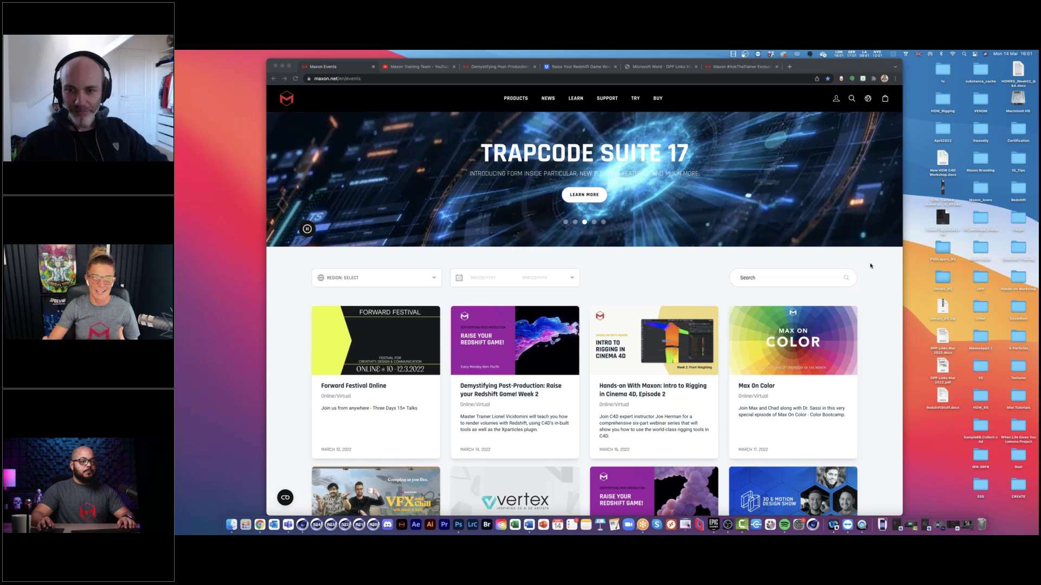
# Look through the upcoming webinars and shows on the Maxon events page
pyautogui.click(871, 265)
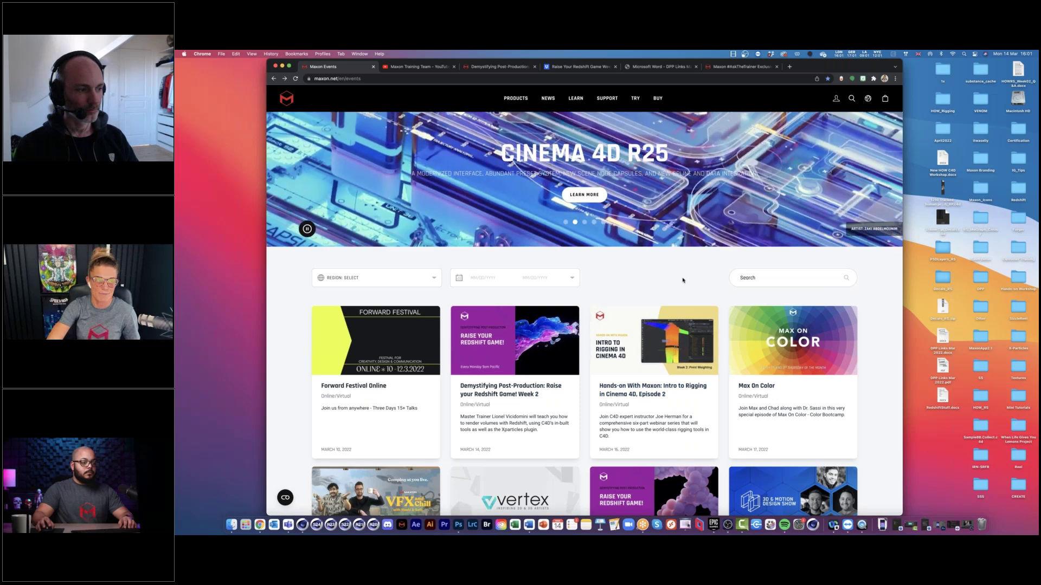
pyautogui.scroll(-2, 685, 272)
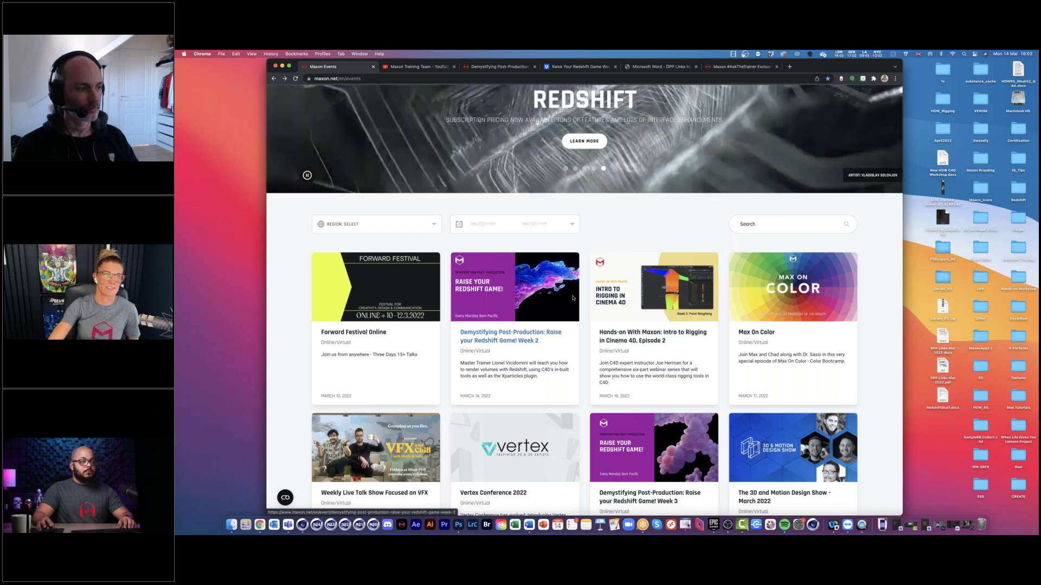
pyautogui.scroll(-1, 515, 337)
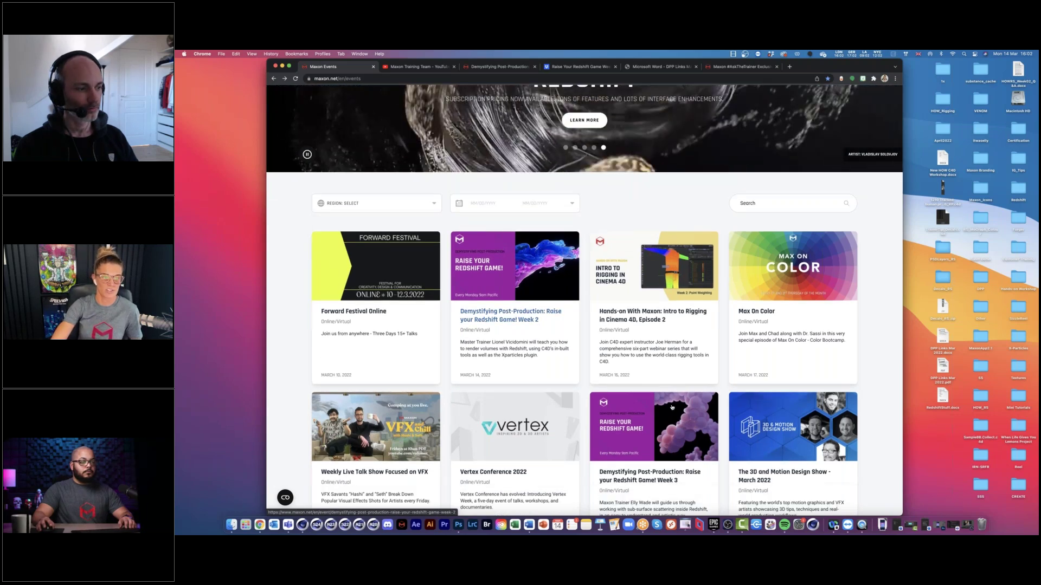
pyautogui.scroll(-1, 670, 457)
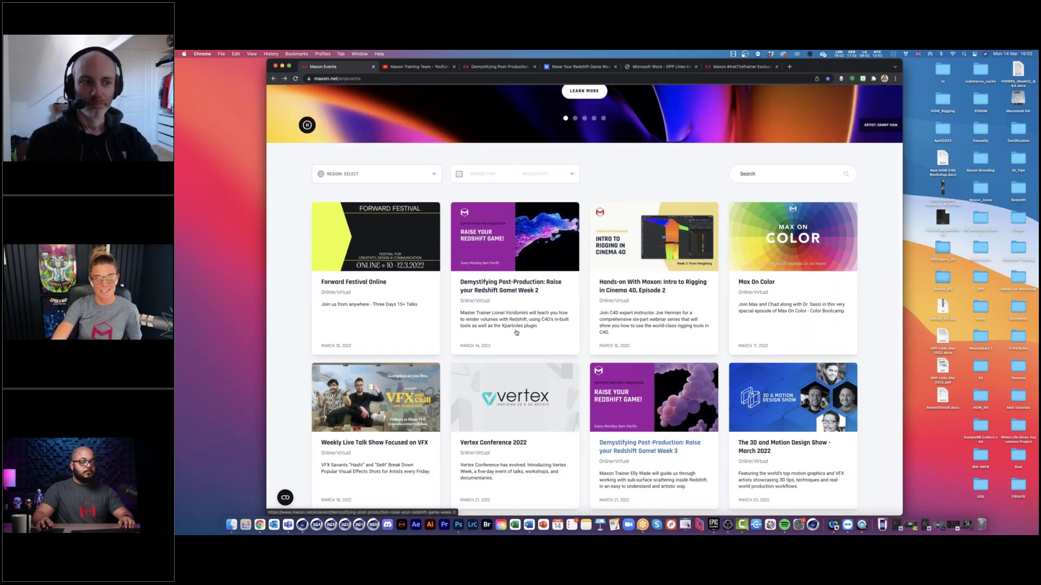
pyautogui.scroll(-1, 515, 326)
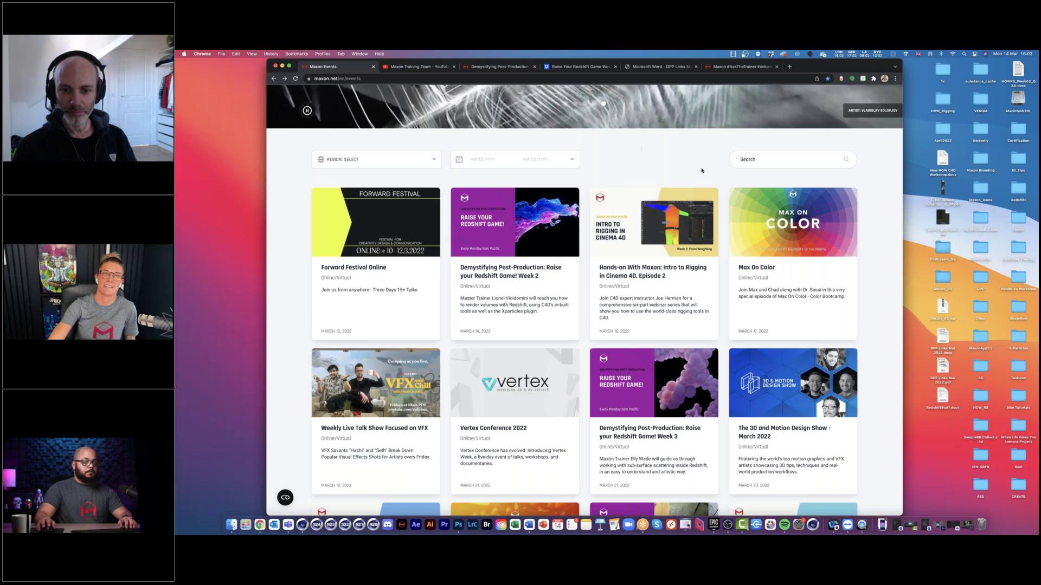
pyautogui.scroll(-1, 849, 222)
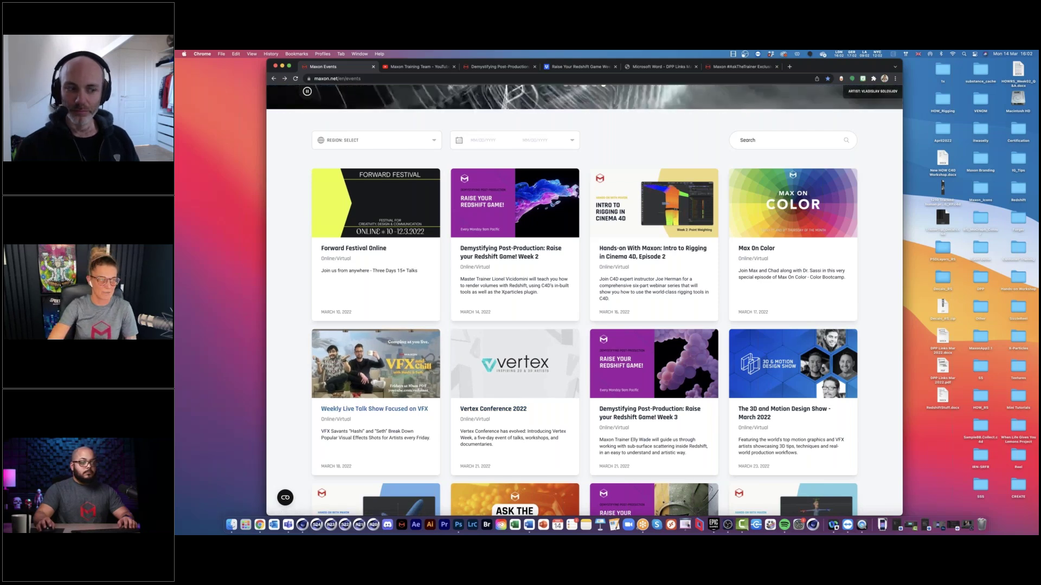
pyautogui.scroll(2, 373, 420)
pyautogui.scroll(2, 459, 281)
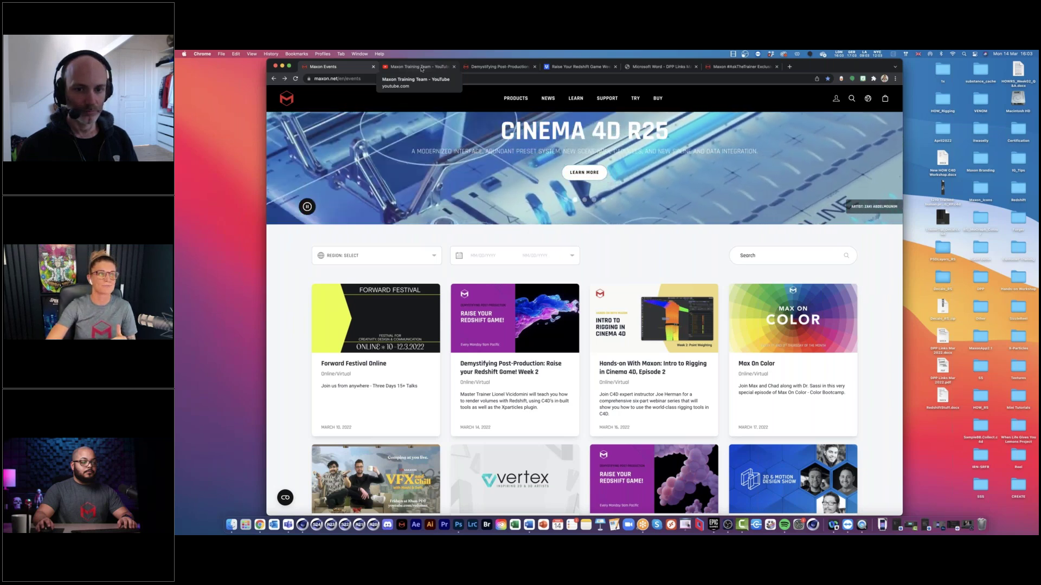
# Switch to the Maxon Training Team YouTube channel and browse its live streams and training playlists
pyautogui.click(420, 67)
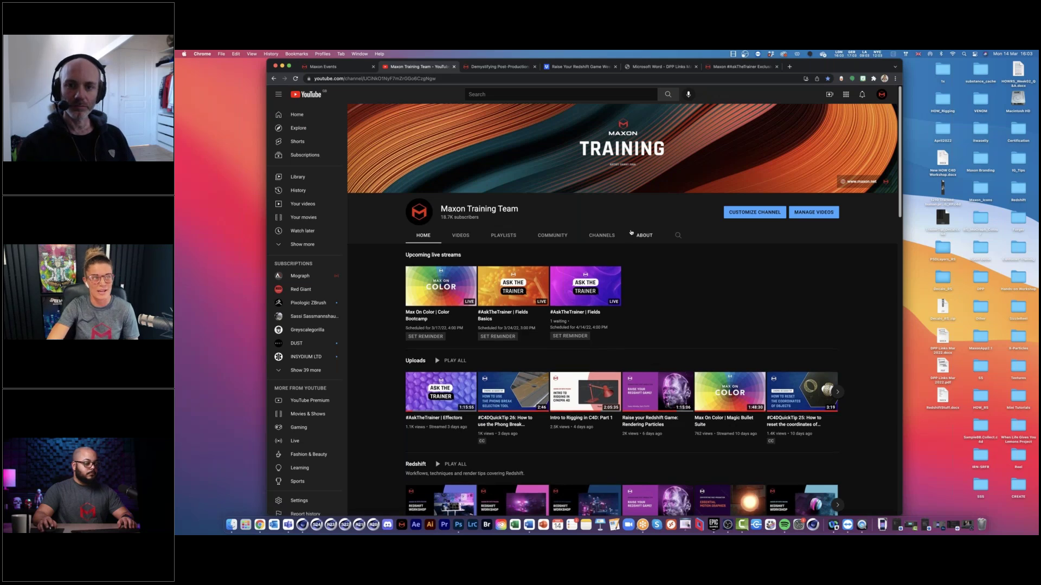
pyautogui.scroll(-2, 488, 227)
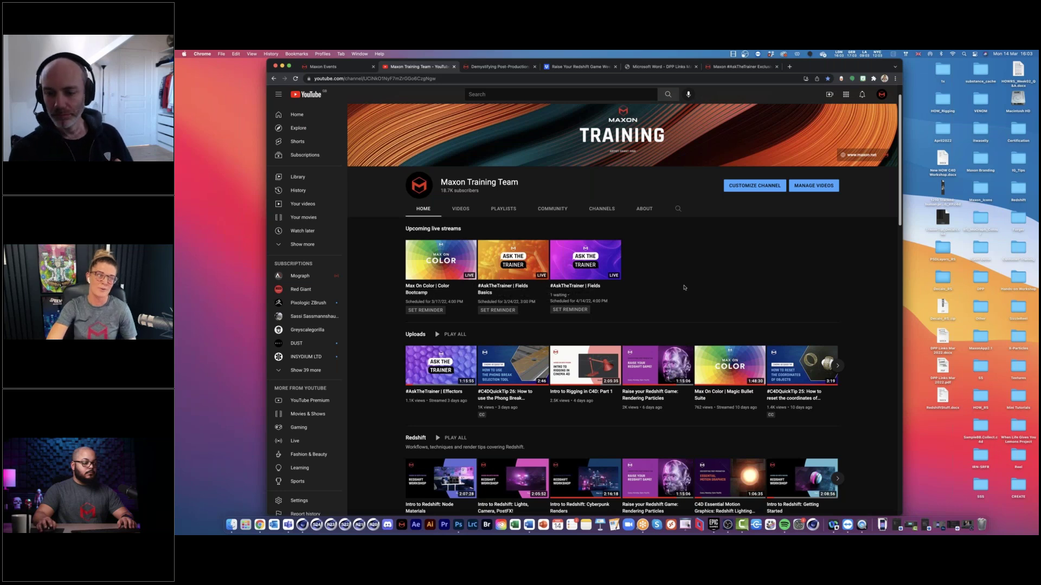
pyautogui.scroll(-5, 684, 287)
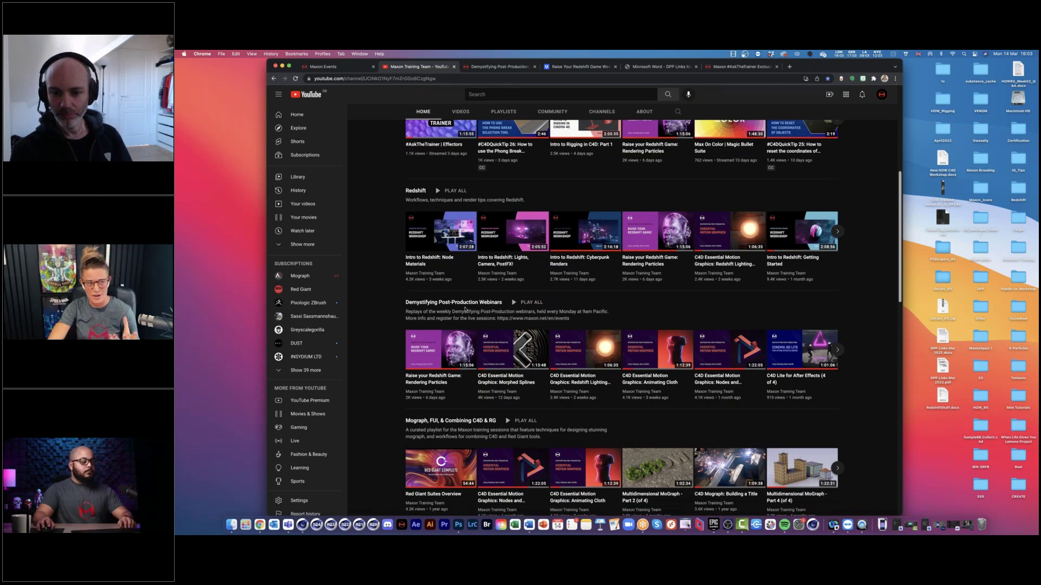
pyautogui.scroll(-5, 465, 309)
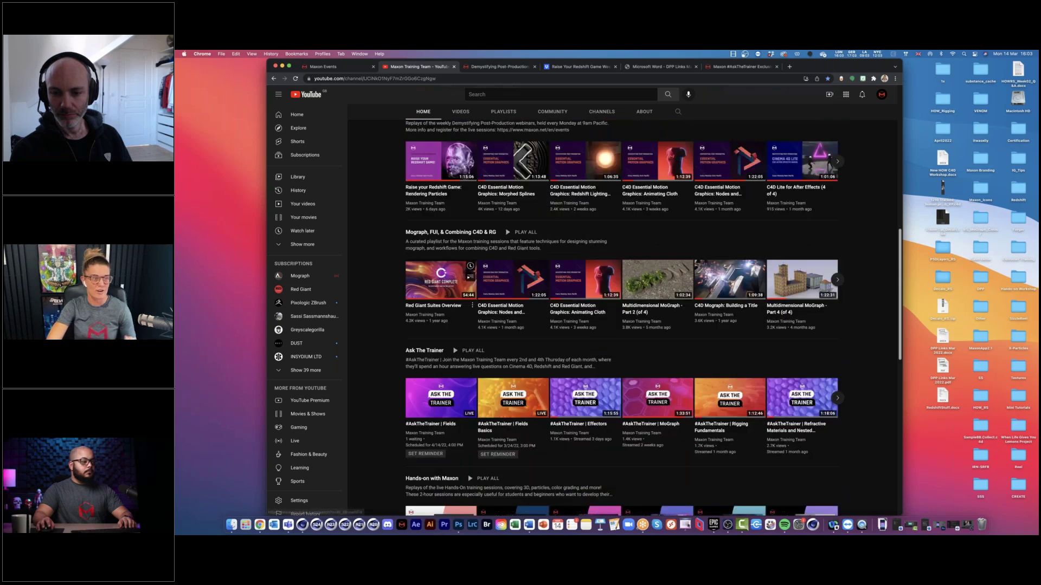
pyautogui.scroll(-2, 432, 358)
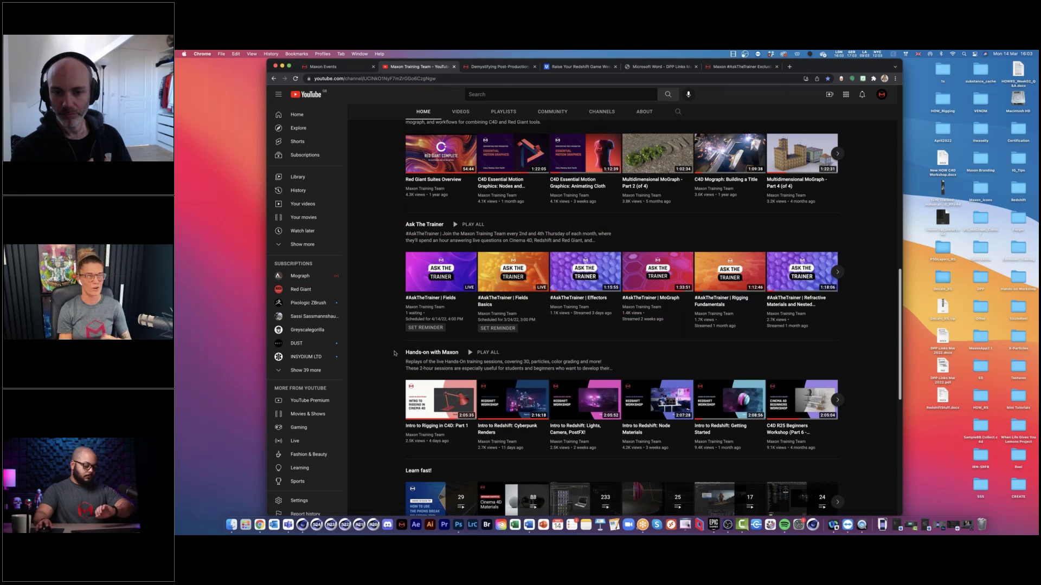
# Show the Dropbox folder holding the Raise Your Redshift Game Week 1 project files, with a brief return to the YouTube channel
pyautogui.click(569, 68)
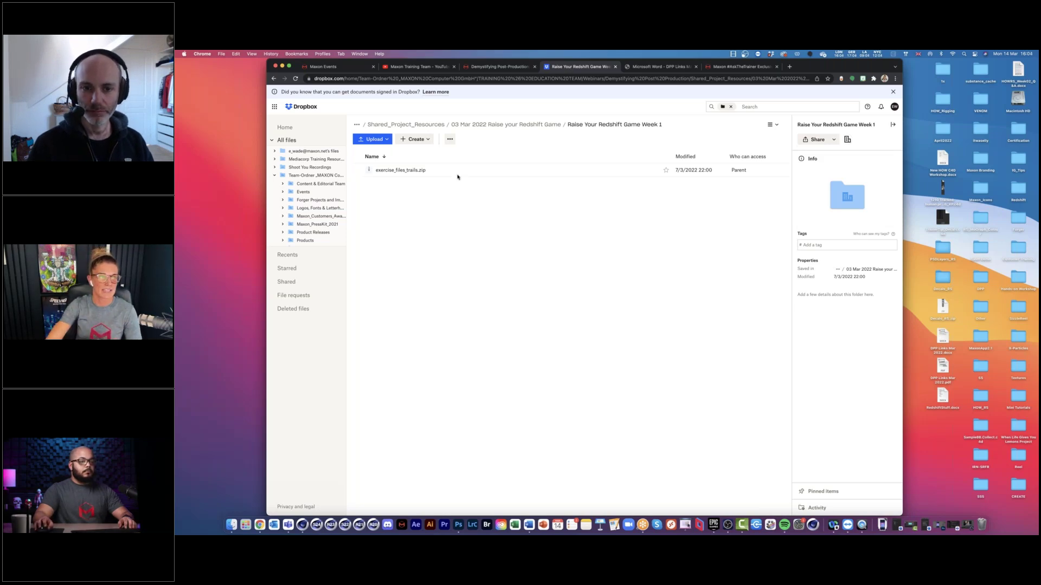
pyautogui.press('super+2')
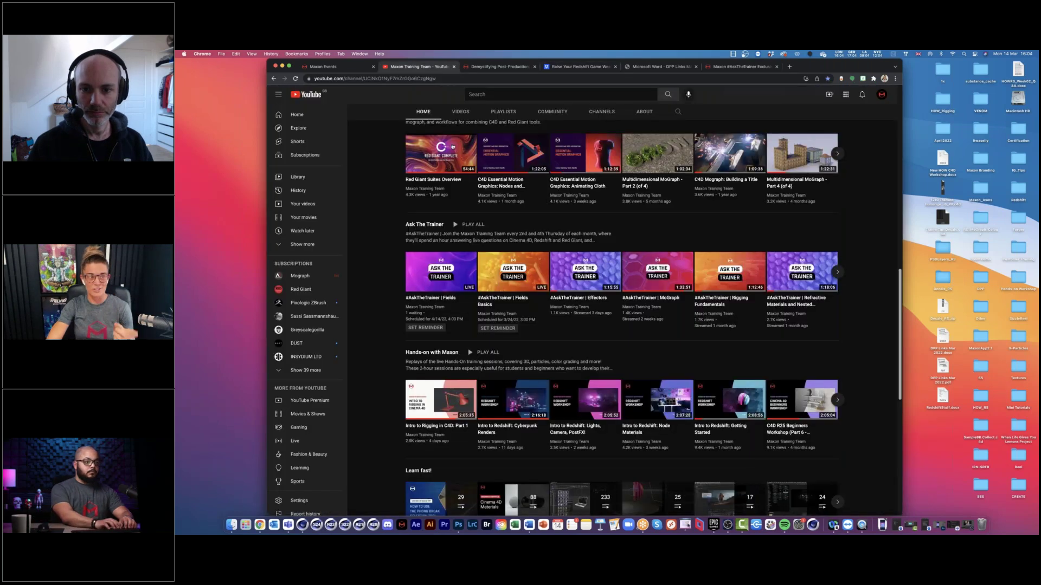
pyautogui.press('super+4')
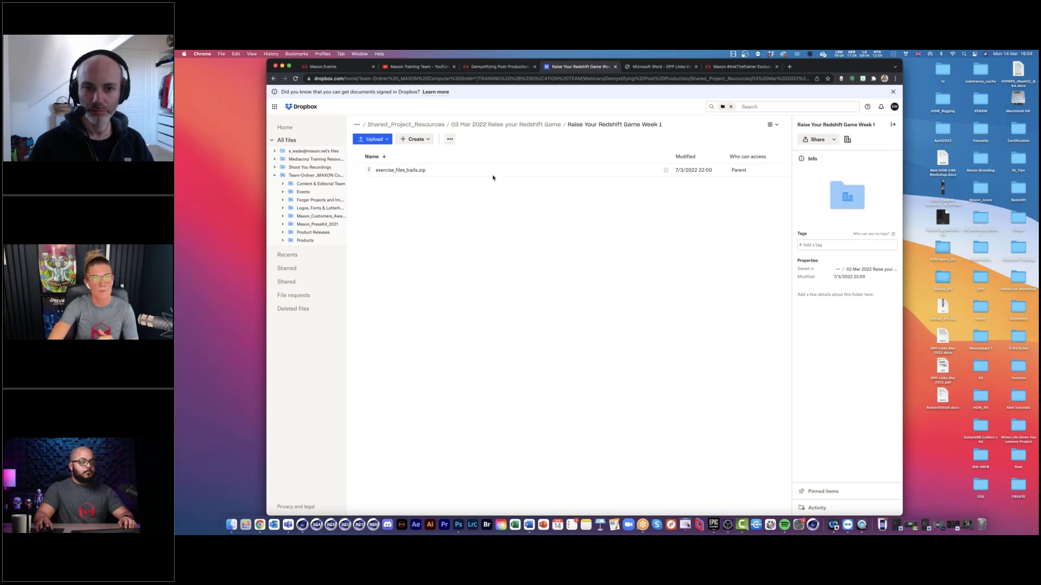
pyautogui.hotkey('ctrl', 'Tab')
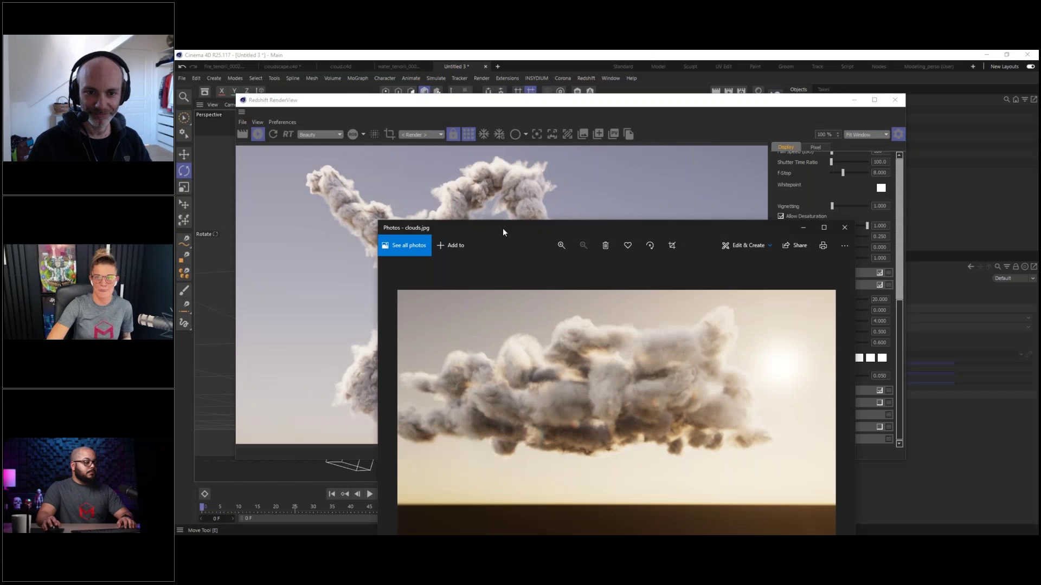
# Reposition the clouds.jpg photo window and the Redshift RenderView so the cloud image sits in front, fully visible
pyautogui.moveTo(502, 228); pyautogui.dragTo(509, 121)
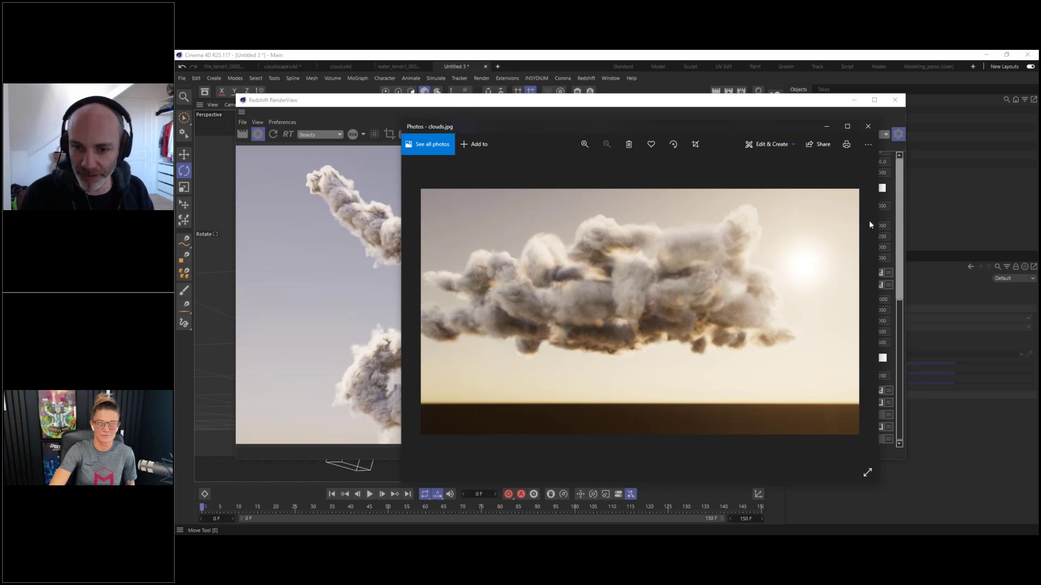
pyautogui.moveTo(653, 99); pyautogui.dragTo(677, 113)
pyautogui.hotkey('alt', 'Tab')
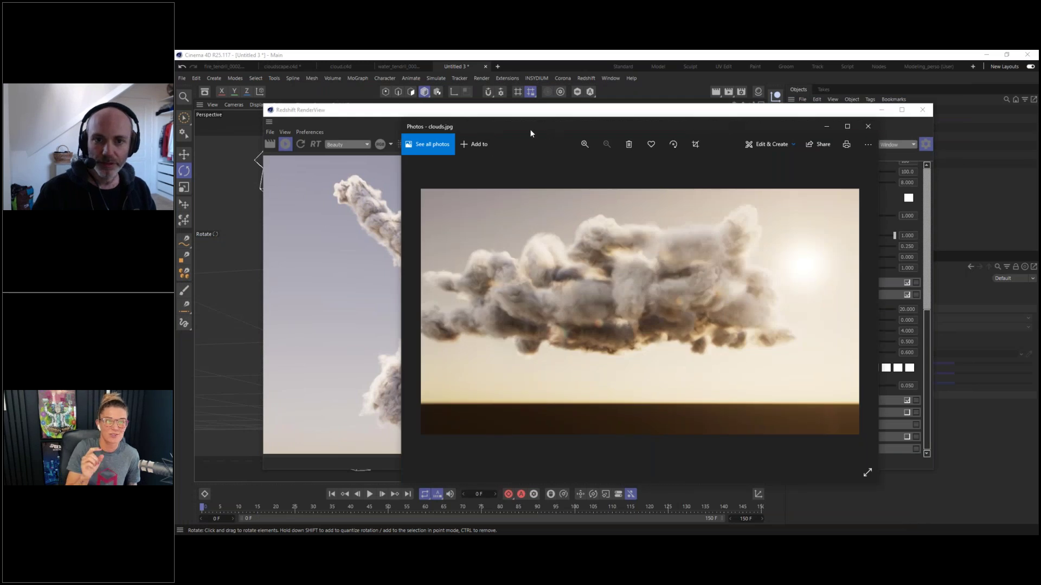
pyautogui.moveTo(544, 122); pyautogui.dragTo(522, 103)
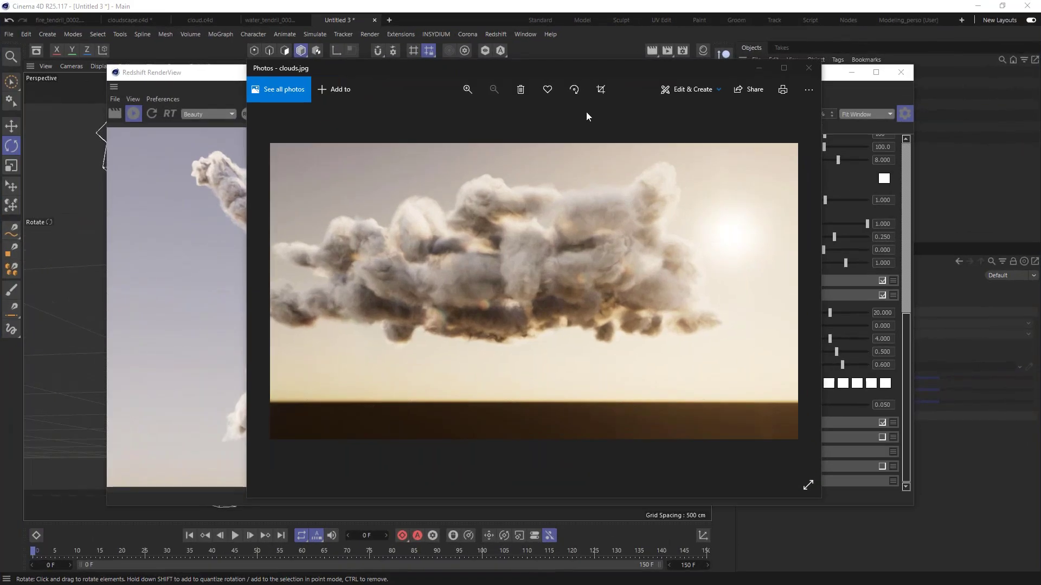
pyautogui.moveTo(489, 65); pyautogui.dragTo(379, 58)
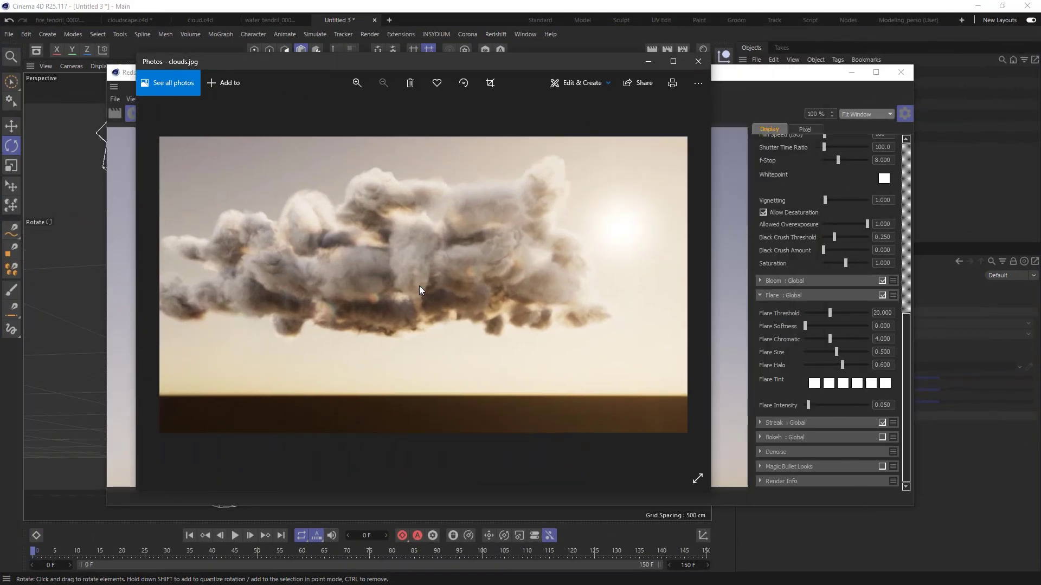
# Page through the reference renders from clouds.jpg to fire_tendril2.jpg and back to the first image
pyautogui.press('Right')
pyautogui.press('Right')
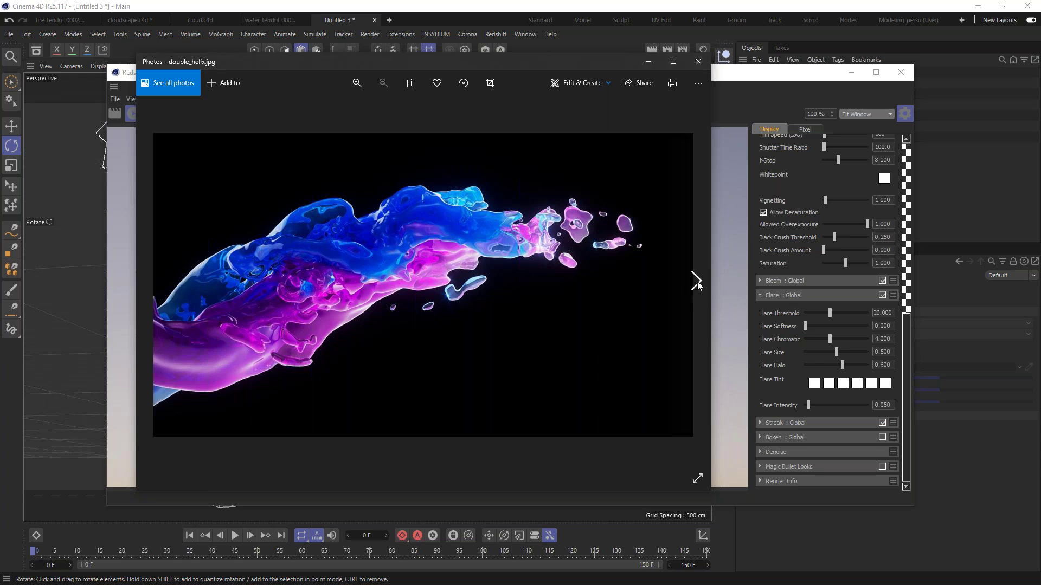
pyautogui.click(696, 281)
pyautogui.click(698, 281)
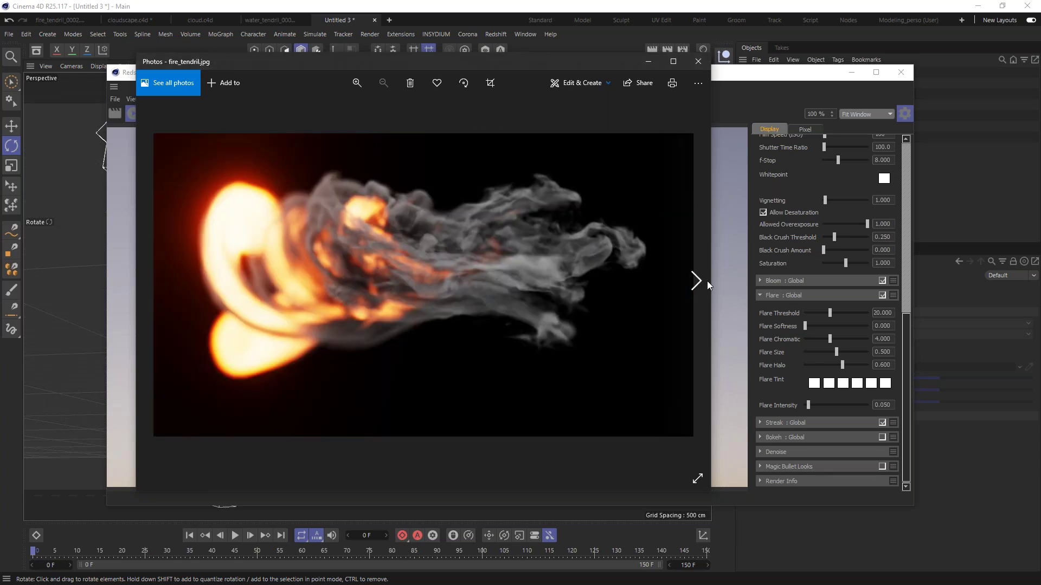
pyautogui.click(705, 281)
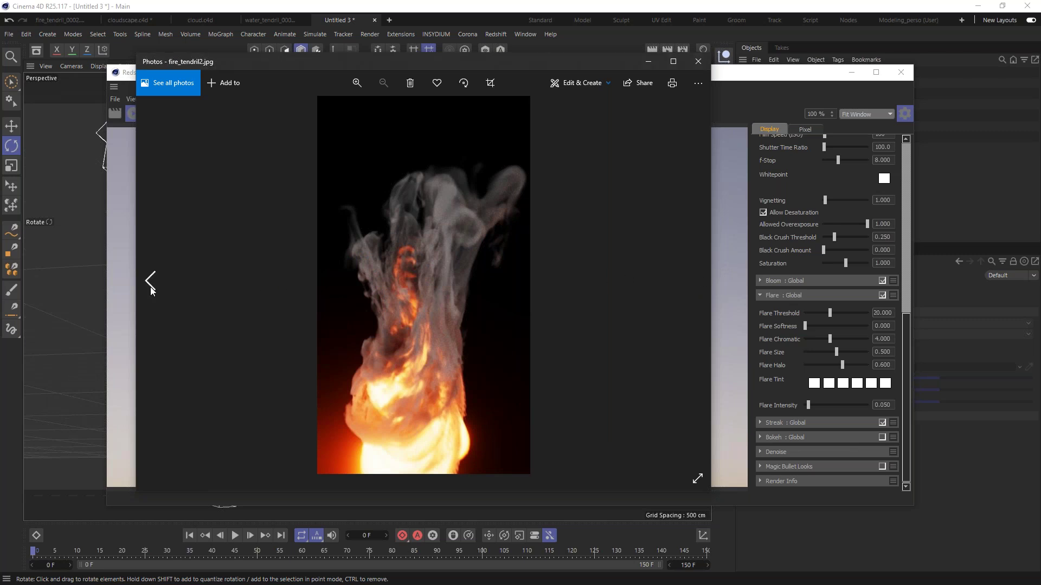
pyautogui.click(149, 281)
pyautogui.click(149, 281)
pyautogui.click(149, 281)
pyautogui.click(149, 281)
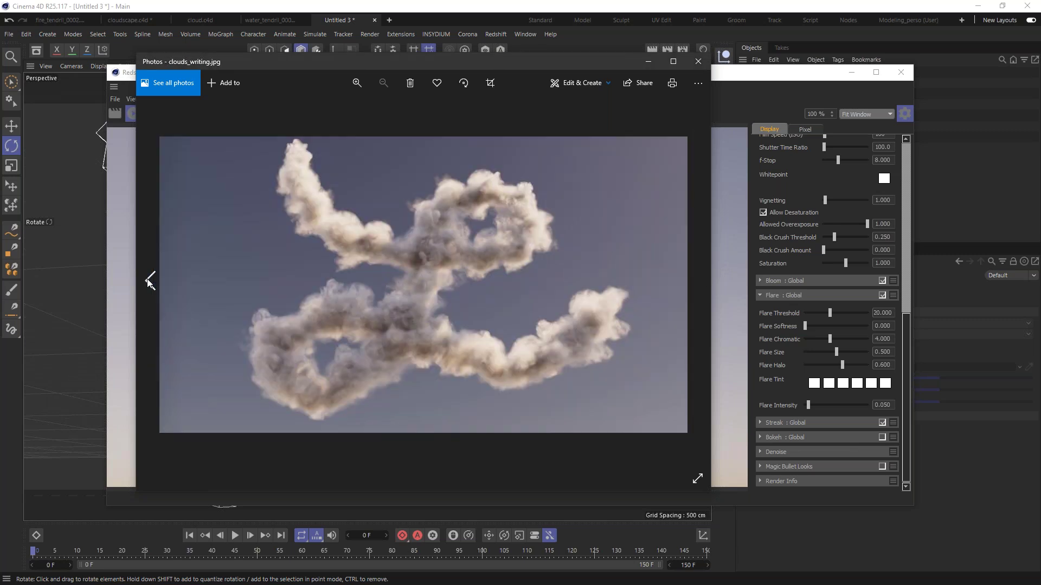
pyautogui.click(149, 281)
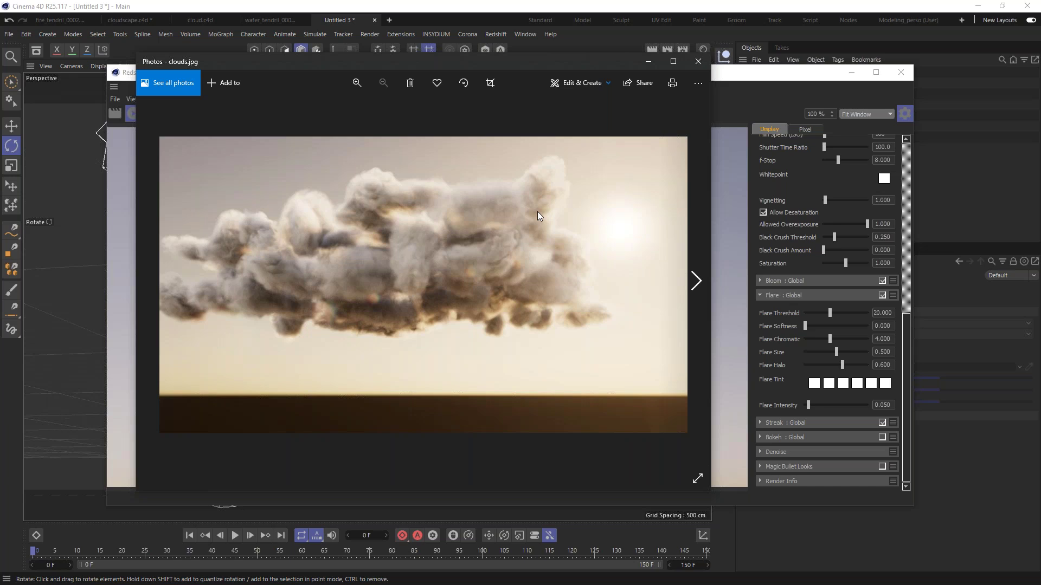
# Review the cloud writing, double helix and fire tendril renders again, returning to double_helix_MB.jpg
pyautogui.click(696, 281)
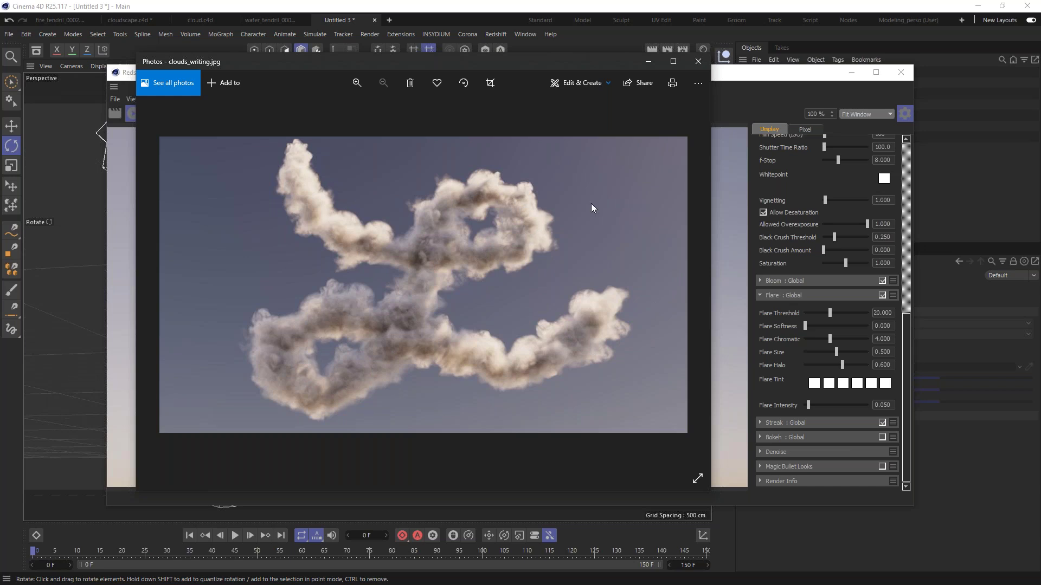
pyautogui.click(696, 281)
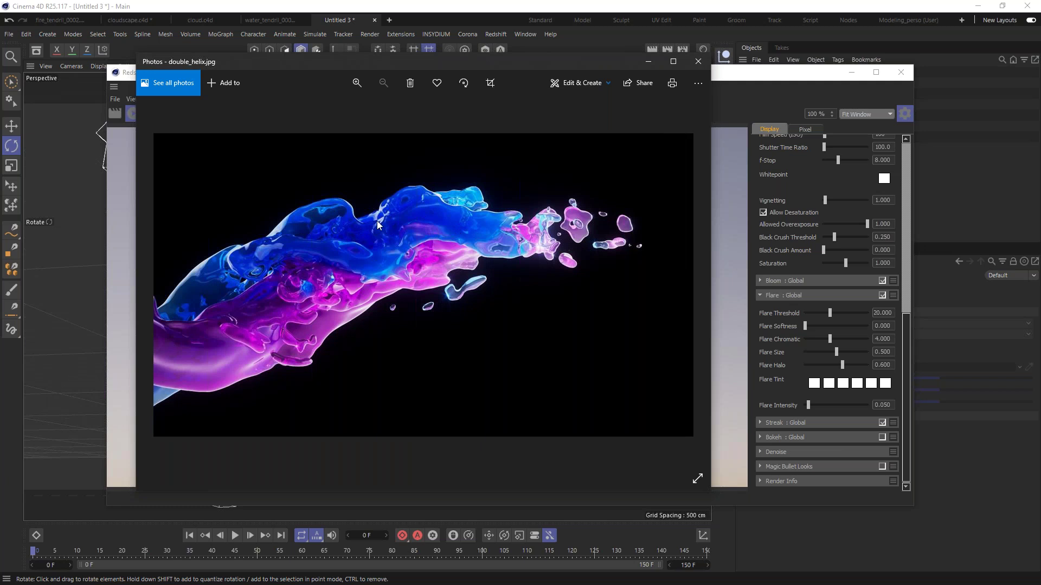
pyautogui.click(697, 284)
pyautogui.click(697, 284)
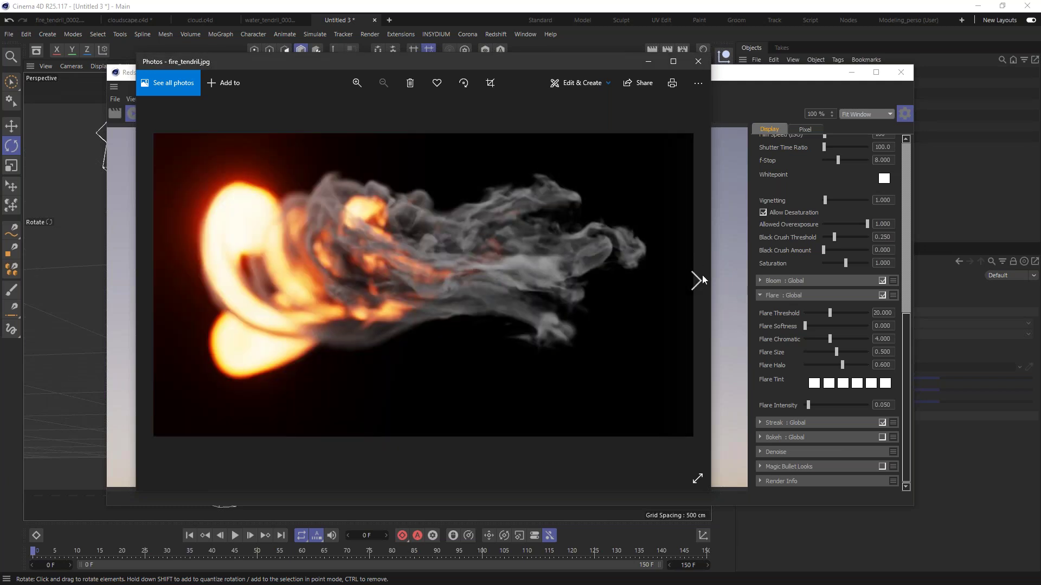
pyautogui.click(699, 279)
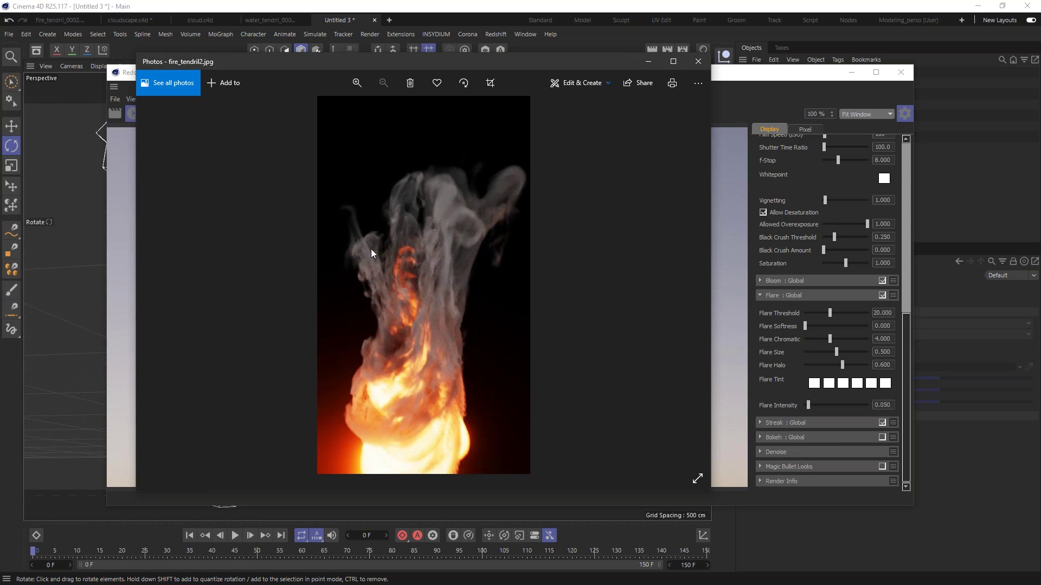
pyautogui.click(147, 280)
pyautogui.click(147, 280)
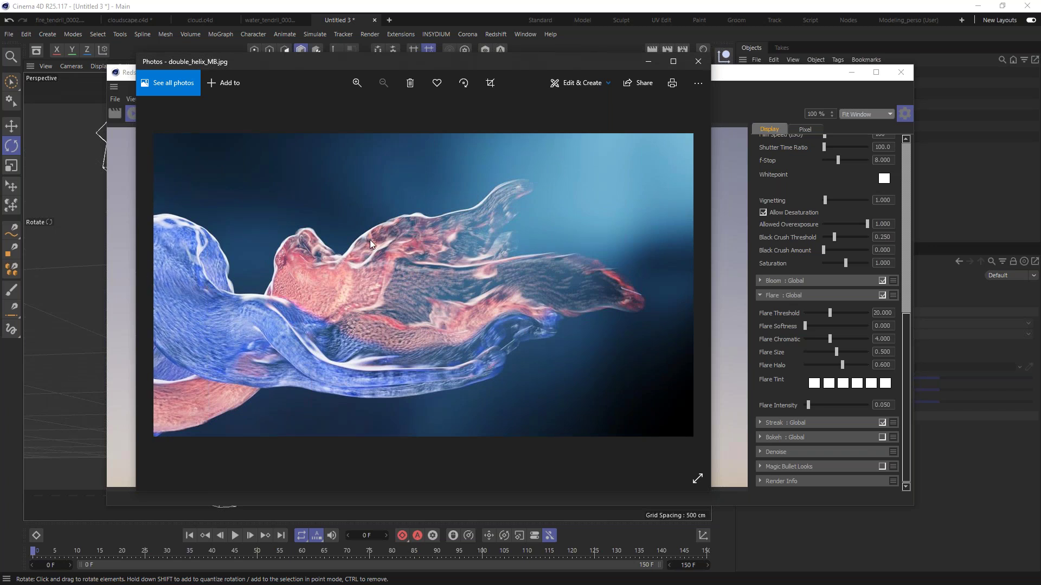
# Minimize the photo viewer and the Redshift RenderView to uncover the cloud scene in the Cinema 4D viewport
pyautogui.click(649, 62)
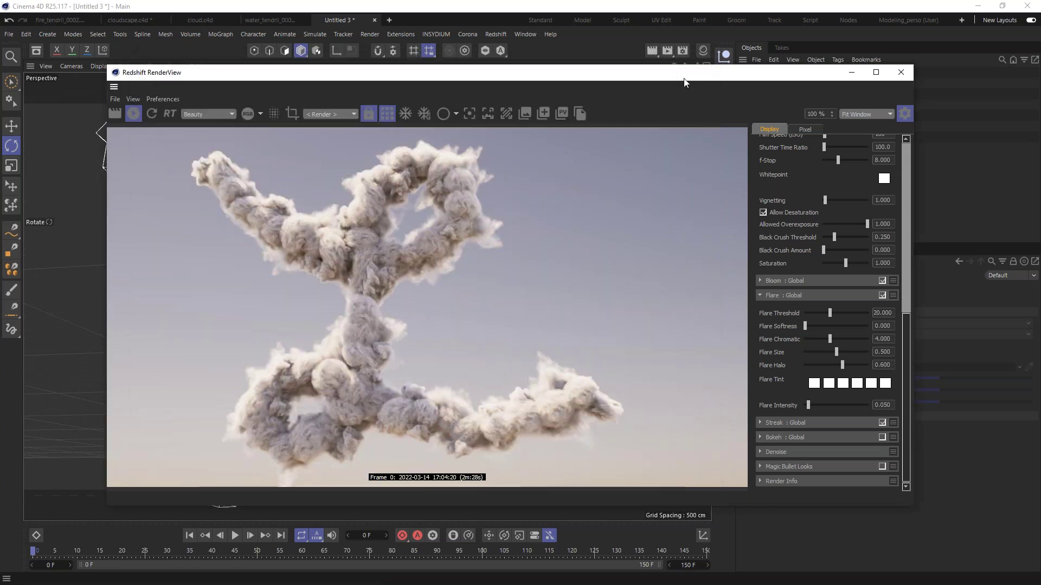
pyautogui.moveTo(641, 70)
pyautogui.mouseDown()
pyautogui.moveTo(662, 72)
pyautogui.moveTo(645, 73)
pyautogui.mouseUp()
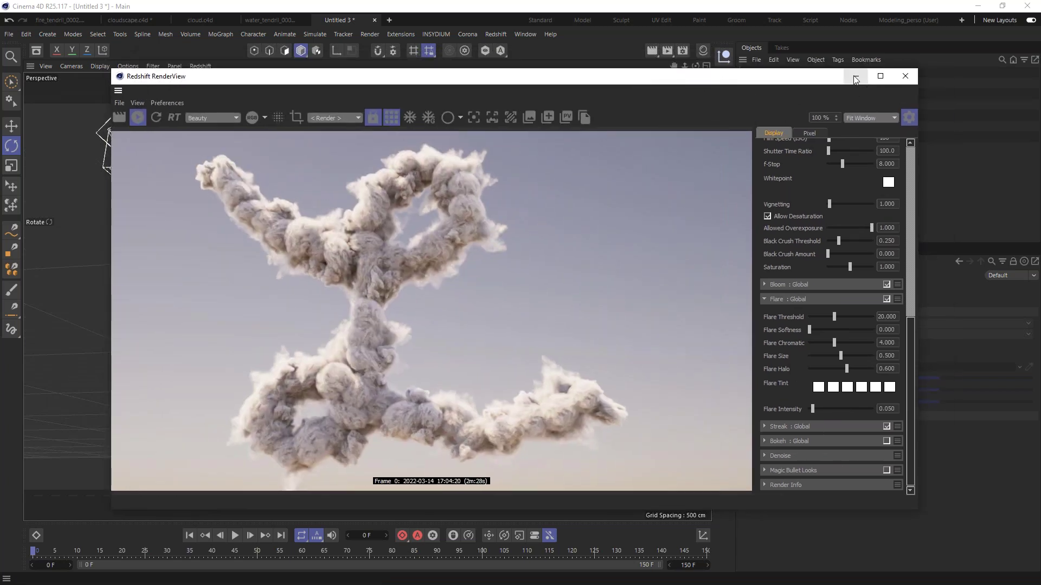
pyautogui.click(855, 76)
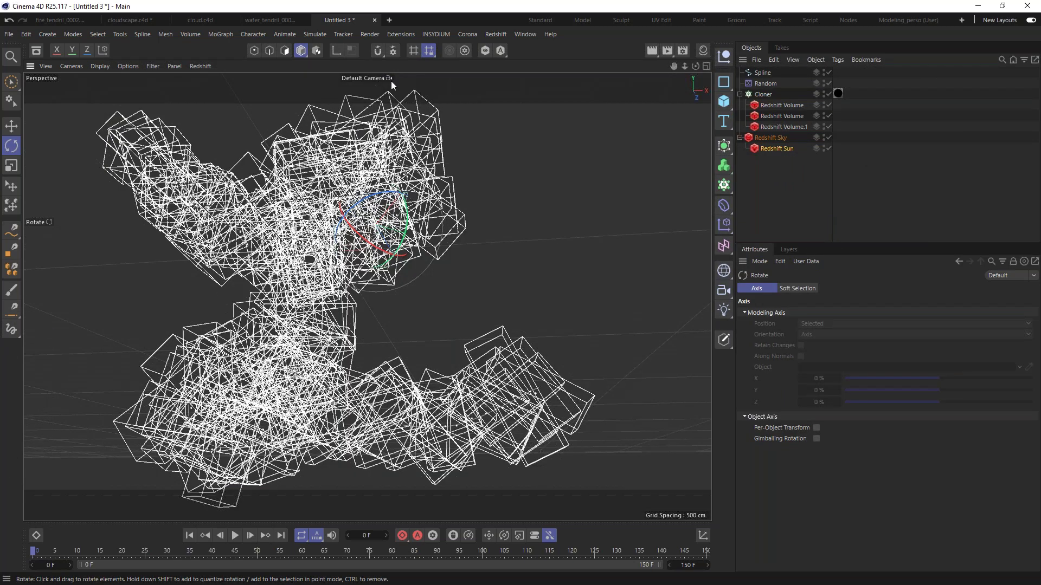
# Start a new scene, add a sphere primitive at the origin and display it with Gouraud shading and wireframe lines
pyautogui.click(390, 19)
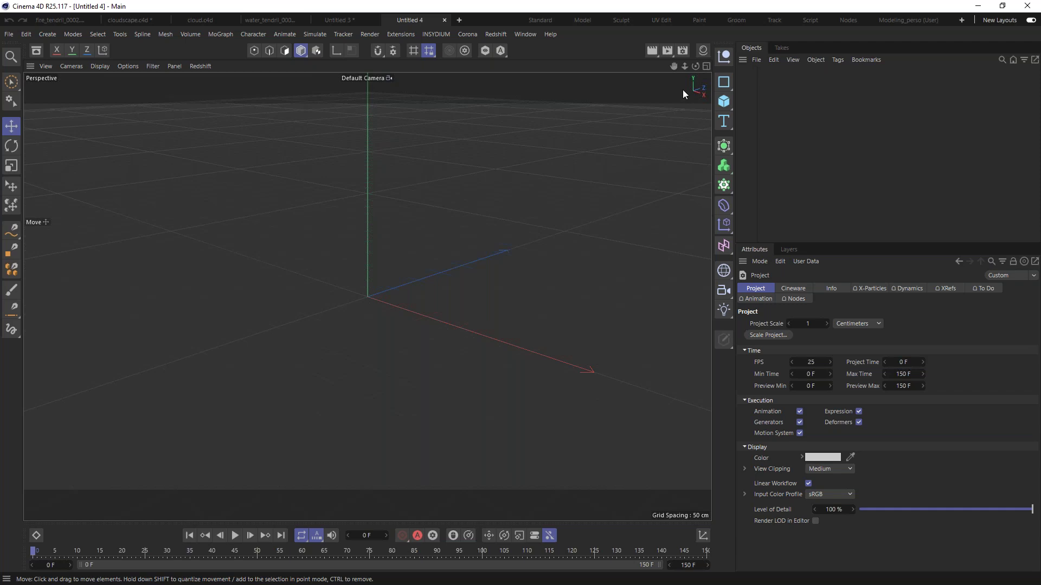
pyautogui.click(724, 102)
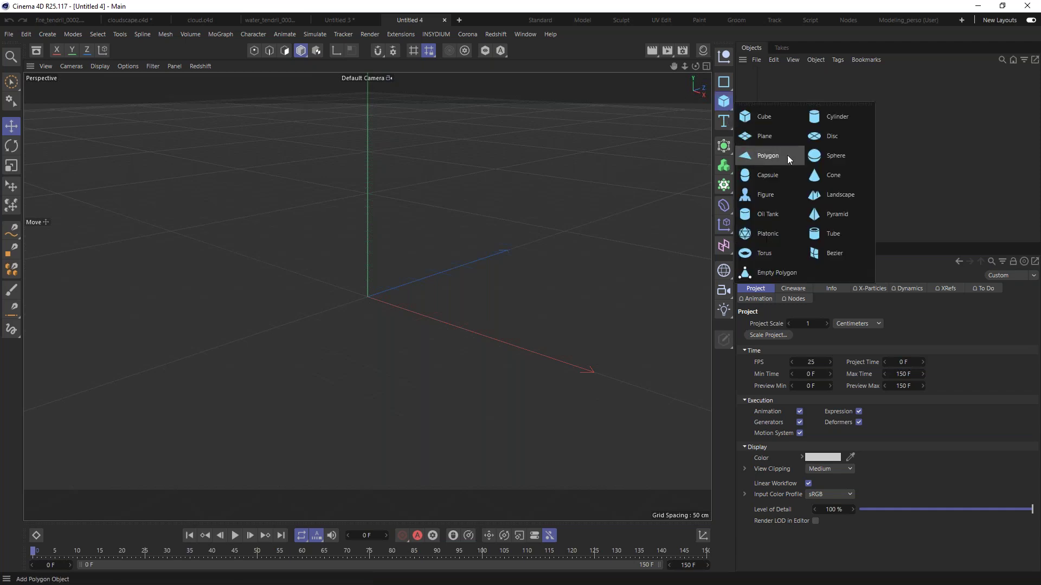
pyautogui.click(841, 153)
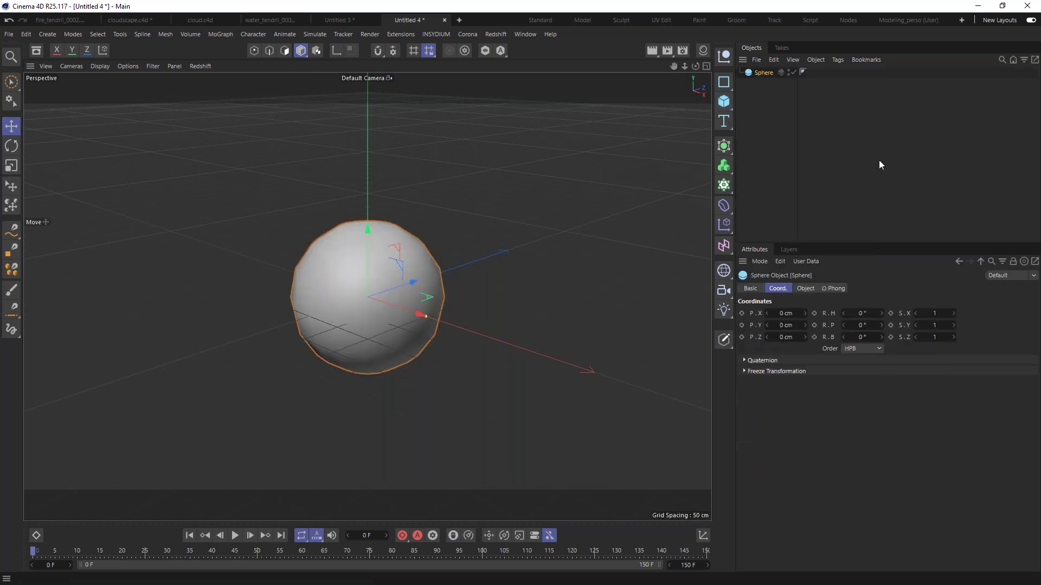
pyautogui.press('n')
pyautogui.press('b')
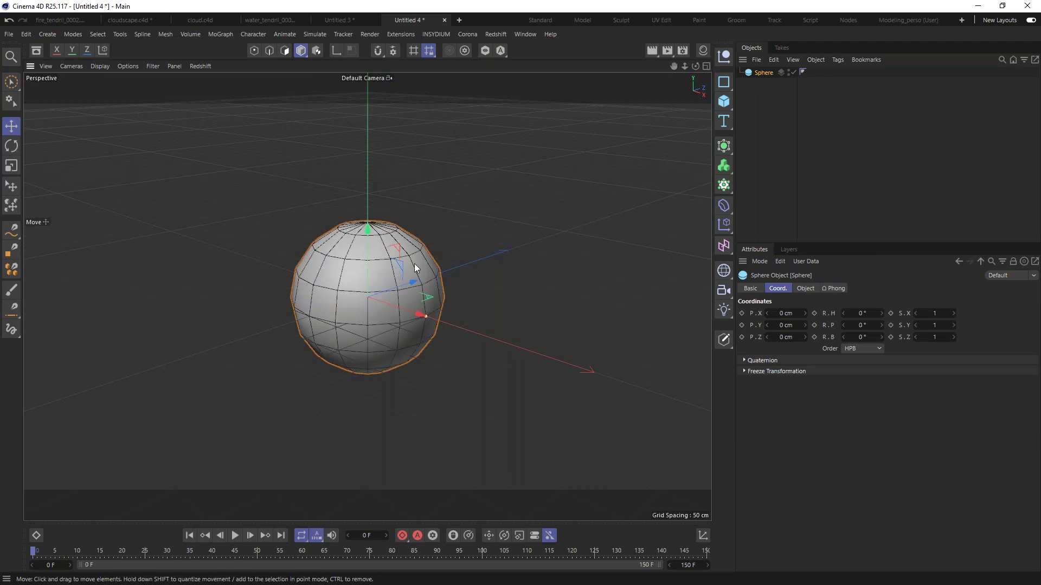
pyautogui.keyDown('alt'); pyautogui.moveTo(372, 244); pyautogui.dragTo(355, 276); pyautogui.keyUp('alt')
pyautogui.keyDown('alt'); pyautogui.moveTo(339, 217); pyautogui.dragTo(394, 222, button='right'); pyautogui.keyUp('alt')
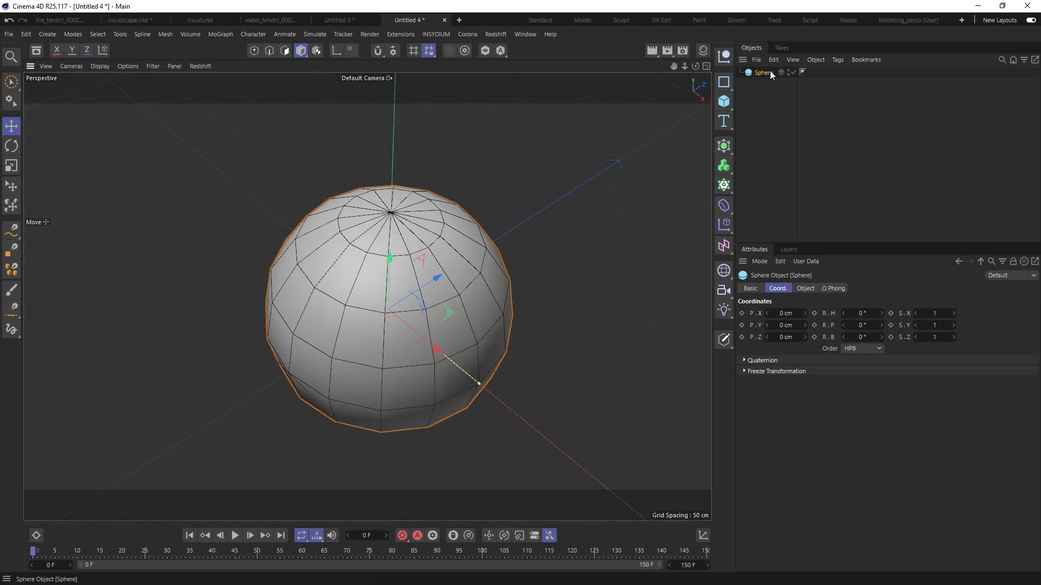
# Change the sphere's type to Icosahedron with 29 segments and stretch it to an X scale of 2.43
pyautogui.click(804, 289)
pyautogui.click(817, 336)
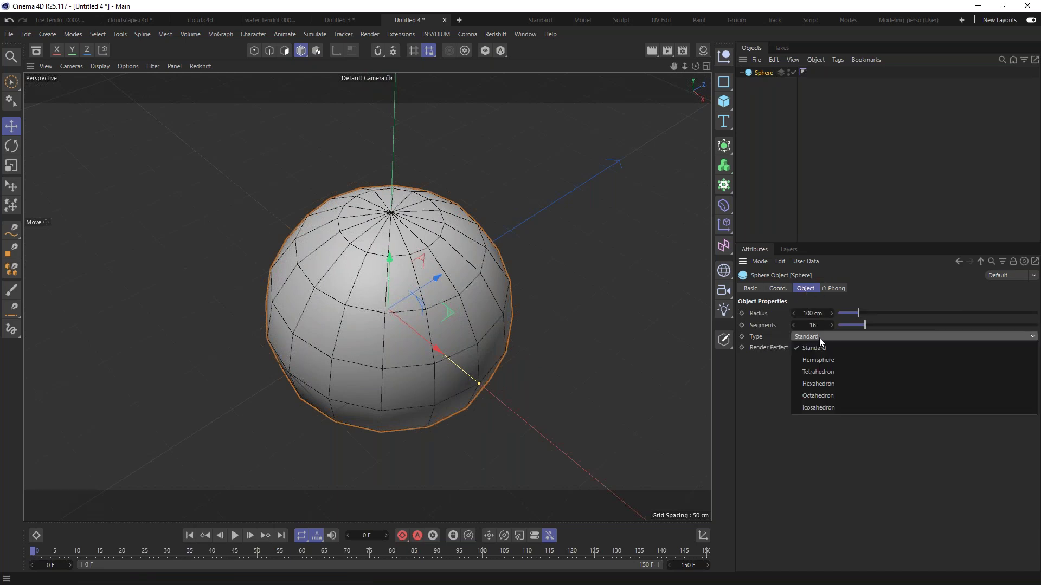
pyautogui.click(835, 408)
pyautogui.keyDown('alt'); pyautogui.moveTo(417, 310); pyautogui.dragTo(360, 274); pyautogui.keyUp('alt')
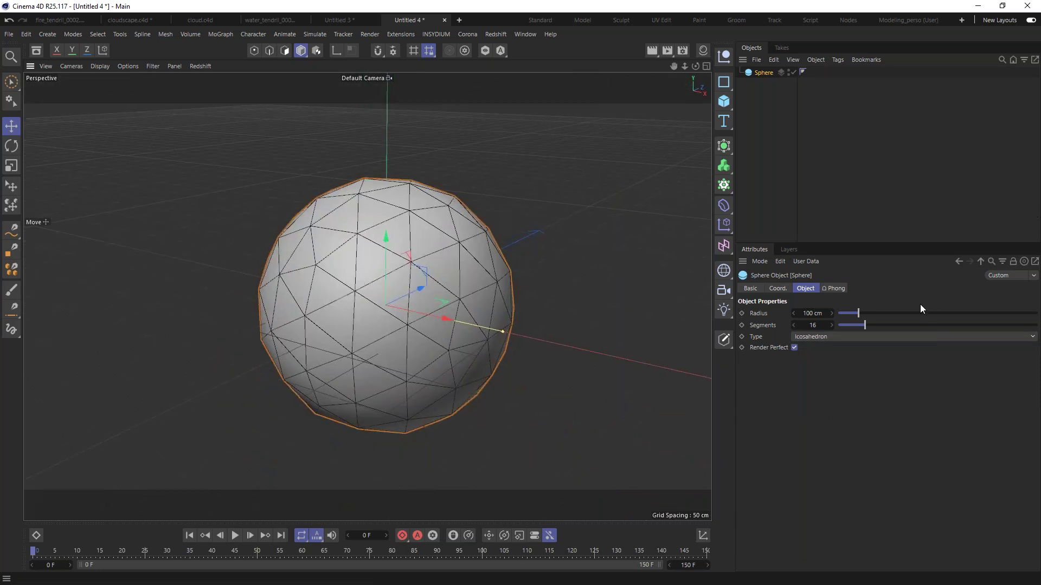
pyautogui.moveTo(869, 323); pyautogui.dragTo(1019, 303)
pyautogui.click(777, 288)
pyautogui.keyDown('alt'); pyautogui.moveTo(421, 275); pyautogui.dragTo(391, 244); pyautogui.keyUp('alt')
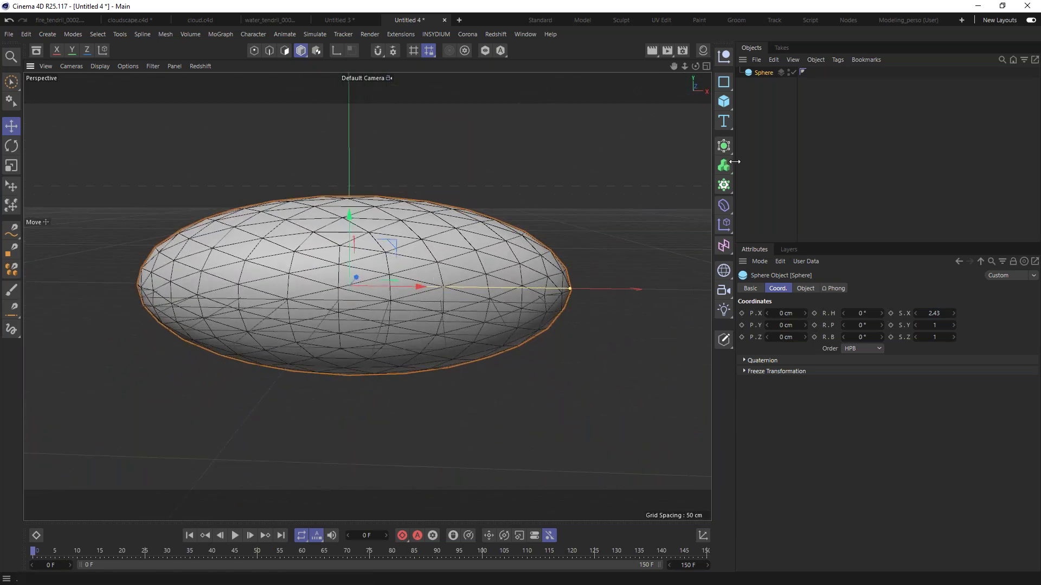
# Add a Displacer deformer as a child of the sphere and hide the workplane in the viewport
pyautogui.click(724, 206)
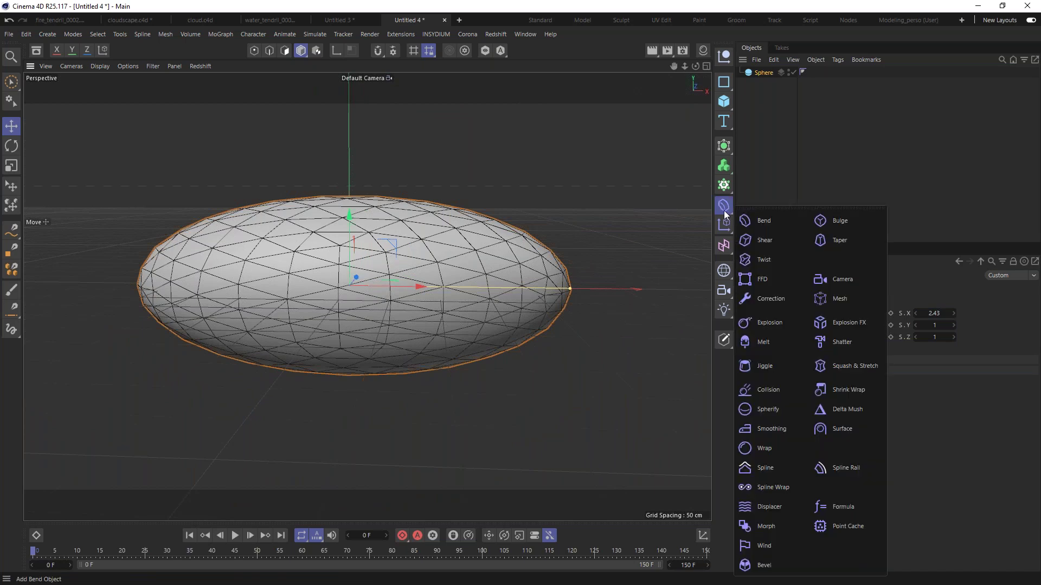
pyautogui.click(770, 507)
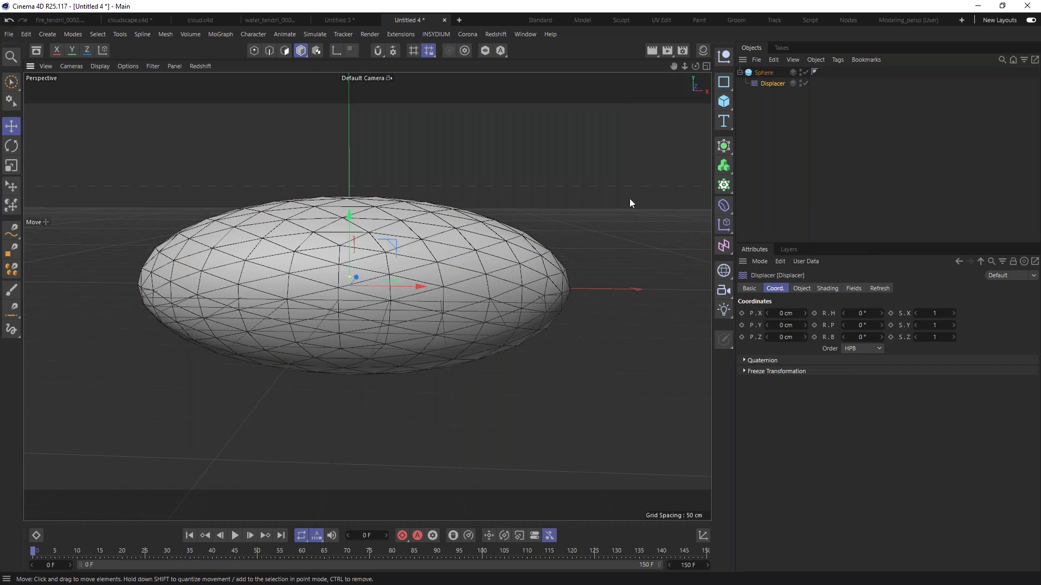
pyautogui.click(152, 66)
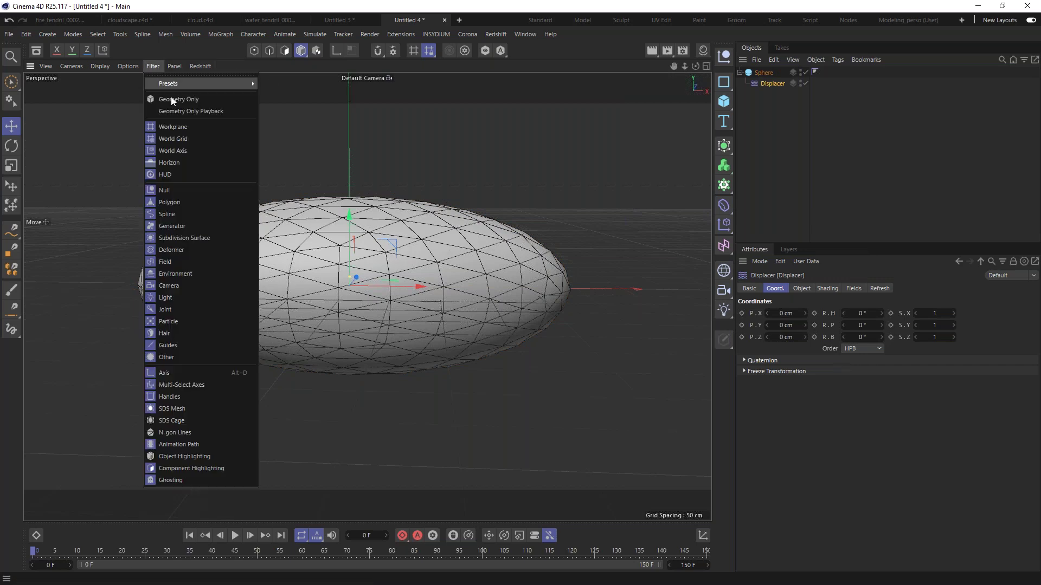
pyautogui.click(177, 126)
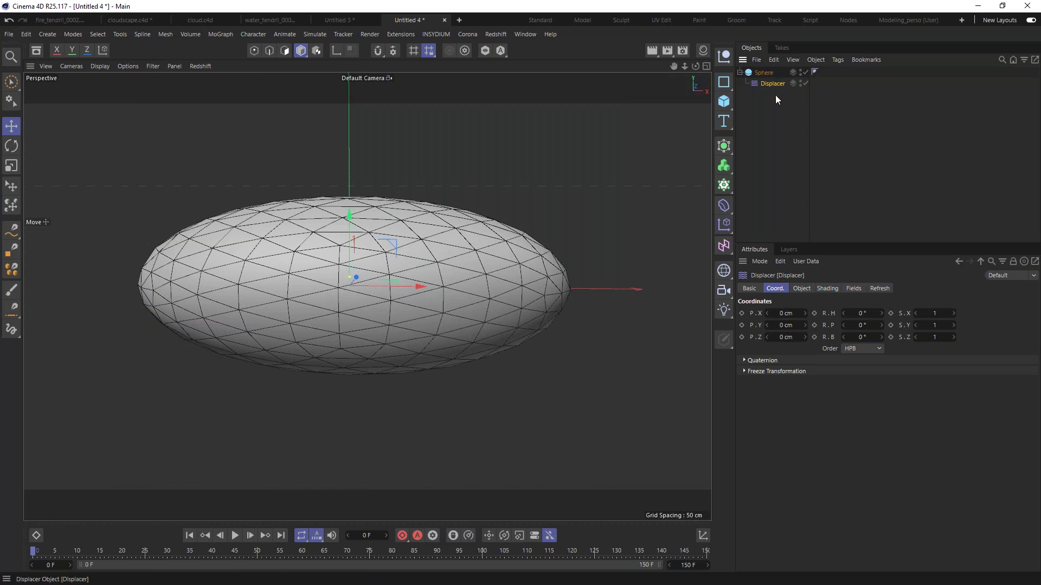
# Load a Noise shader into the Displacer and set its displacement height to 49 cm
pyautogui.click(827, 288)
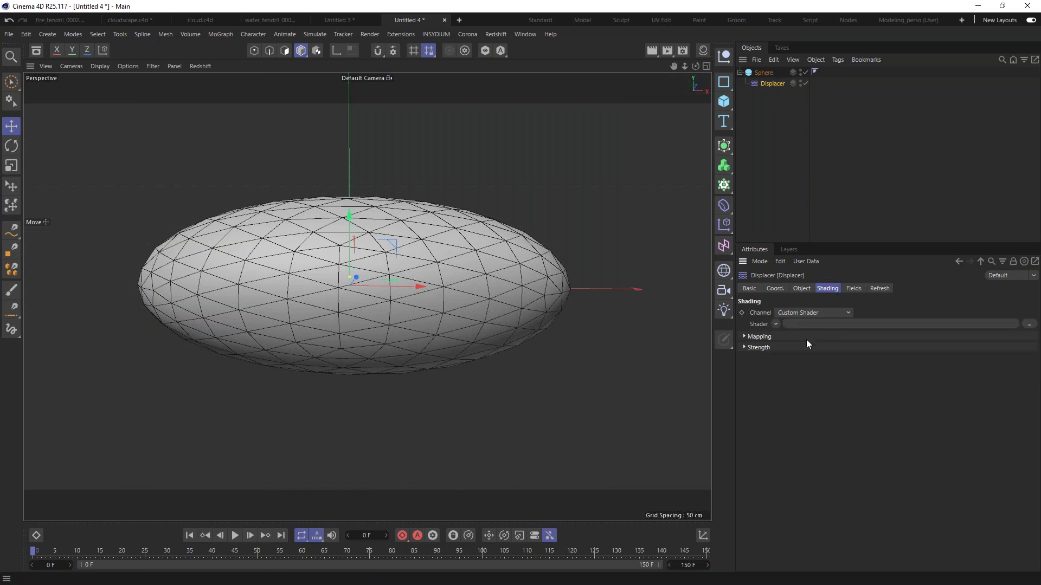
pyautogui.click(776, 323)
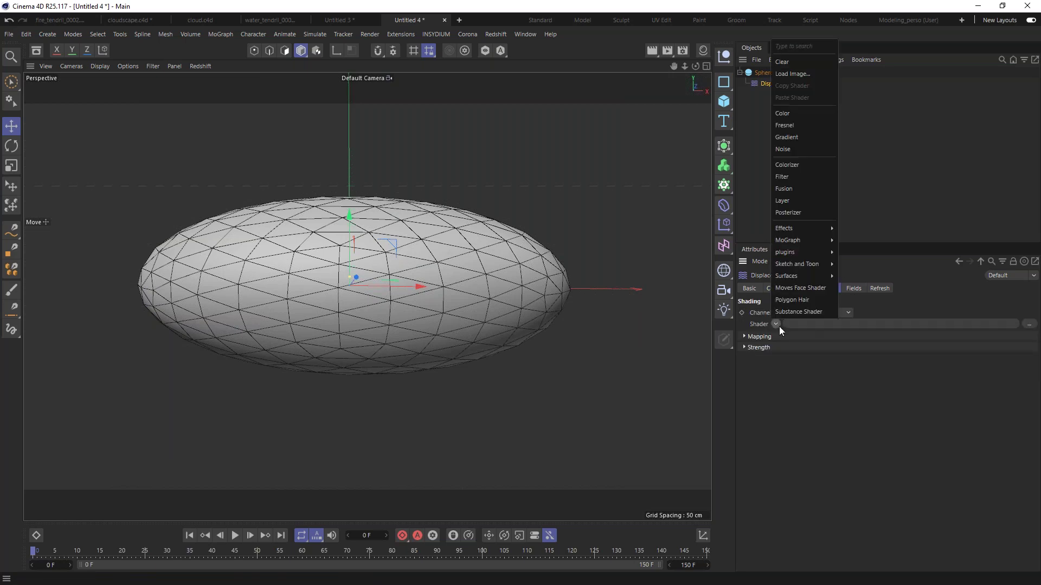
pyautogui.click(783, 147)
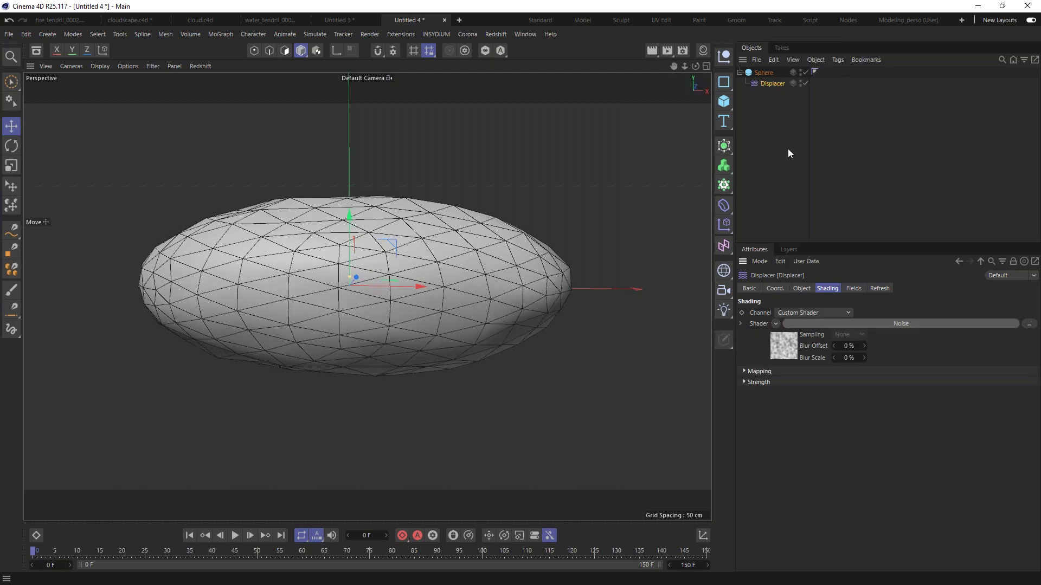
pyautogui.click(802, 289)
pyautogui.moveTo(817, 340); pyautogui.dragTo(823, 341)
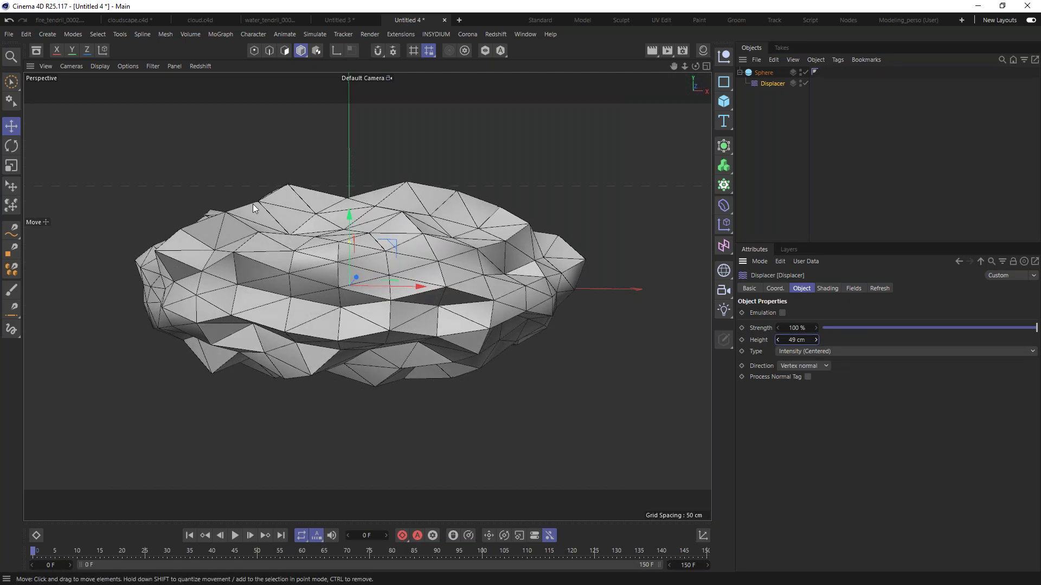
# Turn off the angle limit in the sphere's Phong tag and display plain Gouraud shading without wireframe lines
pyautogui.click(815, 72)
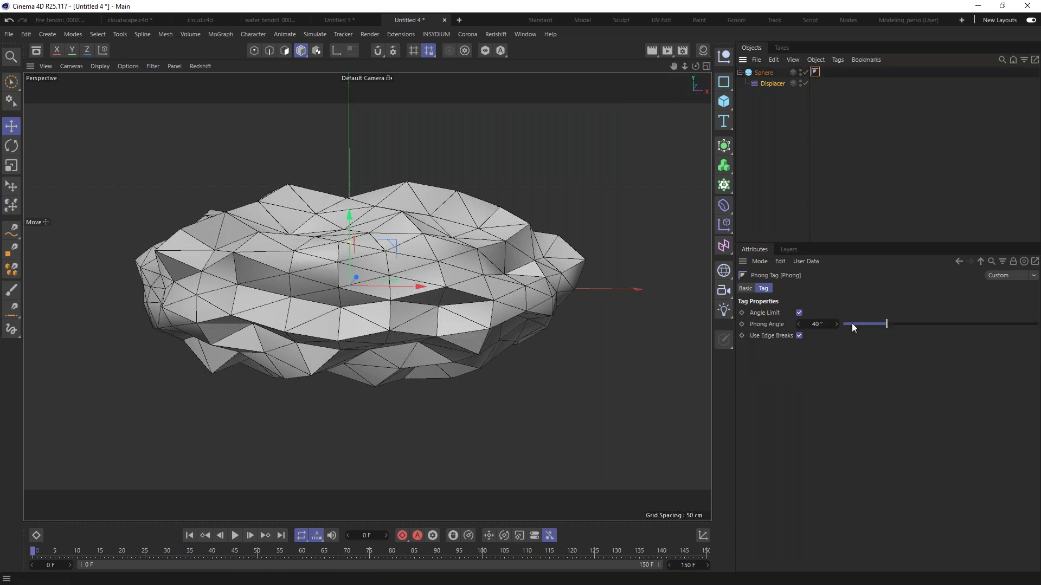
pyautogui.click(799, 313)
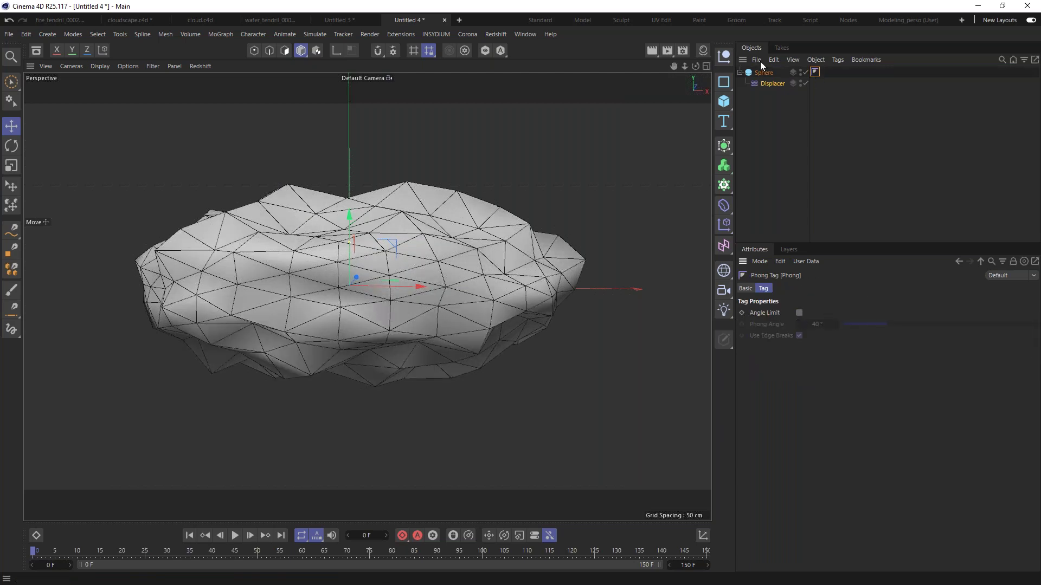
pyautogui.press('n')
pyautogui.press('a')
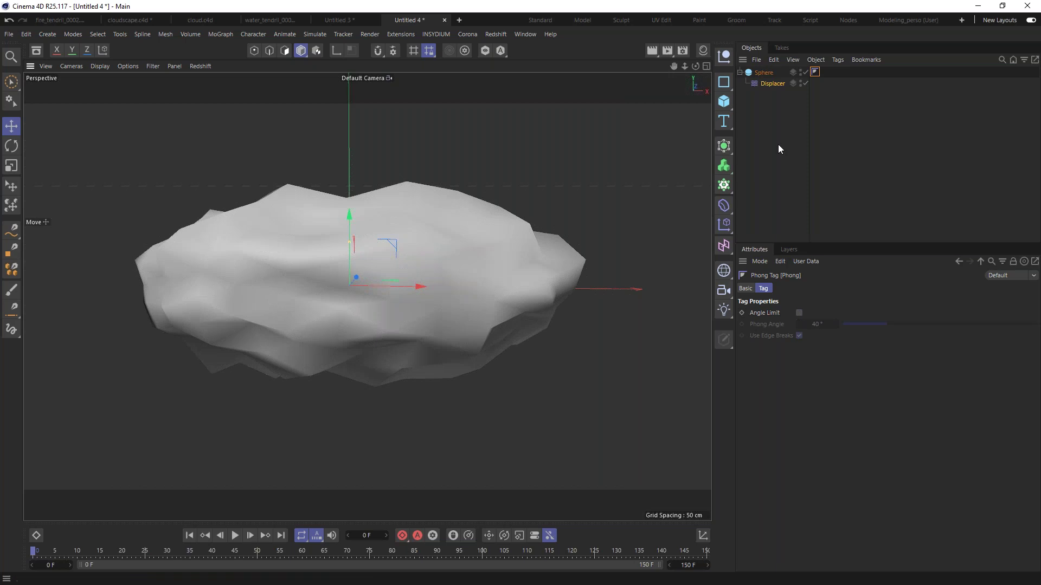
# Set the sphere to 70 segments and the Displacer's noise to a global scale of 476% with seed 667
pyautogui.click(765, 73)
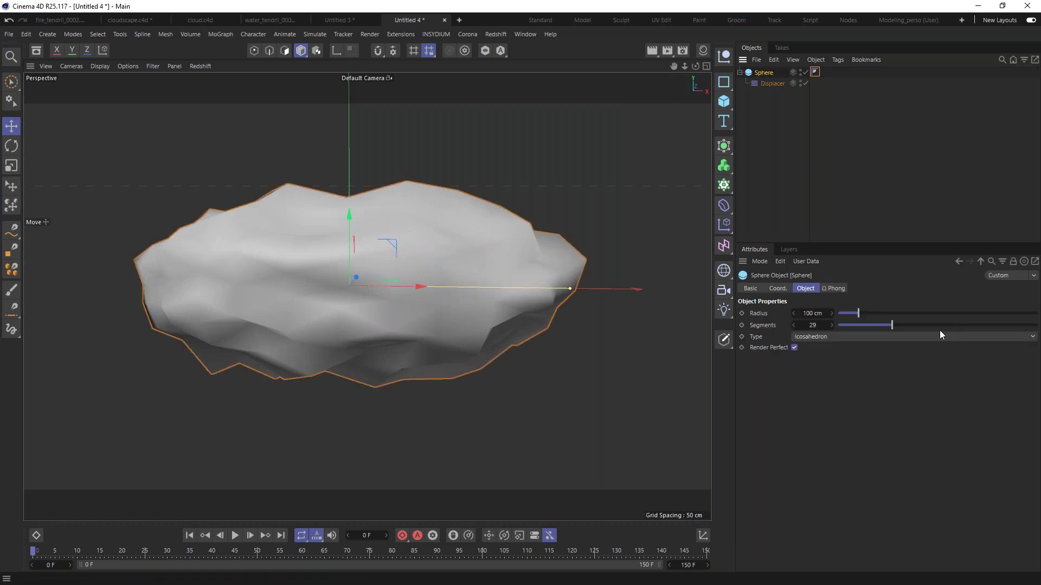
pyautogui.moveTo(896, 324); pyautogui.dragTo(977, 329)
pyautogui.click(772, 83)
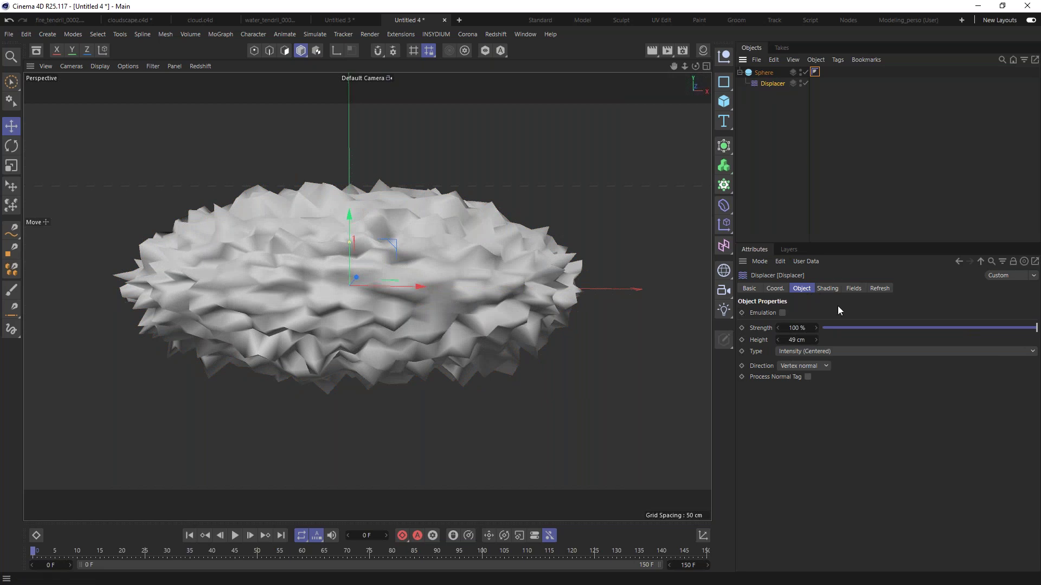
pyautogui.click(829, 288)
pyautogui.click(796, 340)
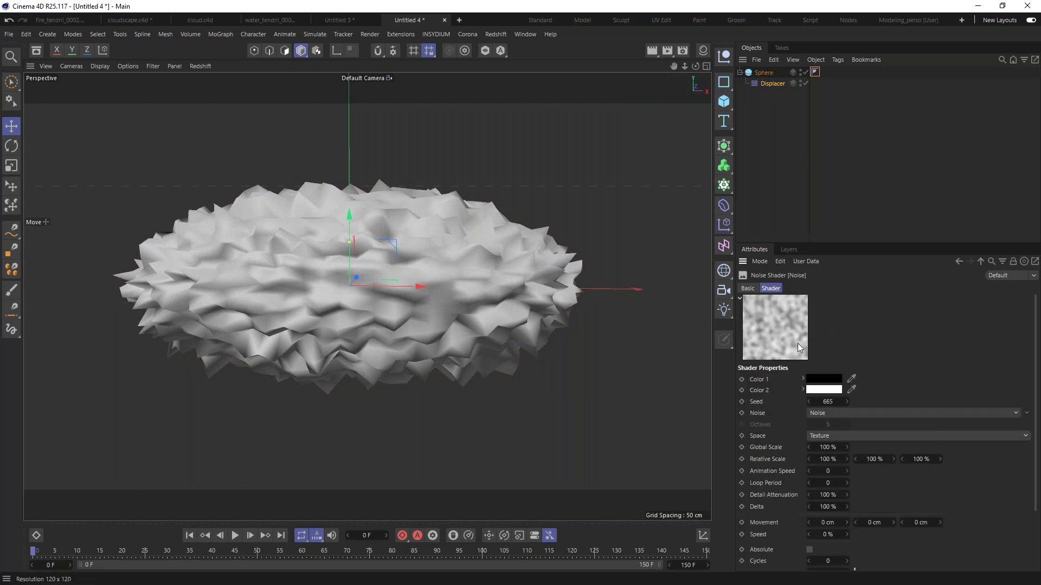
pyautogui.moveTo(845, 449); pyautogui.dragTo(870, 446)
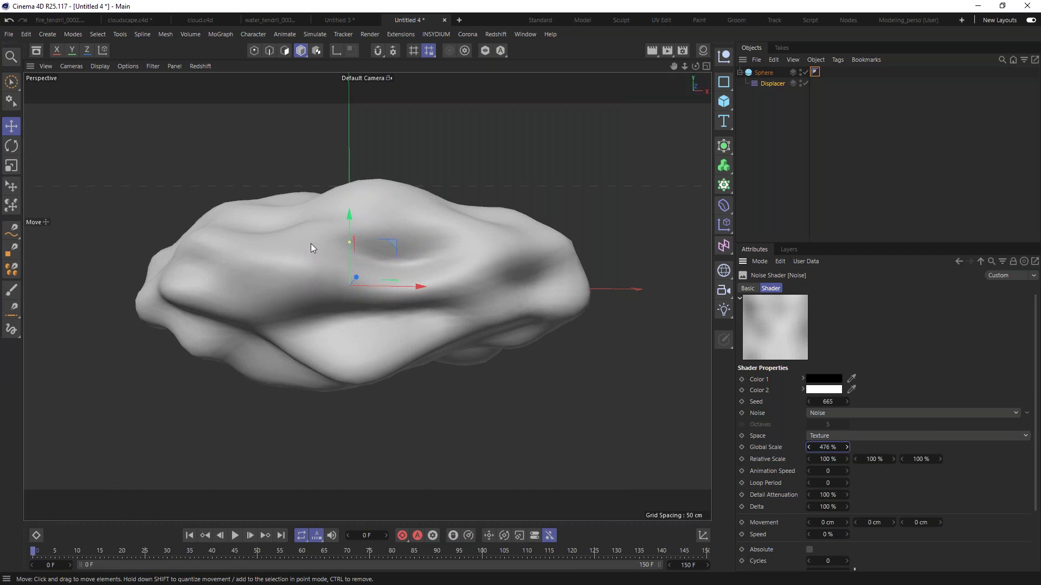
pyautogui.click(847, 401)
pyautogui.click(848, 403)
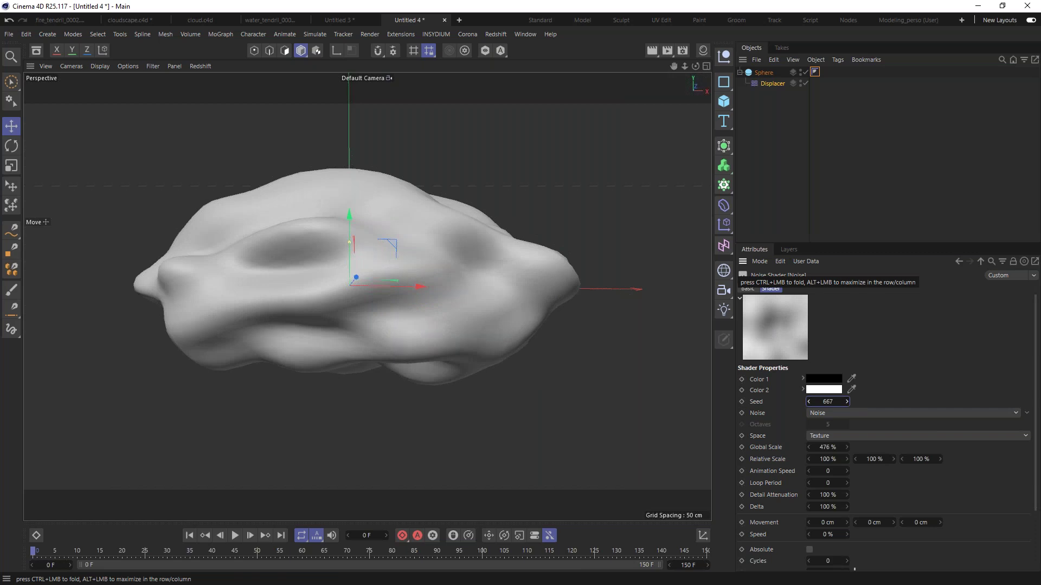
# Wrap the displaced sphere in a Volume Builder with volume type Fog and a voxel size of 4 cm
pyautogui.click(761, 73)
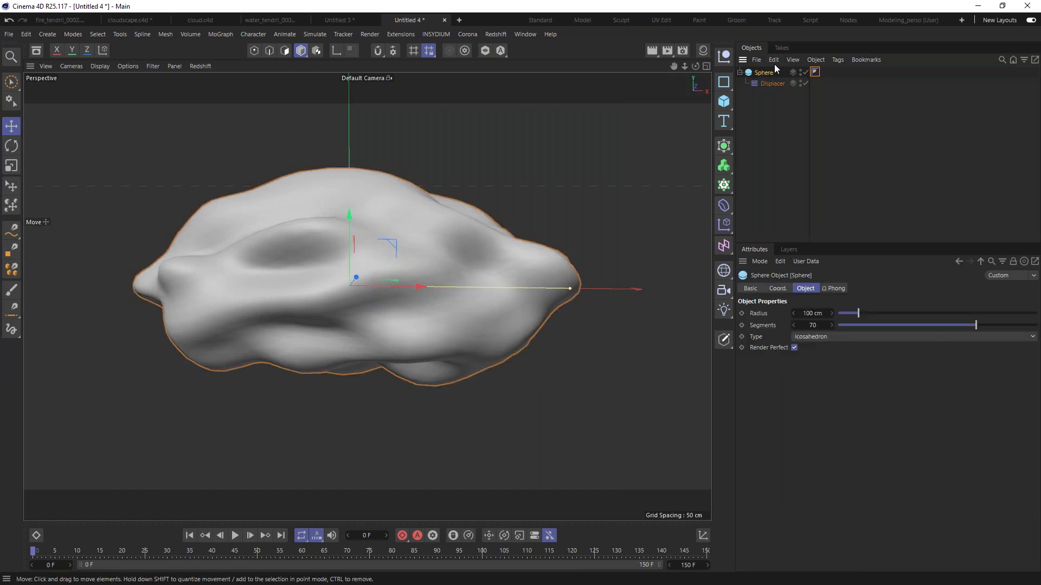
pyautogui.keyDown('alt'); pyautogui.click(724, 184); pyautogui.keyUp('alt')
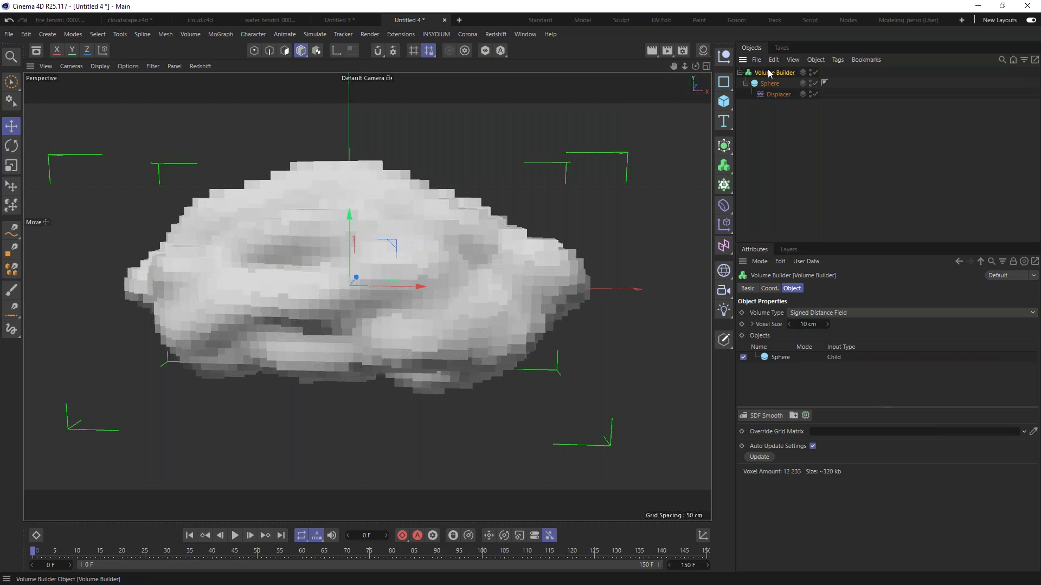
pyautogui.click(813, 313)
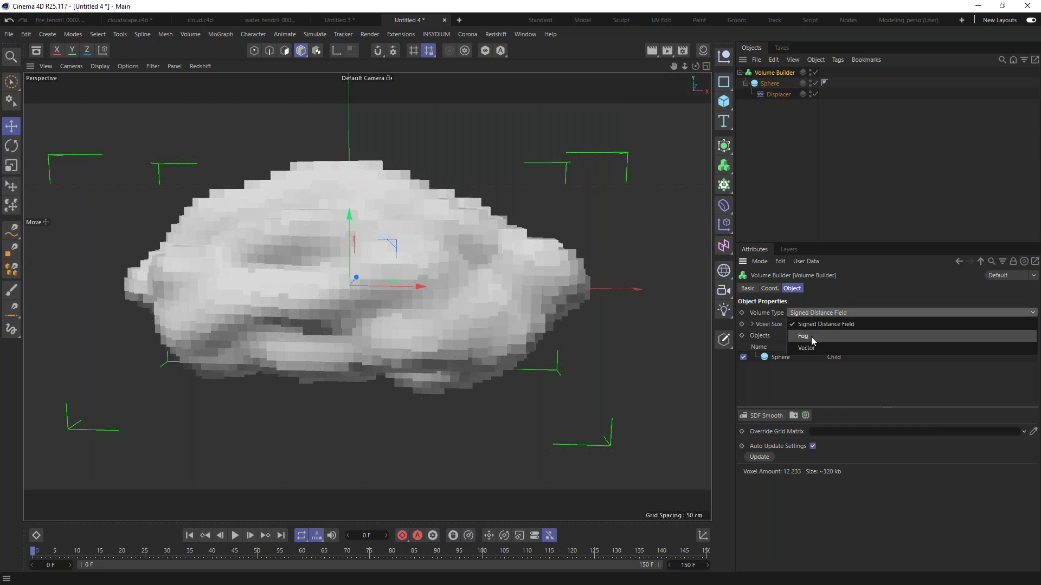
pyautogui.click(812, 337)
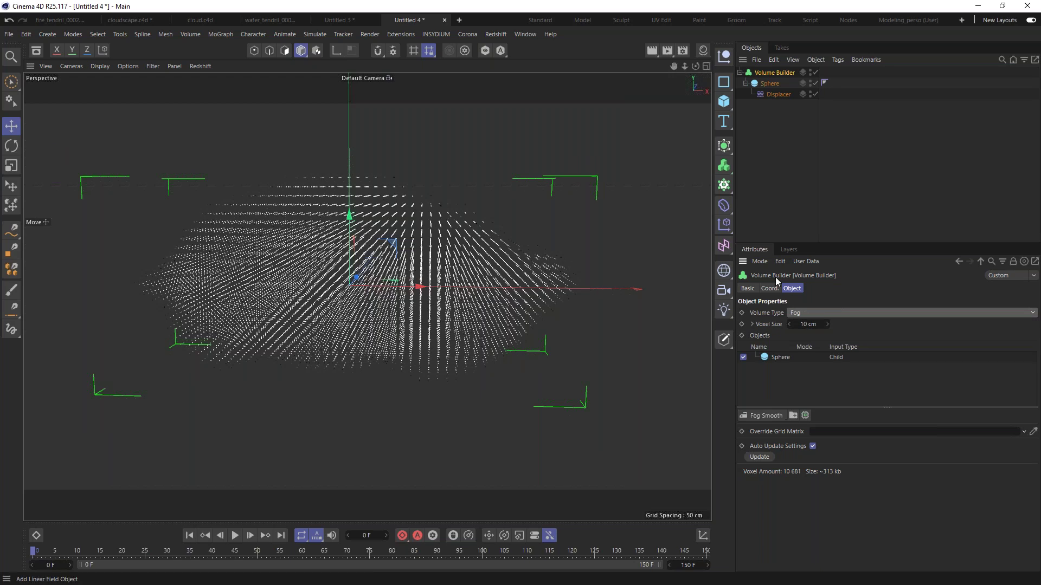
pyautogui.click(810, 323)
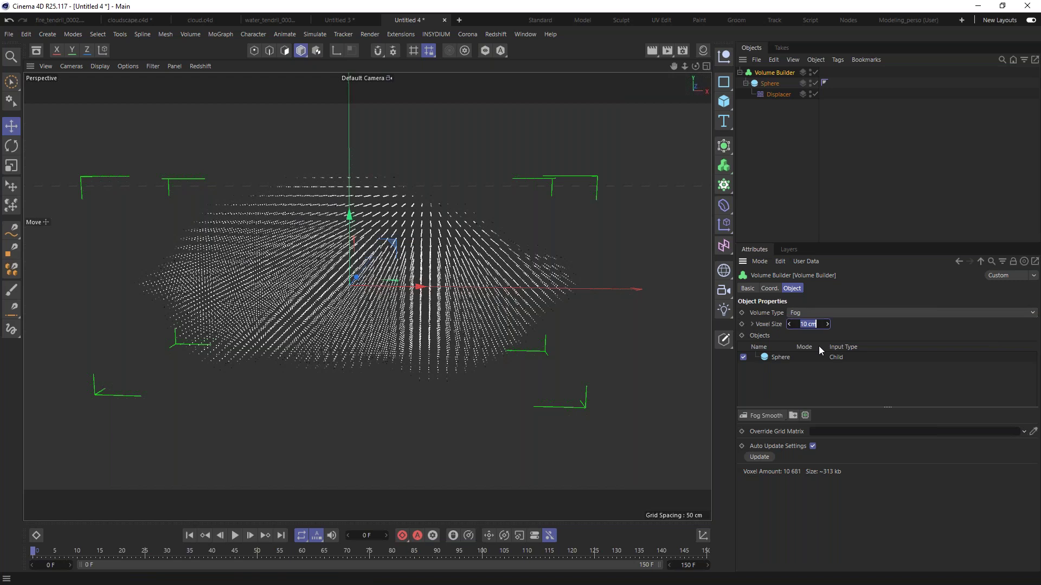
pyautogui.write('4')
pyautogui.press('Return')
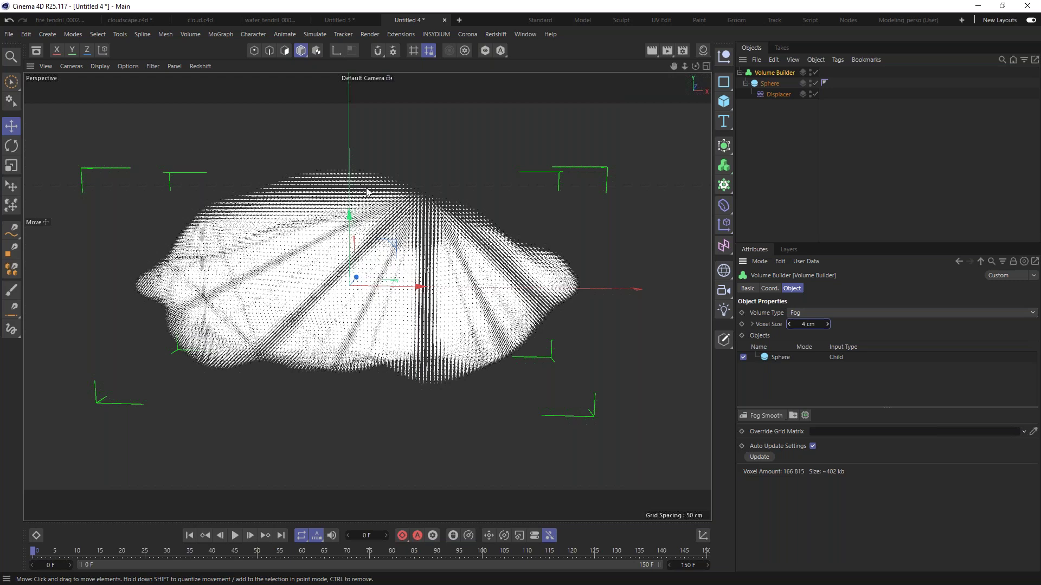
# Create a Redshift Volume material, assign it to the Volume Builder and open the material's properties
pyautogui.click(703, 51)
pyautogui.click(570, 66)
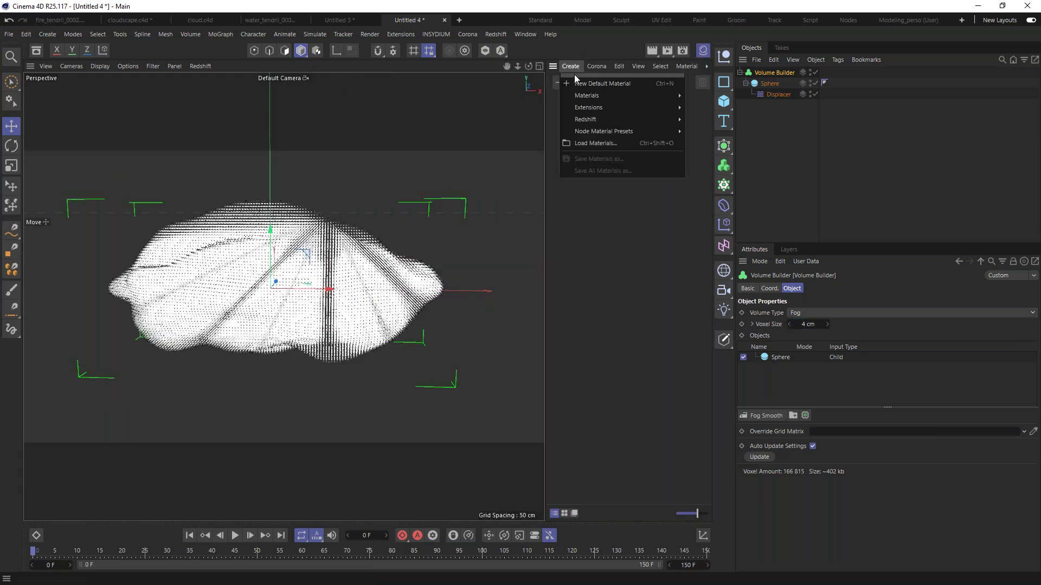
pyautogui.moveTo(611, 119)
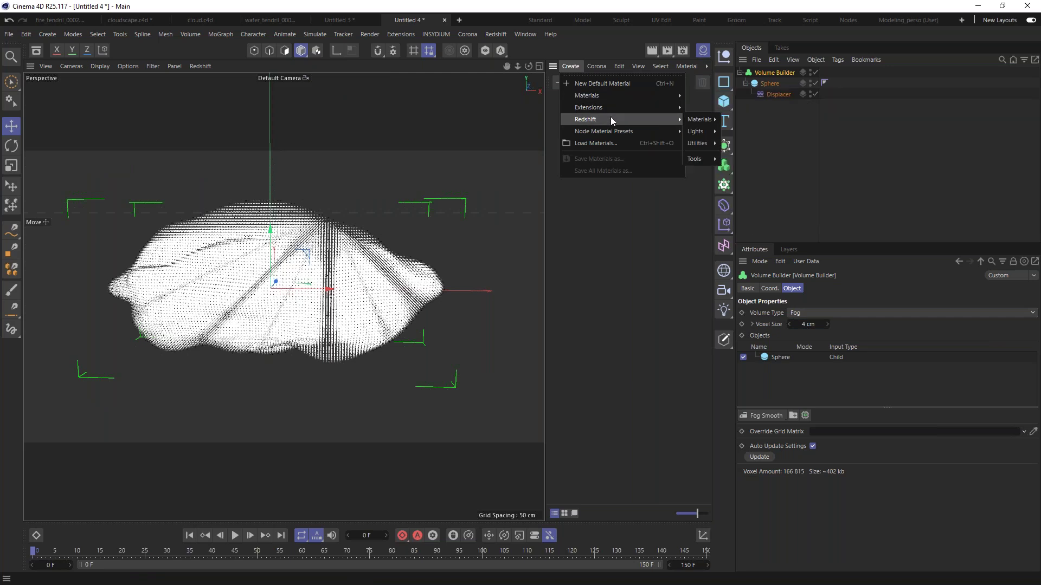
pyautogui.moveTo(699, 119)
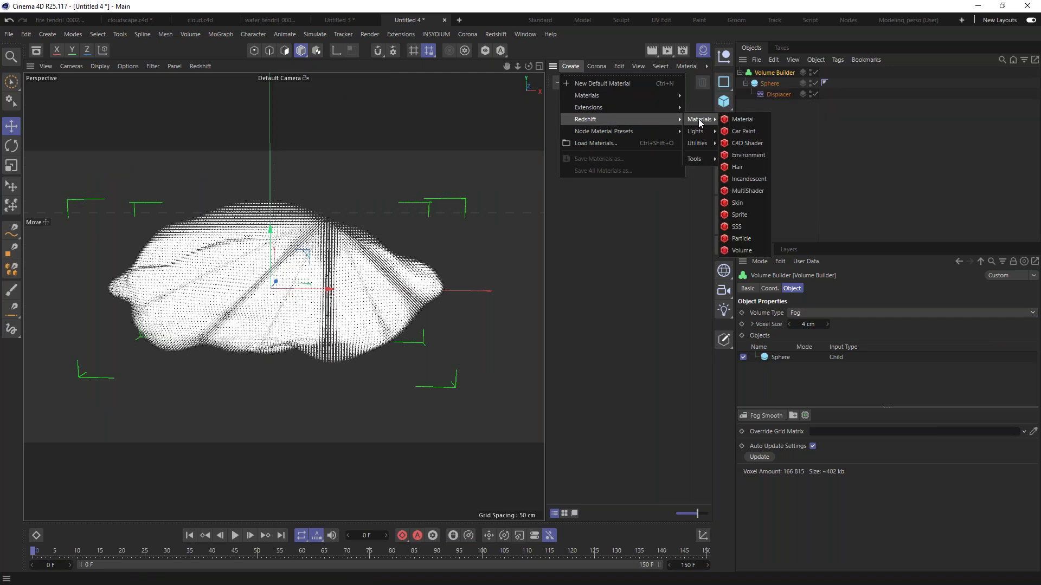
pyautogui.click(742, 250)
pyautogui.moveTo(560, 108); pyautogui.dragTo(775, 73)
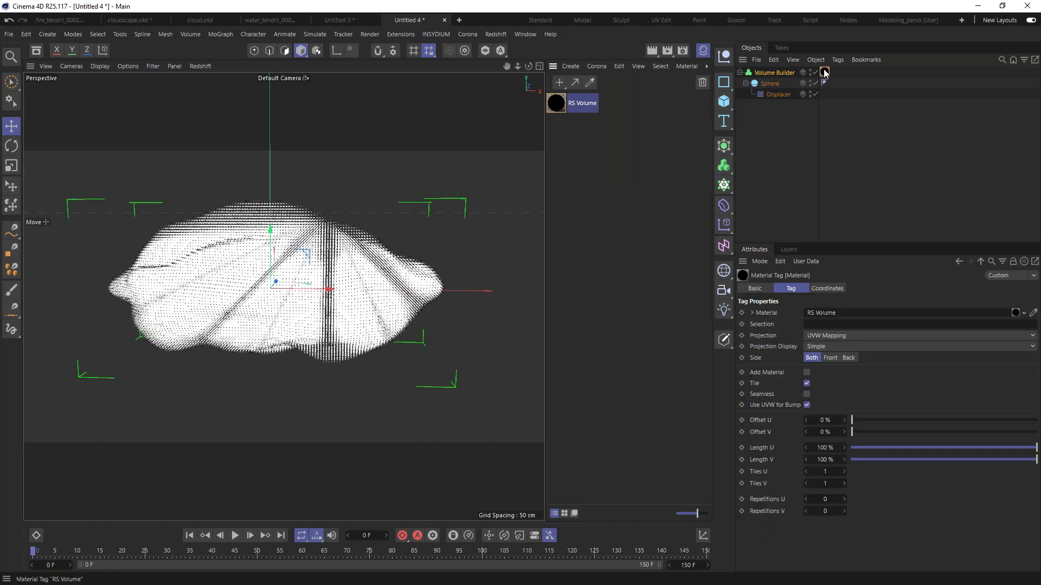
pyautogui.doubleClick(824, 73)
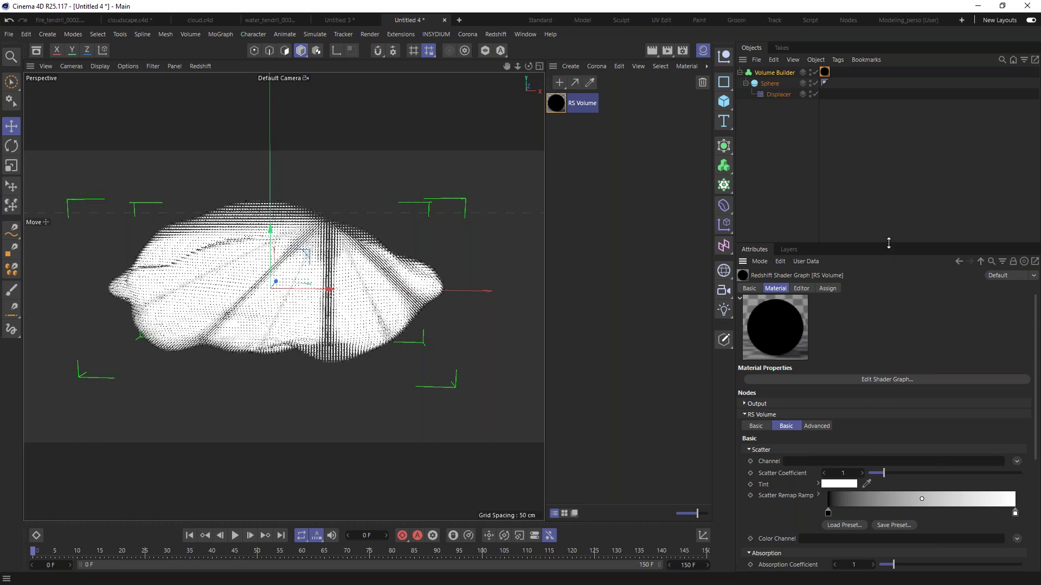
# Set the scatter channel of the RS Volume material to the Volume Builder
pyautogui.moveTo(889, 244); pyautogui.dragTo(889, 164)
pyautogui.click(1017, 382)
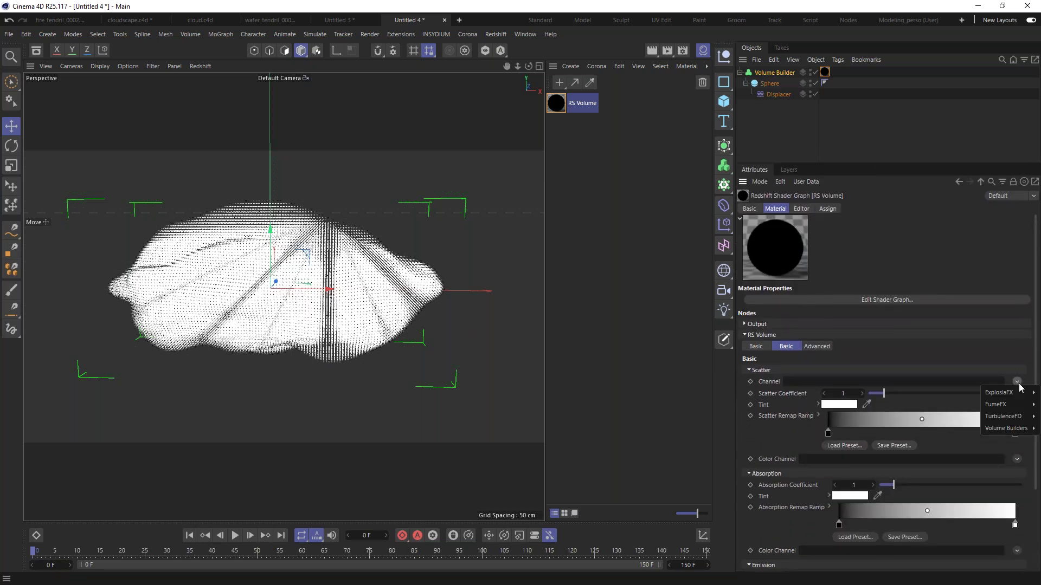
pyautogui.moveTo(1017, 430)
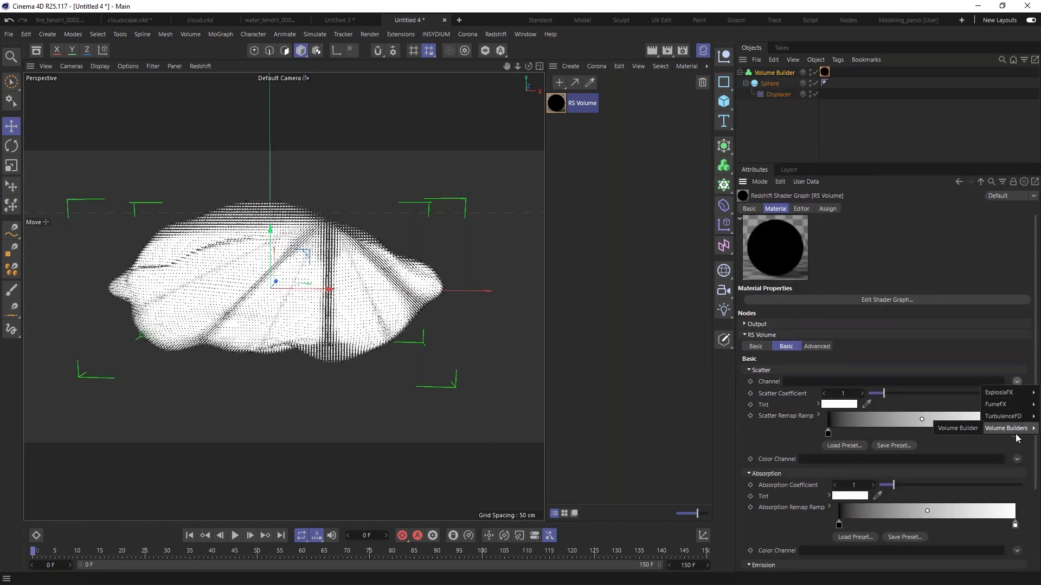
pyautogui.click(958, 429)
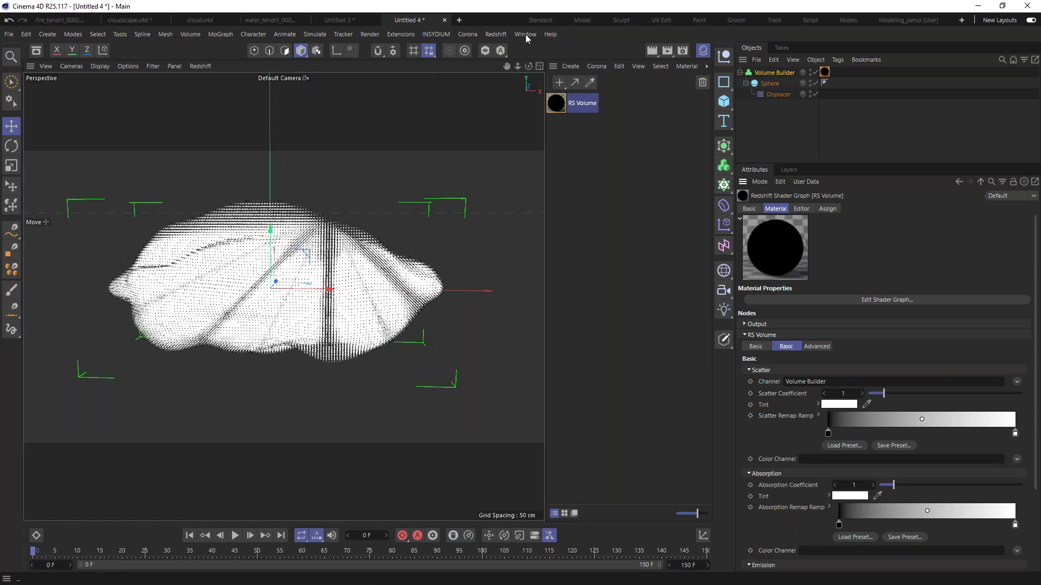
# Add a Redshift Sun & Sky Rig and move the sun clear of the cloud, above its right end
pyautogui.click(499, 34)
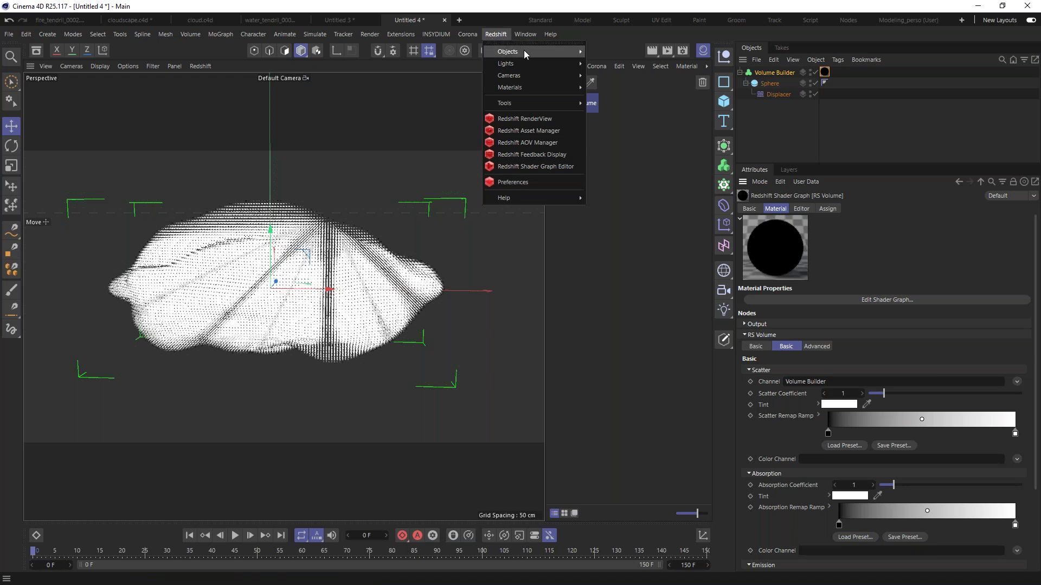
pyautogui.moveTo(521, 52)
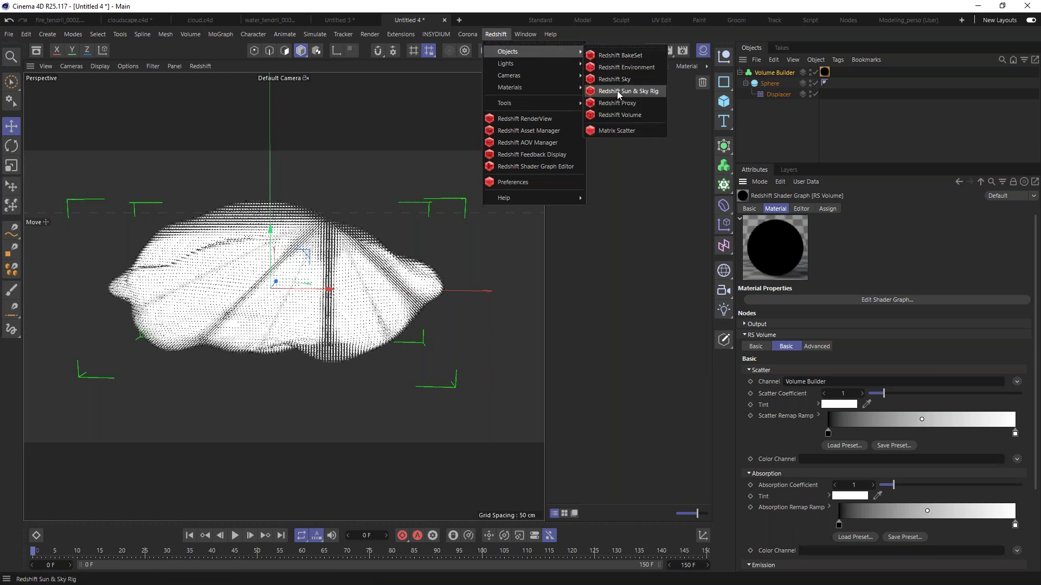
pyautogui.click(642, 92)
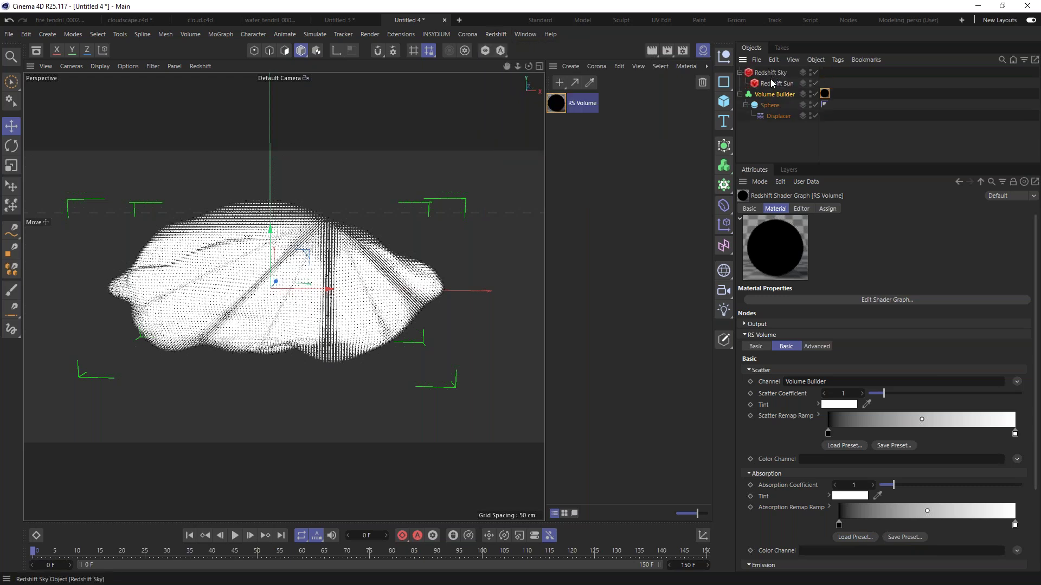
pyautogui.moveTo(360, 256); pyautogui.dragTo(554, 197)
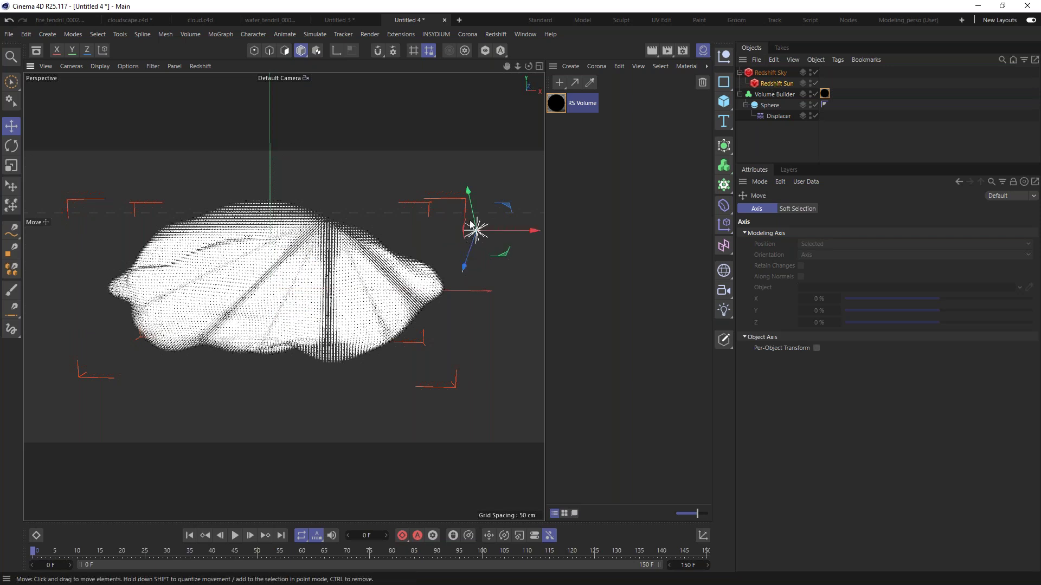
pyautogui.moveTo(515, 266); pyautogui.dragTo(508, 241)
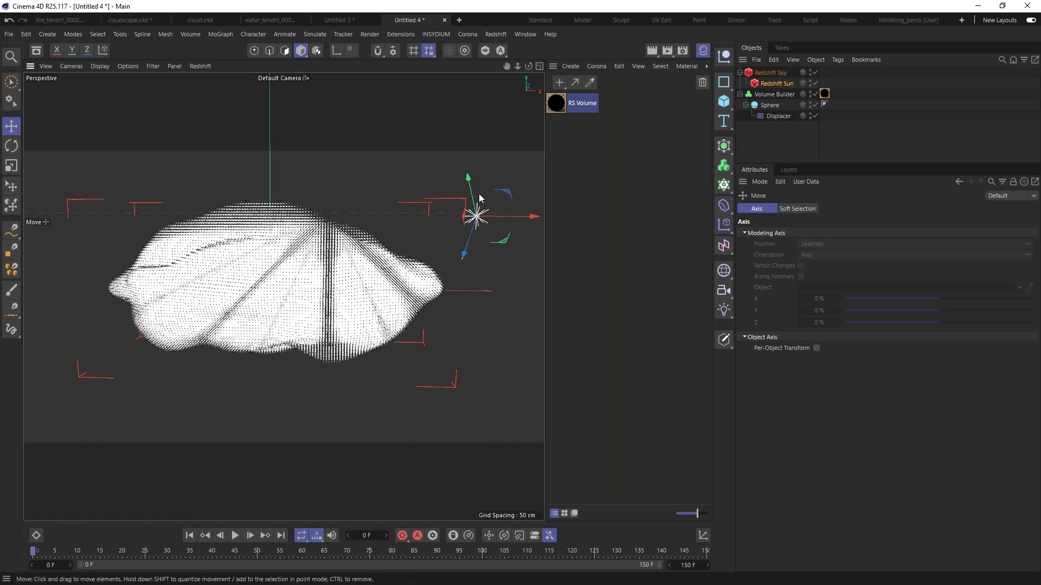
pyautogui.press('r')
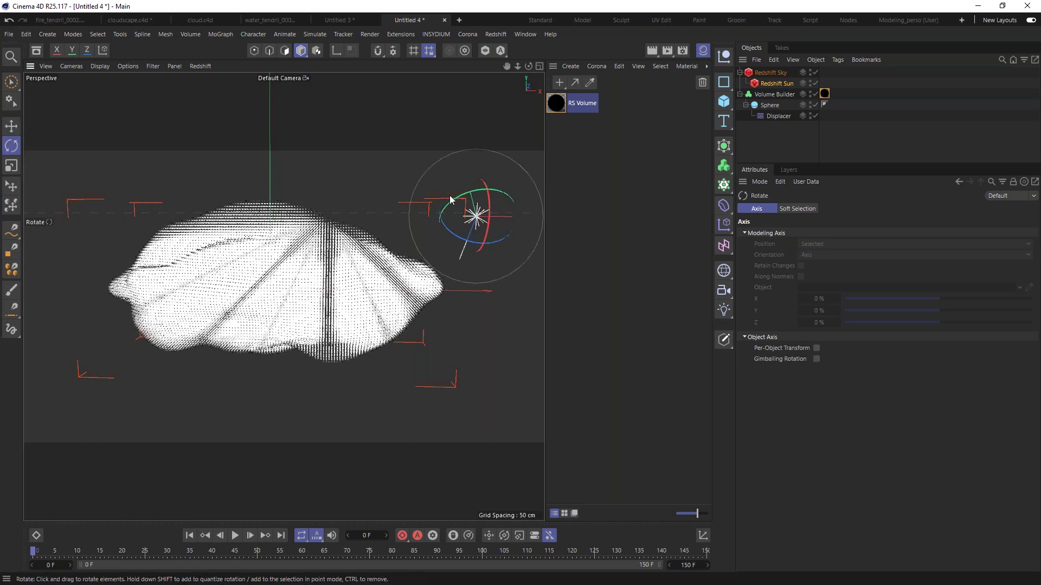
pyautogui.press('e')
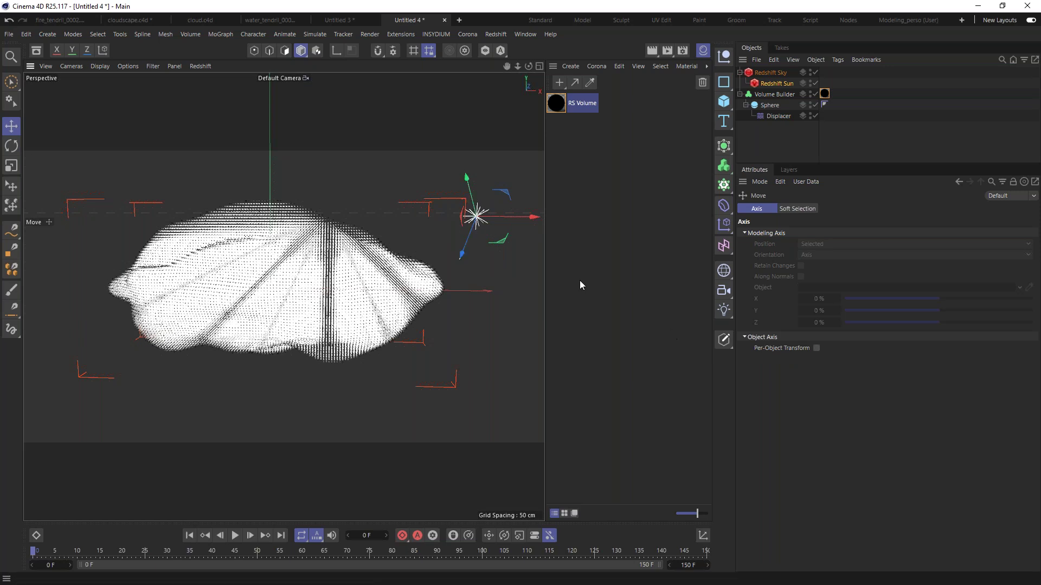
# Hide the material list, start a live render in Redshift RenderView, and shrink its window without the display settings
pyautogui.click(703, 51)
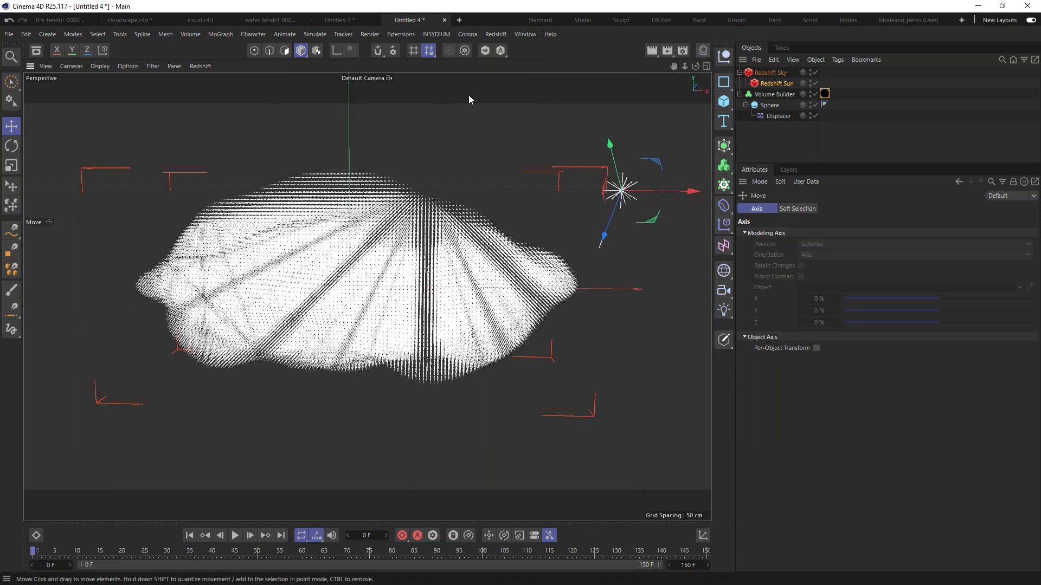
pyautogui.click(495, 35)
pyautogui.click(527, 119)
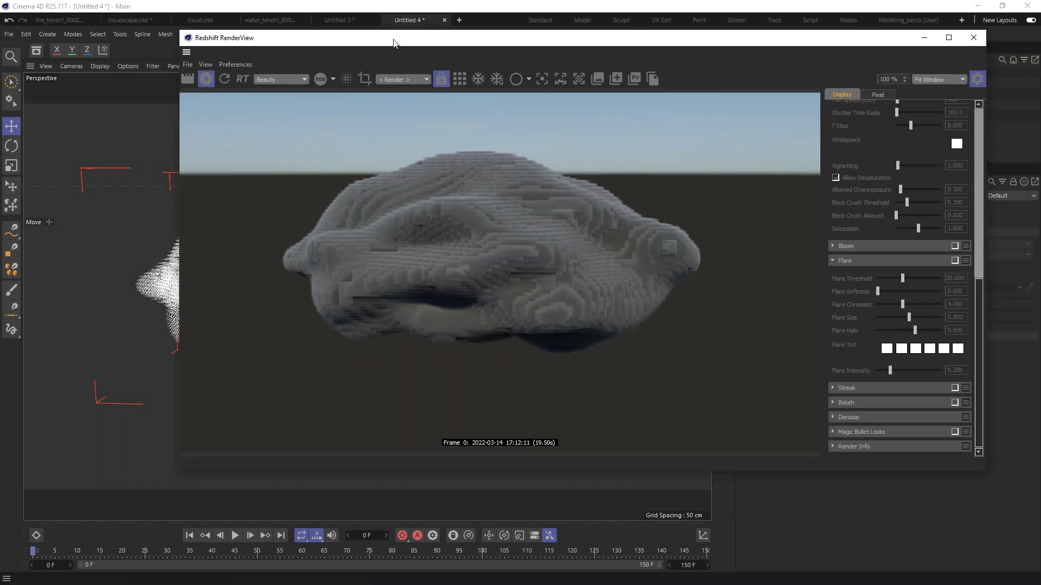
pyautogui.moveTo(393, 39); pyautogui.dragTo(415, 43)
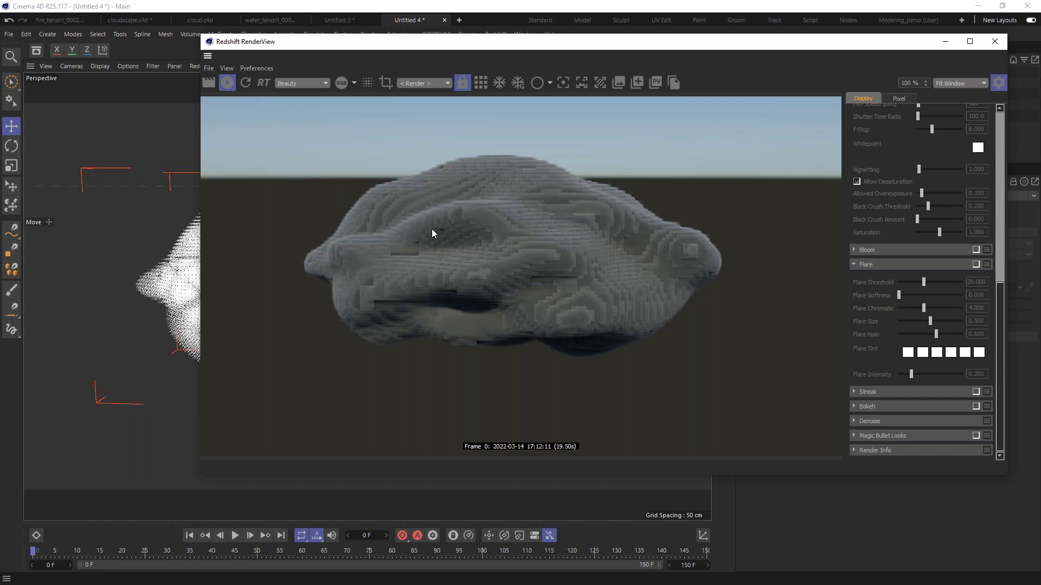
pyautogui.moveTo(653, 47); pyautogui.dragTo(540, 84)
pyautogui.click(881, 123)
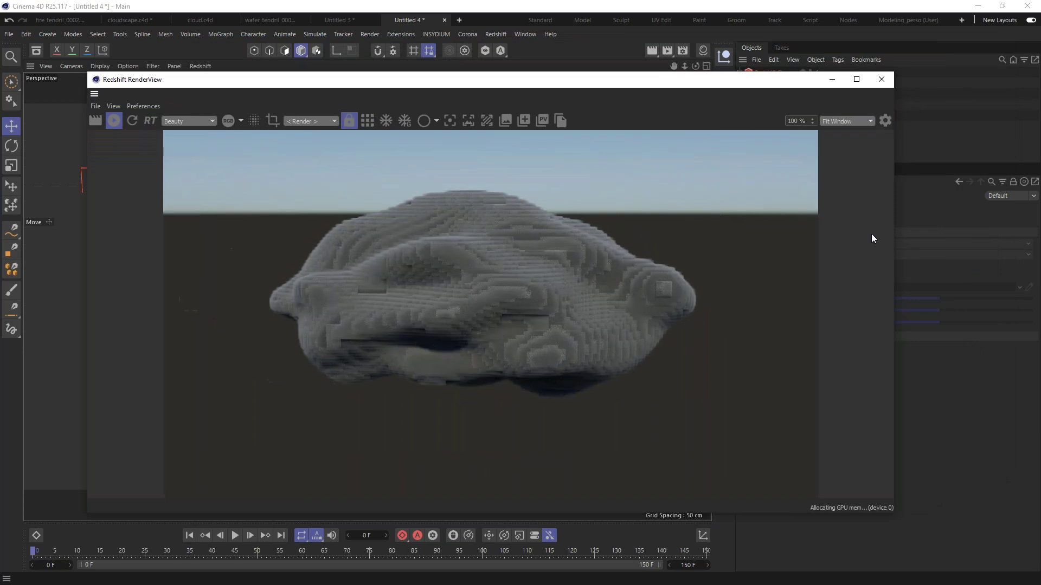
pyautogui.moveTo(893, 515); pyautogui.dragTo(571, 442)
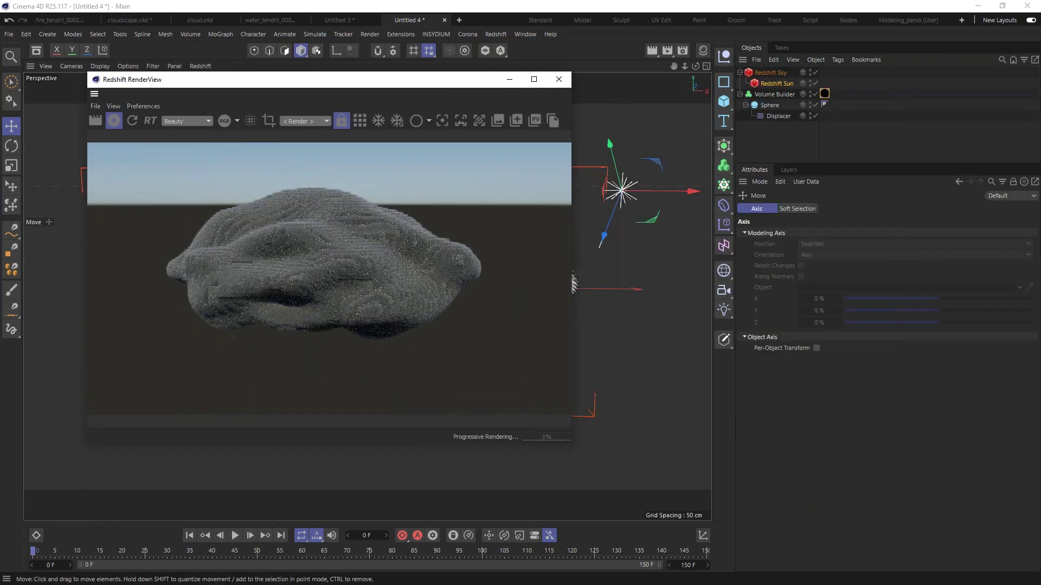
# In the Volume Builder's sphere entry, set Inside Voxel Falloff to 7 and enable Maximum Voxel Falloff
pyautogui.click(773, 94)
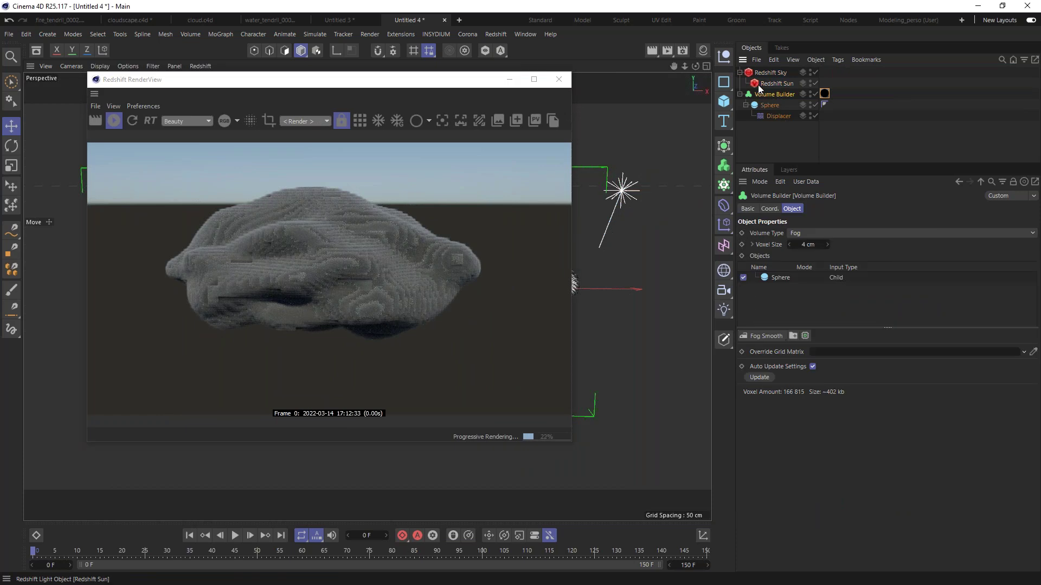
pyautogui.click(786, 278)
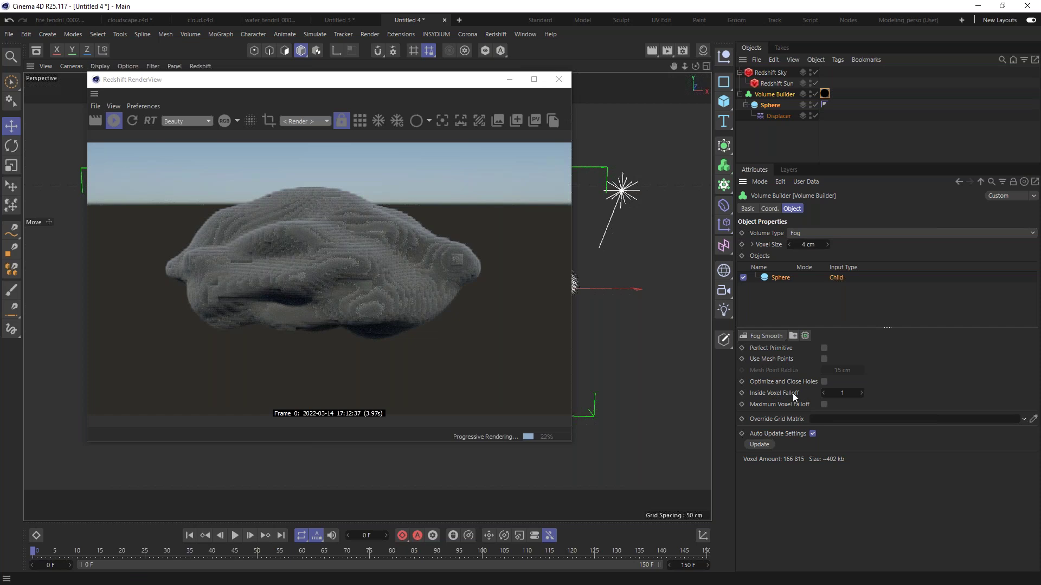
pyautogui.moveTo(849, 391)
pyautogui.mouseDown()
pyautogui.moveTo(884, 401)
pyautogui.moveTo(850, 403)
pyautogui.mouseUp()
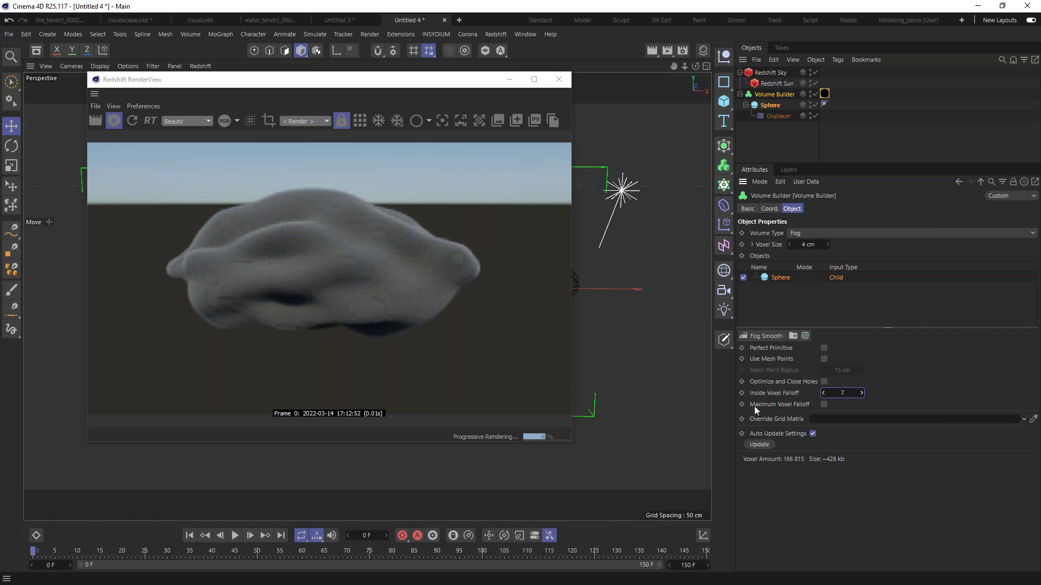
pyautogui.click(824, 405)
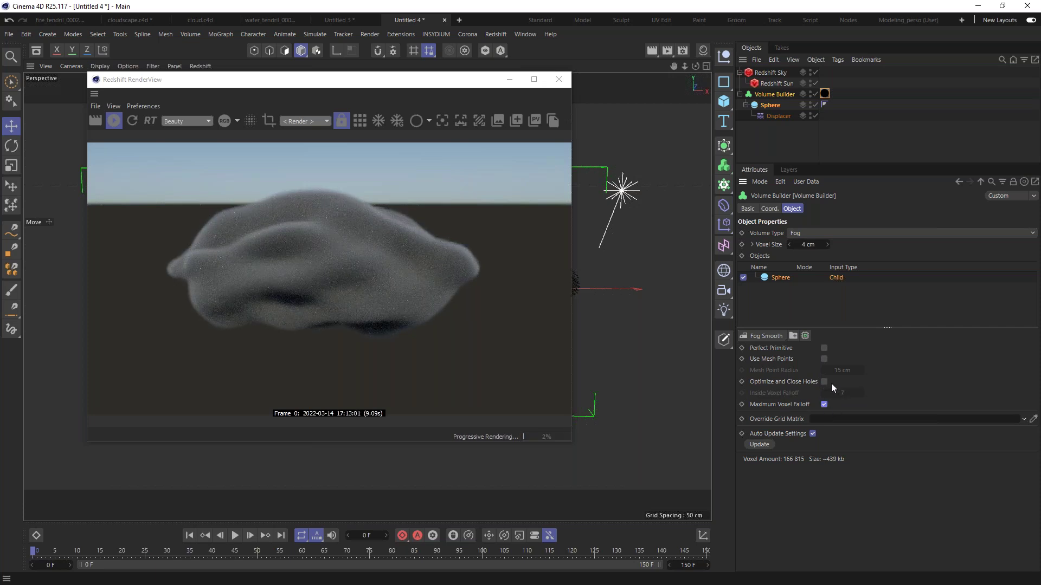
# Pause the render and compare the fog preview with Maximum Voxel Falloff on against an Inside Voxel Falloff of 1
pyautogui.moveTo(262, 80); pyautogui.dragTo(749, 56)
pyautogui.click(600, 97)
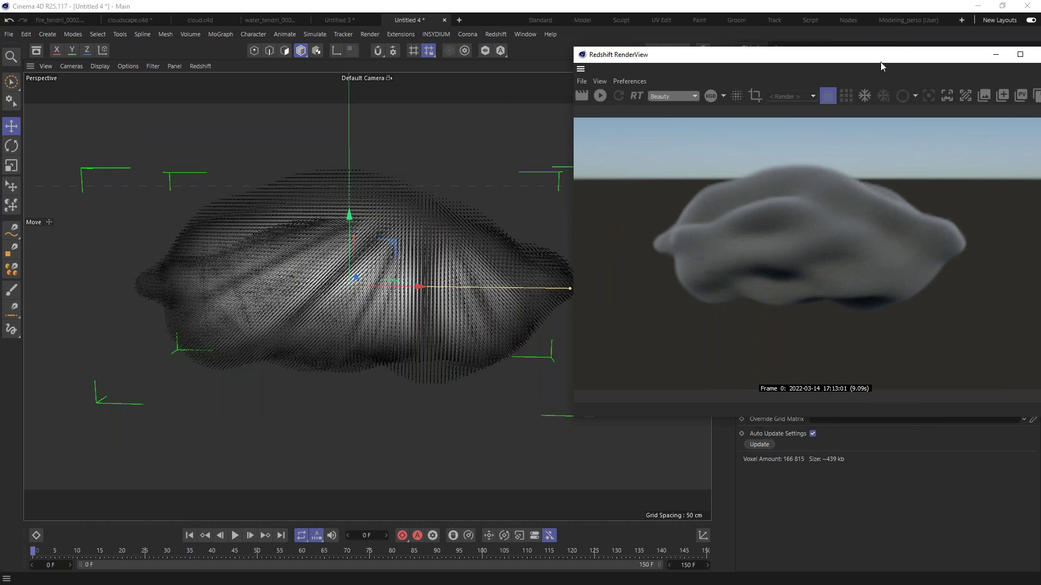
pyautogui.moveTo(872, 56); pyautogui.dragTo(764, 444)
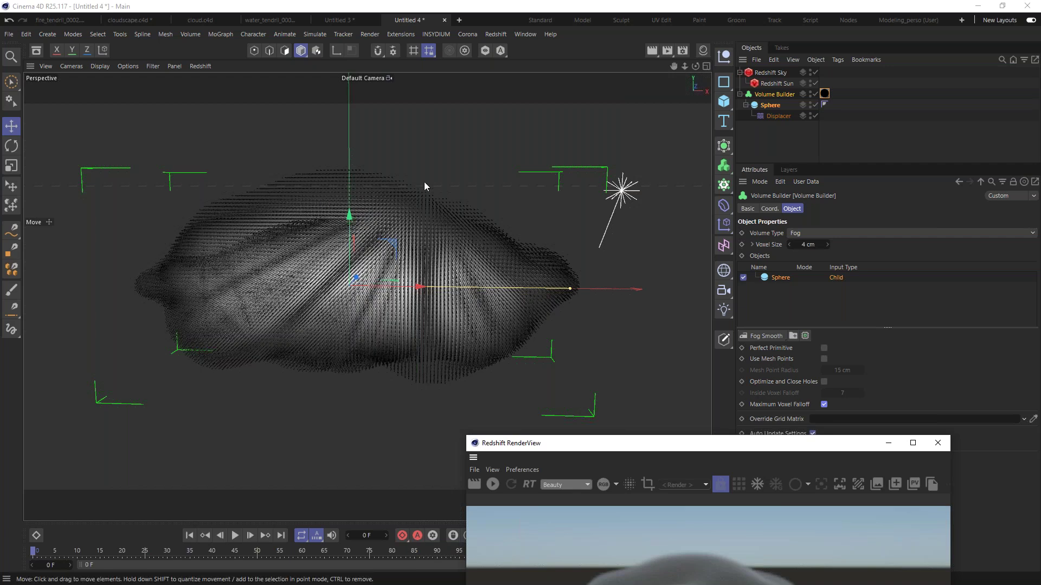
pyautogui.click(822, 405)
pyautogui.click(824, 405)
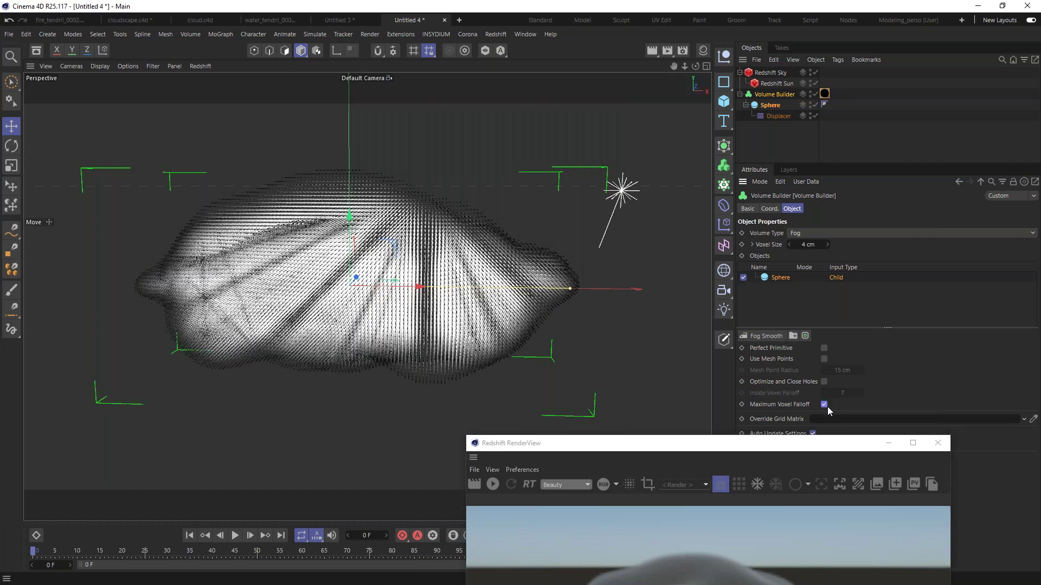
pyautogui.click(828, 406)
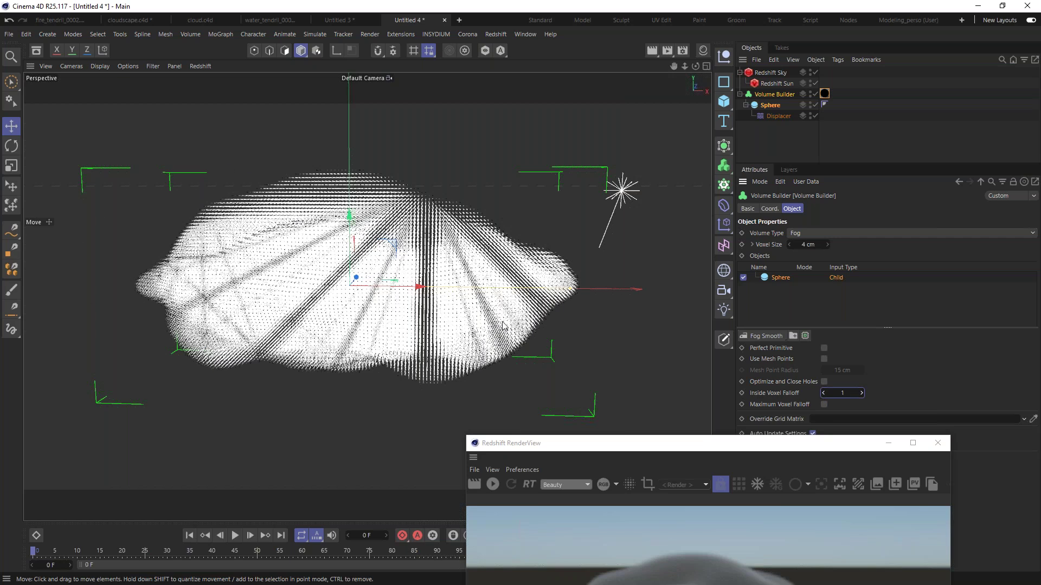
pyautogui.click(824, 404)
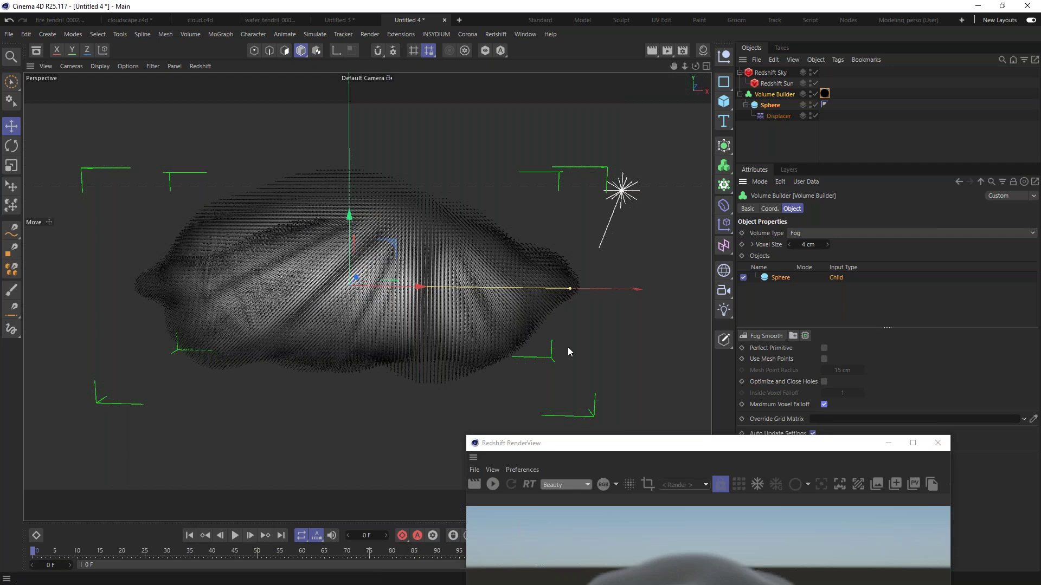
# Resume the live render and orbit to a lower viewing angle so the cloud stands against the sky
pyautogui.moveTo(677, 445); pyautogui.dragTo(449, 112)
pyautogui.click(266, 153)
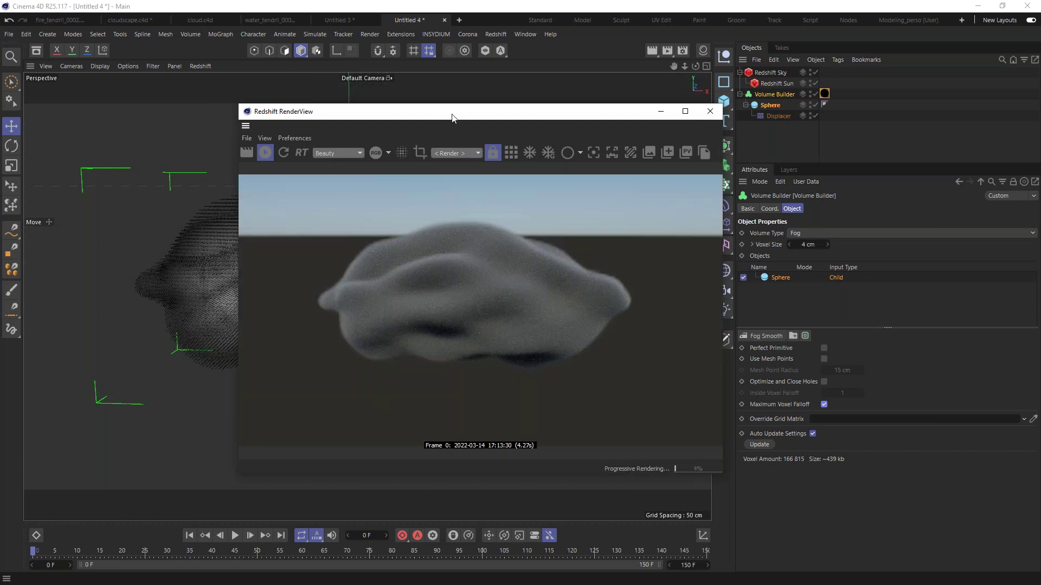
pyautogui.moveTo(453, 118); pyautogui.dragTo(726, 96)
pyautogui.moveTo(365, 271)
pyautogui.keyDown('alt'); pyautogui.mouseDown()
pyautogui.moveTo(366, 243)
pyautogui.moveTo(388, 255)
pyautogui.moveTo(359, 253)
pyautogui.mouseUp(); pyautogui.keyUp('alt')
pyautogui.moveTo(732, 91); pyautogui.dragTo(307, 93)
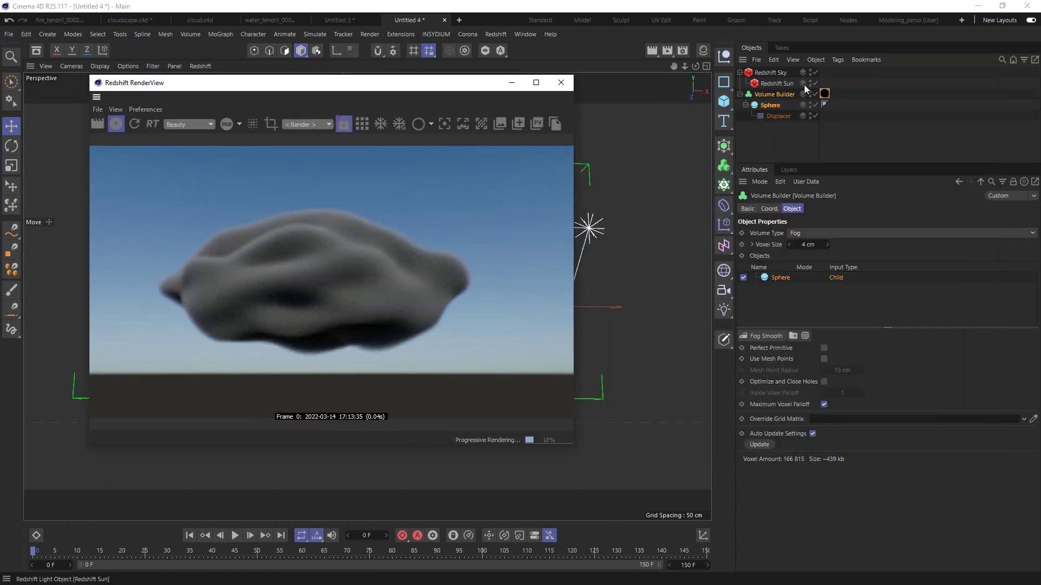
# Open the Volume Builder's RS Volume material and raise its scatter coefficient to 2.81
pyautogui.click(824, 94)
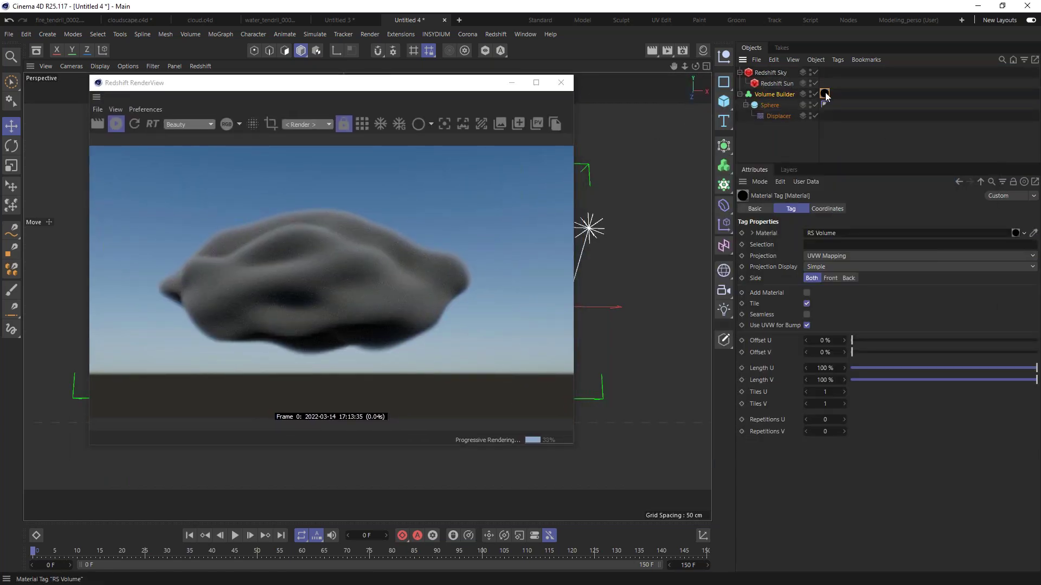
pyautogui.doubleClick(824, 93)
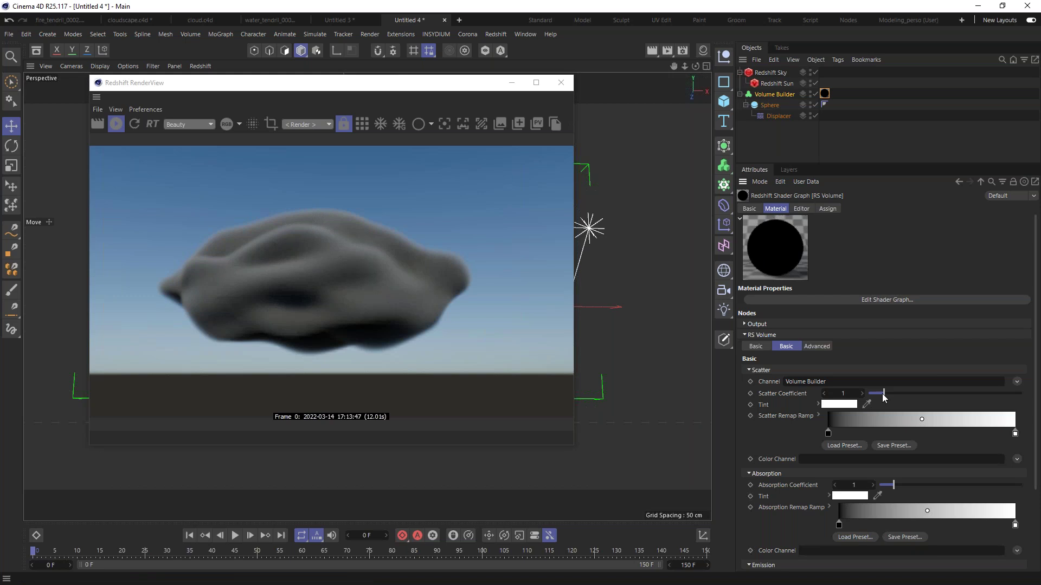
pyautogui.moveTo(886, 393); pyautogui.dragTo(918, 399)
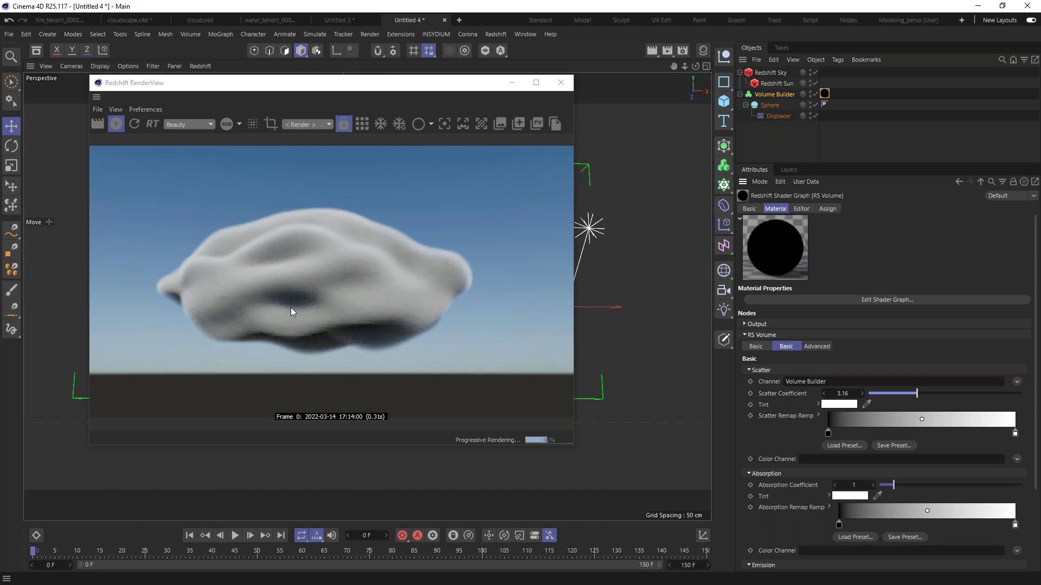
pyautogui.moveTo(917, 396); pyautogui.dragTo(911, 399)
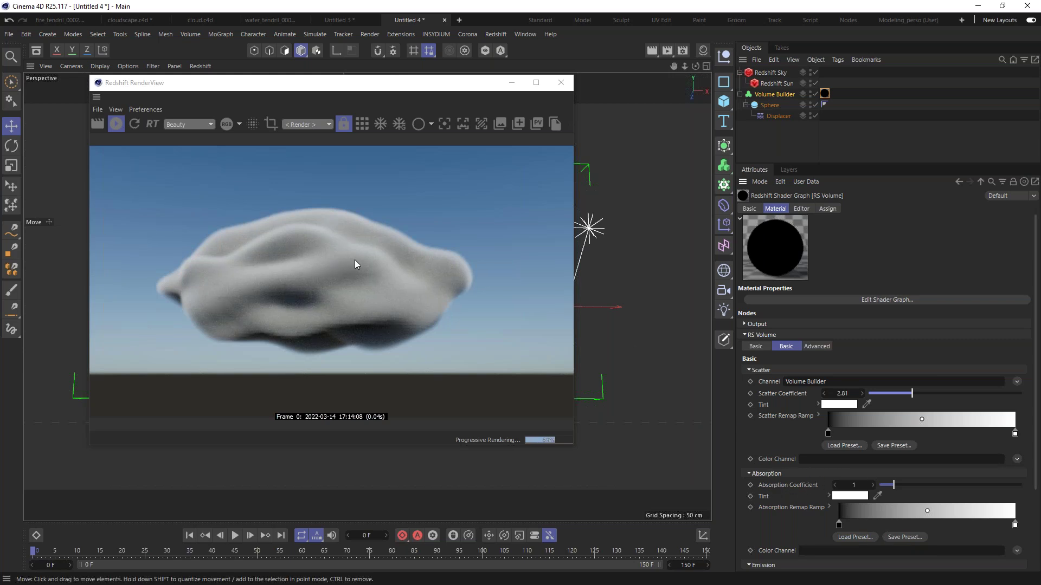
pyautogui.moveTo(330, 88); pyautogui.dragTo(404, 88)
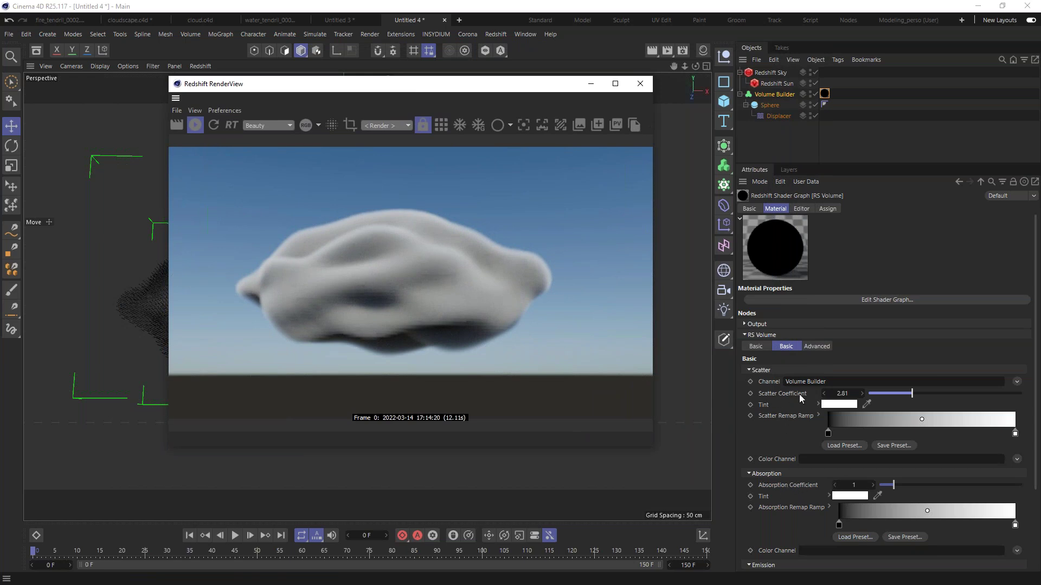
# Rebalance the RS Volume material to an absorption coefficient of 0.29 and a scatter coefficient of 0.76
pyautogui.click(836, 433)
pyautogui.click(891, 485)
pyautogui.moveTo(888, 490); pyautogui.dragTo(886, 489)
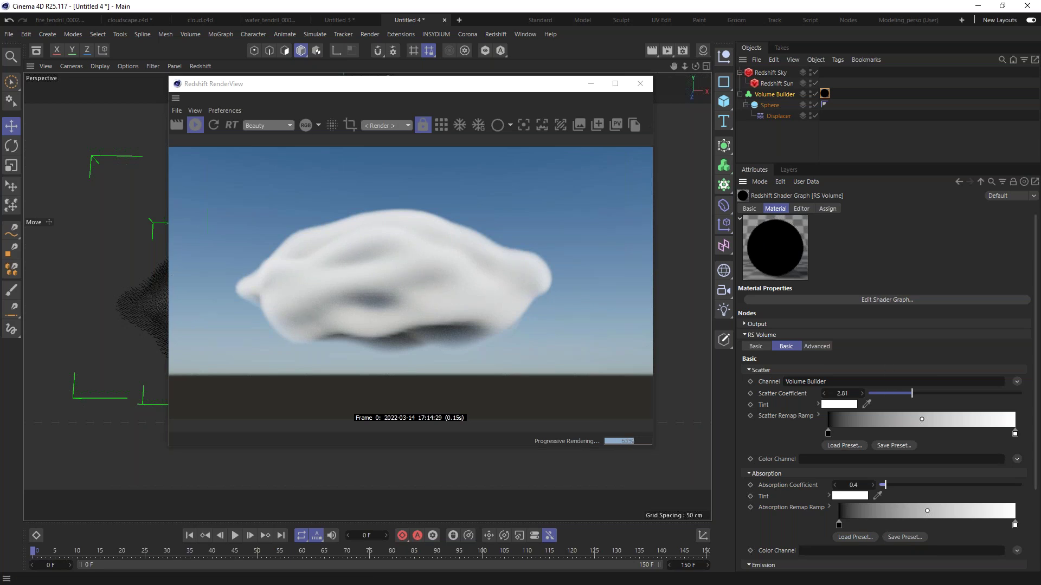
pyautogui.moveTo(903, 394); pyautogui.dragTo(888, 399)
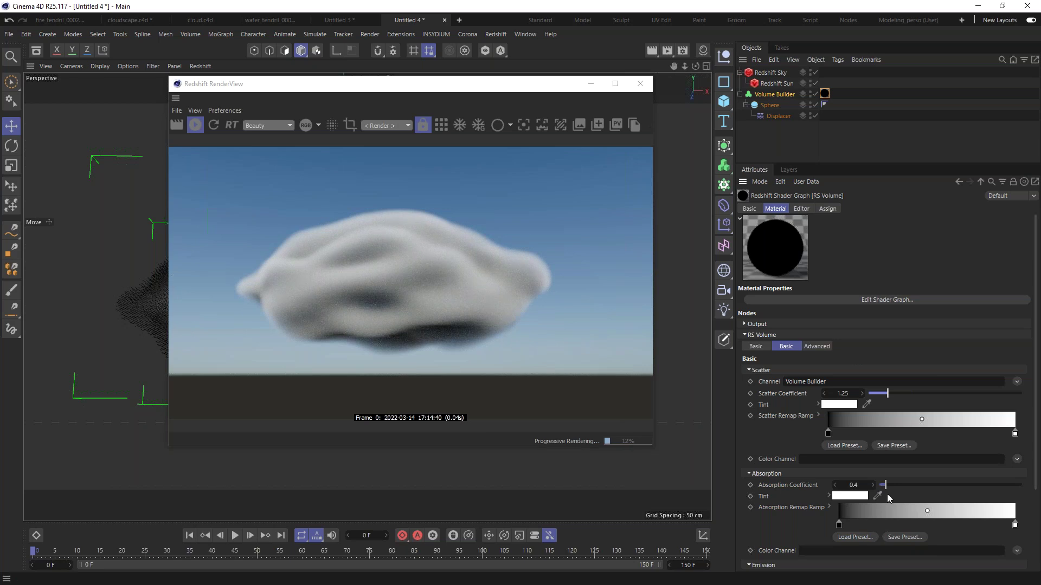
pyautogui.moveTo(854, 489); pyautogui.dragTo(851, 489)
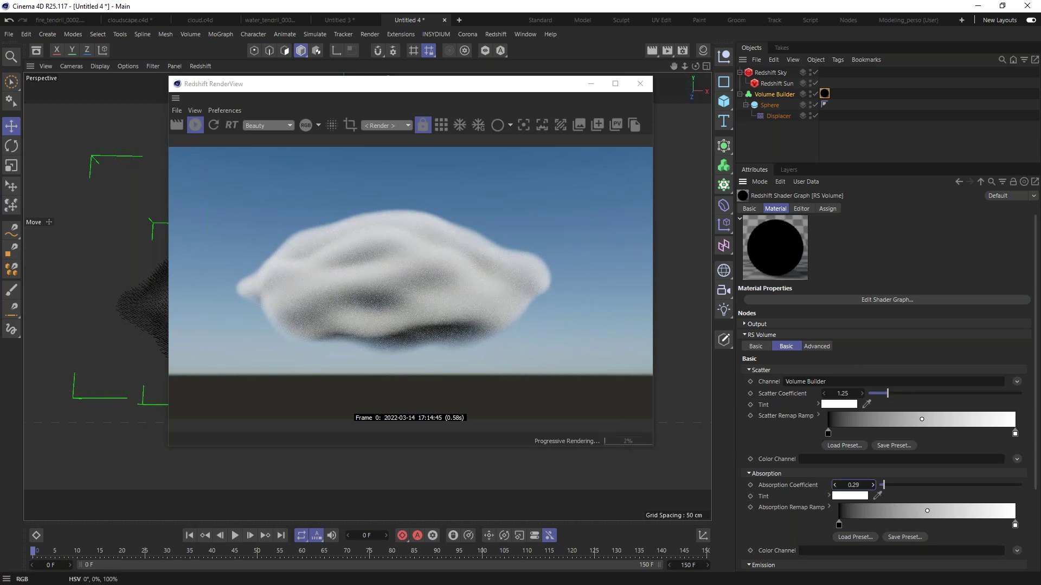
pyautogui.moveTo(887, 399); pyautogui.dragTo(881, 399)
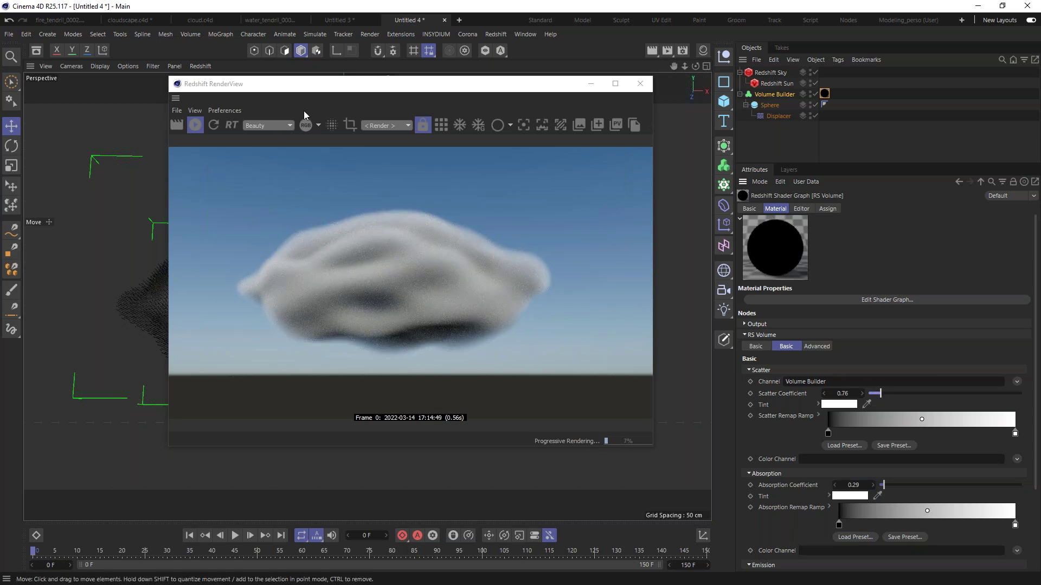
pyautogui.moveTo(271, 83); pyautogui.dragTo(559, 27)
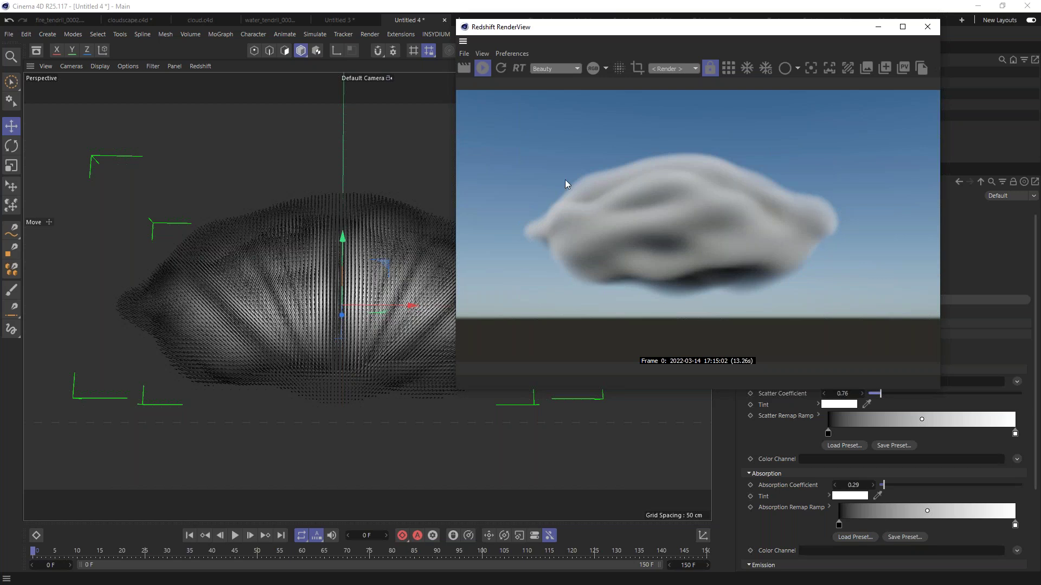
pyautogui.moveTo(691, 31); pyautogui.dragTo(513, 100)
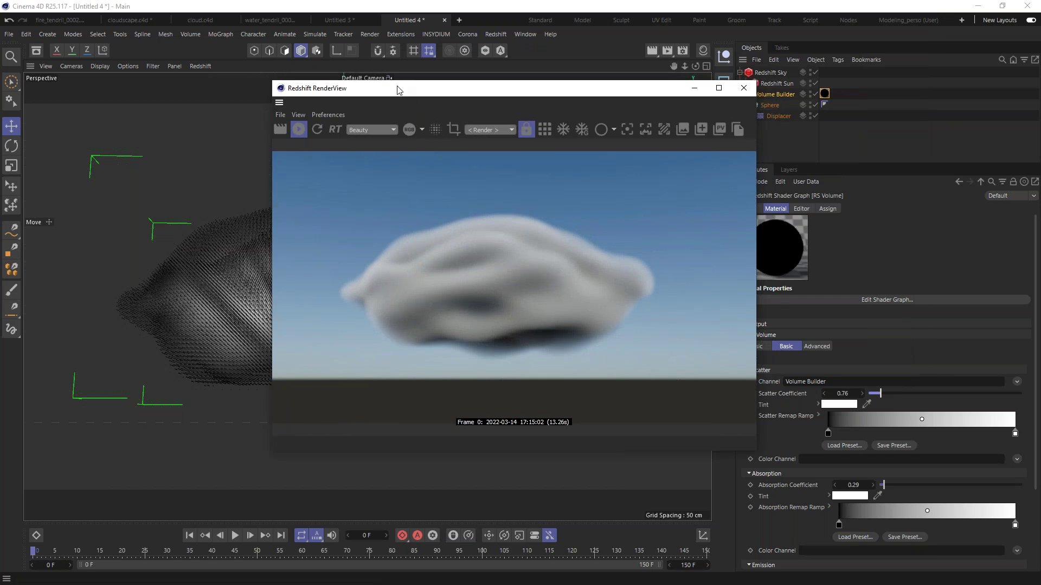
pyautogui.moveTo(398, 89); pyautogui.dragTo(349, 81)
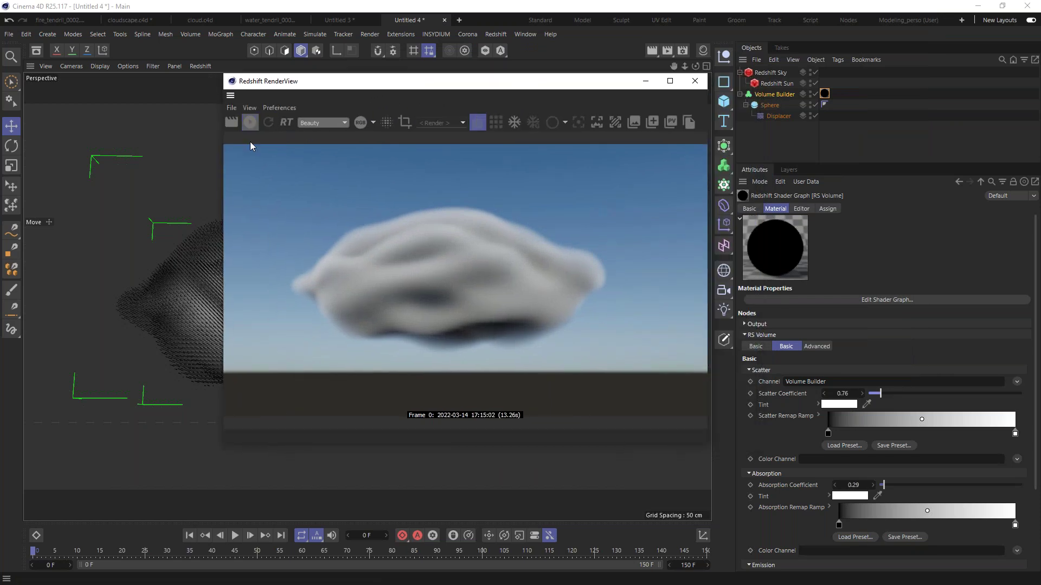
# Add a Random Field and place it inside the Volume Builder above the Sphere
pyautogui.moveTo(532, 81); pyautogui.dragTo(345, 91)
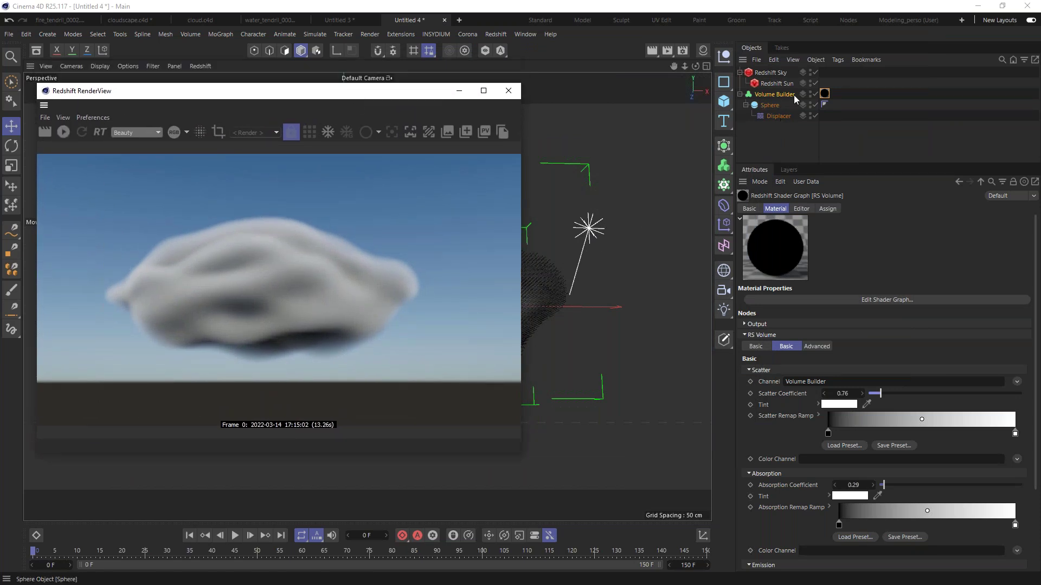
pyautogui.click(776, 93)
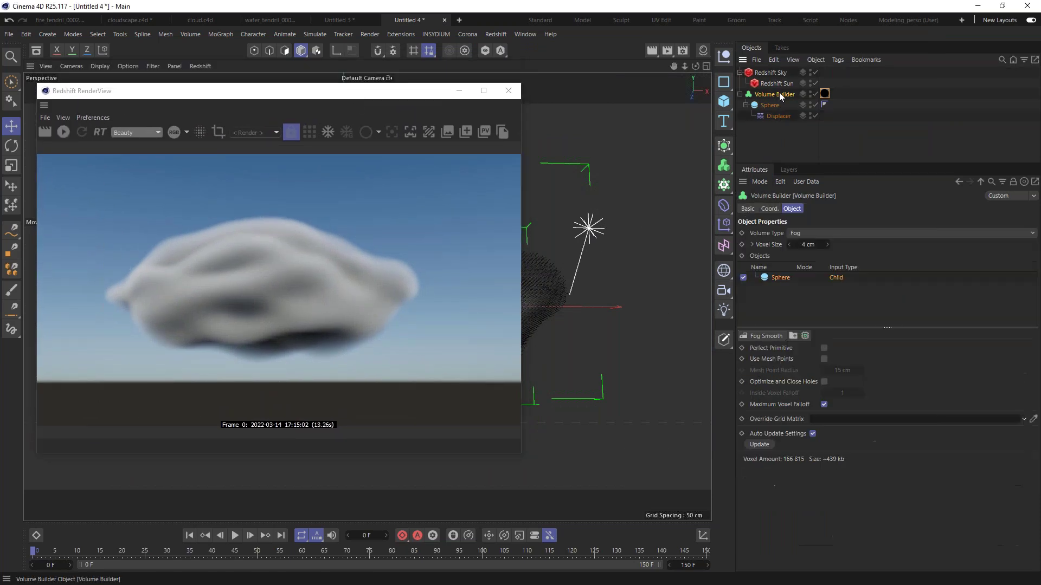
pyautogui.click(722, 246)
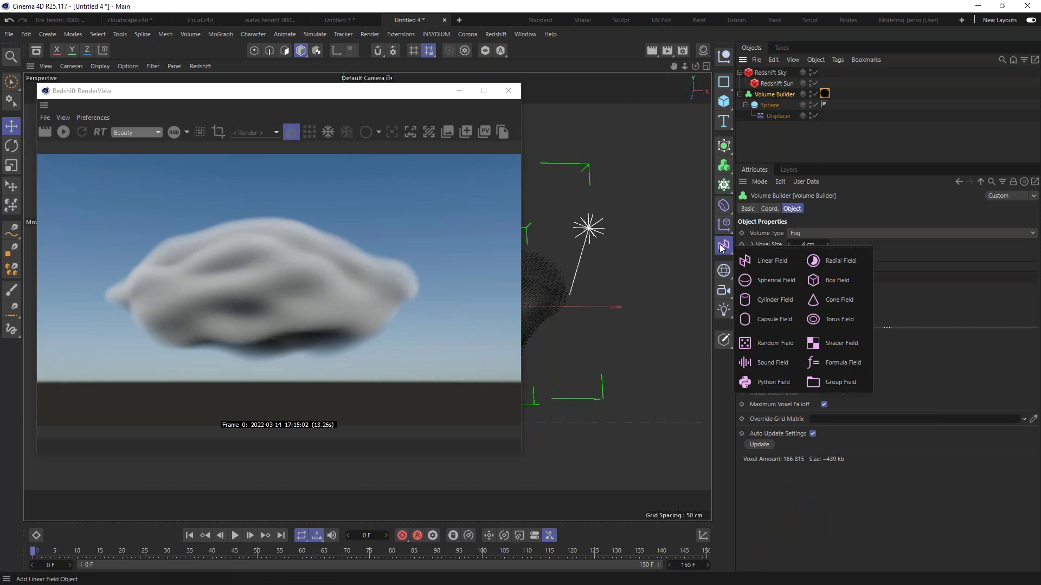
pyautogui.click(764, 342)
pyautogui.moveTo(388, 89); pyautogui.dragTo(0, 120)
pyautogui.moveTo(778, 75); pyautogui.dragTo(776, 110)
pyautogui.click(773, 94)
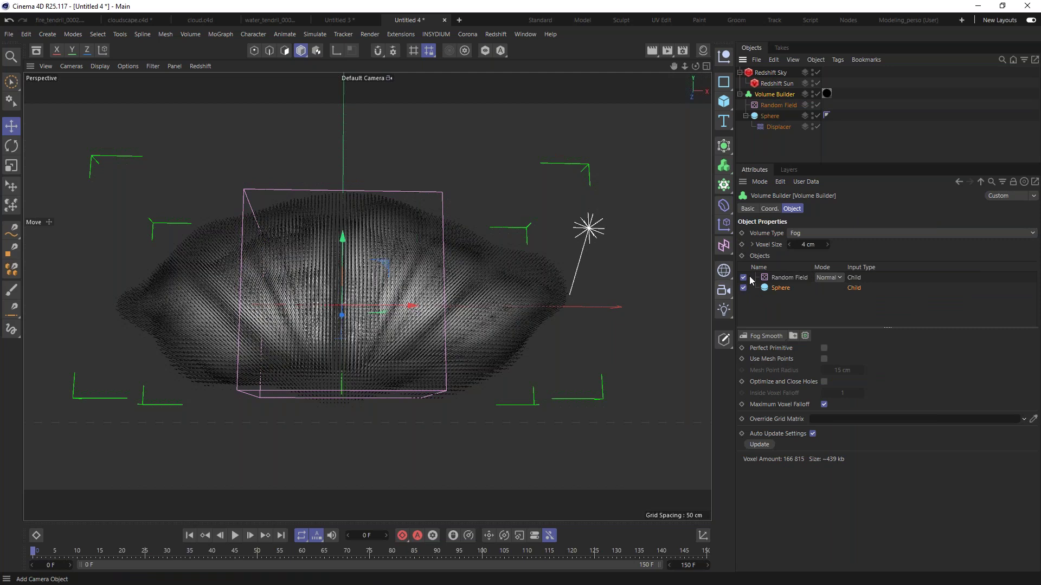
# Set the Random Field's Creation Space in the Volume Builder to Objects Below
pyautogui.click(782, 277)
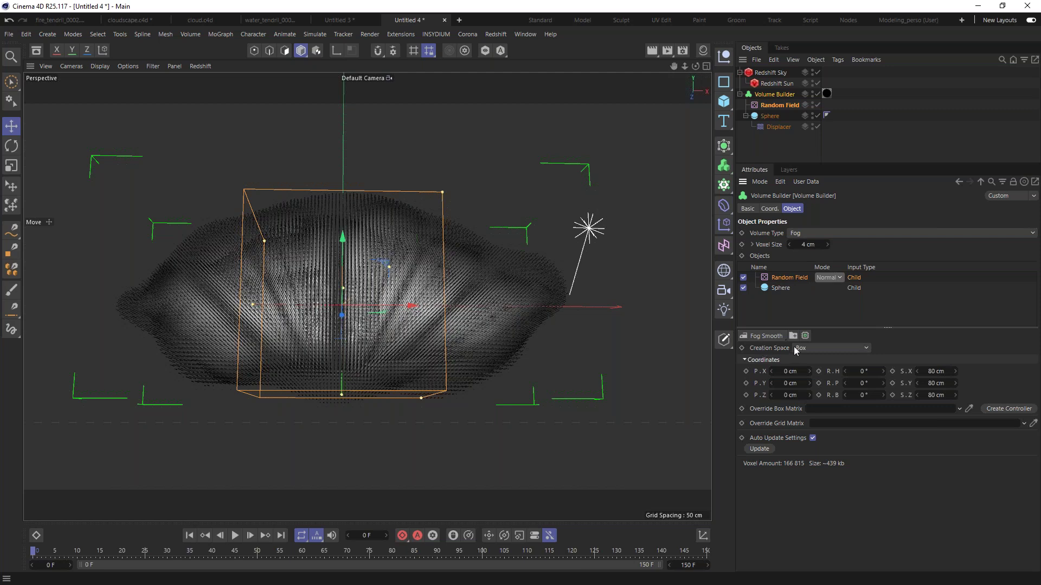
pyautogui.press('F5')
pyautogui.middleClick(228, 236)
pyautogui.click(828, 349)
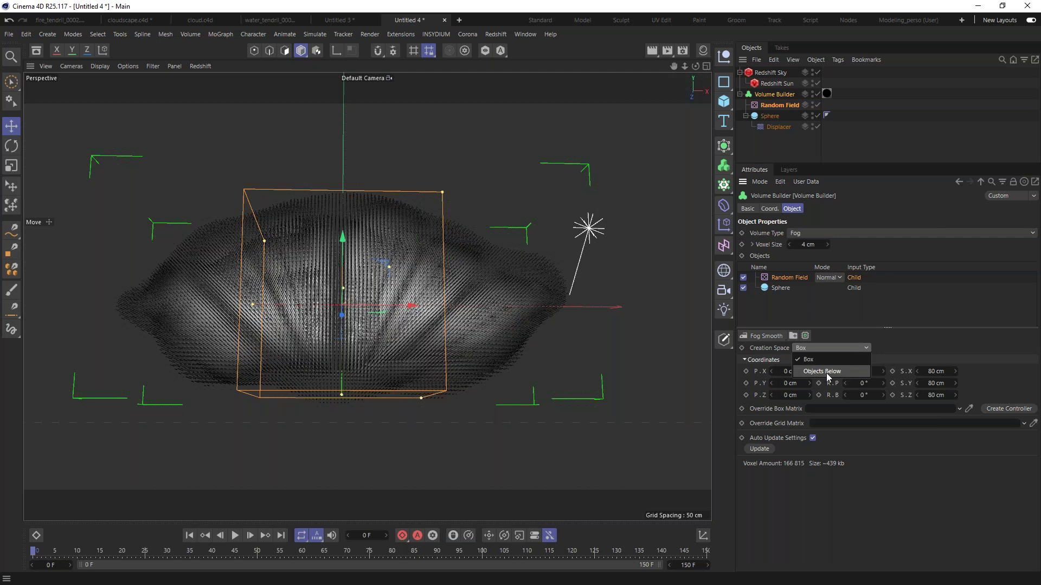
pyautogui.click(826, 372)
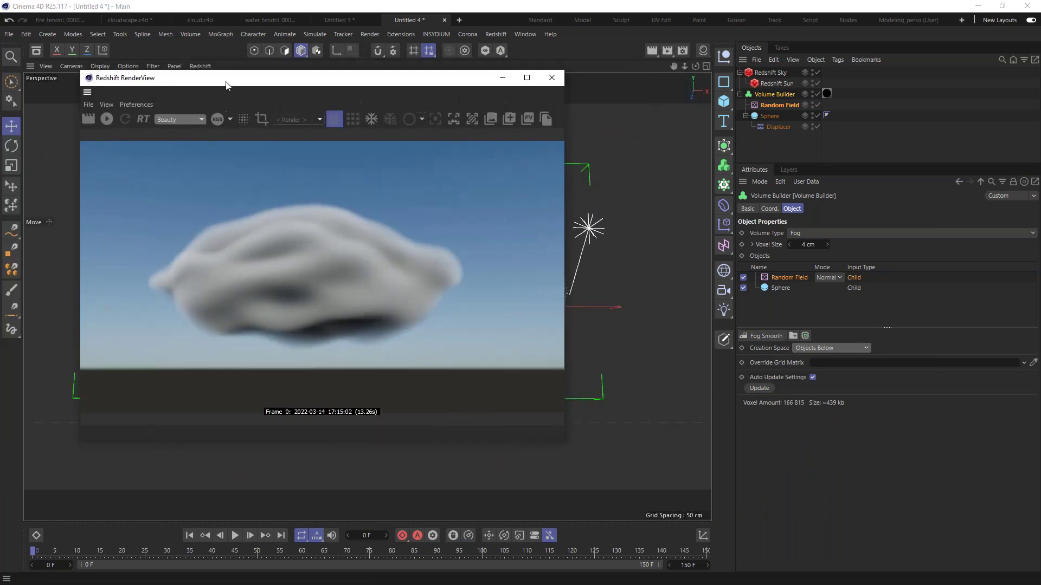
# Resume the live render and set the Random Field's mode in the Volume Builder to Multiply
pyautogui.click(102, 120)
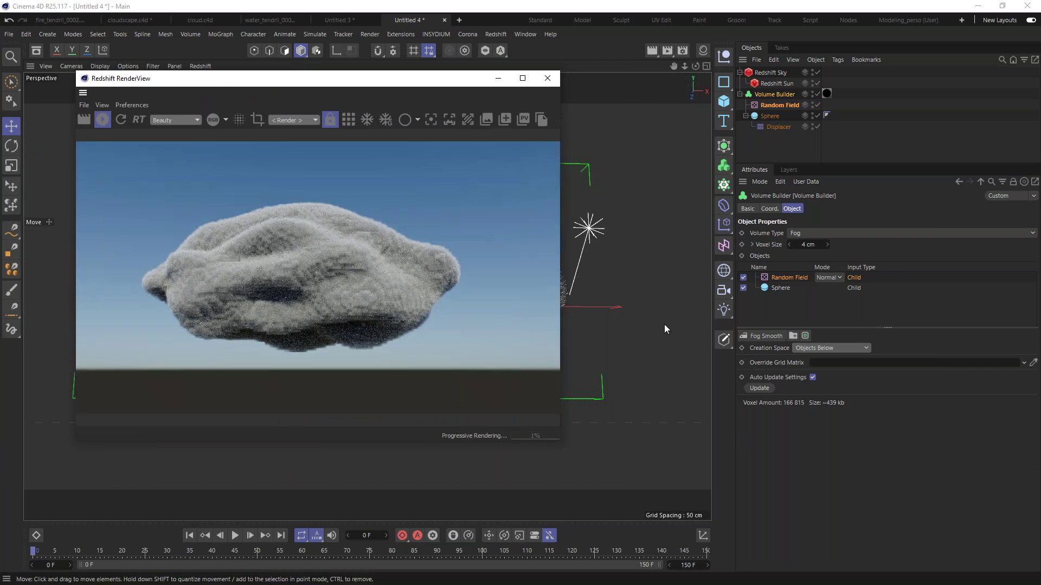
pyautogui.click(785, 278)
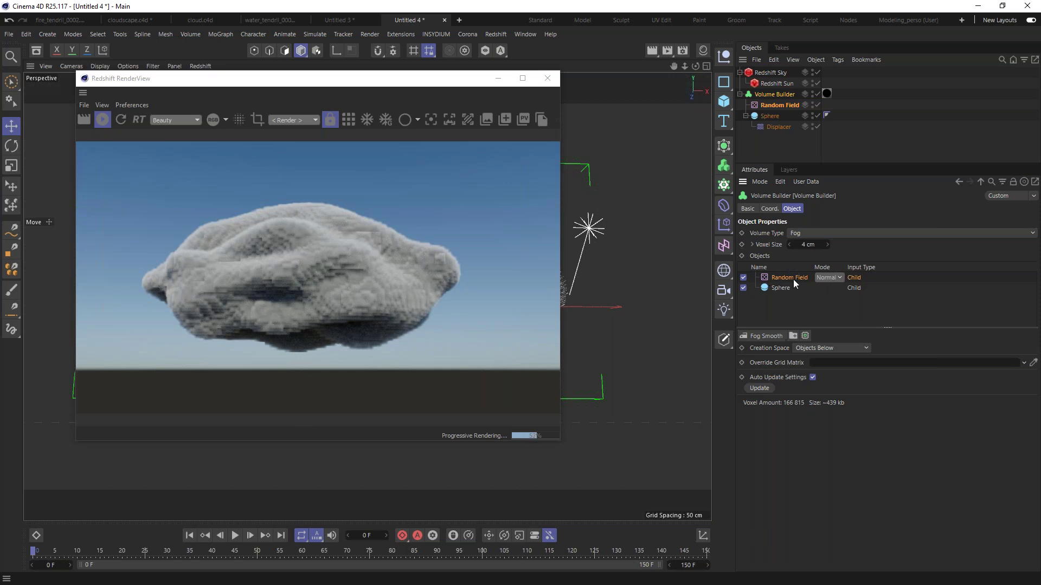
pyautogui.click(830, 278)
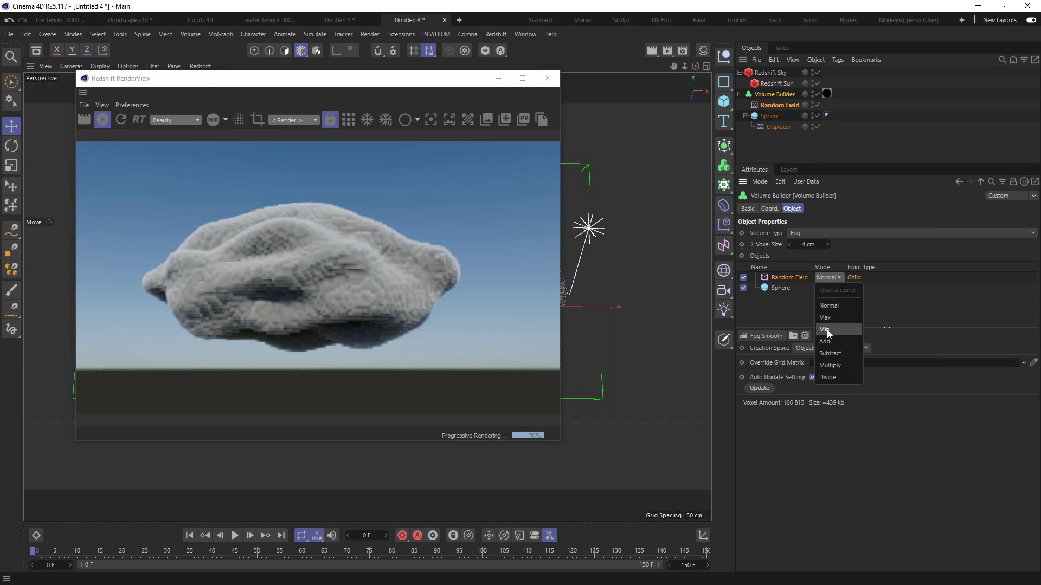
pyautogui.click(840, 366)
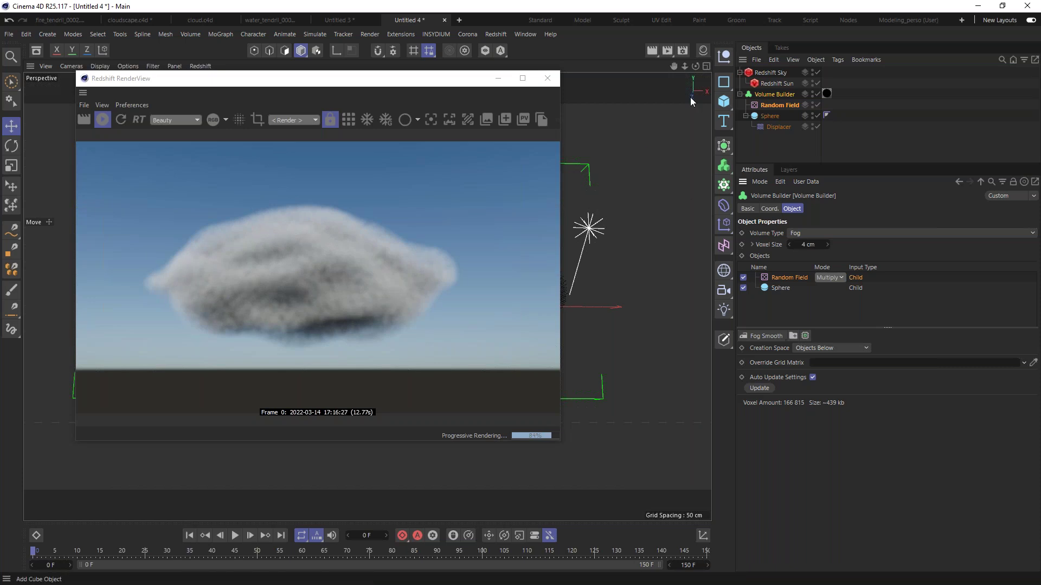
# Raise the Random Field's noise scale to 374% and change its noise type to Luka
pyautogui.click(775, 106)
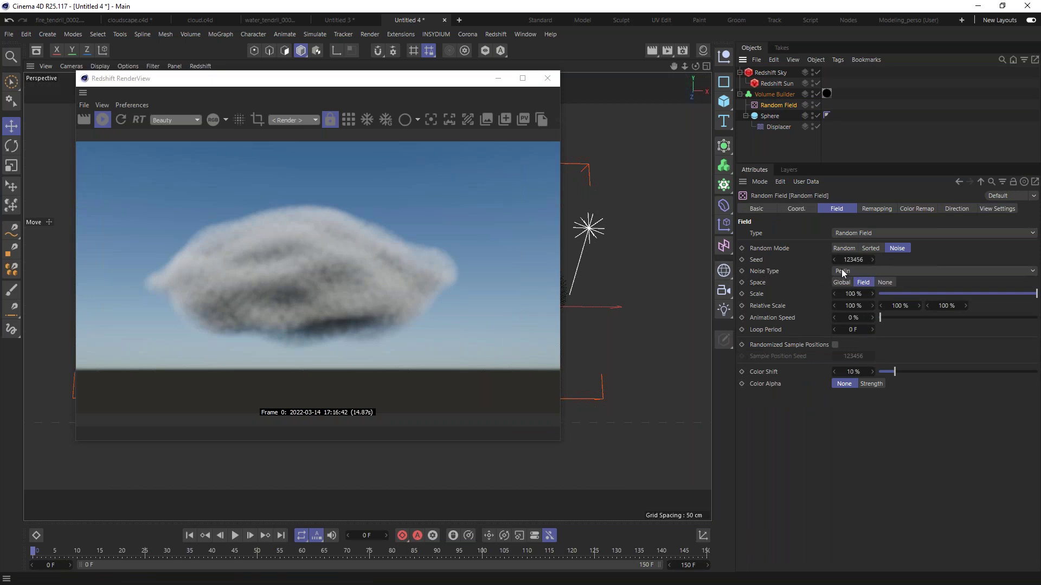
pyautogui.moveTo(839, 292); pyautogui.dragTo(1019, 285)
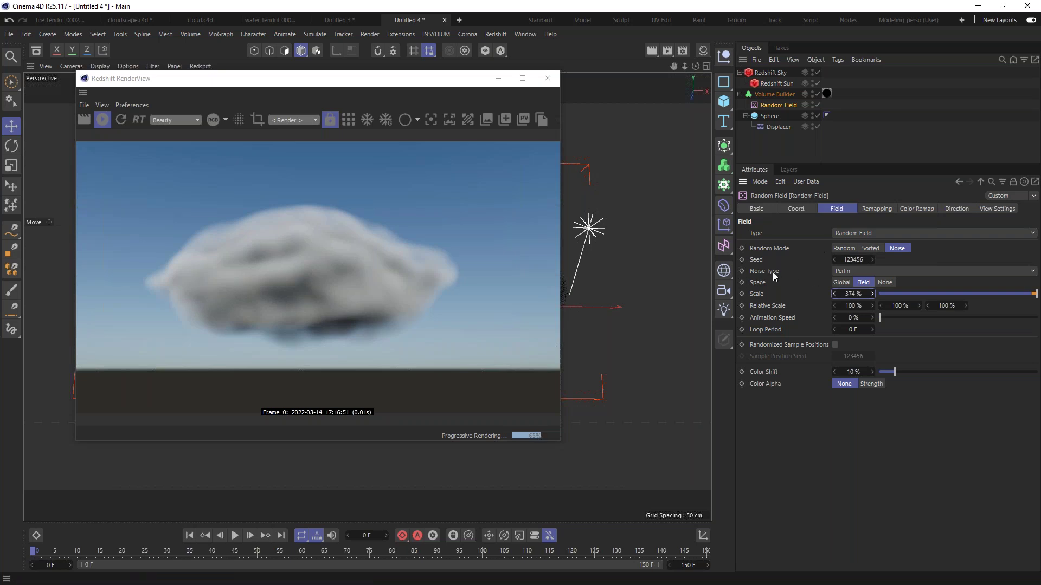
pyautogui.click(848, 271)
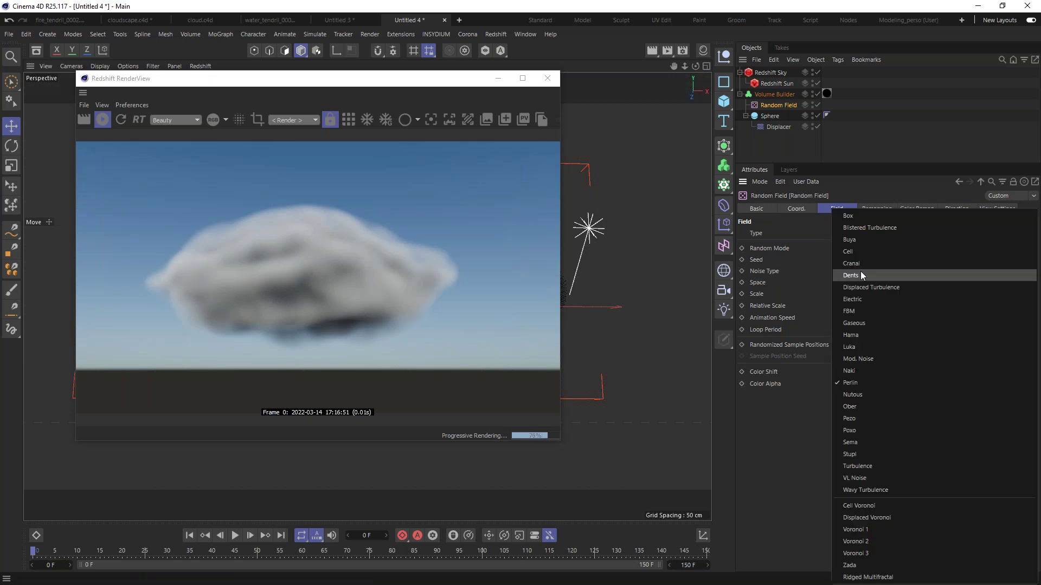
pyautogui.click(850, 346)
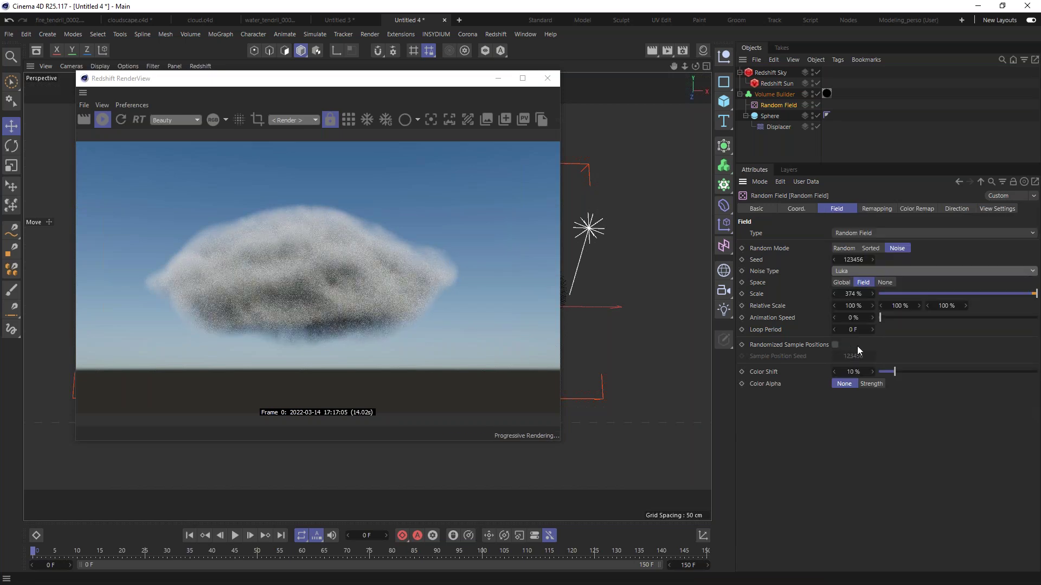
# Refine the Volume Builder's fog by reducing the voxel size first to 2 cm and finally to 1 cm
pyautogui.moveTo(343, 78); pyautogui.dragTo(628, 71)
pyautogui.keyDown('alt'); pyautogui.moveTo(279, 301); pyautogui.dragTo(291, 286, button='right'); pyautogui.keyUp('alt')
pyautogui.moveTo(593, 72); pyautogui.dragTo(352, 47)
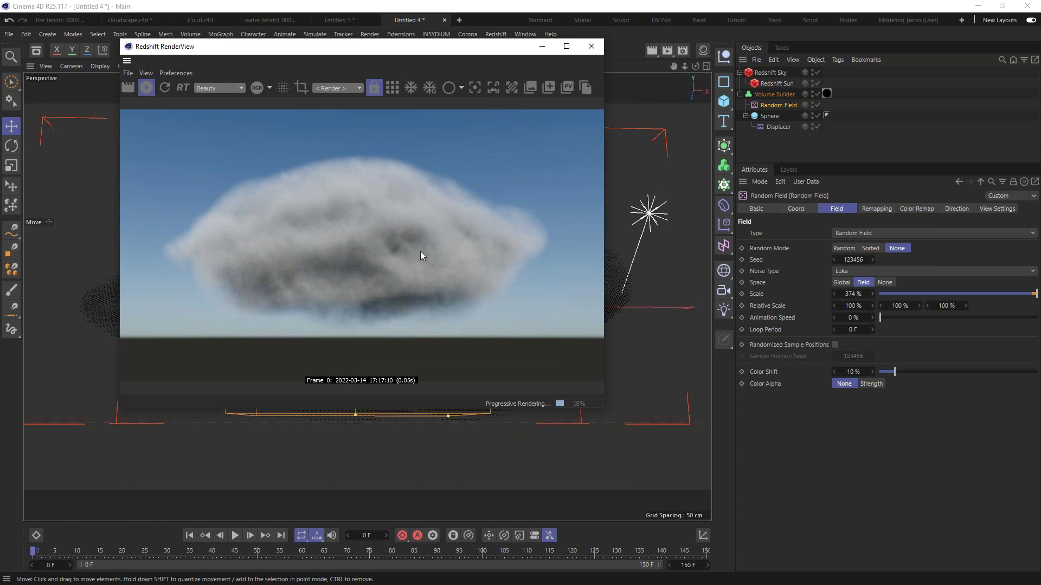
pyautogui.click(772, 94)
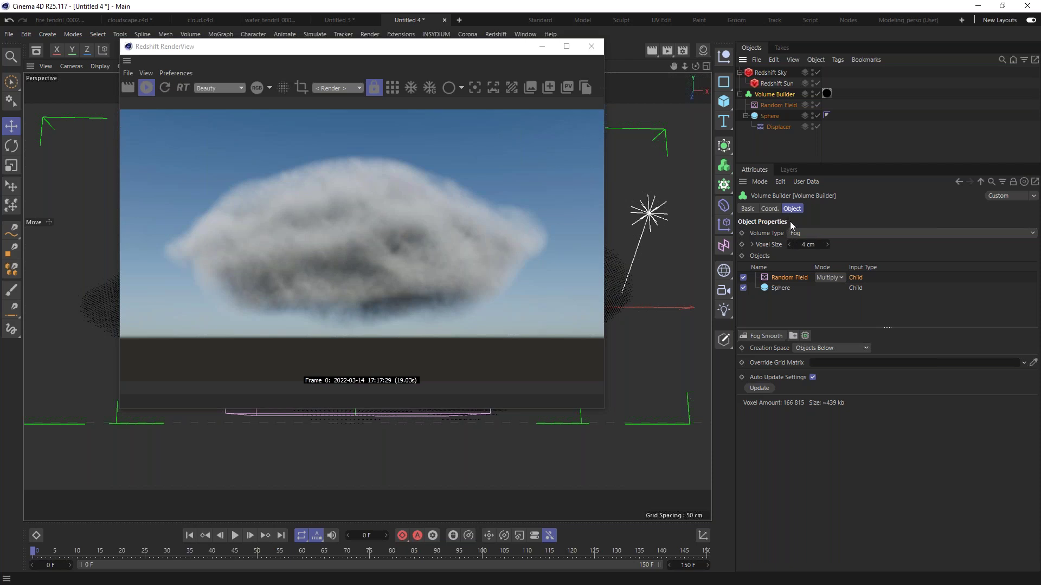
pyautogui.doubleClick(807, 245)
pyautogui.write('2')
pyautogui.press('Return')
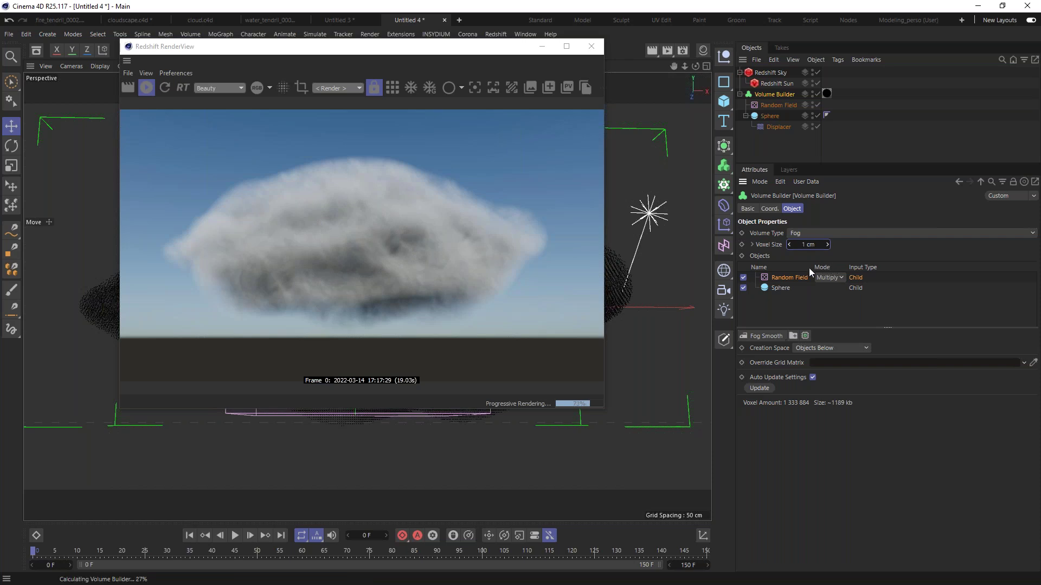
pyautogui.press('Return')
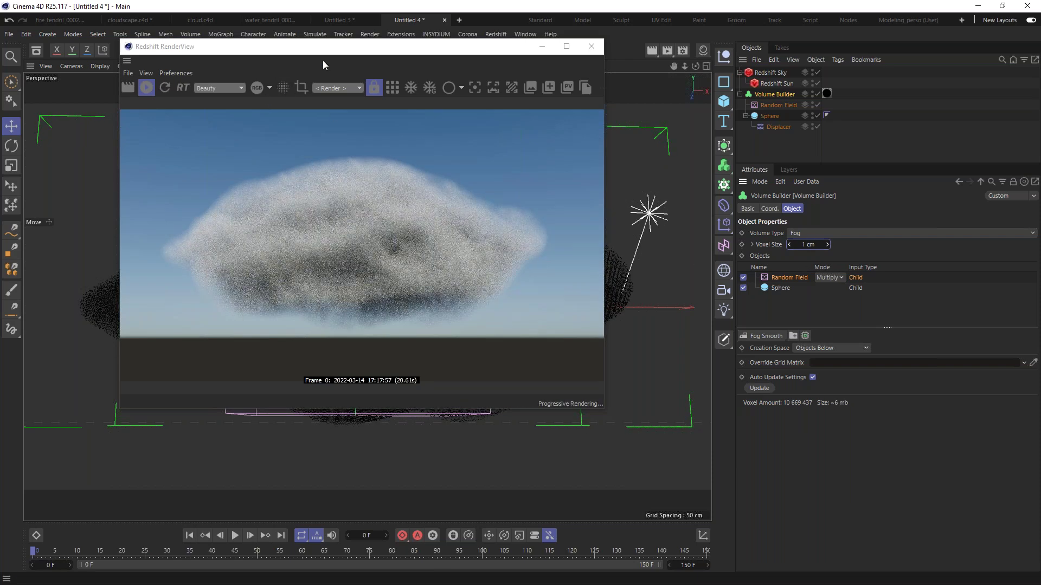
pyautogui.moveTo(347, 47); pyautogui.dragTo(310, 38)
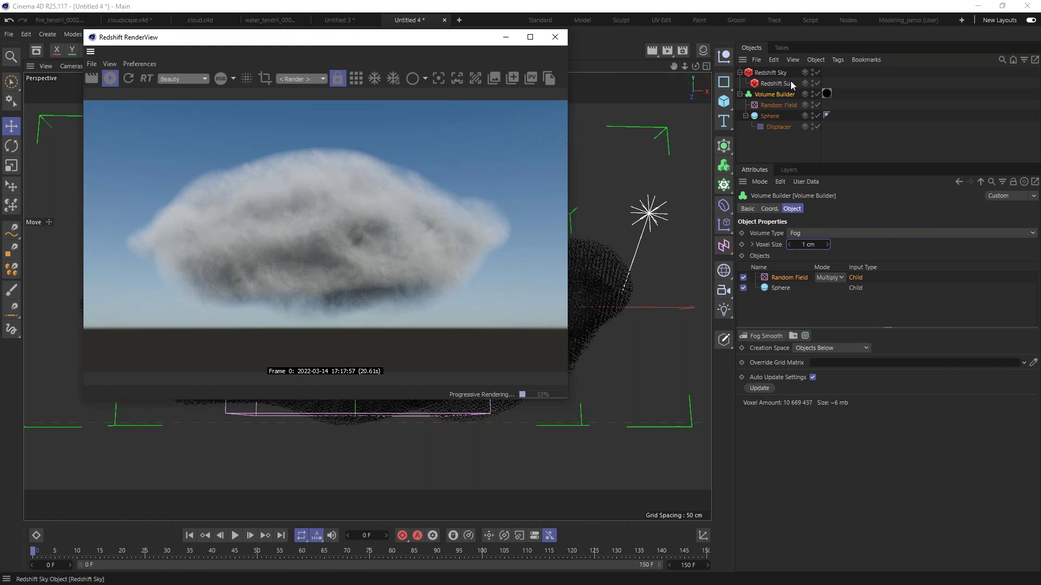
# Switch the Random Field's noise type to Nutous and set its scale to 800%
pyautogui.click(776, 107)
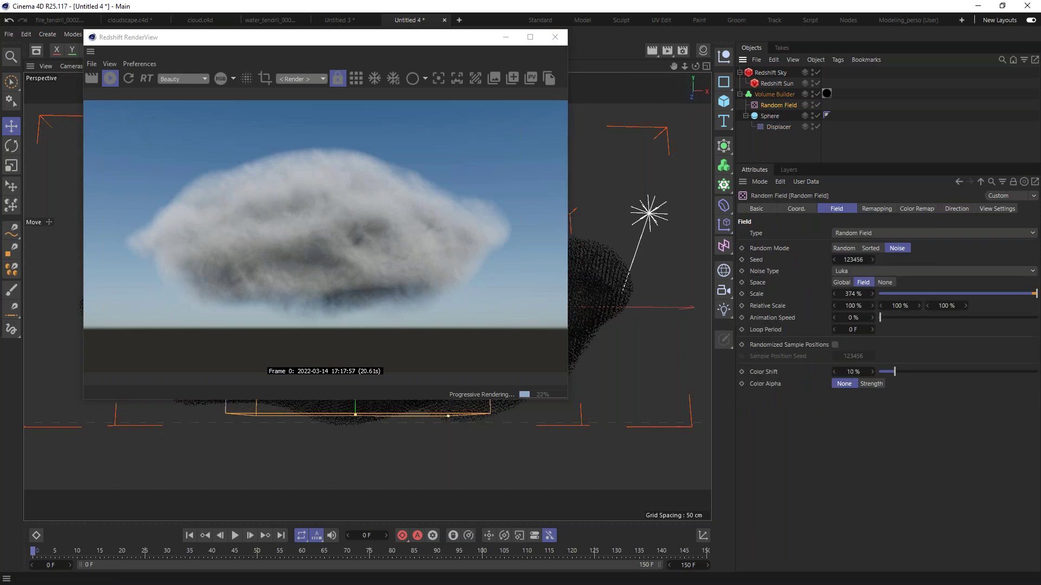
pyautogui.click(846, 270)
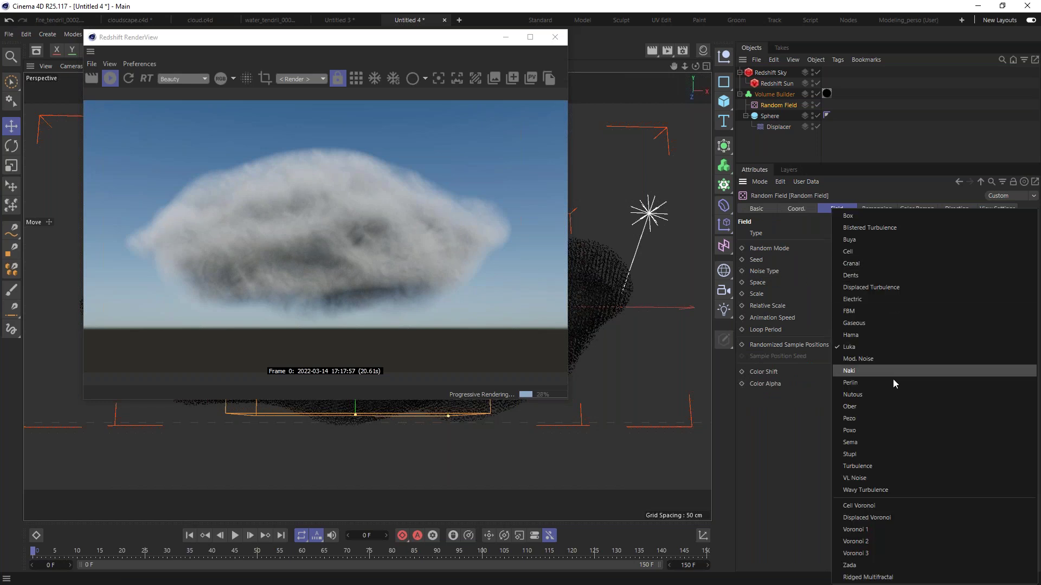
pyautogui.click(854, 395)
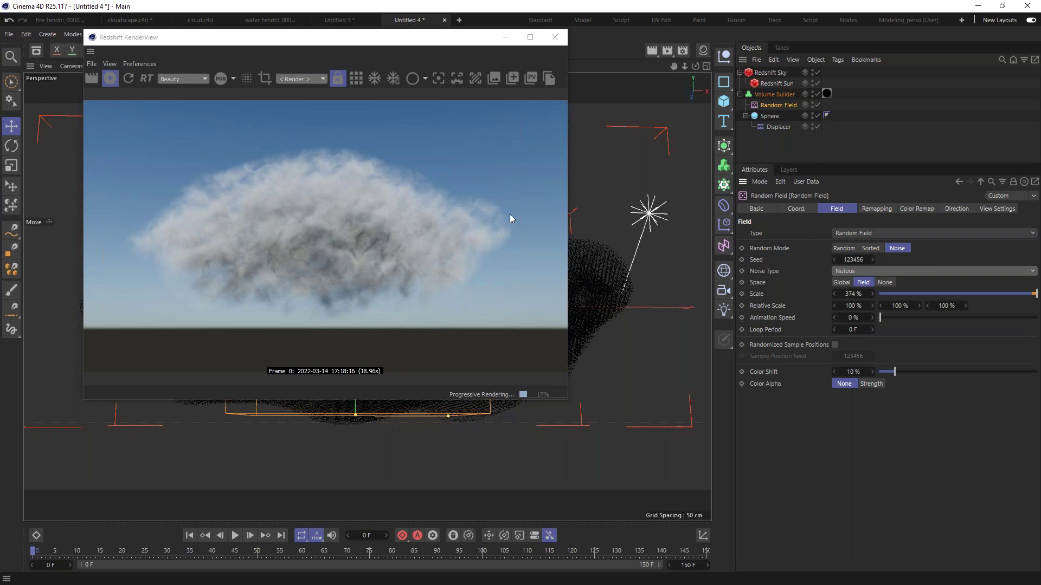
pyautogui.click(858, 294)
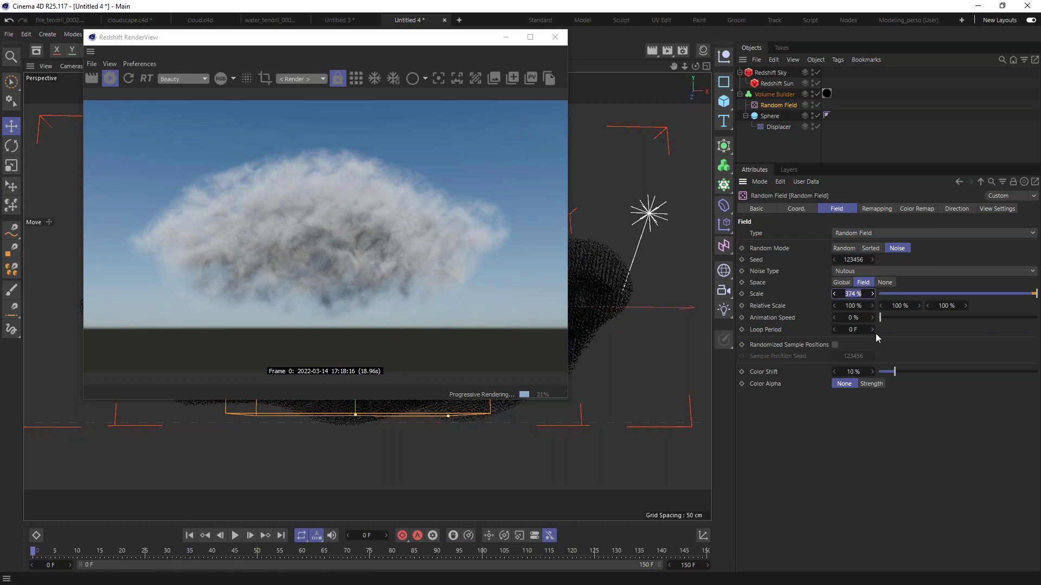
pyautogui.write('800')
pyautogui.press('Return')
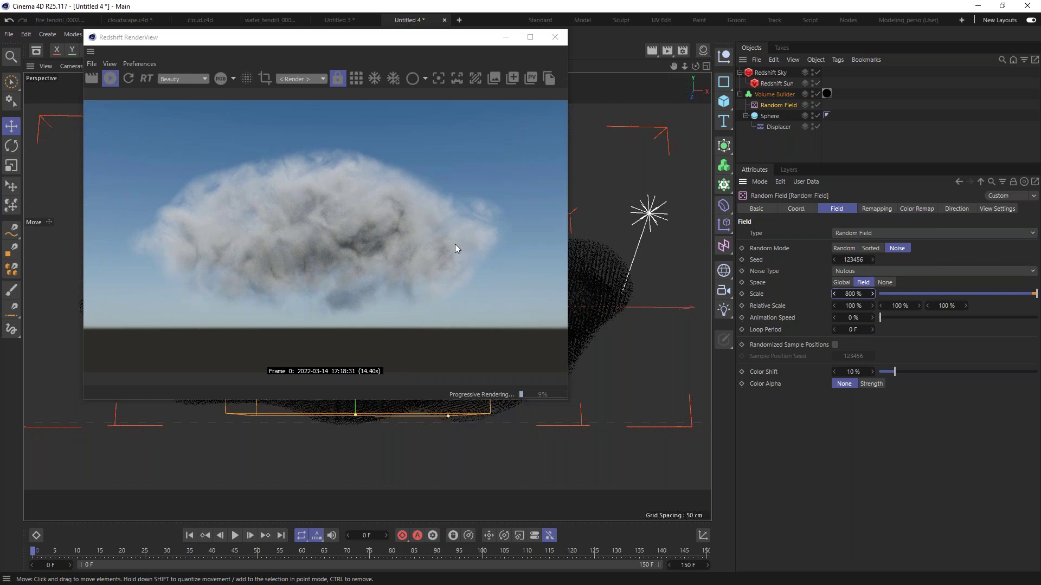
# Step the Random Field's seed up to 123458 and keep Nutous as the noise type
pyautogui.click(873, 260)
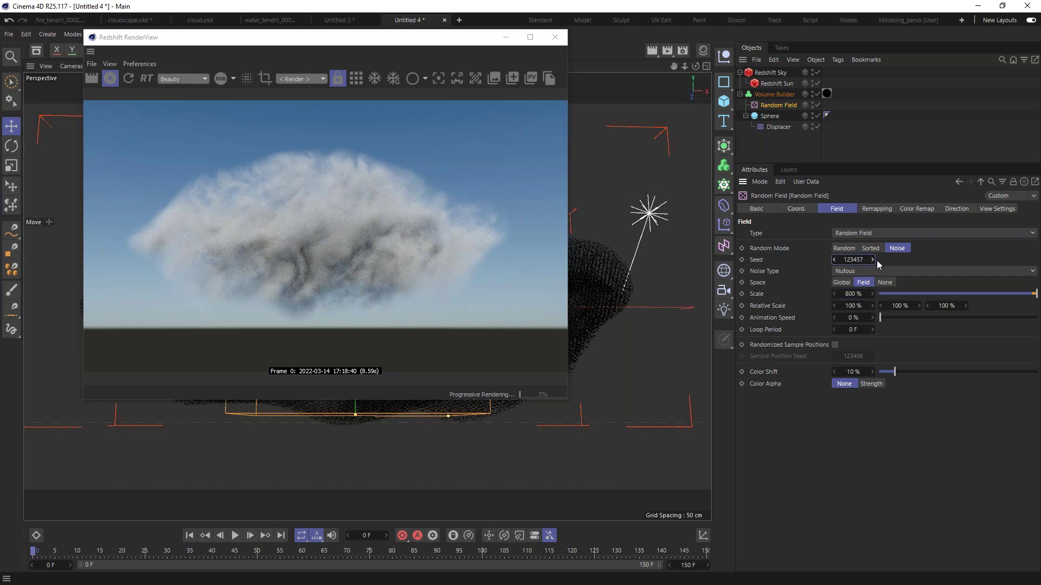
pyautogui.click(873, 260)
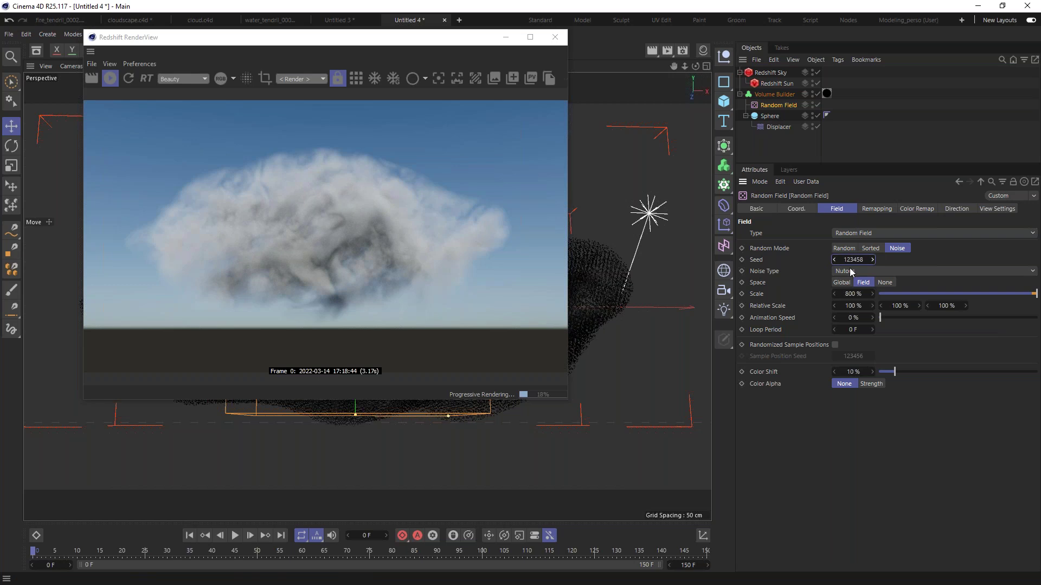
pyautogui.click(850, 271)
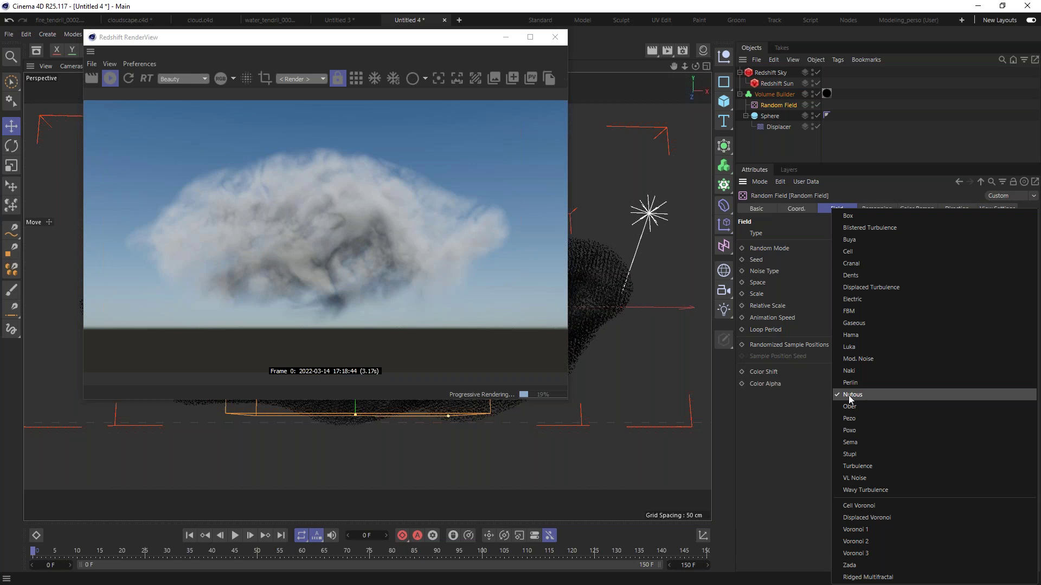
pyautogui.click(833, 397)
# Select the Redshift Sun in the viewport and move it up and to the left, above the cloud's right end
pyautogui.moveTo(290, 38); pyautogui.dragTo(772, 58)
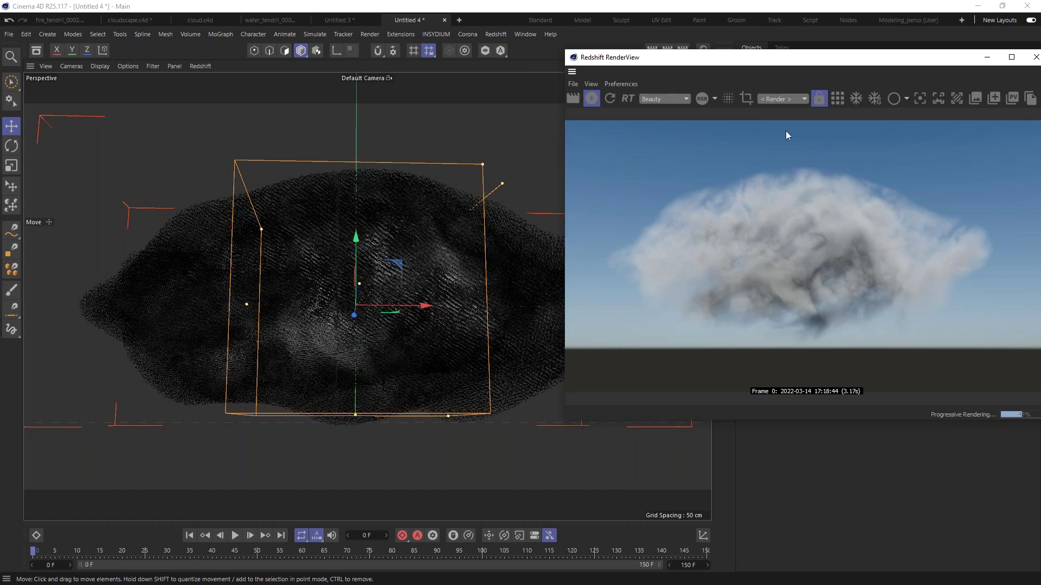
pyautogui.moveTo(791, 57); pyautogui.dragTo(646, 220)
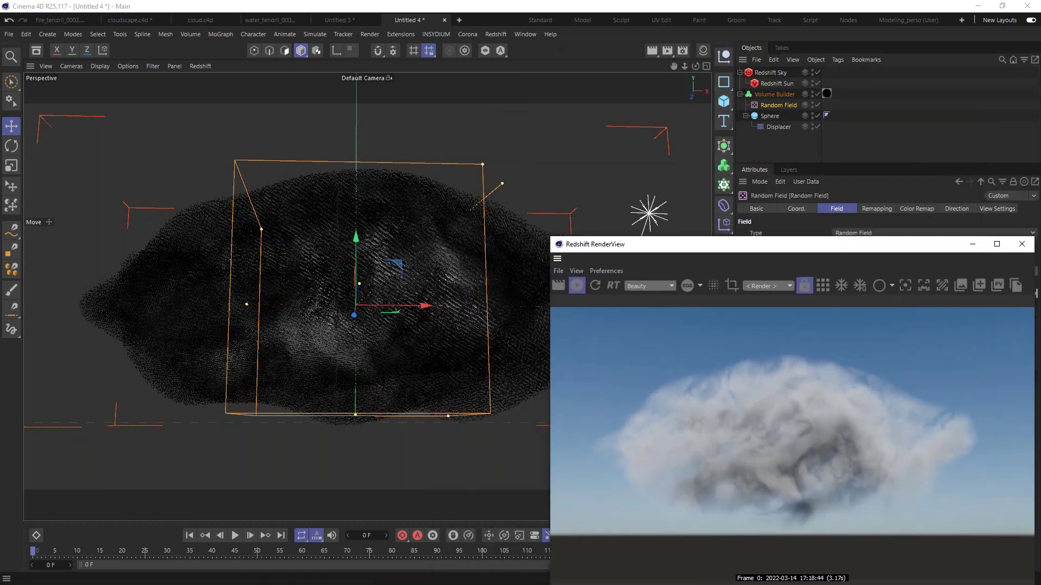
pyautogui.click(644, 218)
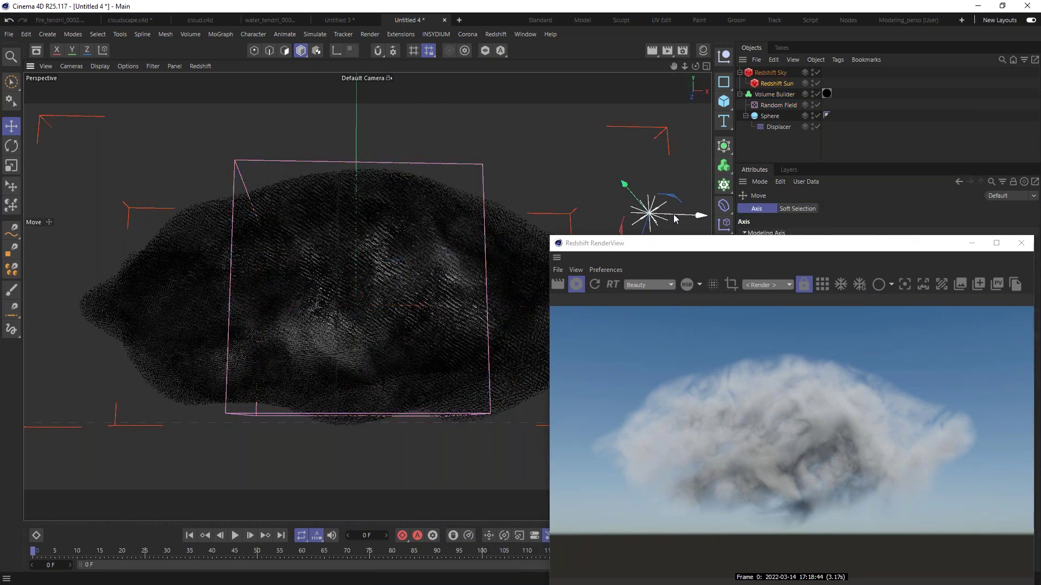
pyautogui.moveTo(681, 226); pyautogui.dragTo(623, 161)
# Rotate the Redshift Sun to backlight the cloud, with the sun disc in the sky above the cloud's right end
pyautogui.press('r')
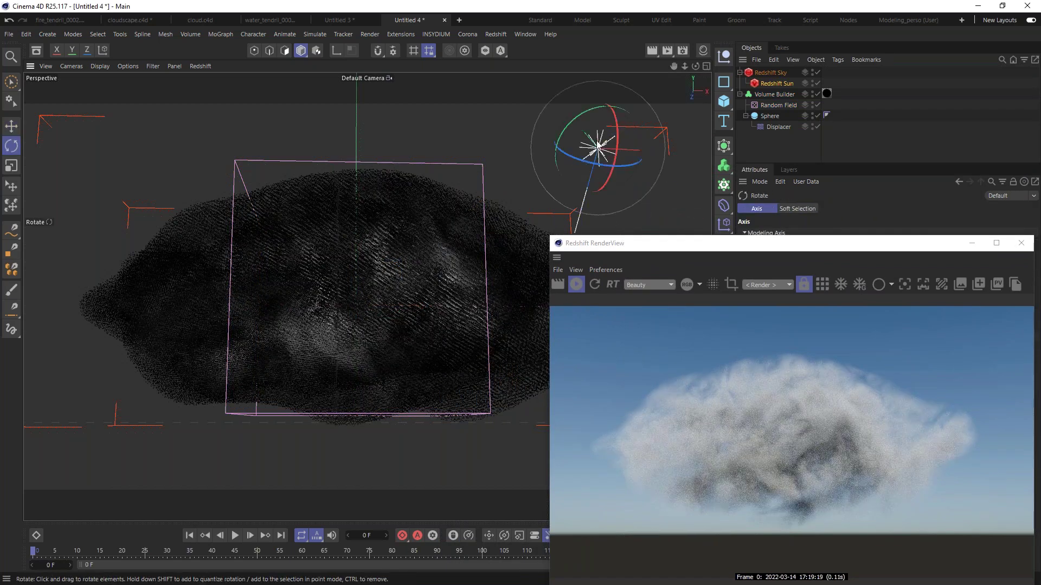
pyautogui.moveTo(600, 110); pyautogui.dragTo(596, 137)
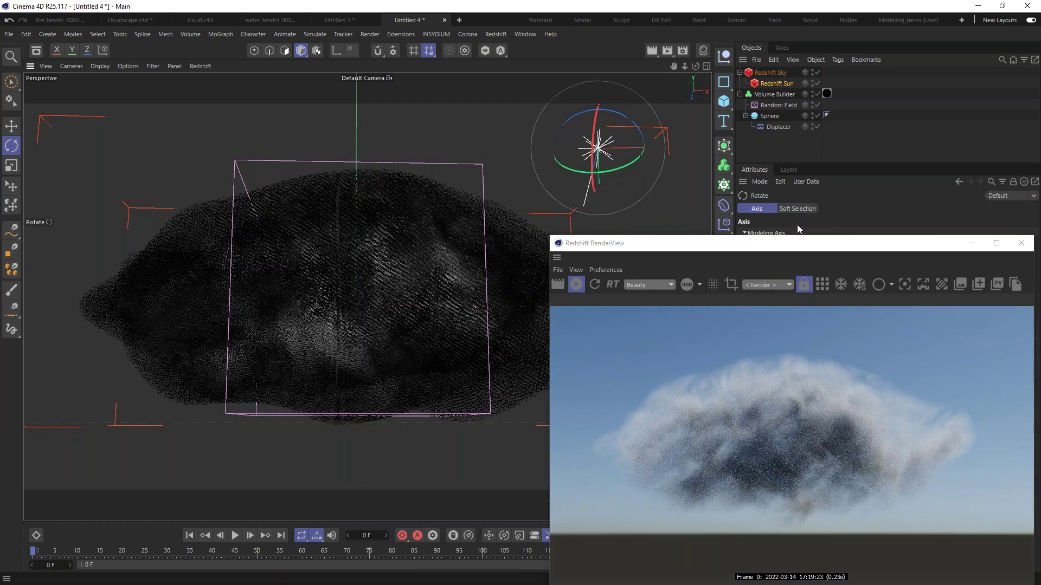
pyautogui.moveTo(812, 243); pyautogui.dragTo(769, 159)
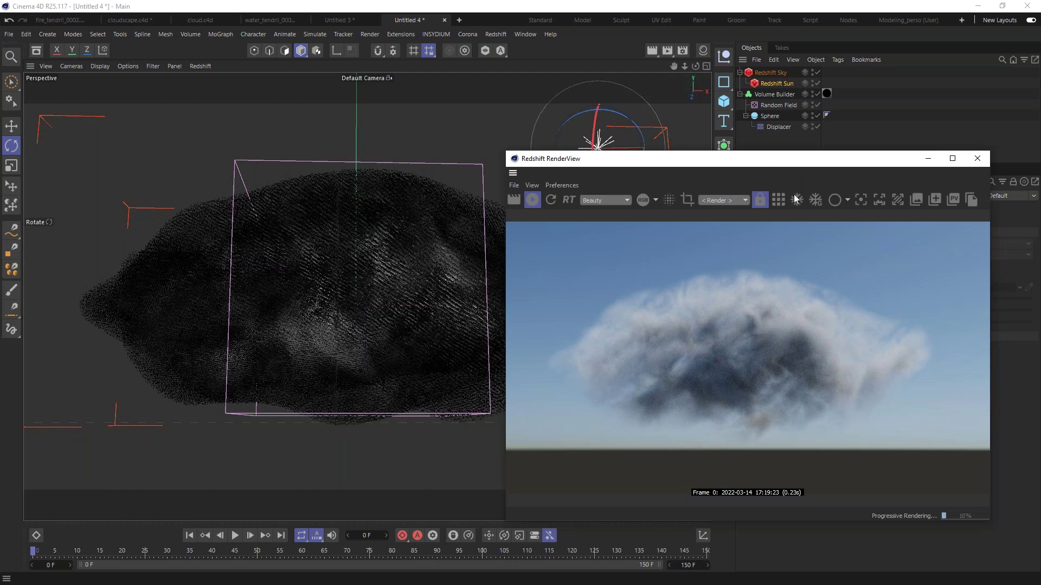
pyautogui.moveTo(761, 163); pyautogui.dragTo(844, 248)
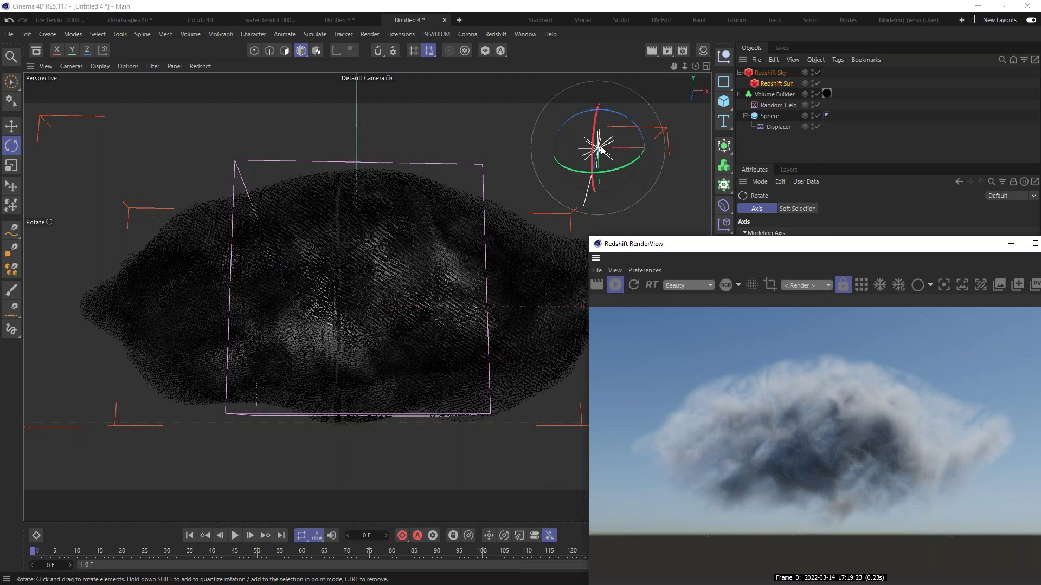
pyautogui.moveTo(611, 143); pyautogui.dragTo(615, 104)
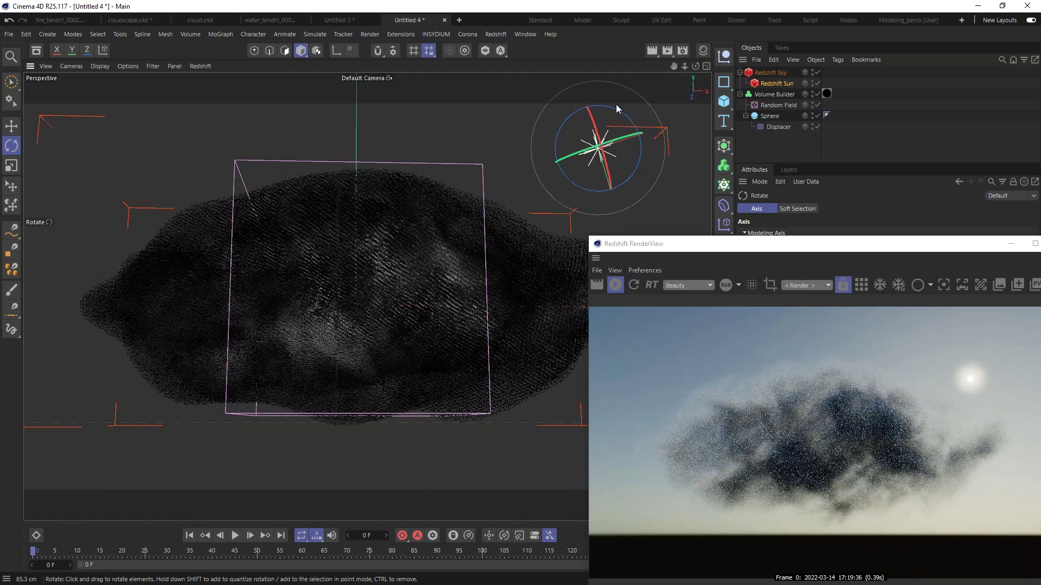
# Show the RenderView's display settings and enable the global Bloom effect
pyautogui.moveTo(875, 250); pyautogui.dragTo(477, 120)
pyautogui.moveTo(620, 173); pyautogui.dragTo(833, 162)
pyautogui.click(824, 161)
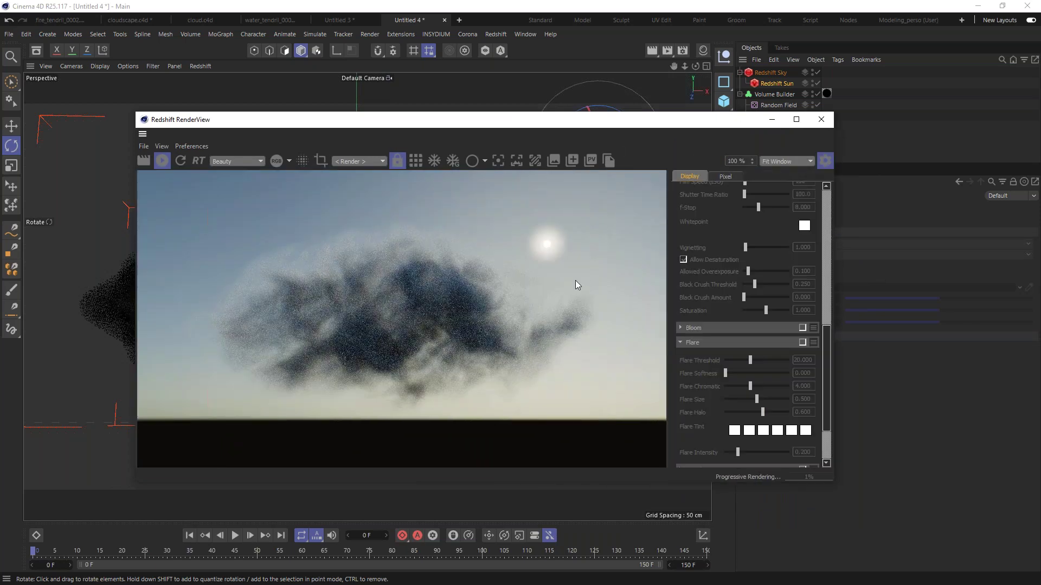
pyautogui.scroll(4, 828, 333)
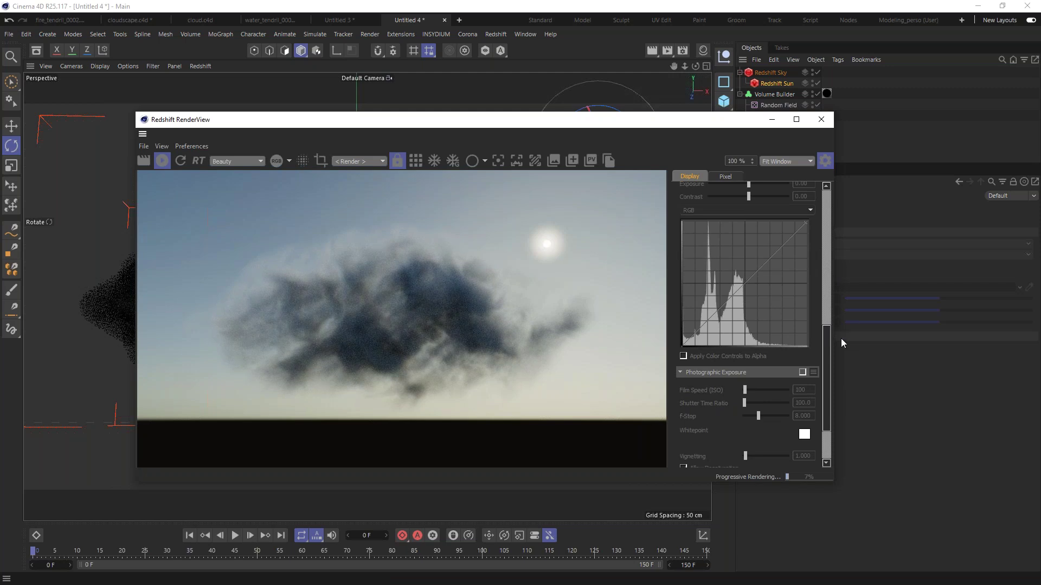
pyautogui.scroll(5, 826, 335)
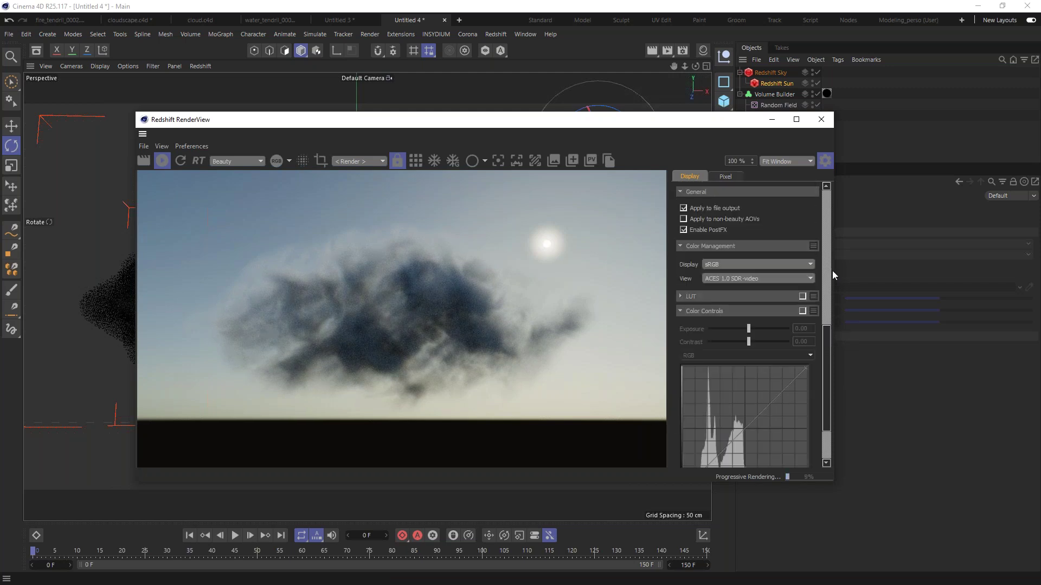
pyautogui.scroll(-5, 828, 334)
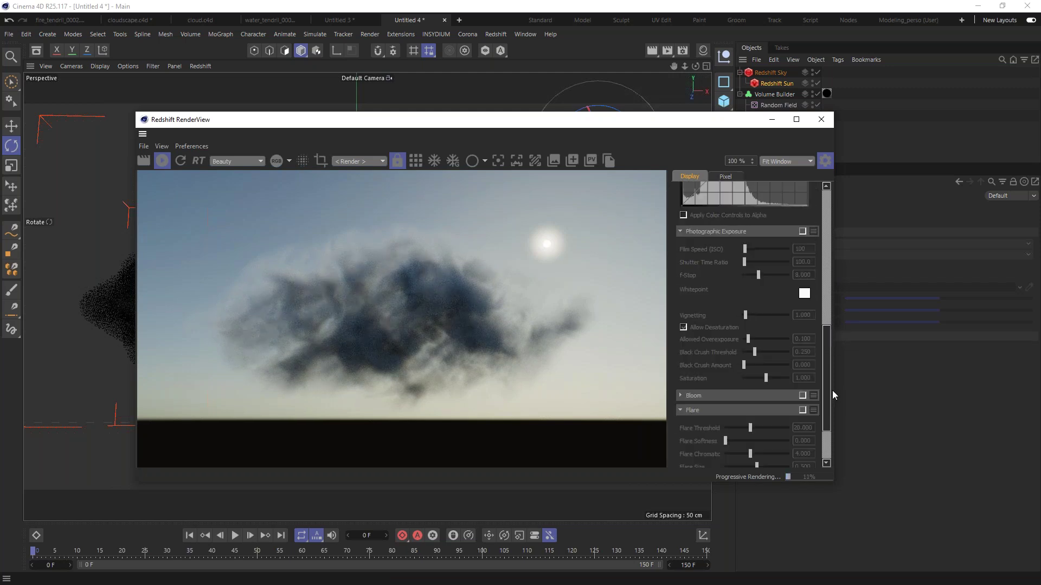
pyautogui.click(802, 395)
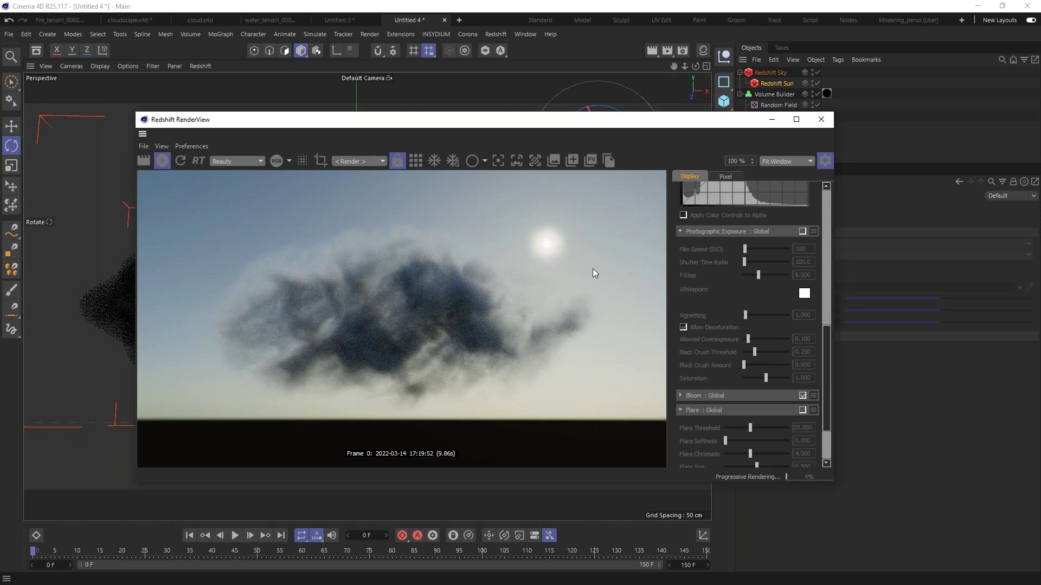
# Enable the global Flare and Streak effects for the render
pyautogui.scroll(-3, 832, 379)
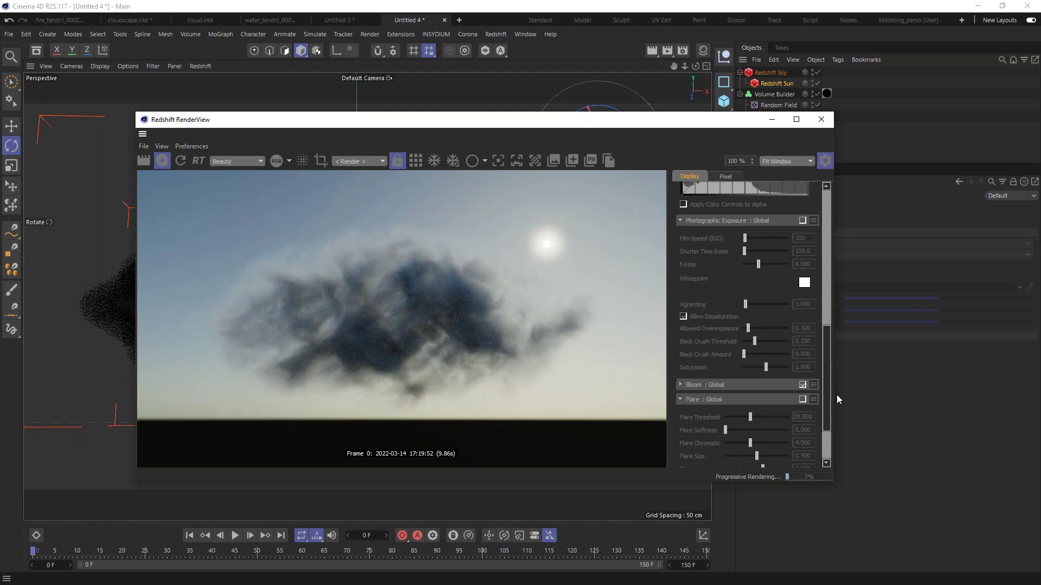
pyautogui.click(802, 273)
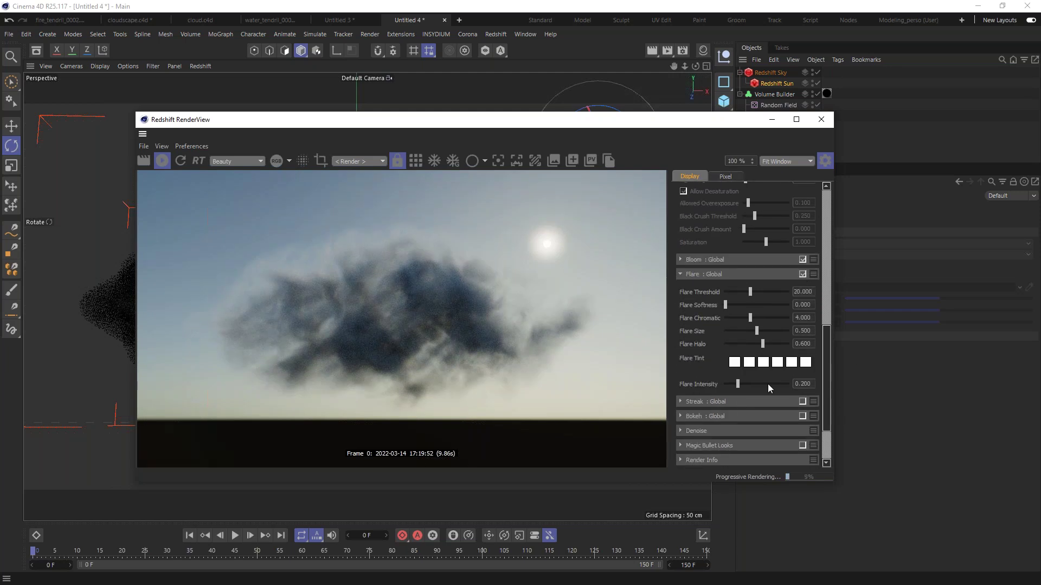
pyautogui.click(802, 400)
# Set the Redshift Sky's Sun Disk Scale to 2
pyautogui.moveTo(627, 119); pyautogui.dragTo(500, 78)
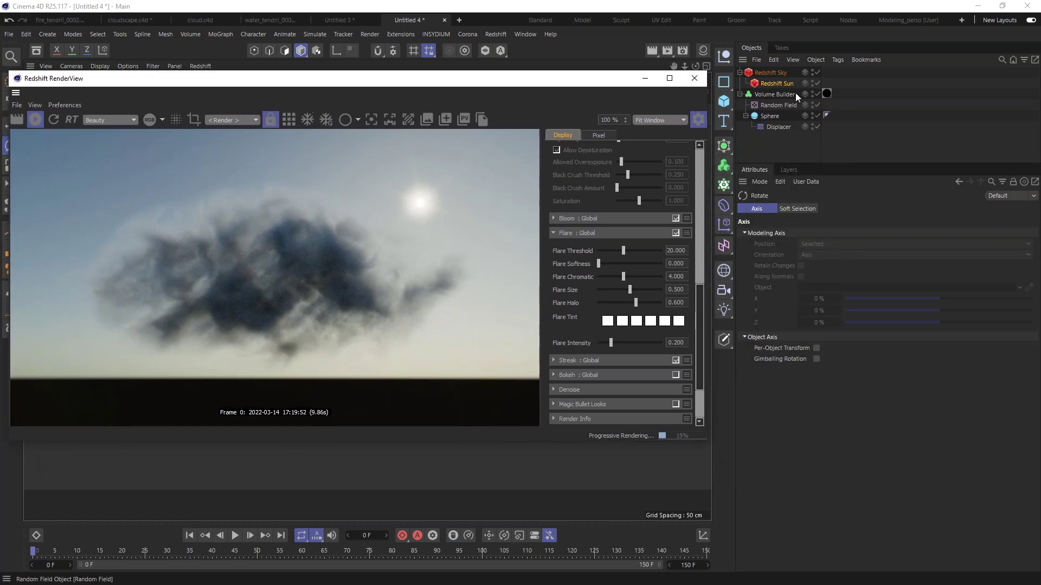
pyautogui.click(769, 73)
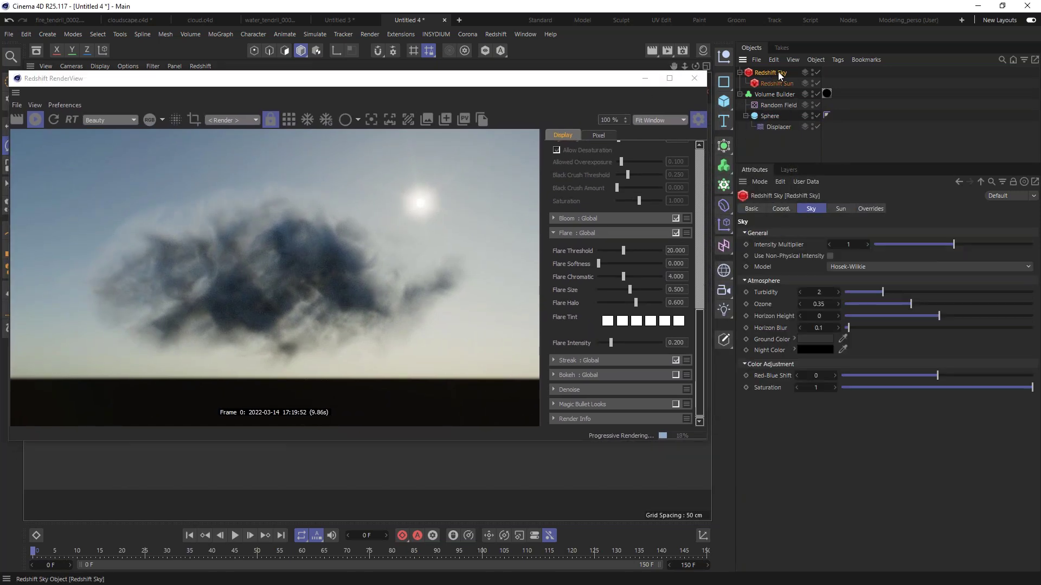
pyautogui.click(842, 210)
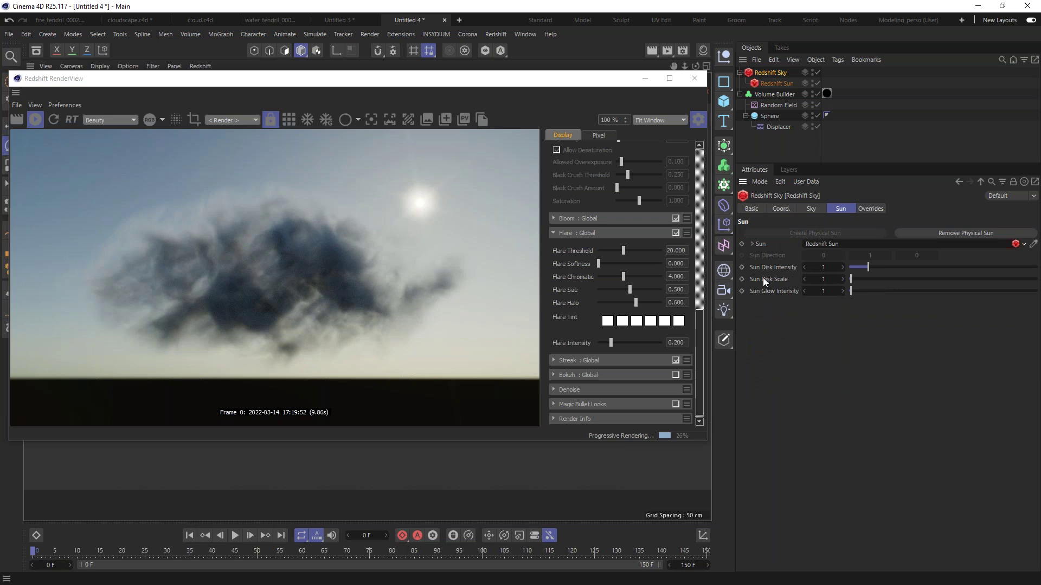
pyautogui.click(823, 279)
pyautogui.write('2')
pyautogui.press('Return')
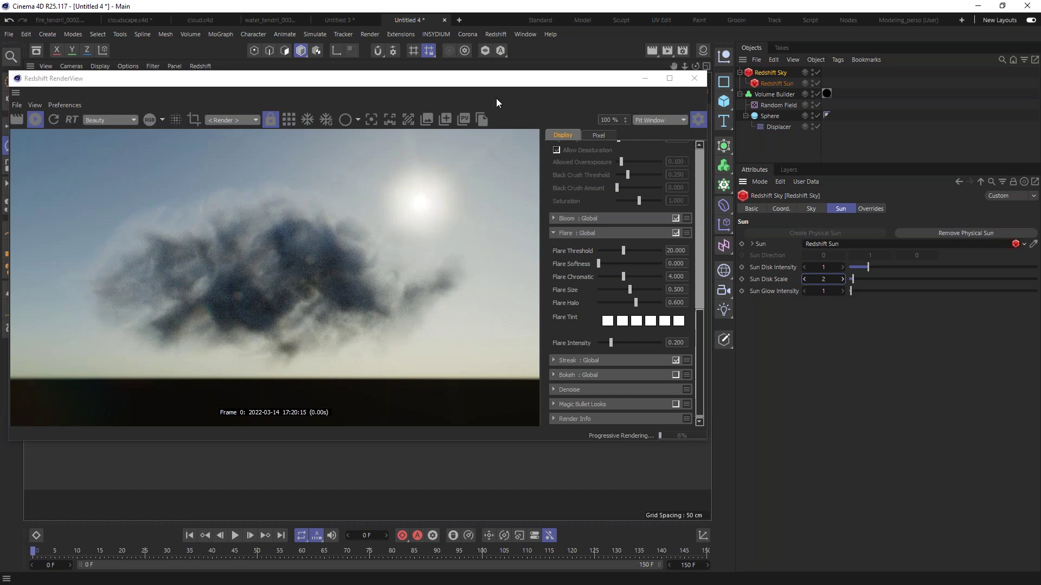
# Warm the Redshift Sky's color by raising its Red-Blue Shift to 0.152
pyautogui.click(811, 210)
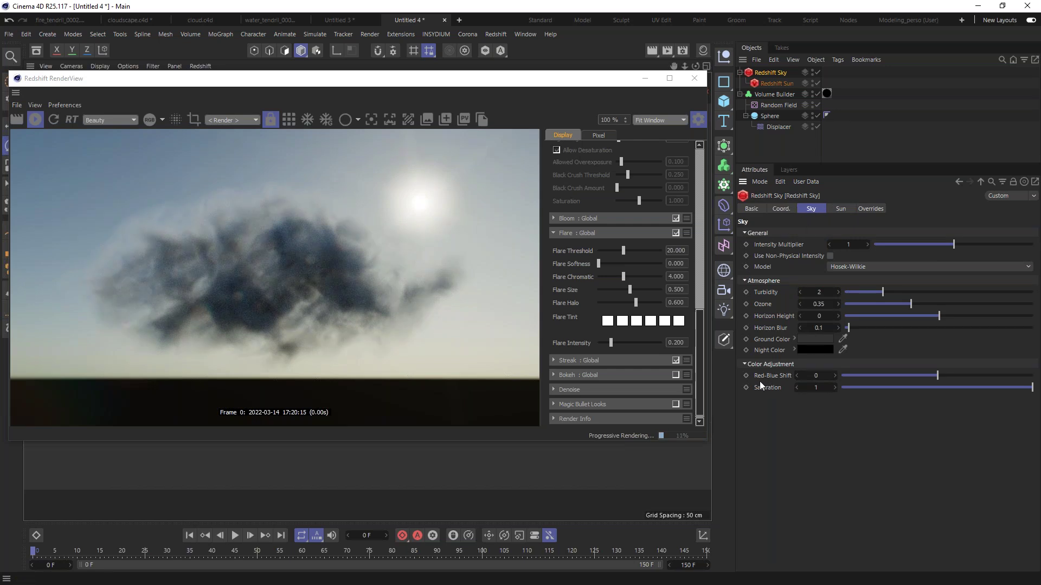
pyautogui.click(835, 377)
pyautogui.moveTo(837, 380); pyautogui.dragTo(912, 375)
# Rotate the Redshift Sun to lower its disc toward the horizon, beside the cloud's right end, for a sunset look
pyautogui.moveTo(432, 83); pyautogui.dragTo(905, 247)
pyautogui.click(603, 153)
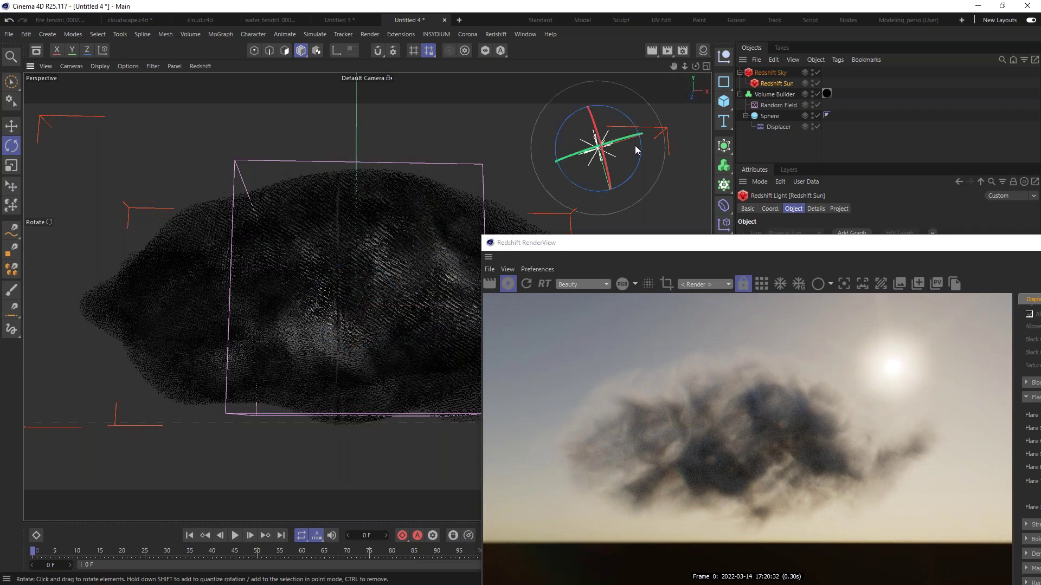
pyautogui.moveTo(586, 167)
pyautogui.mouseDown()
pyautogui.moveTo(579, 152)
pyautogui.moveTo(577, 162)
pyautogui.mouseUp()
pyautogui.moveTo(716, 242); pyautogui.dragTo(315, 79)
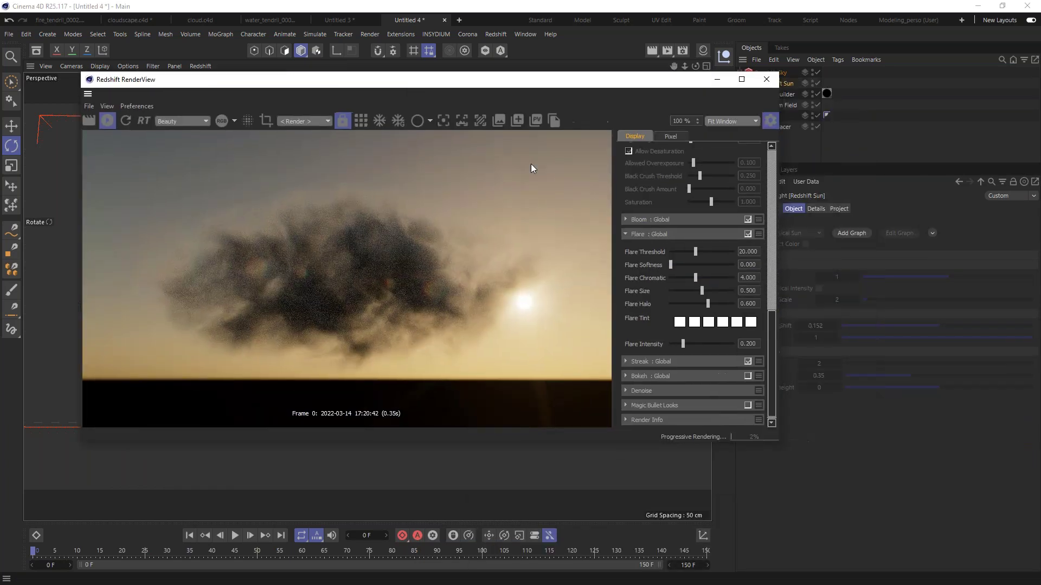
# Rotate the Redshift Sun slightly to raise its disc level with the tip of the cloud's right end
pyautogui.moveTo(561, 84); pyautogui.dragTo(884, 229)
pyautogui.moveTo(623, 150)
pyautogui.mouseDown()
pyautogui.moveTo(612, 148)
pyautogui.moveTo(636, 155)
pyautogui.moveTo(620, 157)
pyautogui.mouseUp()
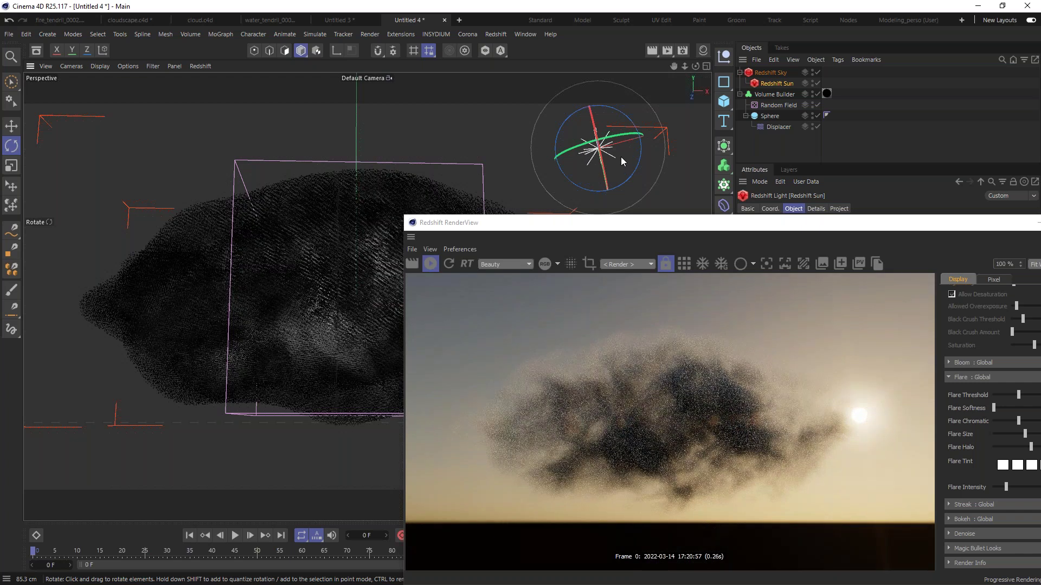
pyautogui.moveTo(850, 223); pyautogui.dragTo(521, 80)
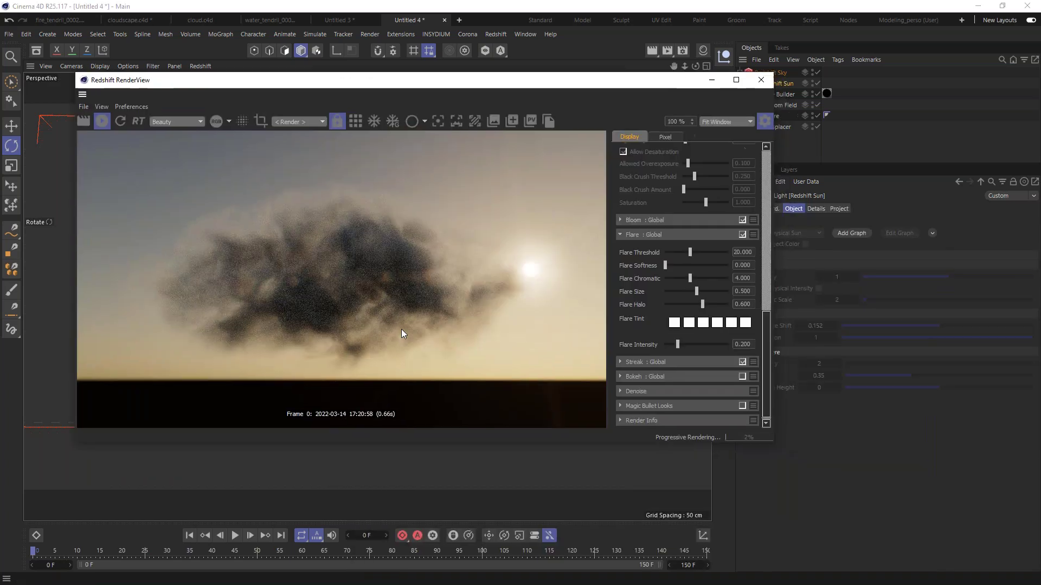
# Render the sunset cloud with bucket rendering and close the RenderView
pyautogui.moveTo(297, 84); pyautogui.dragTo(323, 130)
pyautogui.click(385, 171)
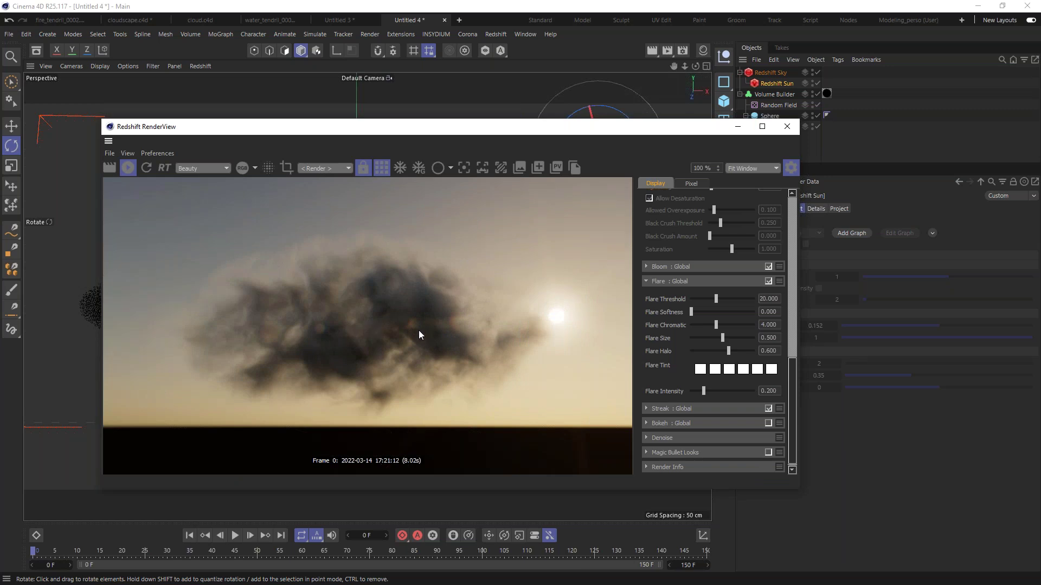
pyautogui.moveTo(483, 128); pyautogui.dragTo(482, 76)
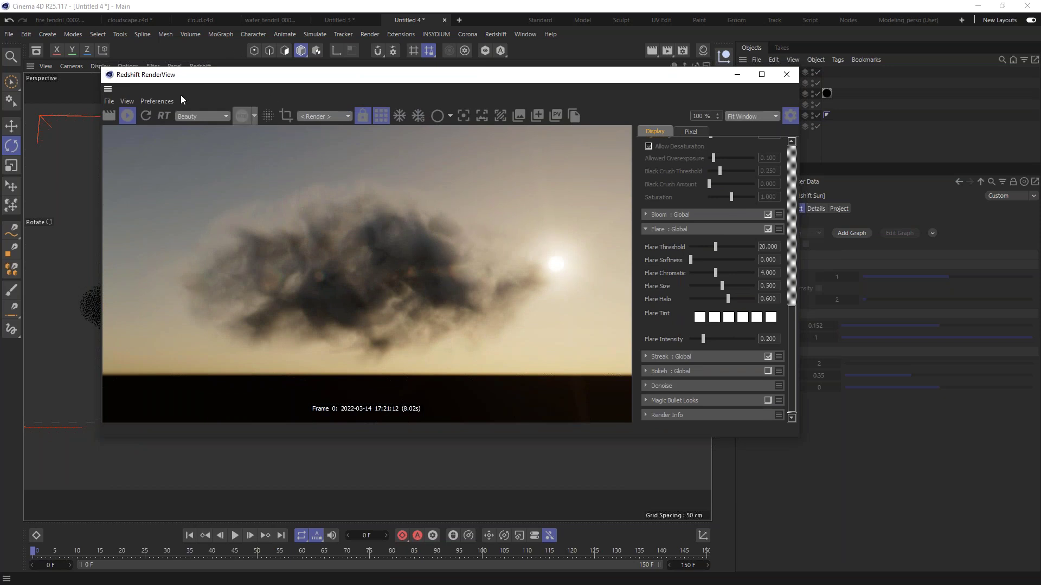
pyautogui.moveTo(204, 74); pyautogui.dragTo(242, 96)
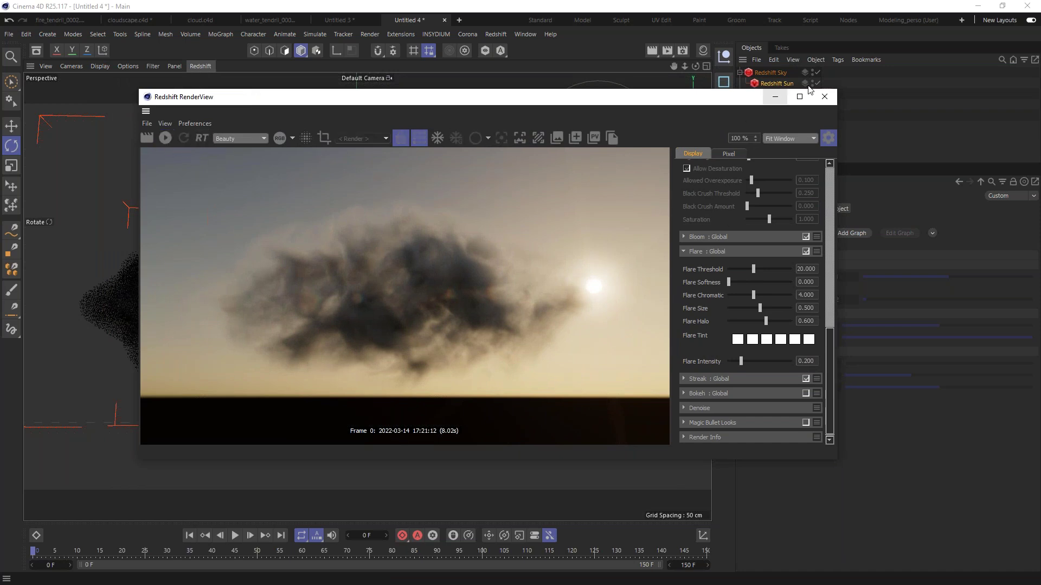
pyautogui.click(825, 97)
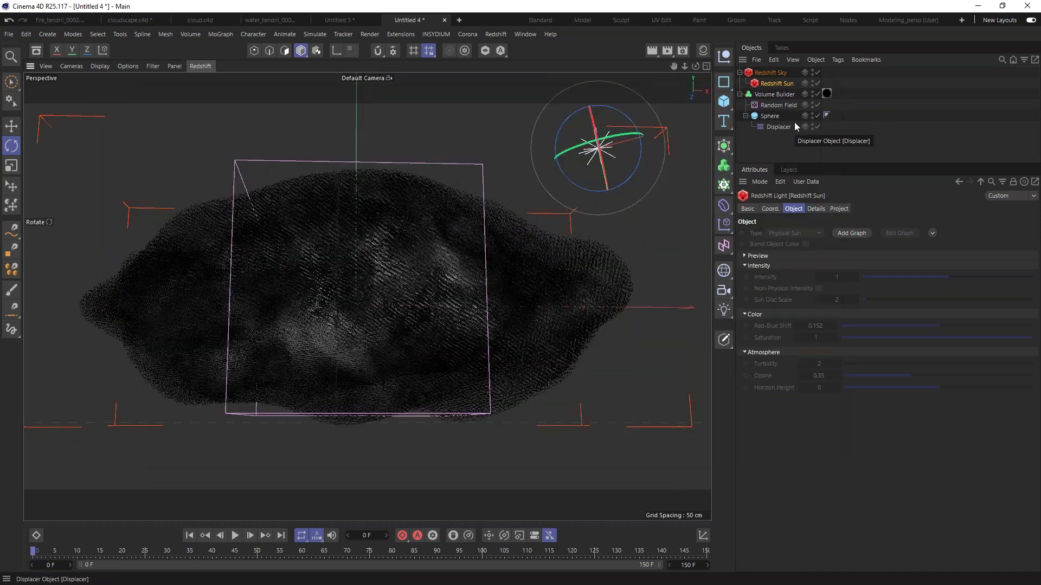
# Examine the Volume Builder's available fog filters and the settings of its Sphere entry
pyautogui.click(771, 94)
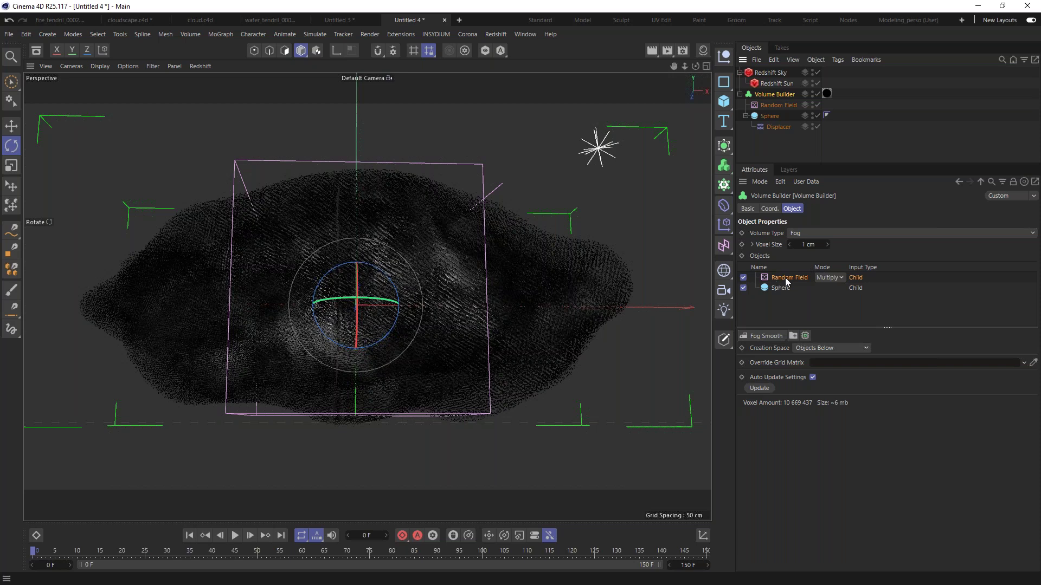
pyautogui.click(760, 337)
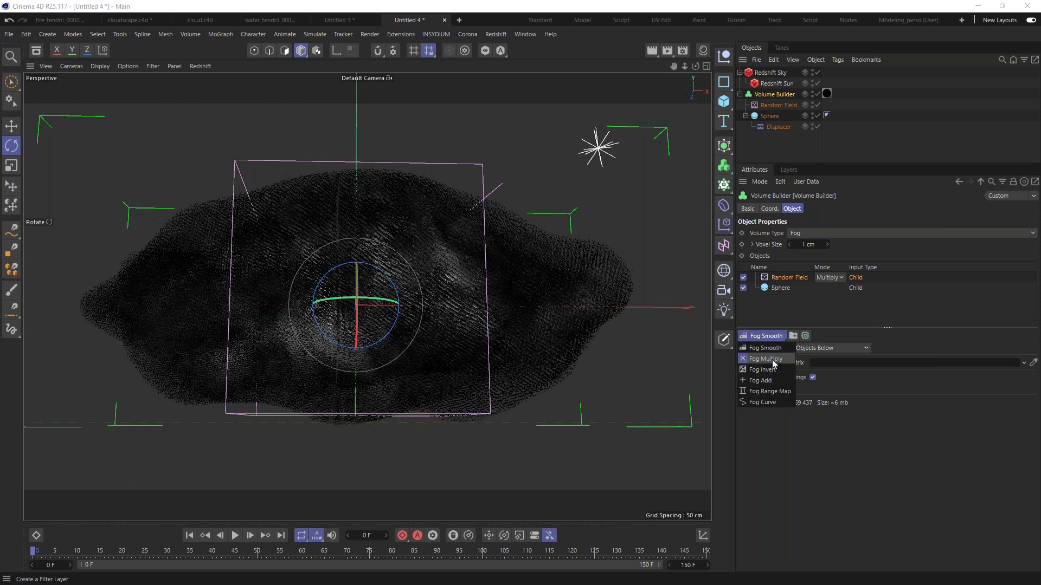
pyautogui.click(783, 347)
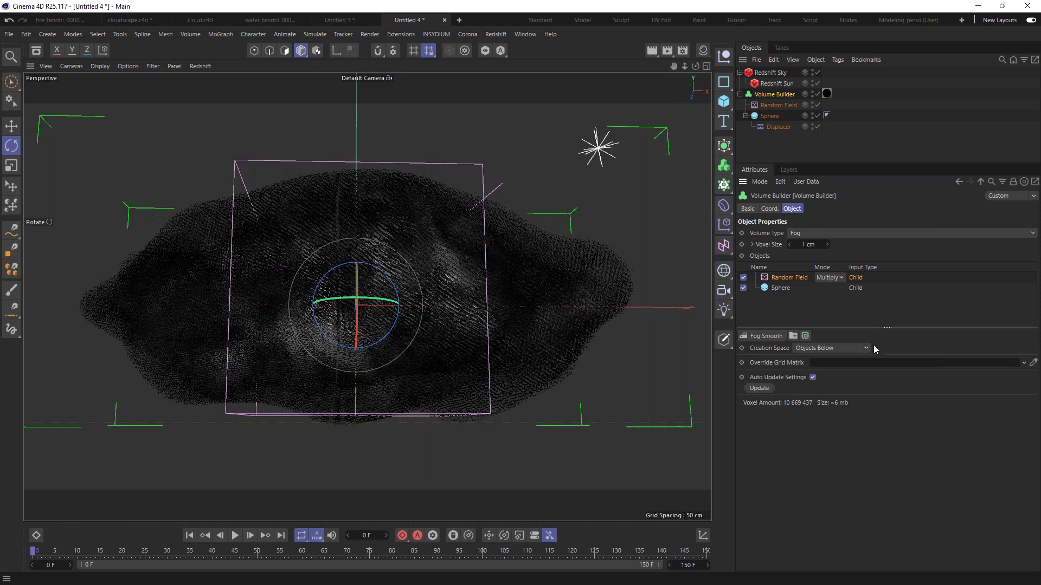
pyautogui.click(762, 336)
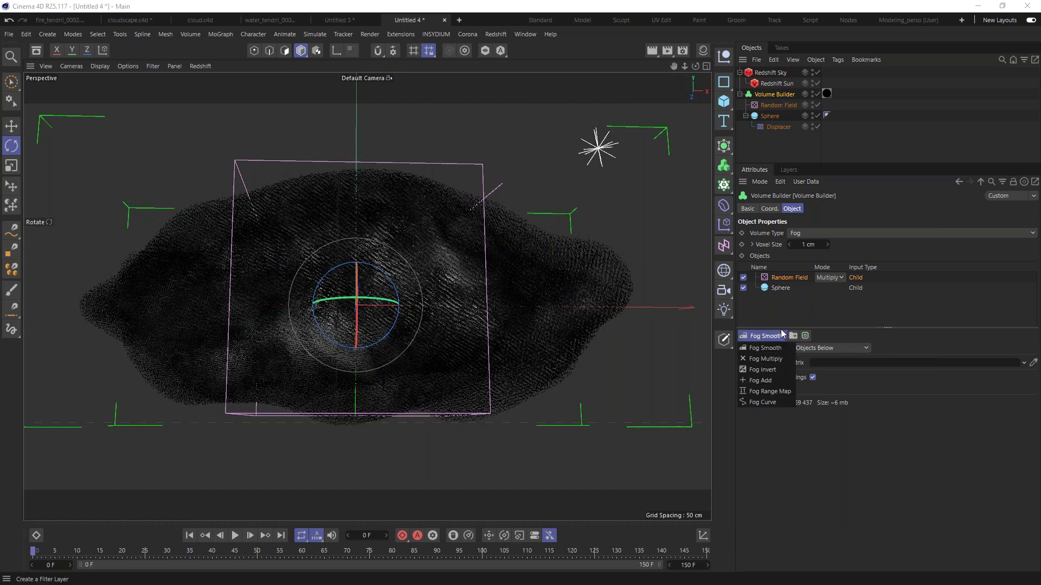
pyautogui.click(787, 288)
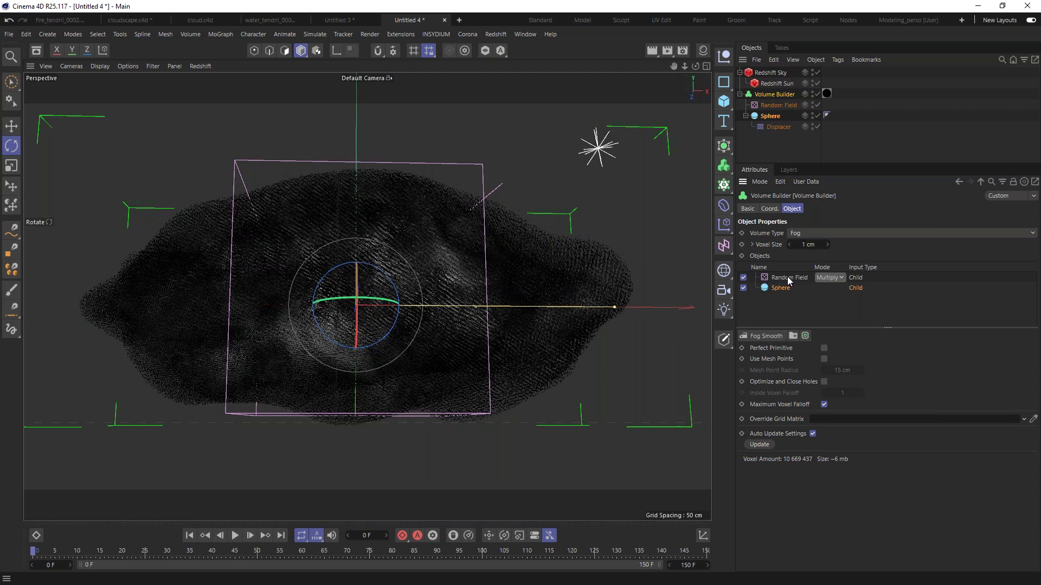
# Reopen the Redshift RenderView and hide its display settings to show only the rendered cloud
pyautogui.click(500, 34)
pyautogui.click(572, 119)
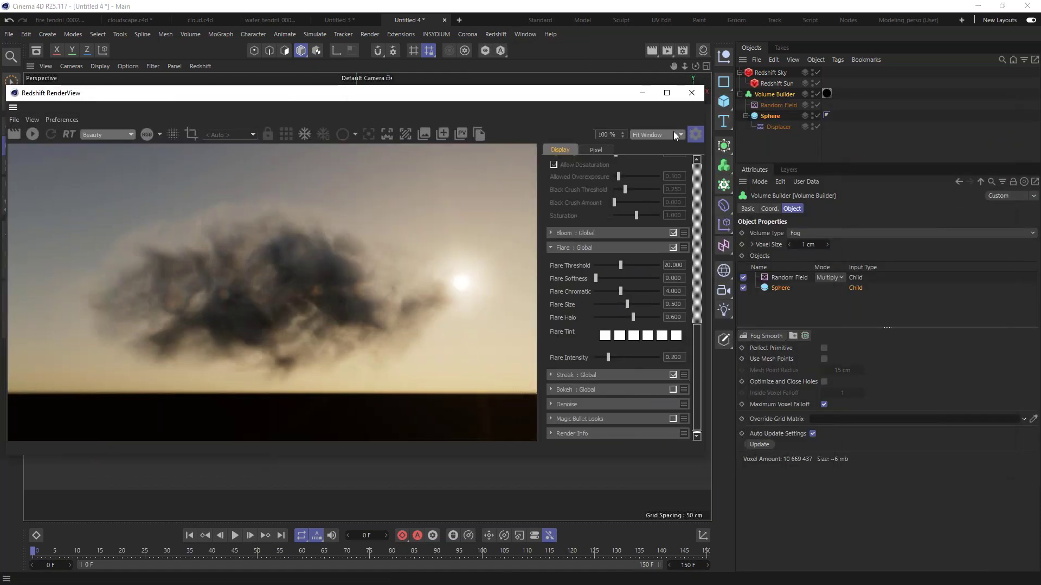
pyautogui.click(696, 134)
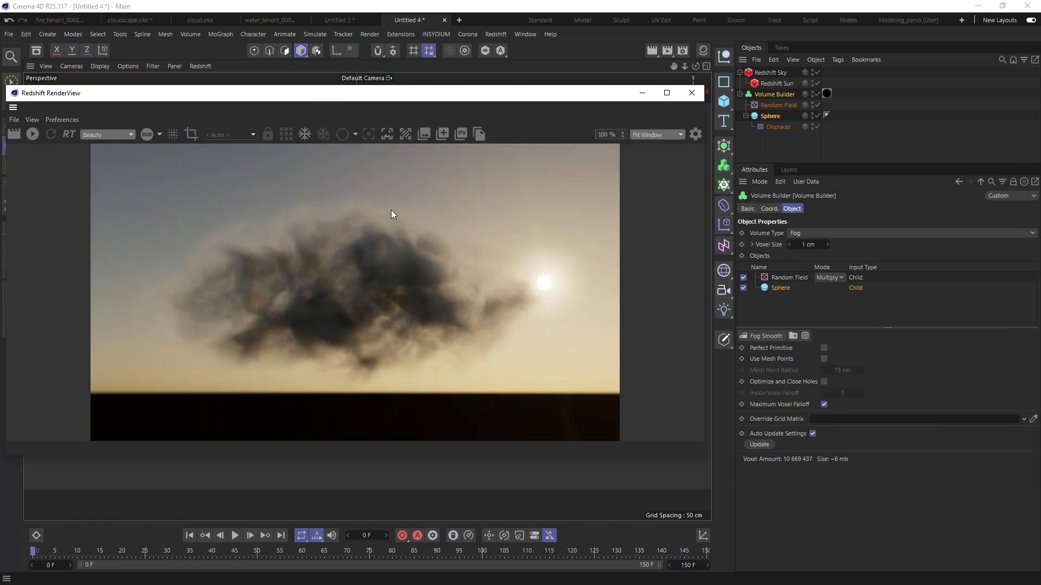
# Start interactive progressive rendering in the RenderView and move the window away from the Redshift Sun in the viewport
pyautogui.click(32, 134)
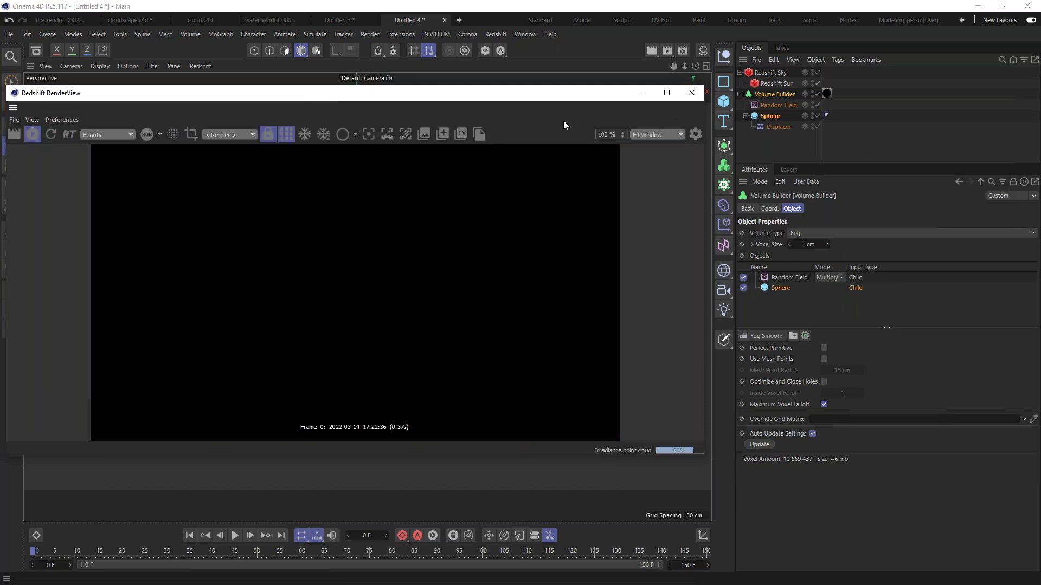
pyautogui.click(287, 134)
pyautogui.moveTo(441, 97); pyautogui.dragTo(756, 254)
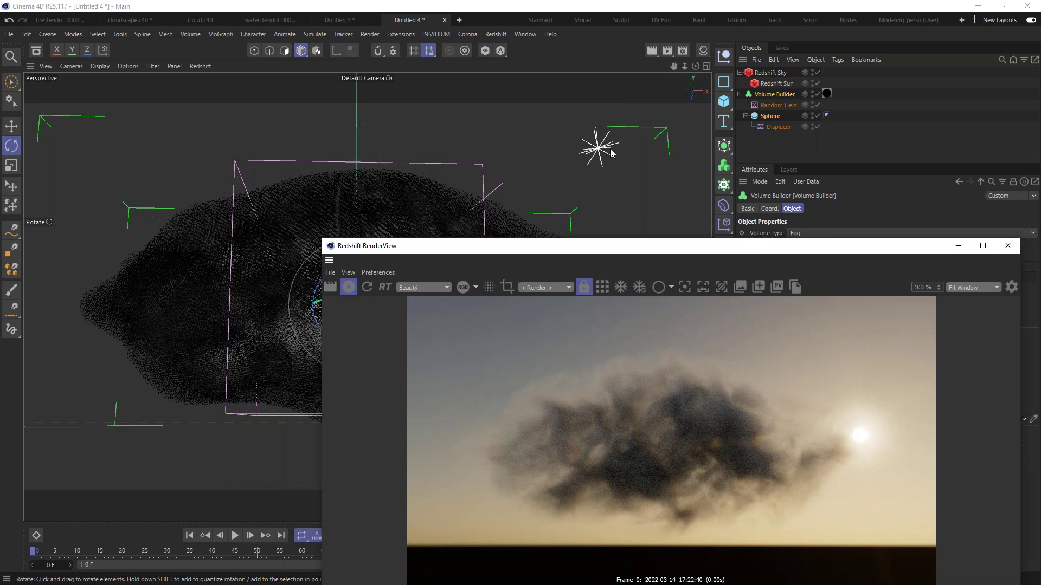
# Rotate the Redshift Sun higher until the cloud is lit by blue-sky daylight, and move the RenderView back over the viewport
pyautogui.click(598, 146)
pyautogui.click(639, 161)
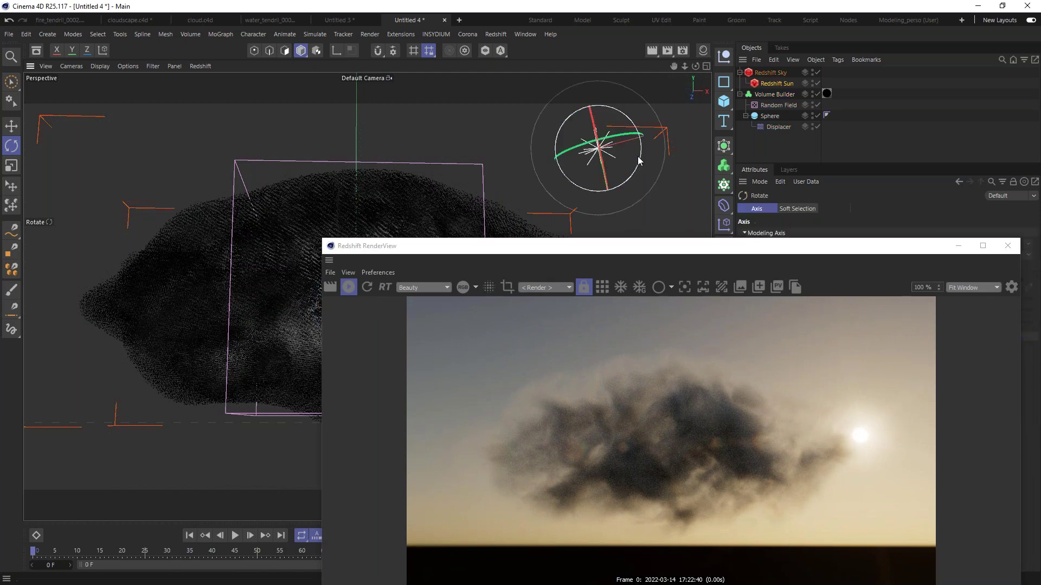
pyautogui.moveTo(621, 155); pyautogui.dragTo(626, 209)
pyautogui.moveTo(784, 253); pyautogui.dragTo(472, 89)
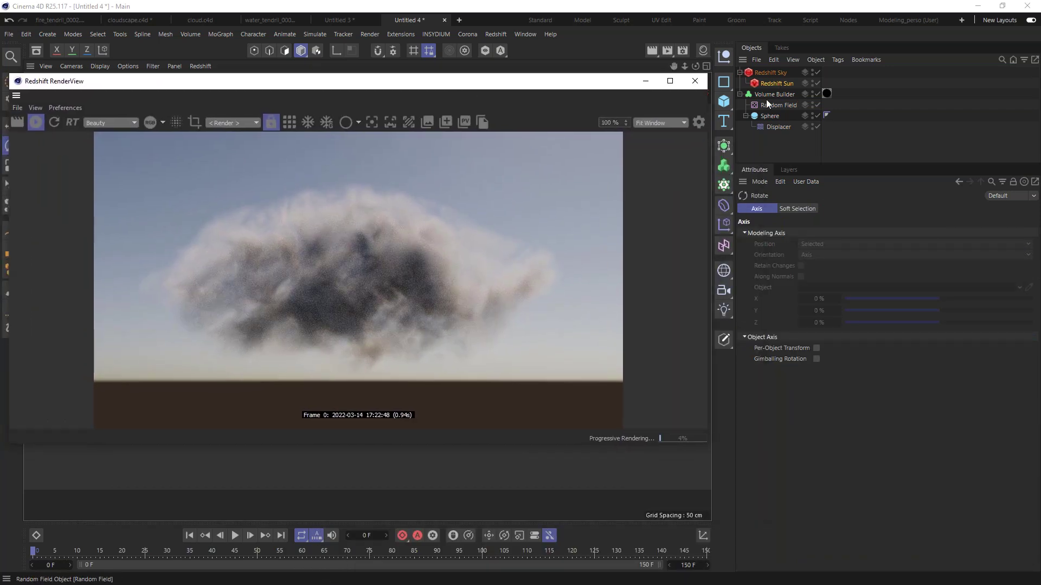
# Add a Fog Smooth filter at the head of the Volume Builder's list, with Voxel Distance 10 and 2 iterations
pyautogui.click(778, 94)
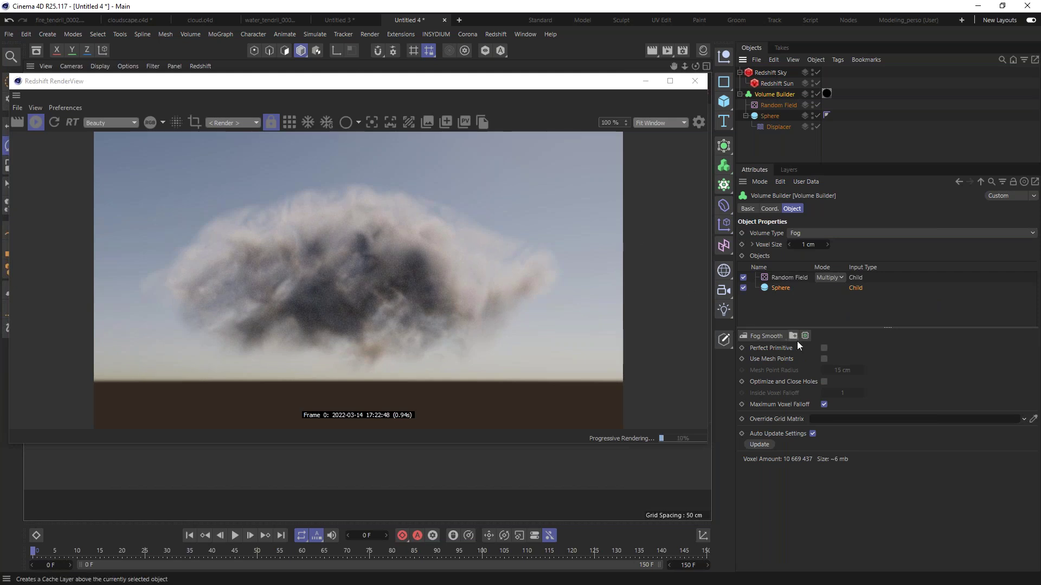
pyautogui.click(768, 337)
pyautogui.moveTo(787, 288); pyautogui.dragTo(793, 278)
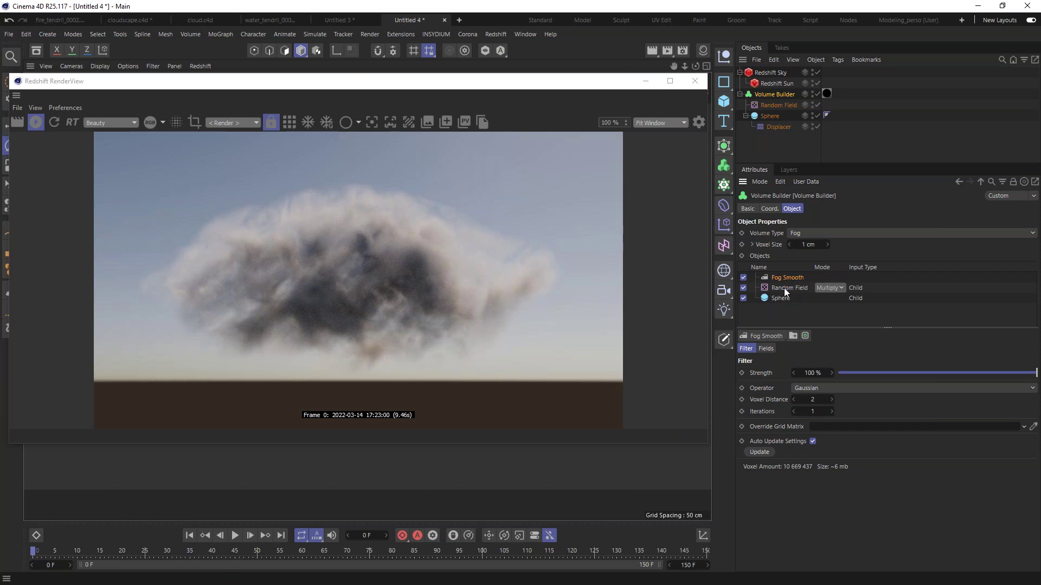
pyautogui.click(818, 400)
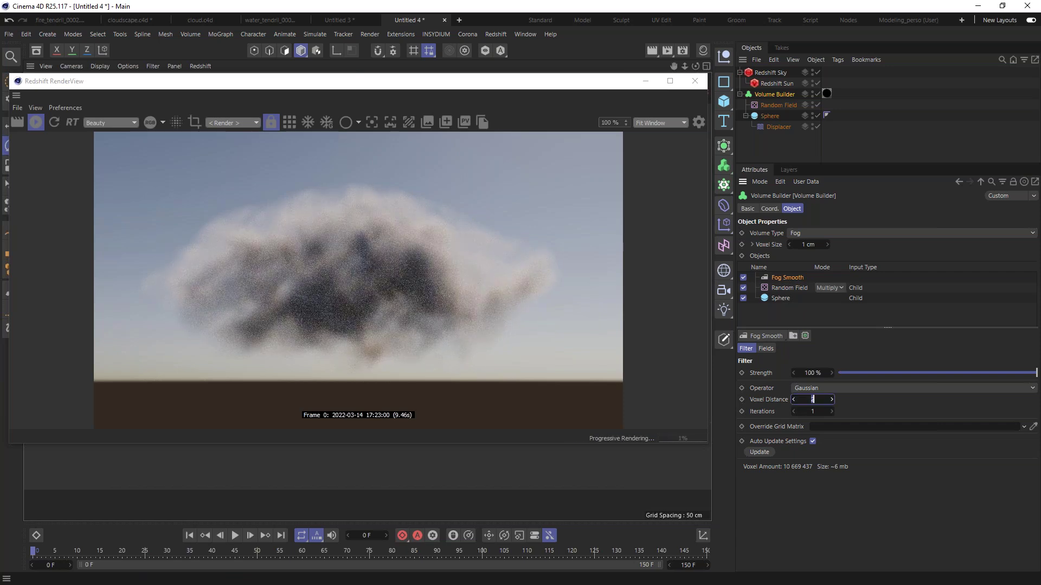
pyautogui.write('10')
pyautogui.click(823, 413)
pyautogui.write('2')
pyautogui.press('Return')
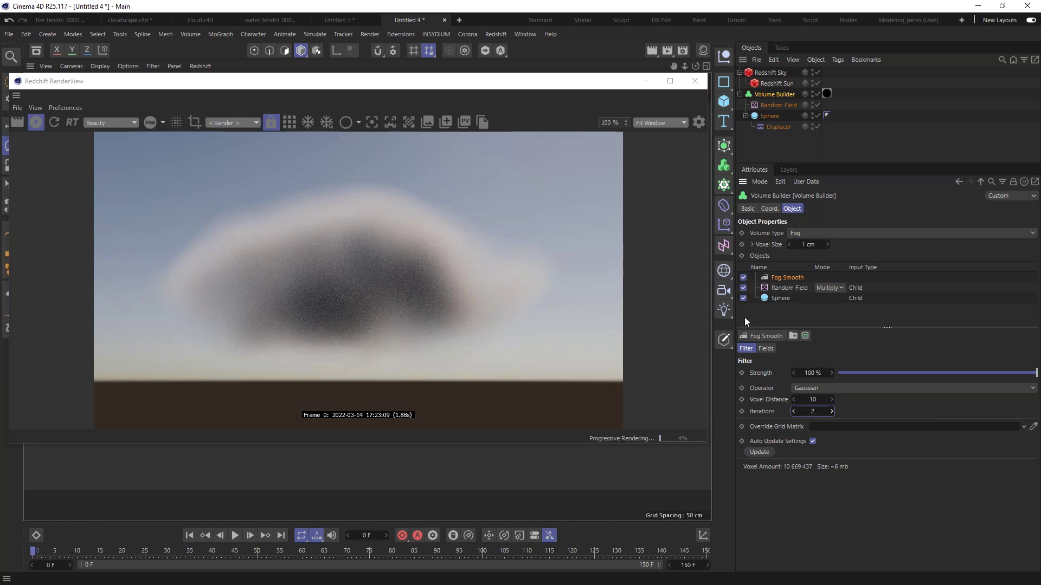
# Set the Fog Smooth filter's Voxel Distance to 4 and disable the filter
pyautogui.doubleClick(819, 400)
pyautogui.write('4')
pyautogui.press('Return')
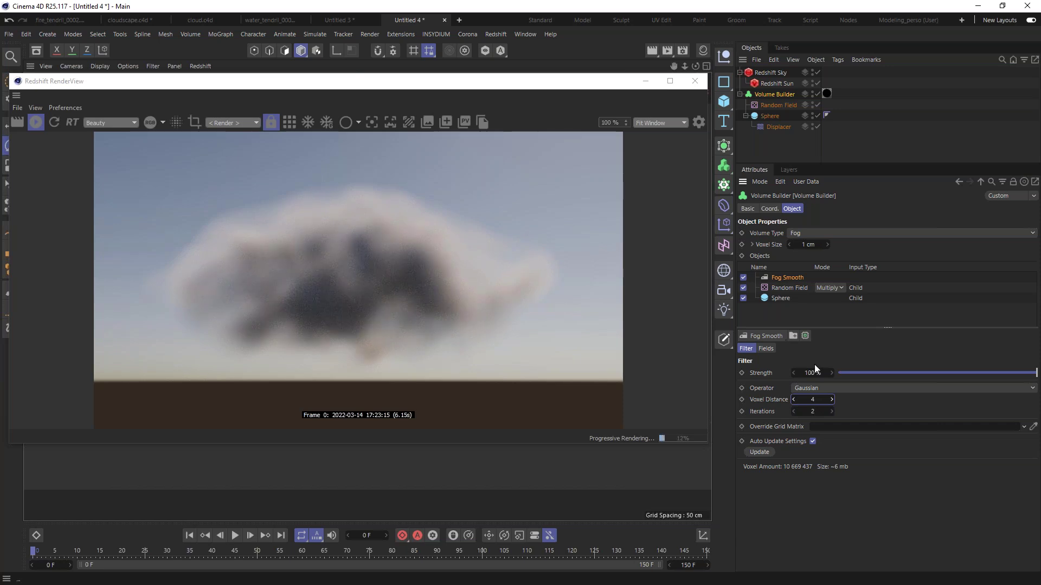
pyautogui.click(743, 278)
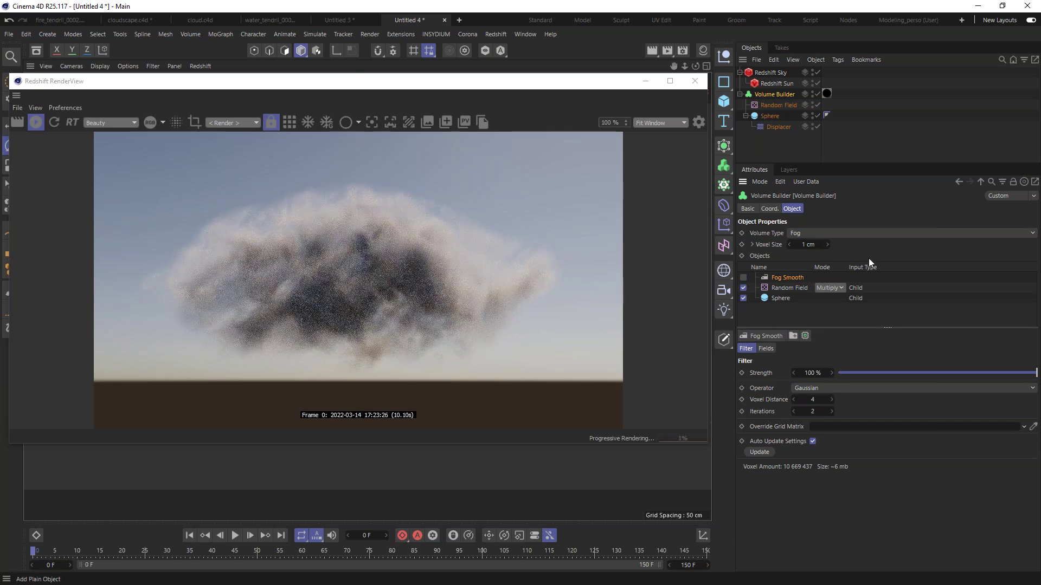
# Add a Fog Multiply filter above Fog Smooth in the Volume Builder and set its Multiply value to 0.5
pyautogui.click(761, 336)
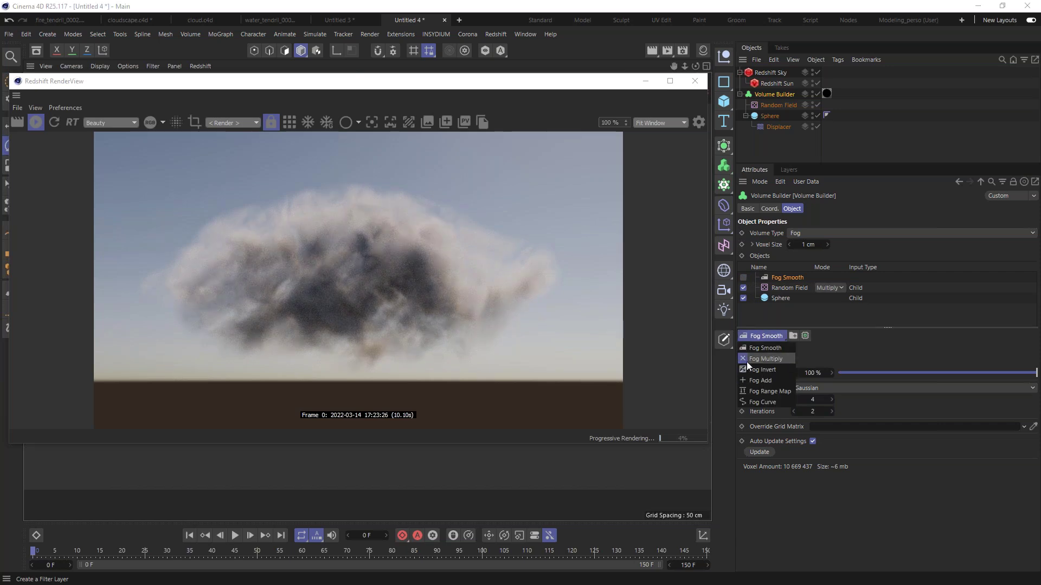
pyautogui.click(765, 359)
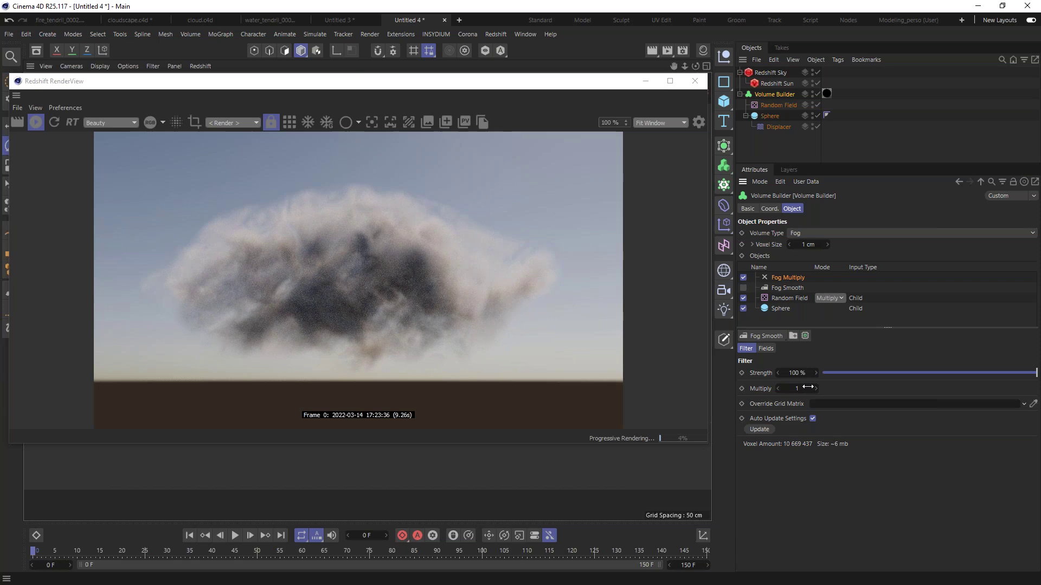
pyautogui.click(802, 388)
pyautogui.write('0.5')
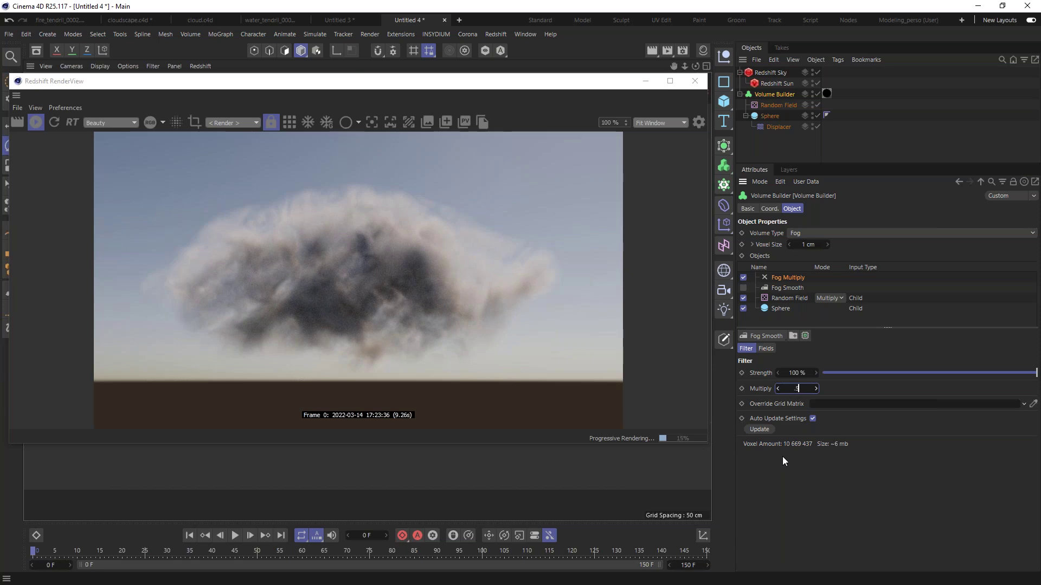
pyautogui.press('Return')
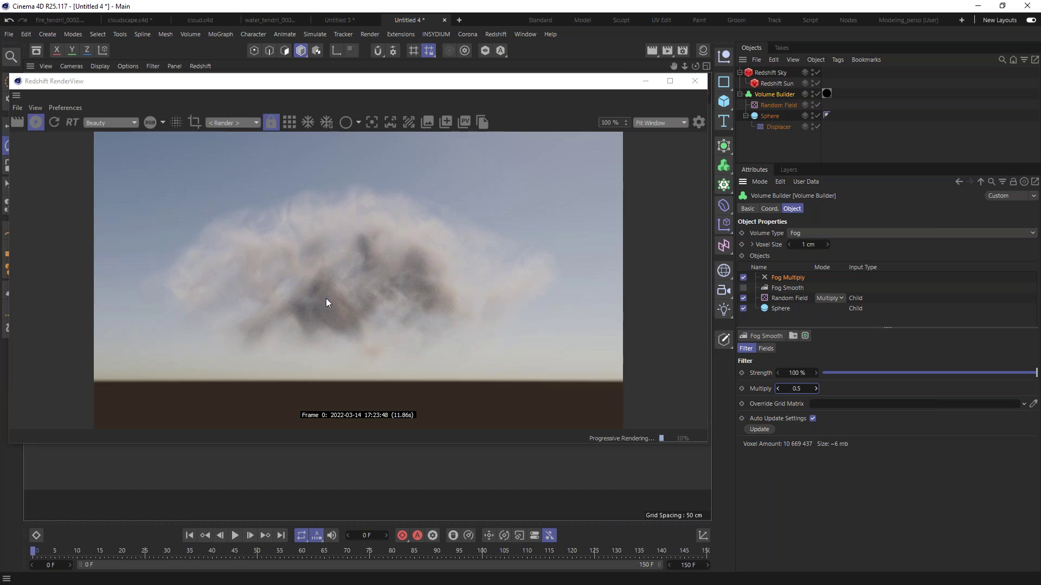
# Try Multiply values of 0.1 and 1.5 in the Fog Multiply filter
pyautogui.doubleClick(796, 389)
pyautogui.press('BackSpace')
pyautogui.write('0.1')
pyautogui.press('Return')
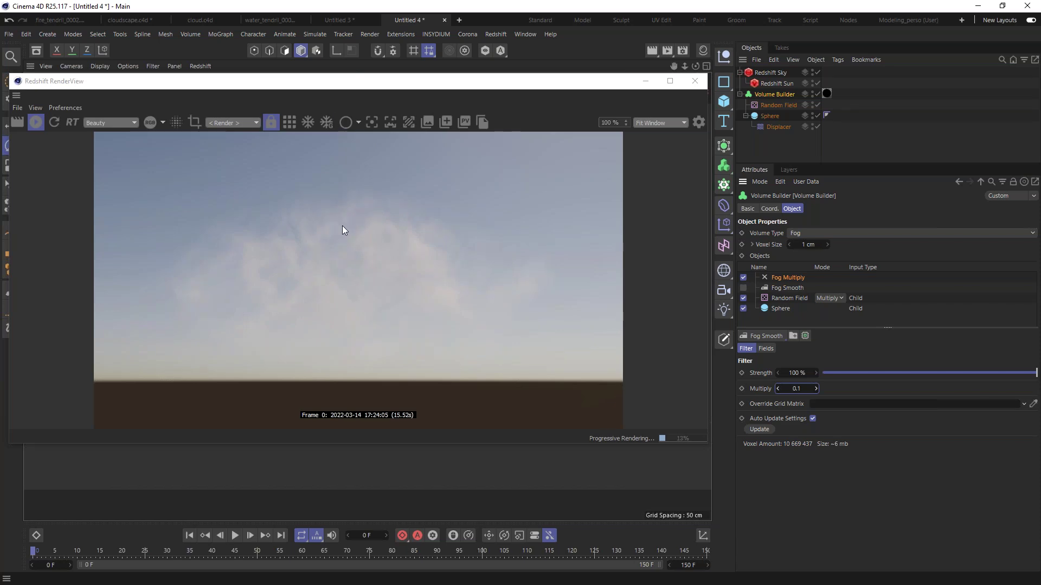
pyautogui.click(796, 388)
pyautogui.write('1.5')
pyautogui.press('Return')
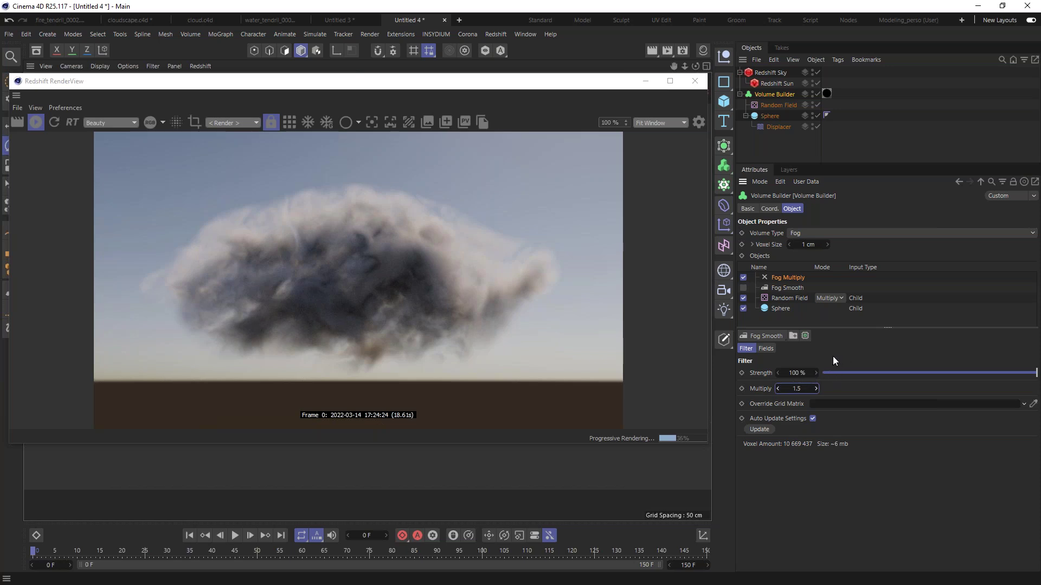
# Try a Multiply value of 2 in the Fog Multiply filter and return it to 0.5
pyautogui.click(796, 388)
pyautogui.press('Return')
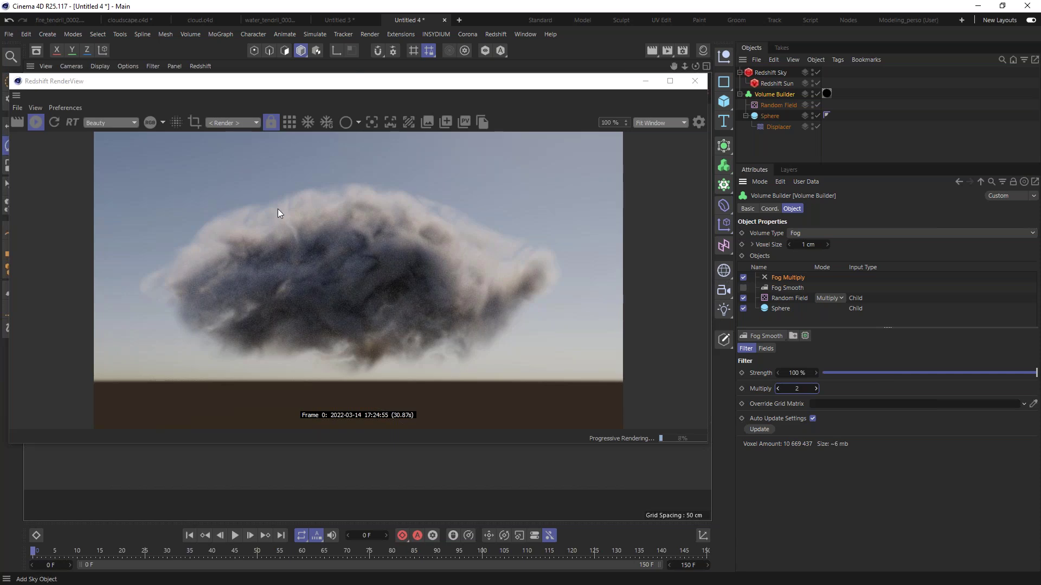
pyautogui.moveTo(358, 81); pyautogui.dragTo(372, 58)
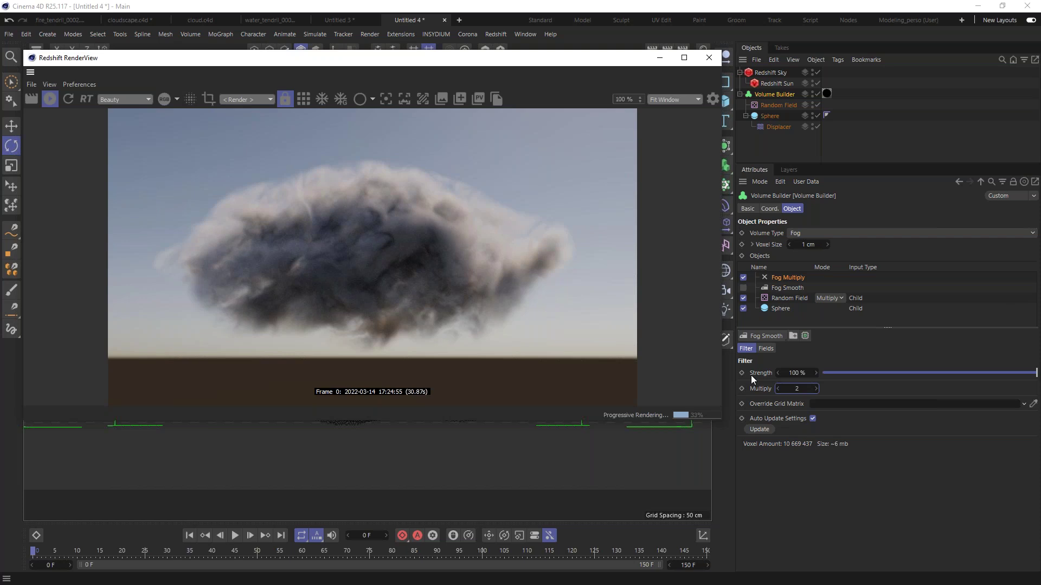
pyautogui.click(804, 389)
pyautogui.write('.5')
pyautogui.press('Return')
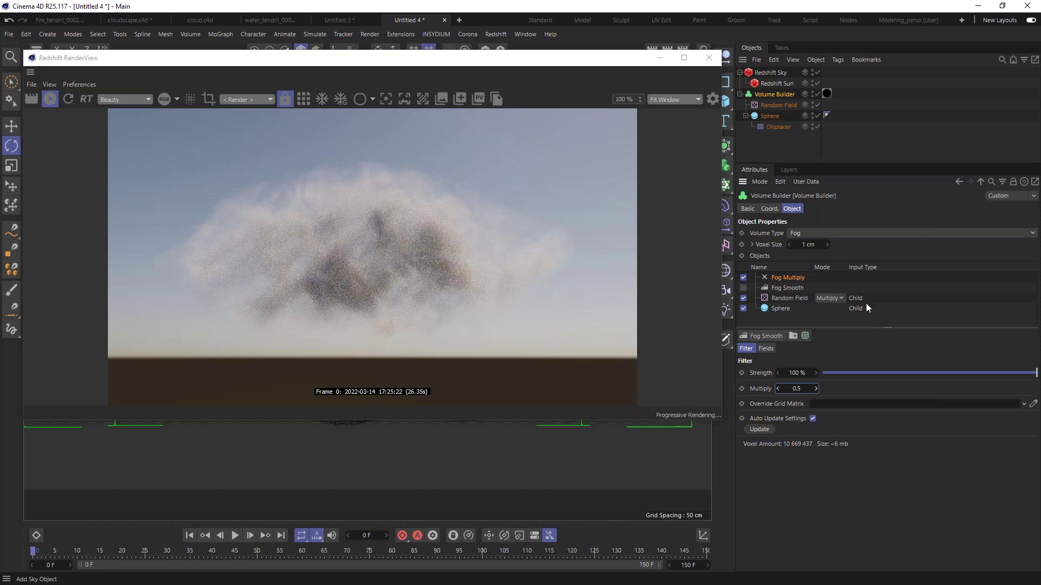
# Add a Fog Add filter above Fog Multiply and disable it
pyautogui.click(753, 336)
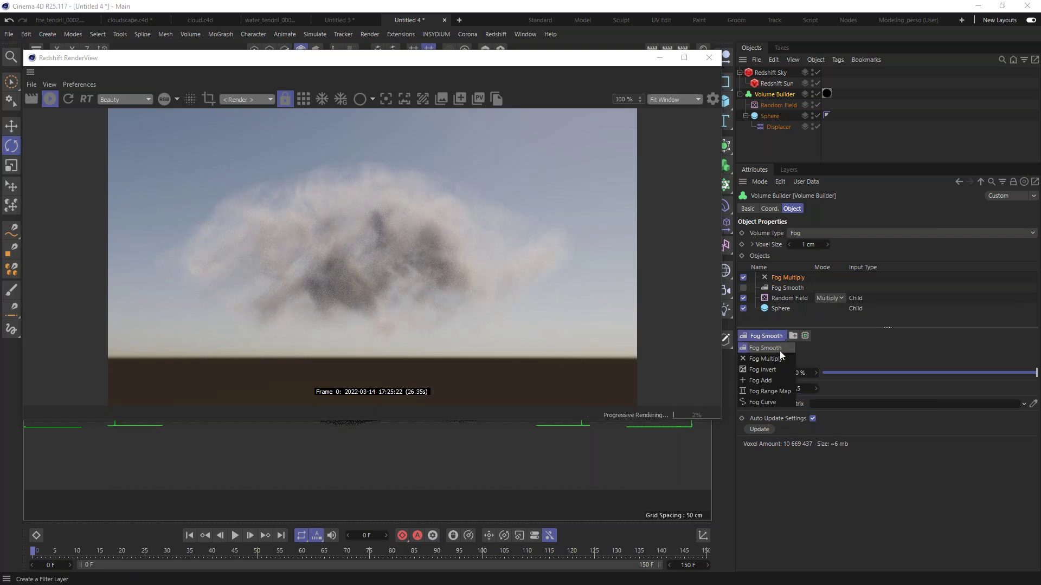
pyautogui.click(759, 381)
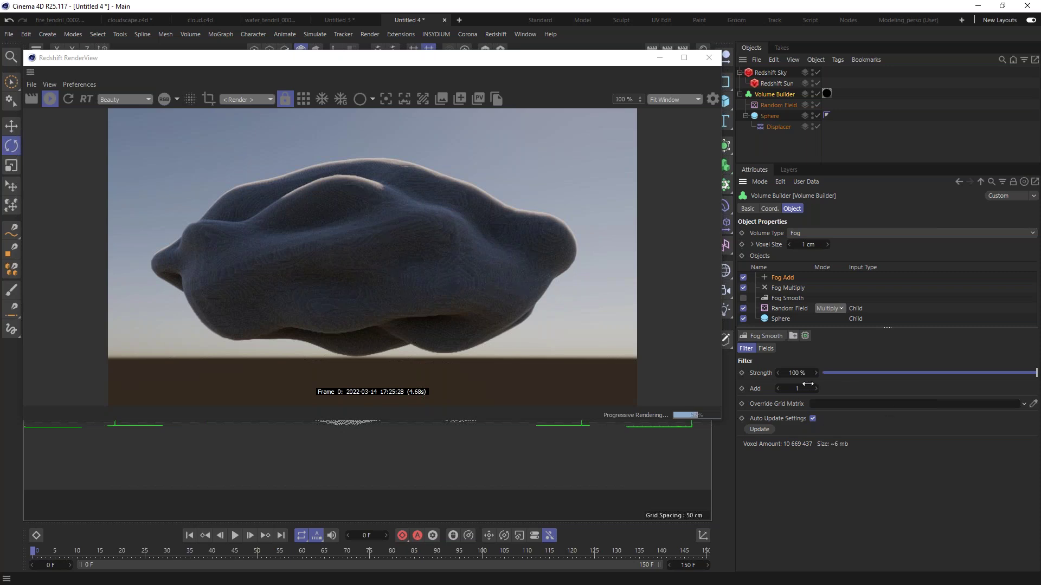
pyautogui.click(743, 277)
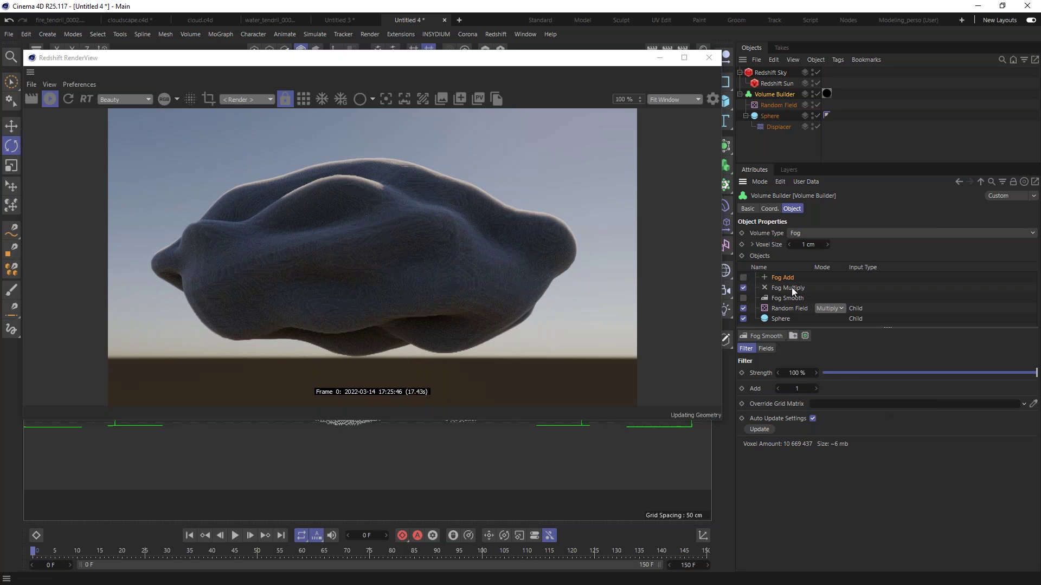
pyautogui.click(789, 289)
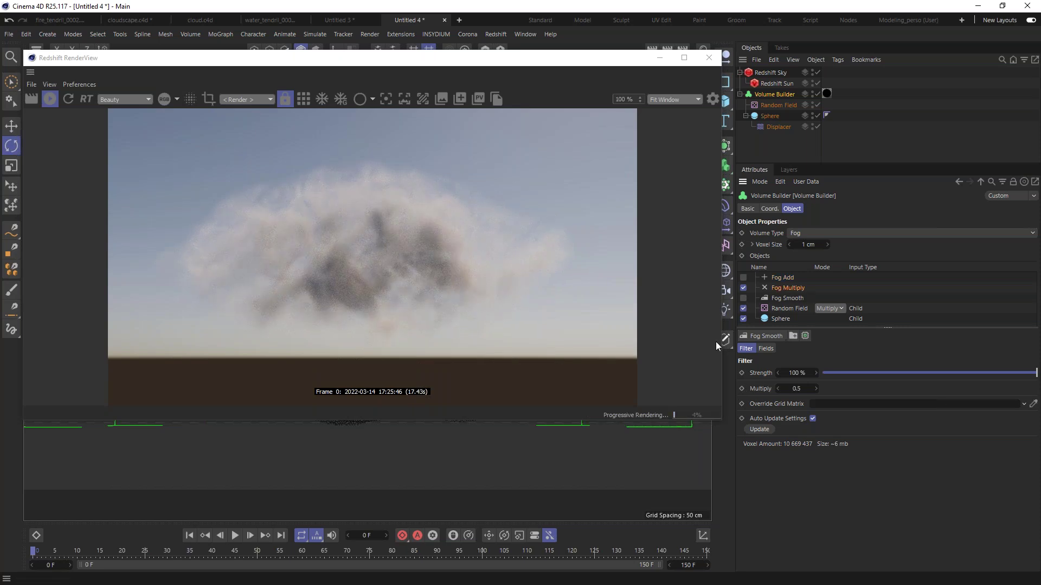
# Enable the Fog Add filter again and try Add values of 0.5 and 0.1, settling on 0.05
pyautogui.click(778, 278)
pyautogui.click(801, 389)
pyautogui.write('0.5')
pyautogui.click(743, 277)
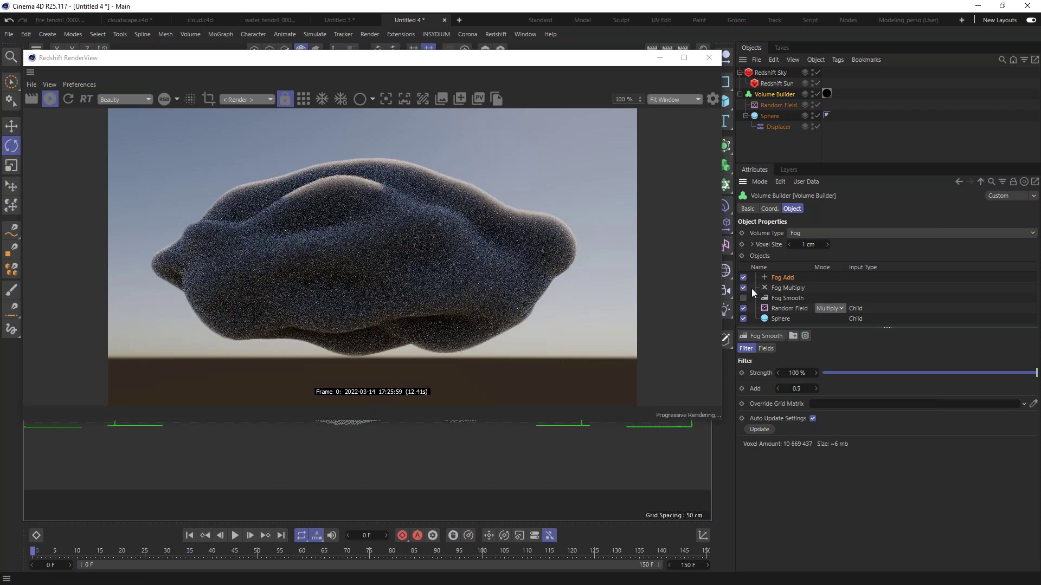
pyautogui.click(797, 389)
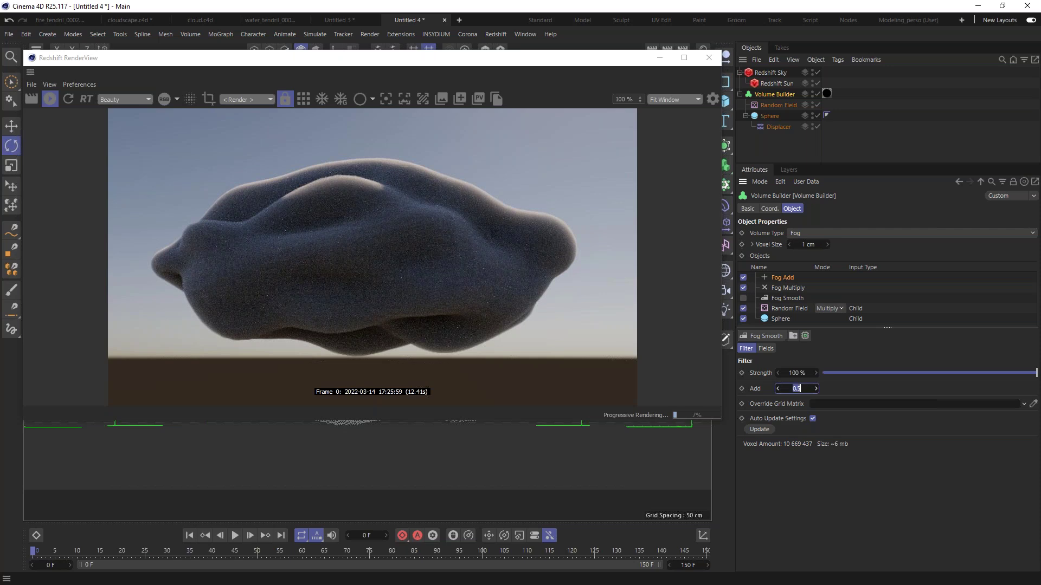
pyautogui.write('0.1')
pyautogui.press('Return')
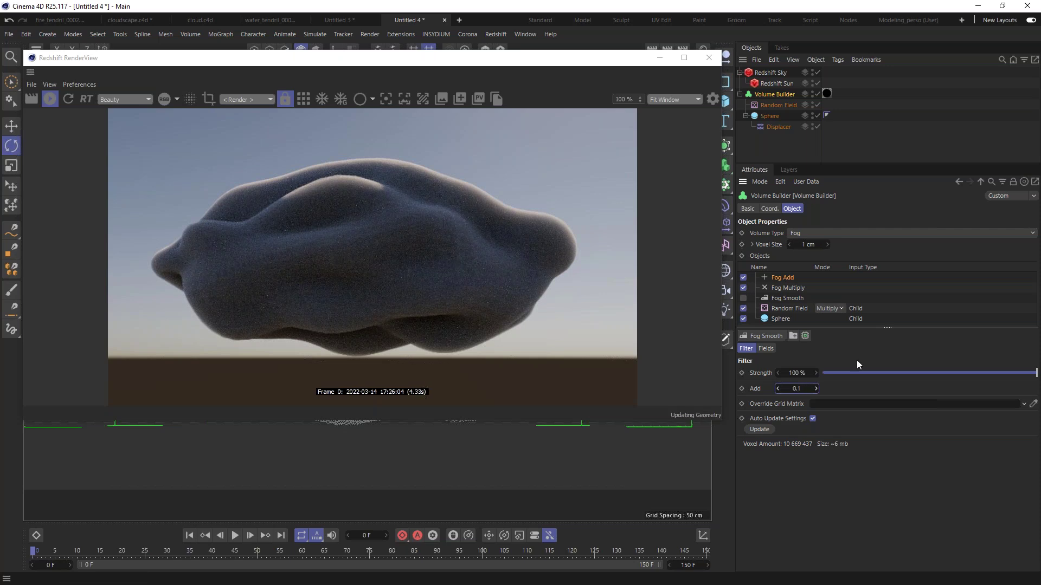
pyautogui.click(798, 389)
pyautogui.write('0.05')
pyautogui.press('Return')
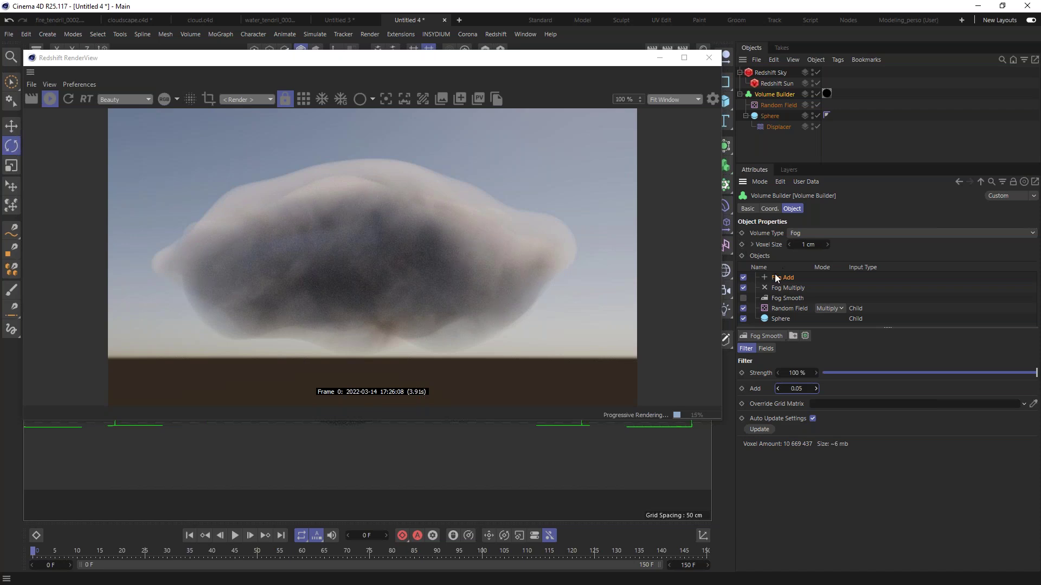
# Reorder the filters to Fog Smooth, Fog Multiply and Fog Add, and preview Fog Smooth briefly before disabling it again
pyautogui.moveTo(787, 279); pyautogui.dragTo(788, 293)
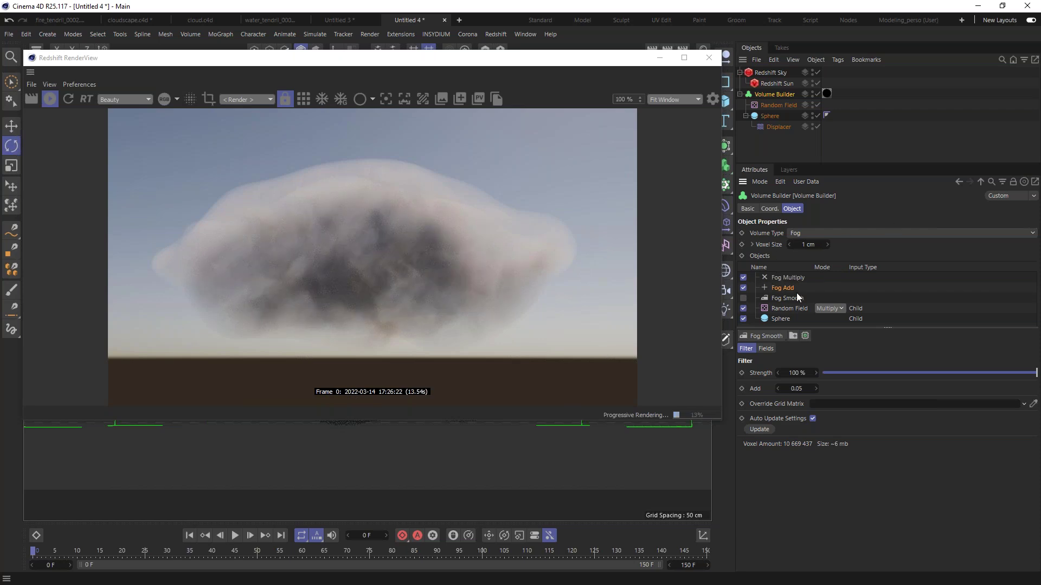
pyautogui.moveTo(792, 276); pyautogui.dragTo(790, 274)
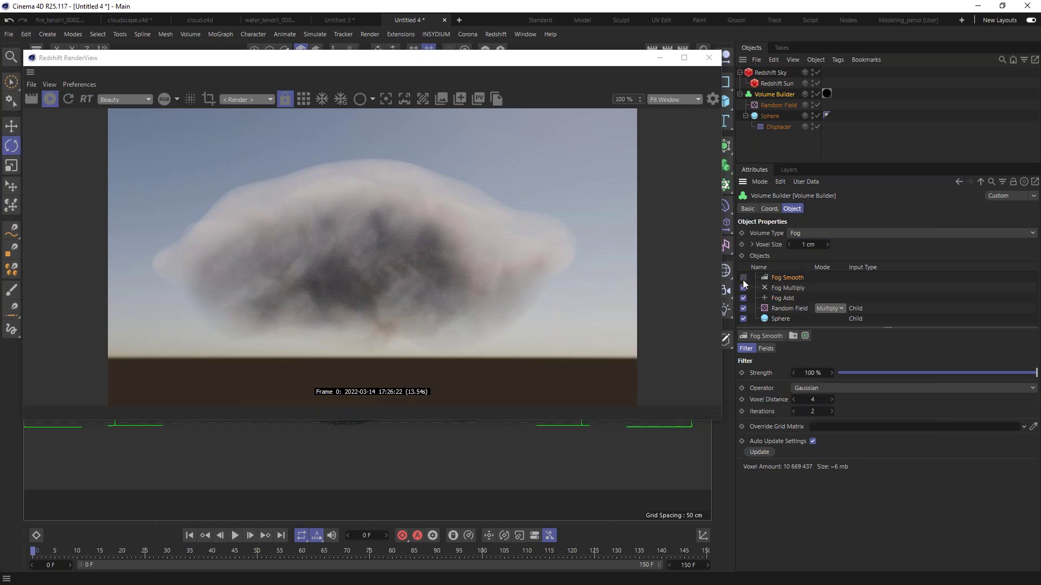
pyautogui.click(744, 278)
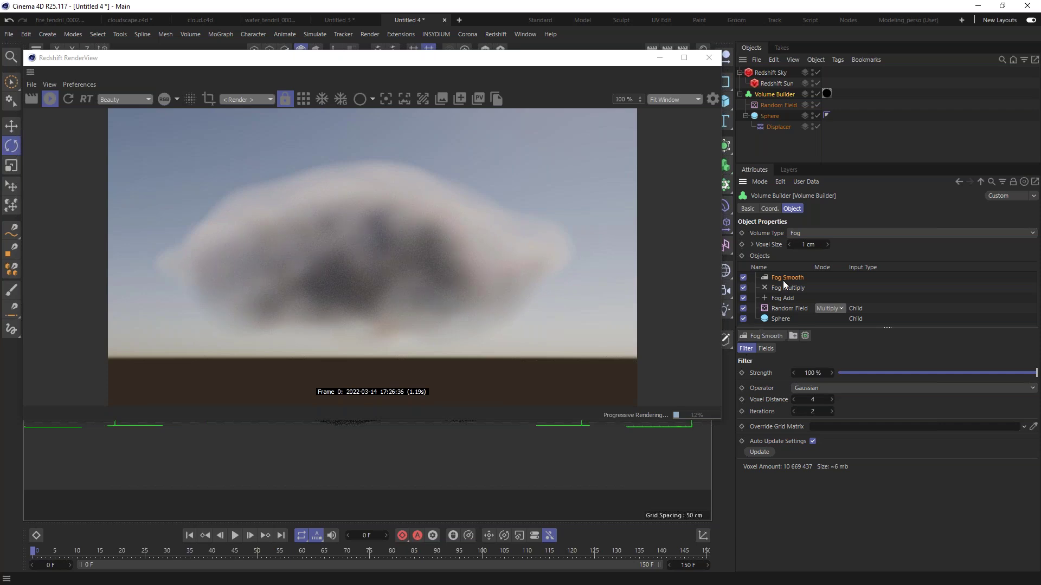
pyautogui.click(744, 278)
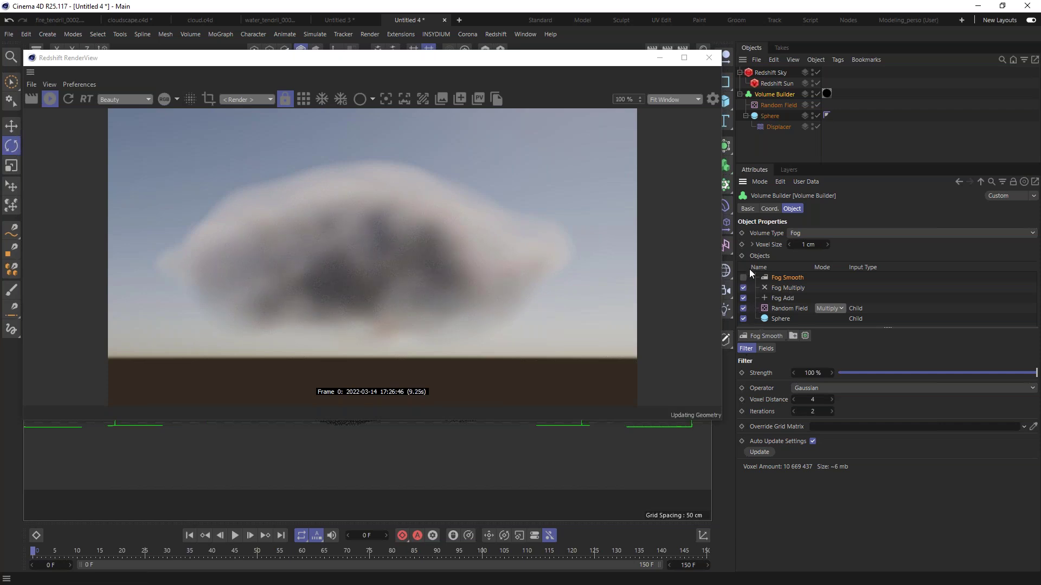
# Disable the Fog Add filter and set the Fog Multiply filter's Multiply value to 1
pyautogui.click(744, 298)
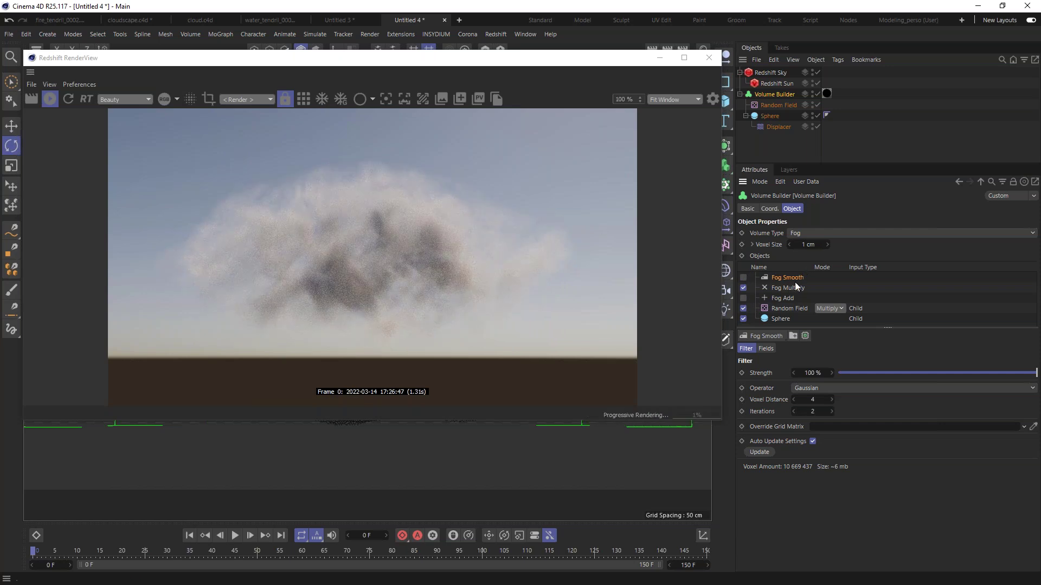
pyautogui.click(787, 288)
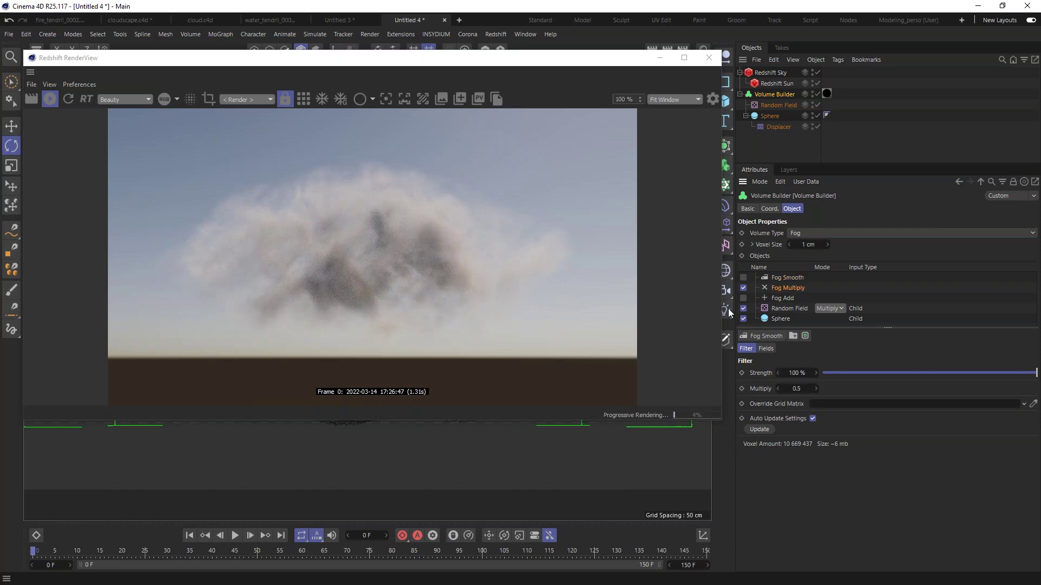
pyautogui.doubleClick(796, 389)
pyautogui.write('1')
pyautogui.press('Return')
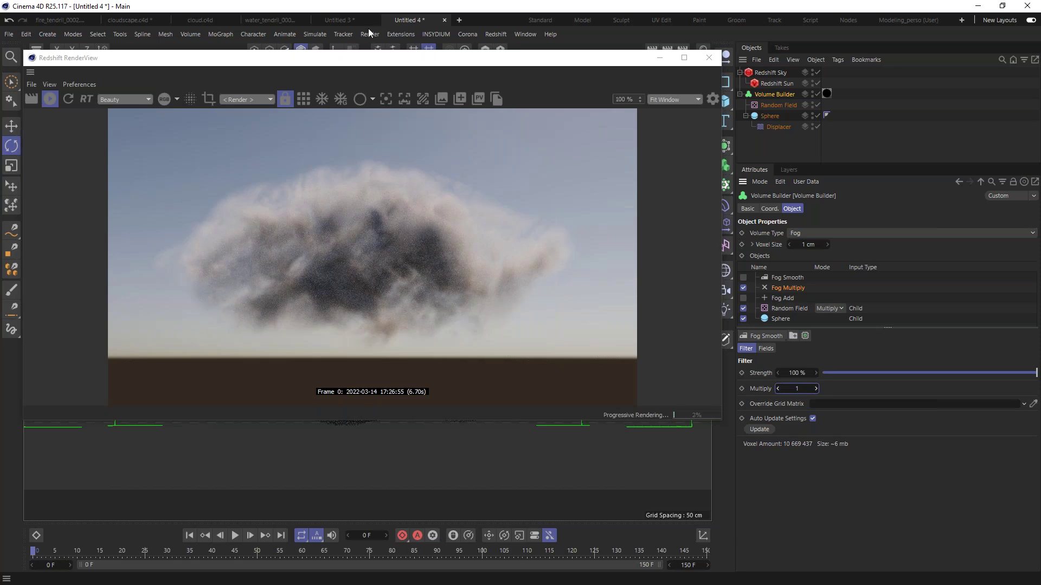
# Stop the live render and move the render window clear of the viewport
pyautogui.moveTo(386, 64); pyautogui.dragTo(925, 168)
pyautogui.click(586, 204)
pyautogui.moveTo(753, 163); pyautogui.dragTo(916, 169)
pyautogui.click(723, 99)
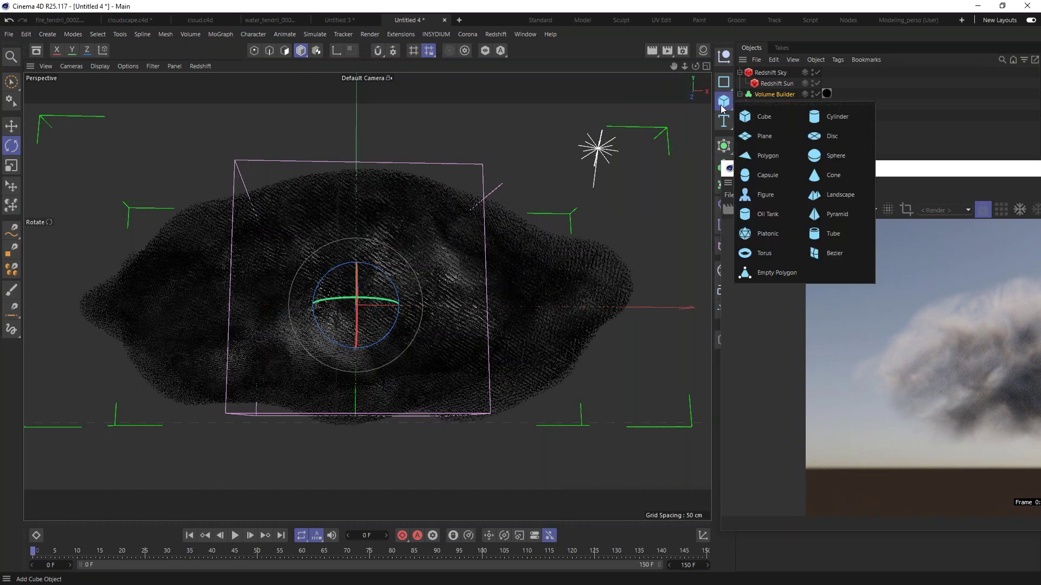
pyautogui.click(922, 67)
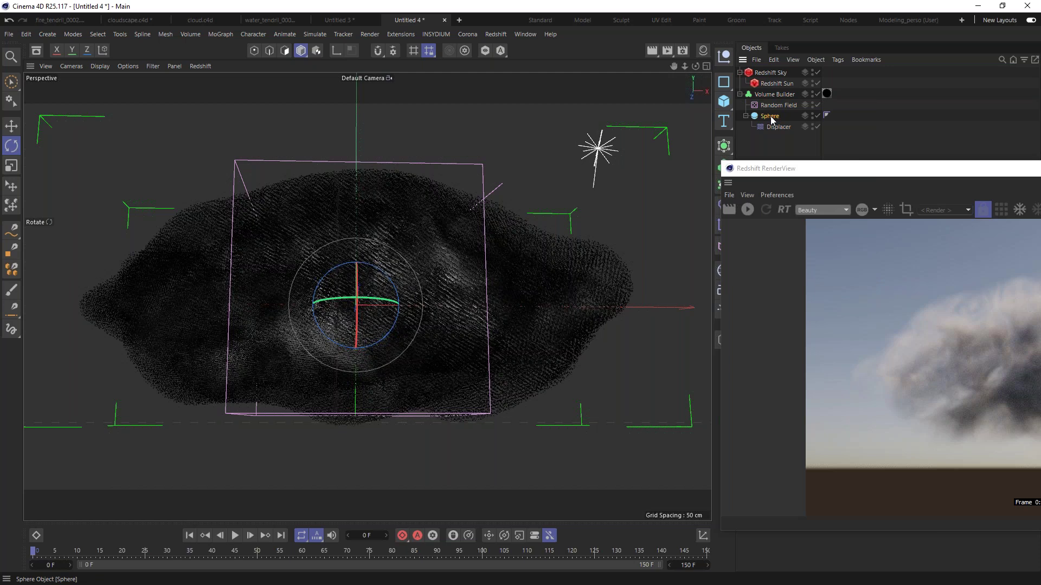
# Duplicate the sphere with its Displacer inside the Volume Builder and move the copy diagonally up beside the original
pyautogui.moveTo(772, 118); pyautogui.dragTo(783, 112)
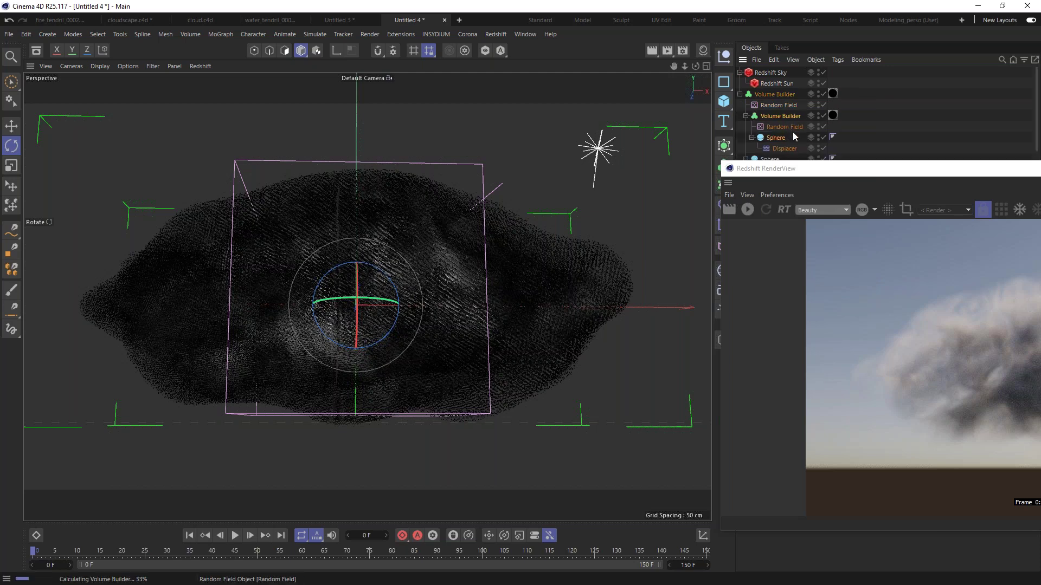
pyautogui.click(790, 143)
pyautogui.click(772, 118)
pyautogui.hotkey('ctrl', 'c')
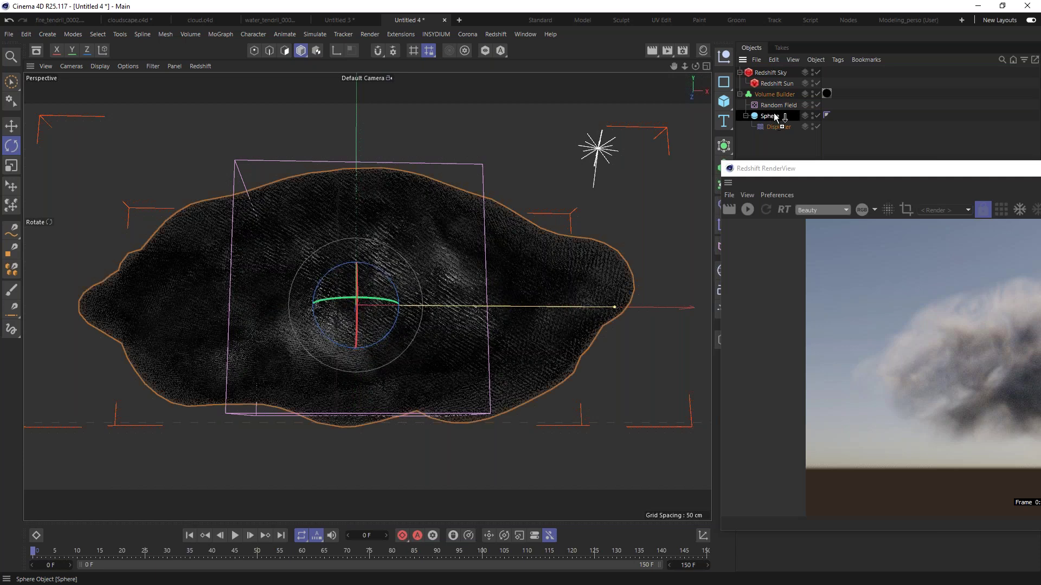
pyautogui.hotkey('ctrl', 'v')
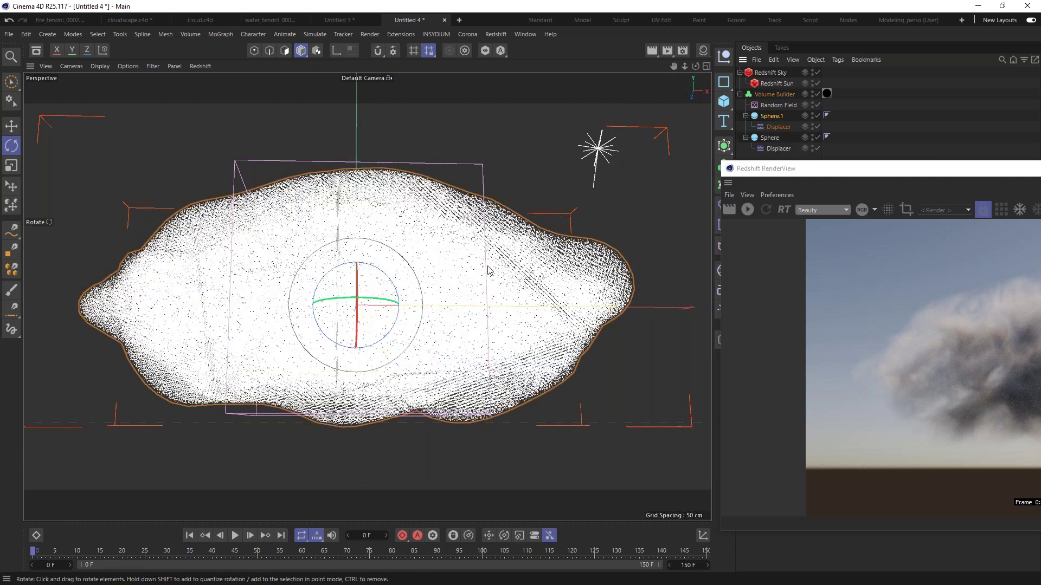
pyautogui.press('e')
pyautogui.moveTo(467, 256); pyautogui.dragTo(594, 209)
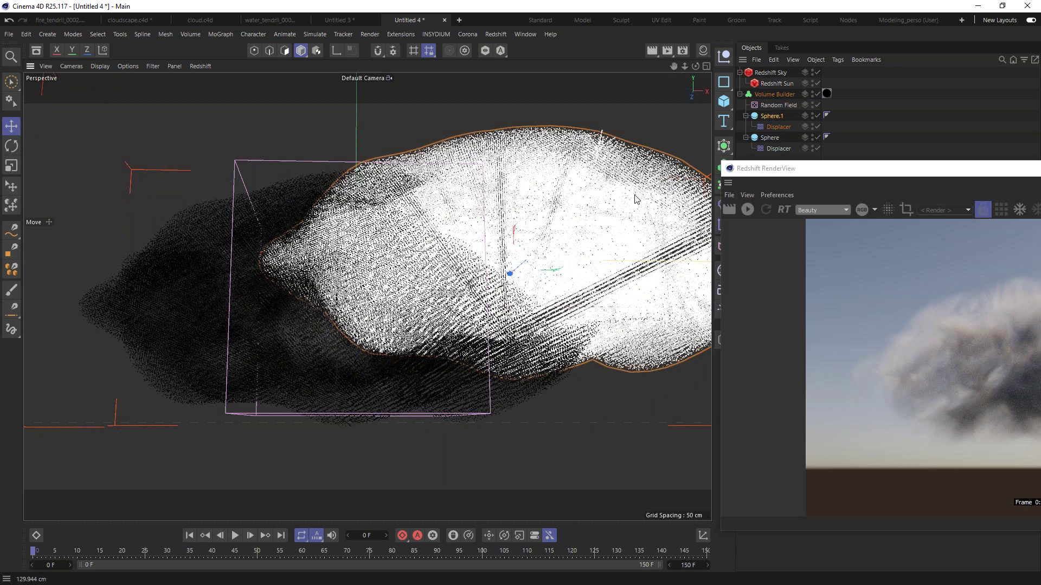
# Place Sphere.1 between Random Field and Sphere in the Volume Builder's object list and set its mode to Max
pyautogui.moveTo(889, 175); pyautogui.dragTo(162, 130)
pyautogui.click(768, 95)
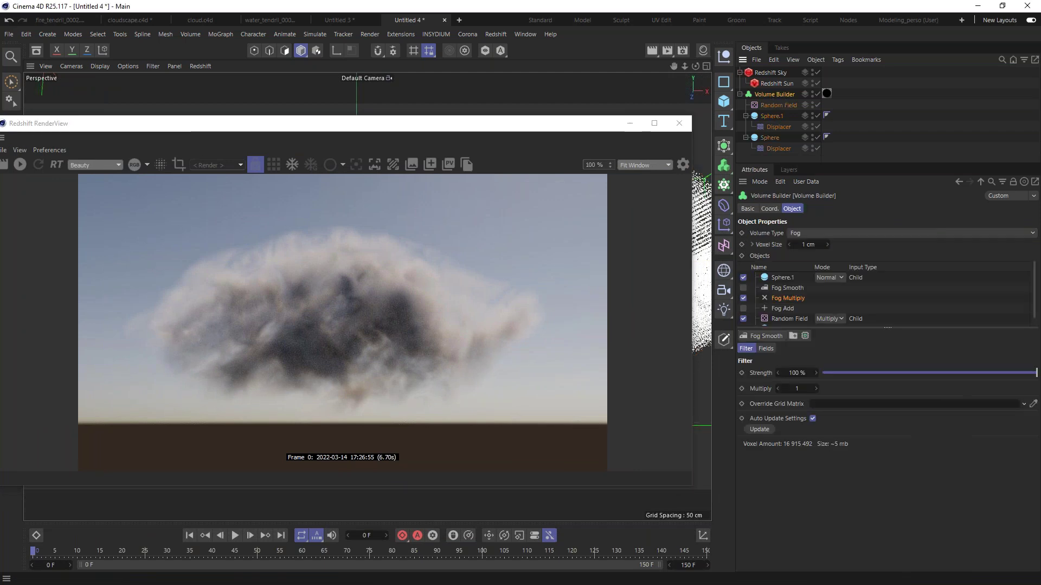
pyautogui.click(775, 276)
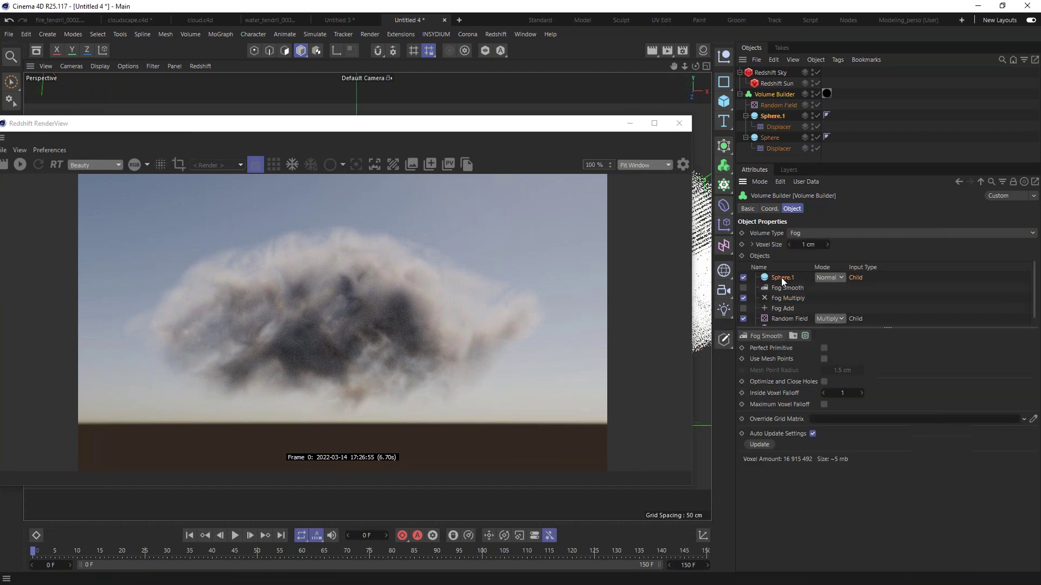
pyautogui.moveTo(785, 279); pyautogui.dragTo(778, 314)
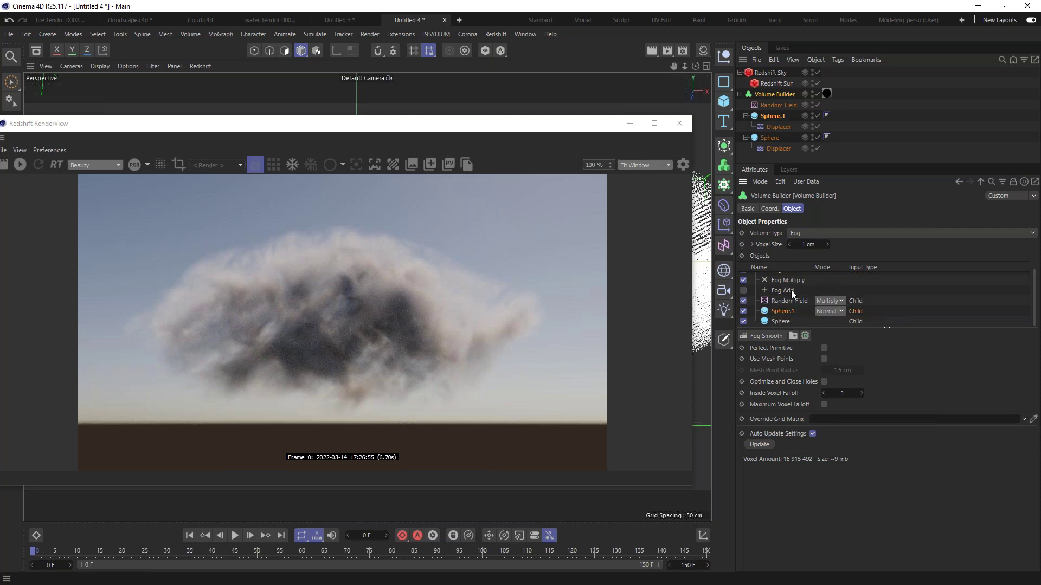
pyautogui.click(838, 310)
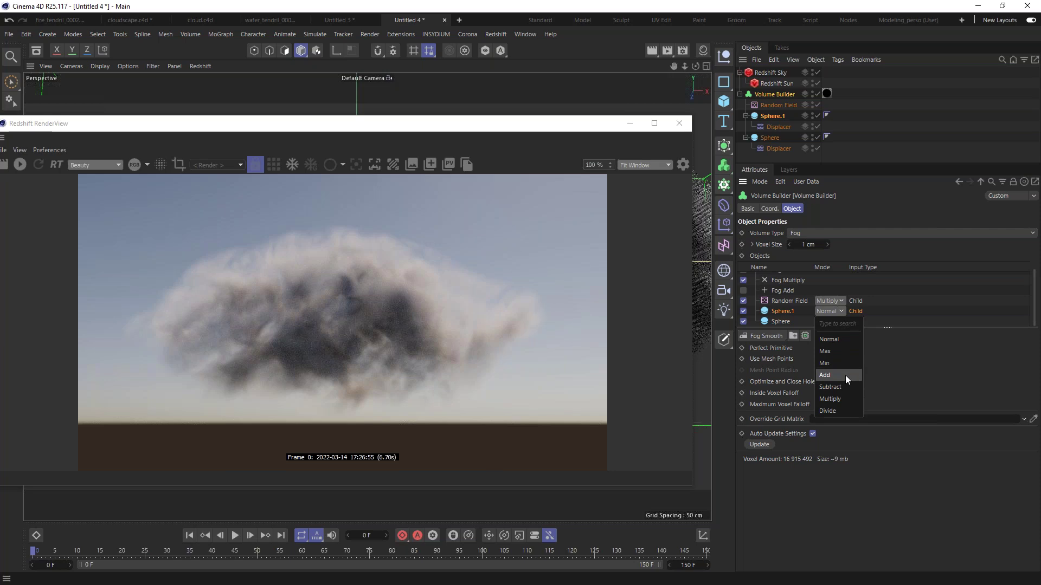
pyautogui.click(826, 351)
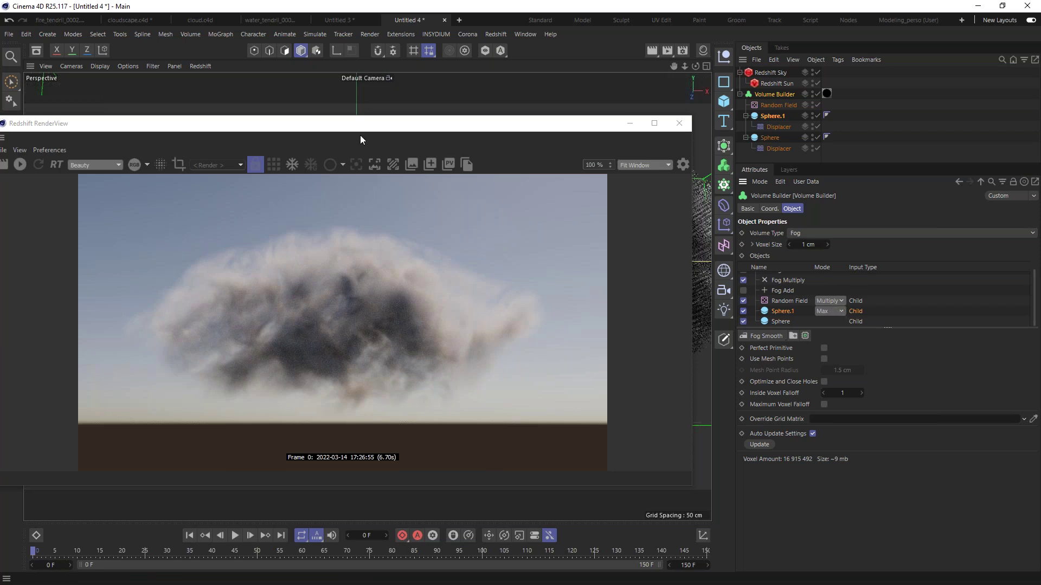
# Restart the live render and enable Maximum Voxel Falloff for Sphere.1 in the Volume Builder
pyautogui.moveTo(355, 128); pyautogui.dragTo(611, 97)
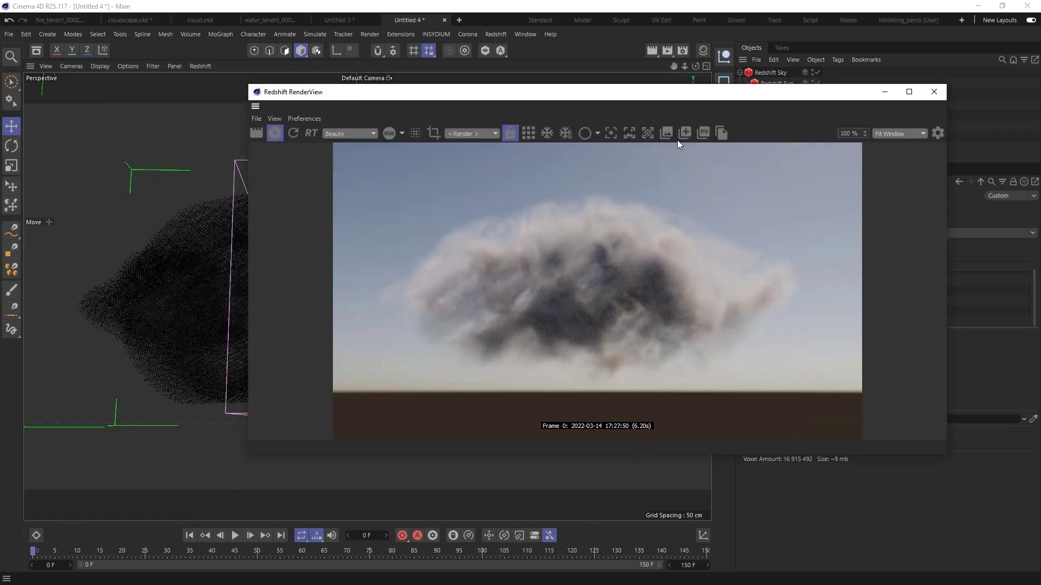
pyautogui.moveTo(685, 96); pyautogui.dragTo(468, 110)
pyautogui.click(780, 311)
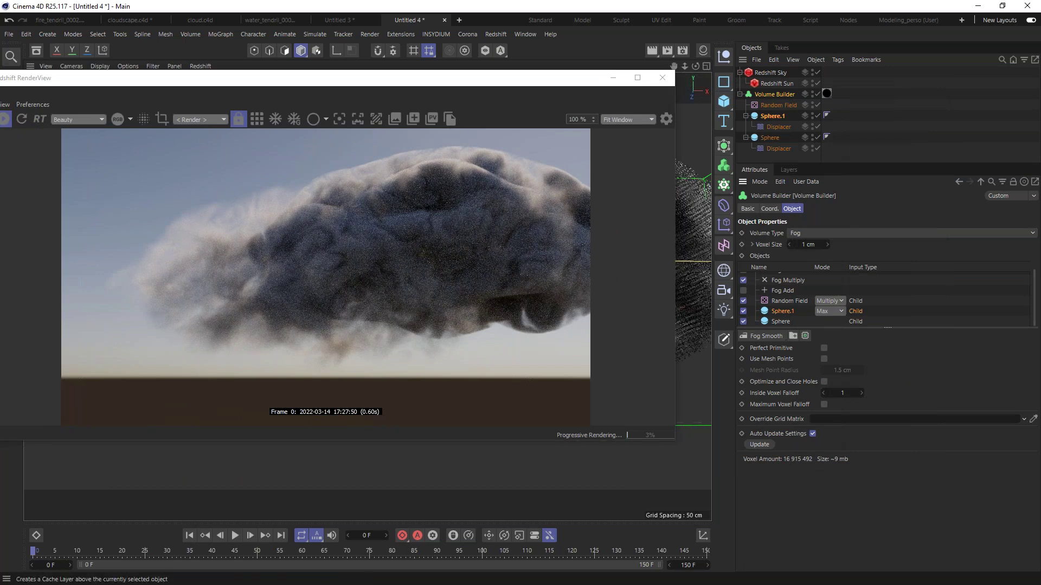
pyautogui.click(825, 405)
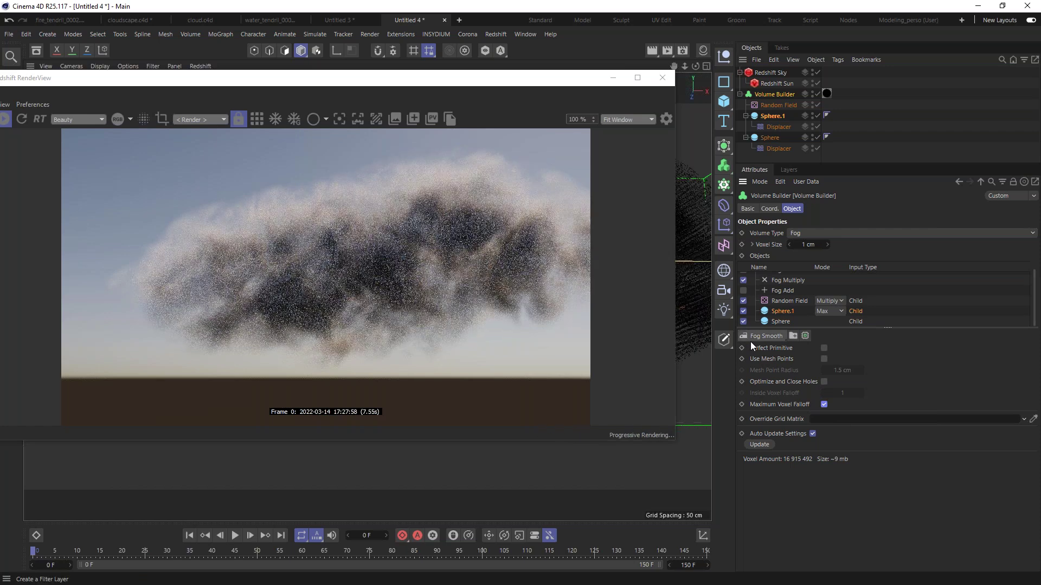
pyautogui.moveTo(414, 82); pyautogui.dragTo(667, 122)
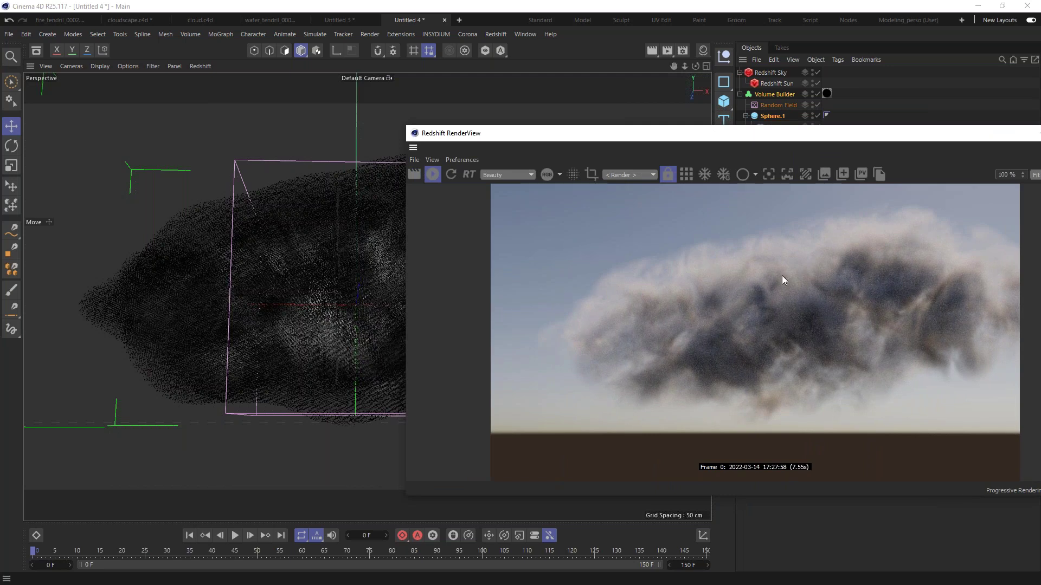
# Stop the render, disable the Volume Builder, and turn off viewport material display with a changed shading mode to show the sphere meshes
pyautogui.moveTo(867, 149); pyautogui.dragTo(833, 260)
pyautogui.click(428, 291)
pyautogui.moveTo(687, 257); pyautogui.dragTo(799, 357)
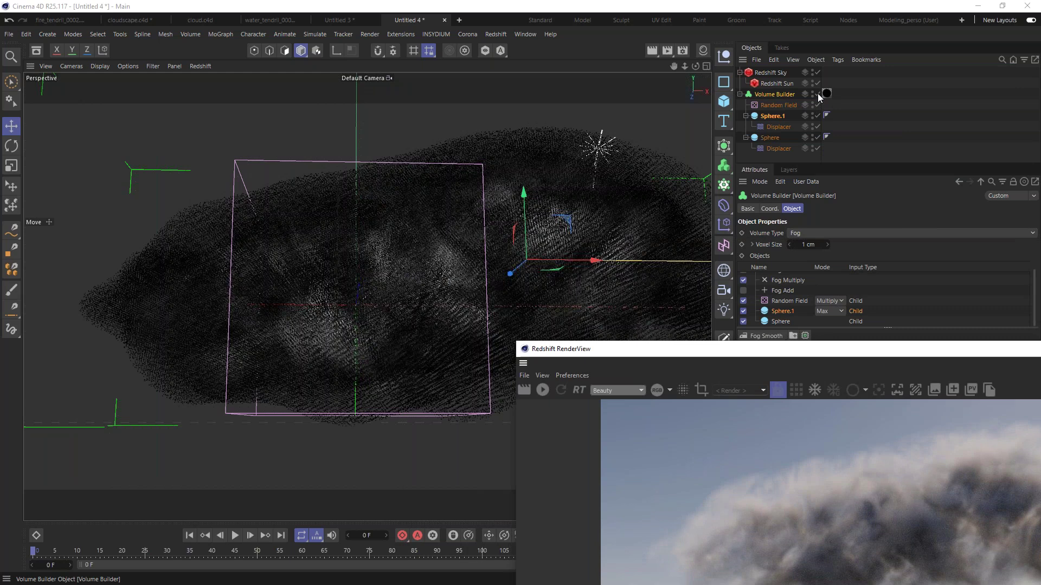
pyautogui.click(818, 94)
pyautogui.click(130, 65)
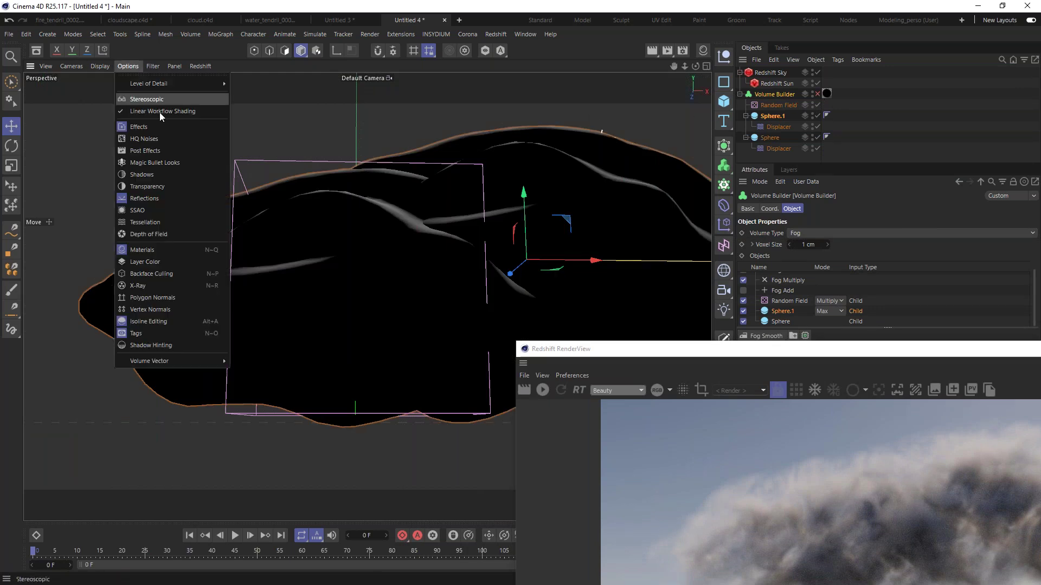
pyautogui.click(144, 251)
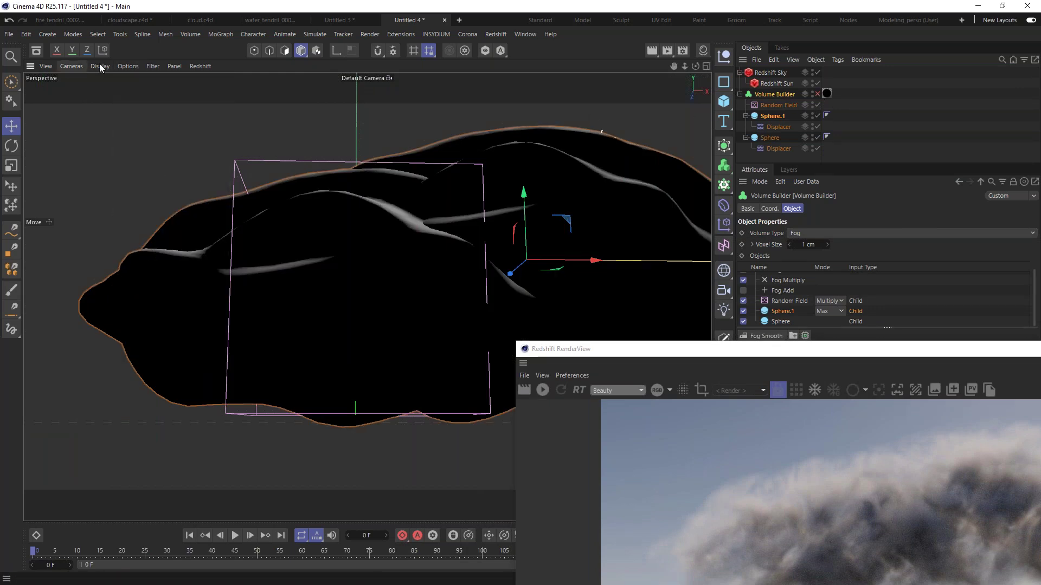
pyautogui.click(100, 65)
pyautogui.click(125, 107)
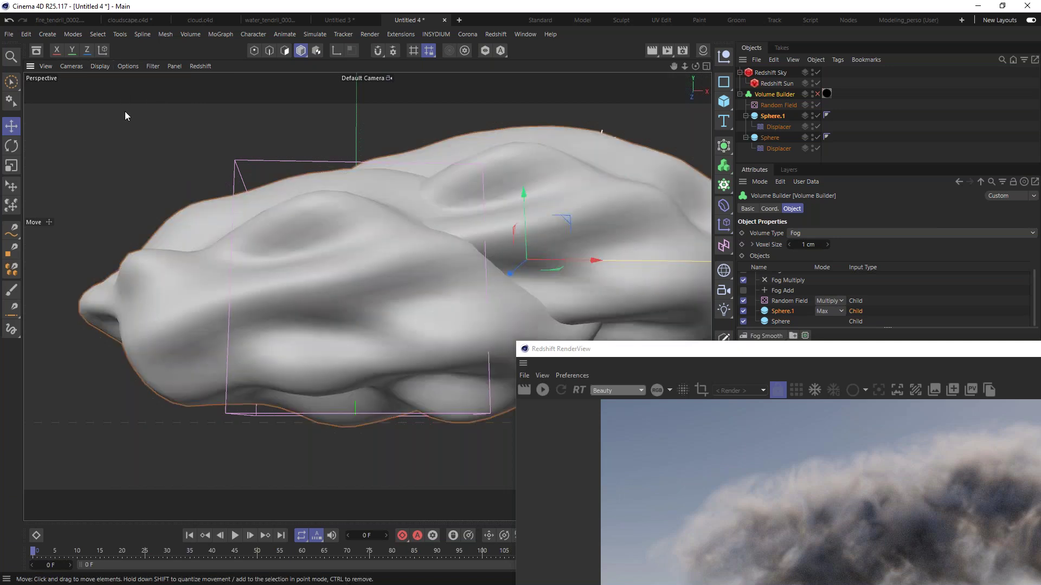
# Move Sphere.1 above the original sphere and set its X scale to 1.28
pyautogui.click(772, 116)
pyautogui.moveTo(568, 219); pyautogui.dragTo(455, 169)
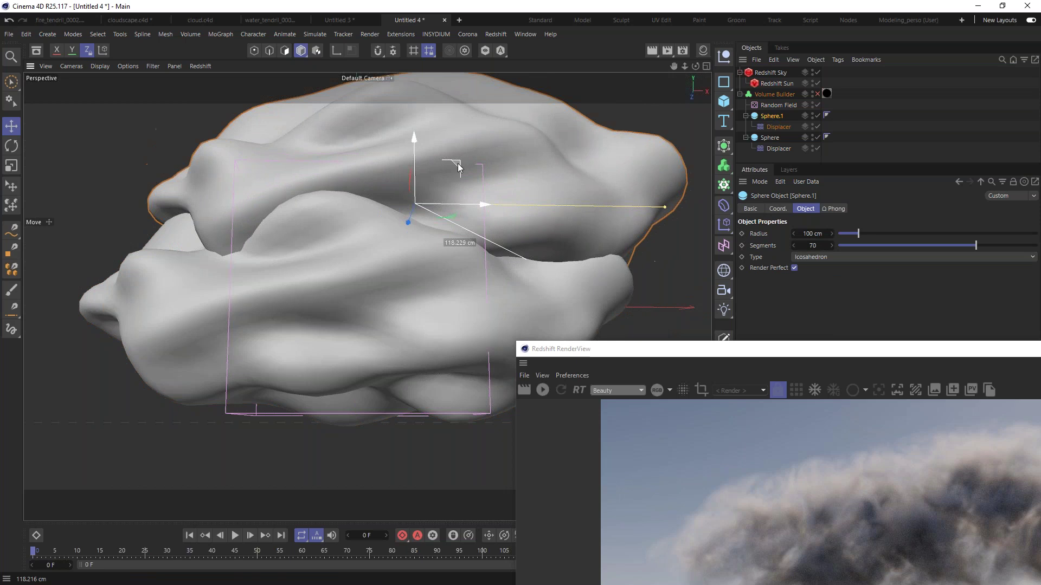
pyautogui.click(779, 209)
pyautogui.moveTo(930, 234); pyautogui.dragTo(869, 233)
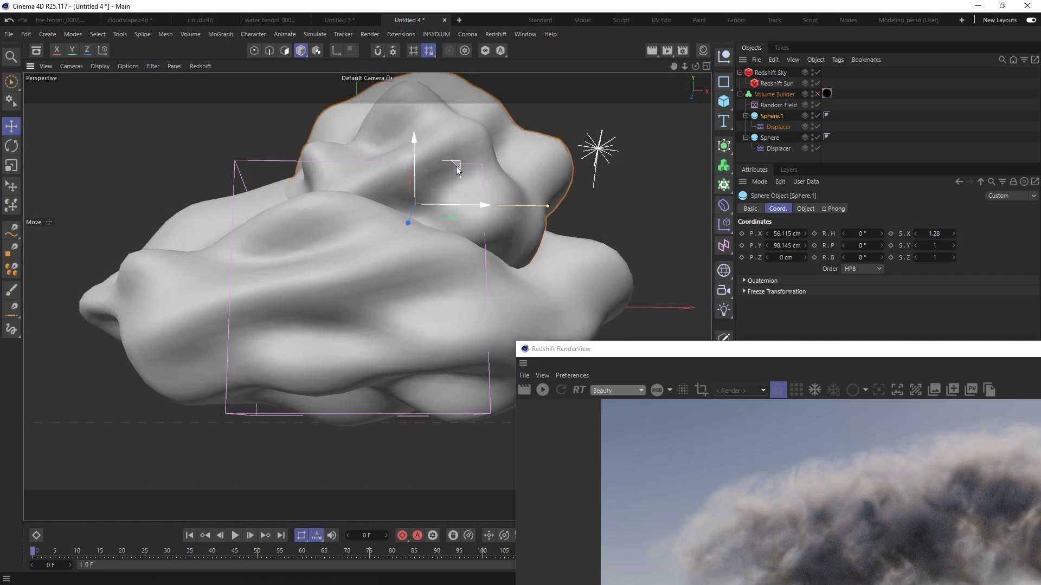
# Reposition Sphere.1 to about X 29 cm, Y 122 cm and set its Y scale to 1.31
pyautogui.moveTo(455, 166); pyautogui.dragTo(428, 173)
pyautogui.scroll(-5, 405, 213)
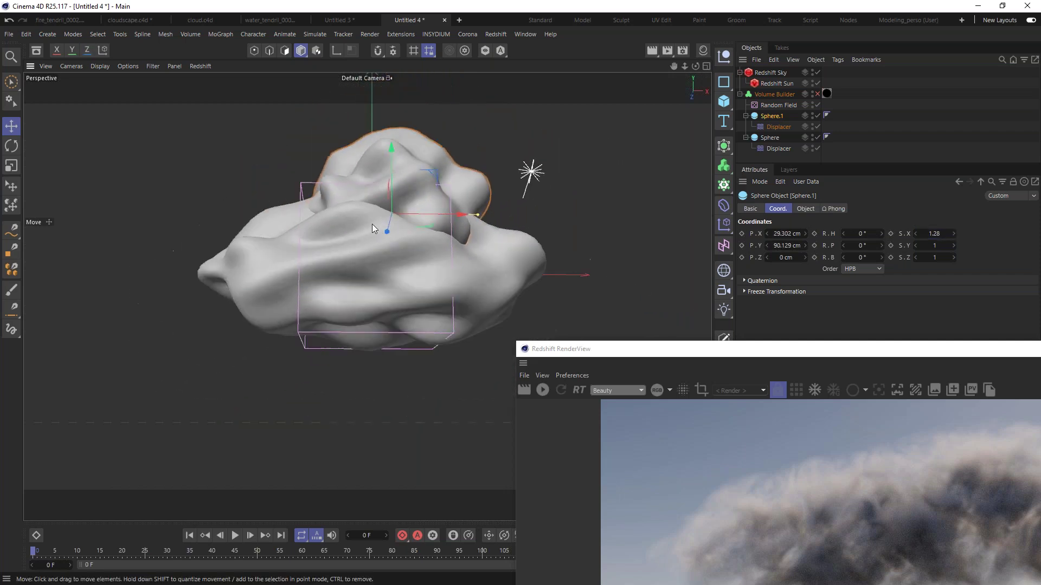
pyautogui.moveTo(377, 200); pyautogui.dragTo(367, 177)
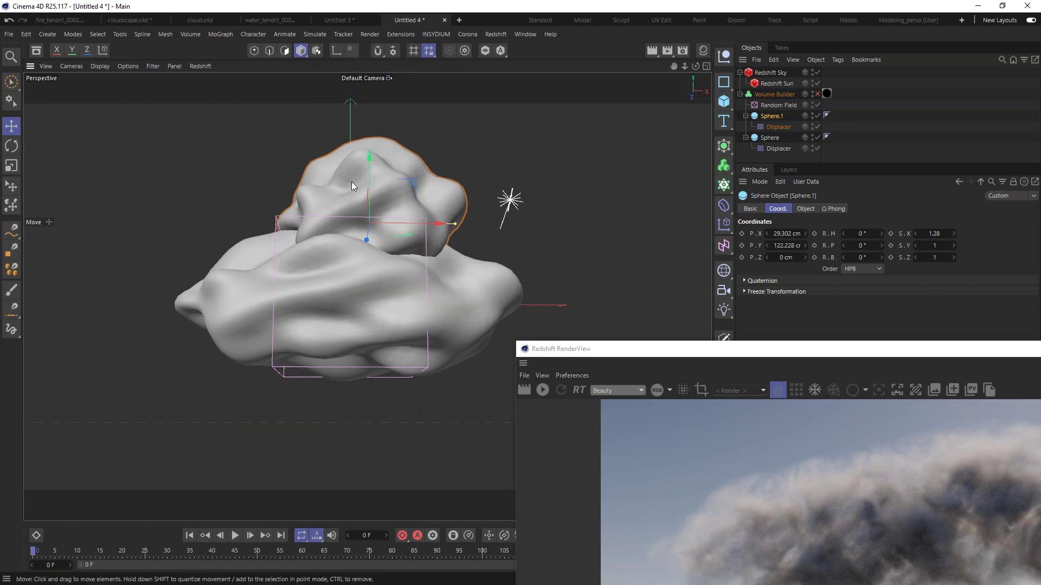
pyautogui.moveTo(938, 246); pyautogui.dragTo(958, 244)
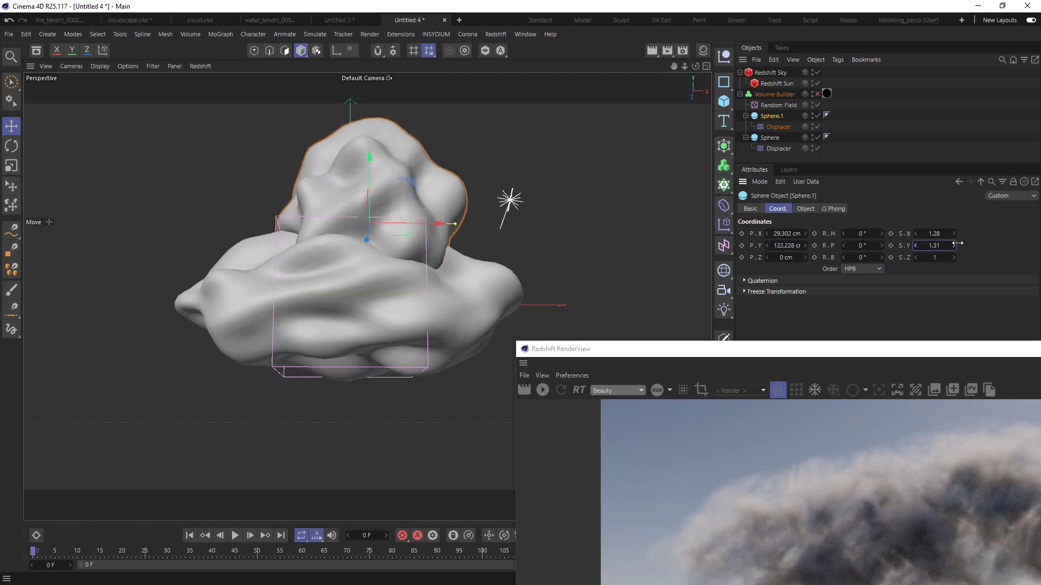
# Set the Height of Sphere.1's Displacer to 23 cm
pyautogui.click(779, 126)
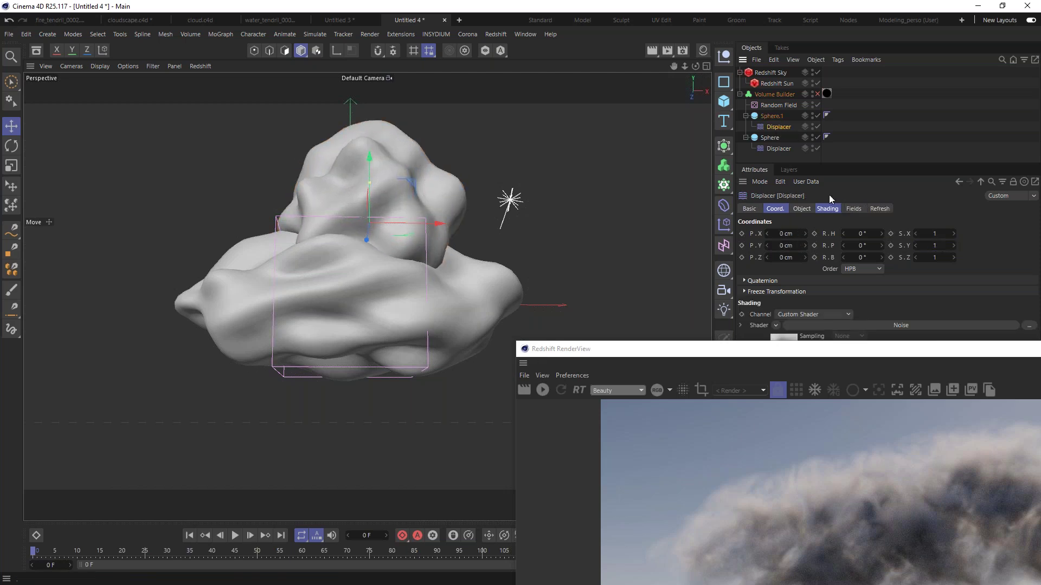
pyautogui.moveTo(875, 350); pyautogui.dragTo(301, 249)
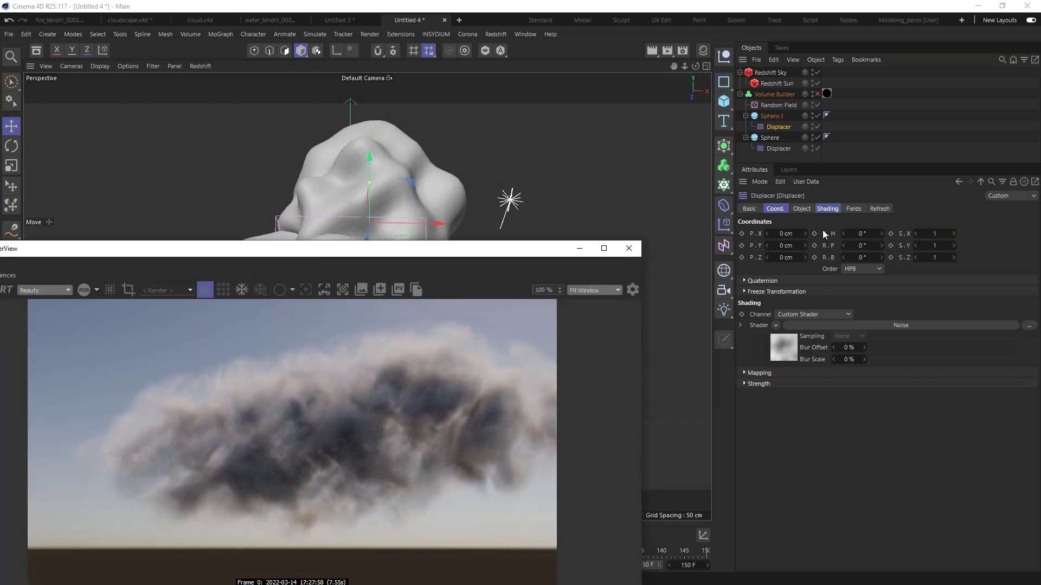
pyautogui.click(802, 209)
pyautogui.moveTo(819, 260); pyautogui.dragTo(787, 260)
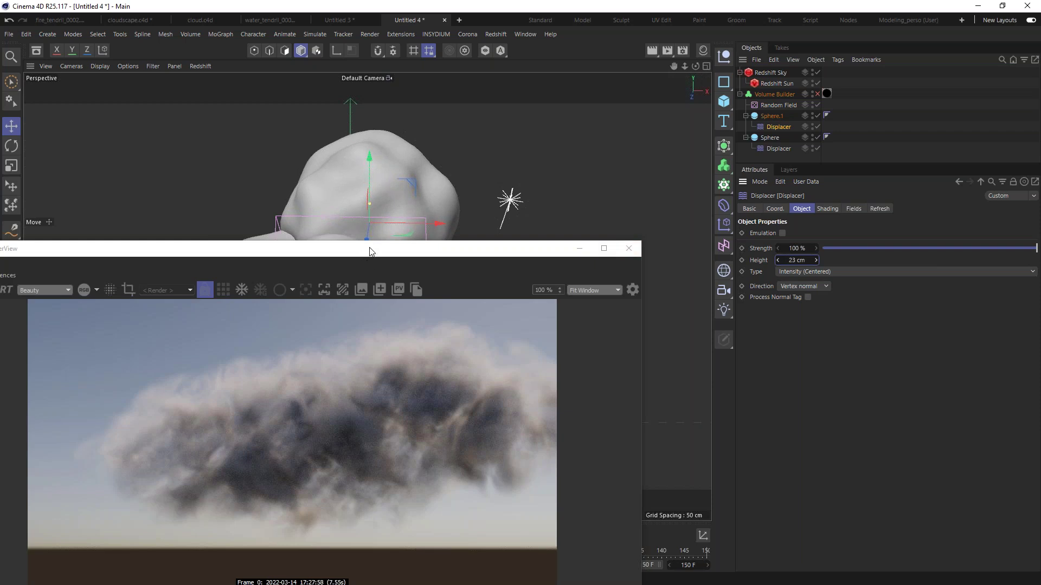
# Enable the Volume Builder again, run the live render to check the two-sphere cloud, and stop it
pyautogui.moveTo(365, 249); pyautogui.dragTo(868, 295)
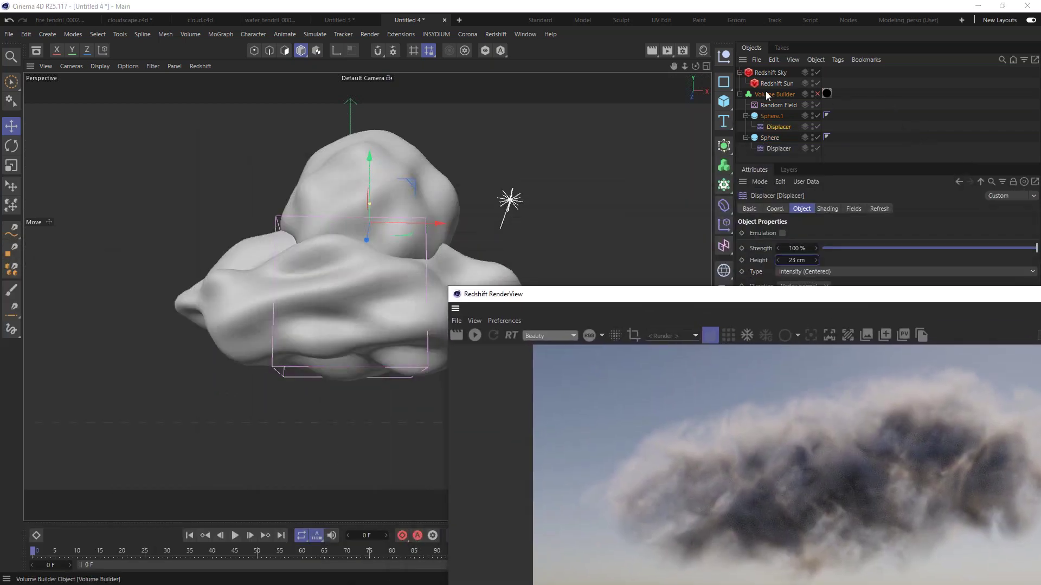
pyautogui.click(818, 94)
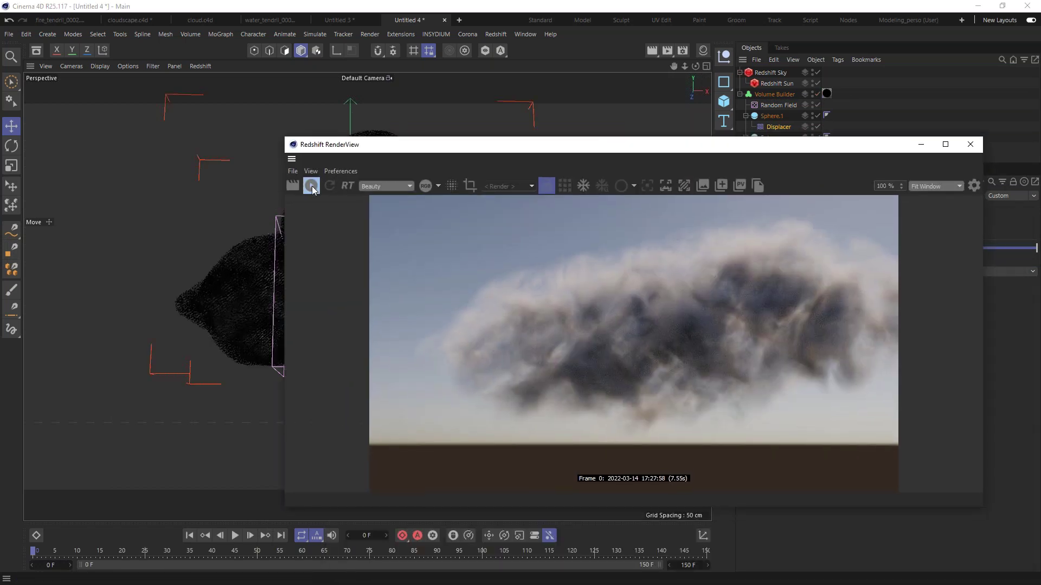
pyautogui.click(311, 186)
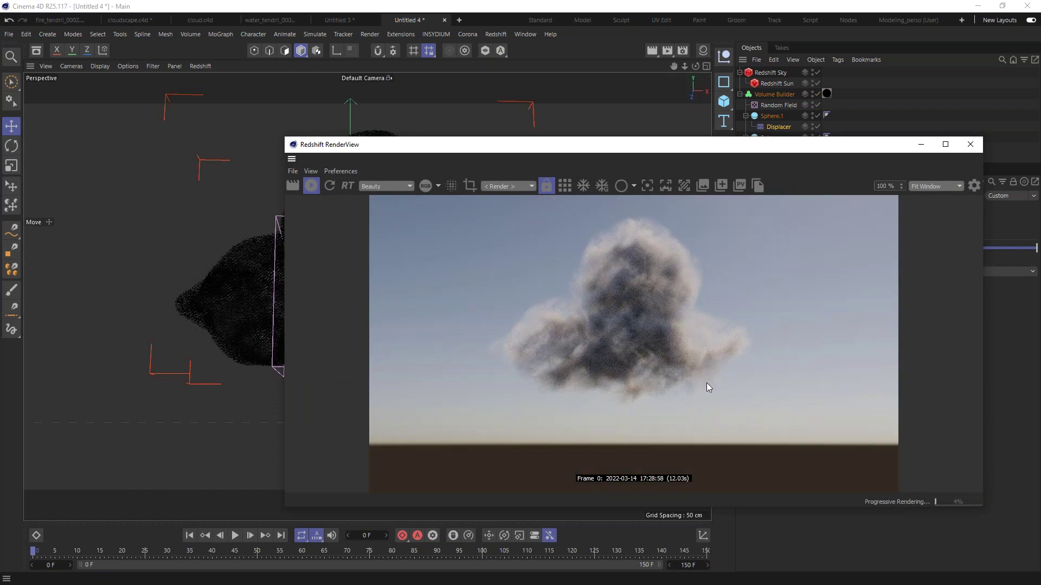
pyautogui.moveTo(547, 144); pyautogui.dragTo(775, 122)
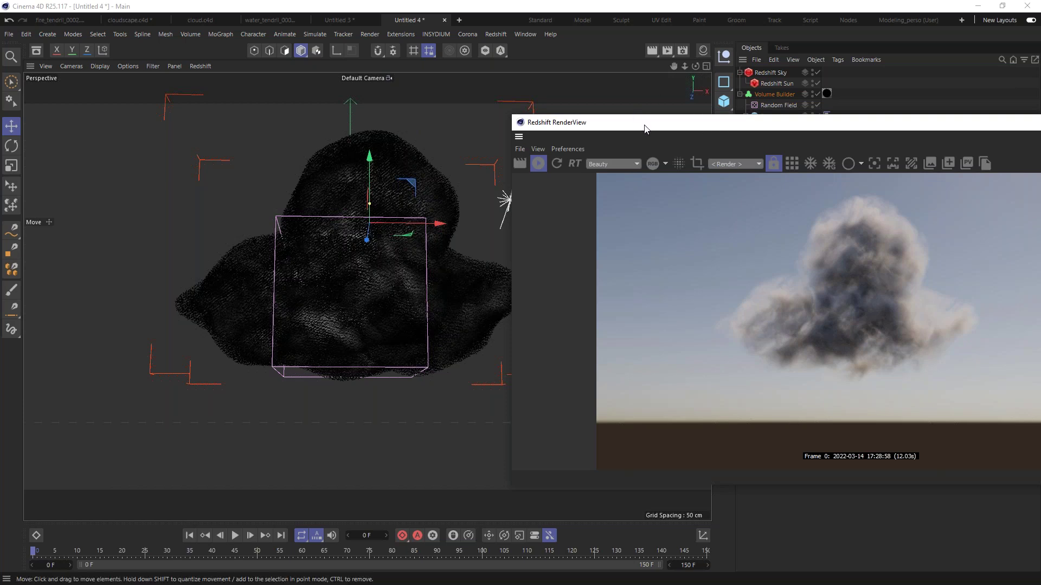
pyautogui.moveTo(645, 128); pyautogui.dragTo(300, 128)
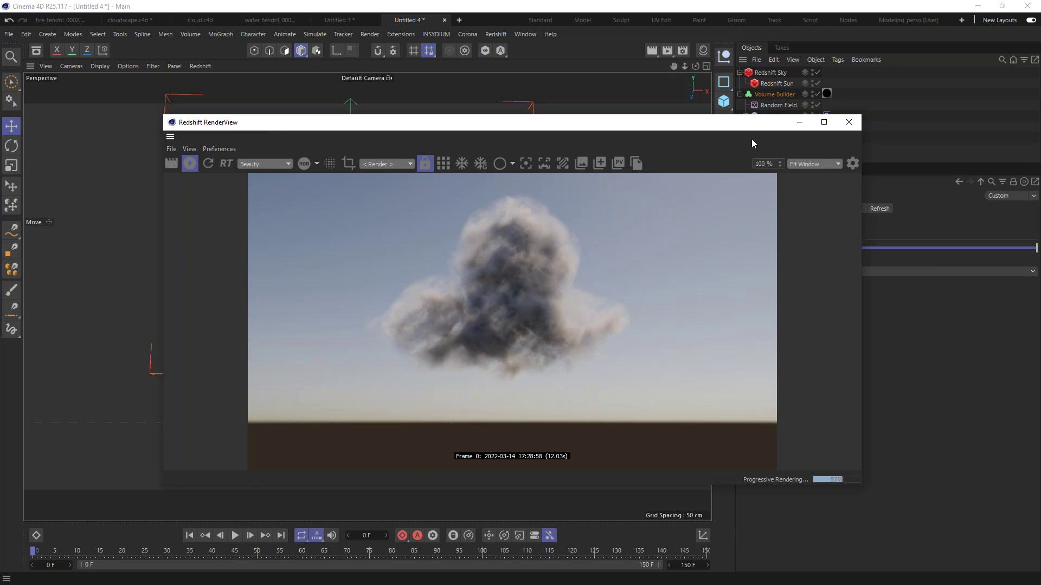
pyautogui.moveTo(674, 126); pyautogui.dragTo(505, 103)
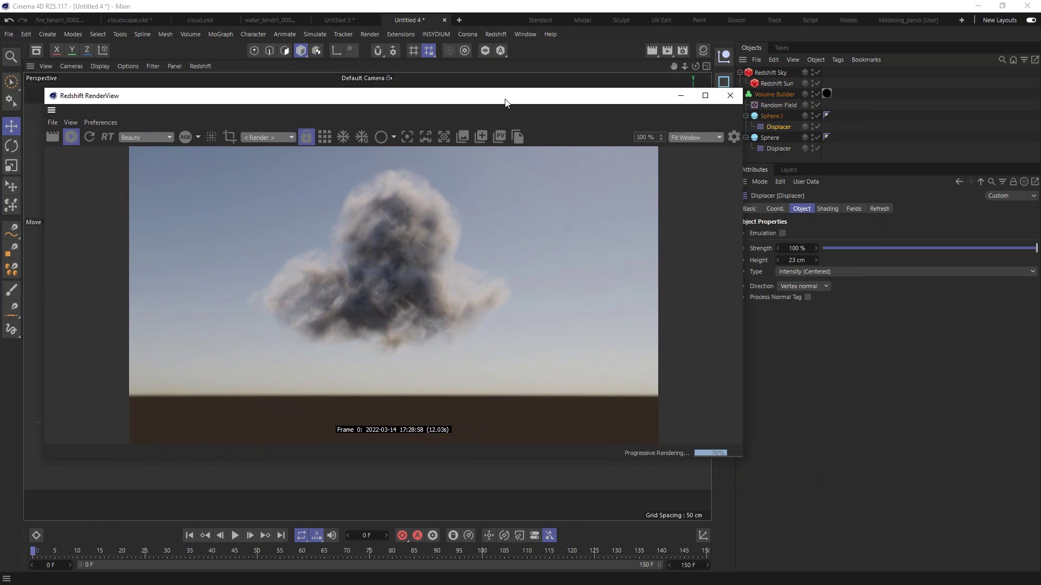
pyautogui.click(76, 137)
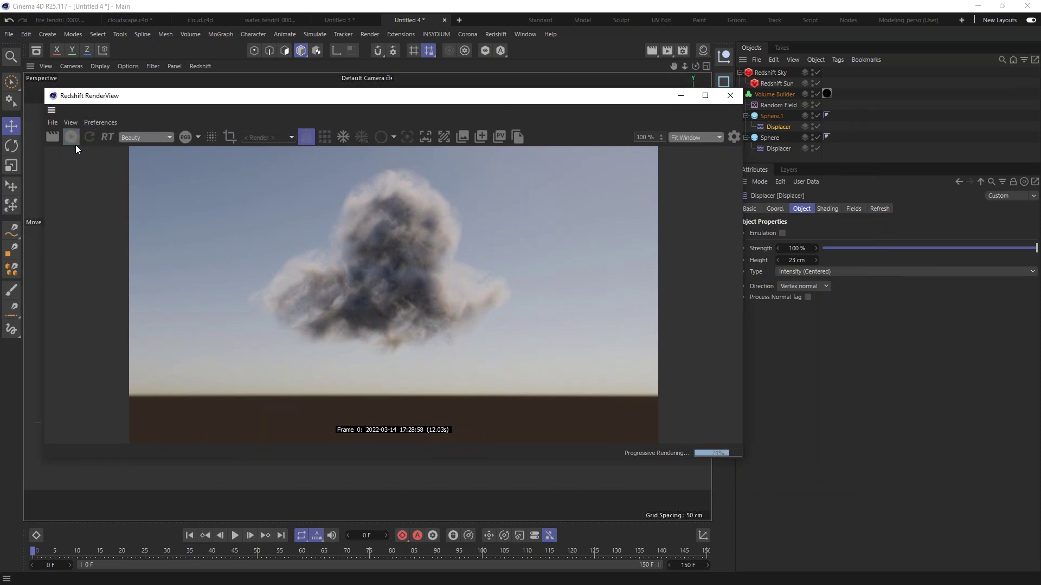
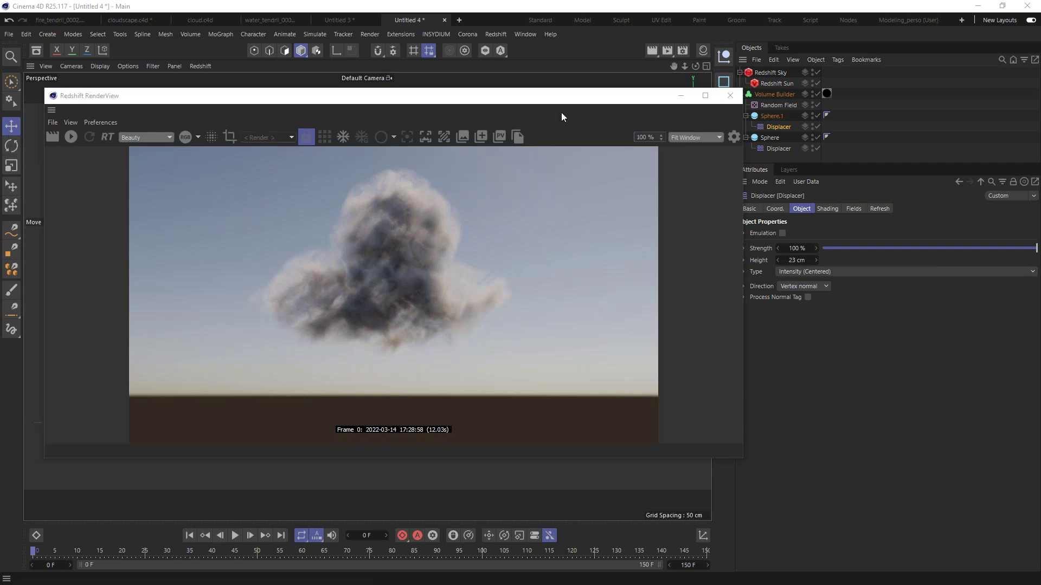
# Disable the Volume Builder, move the render window clear of the spheres, and open the noise shader of Sphere.1's Displacer
pyautogui.moveTo(574, 105); pyautogui.dragTo(572, 129)
pyautogui.moveTo(740, 205); pyautogui.dragTo(614, 205)
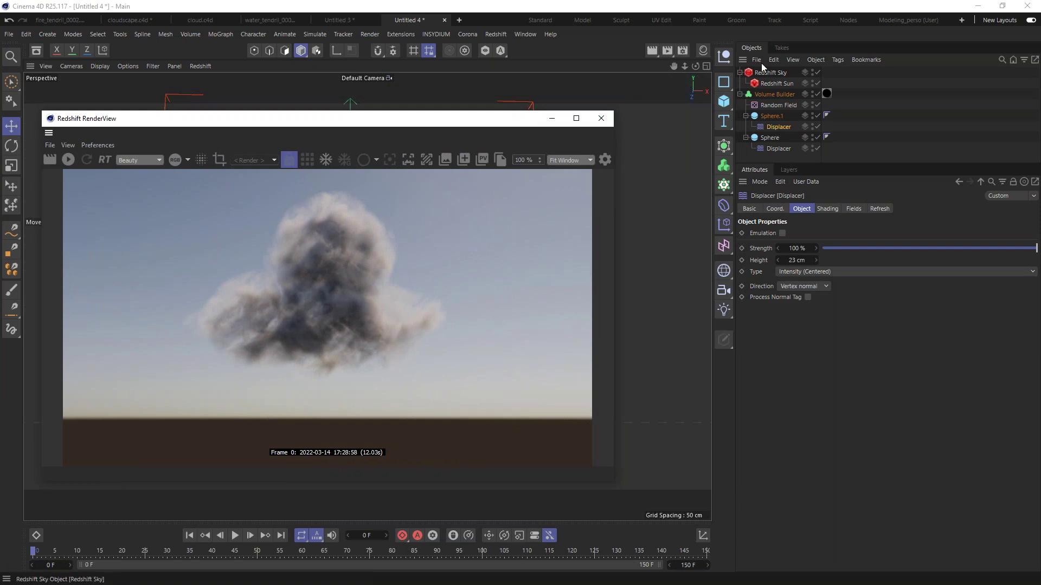
pyautogui.click(817, 94)
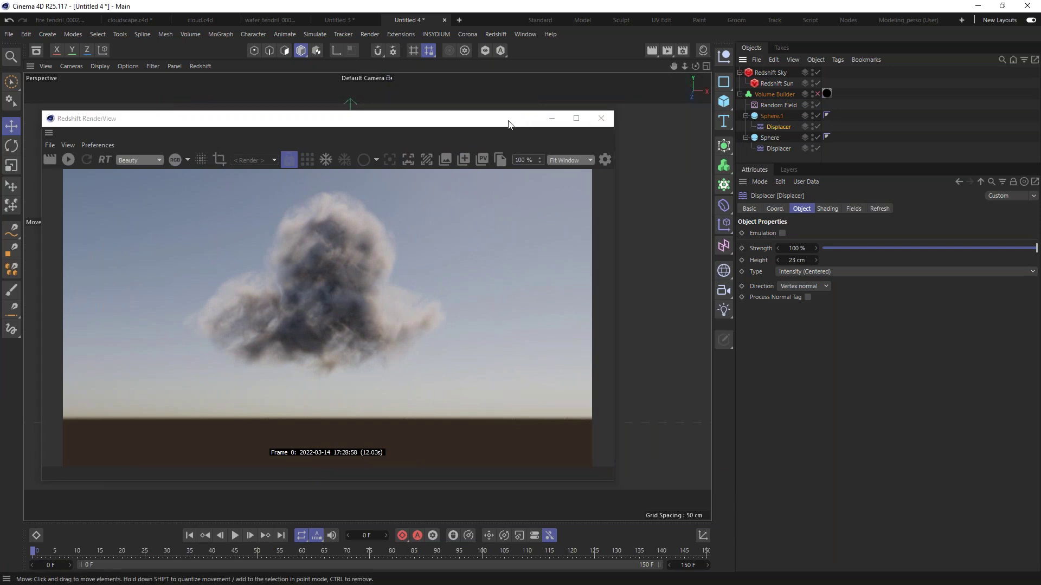
pyautogui.moveTo(489, 122); pyautogui.dragTo(486, 464)
pyautogui.click(778, 128)
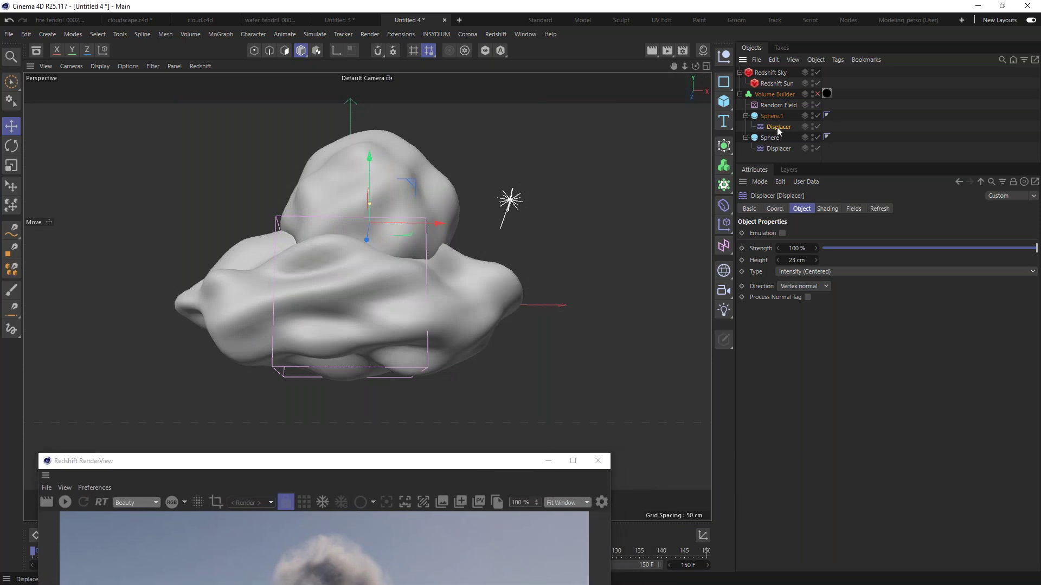
pyautogui.click(827, 209)
pyautogui.click(781, 269)
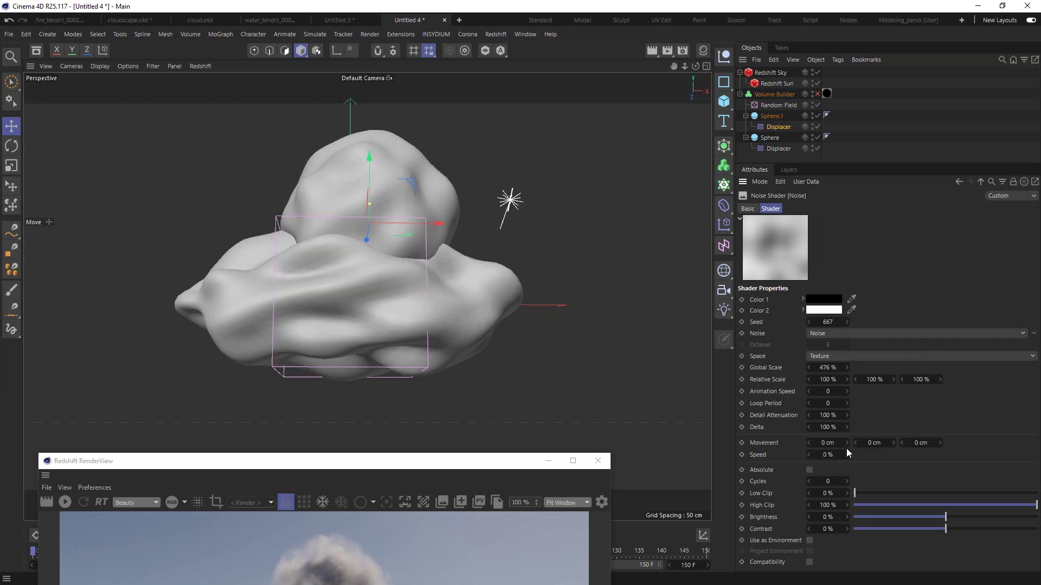
# Try a Speed of 8 % on the Displacer's noise, play the animation, and reset the Speed to 0 %
pyautogui.moveTo(829, 455); pyautogui.dragTo(719, 476)
pyautogui.moveTo(458, 468); pyautogui.dragTo(813, 554)
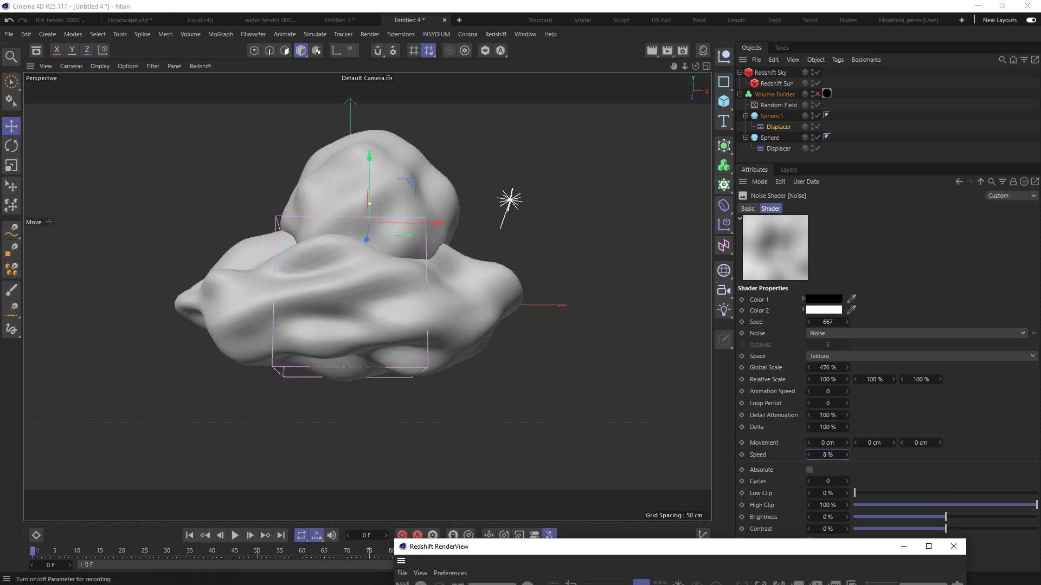
pyautogui.click(235, 536)
pyautogui.click(190, 536)
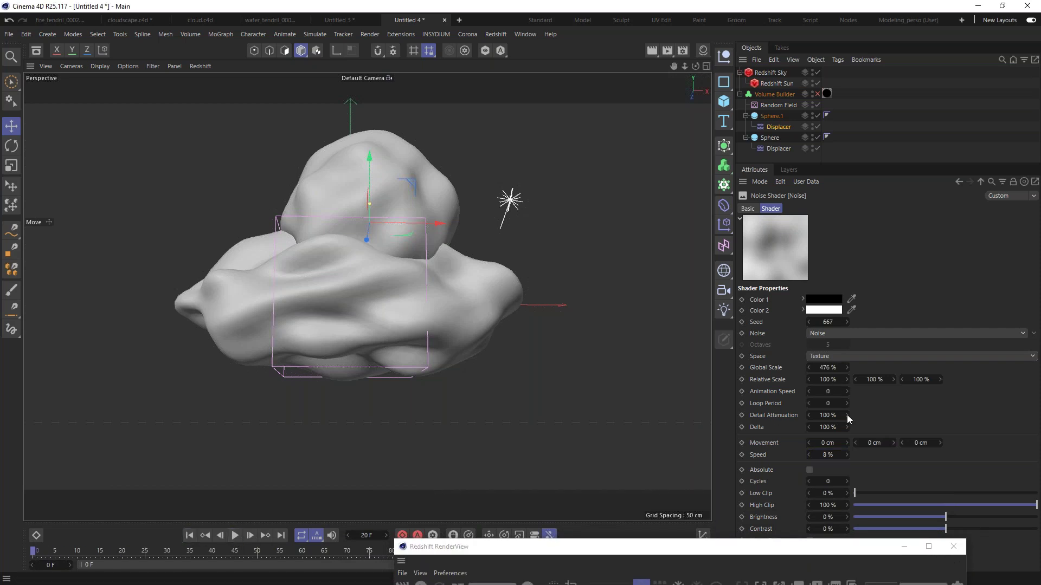
pyautogui.moveTo(848, 455); pyautogui.dragTo(810, 456)
# Set the Displacer noise's Animation Speed to 1.1 and play the animation briefly to check the moving displacement
pyautogui.click(820, 392)
pyautogui.write('1.1')
pyautogui.press('Return')
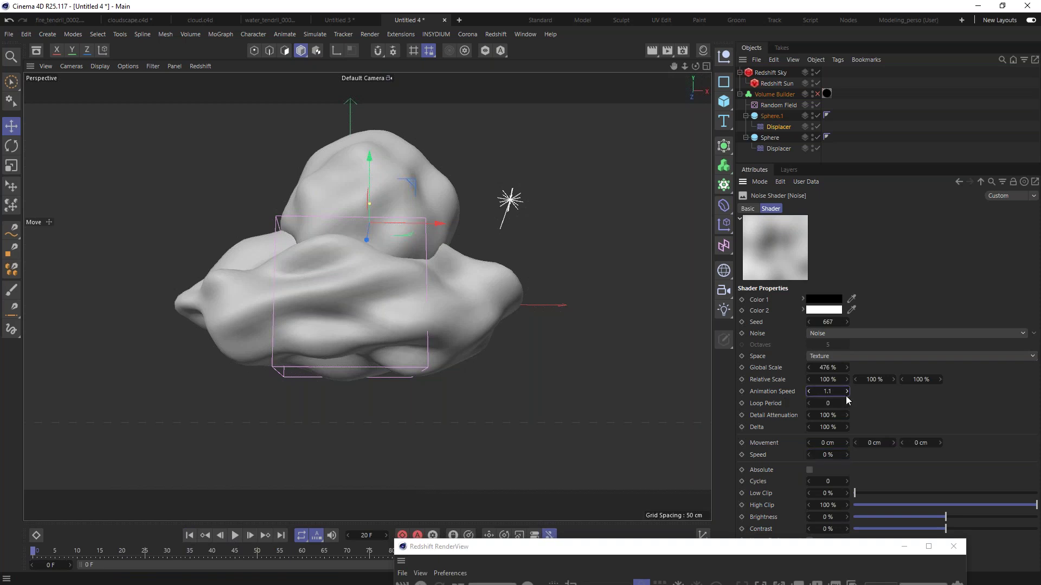
pyautogui.click(235, 537)
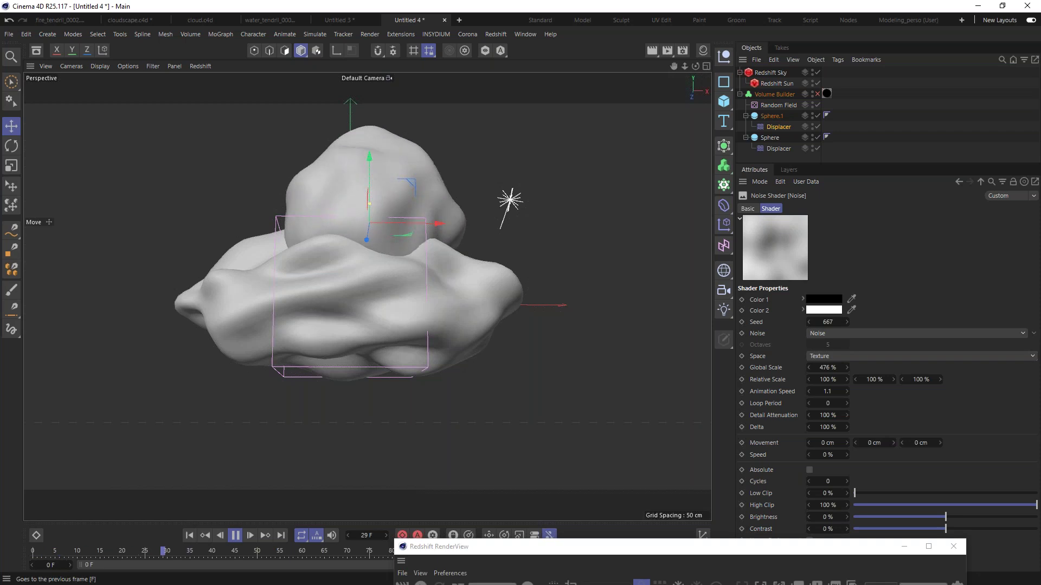
pyautogui.click(236, 535)
# Set the Random Field's Animation Speed to 3 %
pyautogui.moveTo(622, 549); pyautogui.dragTo(369, 384)
pyautogui.moveTo(417, 421); pyautogui.dragTo(283, 145)
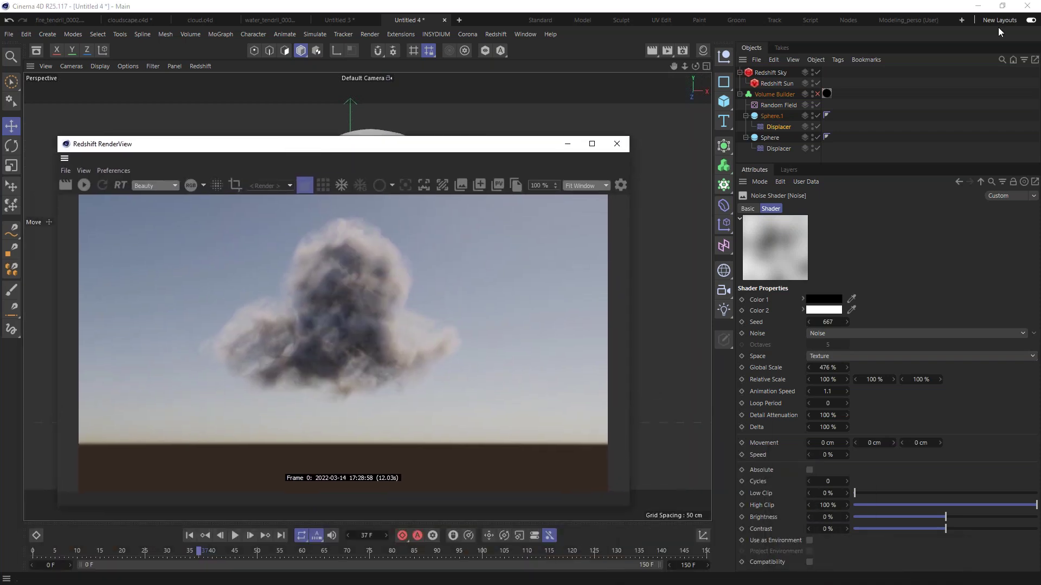
pyautogui.click(771, 105)
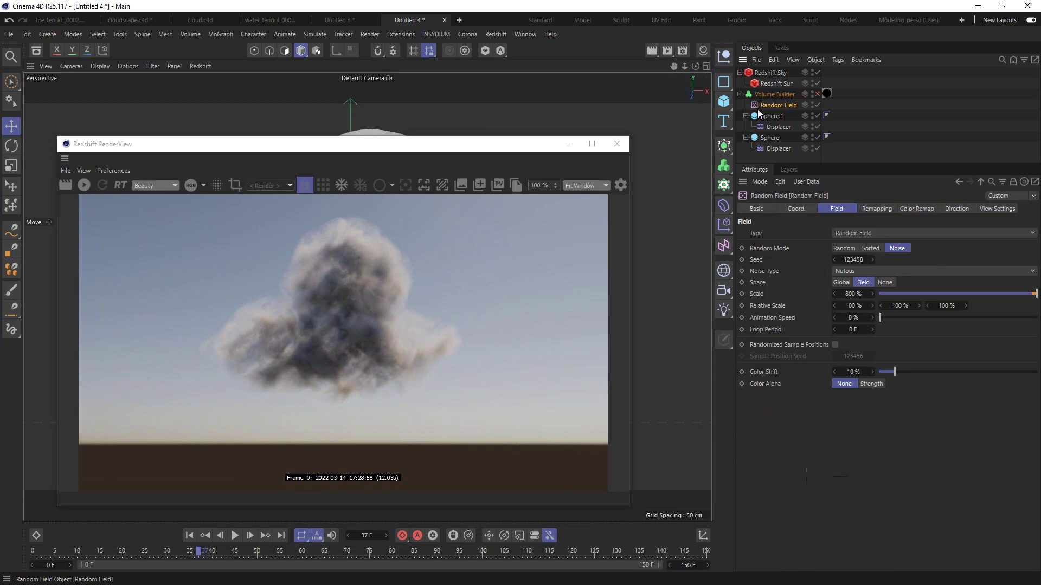
pyautogui.click(770, 319)
pyautogui.moveTo(861, 319); pyautogui.dragTo(866, 320)
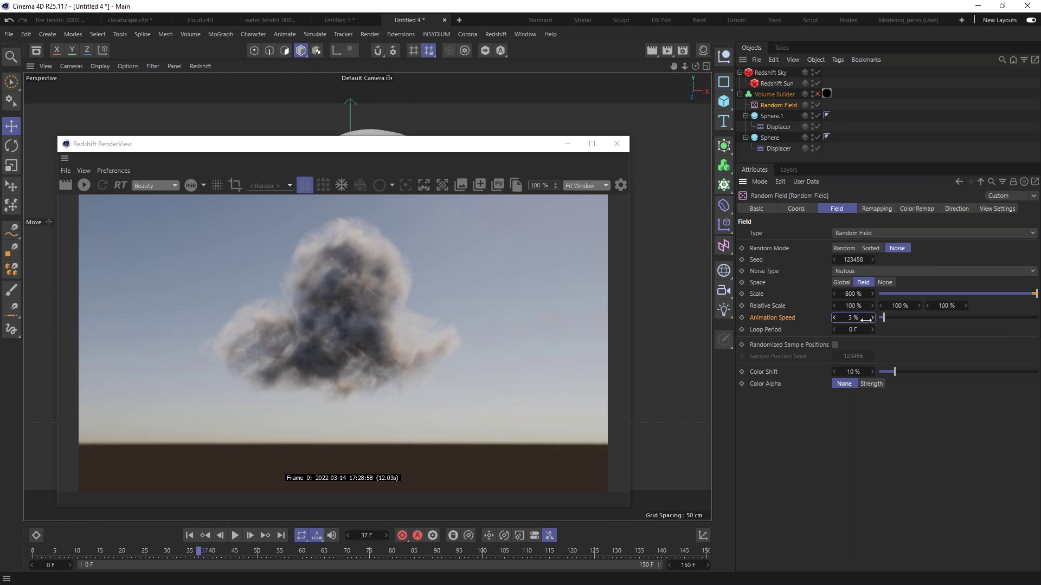
# Start the live render and enable the Volume Builder again
pyautogui.moveTo(340, 151); pyautogui.dragTo(837, 104)
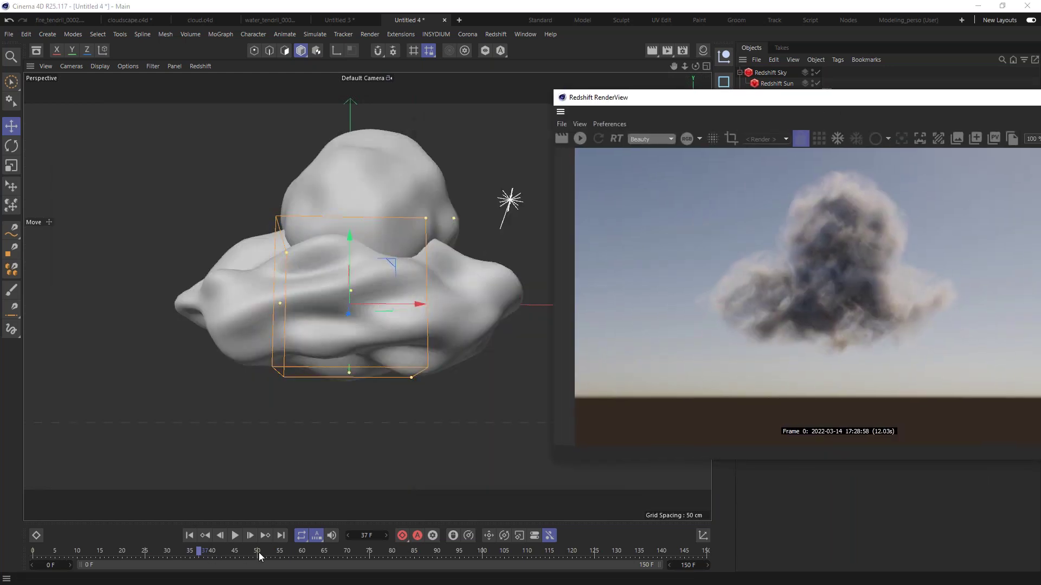
pyautogui.click(580, 139)
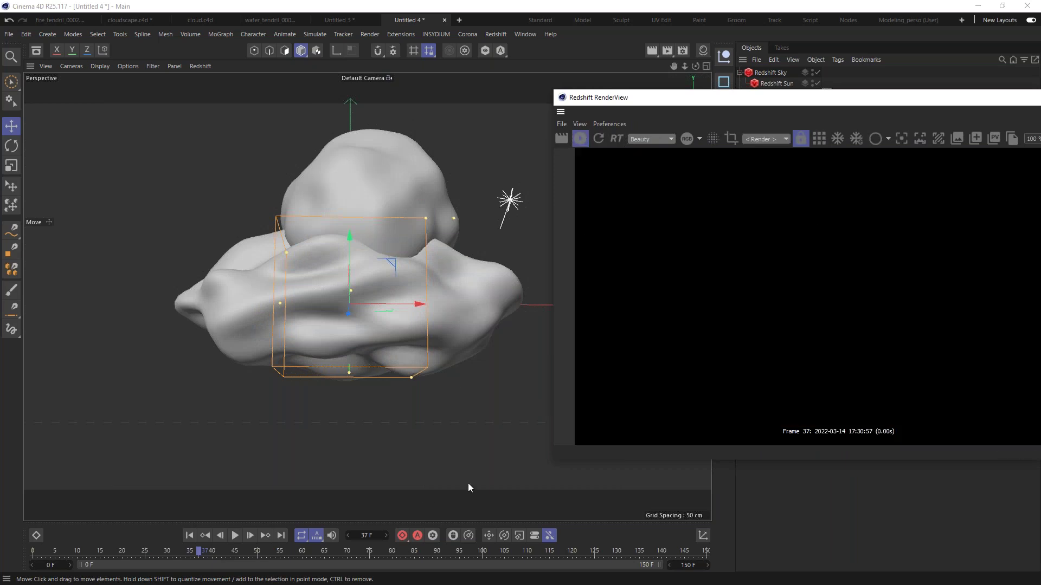
pyautogui.moveTo(864, 104); pyautogui.dragTo(403, 188)
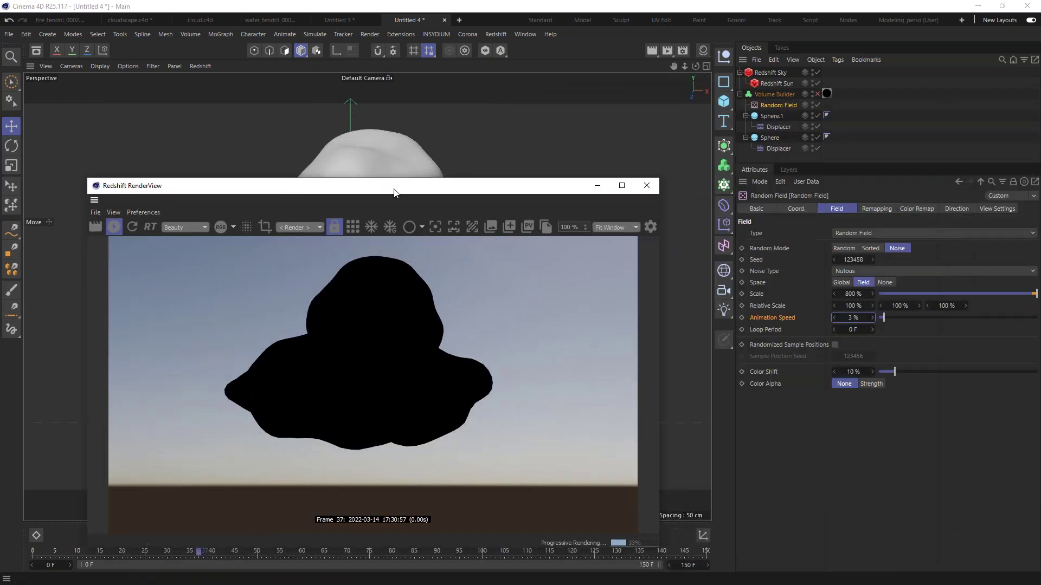
pyautogui.click(818, 94)
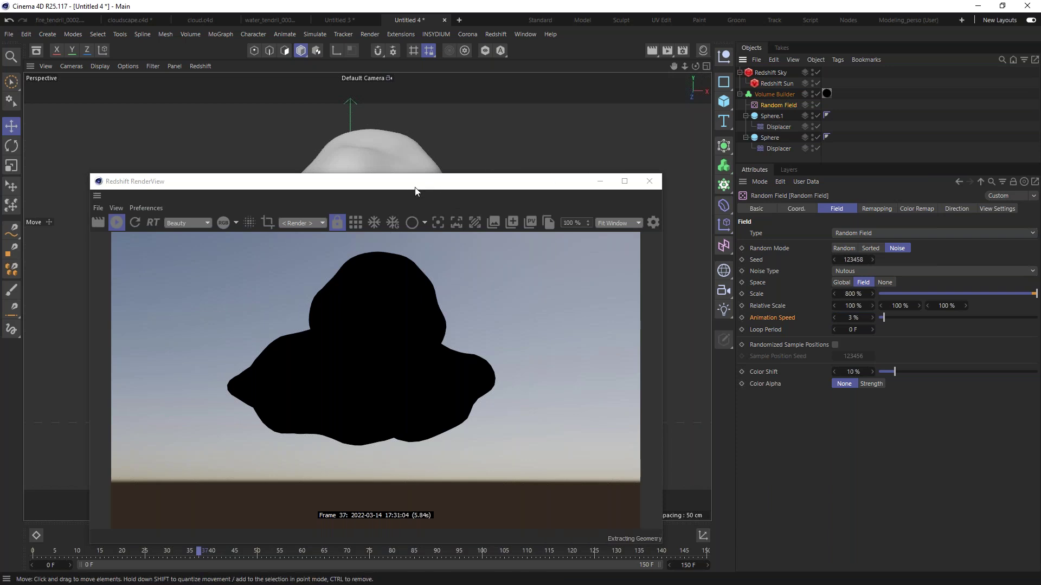
pyautogui.moveTo(403, 187); pyautogui.dragTo(665, 97)
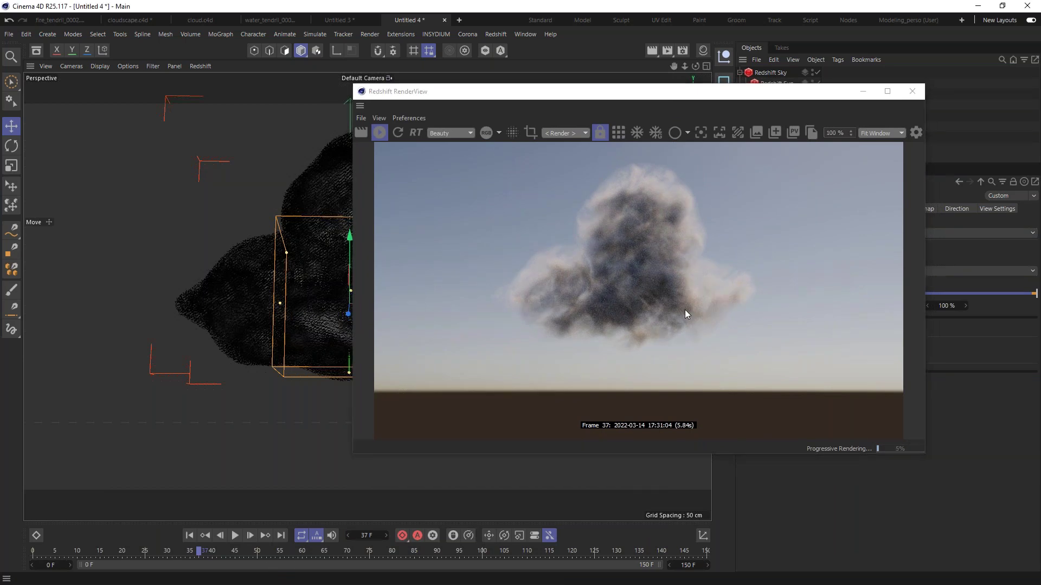
# Step through frames 58, 82 and 131 to compare the animated cloud in the live render
pyautogui.click(293, 551)
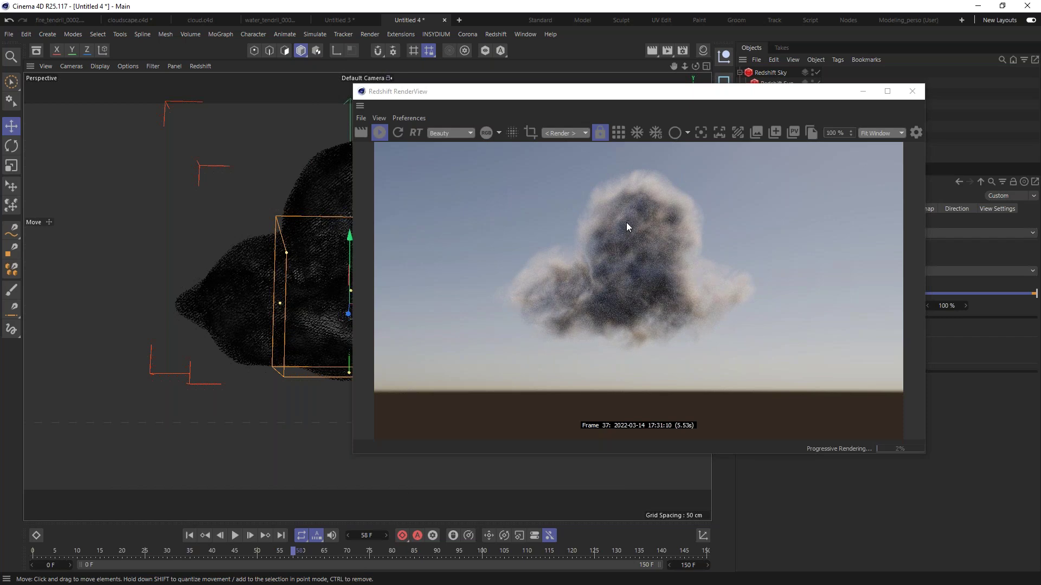
pyautogui.click(397, 551)
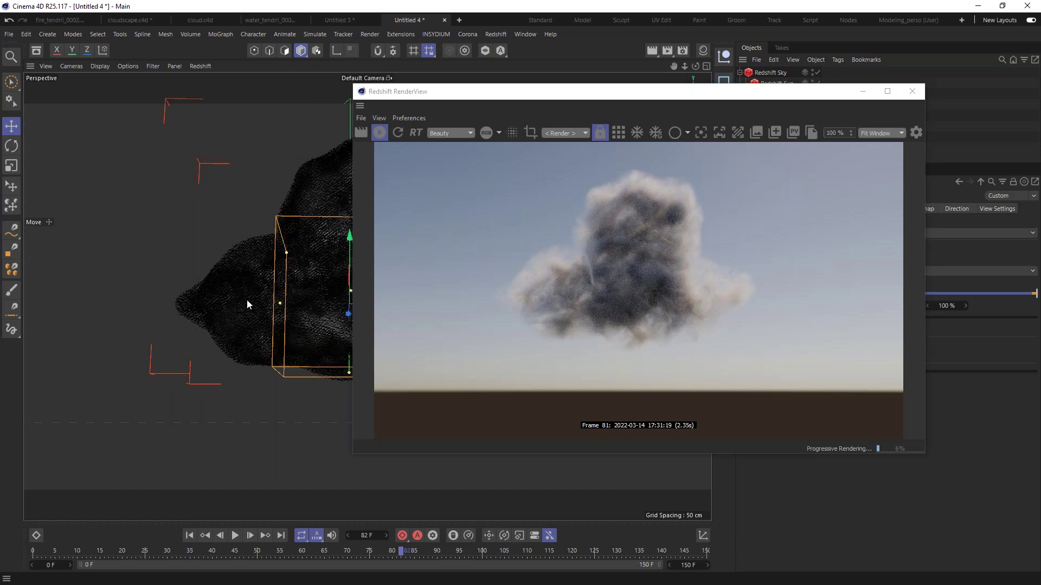
pyautogui.moveTo(725, 100); pyautogui.dragTo(856, 316)
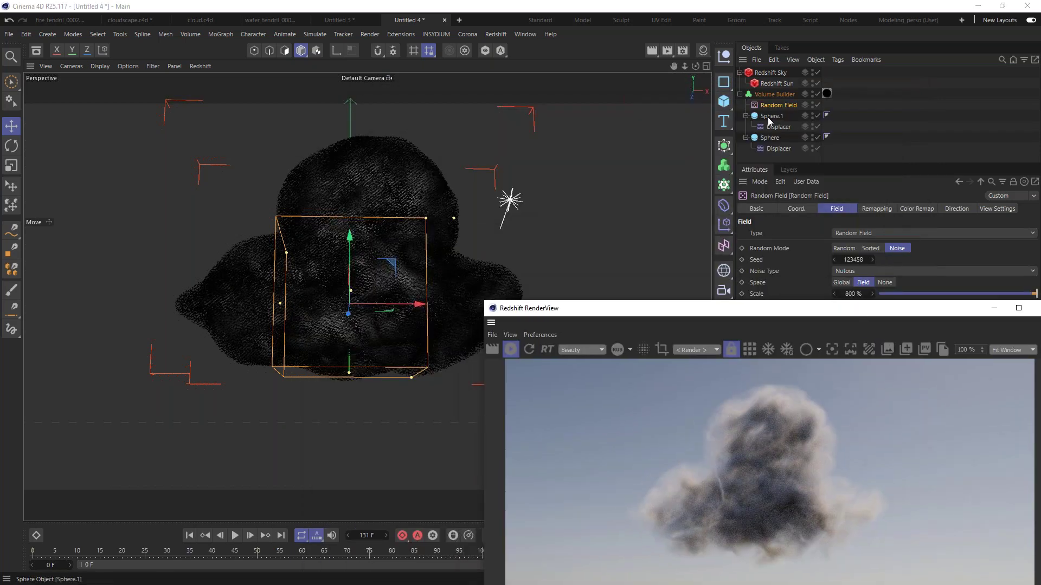
pyautogui.moveTo(737, 308); pyautogui.dragTo(301, 94)
# Set the Multiply value of the Volume Builder's Fog Multiply filter to 0.5
pyautogui.click(775, 94)
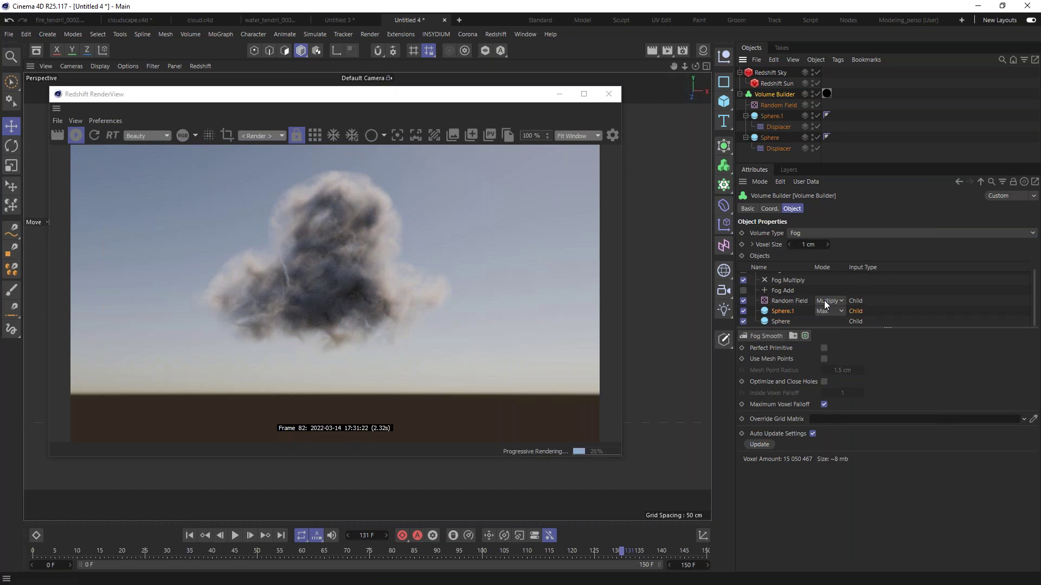
pyautogui.click(785, 281)
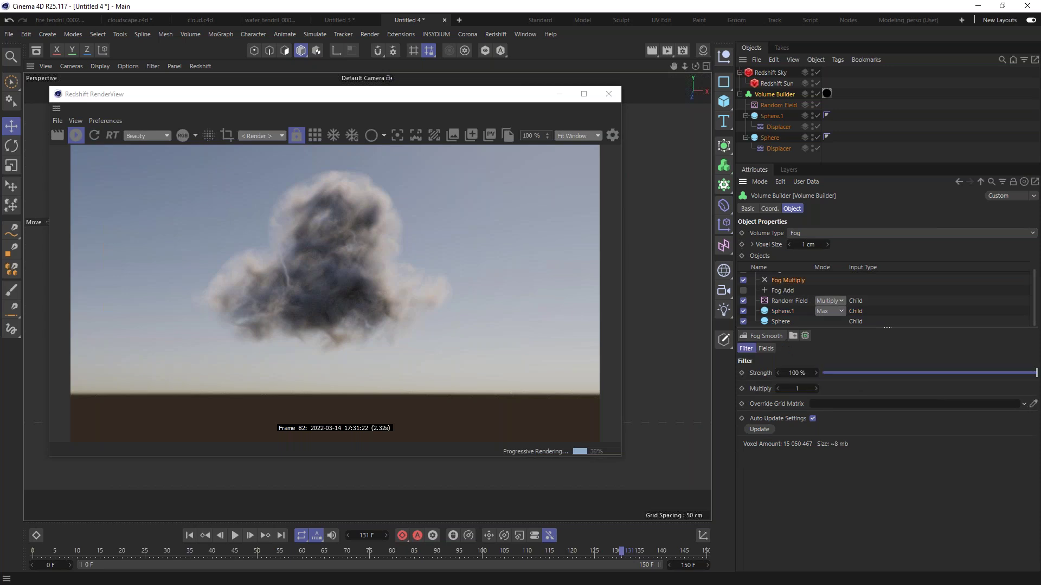
pyautogui.click(806, 389)
pyautogui.write('0.5')
pyautogui.press('Return')
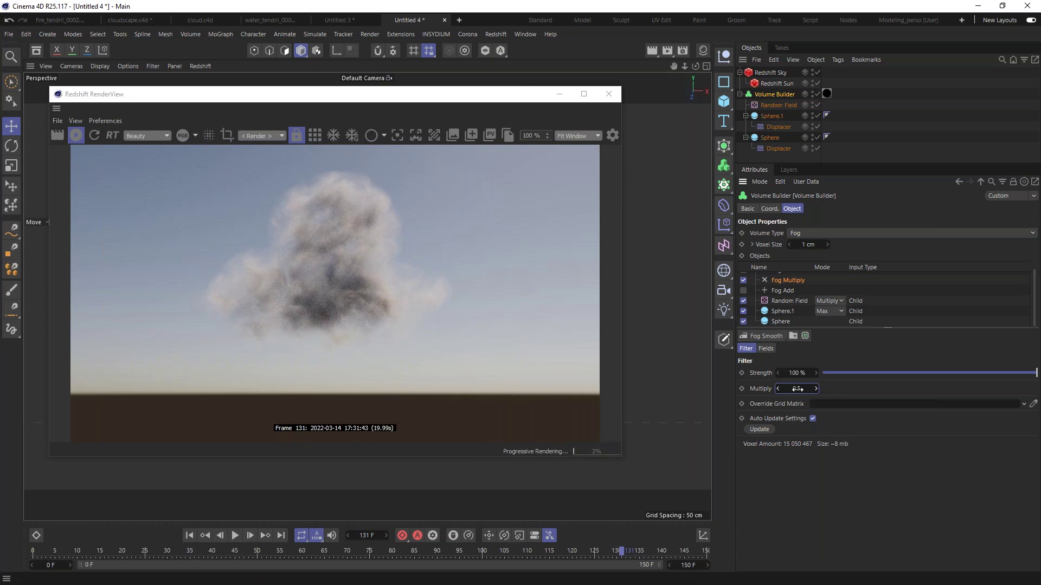
# Try Multiply values of -0.81, 0 and 1 on the Fog Multiply filter to compare the cloud density
pyautogui.moveTo(793, 392); pyautogui.dragTo(662, 362)
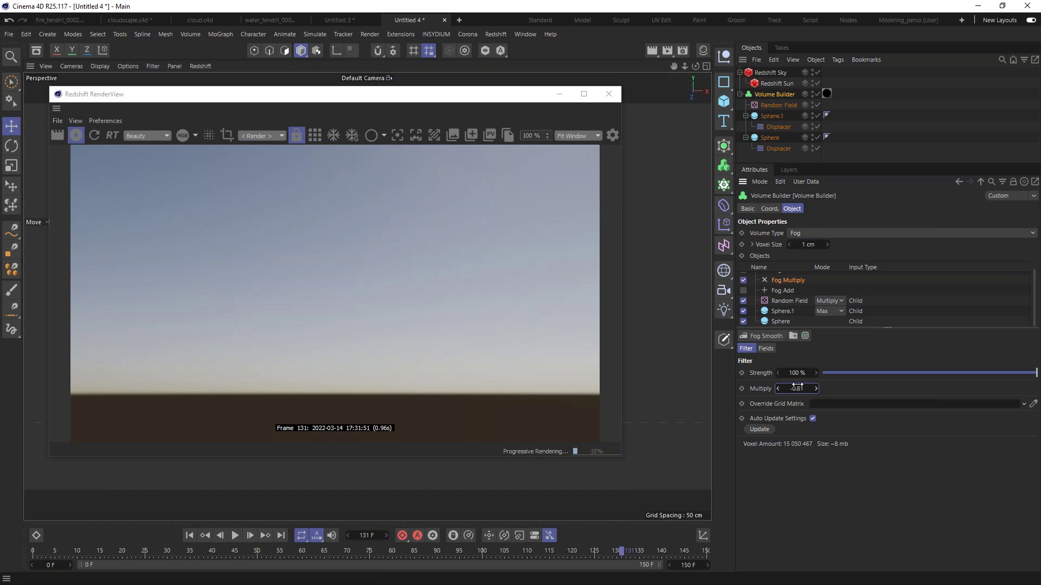
pyautogui.click(800, 388)
pyautogui.write('0')
pyautogui.press('Return')
pyautogui.click(799, 388)
pyautogui.write('1')
pyautogui.press('Return')
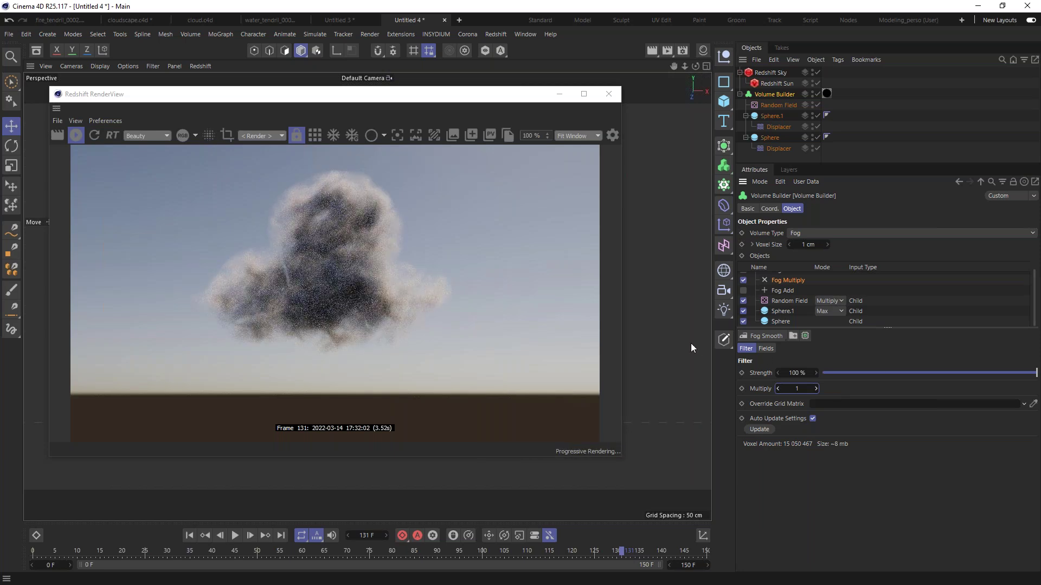
# Return the Fog Multiply filter's Multiply value to 0.5 and stop the live render
pyautogui.click(795, 389)
pyautogui.write('.5')
pyautogui.press('Return')
pyautogui.moveTo(388, 94); pyautogui.dragTo(741, 124)
pyautogui.click(429, 165)
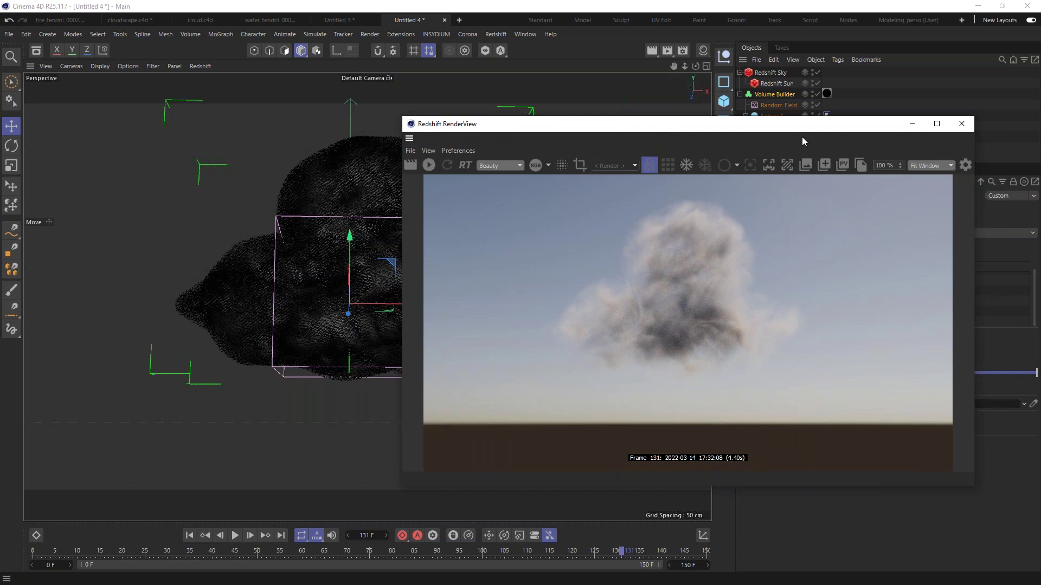
# Restart the live render and open the RS Volume material assigned to the Volume Builder
pyautogui.moveTo(798, 130); pyautogui.dragTo(637, 116)
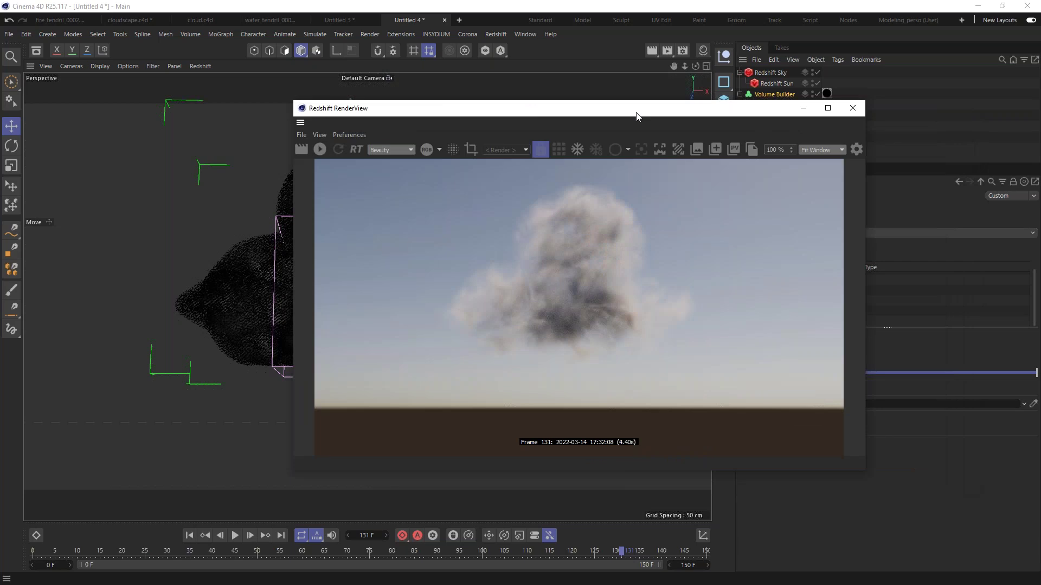
pyautogui.click(321, 149)
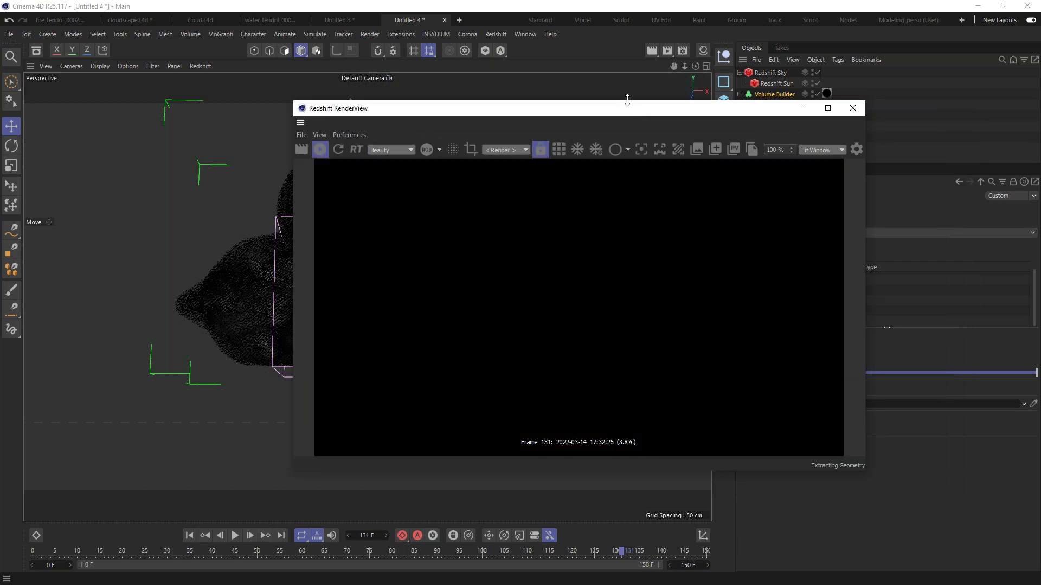
pyautogui.moveTo(605, 117); pyautogui.dragTo(330, 107)
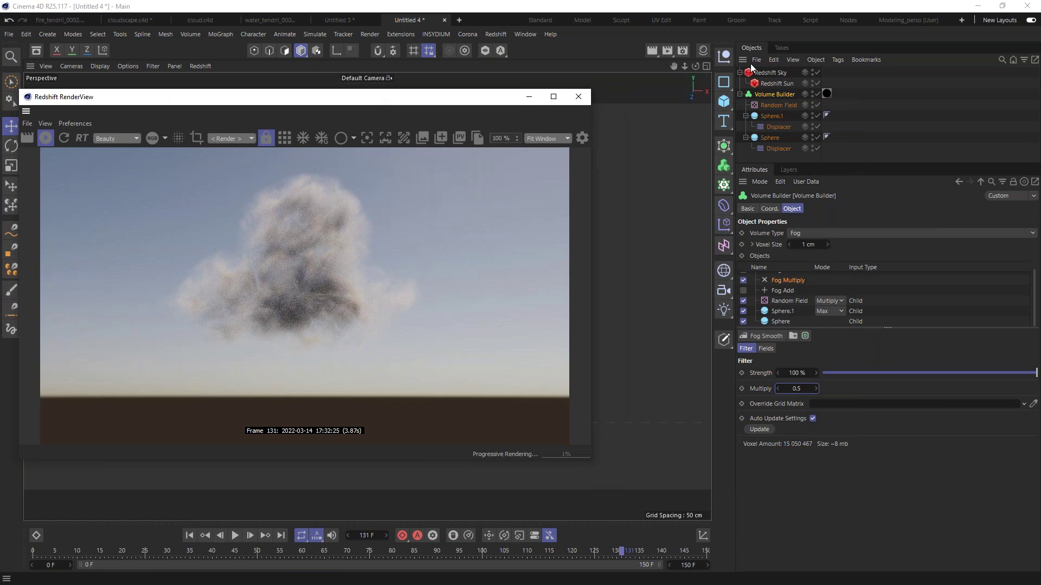
pyautogui.click(826, 94)
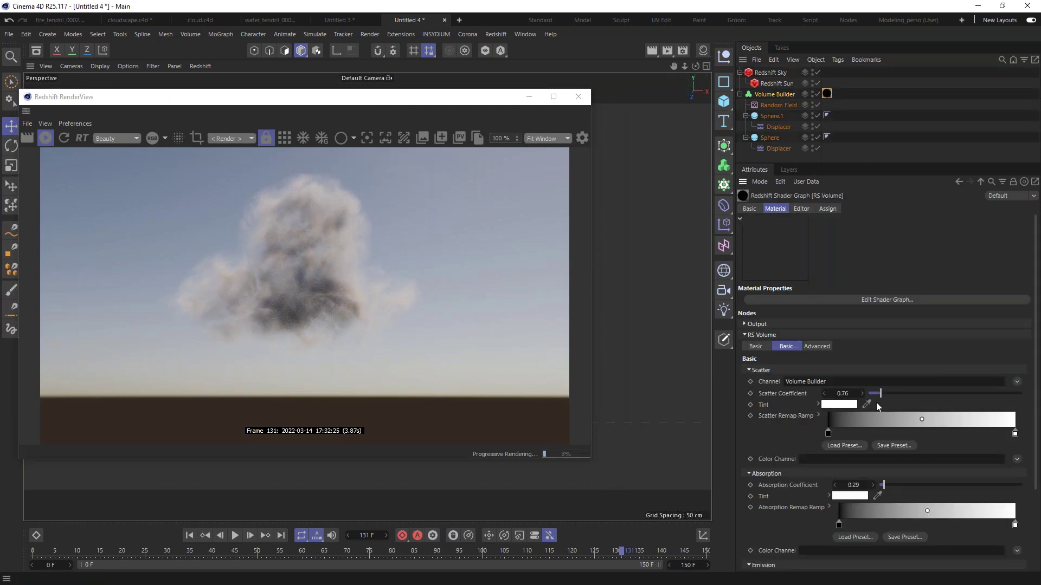
pyautogui.moveTo(376, 97); pyautogui.dragTo(390, 79)
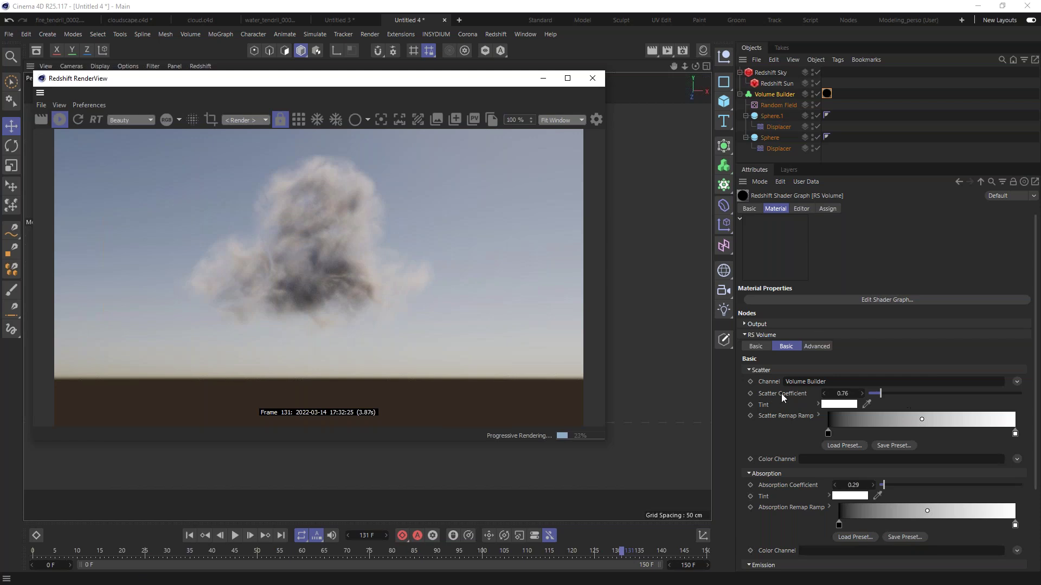
# Try Scatter Coefficients of 4.2 and 4.92 on the volume material, and settle on 1.01
pyautogui.click(855, 393)
pyautogui.moveTo(856, 394); pyautogui.dragTo(1035, 394)
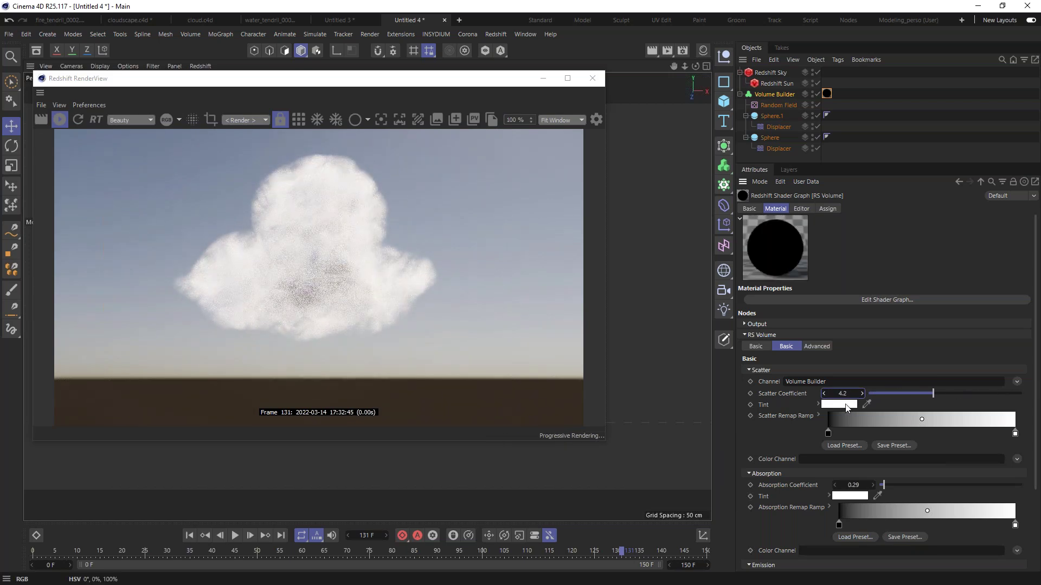
pyautogui.moveTo(848, 393); pyautogui.dragTo(890, 393)
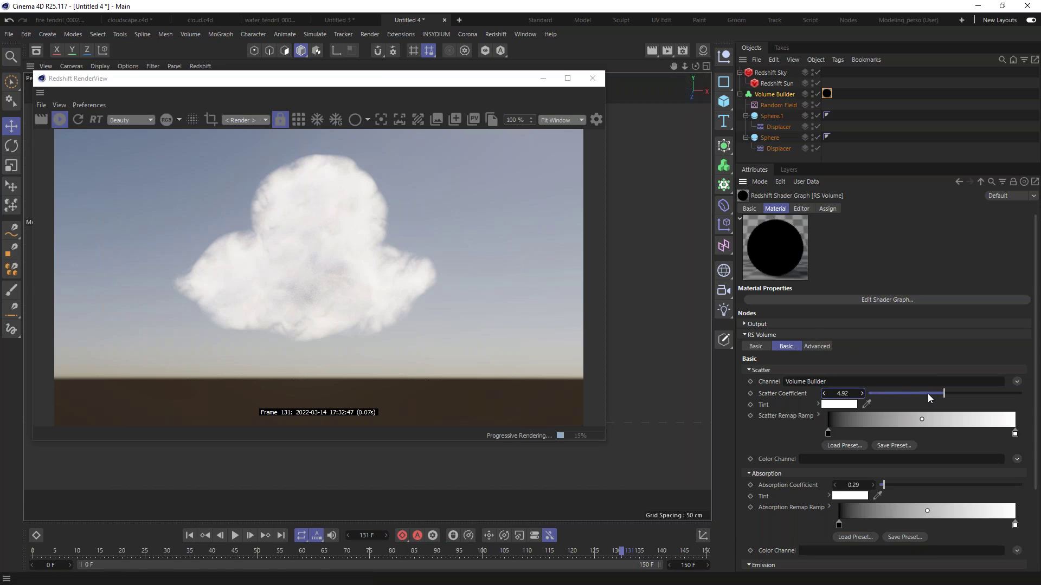
pyautogui.moveTo(932, 394); pyautogui.dragTo(884, 399)
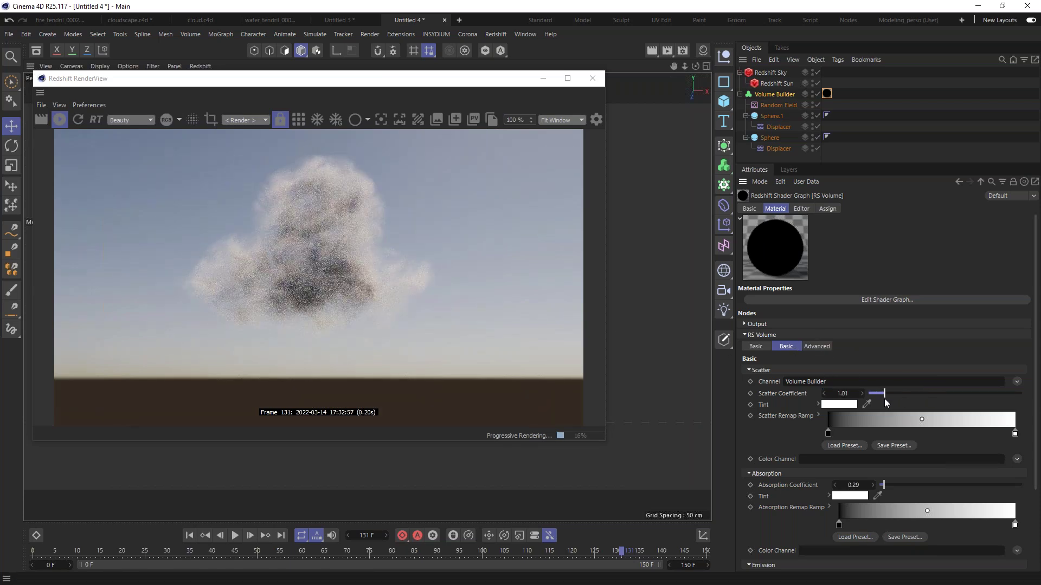
# Give the scatter Tint a faint cyan cast by lowering its red value to 234
pyautogui.click(841, 405)
pyautogui.moveTo(828, 425); pyautogui.dragTo(759, 300)
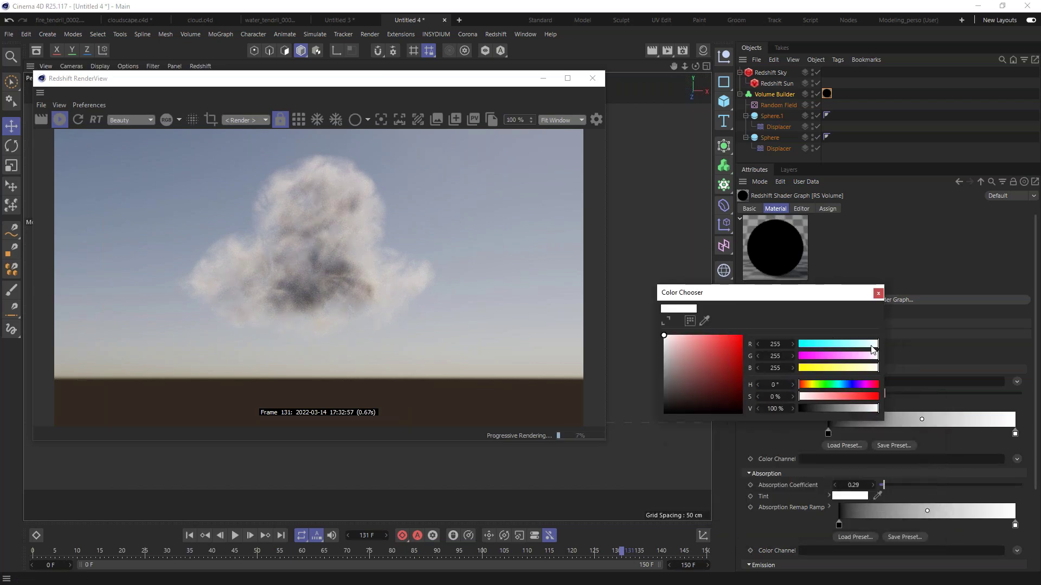
pyautogui.moveTo(873, 346); pyautogui.dragTo(871, 346)
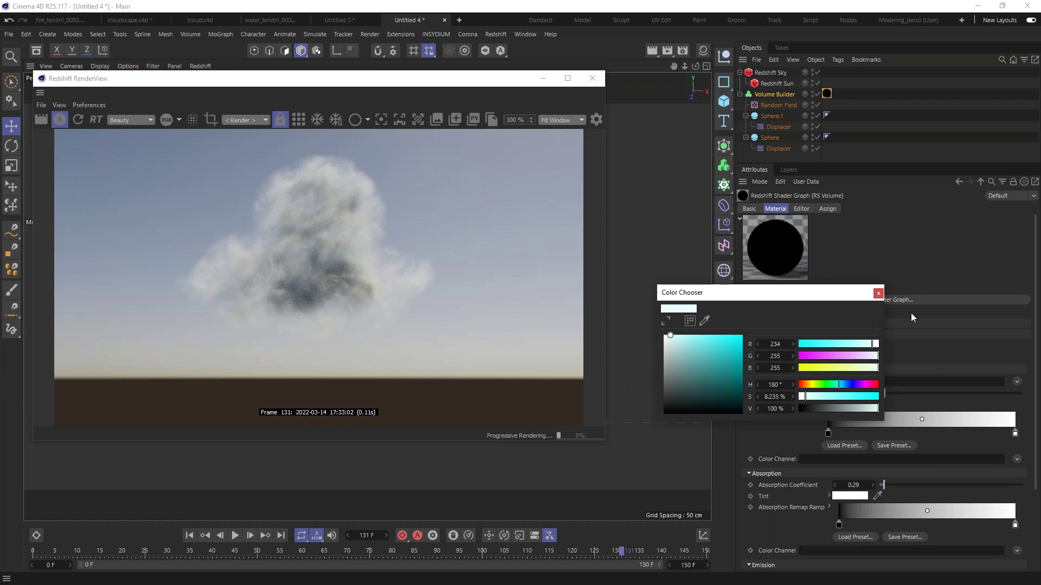
# Return the scatter Tint to pure white by setting its red value to 255, and close the color chooser
pyautogui.moveTo(873, 349); pyautogui.dragTo(881, 347)
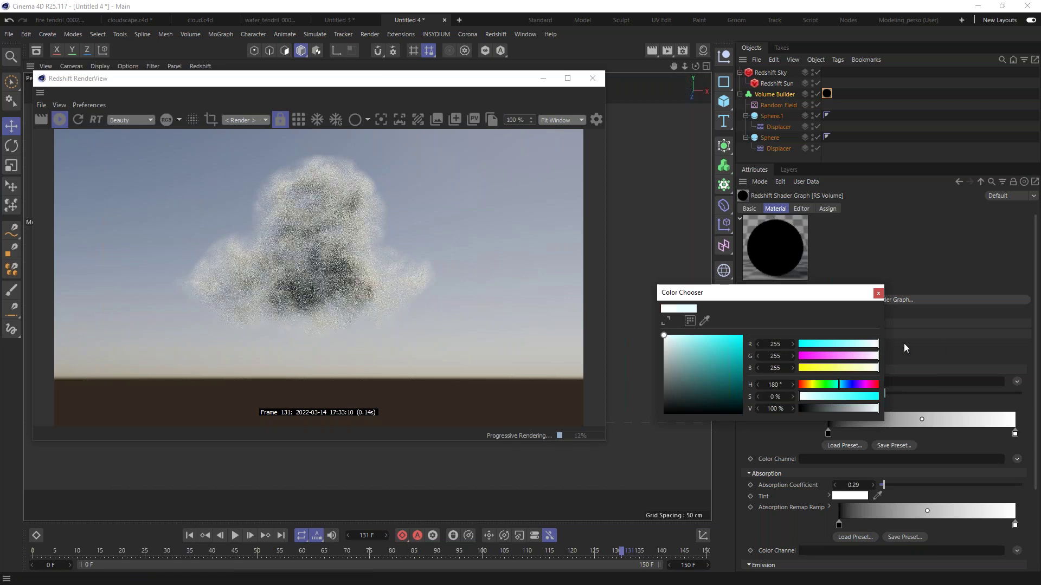
pyautogui.click(878, 294)
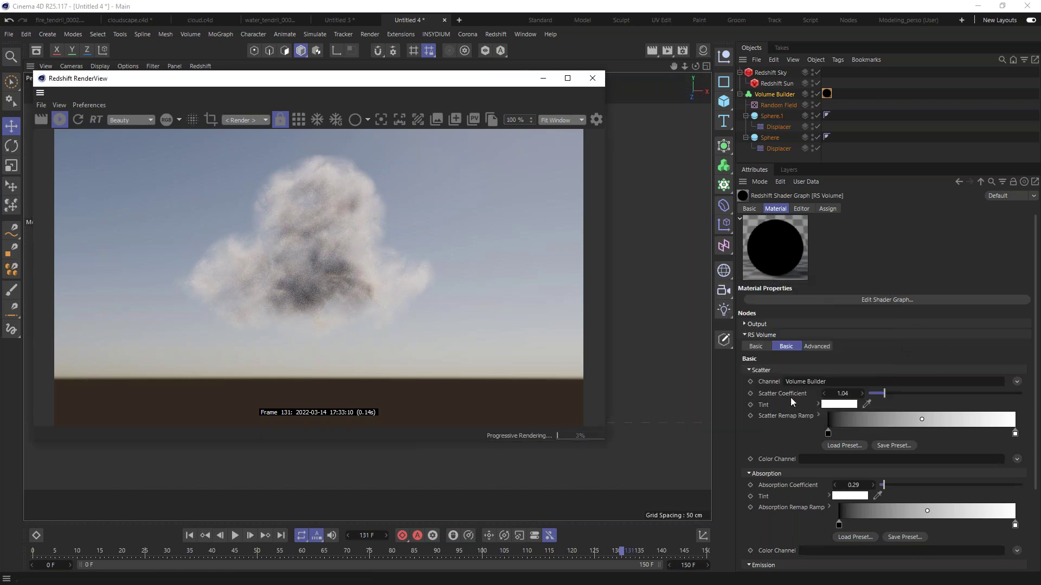
# Try moving the Scatter Remap Ramp's black knot and its white knot inward, restoring the ramp after each test
pyautogui.scroll(-1, 775, 404)
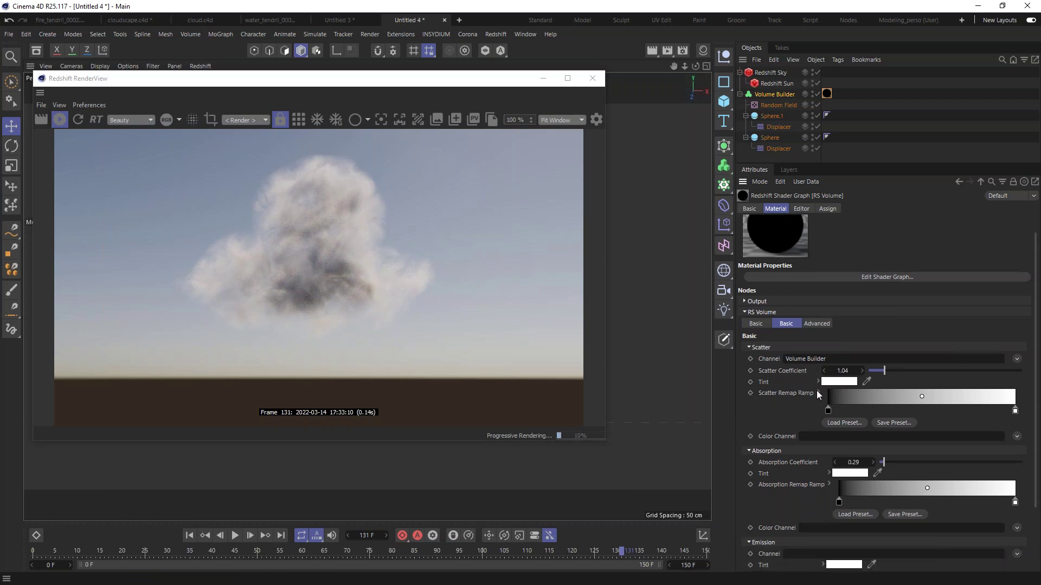
pyautogui.click(829, 411)
pyautogui.moveTo(829, 412); pyautogui.dragTo(833, 412)
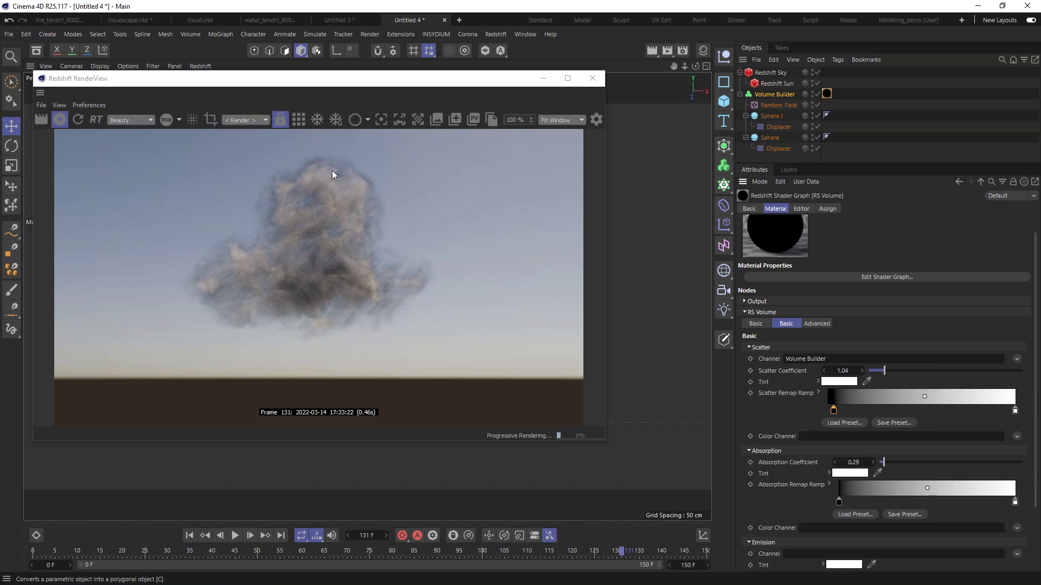
pyautogui.moveTo(834, 411); pyautogui.dragTo(830, 411)
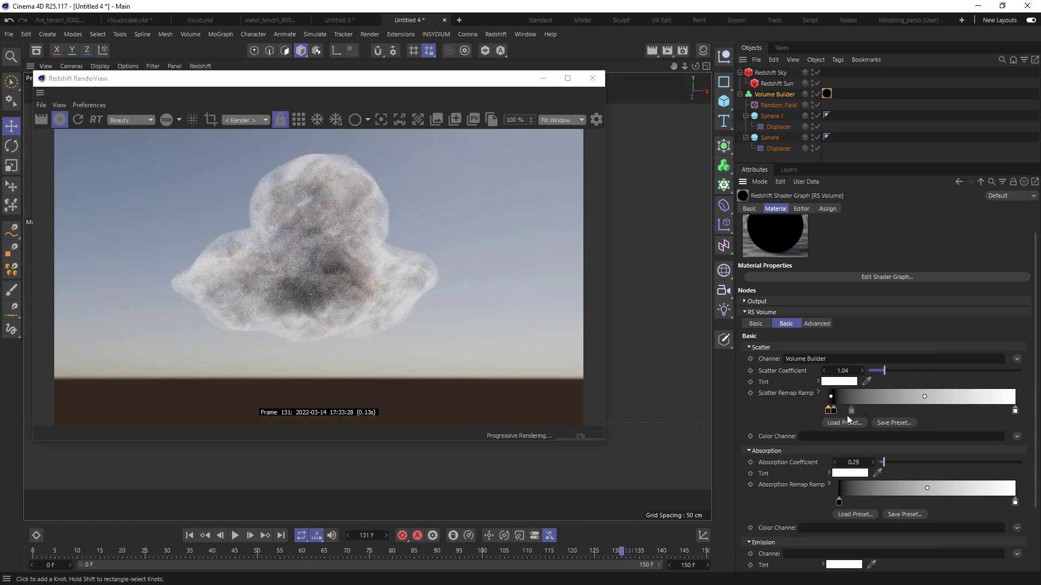
pyautogui.moveTo(835, 413)
pyautogui.mouseDown()
pyautogui.moveTo(841, 429)
pyautogui.moveTo(828, 417)
pyautogui.mouseUp()
pyautogui.hotkey('ctrl', 'z')
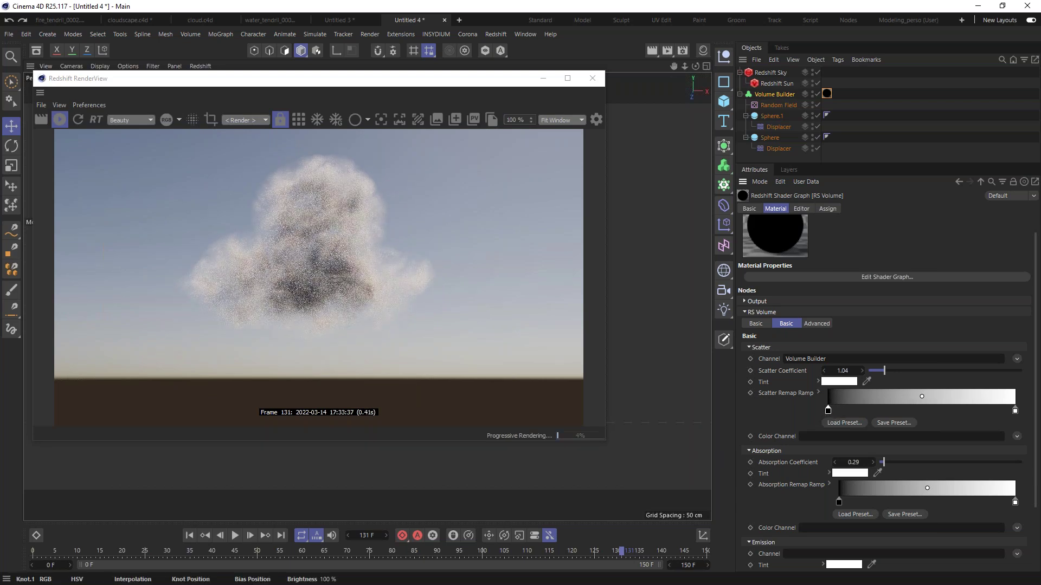
pyautogui.moveTo(1015, 414); pyautogui.dragTo(914, 412)
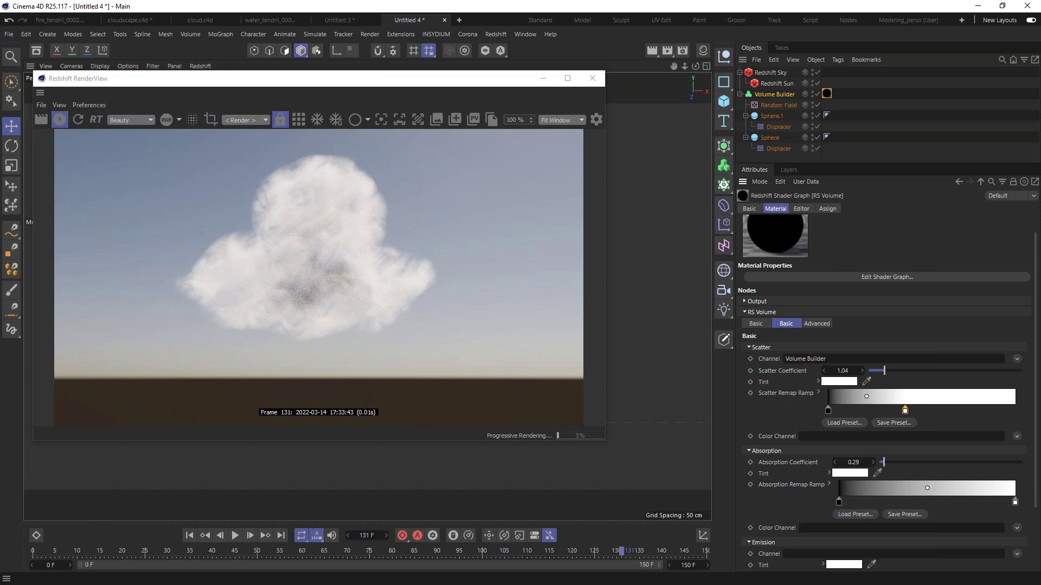
pyautogui.moveTo(904, 413); pyautogui.dragTo(1015, 412)
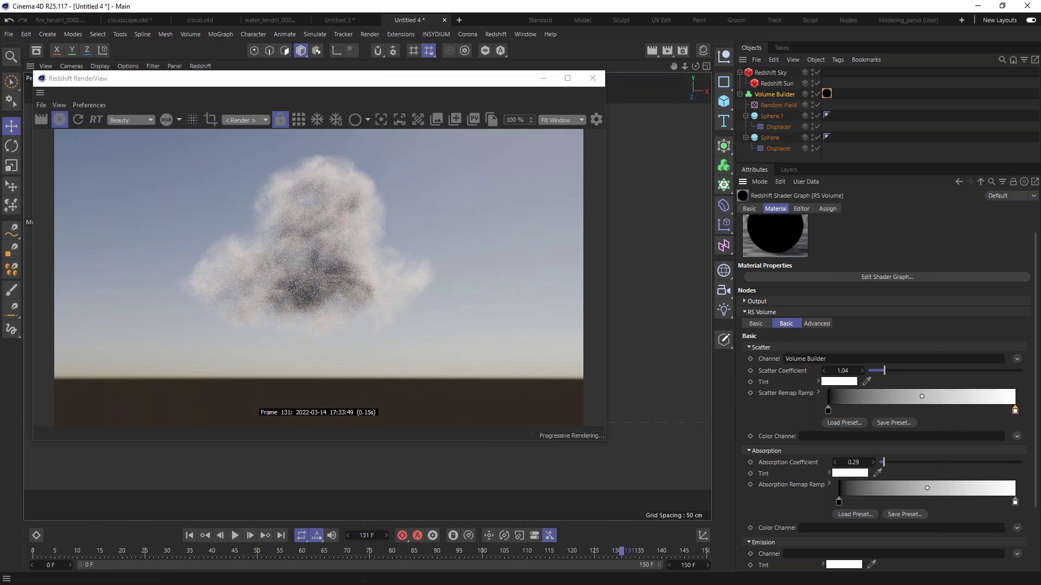
# Try moving the Absorption Remap Ramp's black knot slightly inward, and return it to the start of the ramp
pyautogui.moveTo(840, 502); pyautogui.dragTo(841, 510)
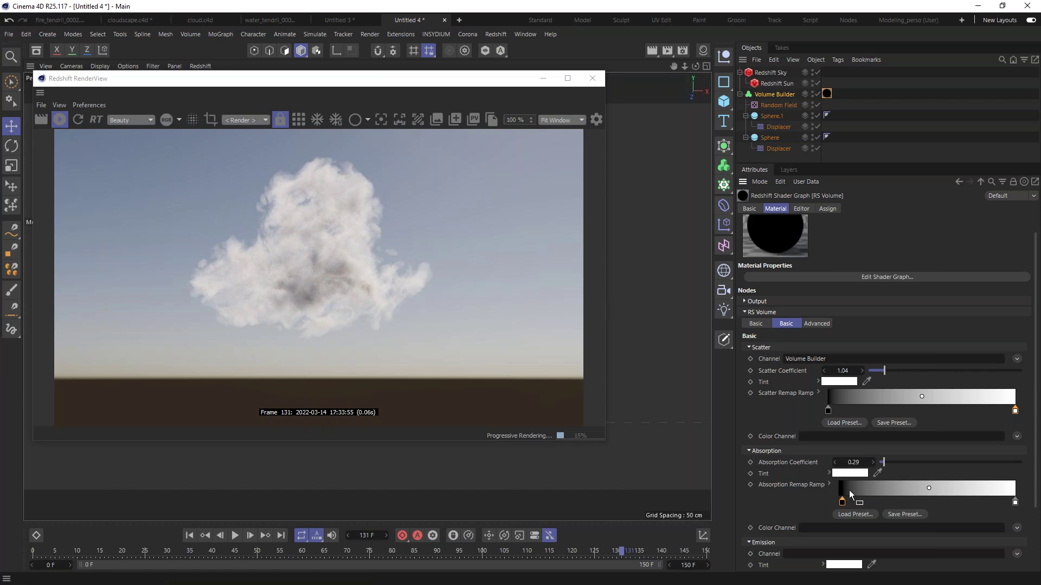
pyautogui.moveTo(841, 503); pyautogui.dragTo(837, 505)
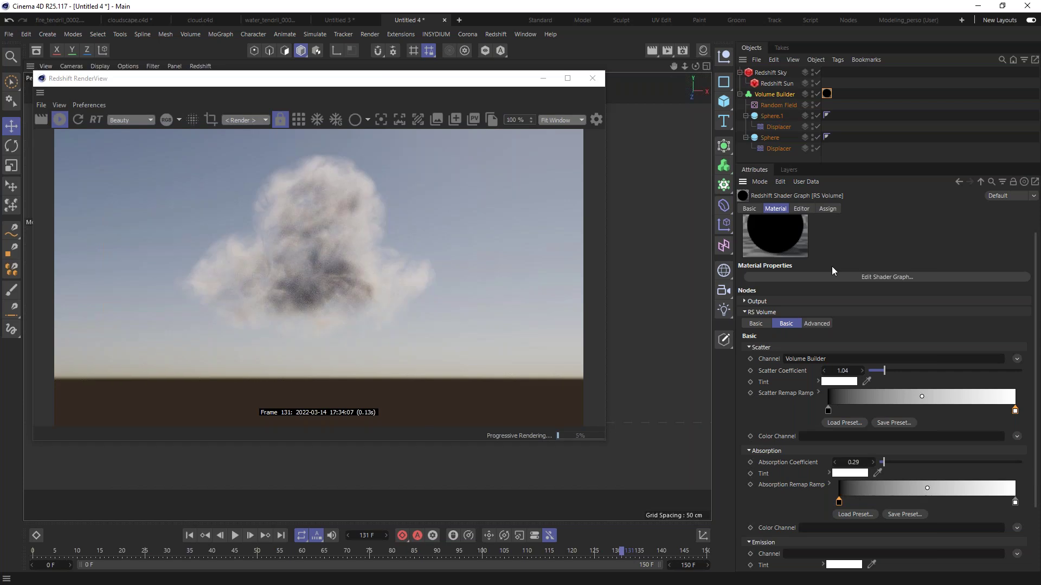
# Stop the live render and close the Redshift RenderView
pyautogui.moveTo(333, 81); pyautogui.dragTo(586, 61)
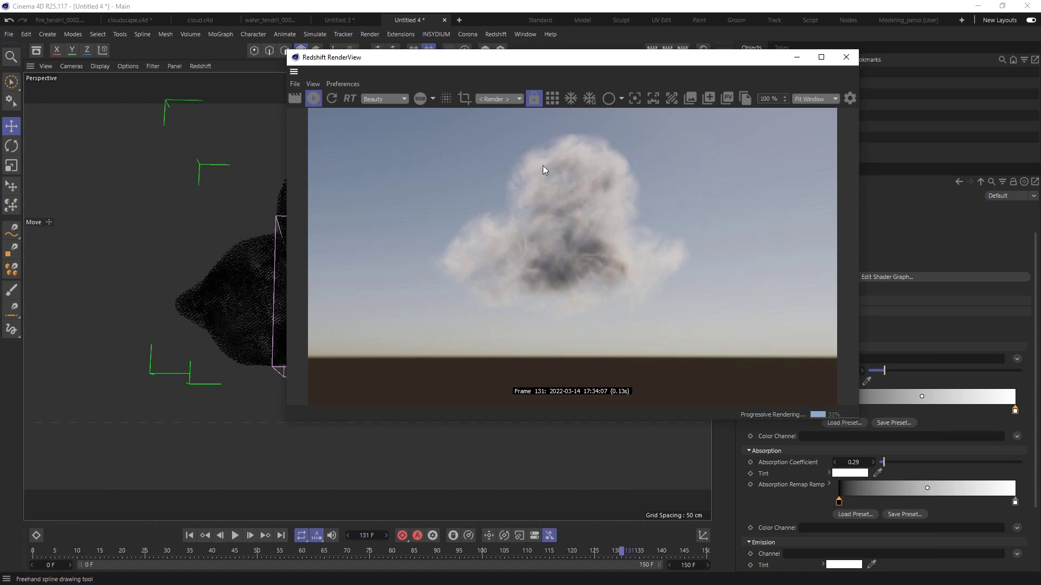
pyautogui.moveTo(585, 57); pyautogui.dragTo(336, 47)
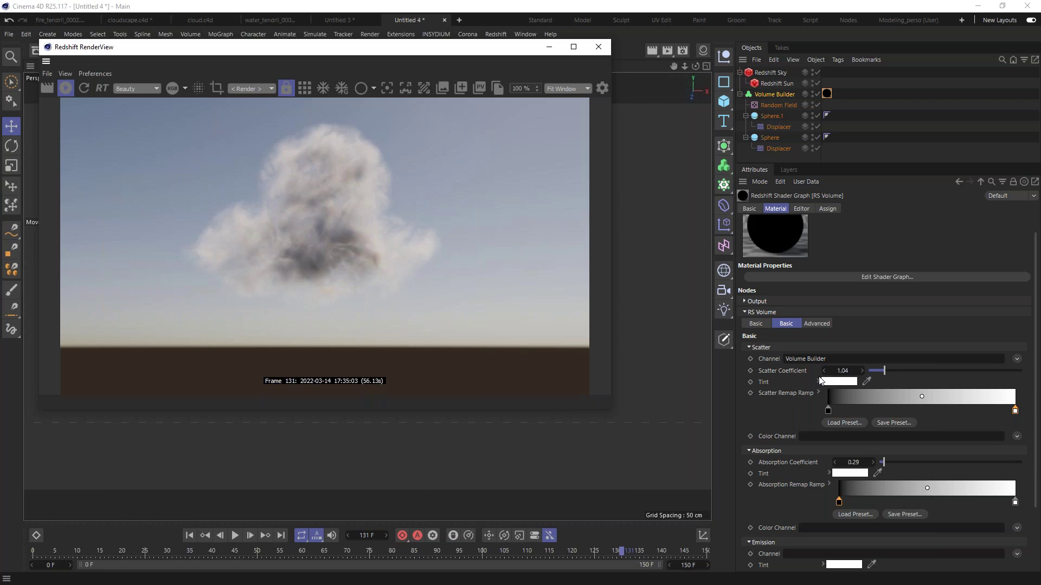
pyautogui.moveTo(220, 46); pyautogui.dragTo(483, 120)
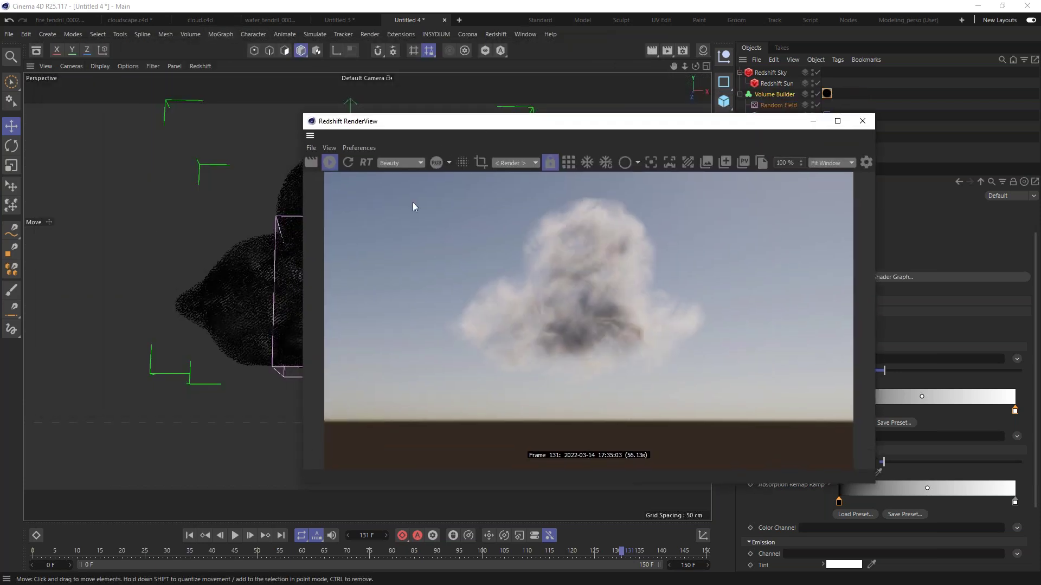
pyautogui.moveTo(416, 122); pyautogui.dragTo(301, 127)
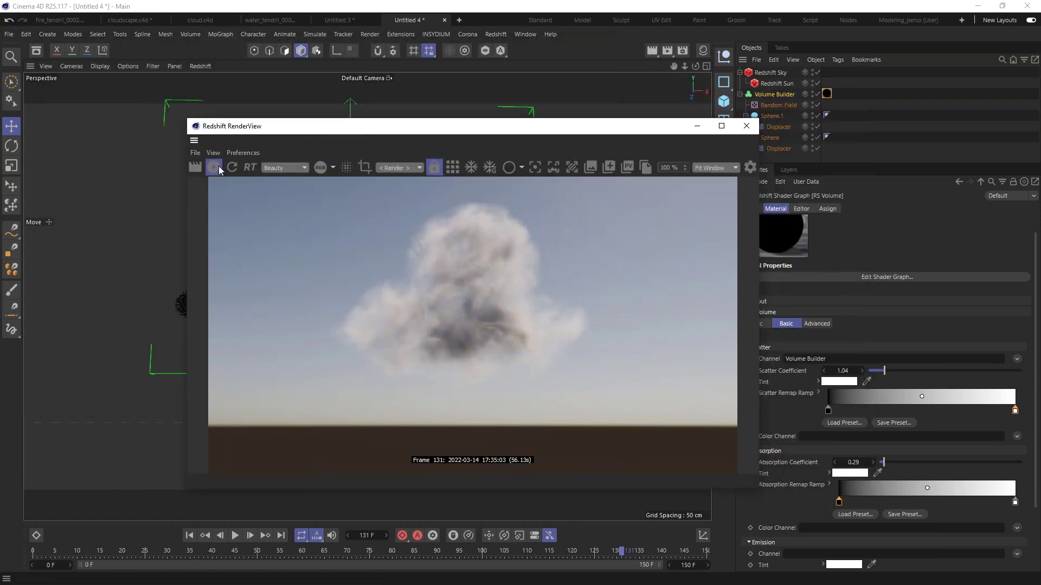
pyautogui.click(220, 167)
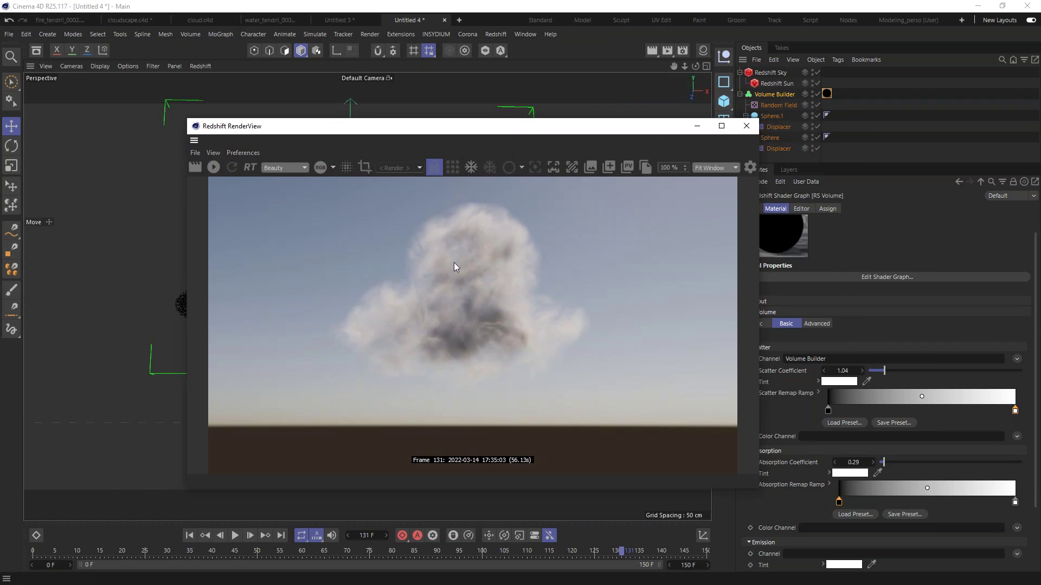
pyautogui.moveTo(608, 130); pyautogui.dragTo(559, 110)
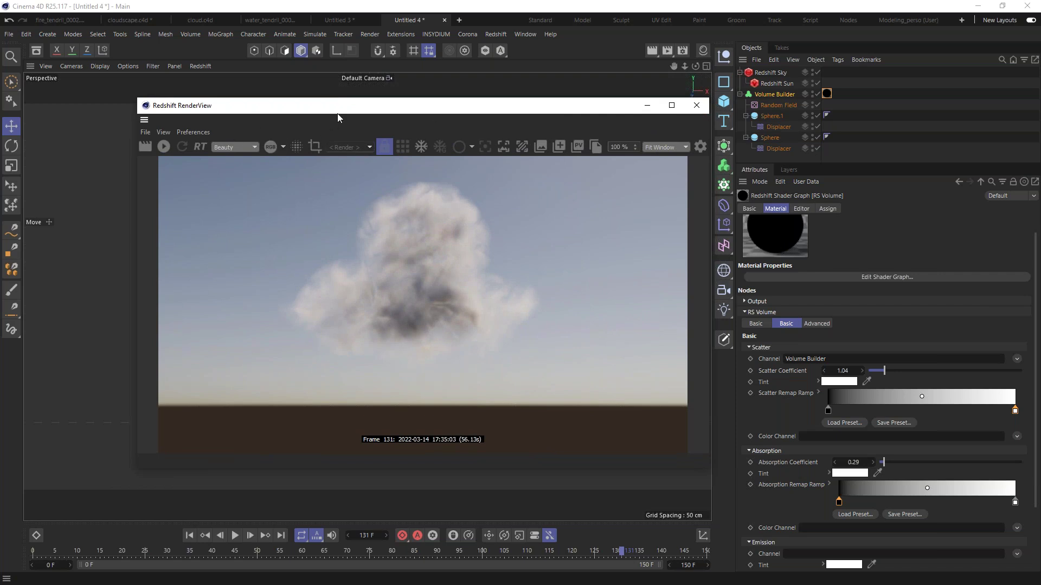
pyautogui.click(699, 106)
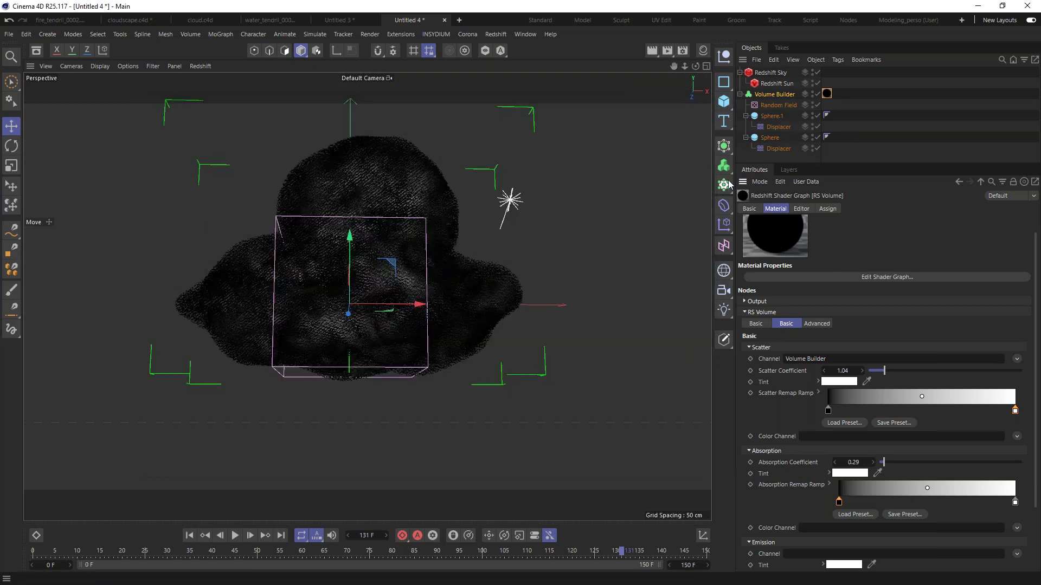
# Export the Volume Builder as a VDB volume named cloud4 in the Webinar15_volumes folder, keeping the current export settings
pyautogui.click(781, 94)
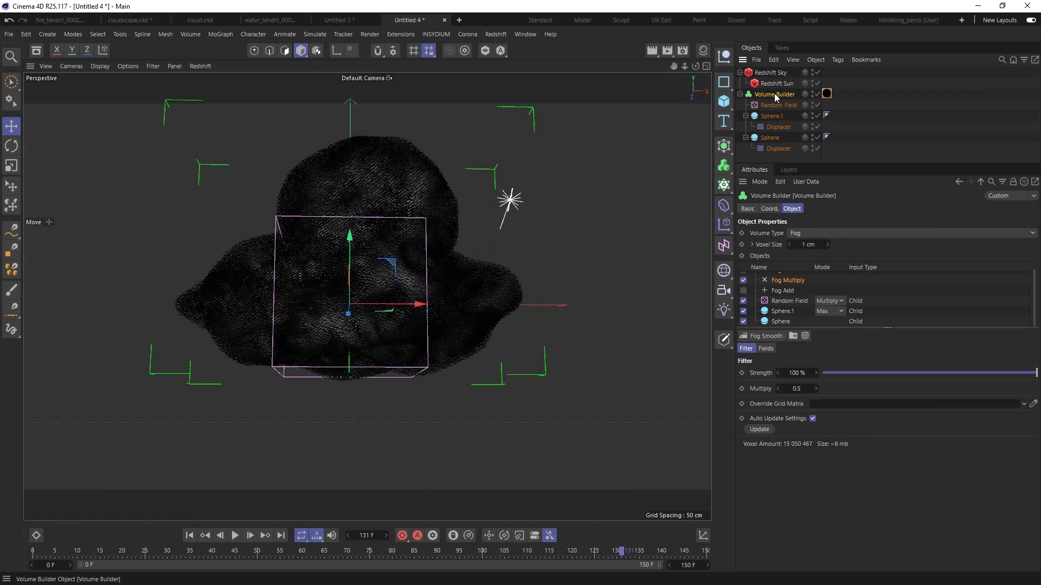
pyautogui.click(9, 34)
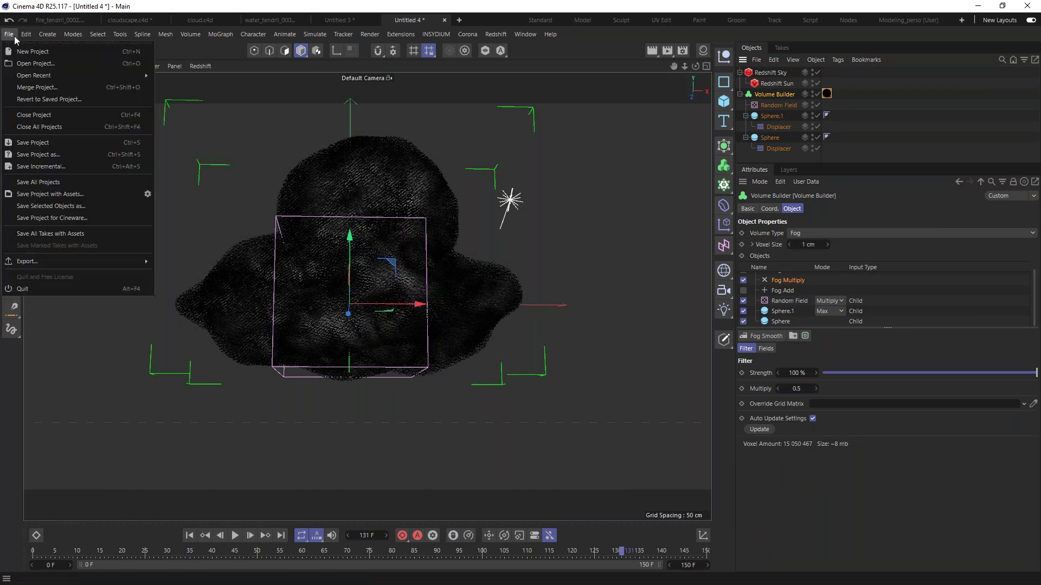
pyautogui.moveTo(42, 262)
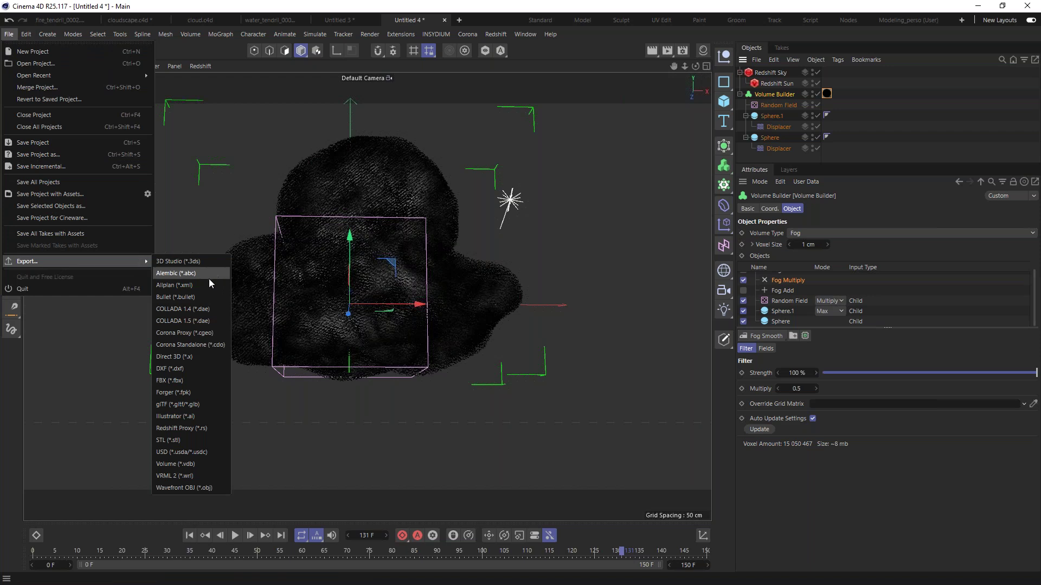
pyautogui.click(175, 466)
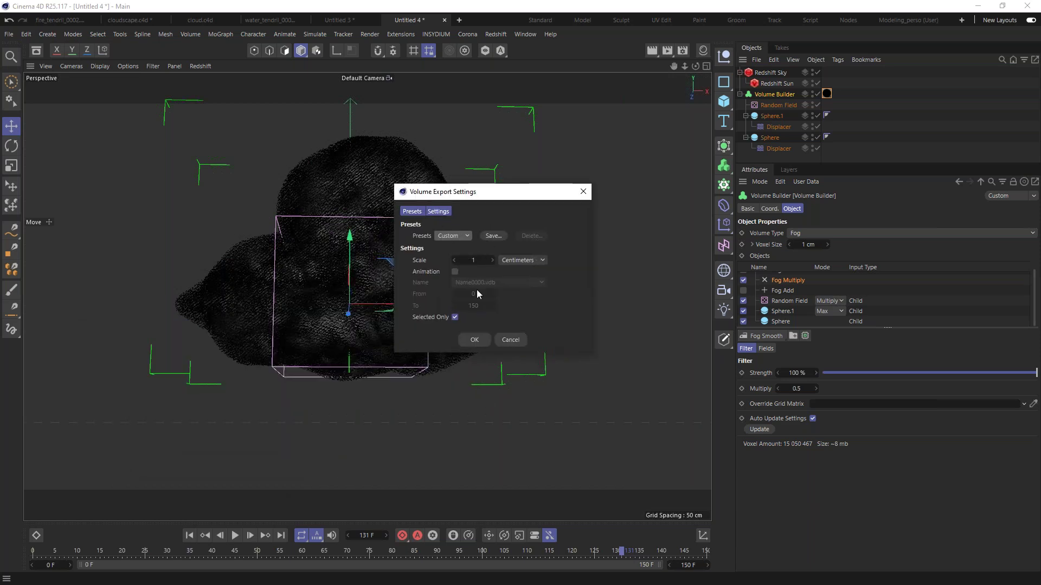
pyautogui.click(477, 339)
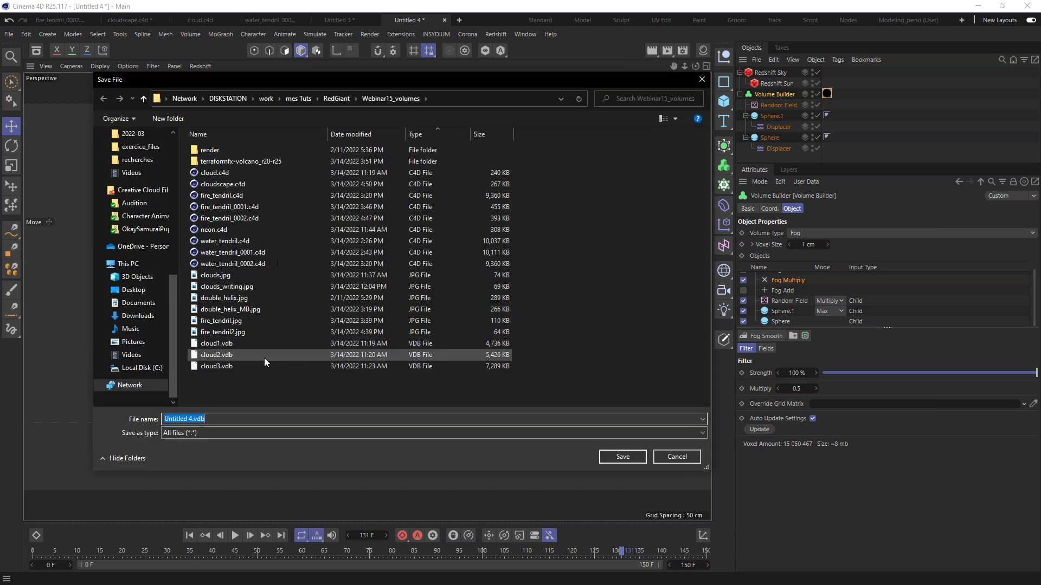
pyautogui.click(209, 369)
pyautogui.moveTo(180, 417); pyautogui.dragTo(207, 419)
pyautogui.write('4')
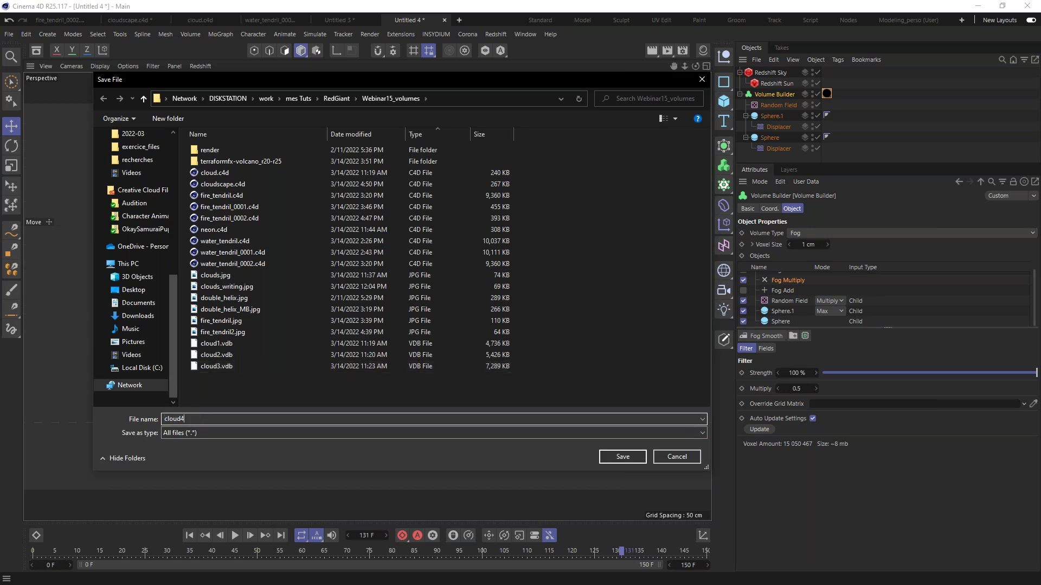
pyautogui.press('Return')
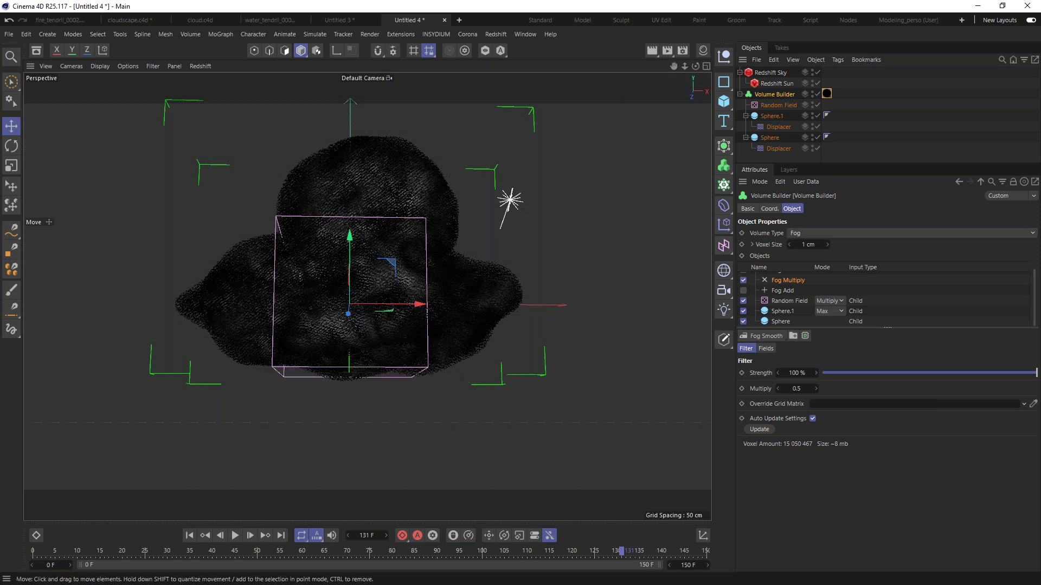
# Disable Sphere.1 so that it no longer contributes to the Volume Builder
pyautogui.click(787, 115)
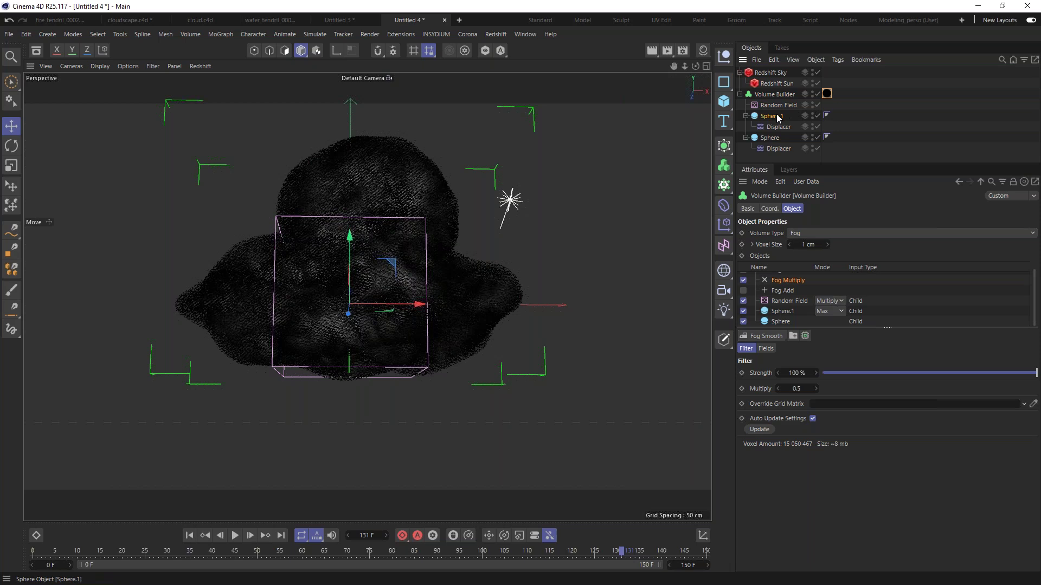
pyautogui.click(817, 116)
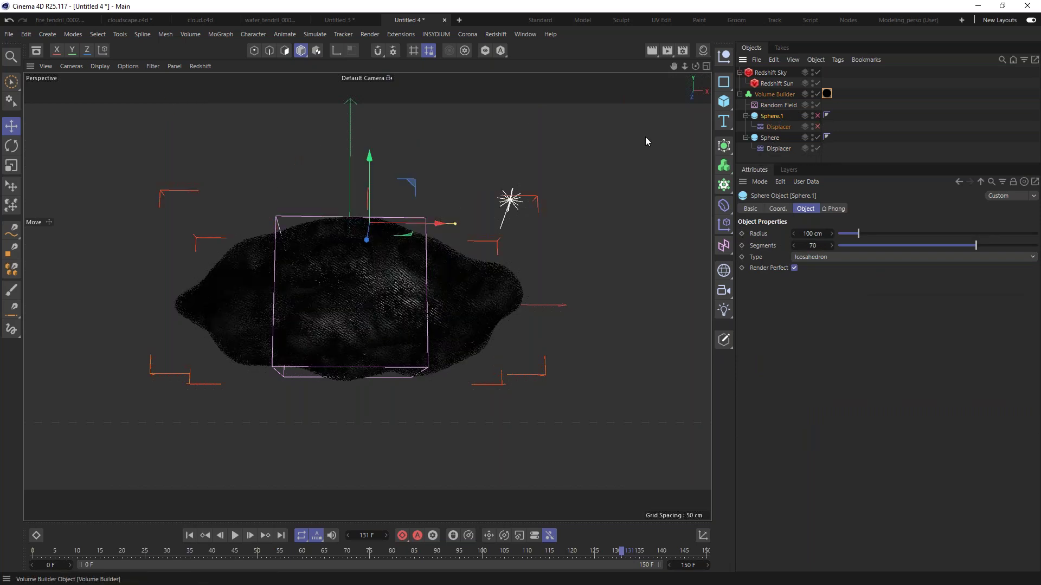
# Vary the cloud shape by setting the noise Seed of Sphere's Displacer to 668 and the Random Field's Seed to 123459
pyautogui.click(781, 149)
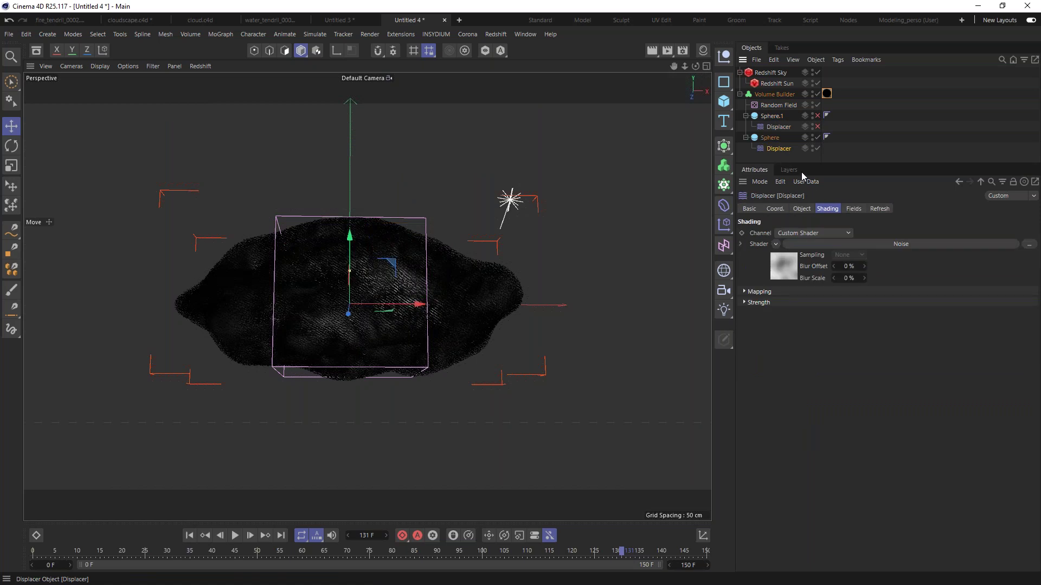
pyautogui.click(789, 265)
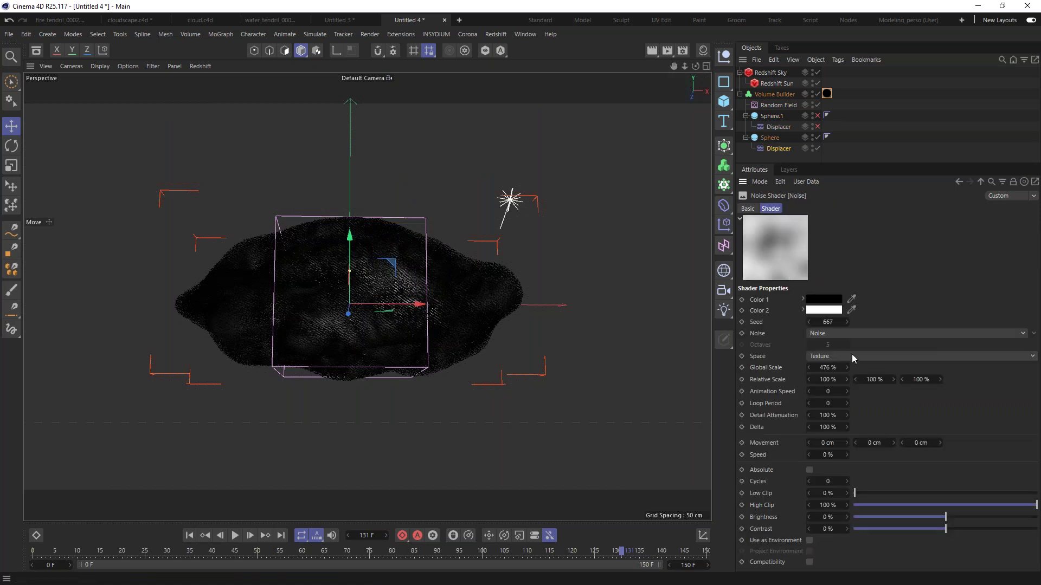
pyautogui.click(847, 322)
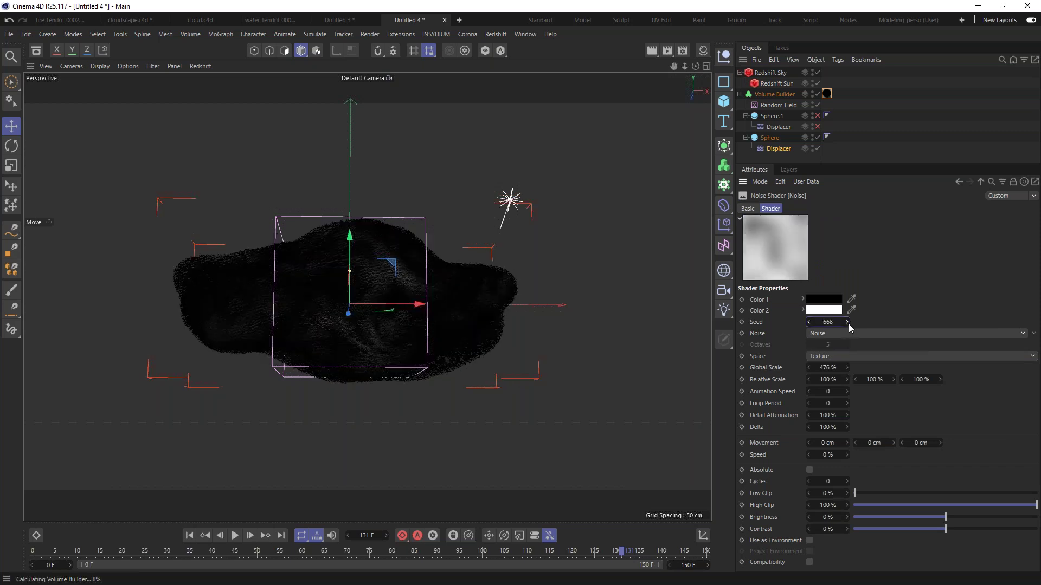
pyautogui.click(783, 106)
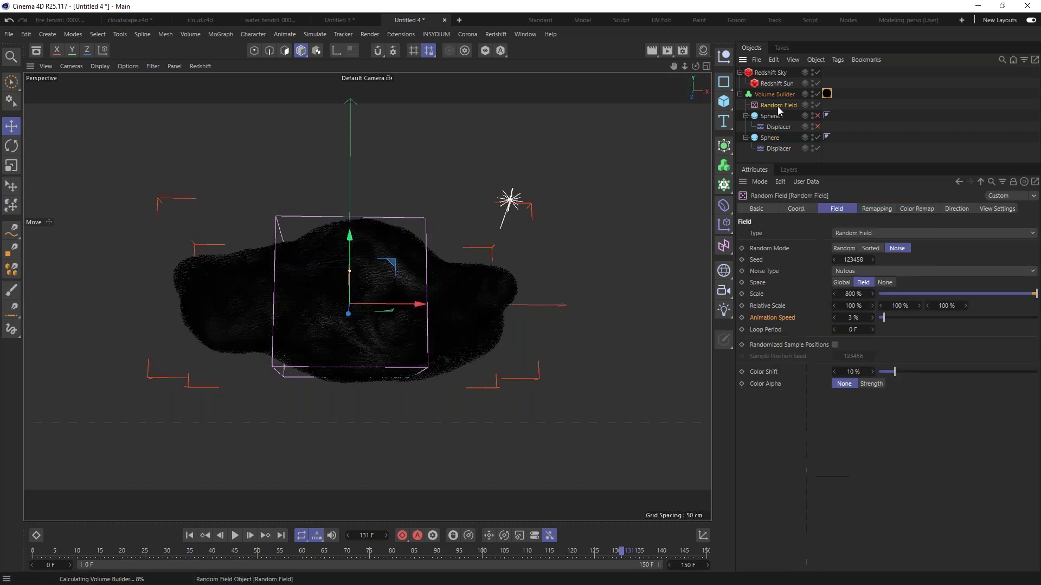
pyautogui.click(873, 261)
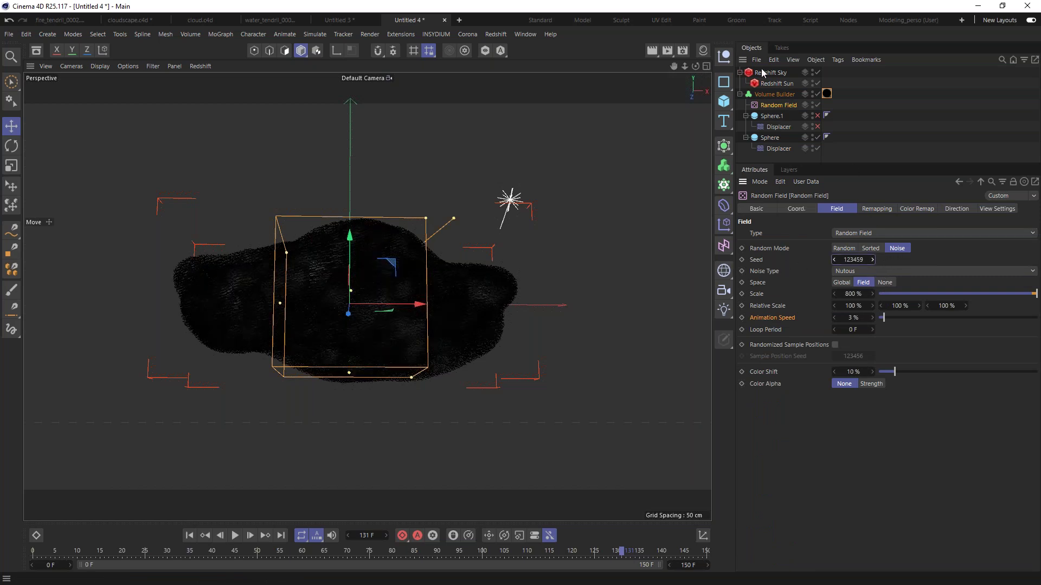
# Export the Volume Builder as a VDB volume named cloud5 in the Webinar15_volumes folder, keeping the current export settings
pyautogui.click(778, 94)
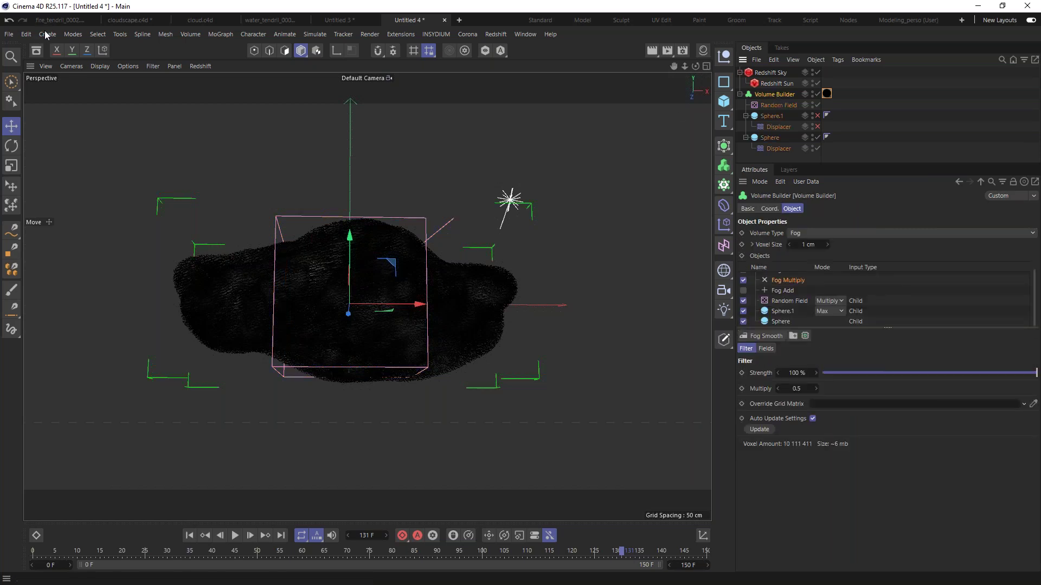
pyautogui.click(9, 35)
pyautogui.moveTo(56, 262)
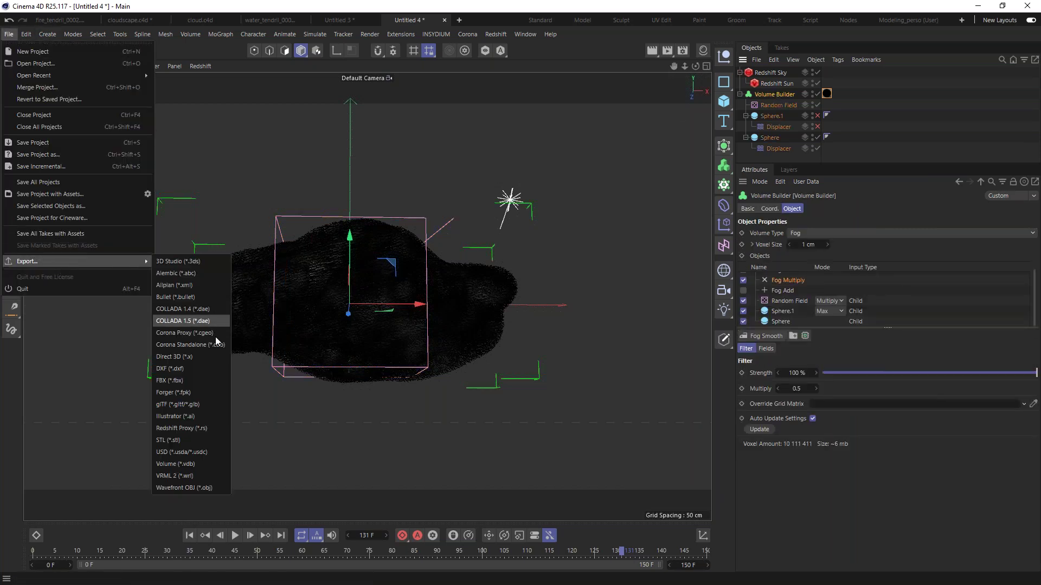
pyautogui.click(180, 465)
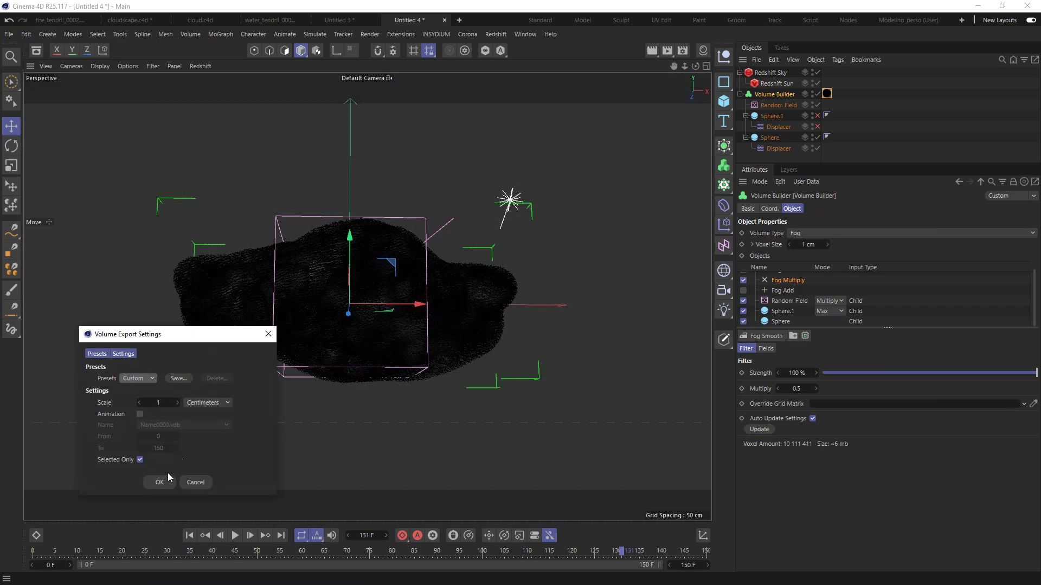
pyautogui.click(161, 481)
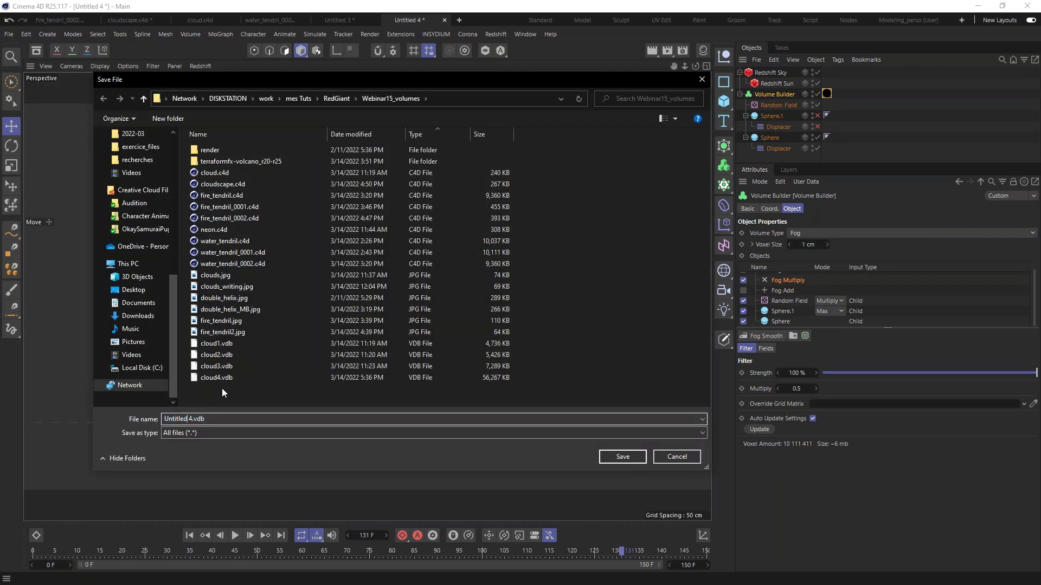
pyautogui.click(216, 377)
pyautogui.moveTo(180, 419); pyautogui.dragTo(198, 419)
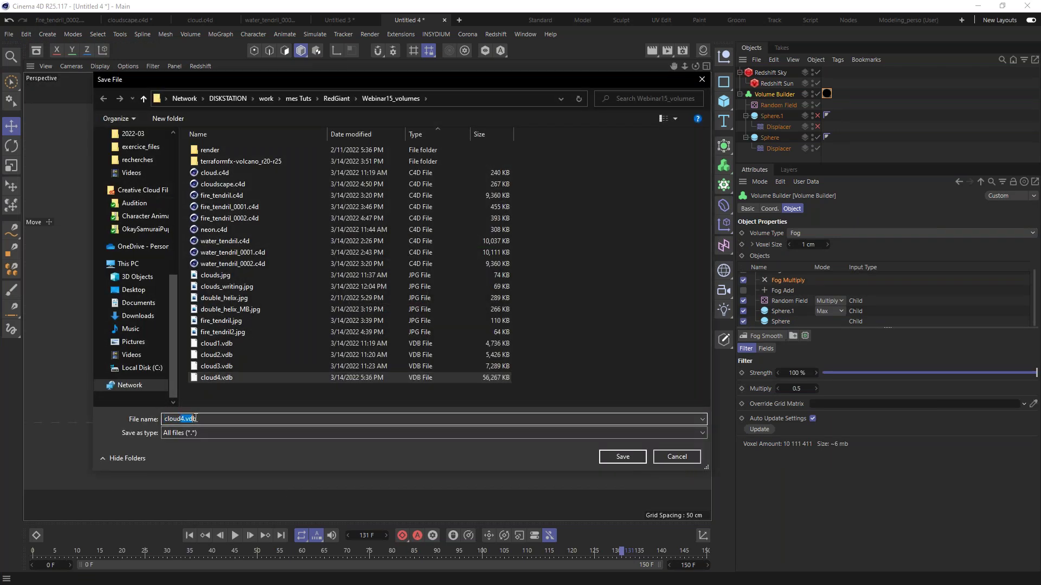
pyautogui.write('5.vdb')
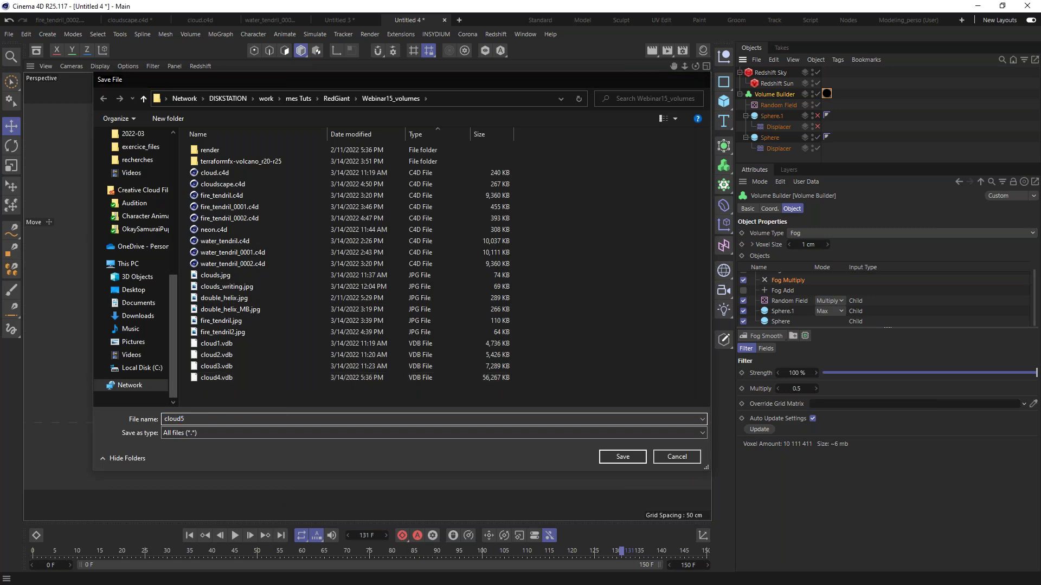
pyautogui.press('Return')
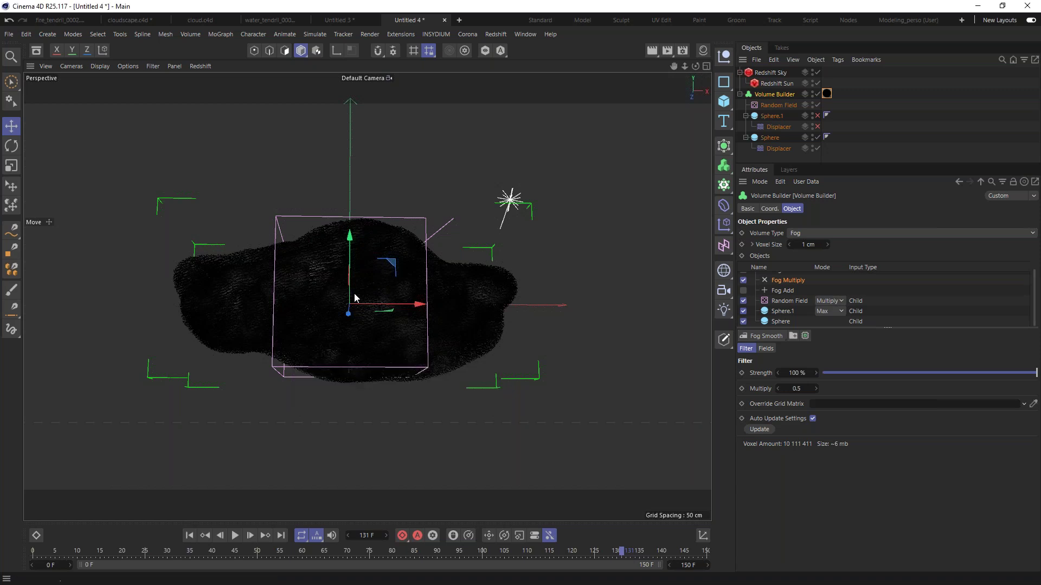
# Create a new project and add a Redshift Sun & Sky Rig to it
pyautogui.click(460, 21)
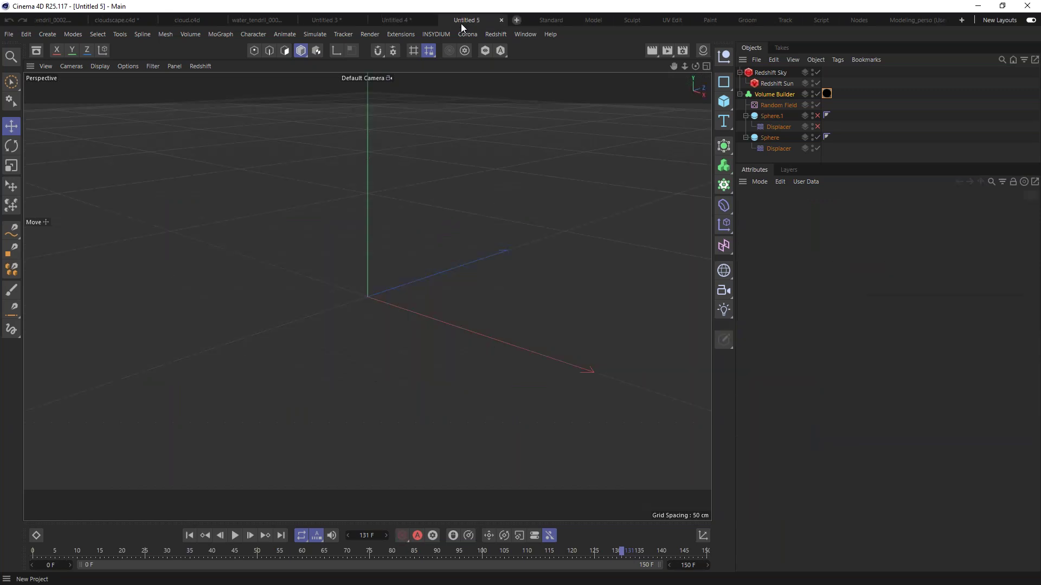
pyautogui.click(494, 34)
pyautogui.moveTo(531, 51)
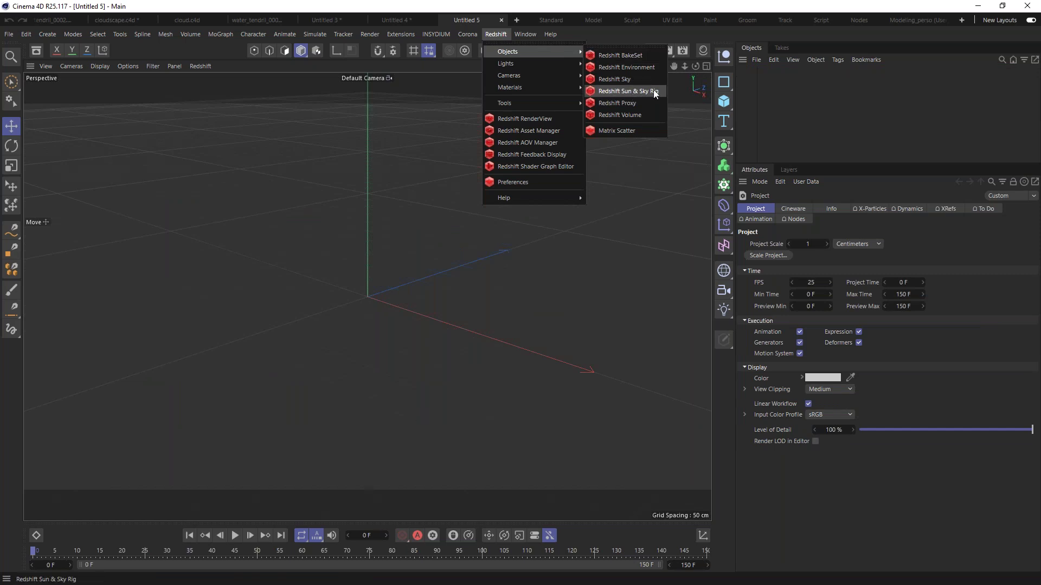
pyautogui.click(637, 92)
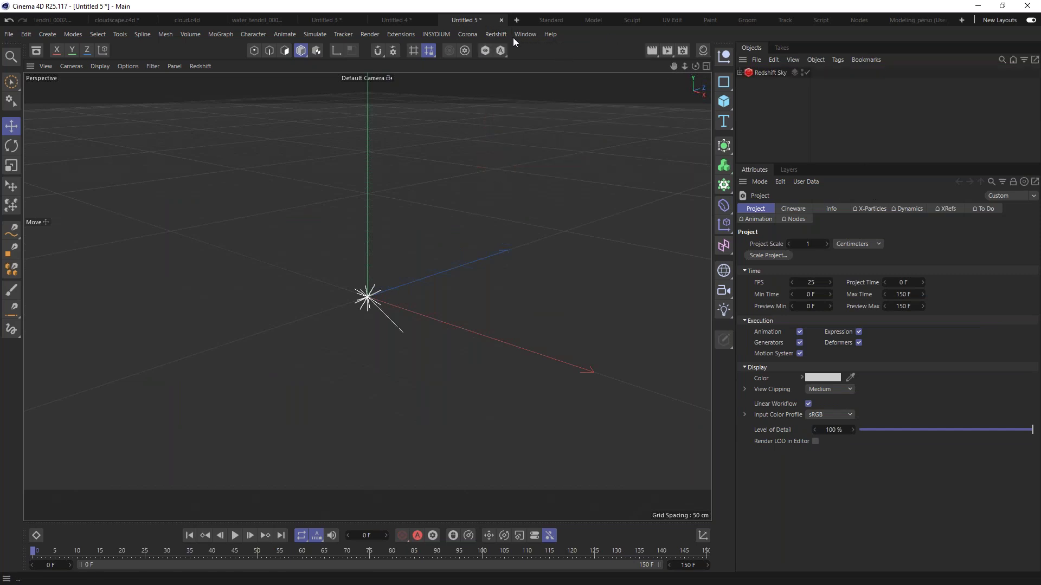
# Add a Redshift Volume object and load cloud4.vdb from the Webinar15_volumes folder as its file
pyautogui.click(498, 34)
pyautogui.moveTo(509, 53)
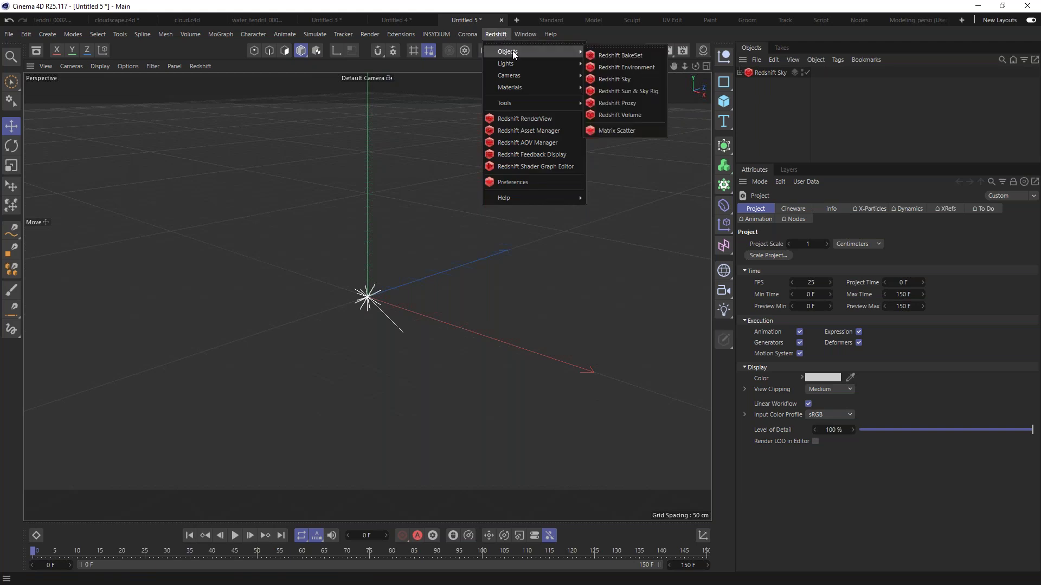
pyautogui.moveTo(525, 87)
pyautogui.moveTo(594, 87)
pyautogui.click(612, 117)
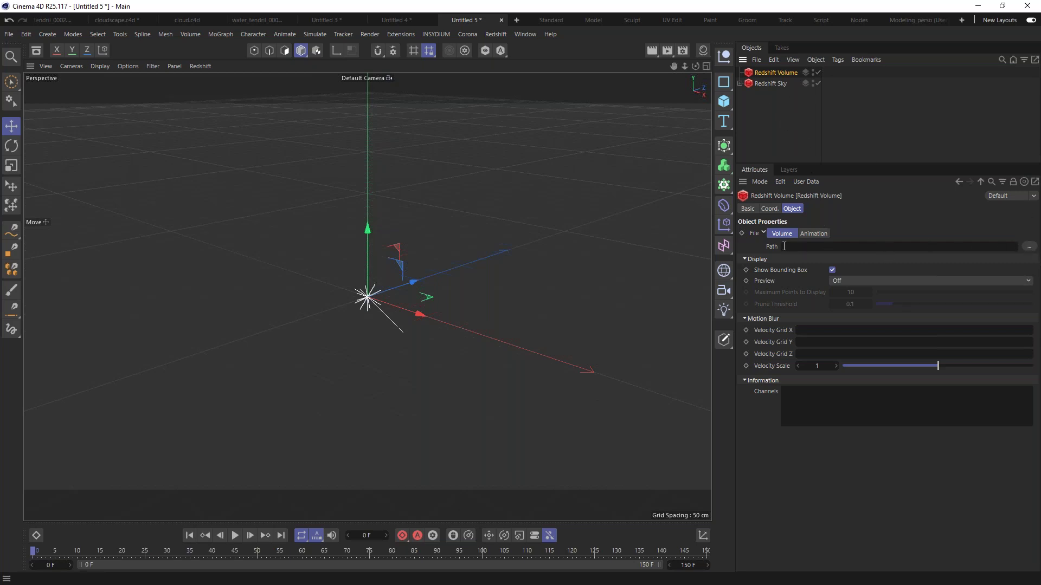
pyautogui.click(1029, 246)
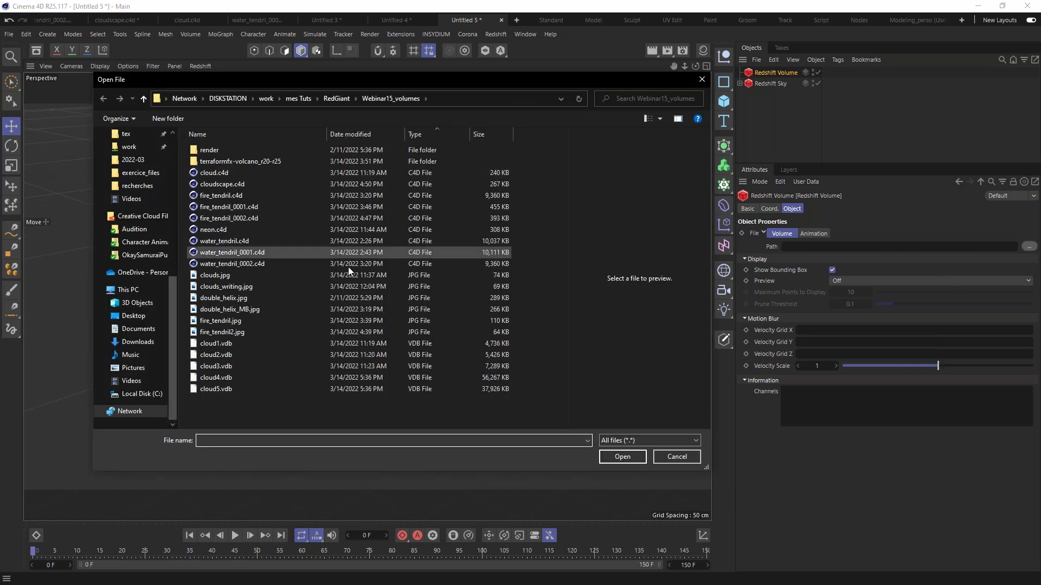
pyautogui.click(211, 379)
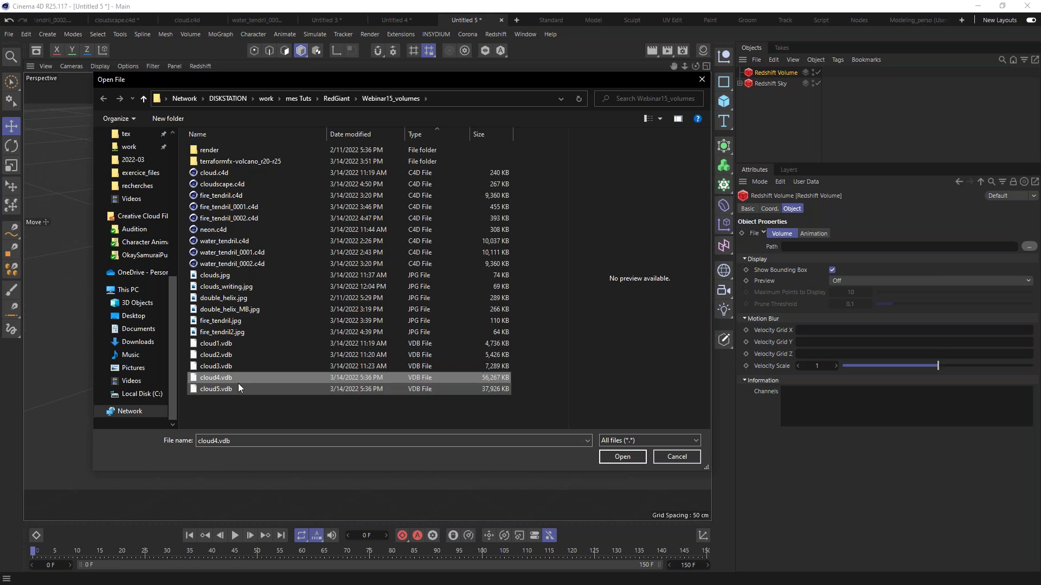
pyautogui.doubleClick(490, 376)
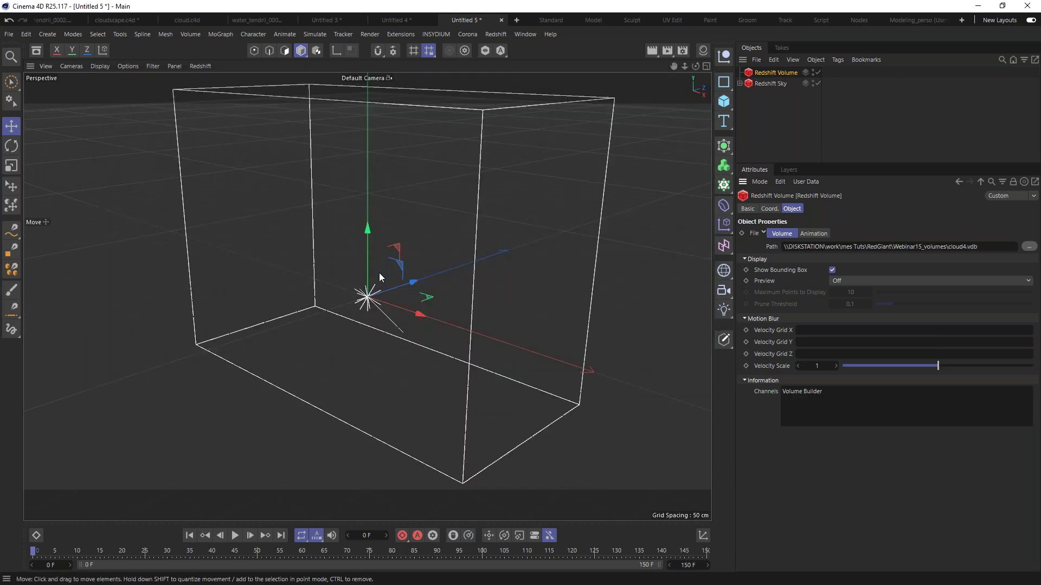
# Create a Redshift Volume material and assign it to the Redshift Volume object
pyautogui.keyDown('alt'); pyautogui.moveTo(358, 263); pyautogui.dragTo(435, 236); pyautogui.keyUp('alt')
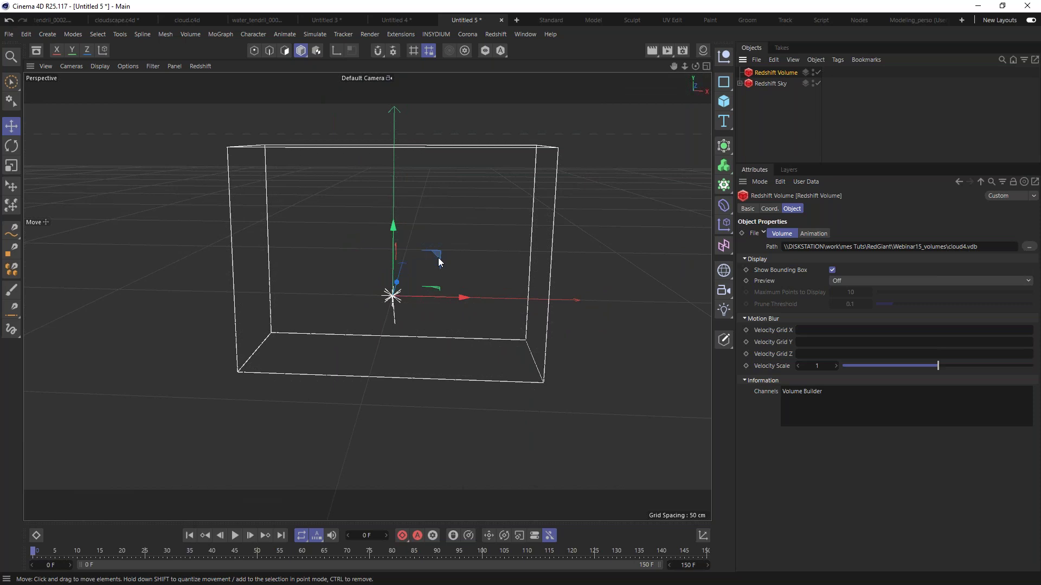
pyautogui.keyDown('alt'); pyautogui.moveTo(520, 275); pyautogui.dragTo(513, 221); pyautogui.keyUp('alt')
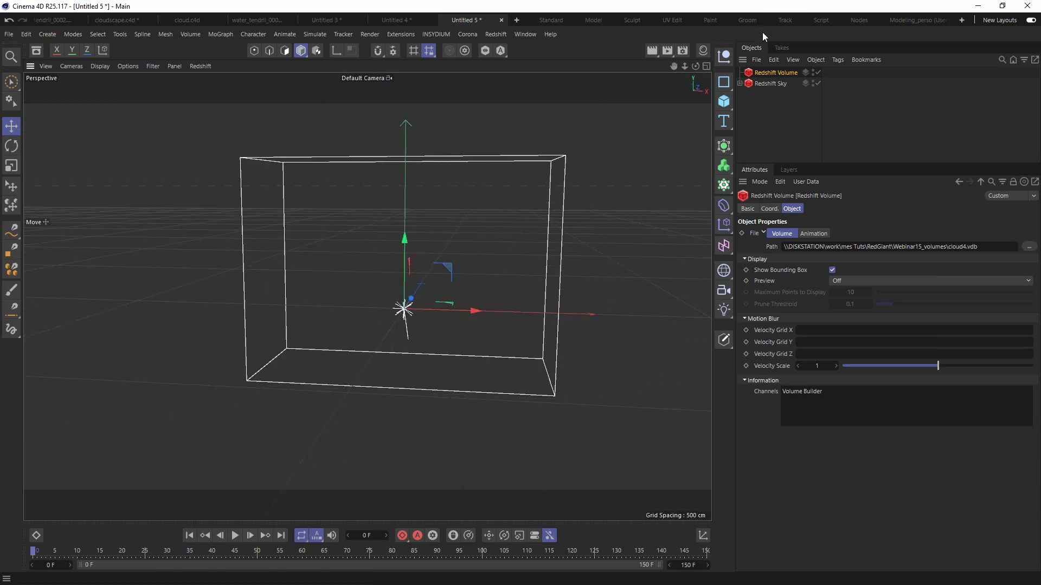
pyautogui.click(703, 50)
pyautogui.click(570, 65)
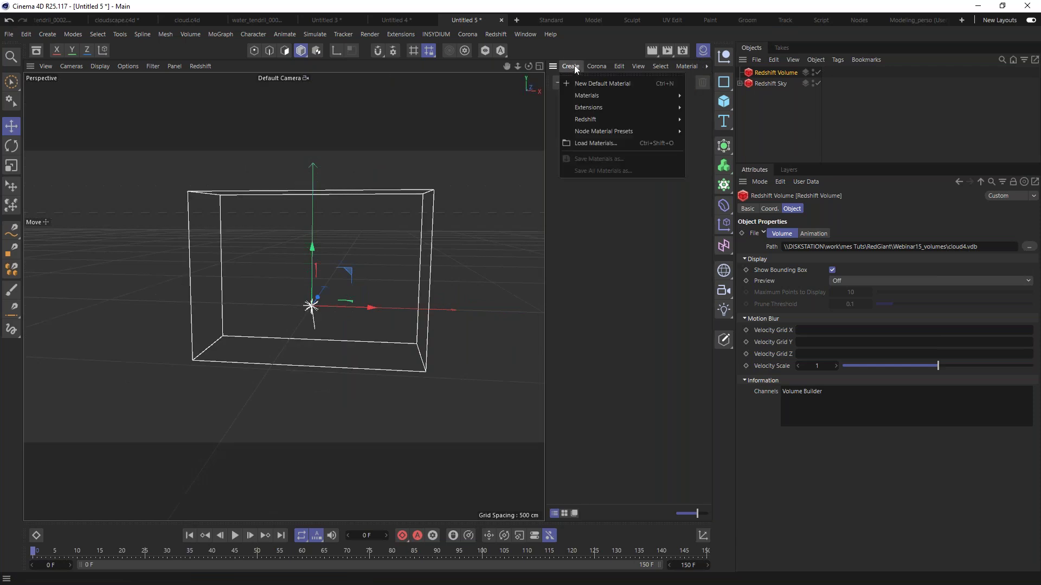
pyautogui.moveTo(600, 95)
pyautogui.moveTo(594, 119)
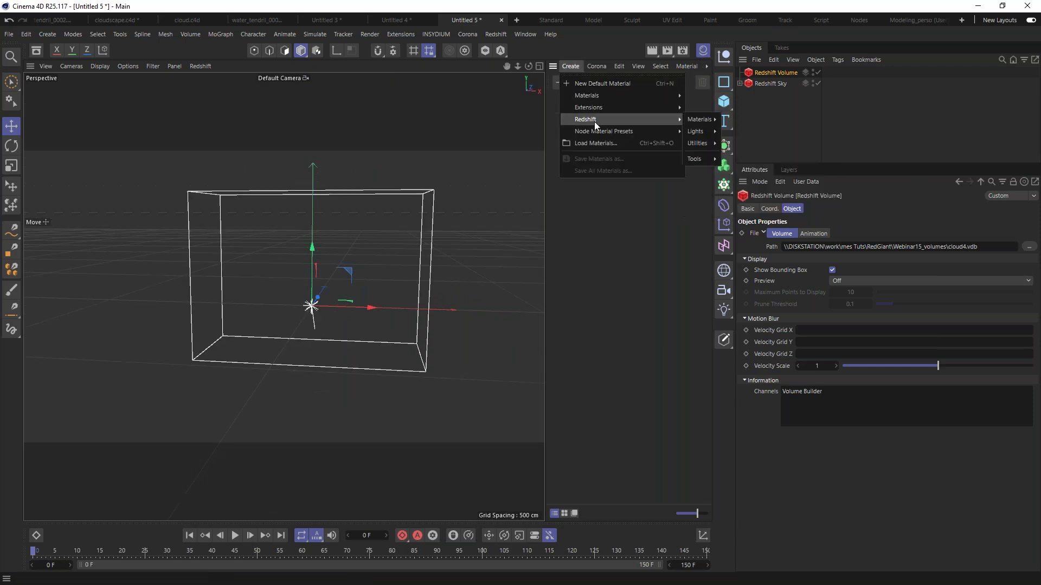
pyautogui.moveTo(708, 121)
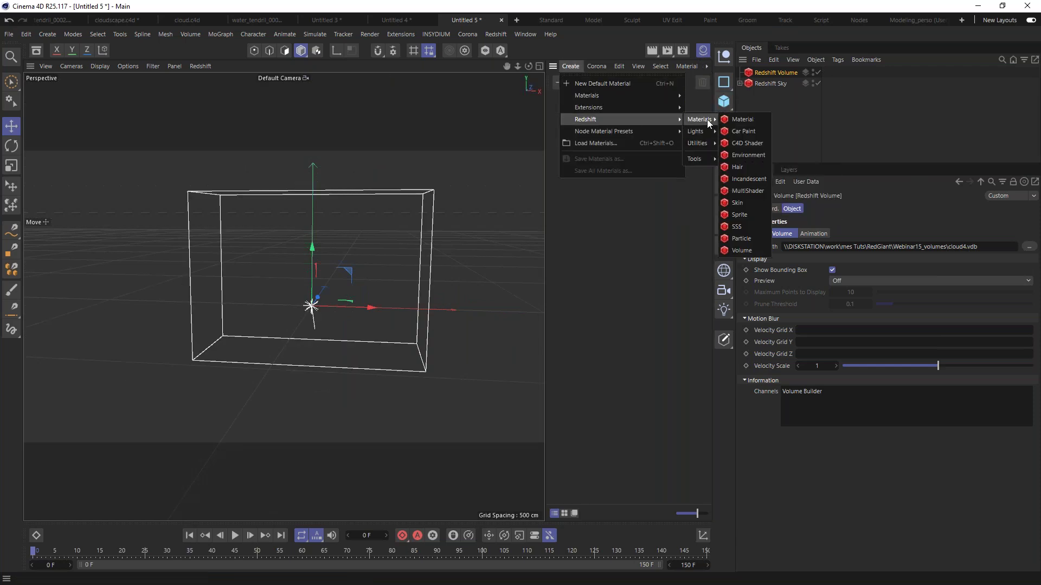
pyautogui.click(744, 250)
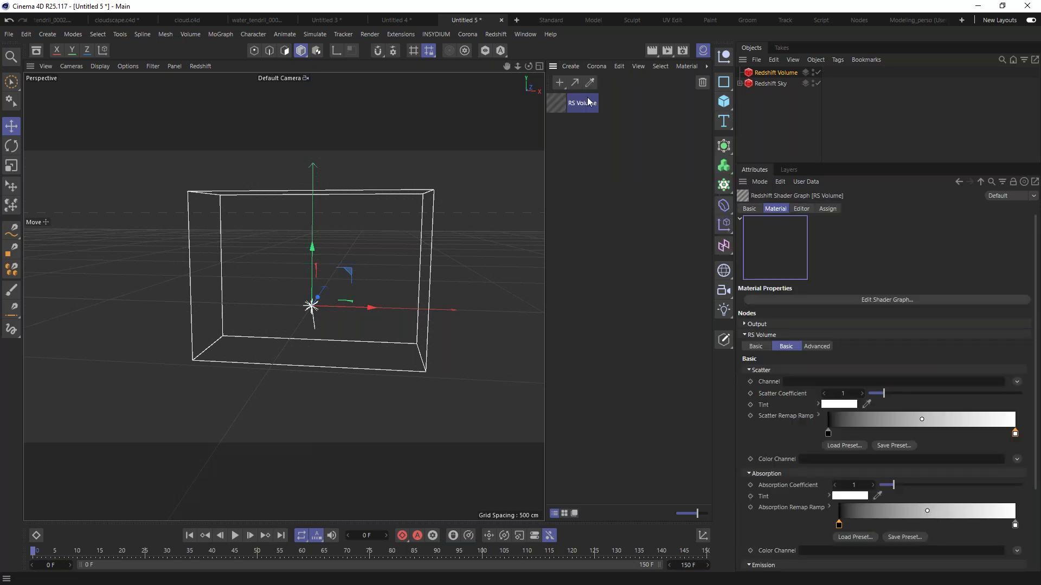
pyautogui.moveTo(790, 72); pyautogui.dragTo(774, 72)
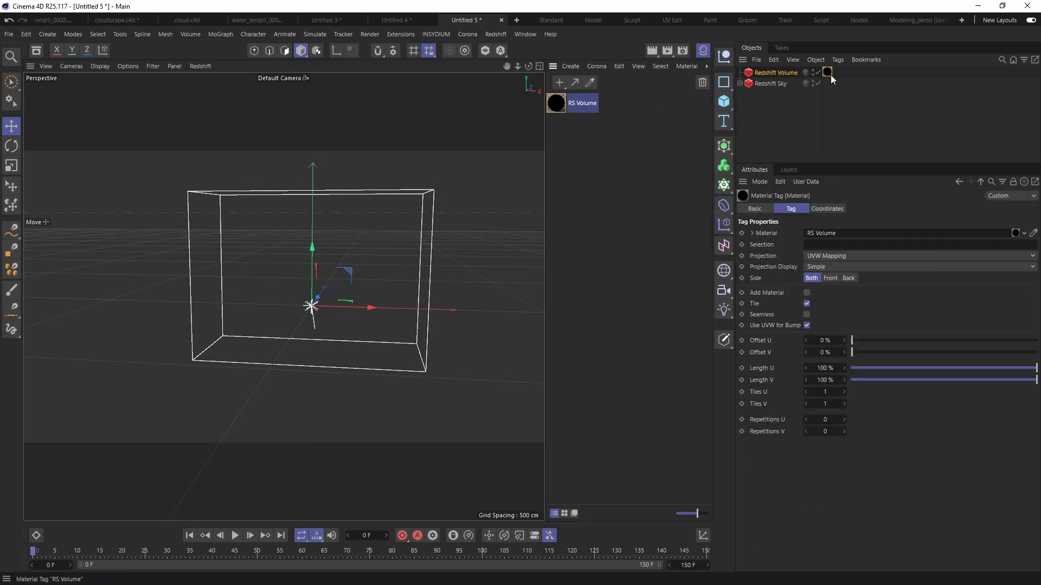
# Set the Scatter channel of the RS Volume material to the Redshift Volume's Volume Builder channel
pyautogui.doubleClick(828, 73)
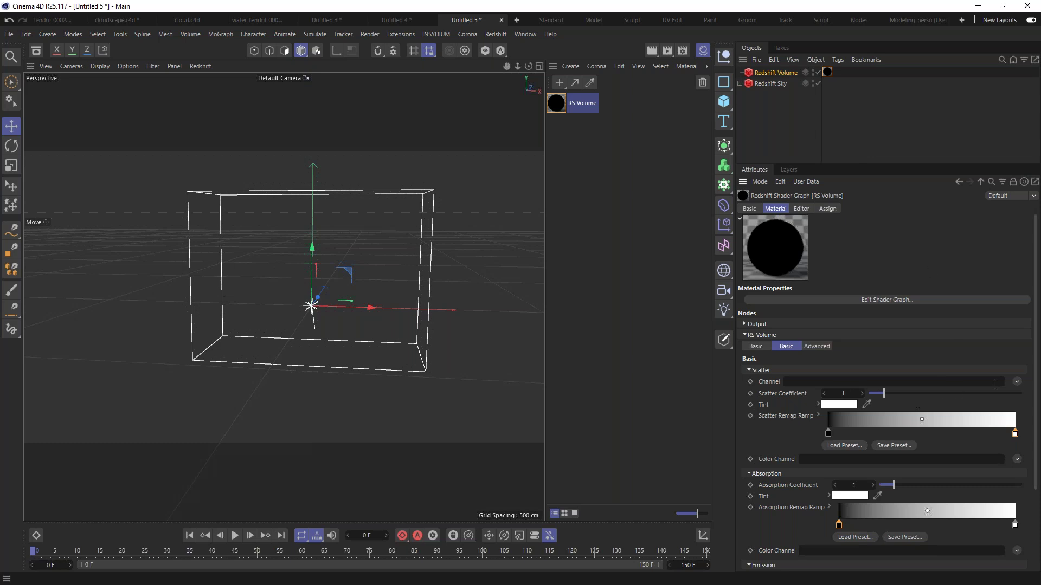
pyautogui.click(1018, 382)
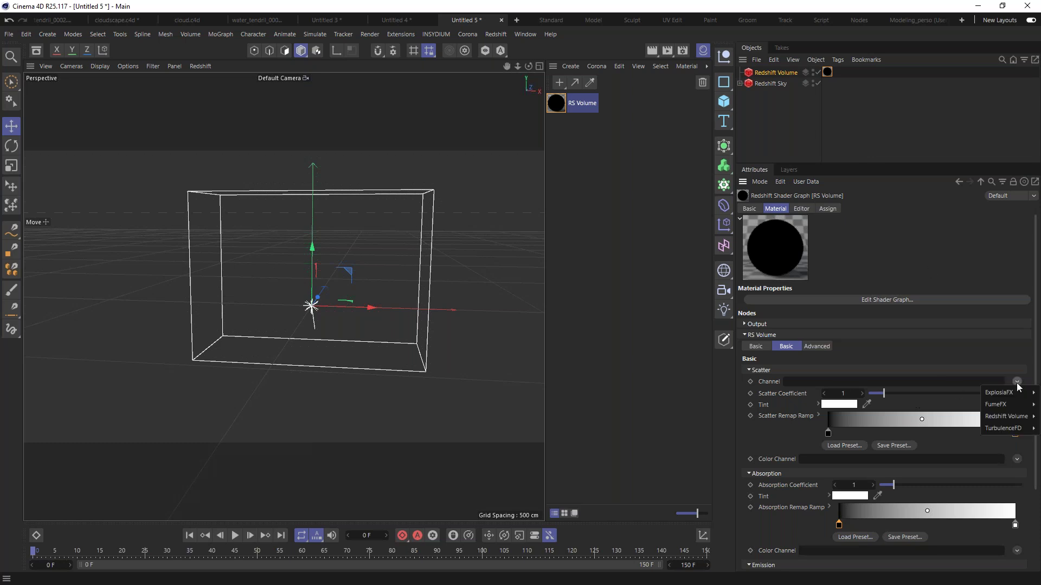
pyautogui.moveTo(998, 421)
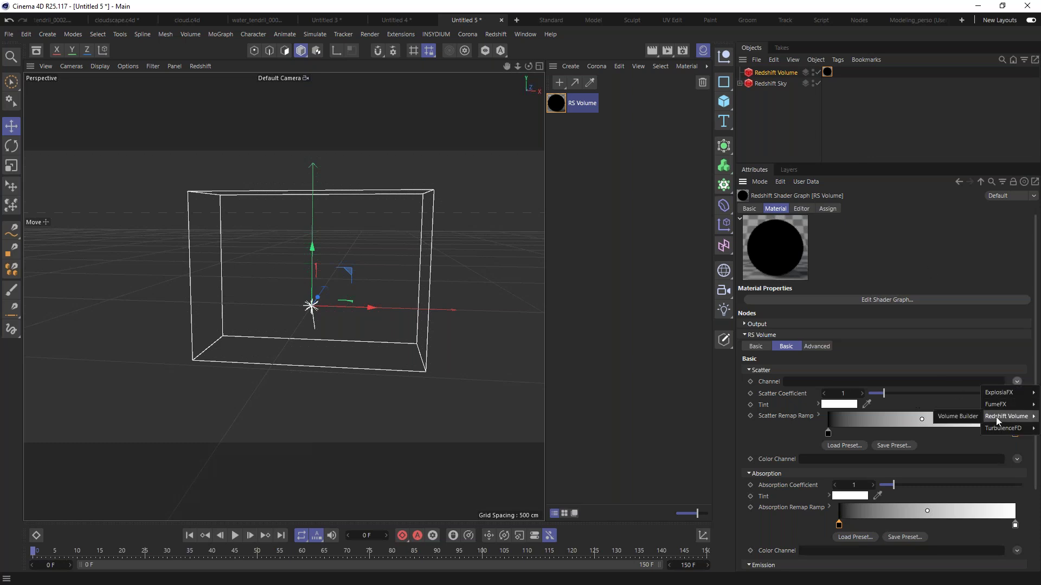
pyautogui.click(954, 422)
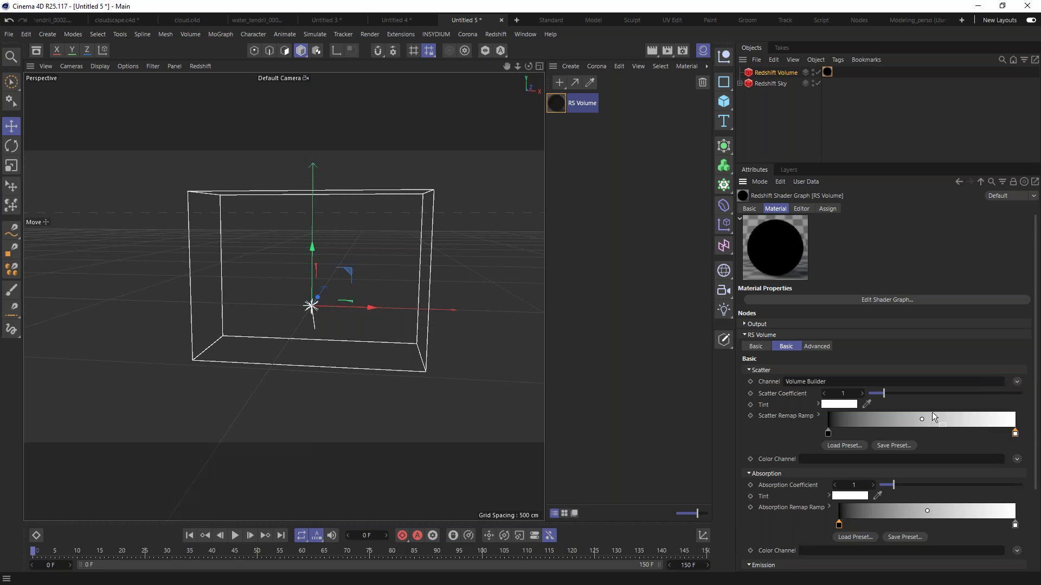
# Start a live render of the loaded cloud in the Redshift RenderView and view it from a lower angle
pyautogui.click(496, 34)
pyautogui.click(535, 118)
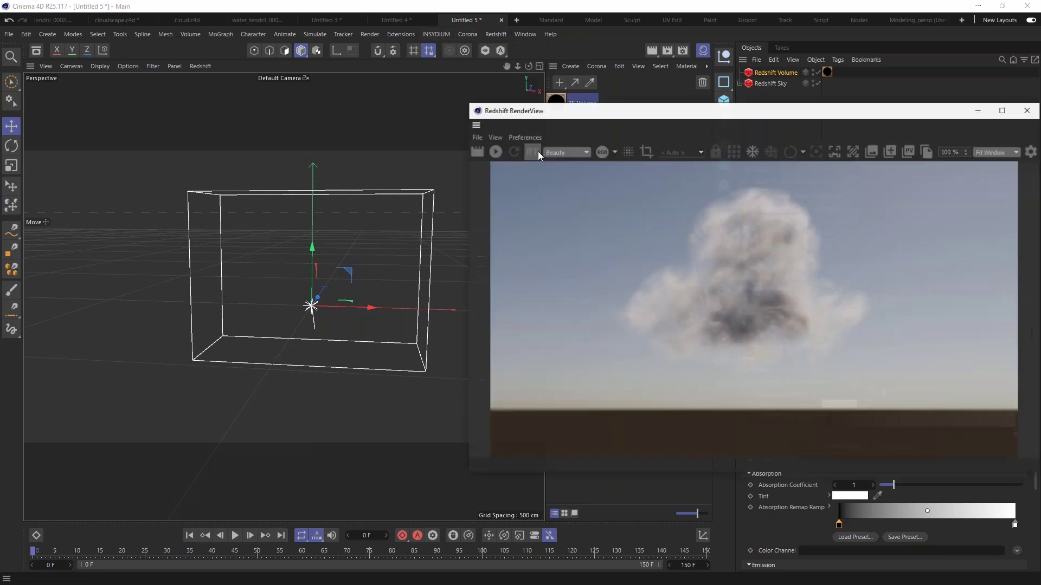
pyautogui.click(496, 152)
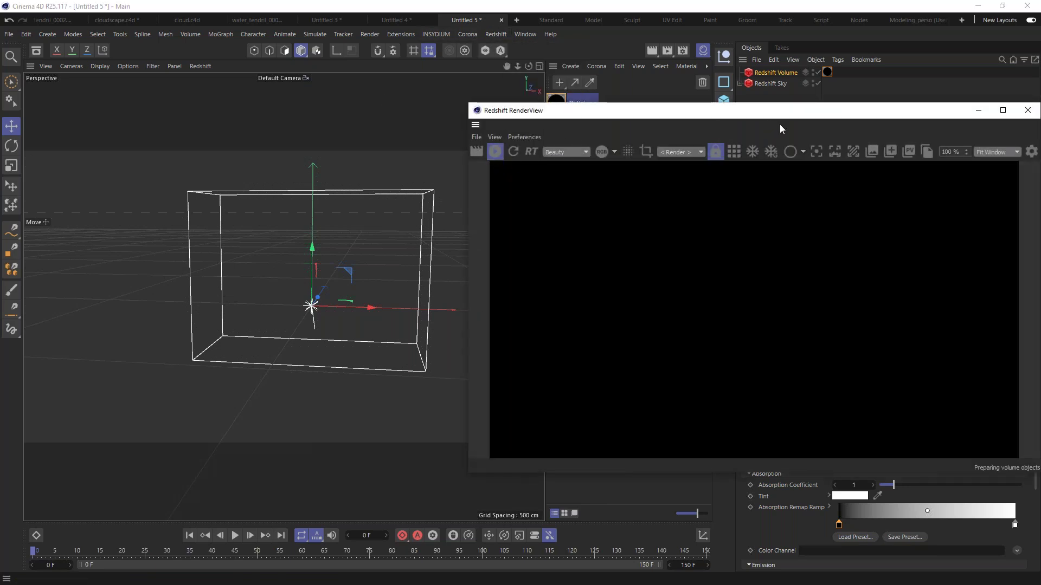
pyautogui.moveTo(760, 109); pyautogui.dragTo(716, 59)
pyautogui.keyDown('alt'); pyautogui.moveTo(313, 259); pyautogui.dragTo(315, 210); pyautogui.keyUp('alt')
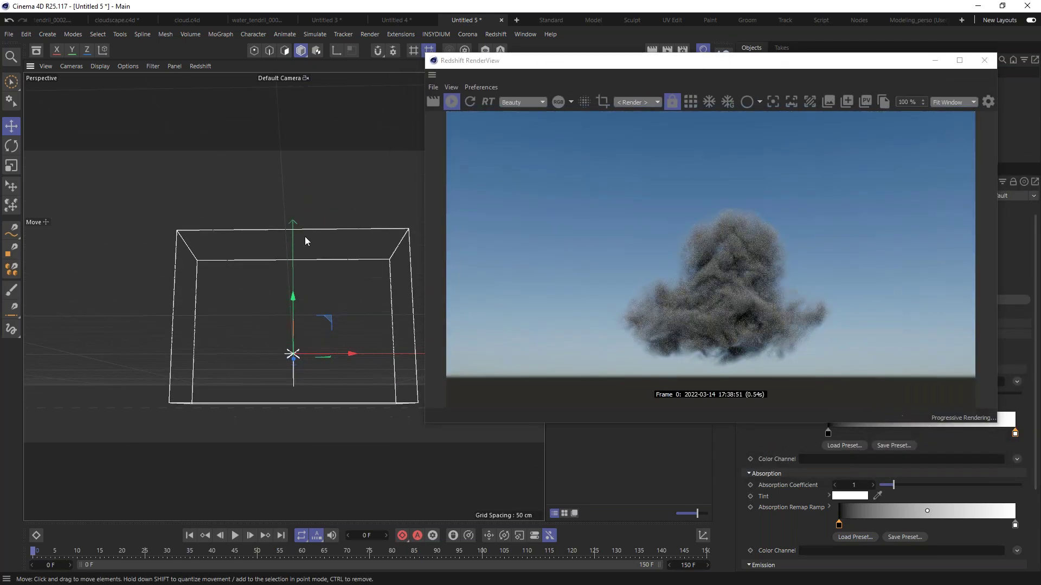
# Move the RenderView clear of the material settings and lower the RS Volume material's Absorption Coefficient to 0.51
pyautogui.moveTo(748, 61); pyautogui.dragTo(361, 60)
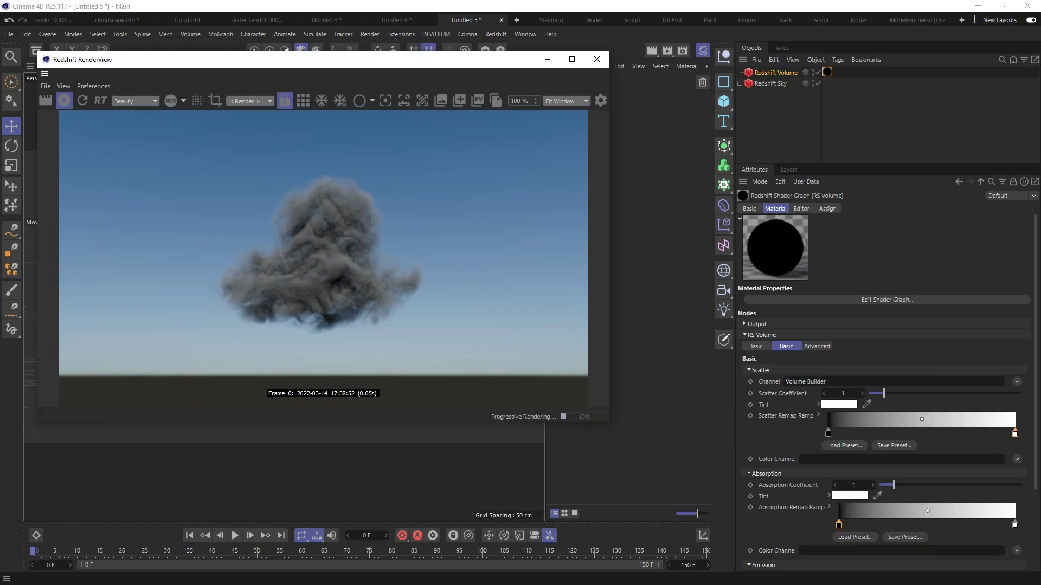
pyautogui.moveTo(888, 483); pyautogui.dragTo(887, 483)
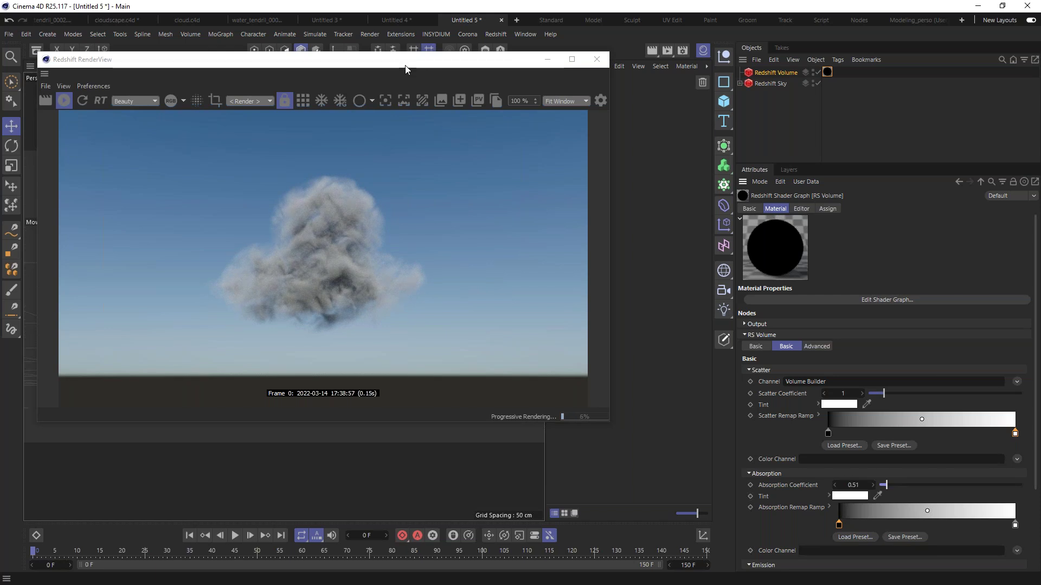
# Try shifting the black knot of the Absorption Remap Ramp slightly inward and return it to the start of the ramp
pyautogui.moveTo(390, 67); pyautogui.dragTo(469, 70)
pyautogui.click(839, 527)
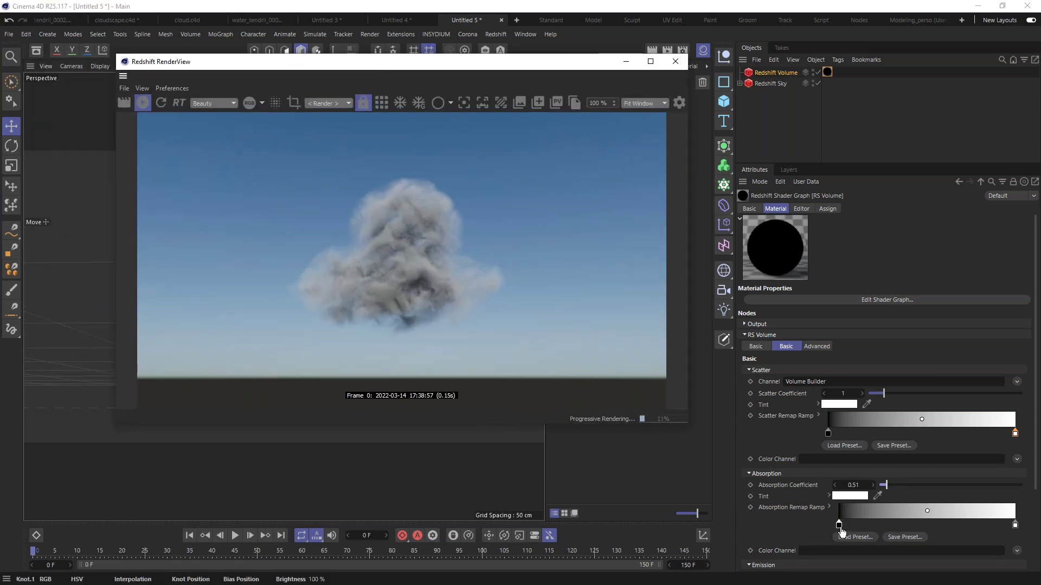
pyautogui.moveTo(840, 527); pyautogui.dragTo(847, 532)
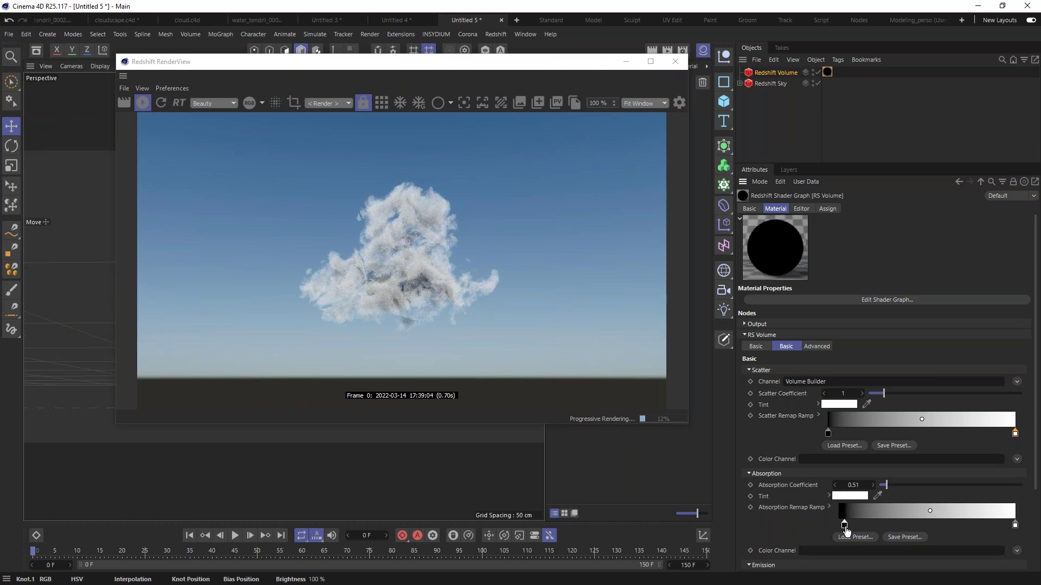
pyautogui.moveTo(845, 531); pyautogui.dragTo(839, 525)
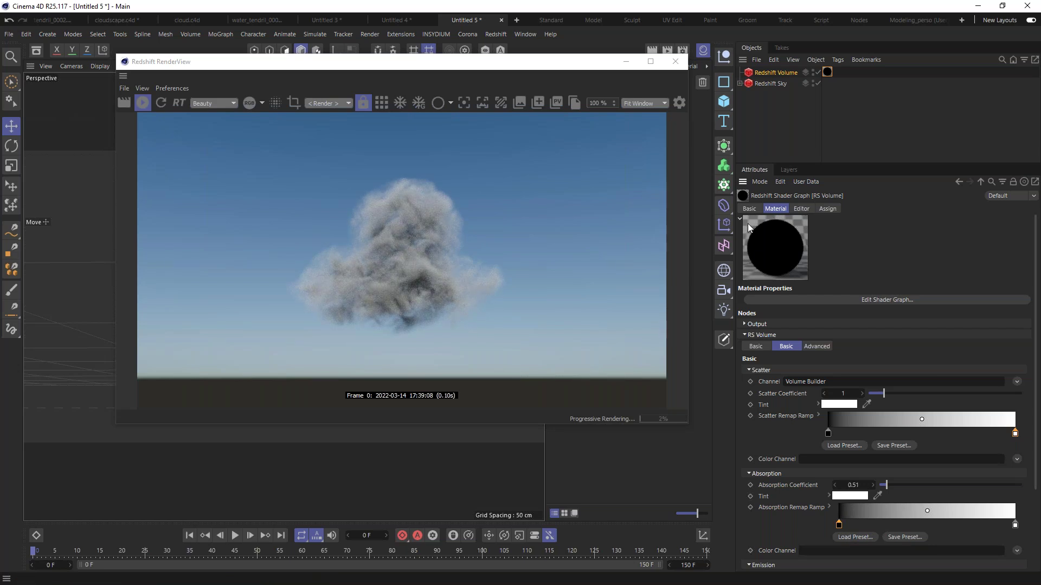
# Raise the RS Volume material's Scatter Coefficient to 1.5, stop the live render and close the RenderView
pyautogui.moveTo(885, 395); pyautogui.dragTo(892, 396)
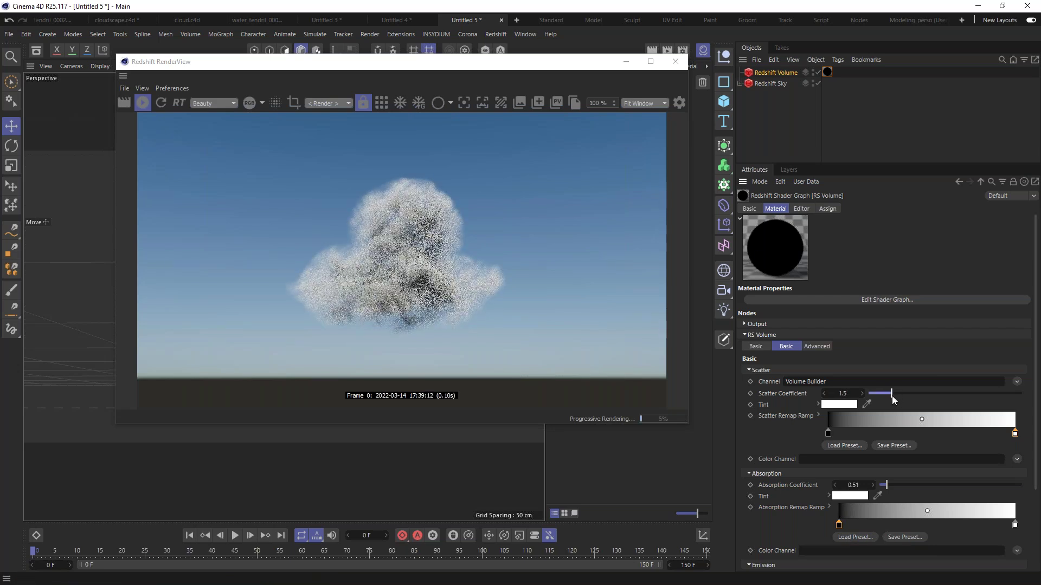
pyautogui.moveTo(327, 72); pyautogui.dragTo(723, 74)
pyautogui.click(537, 104)
pyautogui.moveTo(932, 65); pyautogui.dragTo(589, 124)
pyautogui.click(727, 123)
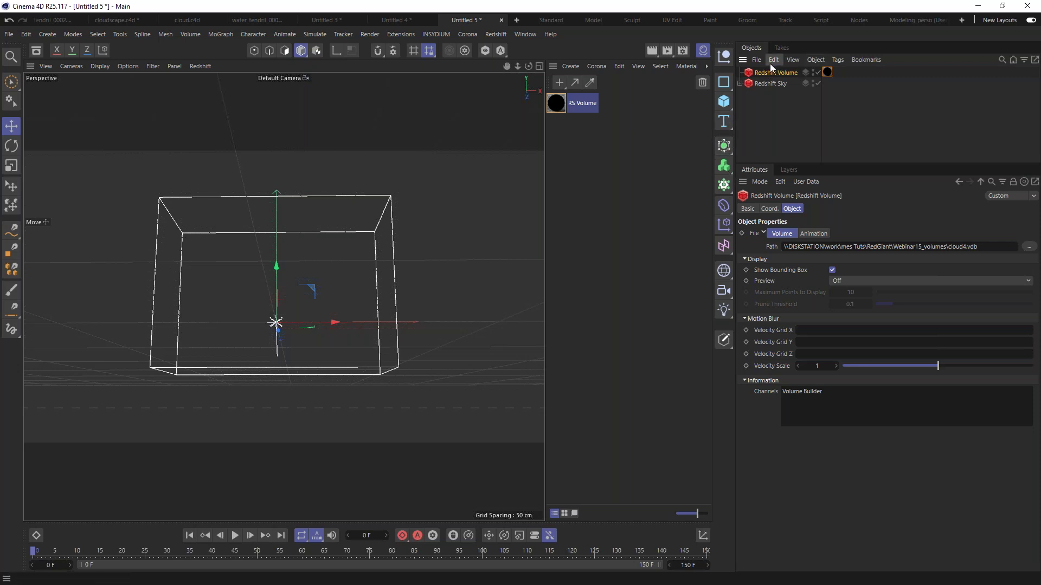
# Place the Redshift Volume inside a Cloner and set its grid size to 244 cm in X and 236 cm in Z
pyautogui.keyDown('alt'); pyautogui.click(724, 185); pyautogui.keyUp('alt')
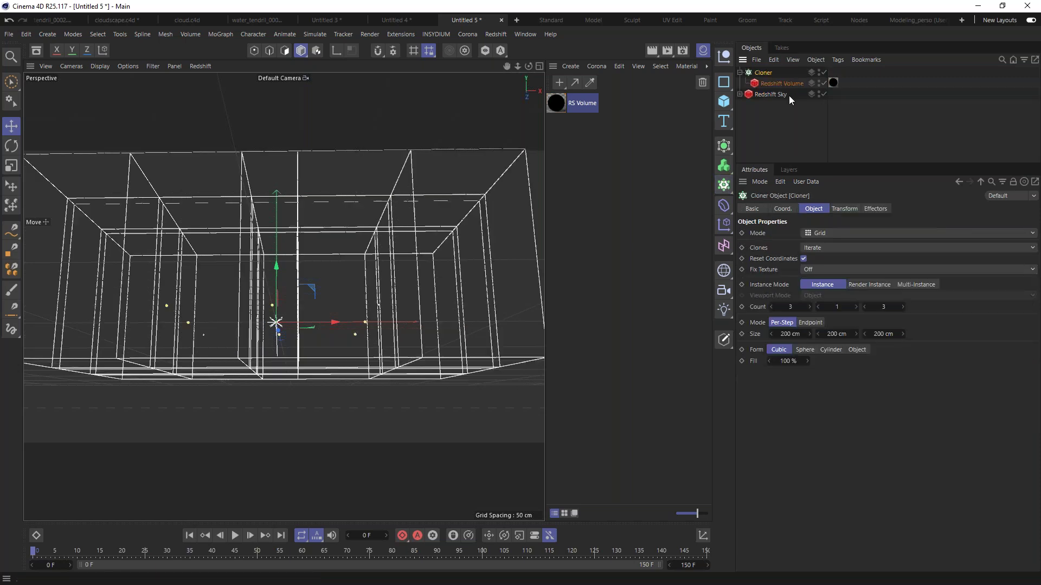
pyautogui.moveTo(360, 241)
pyautogui.keyDown('alt'); pyautogui.mouseDown()
pyautogui.moveTo(292, 281)
pyautogui.moveTo(324, 283)
pyautogui.moveTo(344, 377)
pyautogui.moveTo(353, 260)
pyautogui.mouseUp(); pyautogui.keyUp('alt')
pyautogui.scroll(-5, 293, 281)
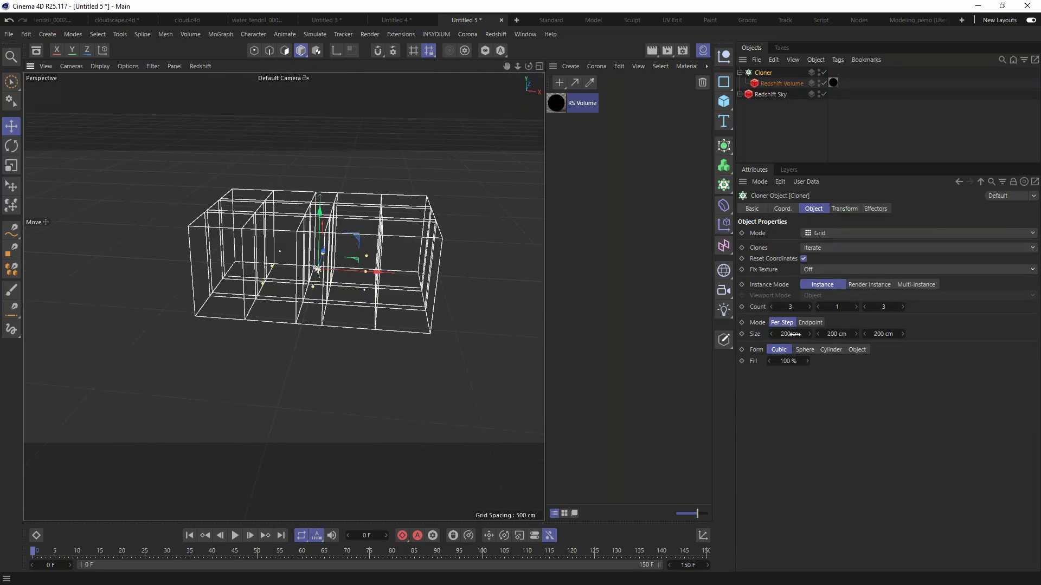
pyautogui.moveTo(797, 336)
pyautogui.mouseDown()
pyautogui.moveTo(976, 324)
pyautogui.moveTo(898, 334)
pyautogui.mouseUp()
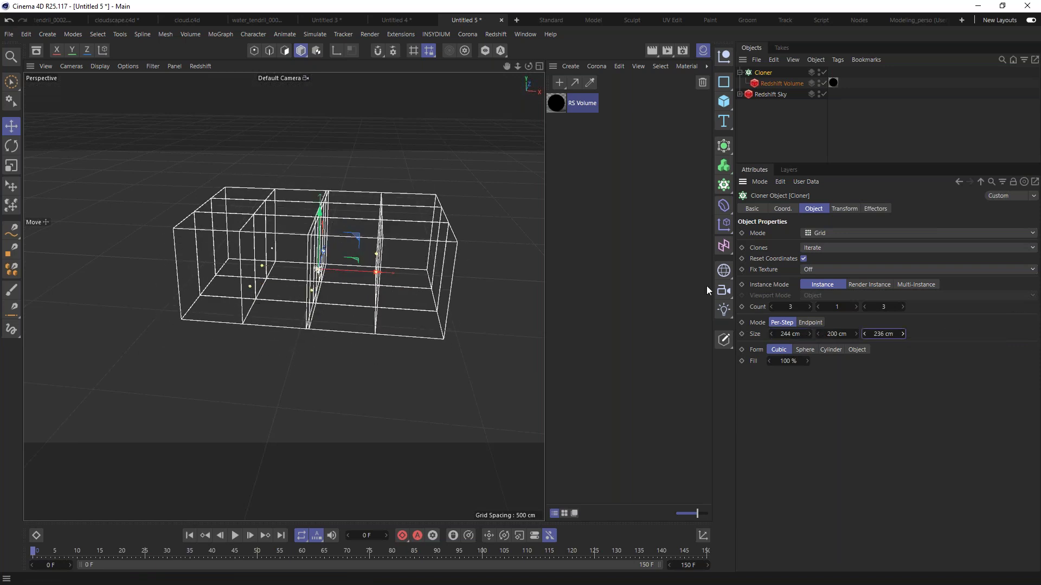
# Open the Redshift RenderView and live-render the cloned clouds from a low viewing angle
pyautogui.moveTo(318, 247)
pyautogui.keyDown('alt'); pyautogui.mouseDown()
pyautogui.moveTo(338, 252)
pyautogui.moveTo(303, 238)
pyautogui.mouseUp(); pyautogui.keyUp('alt')
pyautogui.click(496, 33)
pyautogui.click(515, 115)
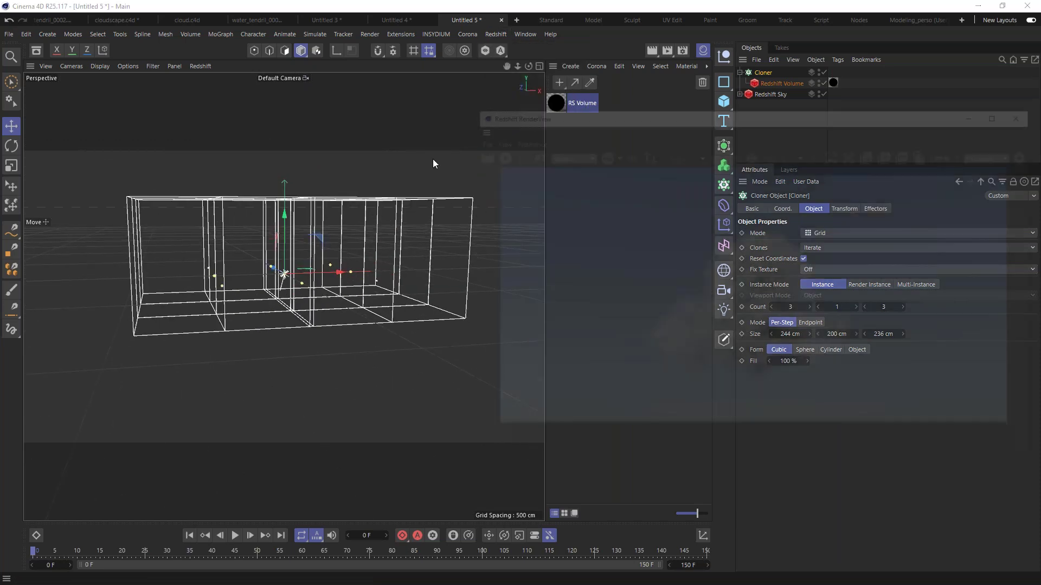
pyautogui.click(495, 153)
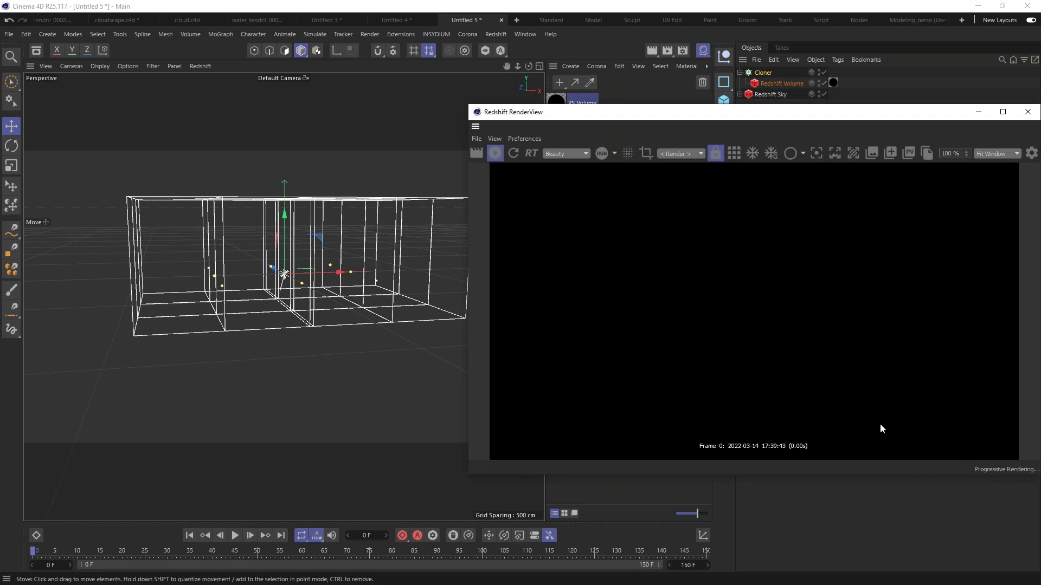
pyautogui.moveTo(784, 112); pyautogui.dragTo(806, 90)
pyautogui.keyDown('alt'); pyautogui.moveTo(254, 244); pyautogui.dragTo(294, 218); pyautogui.keyUp('alt')
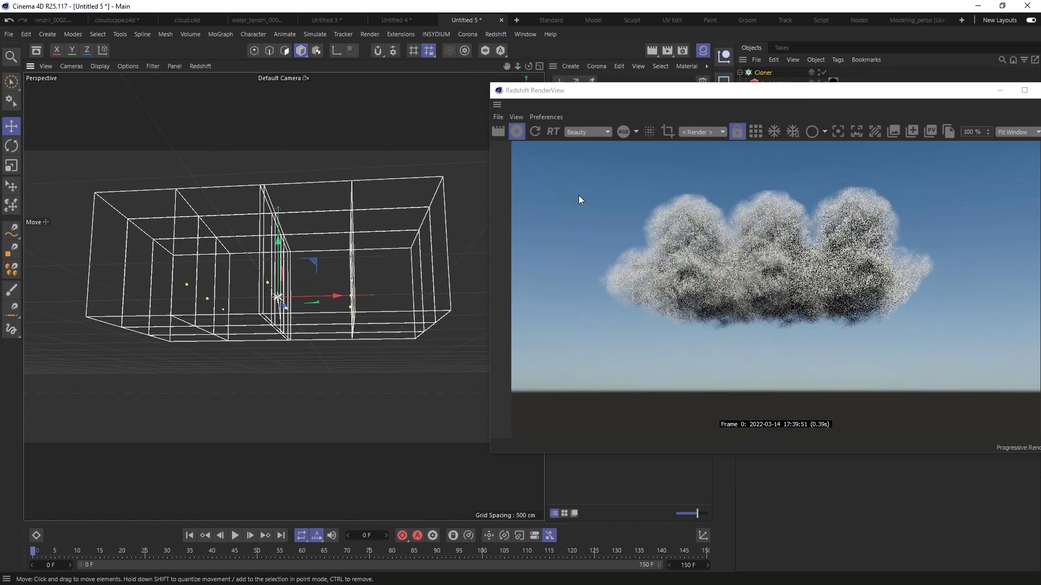
pyautogui.moveTo(797, 98); pyautogui.dragTo(610, 98)
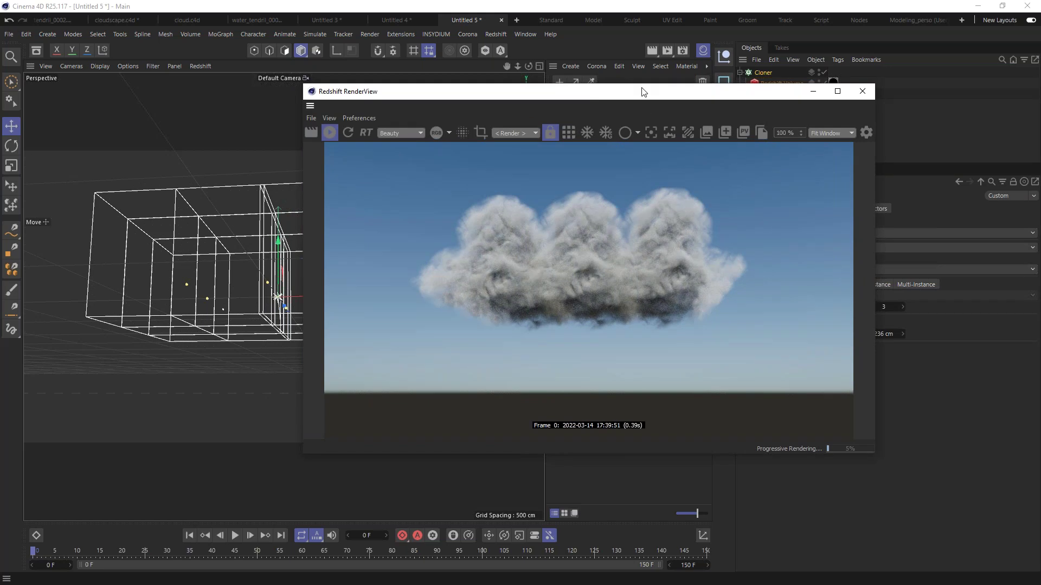
pyautogui.moveTo(603, 95); pyautogui.dragTo(691, 122)
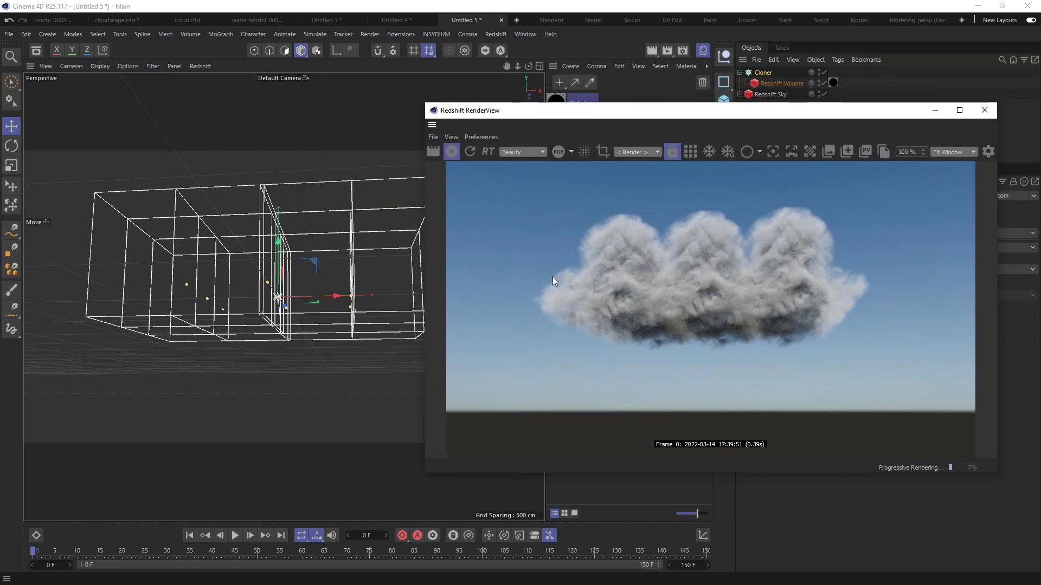
# Stop the live render and duplicate the Redshift Volume inside the Cloner
pyautogui.click(452, 151)
pyautogui.moveTo(666, 114); pyautogui.dragTo(829, 299)
pyautogui.click(756, 72)
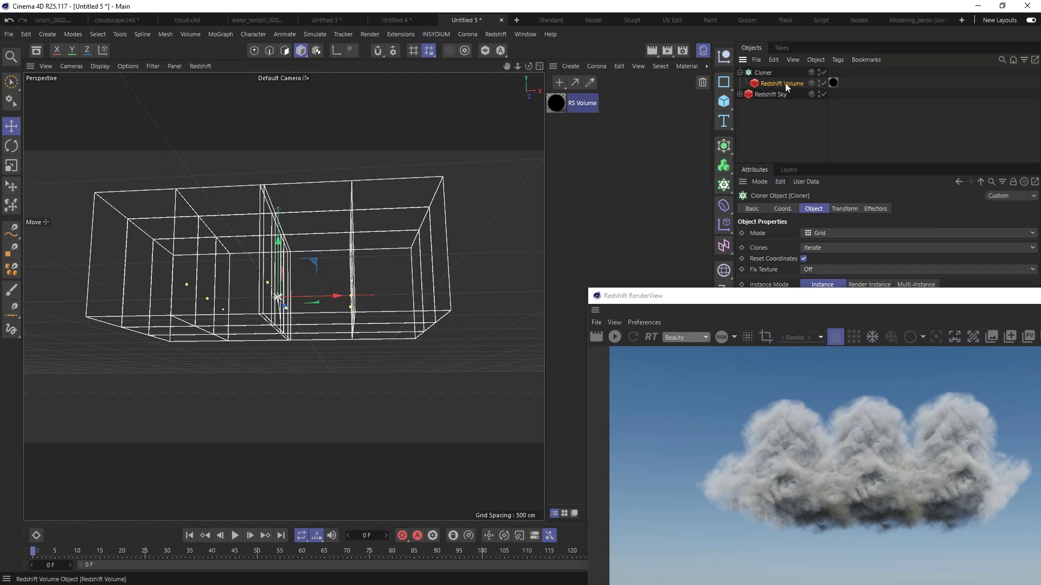
pyautogui.click(783, 83)
pyautogui.keyDown('ctrl'); pyautogui.moveTo(775, 86); pyautogui.dragTo(778, 94); pyautogui.keyUp('ctrl')
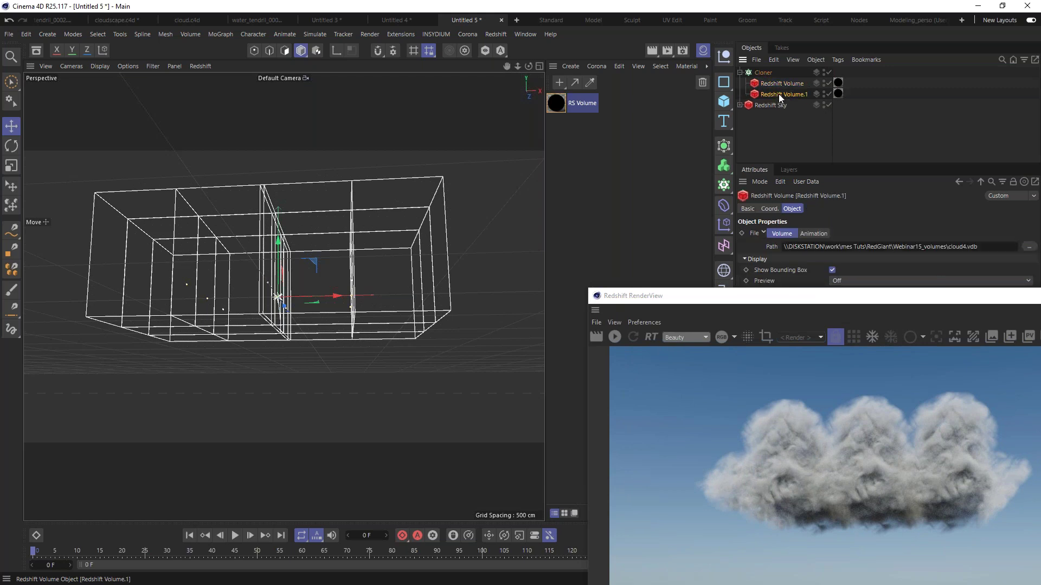
# Load cloud5.vdb as the volume file of the duplicated Redshift Volume
pyautogui.moveTo(891, 297); pyautogui.dragTo(400, 143)
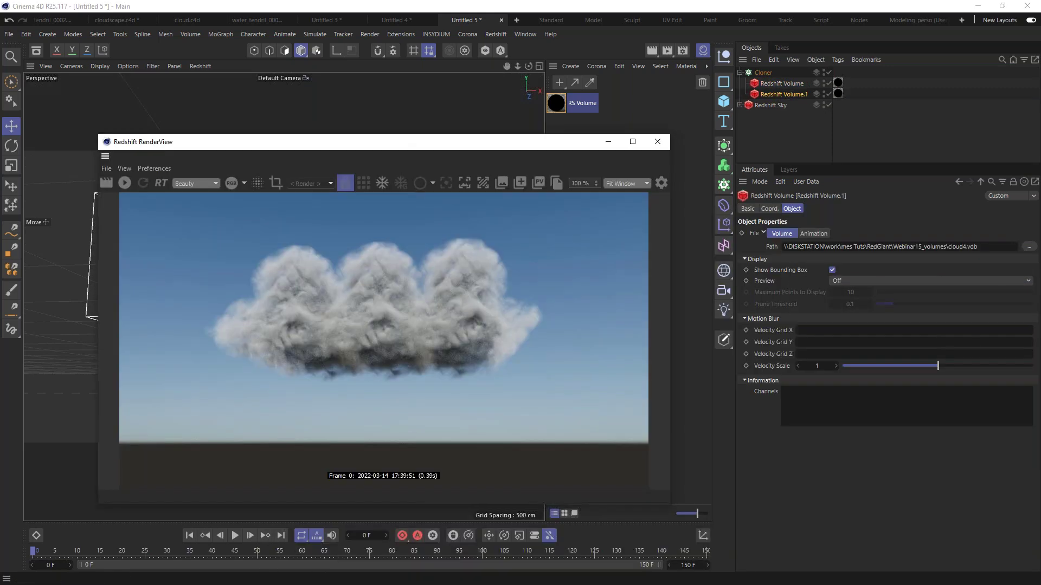
pyautogui.click(1029, 247)
pyautogui.click(127, 330)
pyautogui.doubleClick(125, 330)
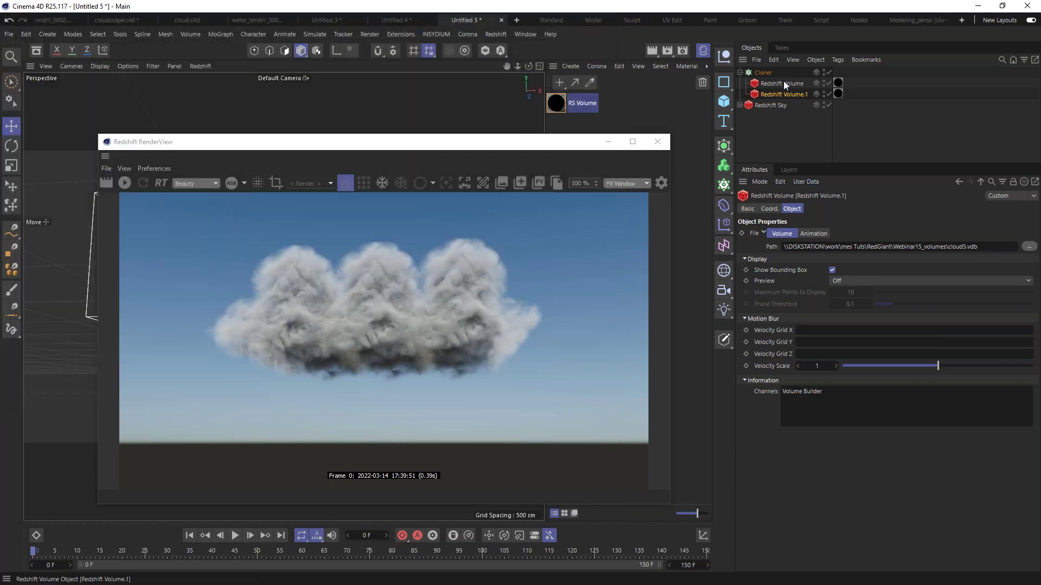
# Add a Random effector to the Cloner and clear the RenderView away from the viewport
pyautogui.click(763, 71)
pyautogui.moveTo(502, 144); pyautogui.dragTo(445, 140)
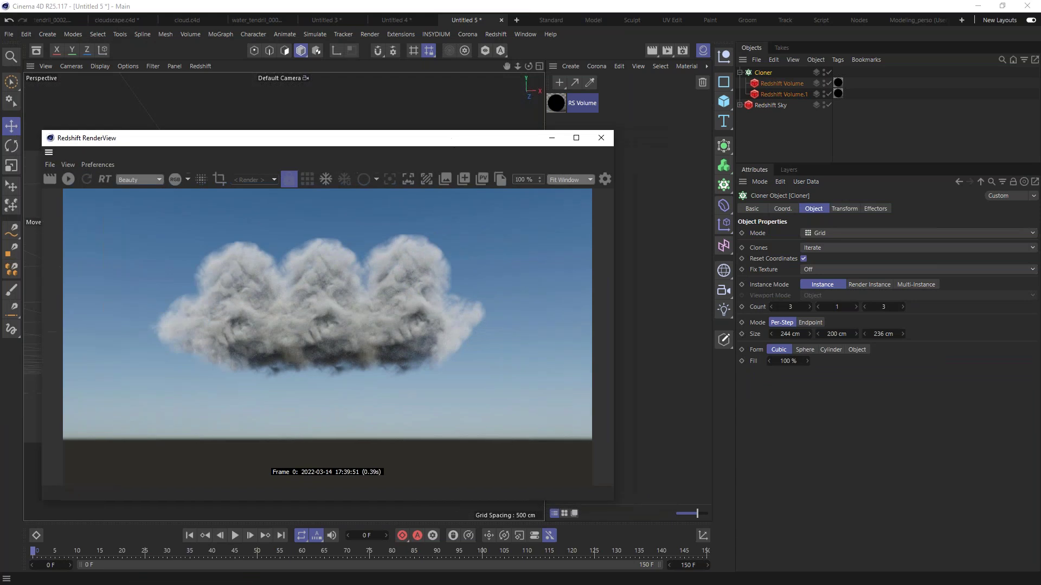
pyautogui.click(724, 224)
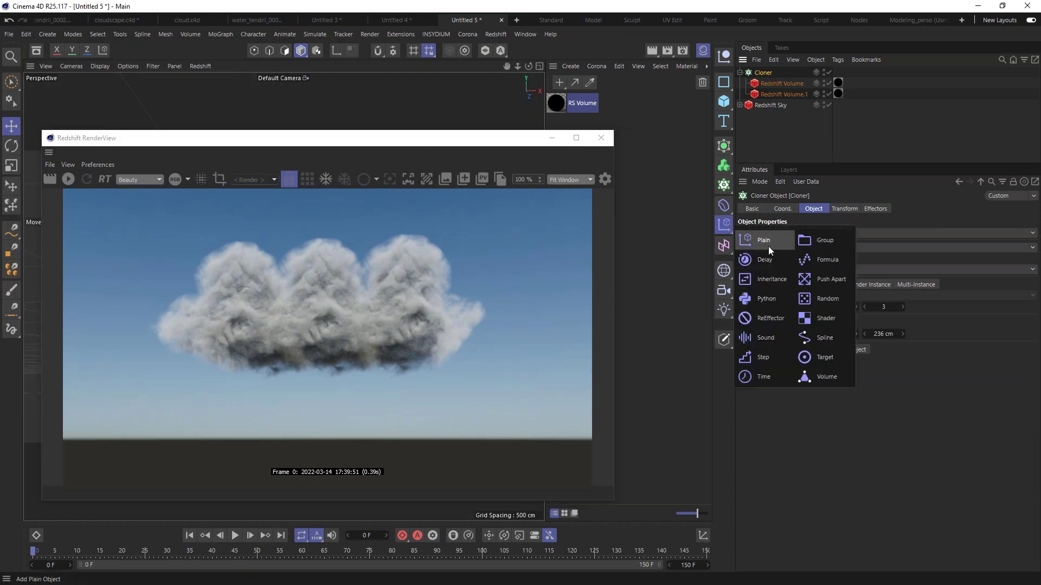
pyautogui.click(830, 299)
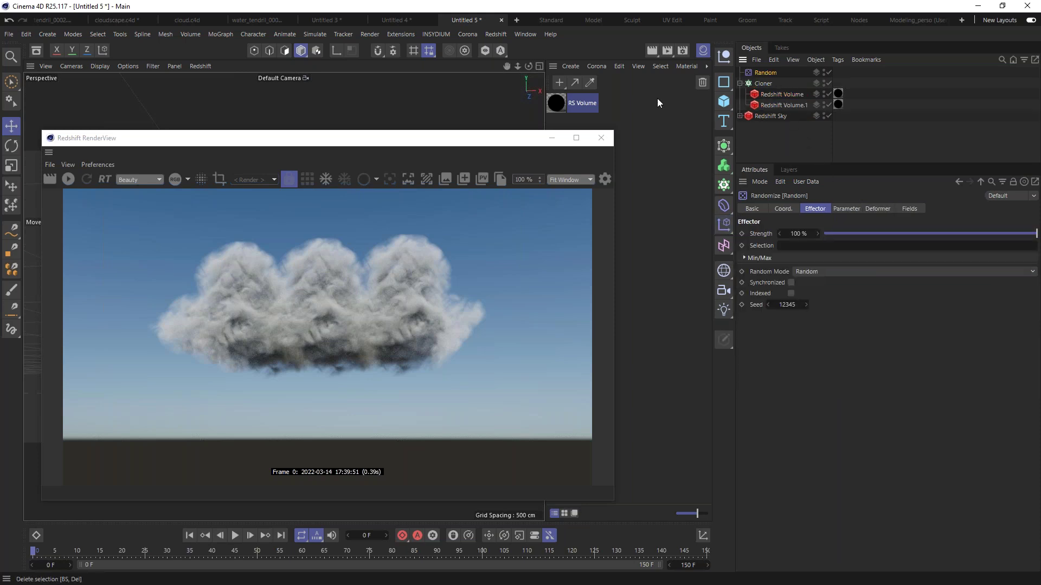
pyautogui.moveTo(494, 142); pyautogui.dragTo(470, 477)
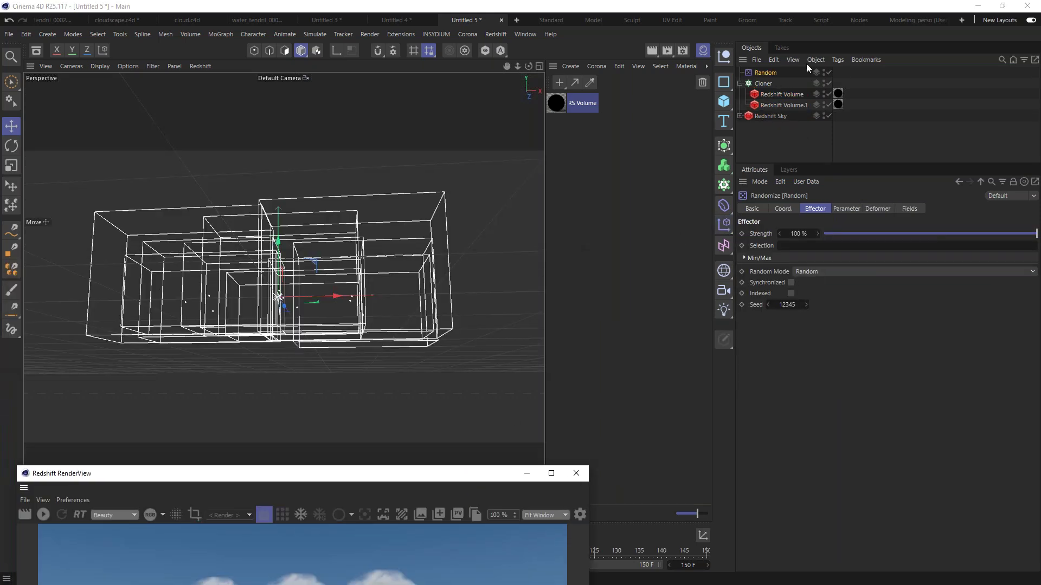
# Enable rotation and scale on the Random effector, with R.H 360° and scale X 0.28, Y 0.18 and Z 0.35
pyautogui.click(847, 209)
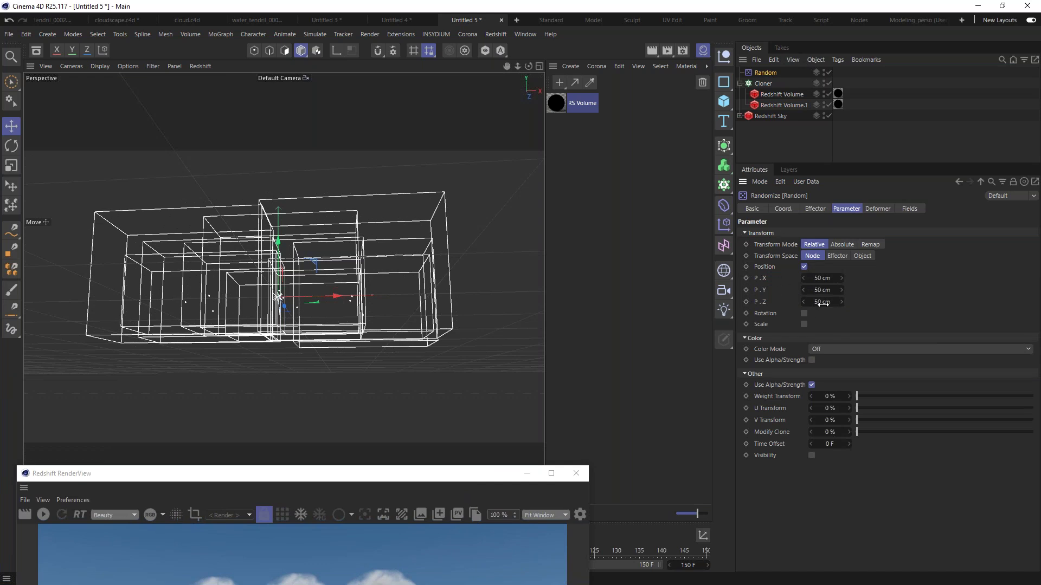
pyautogui.click(804, 314)
pyautogui.moveTo(841, 325)
pyautogui.mouseDown()
pyautogui.moveTo(899, 323)
pyautogui.moveTo(828, 323)
pyautogui.mouseUp()
pyautogui.write('360')
pyautogui.press('Return')
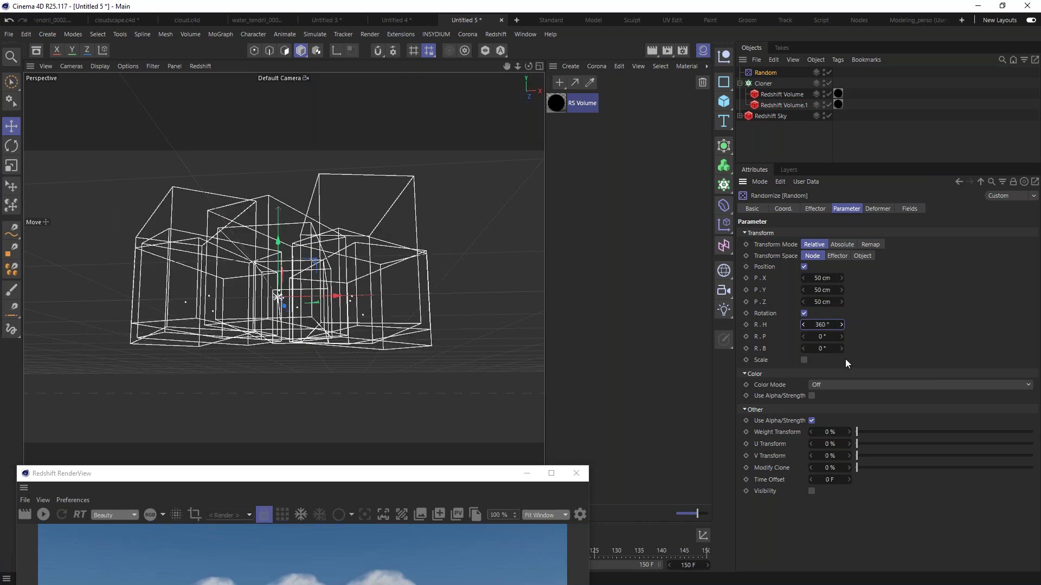
pyautogui.click(804, 360)
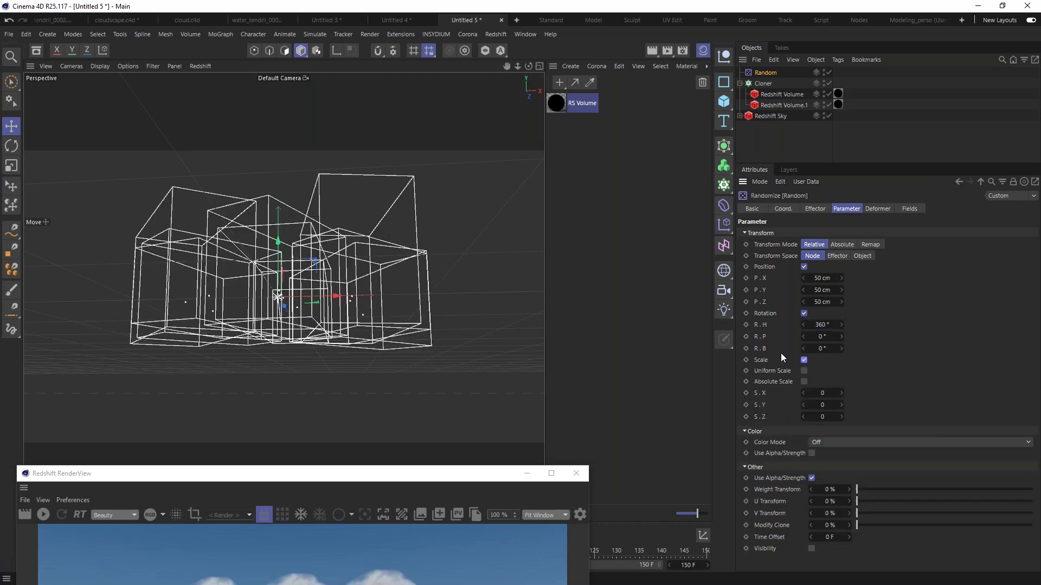
pyautogui.moveTo(836, 393)
pyautogui.mouseDown()
pyautogui.moveTo(847, 394)
pyautogui.moveTo(828, 406)
pyautogui.moveTo(844, 419)
pyautogui.mouseUp()
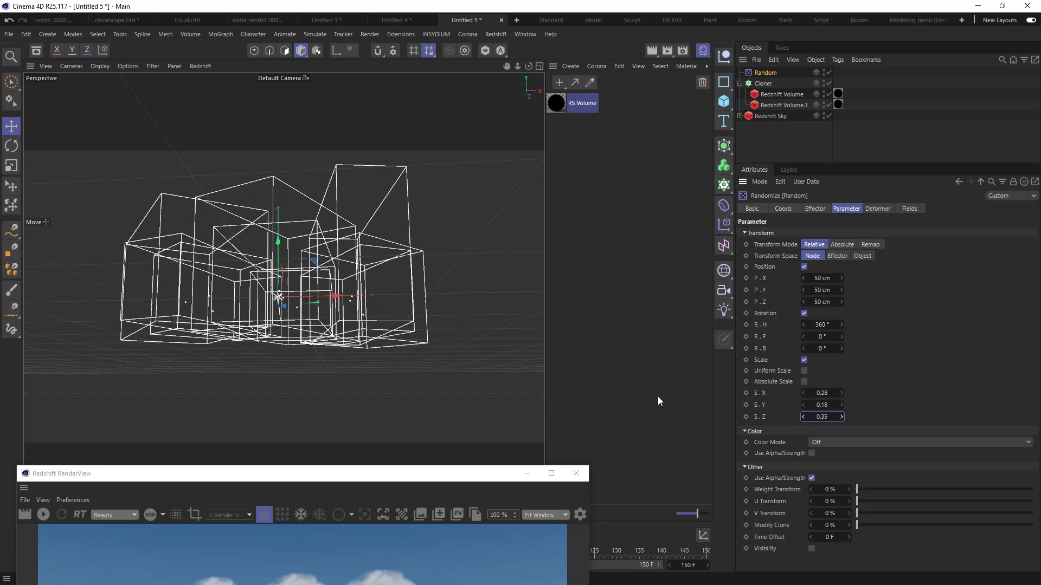
# Restart the live render and examine the randomized cloud clones from a closer side angle
pyautogui.moveTo(420, 480); pyautogui.dragTo(539, 197)
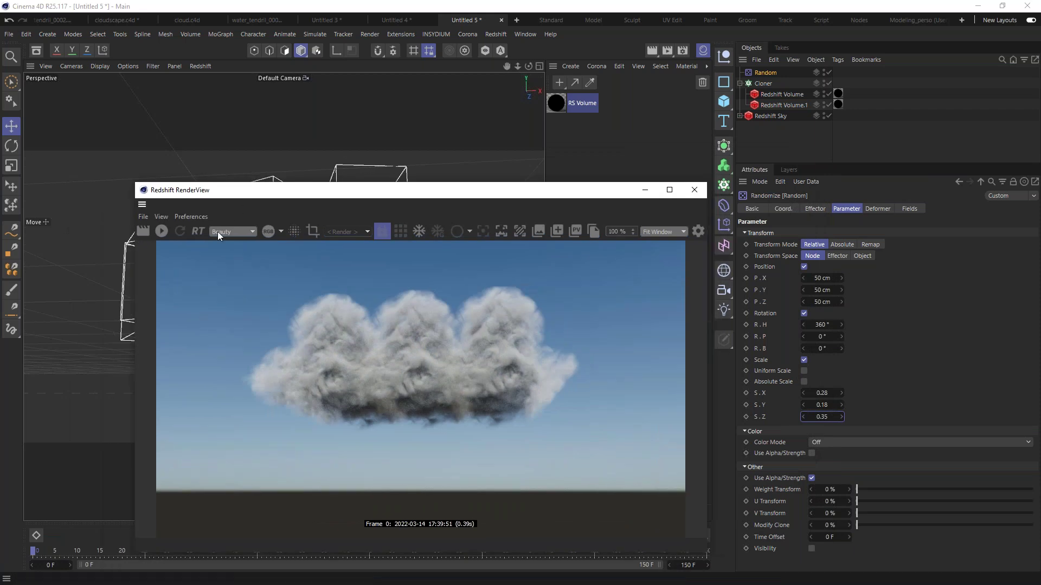
pyautogui.click(162, 232)
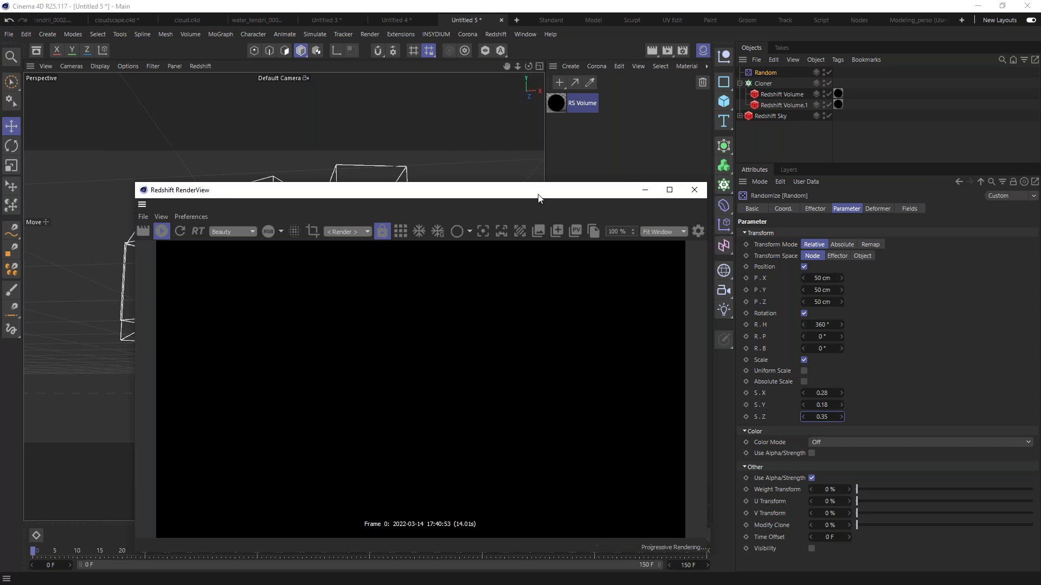
pyautogui.moveTo(498, 193); pyautogui.dragTo(812, 111)
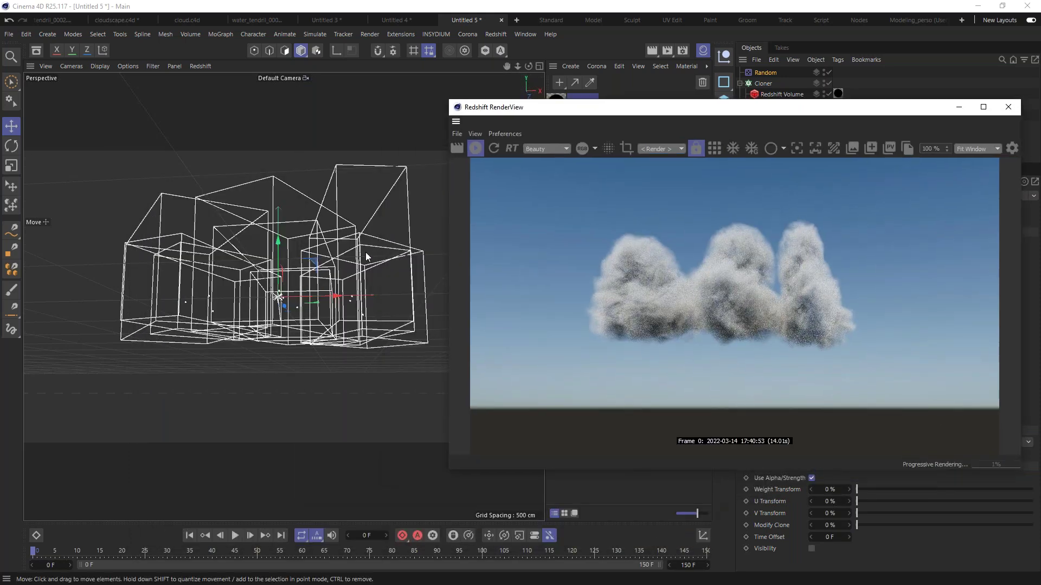
pyautogui.moveTo(291, 262); pyautogui.dragTo(318, 274)
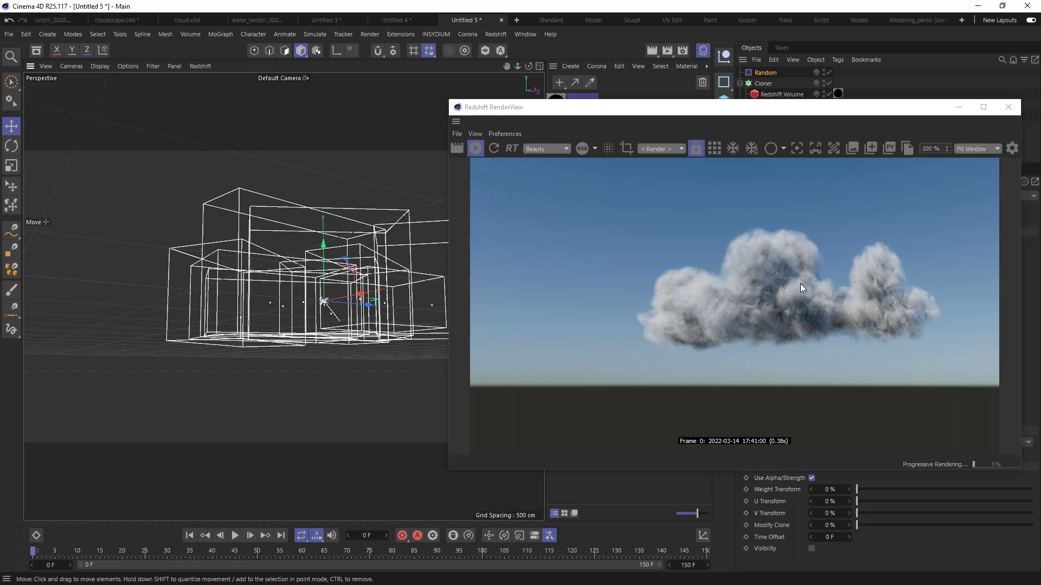
pyautogui.keyDown('alt'); pyautogui.moveTo(307, 280); pyautogui.dragTo(334, 261, button='right'); pyautogui.keyUp('alt')
pyautogui.keyDown('alt'); pyautogui.moveTo(308, 284); pyautogui.dragTo(259, 283); pyautogui.keyUp('alt')
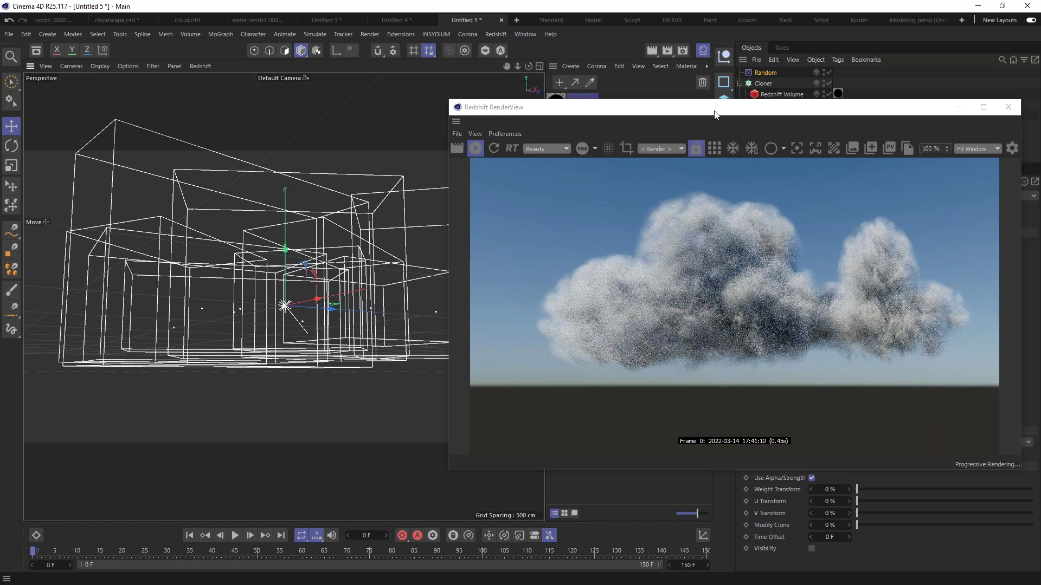
pyautogui.moveTo(692, 108); pyautogui.dragTo(570, 104)
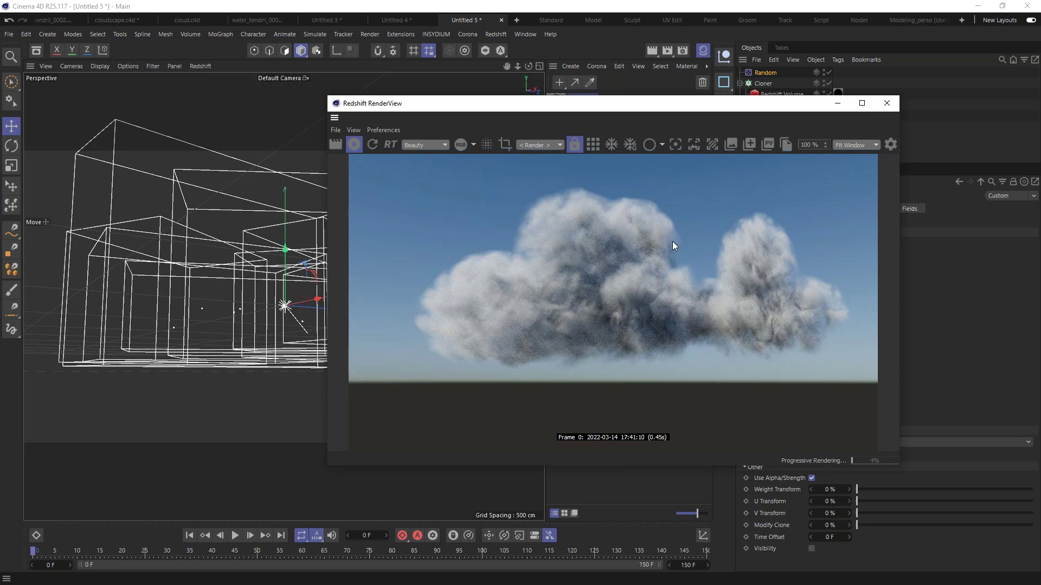
pyautogui.moveTo(608, 103); pyautogui.dragTo(333, 82)
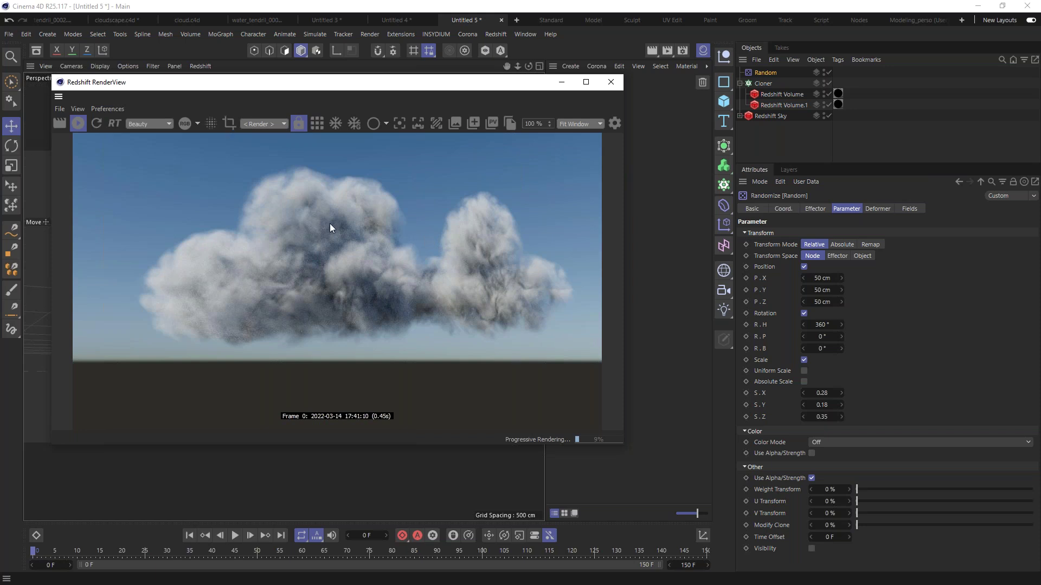
# Stop the live render, close the RenderView and select the Cloner
pyautogui.moveTo(395, 84); pyautogui.dragTo(528, 92)
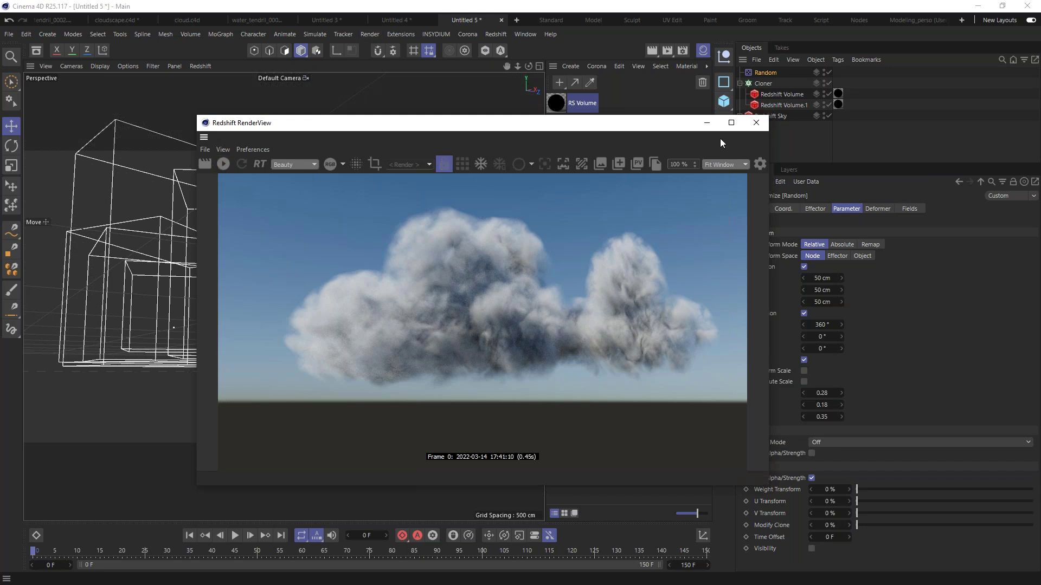
pyautogui.click(756, 123)
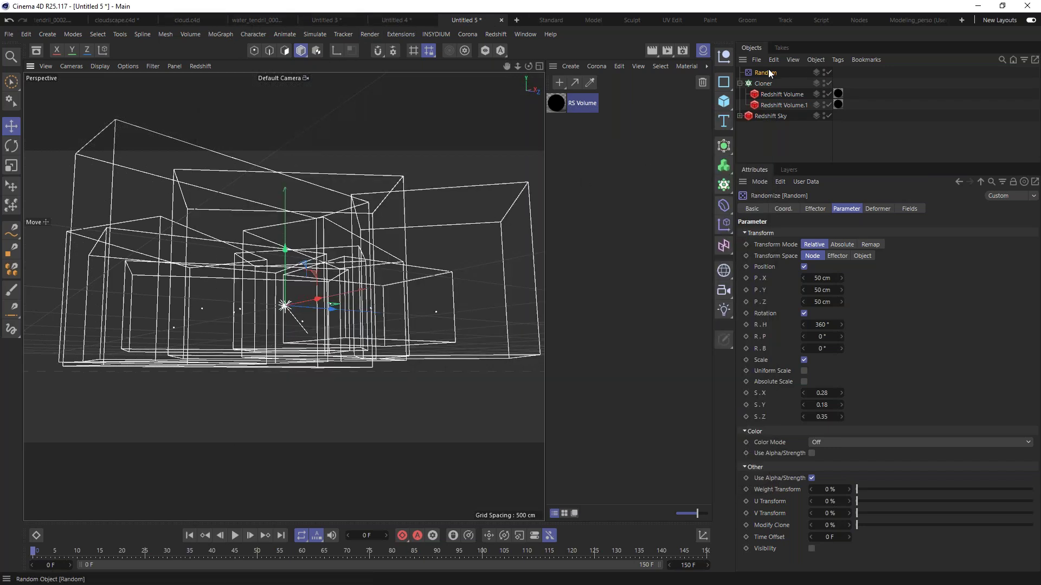
pyautogui.click(764, 84)
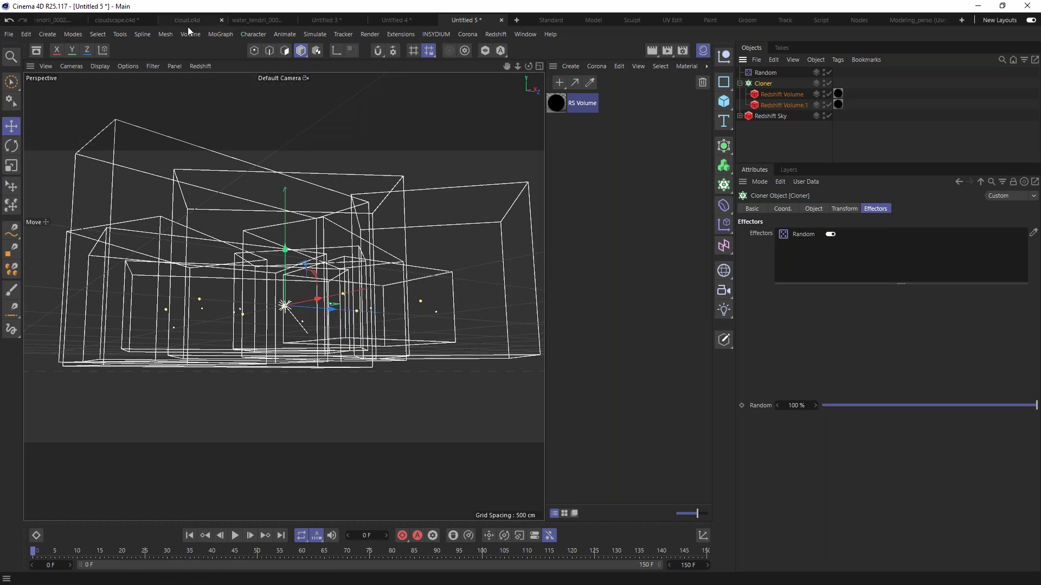
# In the Untitled 3 scene, hide the Cloner and sky to examine the source spline and the Cloner's object settings
pyautogui.click(334, 22)
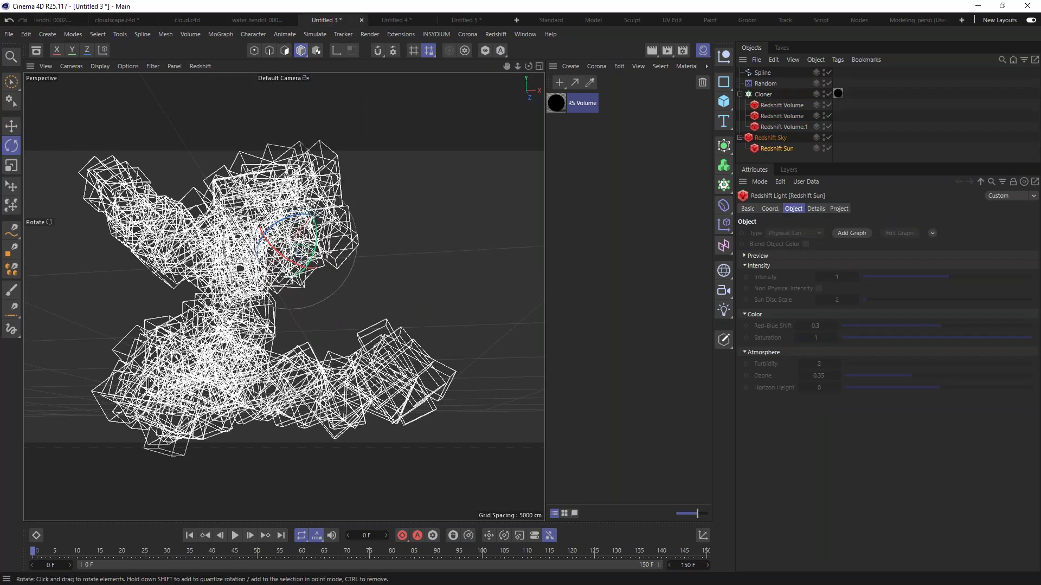
pyautogui.moveTo(828, 94); pyautogui.dragTo(829, 148)
pyautogui.click(764, 74)
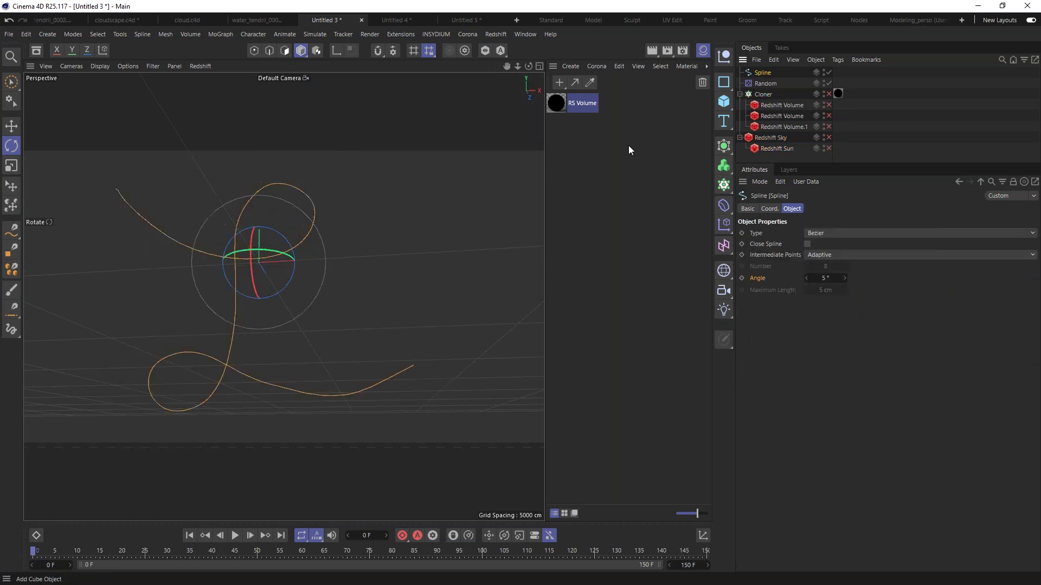
pyautogui.click(291, 262)
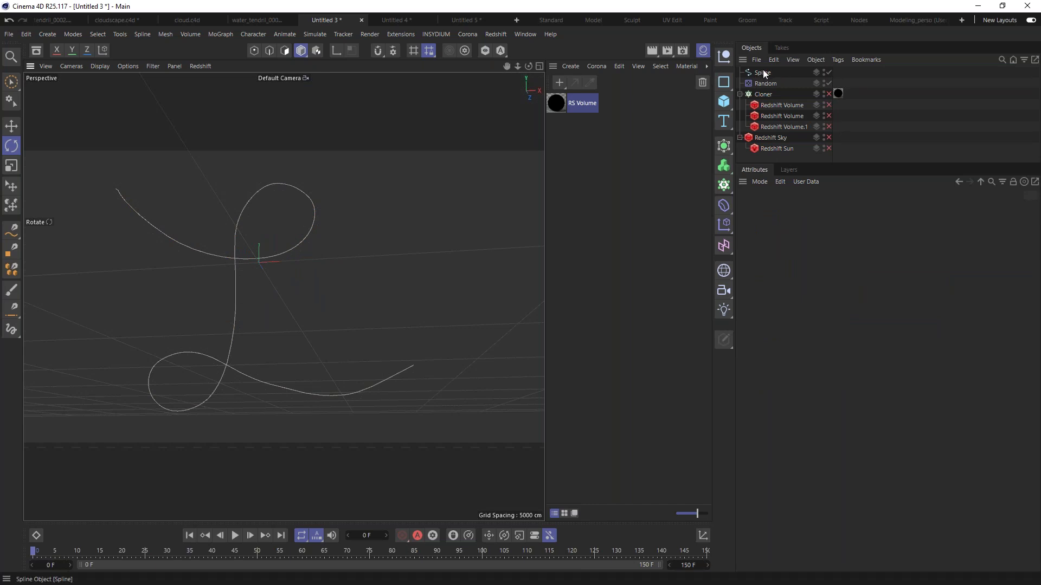
pyautogui.click(765, 95)
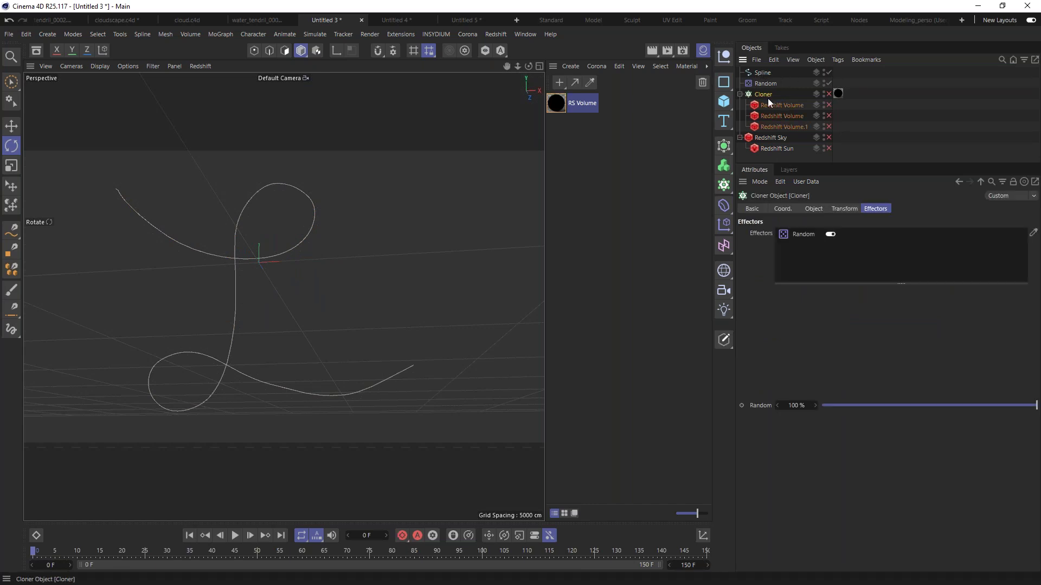
pyautogui.click(815, 209)
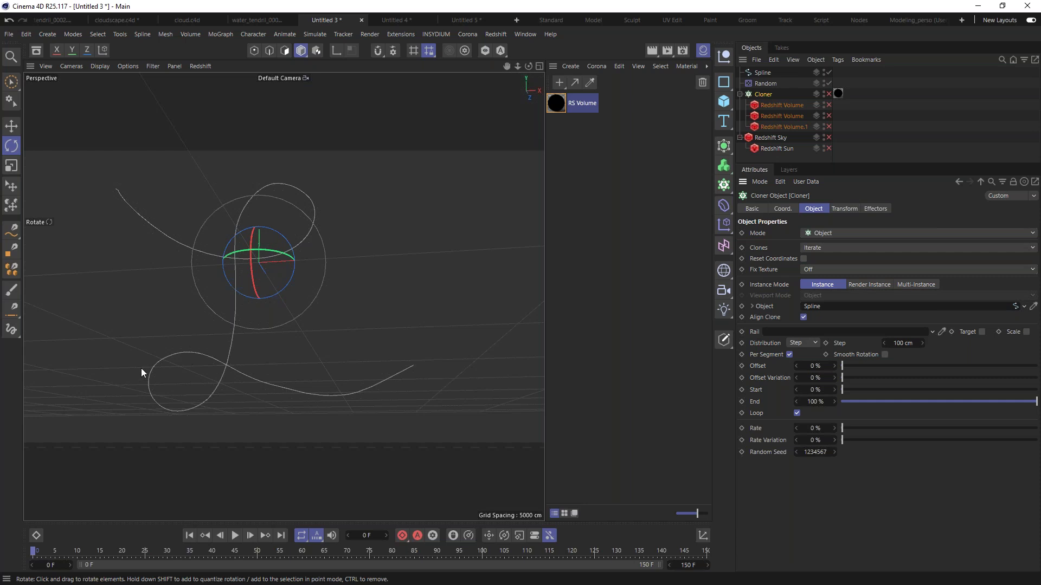
# Re-enable the Cloner and its volumes, set its step distance to 200 cm, and review the Random effector's parameters
pyautogui.moveTo(829, 104); pyautogui.dragTo(835, 124)
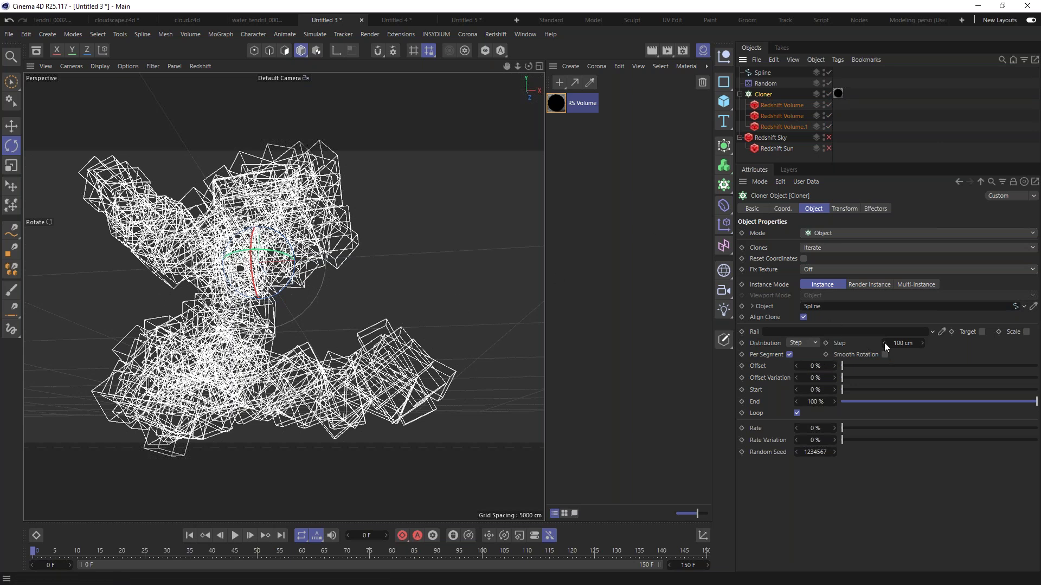
pyautogui.moveTo(911, 343)
pyautogui.mouseDown()
pyautogui.moveTo(1022, 335)
pyautogui.moveTo(932, 341)
pyautogui.moveTo(981, 340)
pyautogui.moveTo(946, 341)
pyautogui.mouseUp()
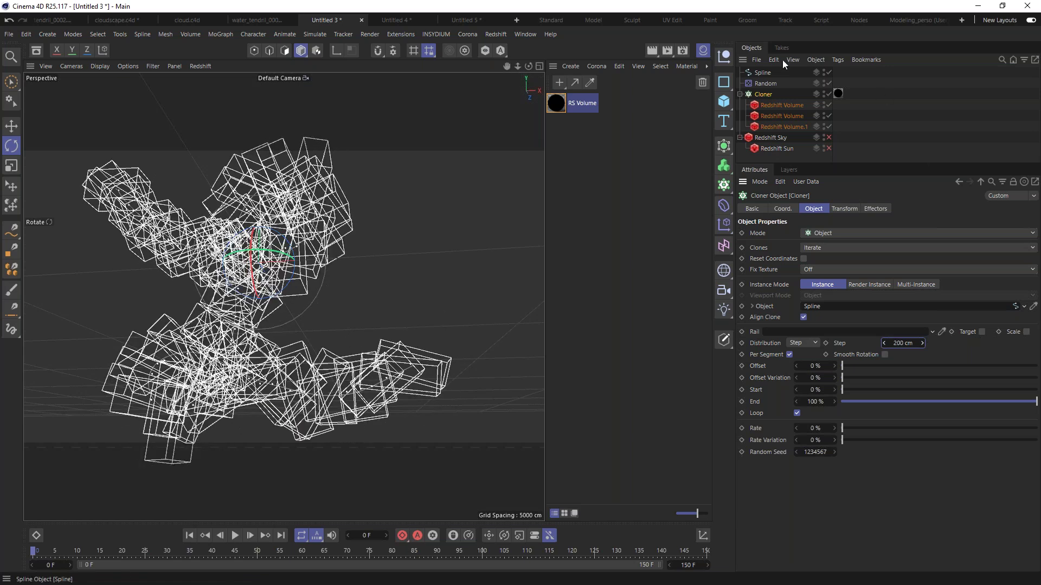
pyautogui.click(766, 82)
pyautogui.click(846, 209)
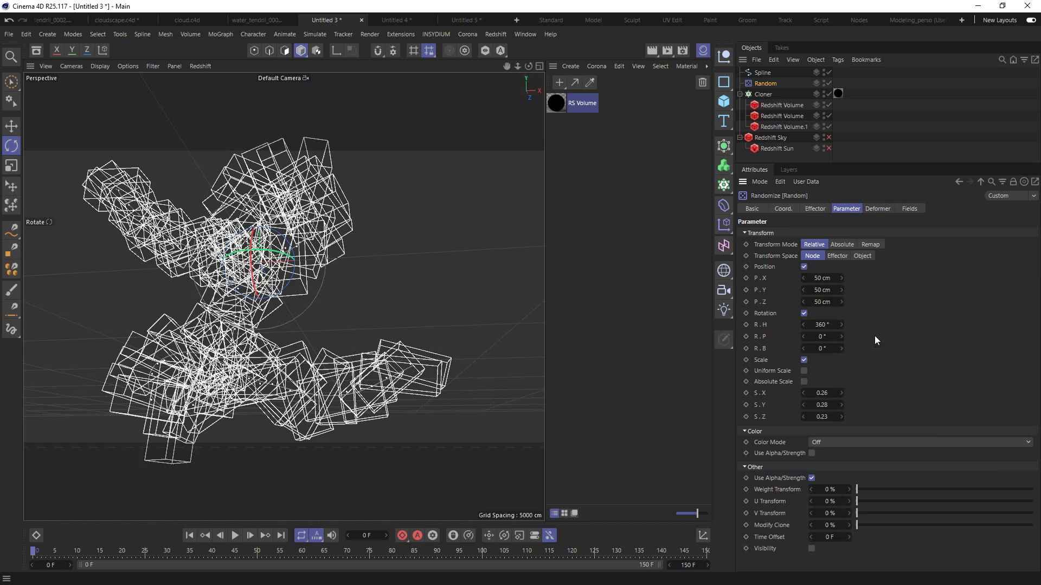
# Start a live Redshift render of the spline-shaped cloud and re-enable the Redshift Sky and Sun
pyautogui.click(493, 36)
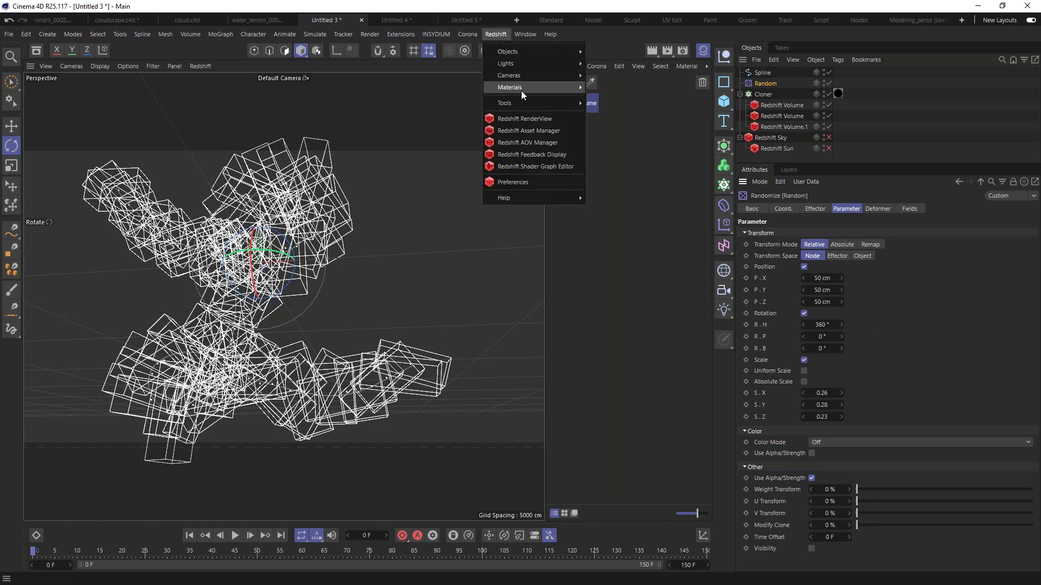
pyautogui.click(515, 118)
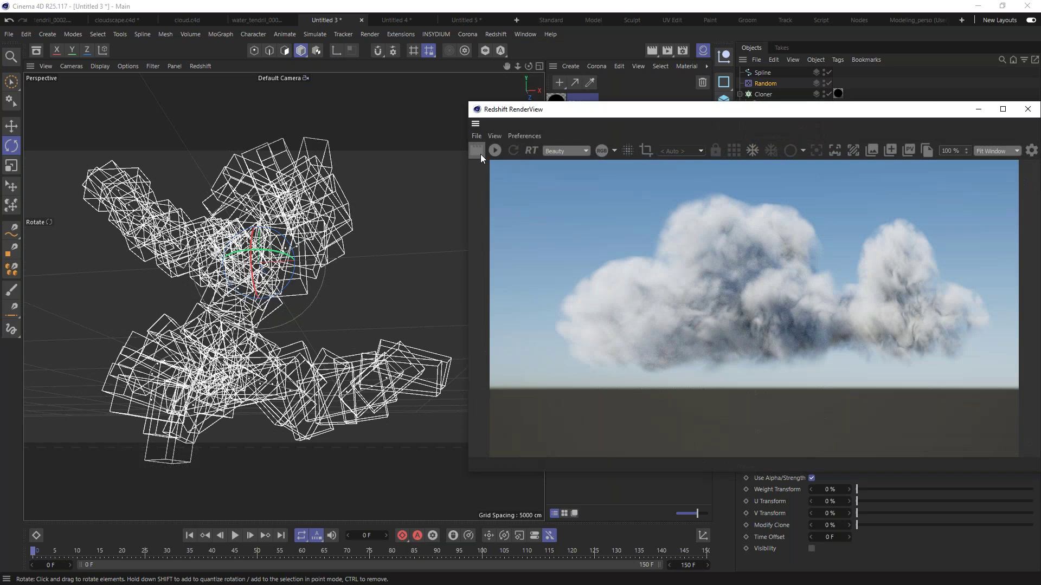
pyautogui.click(495, 151)
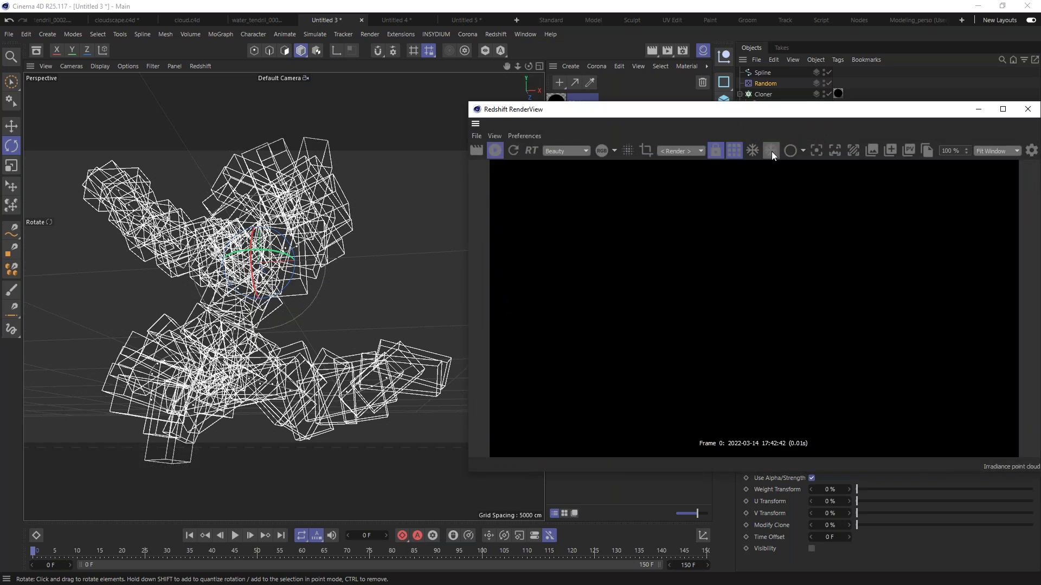
pyautogui.moveTo(762, 111); pyautogui.dragTo(412, 102)
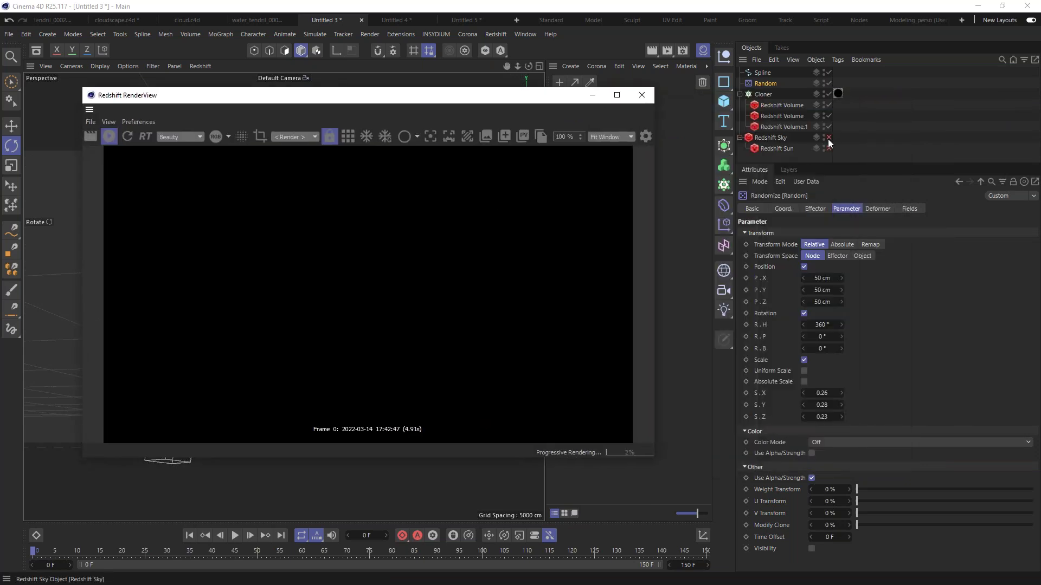
pyautogui.moveTo(368, 98); pyautogui.dragTo(661, 80)
pyautogui.keyDown('alt'); pyautogui.moveTo(282, 315); pyautogui.dragTo(298, 275); pyautogui.keyUp('alt')
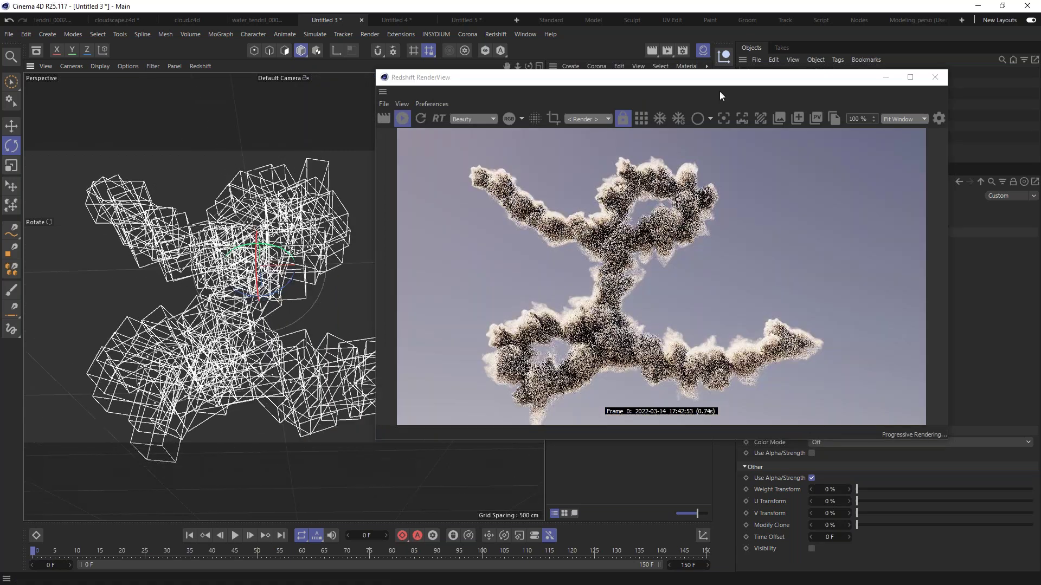
pyautogui.moveTo(644, 77); pyautogui.dragTo(329, 56)
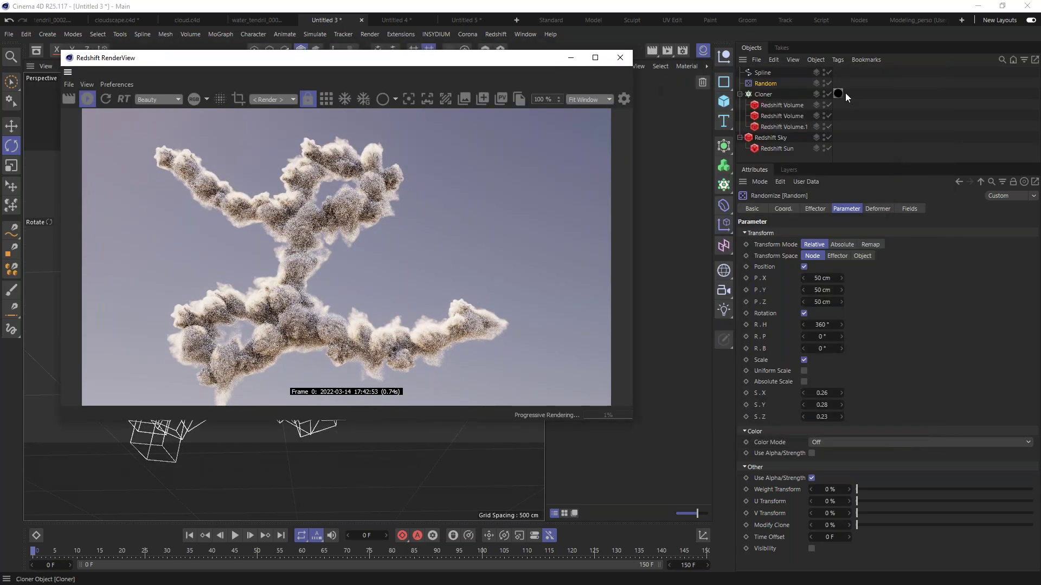
# In the RS Volume material, set absorption to 0.62 and scatter to 3.55, and shift the absorption ramp's black knot slightly inward
pyautogui.click(840, 93)
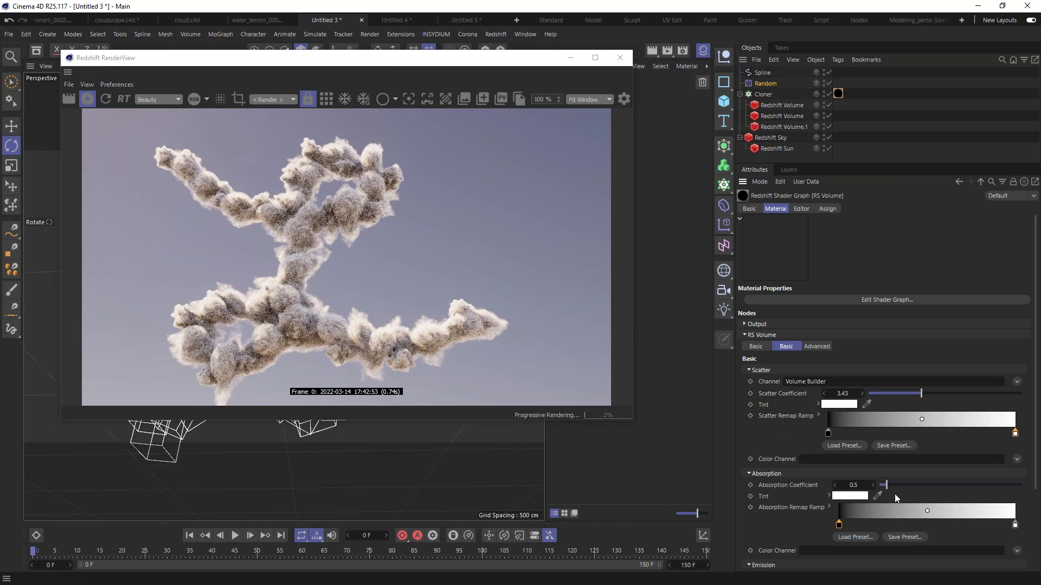
pyautogui.moveTo(852, 486); pyautogui.dragTo(833, 487)
pyautogui.moveTo(839, 525); pyautogui.dragTo(846, 529)
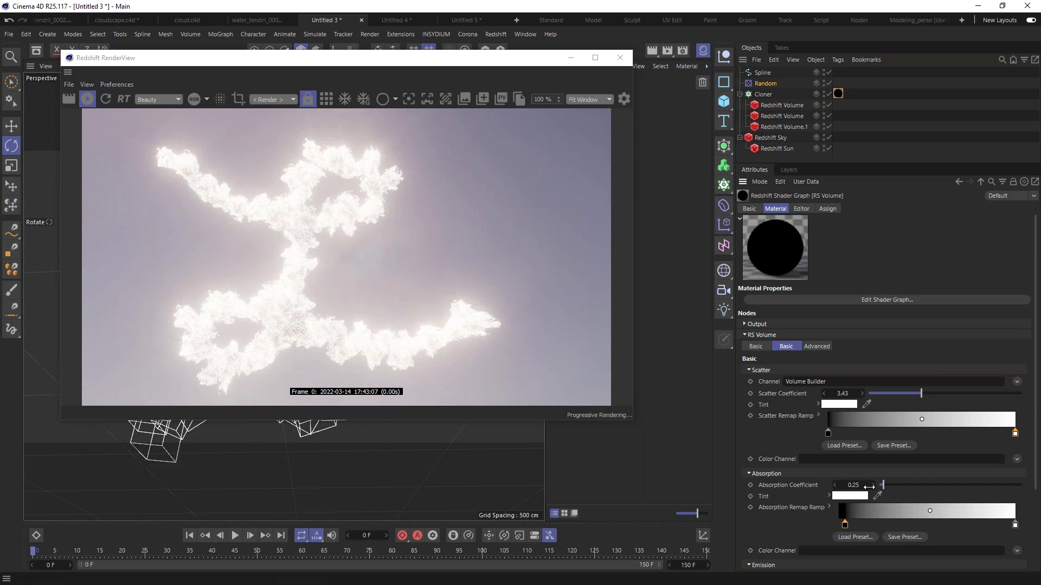
pyautogui.moveTo(853, 486); pyautogui.dragTo(871, 485)
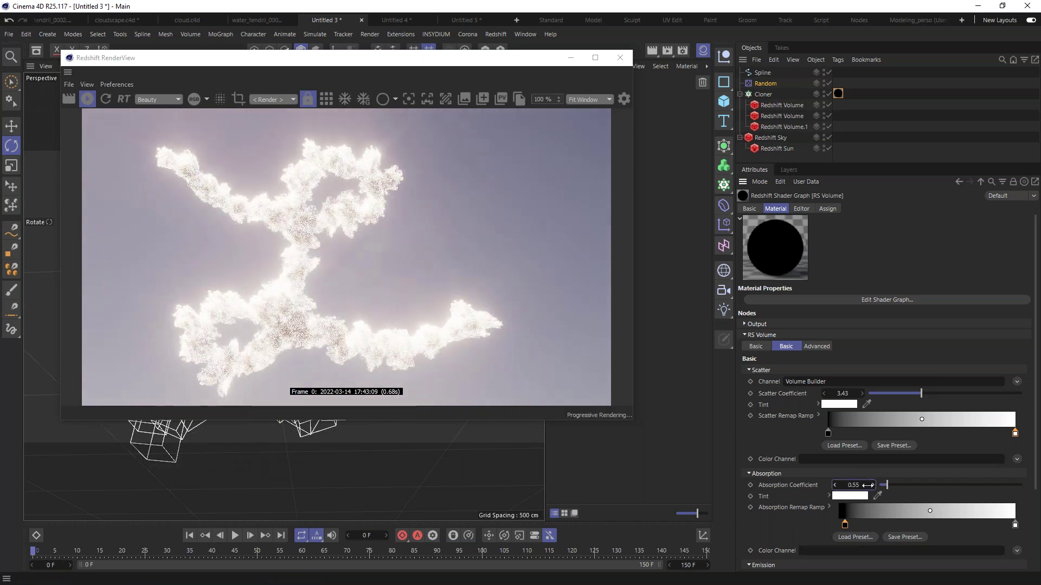
pyautogui.moveTo(854, 486); pyautogui.dragTo(872, 485)
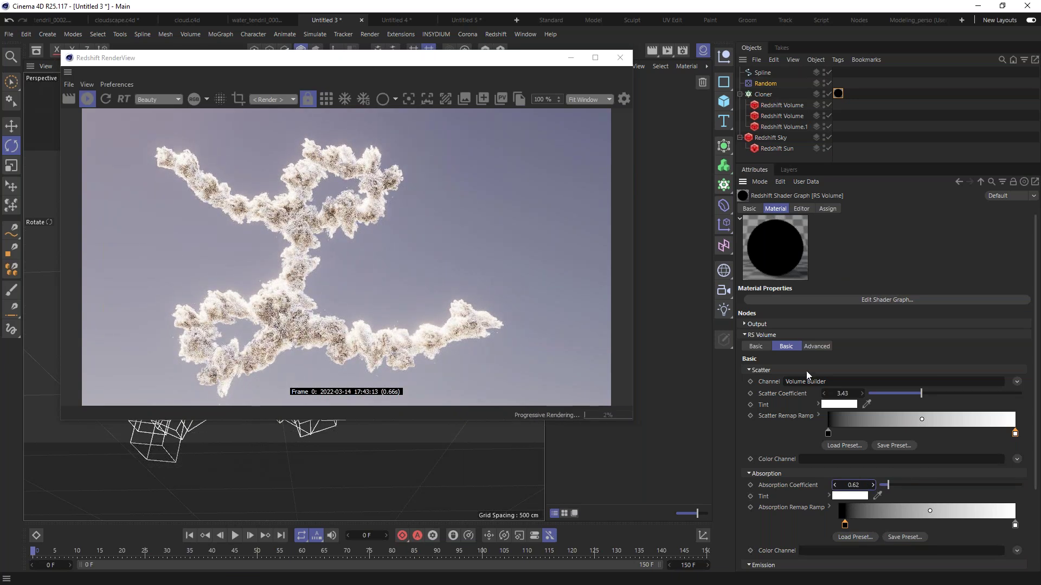
pyautogui.moveTo(896, 399); pyautogui.dragTo(923, 398)
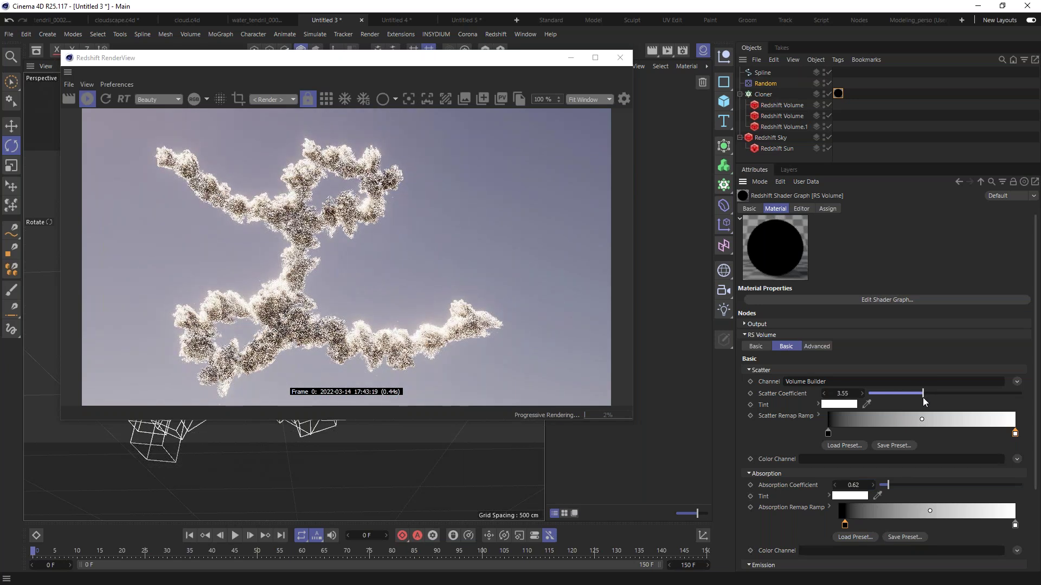
# Scale all three Redshift Volumes under the Cloner to 3 in X, Y and Z
pyautogui.click(780, 106)
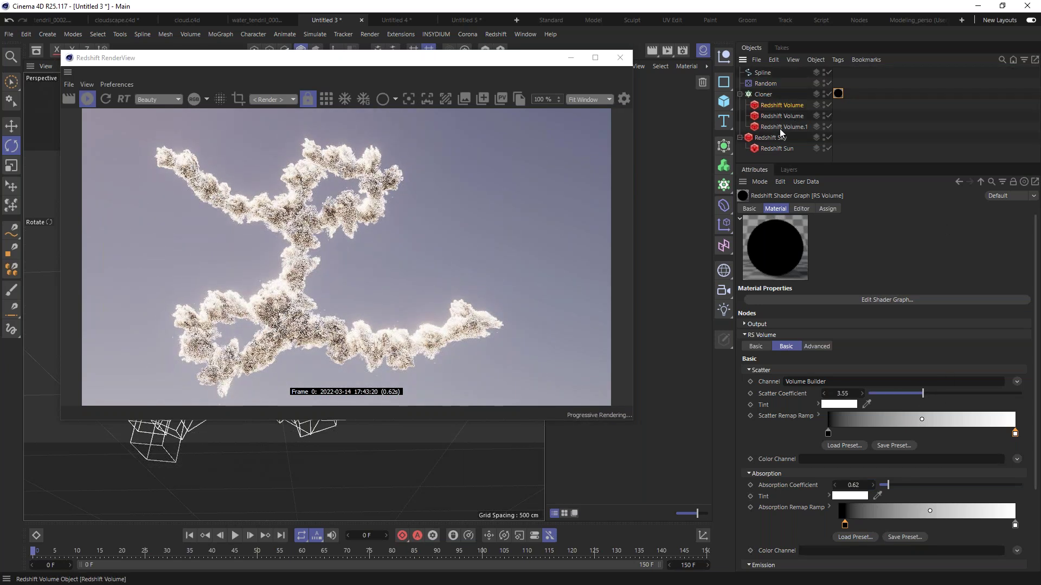
pyautogui.keyDown('shift'); pyautogui.click(775, 127); pyautogui.keyUp('shift')
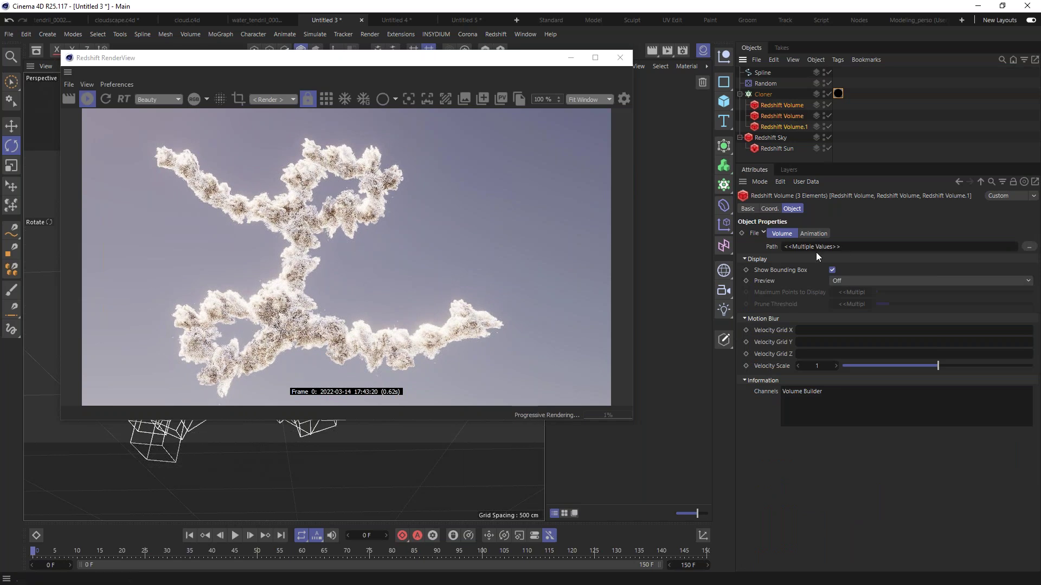
pyautogui.click(771, 208)
pyautogui.doubleClick(935, 233)
pyautogui.write('3')
pyautogui.press('Tab')
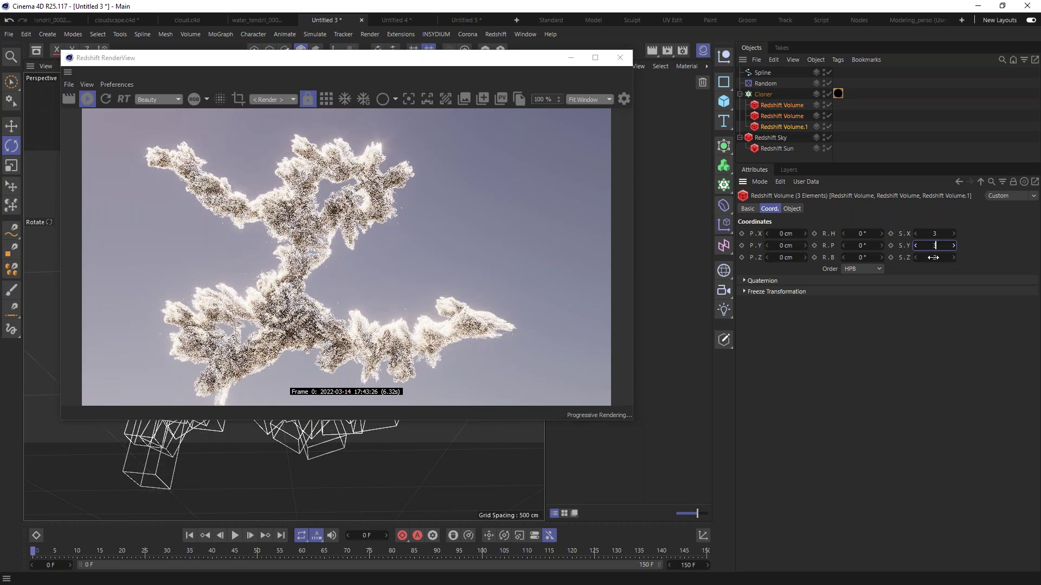
pyautogui.write('3')
pyautogui.press('Tab')
pyautogui.write('3')
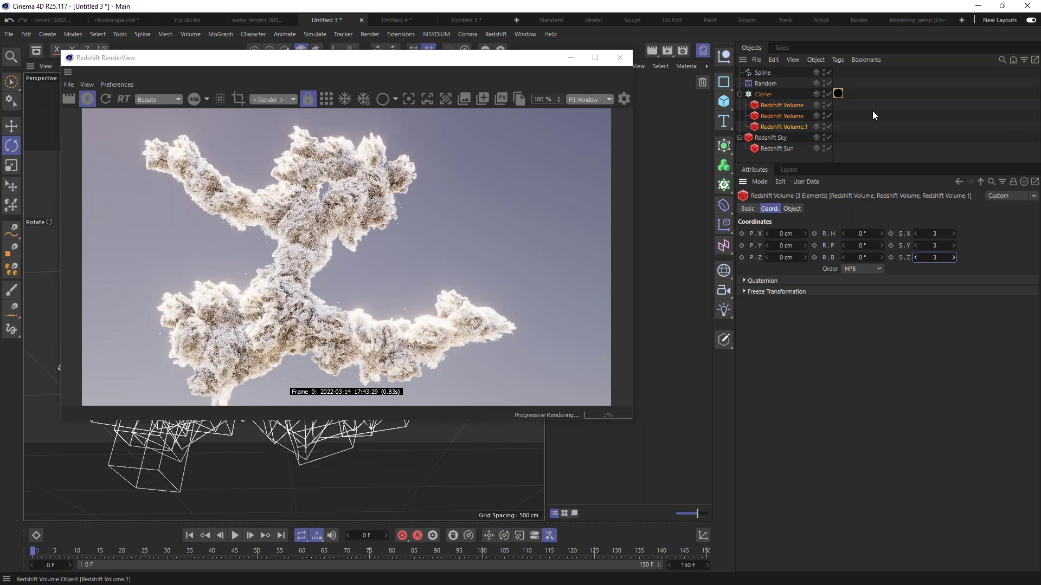
# Reduce the RS Volume material's scatter coefficient to 2.49
pyautogui.click(766, 94)
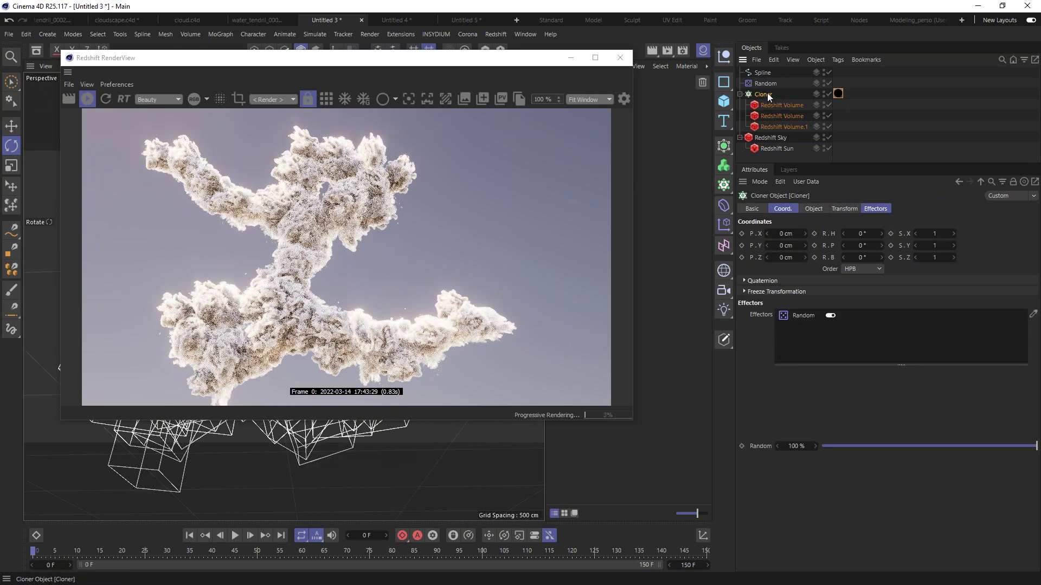
pyautogui.doubleClick(838, 93)
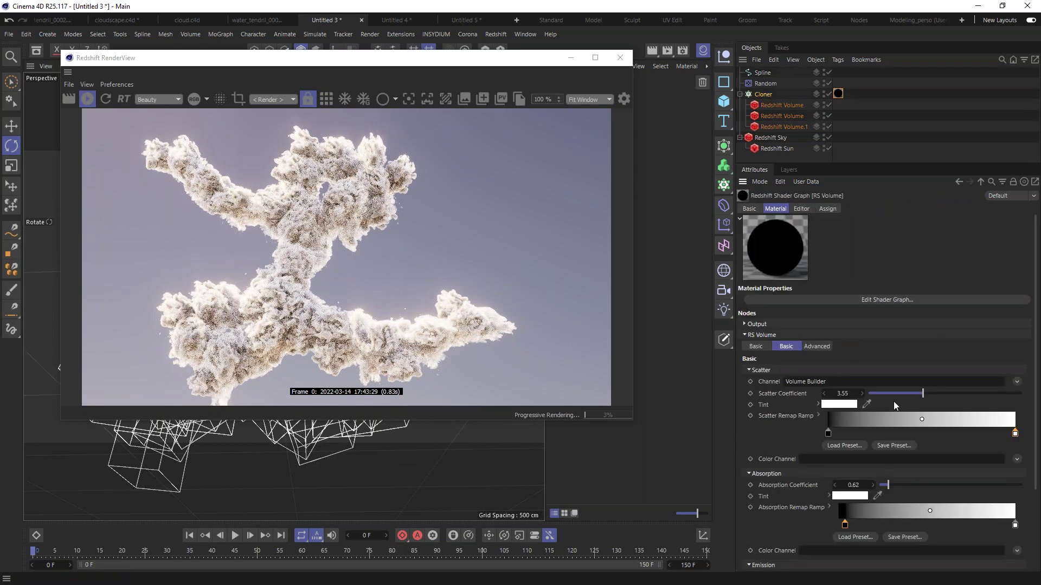
pyautogui.moveTo(906, 393); pyautogui.dragTo(907, 392)
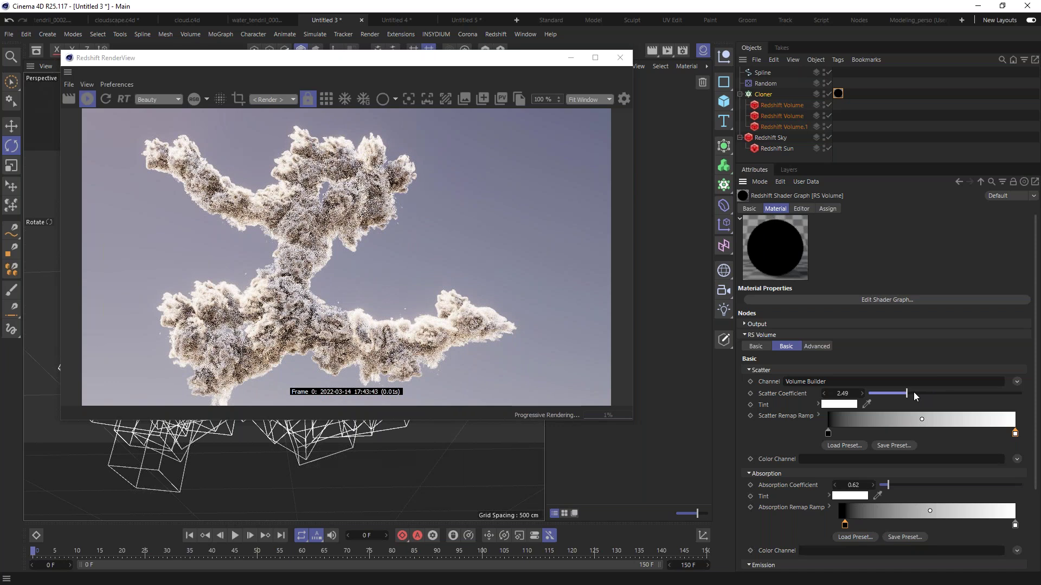
# Stop the live render and close the RenderView
pyautogui.moveTo(461, 61); pyautogui.dragTo(758, 74)
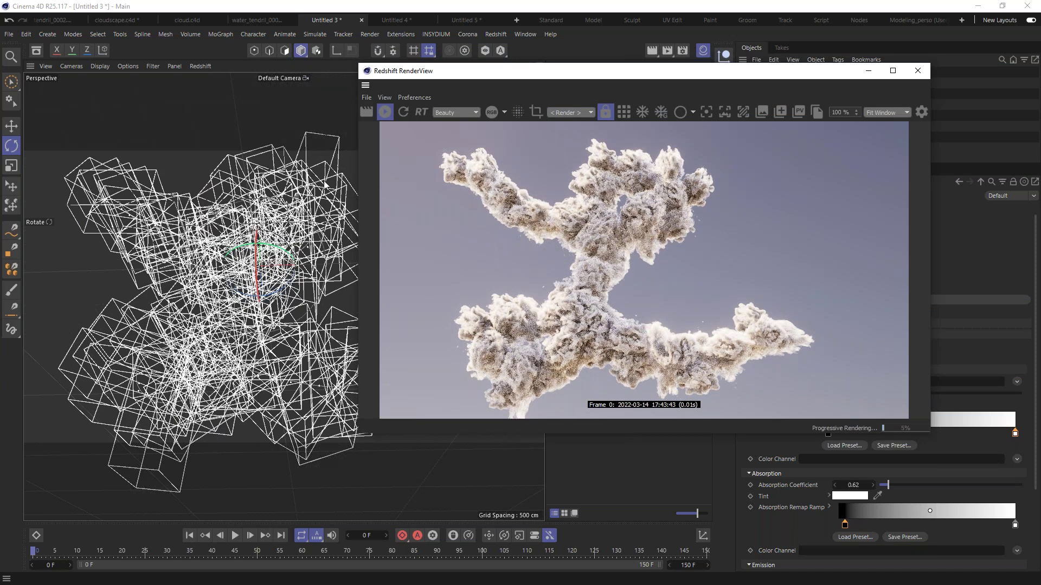
pyautogui.click(386, 112)
pyautogui.moveTo(790, 81); pyautogui.dragTo(559, 82)
pyautogui.click(687, 77)
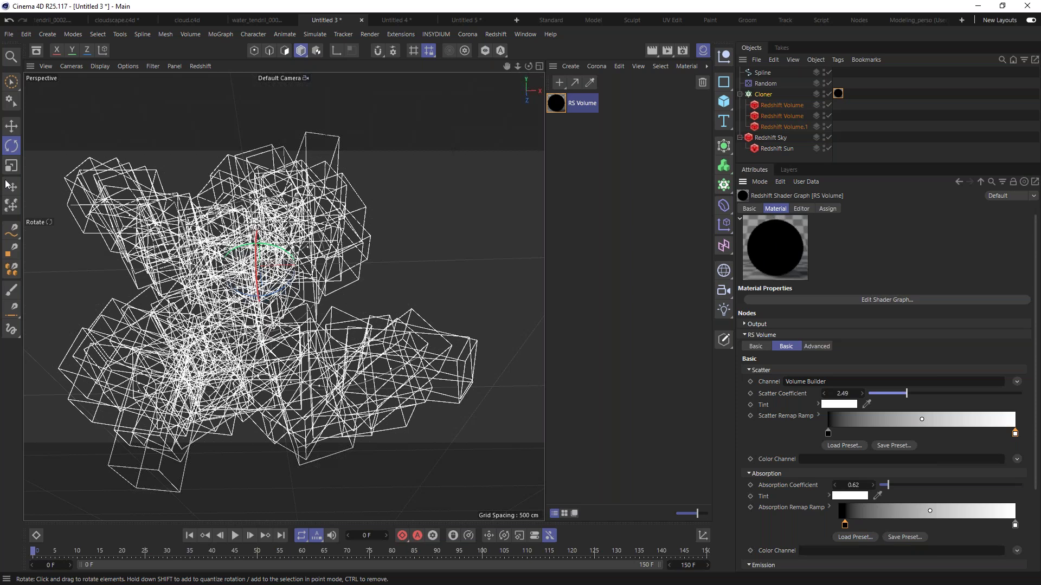
# Look through the available AOVs for Volume Lighting in the Redshift AOV Manager and close it
pyautogui.click(496, 33)
pyautogui.click(531, 143)
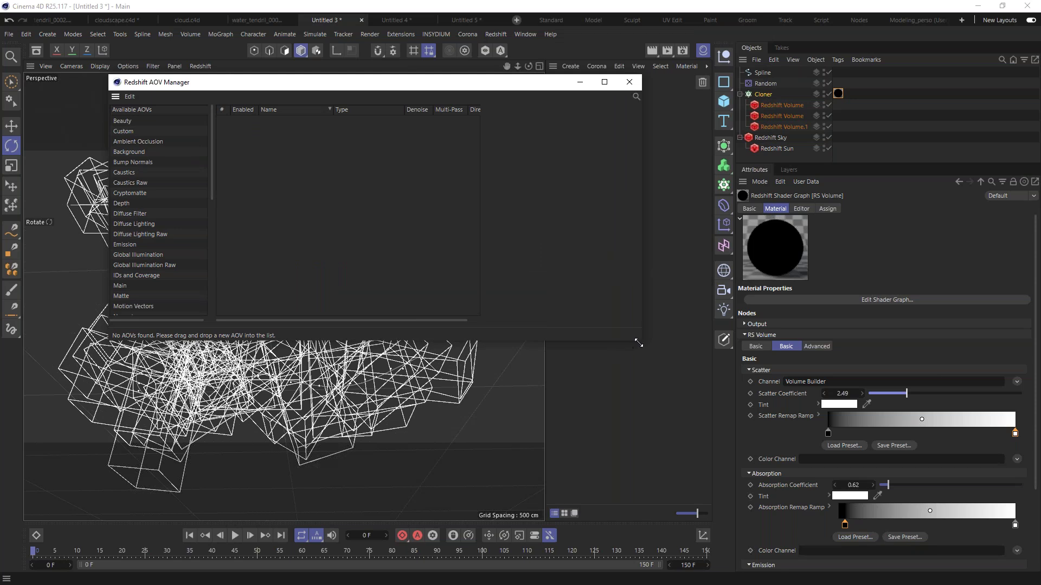
pyautogui.moveTo(635, 341); pyautogui.dragTo(788, 482)
pyautogui.scroll(-3, 171, 406)
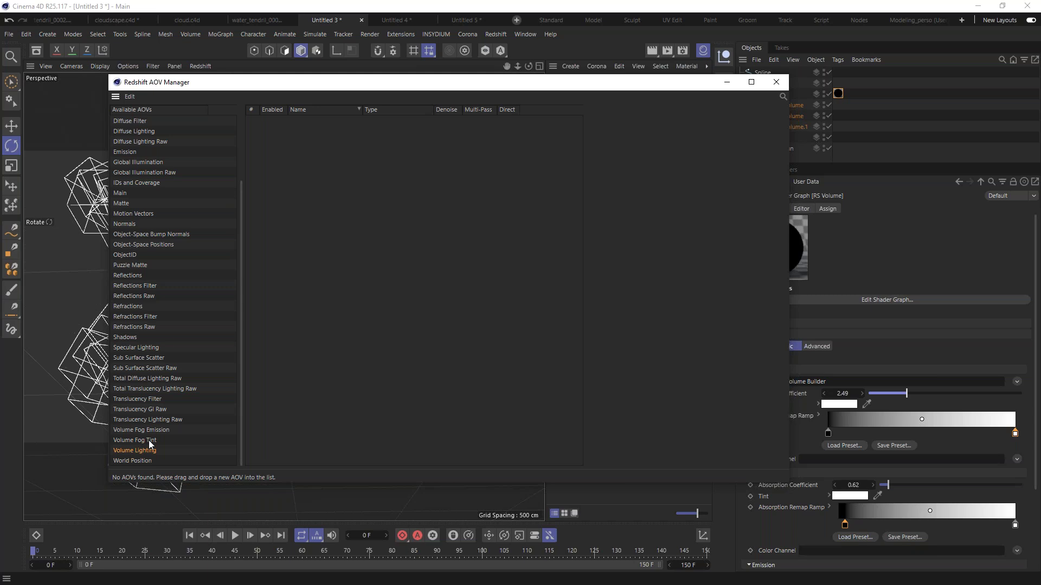
pyautogui.moveTo(258, 87); pyautogui.dragTo(298, 49)
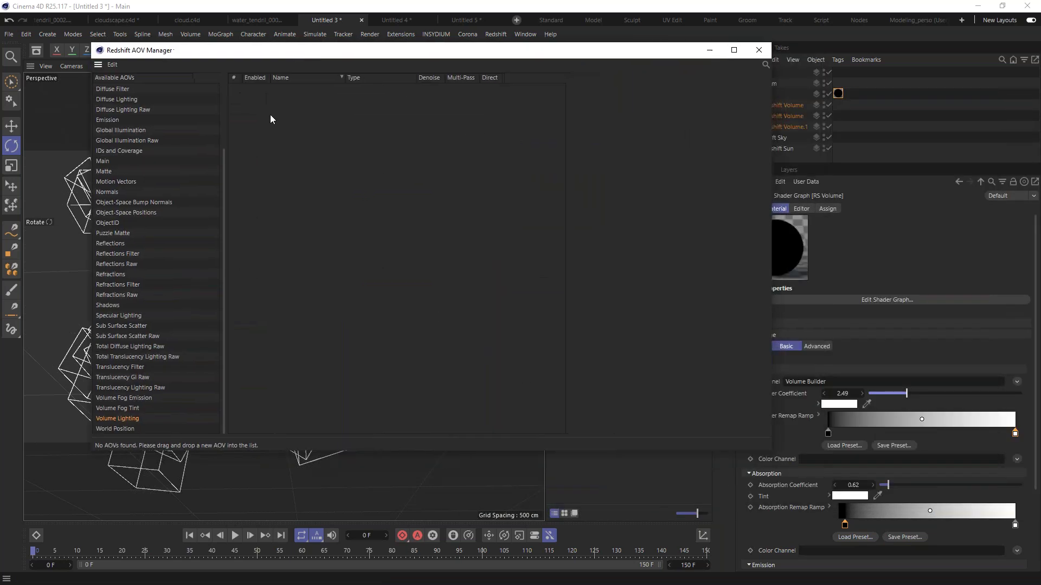
pyautogui.click(759, 50)
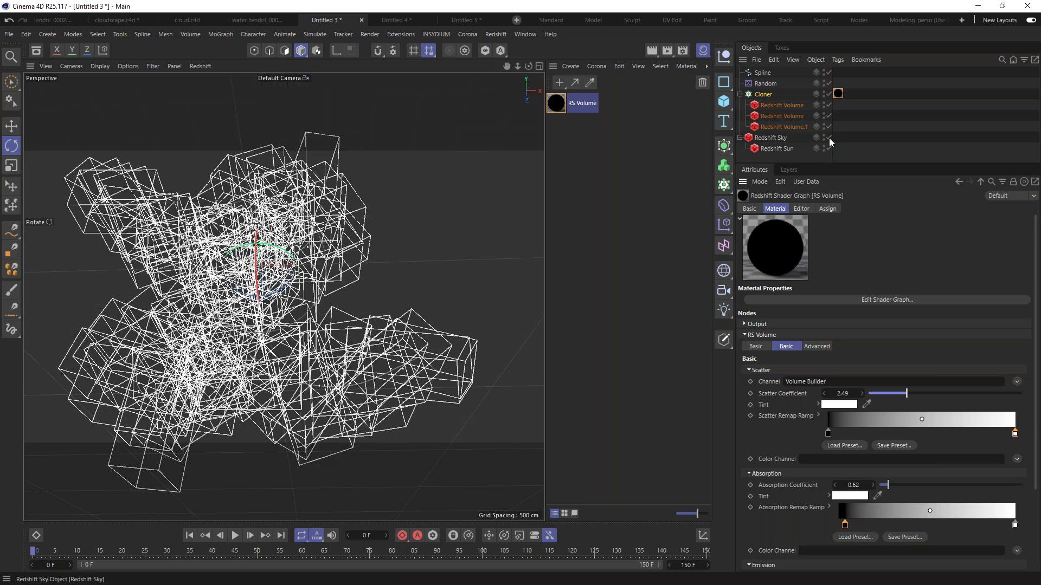
# Switch to the Untitled 4 scene and disable its Redshift Sky and Sun
pyautogui.click(398, 21)
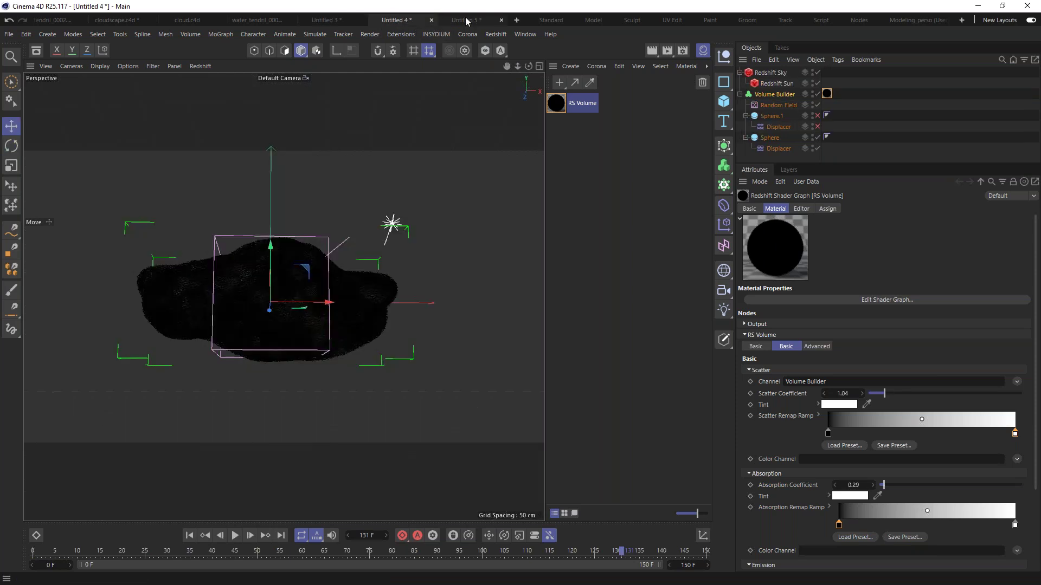
pyautogui.click(465, 22)
pyautogui.click(414, 21)
pyautogui.click(817, 72)
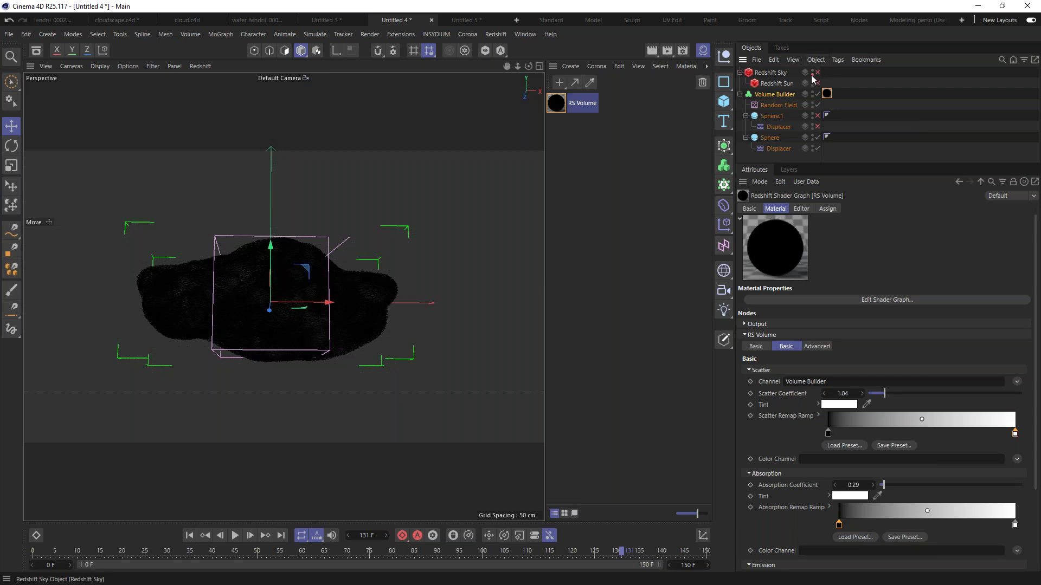
# Add a Redshift spot light and rotate it to aim at the cloud volume at an angle
pyautogui.click(496, 34)
pyautogui.moveTo(548, 63)
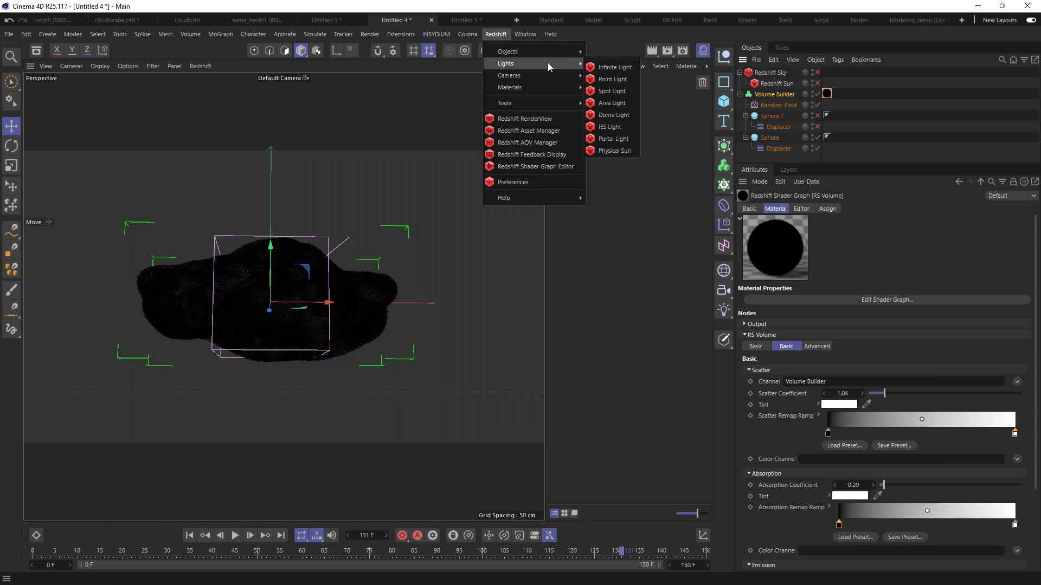
pyautogui.click(613, 91)
pyautogui.press('r')
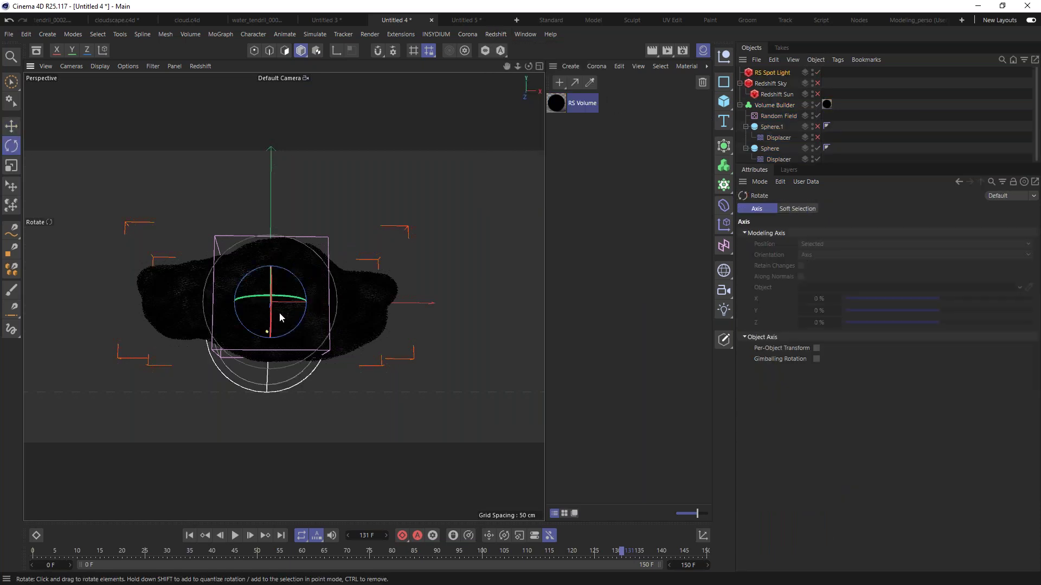
pyautogui.moveTo(281, 295)
pyautogui.mouseDown()
pyautogui.moveTo(280, 198)
pyautogui.moveTo(220, 237)
pyautogui.moveTo(283, 302)
pyautogui.mouseUp()
pyautogui.press('e')
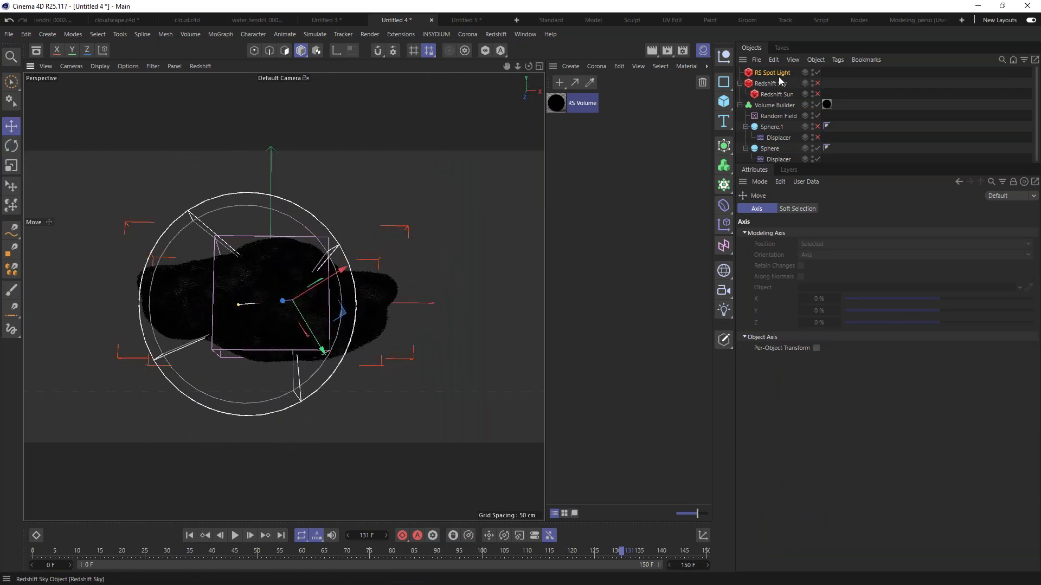
# Start a live render in the Redshift RenderView and orbit to show the spot-lit cloud from the side
pyautogui.click(496, 34)
pyautogui.click(534, 121)
pyautogui.moveTo(566, 115); pyautogui.dragTo(170, 113)
pyautogui.click(98, 150)
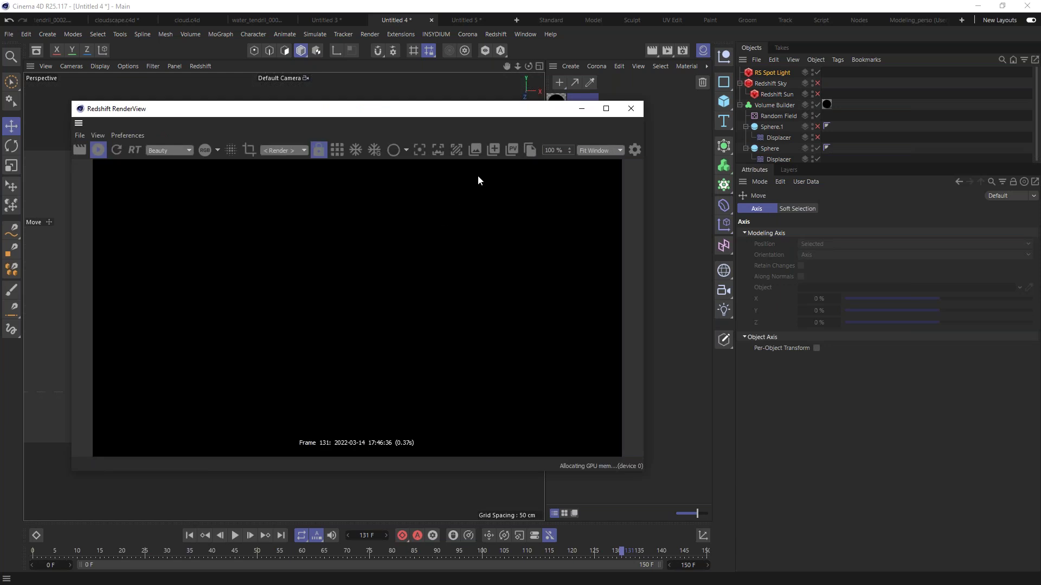
pyautogui.moveTo(394, 119); pyautogui.dragTo(826, 97)
pyautogui.keyDown('alt'); pyautogui.moveTo(336, 249); pyautogui.dragTo(226, 313); pyautogui.keyUp('alt')
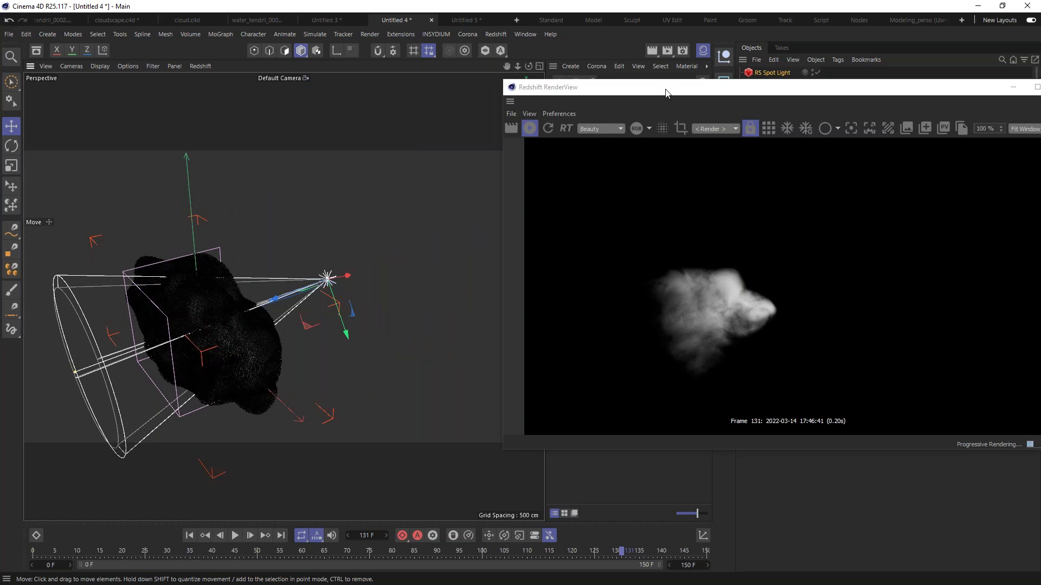
# Add a Redshift Environment object to the scene for volumetric scattering around the spot light
pyautogui.moveTo(761, 93); pyautogui.dragTo(310, 123)
pyautogui.moveTo(565, 112); pyautogui.dragTo(484, 117)
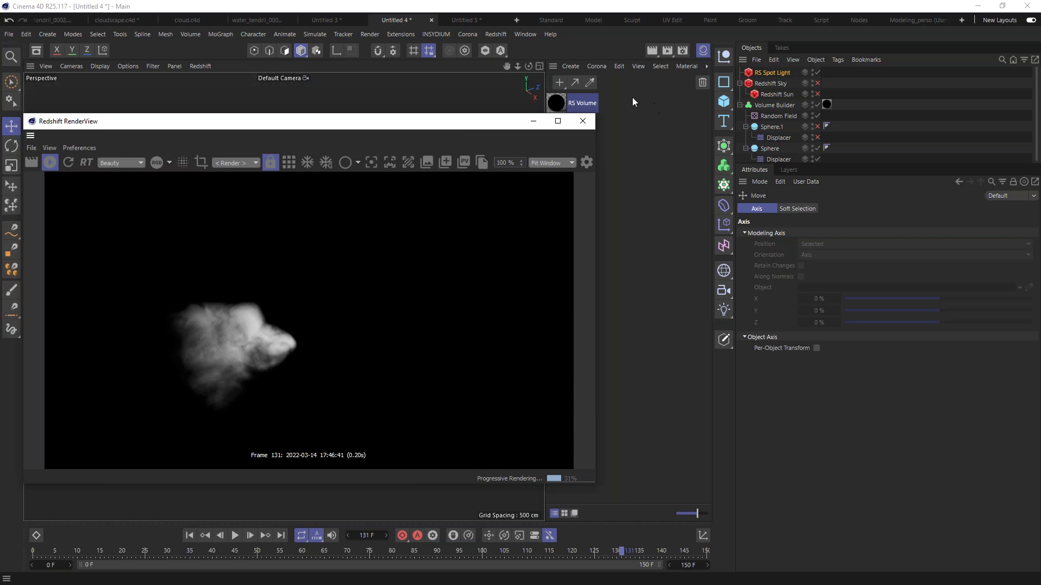
pyautogui.click(496, 33)
pyautogui.moveTo(522, 51)
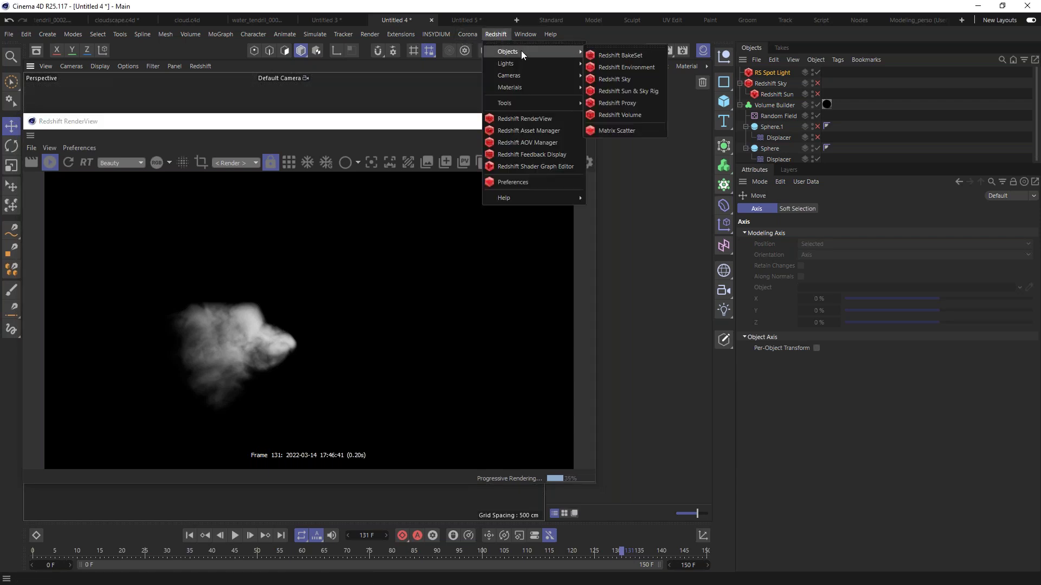
pyautogui.click(630, 67)
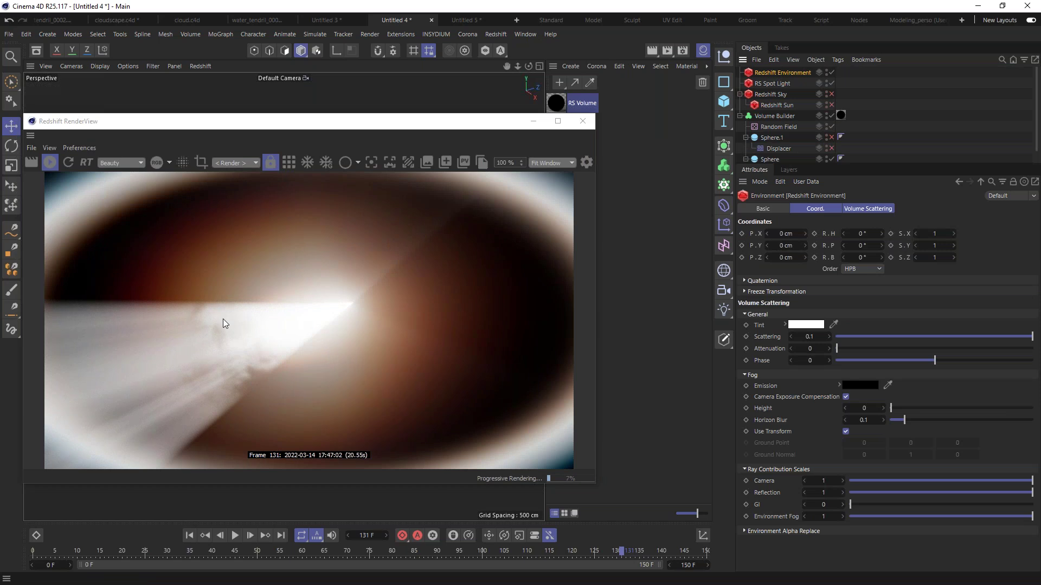
# Disable the global Flare effect in the RenderView's display settings
pyautogui.click(587, 163)
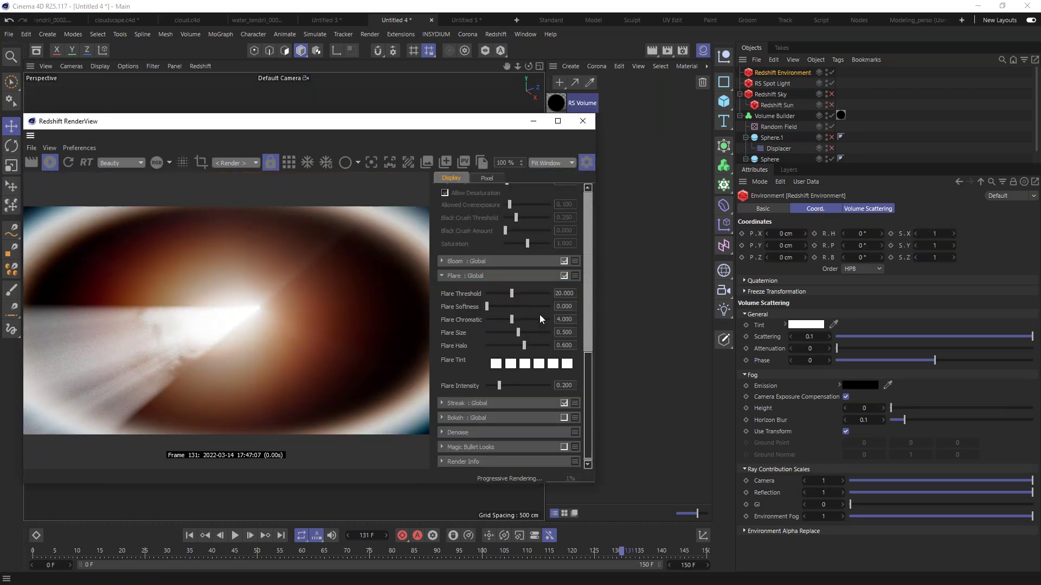
pyautogui.scroll(-1, 570, 414)
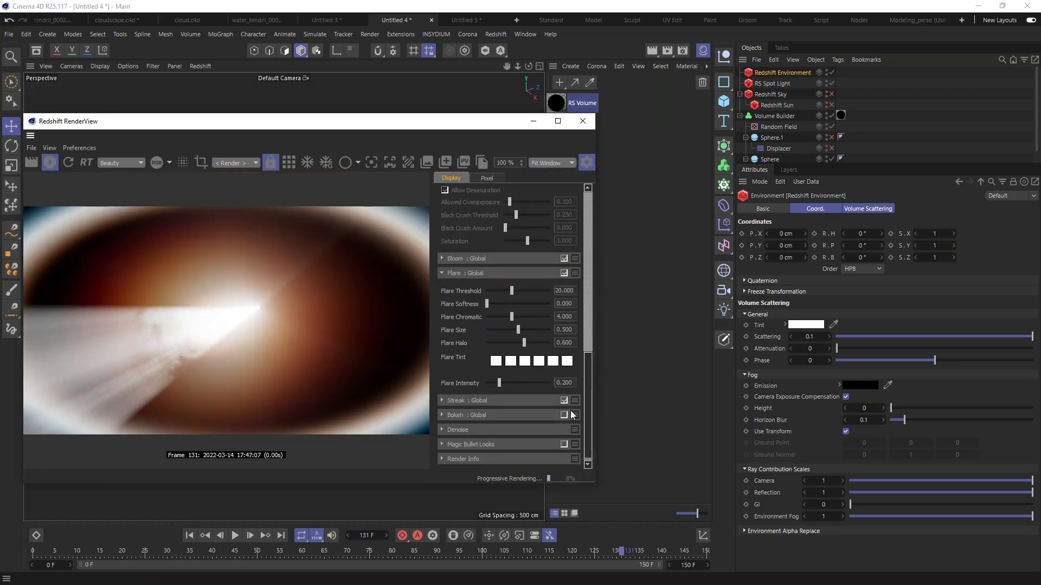
pyautogui.click(564, 273)
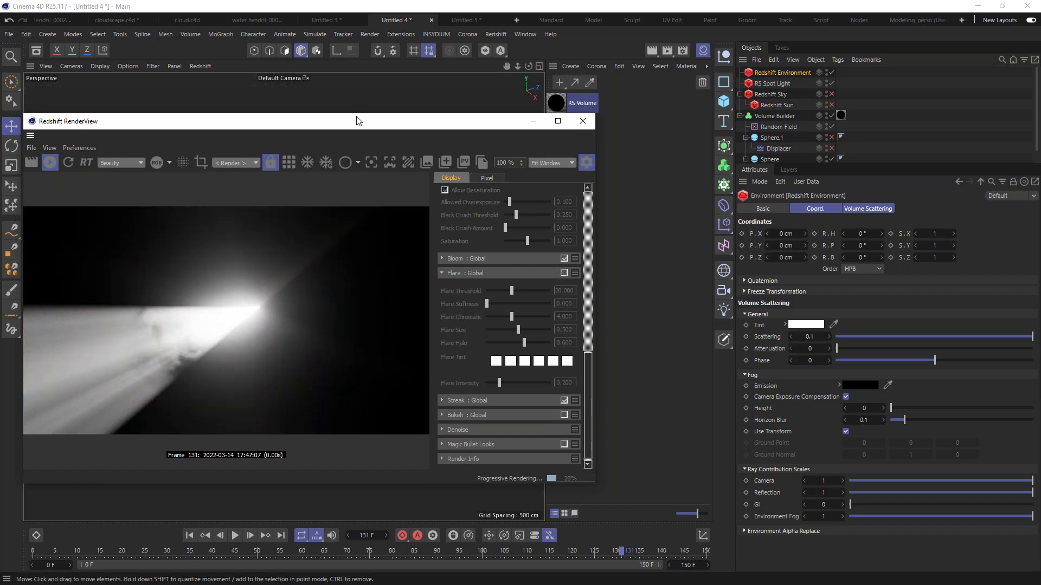
pyautogui.moveTo(358, 119); pyautogui.dragTo(464, 78)
# Reduce the Redshift Environment's volume scattering amount to 0.009
pyautogui.click(795, 73)
pyautogui.click(858, 209)
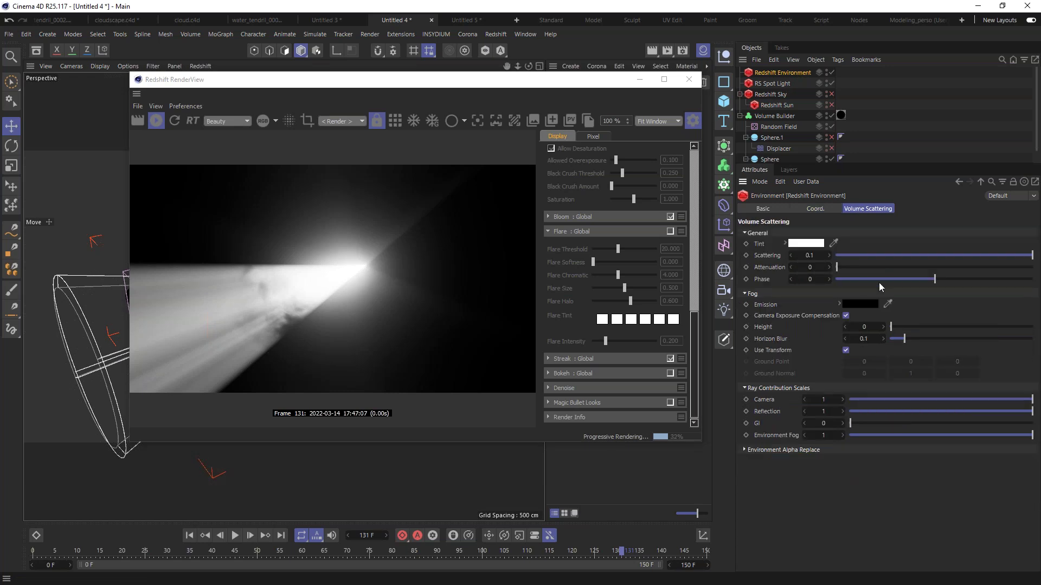
pyautogui.moveTo(959, 256); pyautogui.dragTo(853, 264)
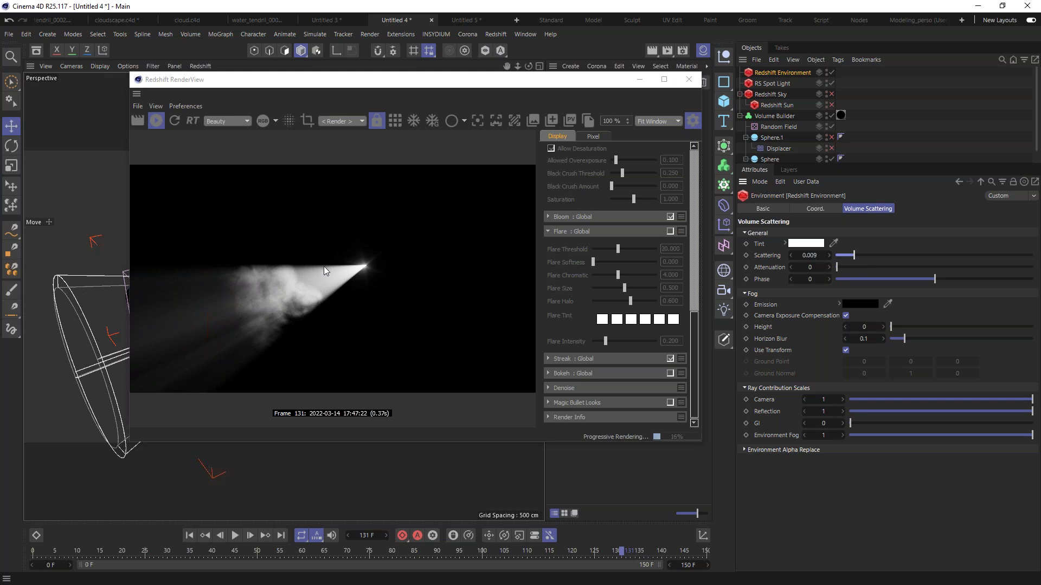
# Examine the light beam through the cloud in a closer live render, and stop and close the RenderView
pyautogui.moveTo(382, 81); pyautogui.dragTo(595, 71)
pyautogui.keyDown('alt'); pyautogui.moveTo(246, 308); pyautogui.dragTo(356, 341); pyautogui.keyUp('alt')
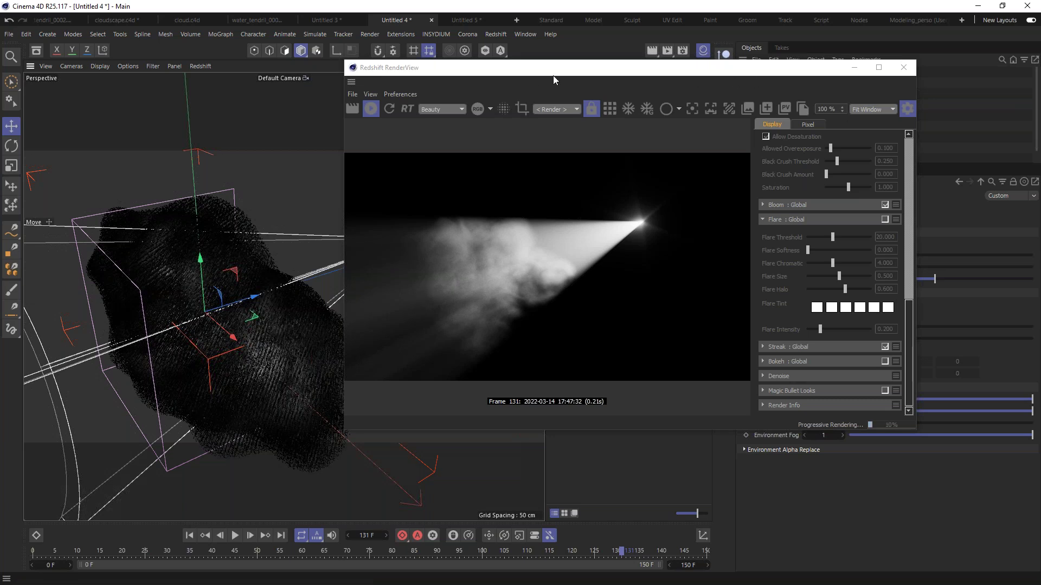
pyautogui.moveTo(533, 76); pyautogui.dragTo(854, 54)
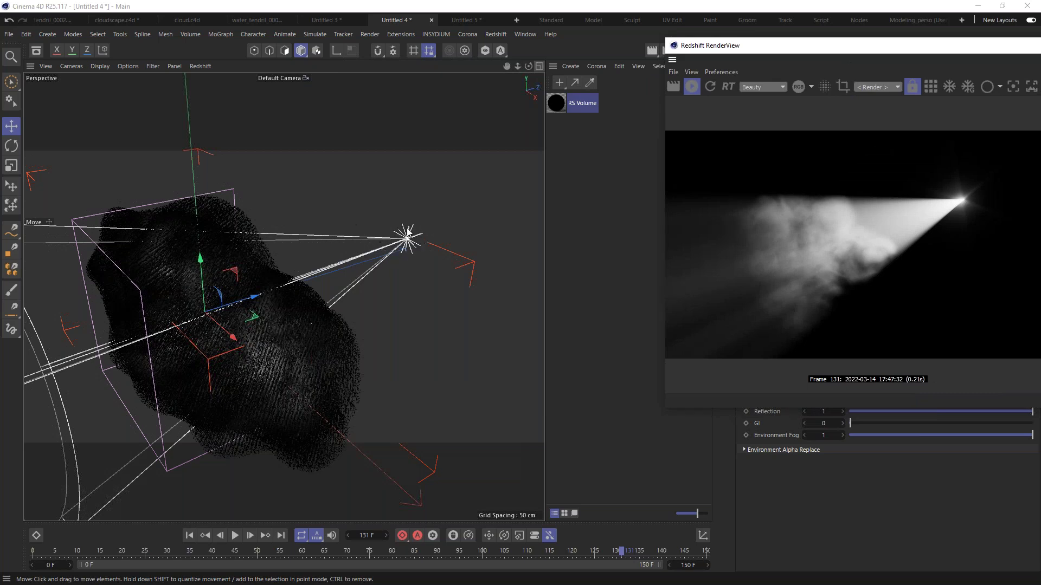
pyautogui.moveTo(866, 51); pyautogui.dragTo(428, 92)
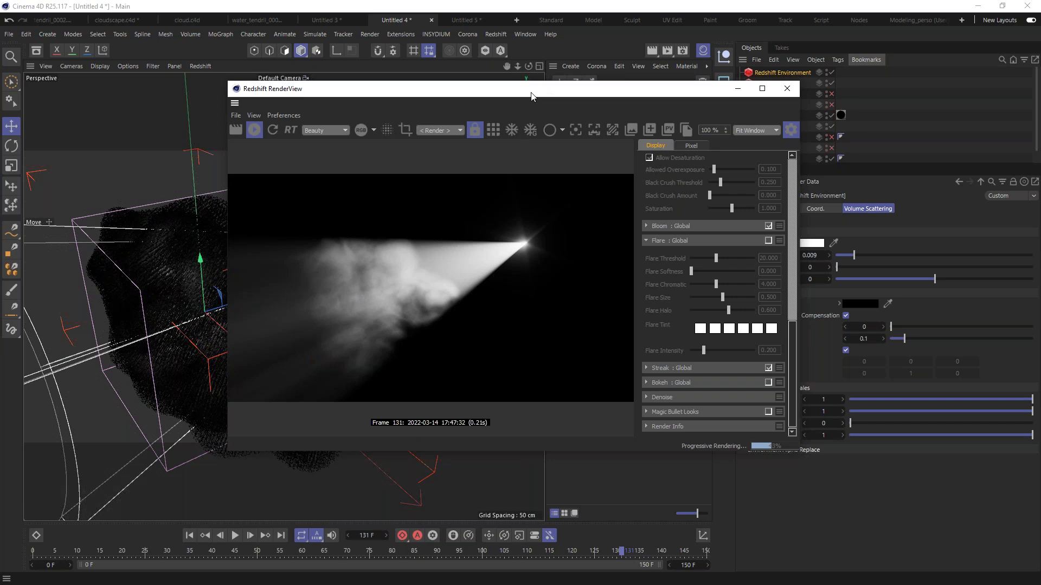
pyautogui.moveTo(533, 96); pyautogui.dragTo(554, 86)
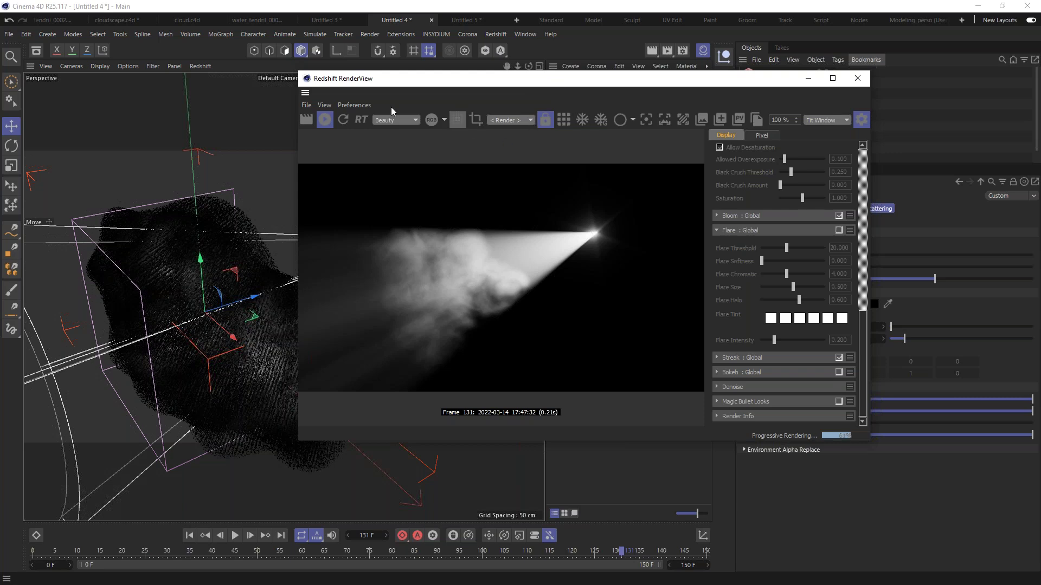
pyautogui.click(324, 120)
pyautogui.click(857, 78)
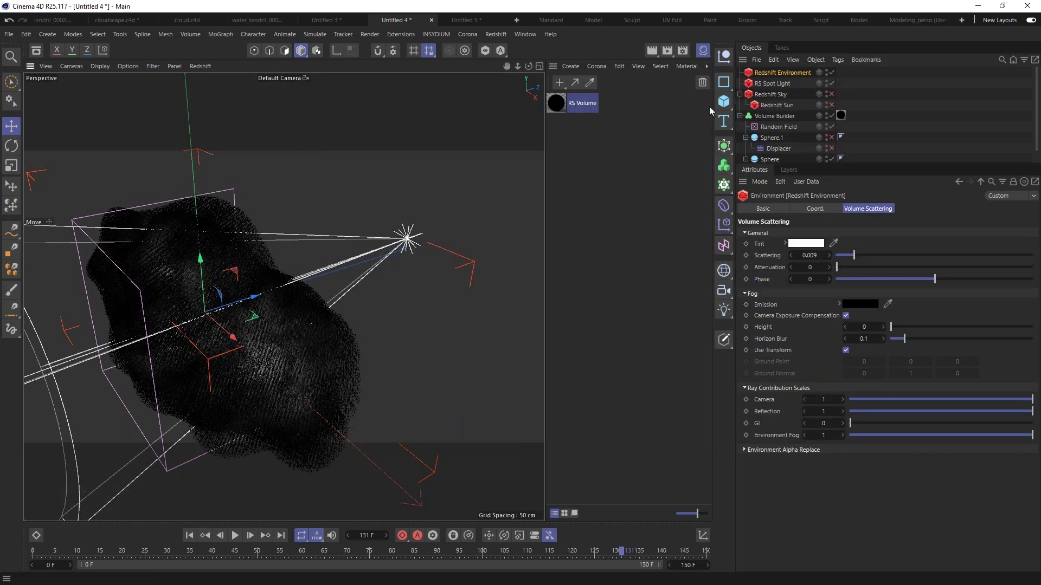
# Review the Volume (*.vdb) export settings for the Volume Builder, including the animation range options, and close them without exporting
pyautogui.click(775, 116)
pyautogui.click(9, 34)
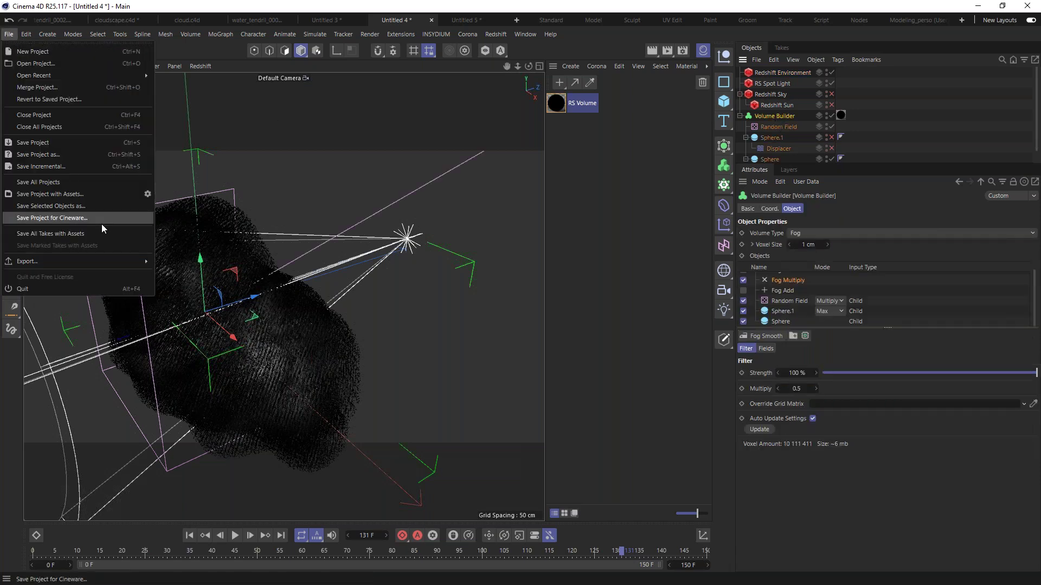
pyautogui.moveTo(72, 261)
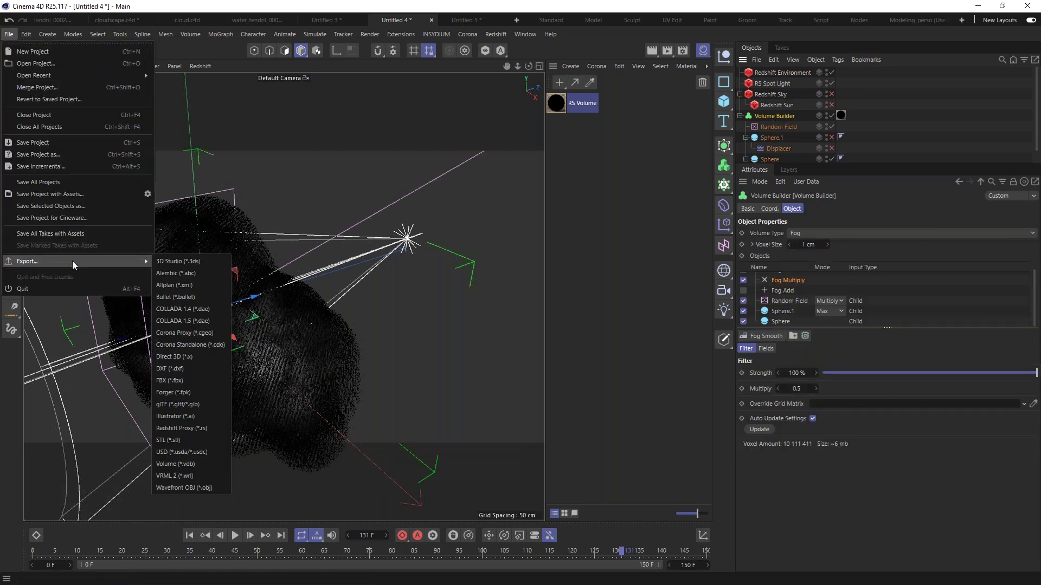
pyautogui.click(184, 464)
pyautogui.moveTo(187, 339); pyautogui.dragTo(321, 258)
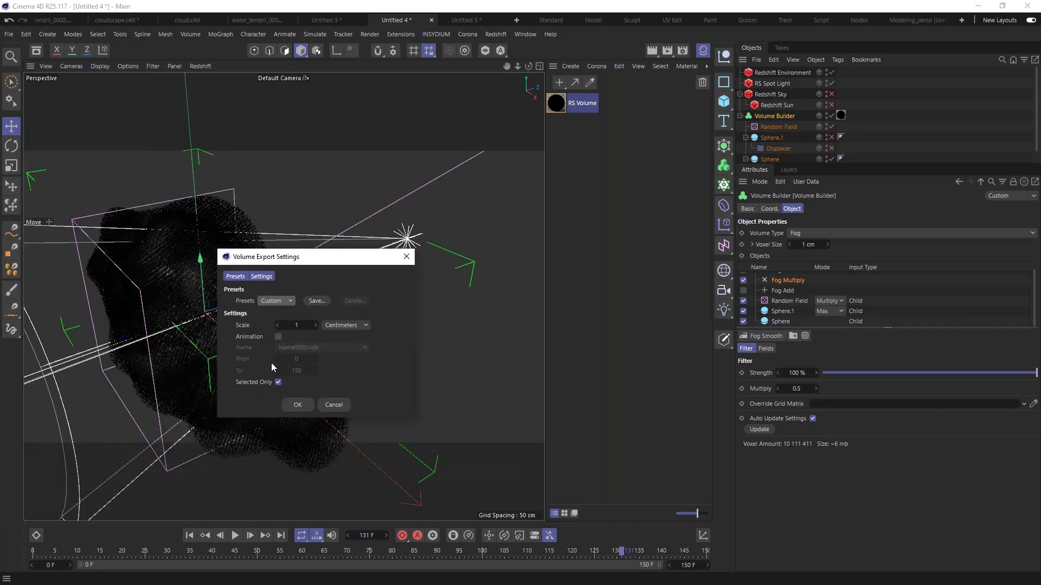
pyautogui.click(279, 336)
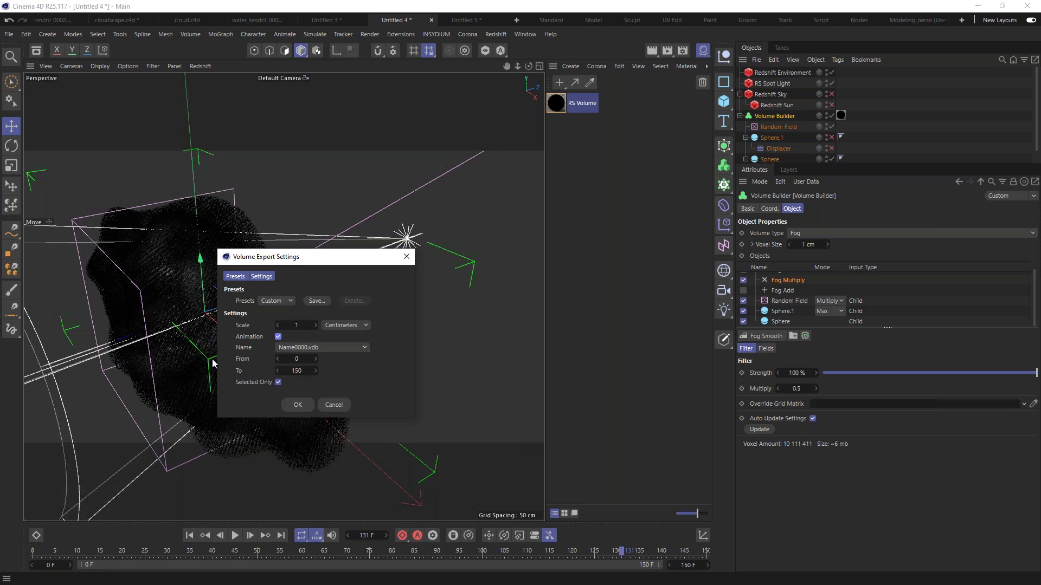
pyautogui.click(278, 336)
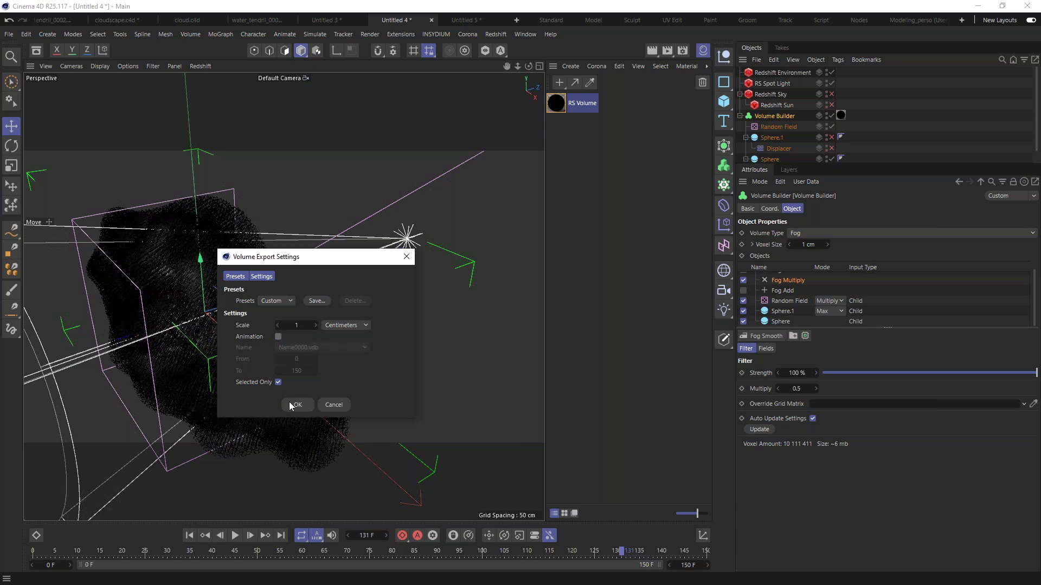
pyautogui.moveTo(337, 265); pyautogui.dragTo(449, 238)
pyautogui.click(519, 230)
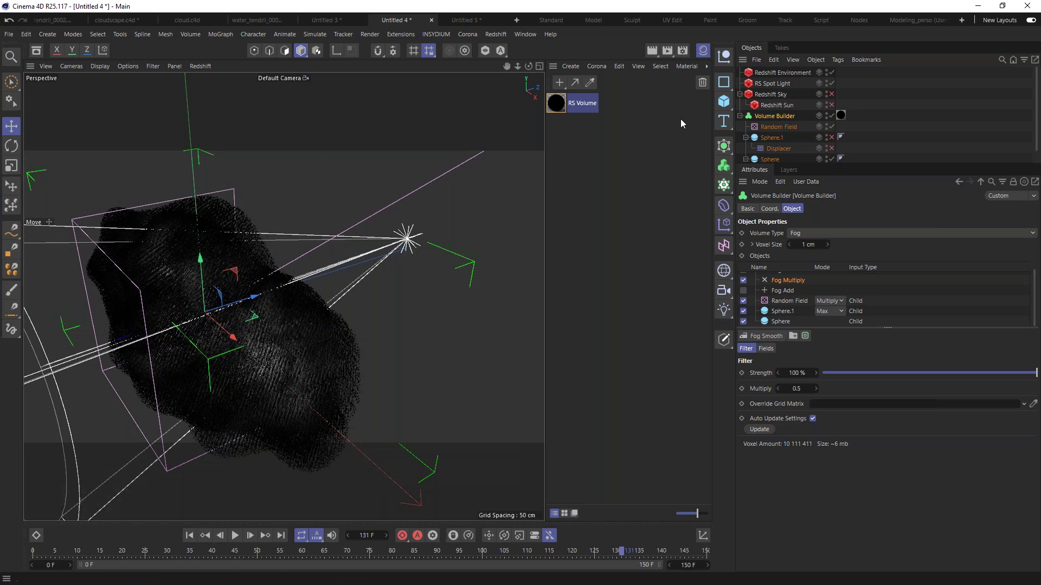
pyautogui.click(704, 50)
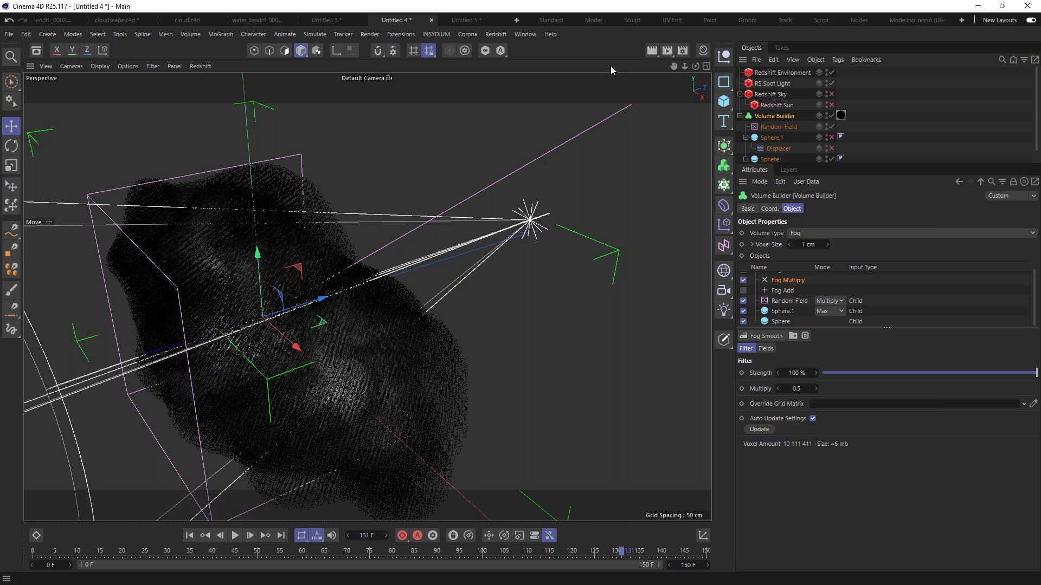
pyautogui.click(703, 50)
pyautogui.click(571, 66)
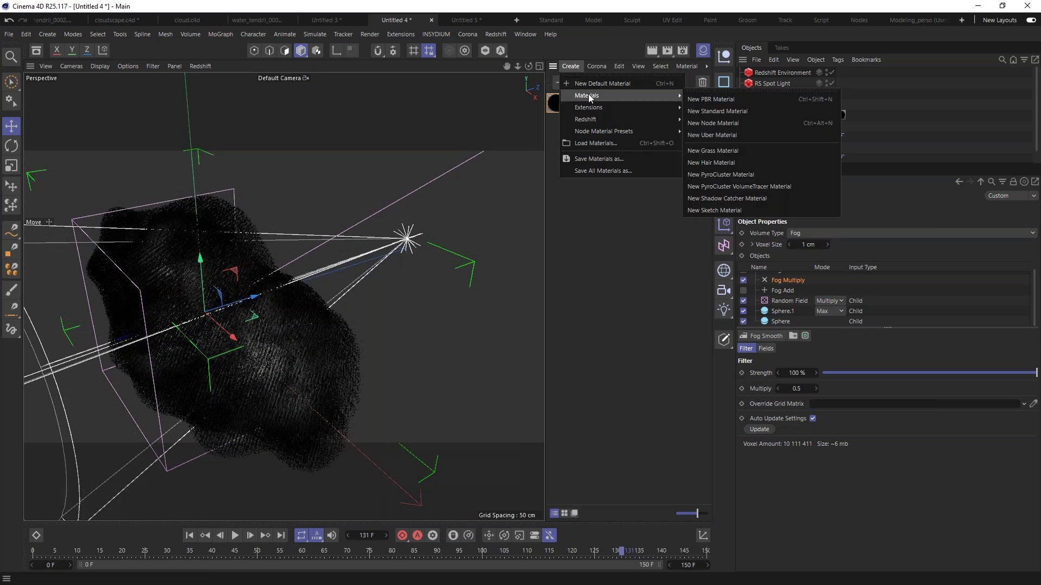
pyautogui.moveTo(642, 96)
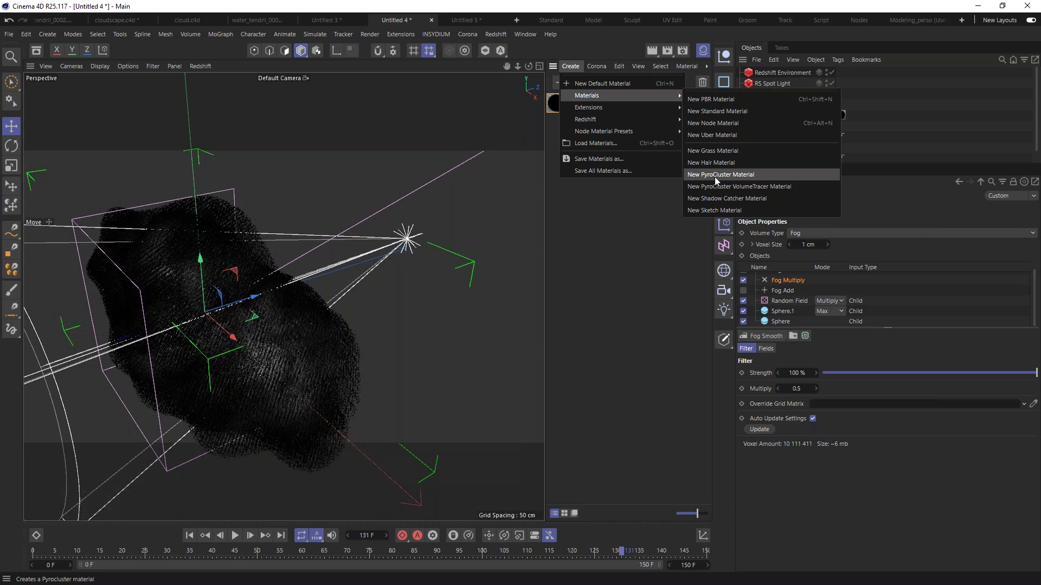
pyautogui.click(861, 106)
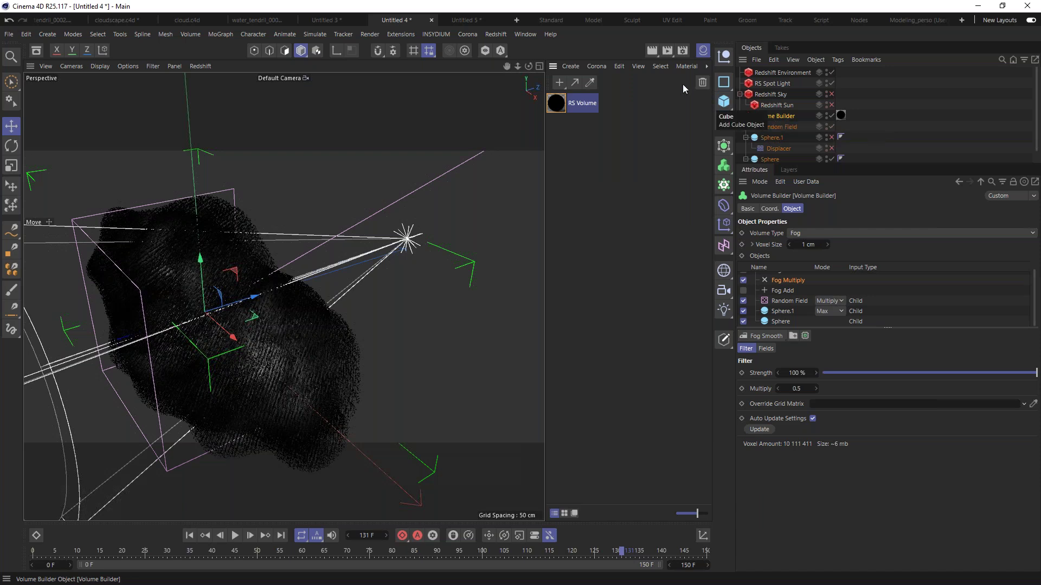
pyautogui.click(572, 67)
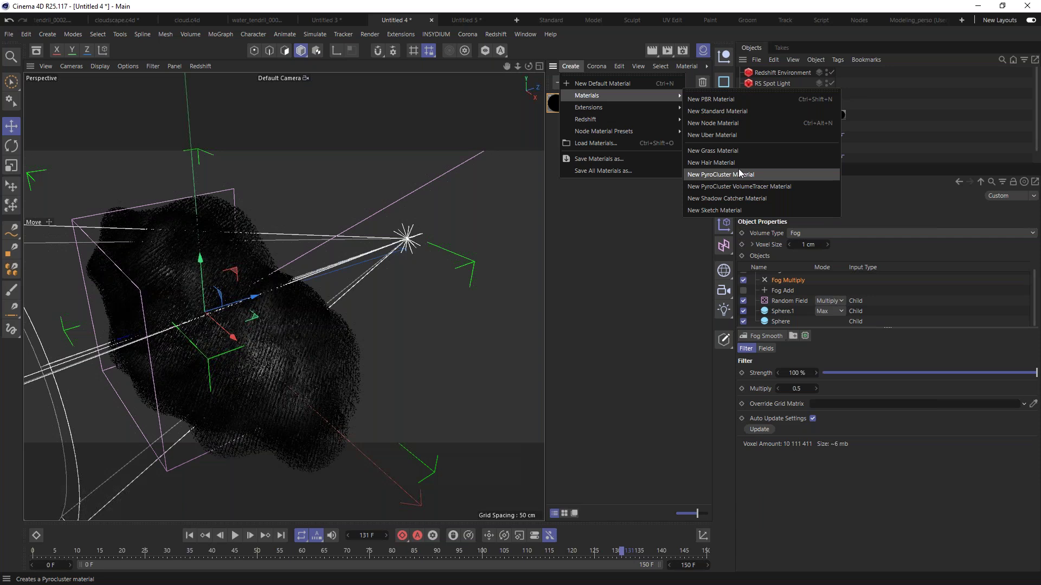
pyautogui.click(806, 33)
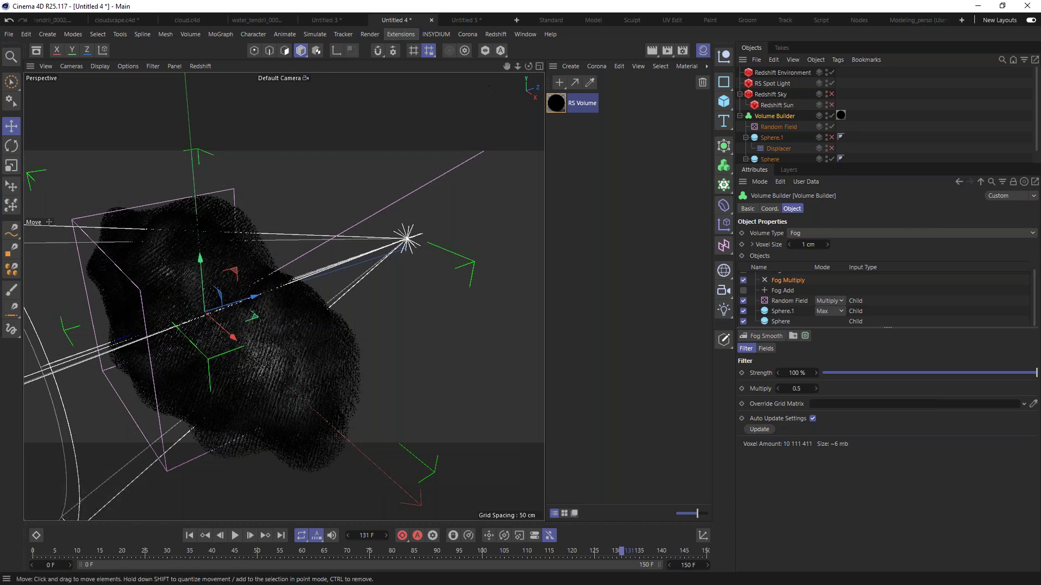
# Switch to the water_tendril_0002.c4d scene and frame the whole spiral tendril through the default camera
pyautogui.click(50, 24)
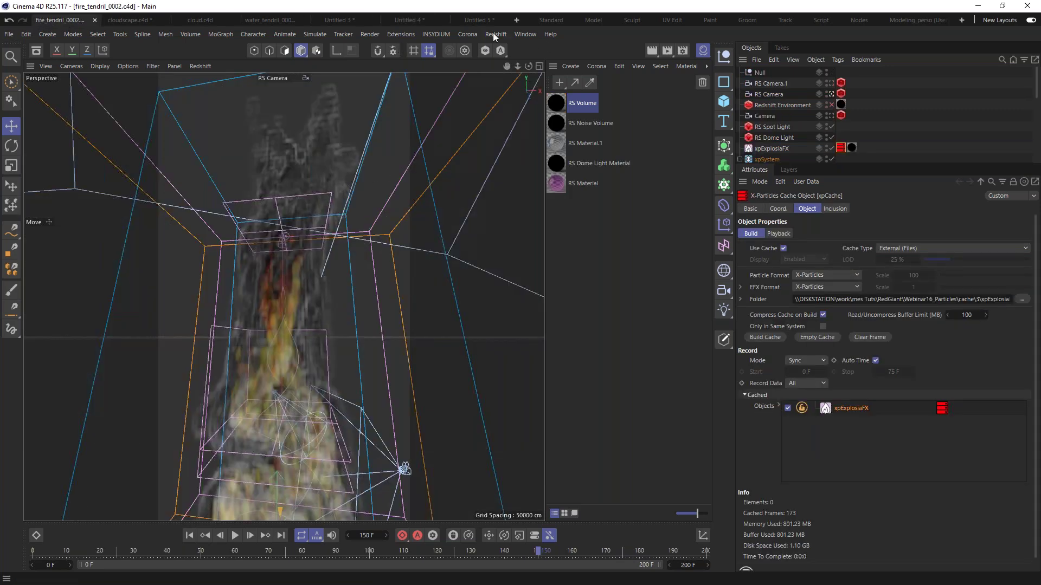
pyautogui.click(525, 35)
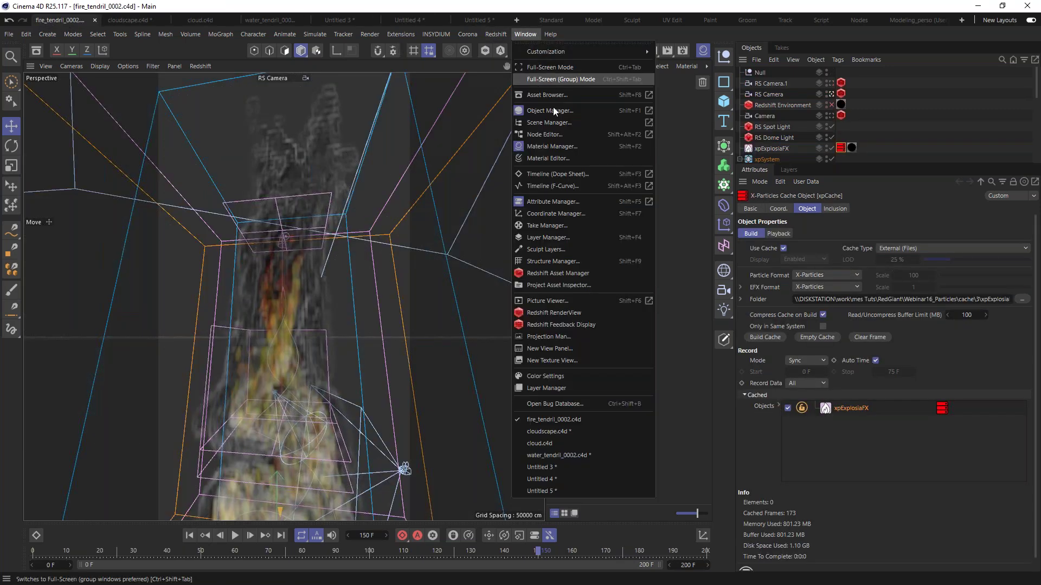
pyautogui.click(561, 457)
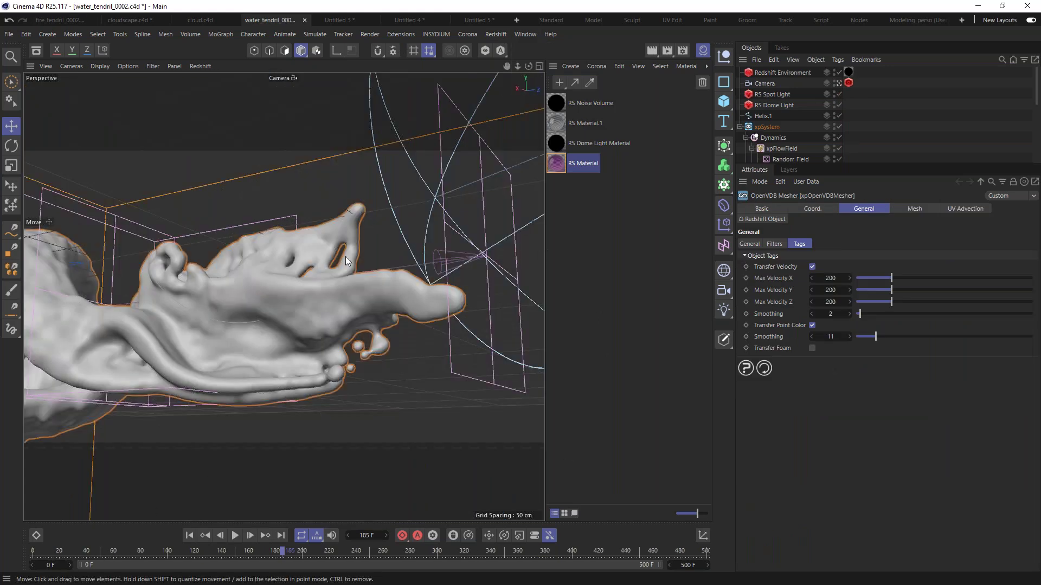
pyautogui.click(278, 78)
pyautogui.click(294, 85)
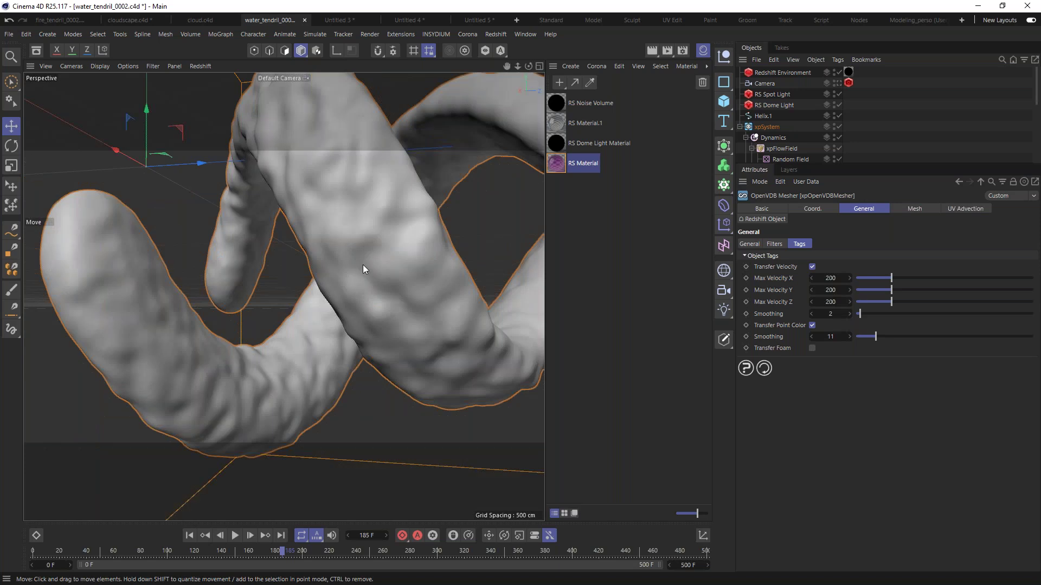
pyautogui.keyDown('alt'); pyautogui.moveTo(196, 272); pyautogui.dragTo(86, 538); pyautogui.keyUp('alt')
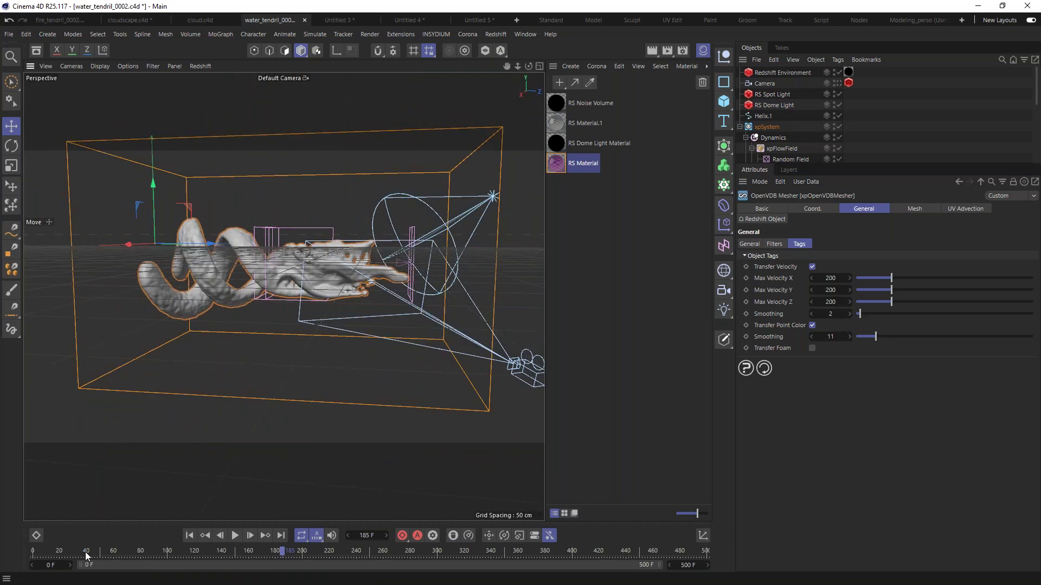
# Scrub the tendril simulation from its first frames to around frame 186 and examine the fluid mesh from closer angles
pyautogui.click(74, 551)
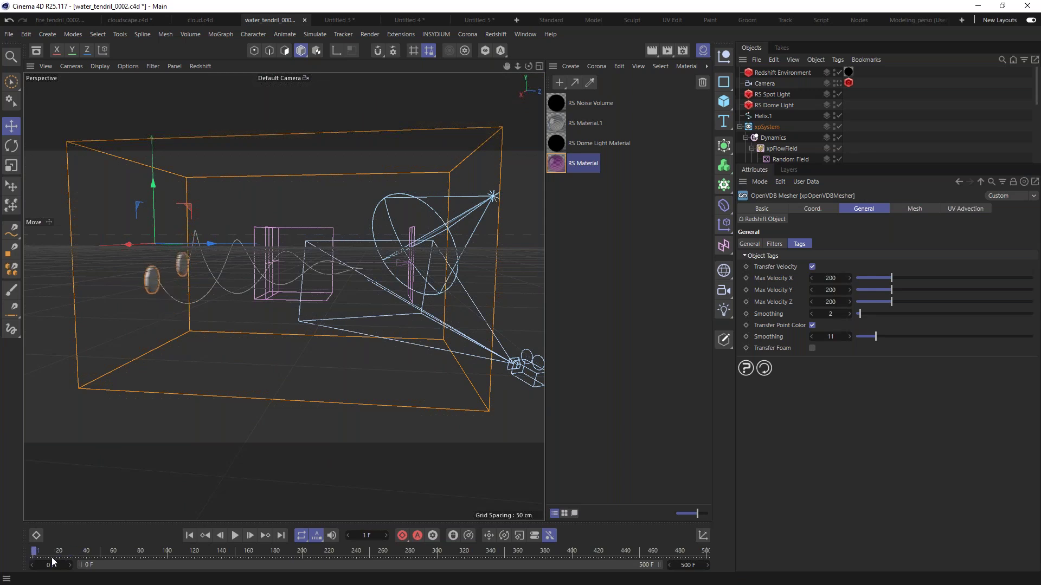
pyautogui.moveTo(90, 564); pyautogui.dragTo(286, 584)
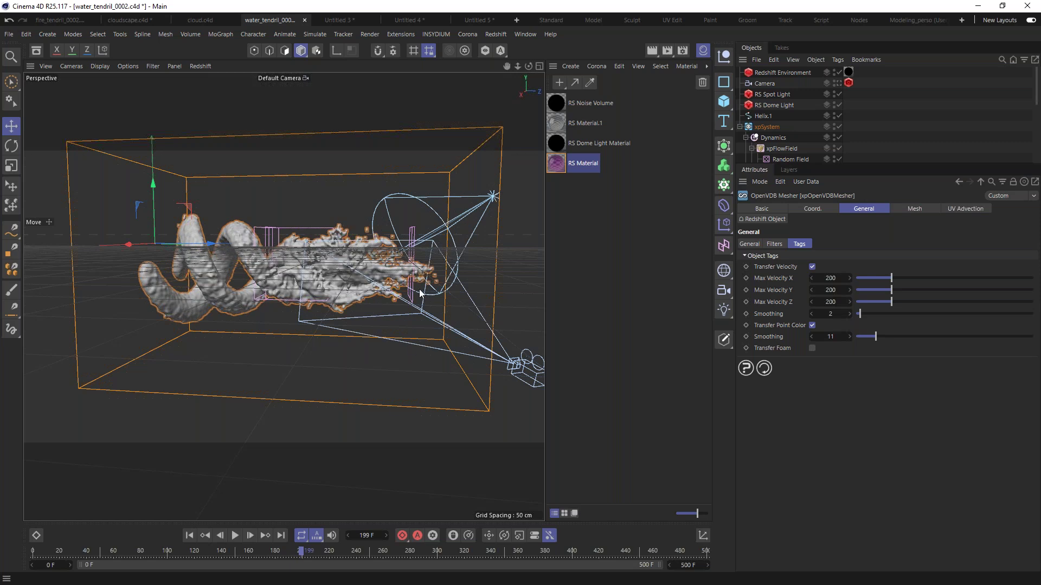
pyautogui.moveTo(301, 272)
pyautogui.keyDown('alt'); pyautogui.mouseDown()
pyautogui.moveTo(318, 255)
pyautogui.moveTo(320, 266)
pyautogui.mouseUp(); pyautogui.keyUp('alt')
pyautogui.keyDown('alt'); pyautogui.moveTo(319, 266); pyautogui.dragTo(392, 220, button='right'); pyautogui.keyUp('alt')
pyautogui.keyDown('alt'); pyautogui.moveTo(393, 219); pyautogui.dragTo(405, 253); pyautogui.keyUp('alt')
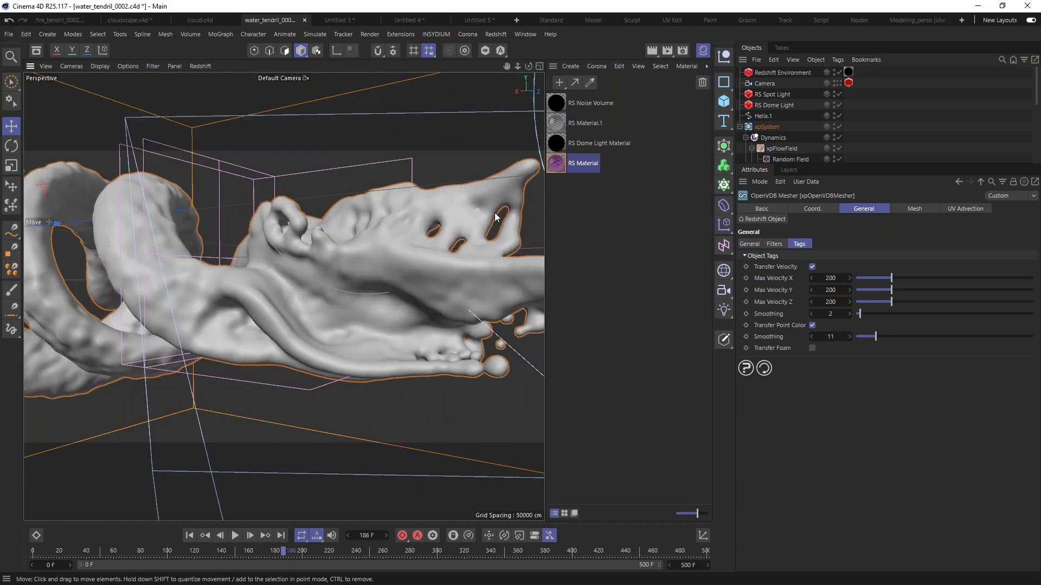
pyautogui.keyDown('alt'); pyautogui.moveTo(398, 240); pyautogui.dragTo(331, 225); pyautogui.keyUp('alt')
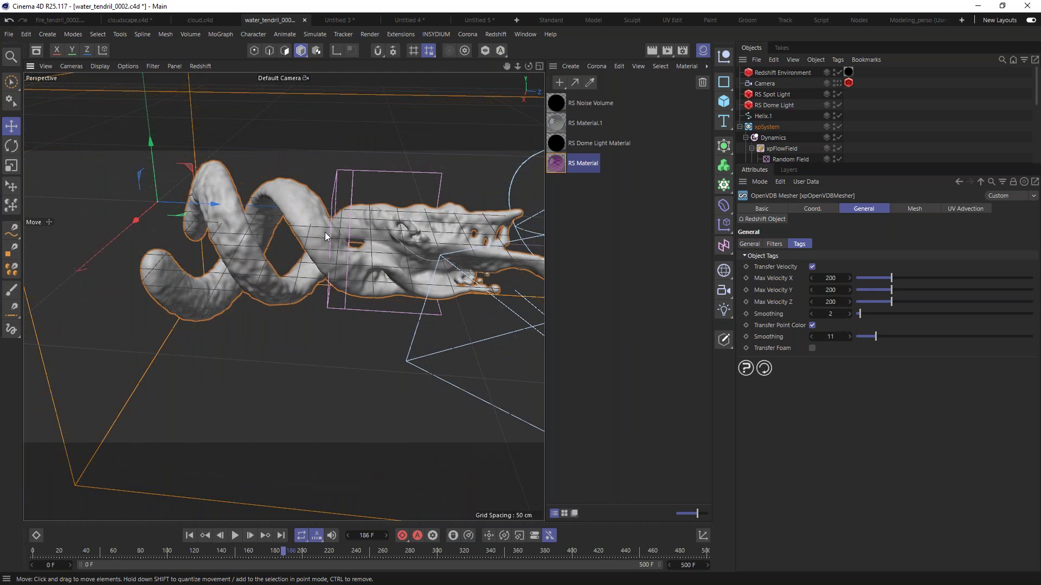
# Create a new project and copy the Helix.1 spline into it from the water_tendril_0002.c4d scene
pyautogui.click(515, 20)
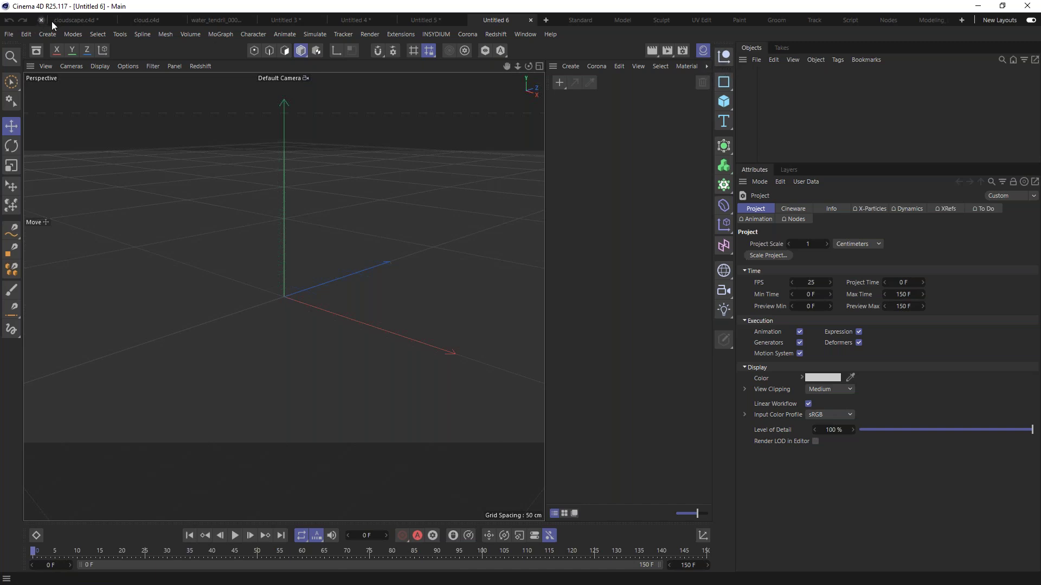
pyautogui.click(219, 20)
pyautogui.moveTo(931, 163); pyautogui.dragTo(814, 340)
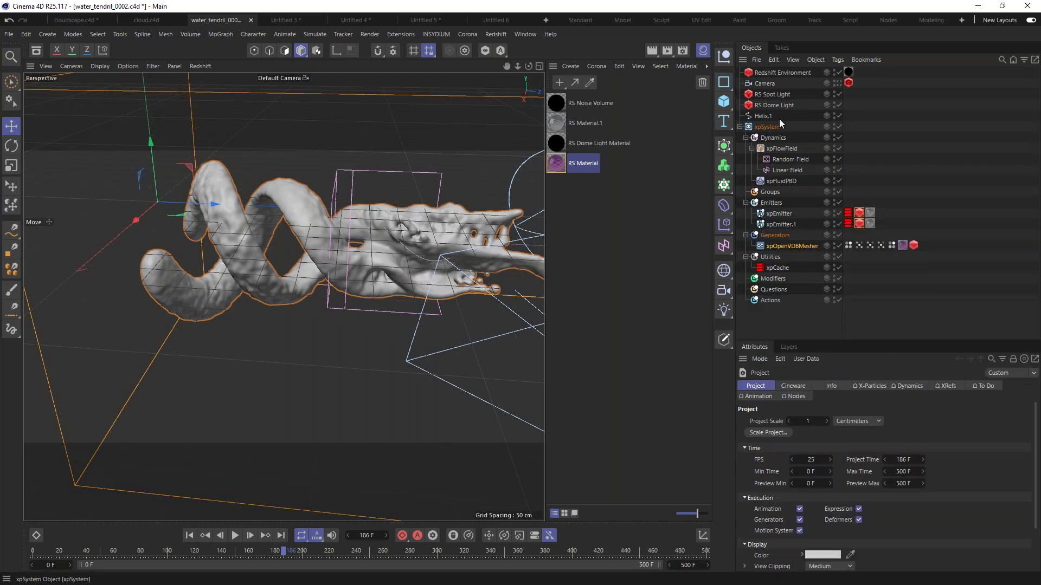
pyautogui.click(761, 116)
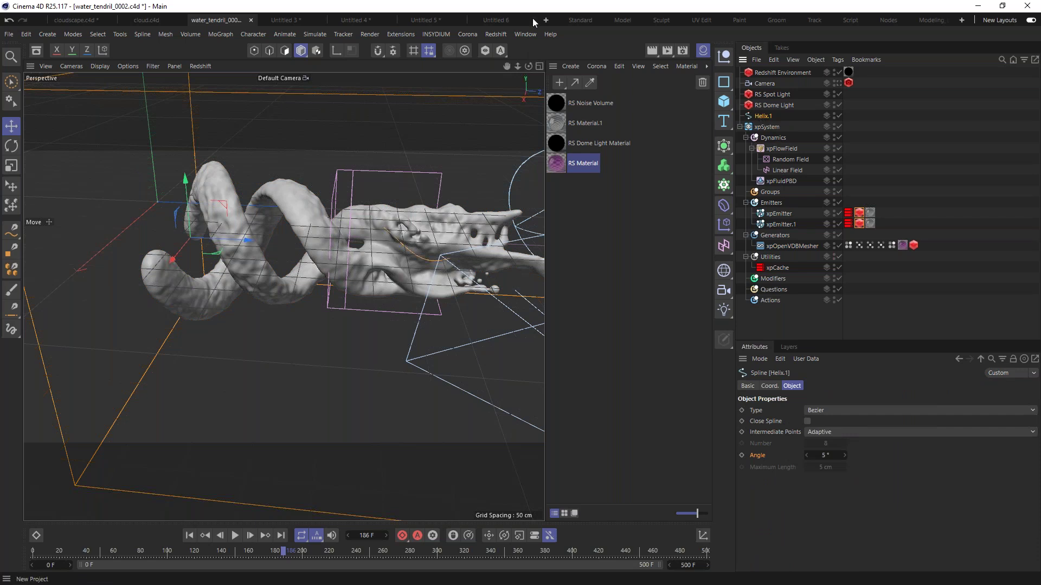
pyautogui.click(510, 19)
pyautogui.hotkey('ctrl', 'v')
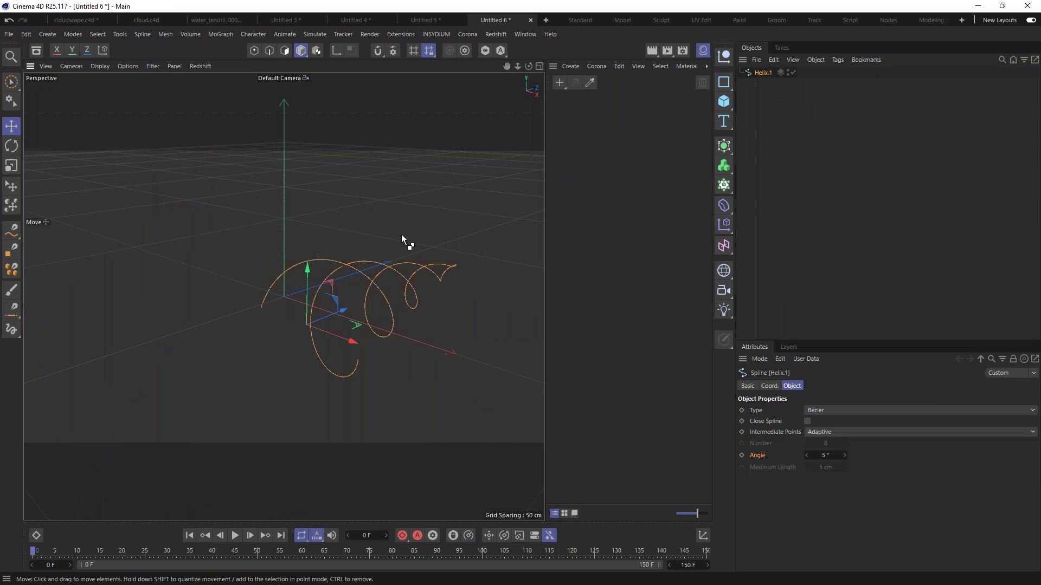
pyautogui.keyDown('alt'); pyautogui.moveTo(401, 274); pyautogui.dragTo(347, 244); pyautogui.keyUp('alt')
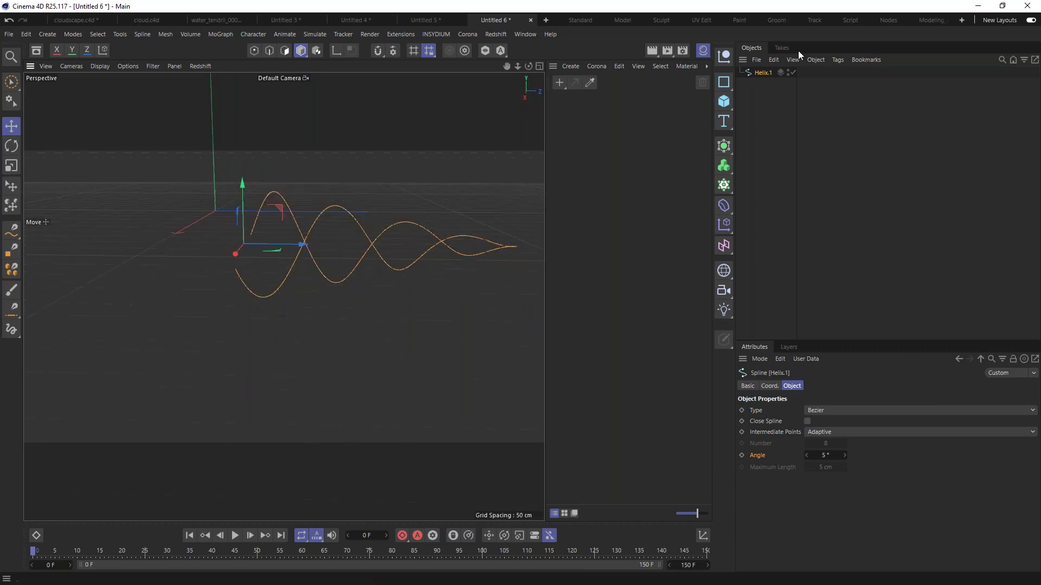
# Enlarge the viewport and add an X-Particles xpSystem to the new helix scene
pyautogui.click(699, 56)
pyautogui.click(433, 35)
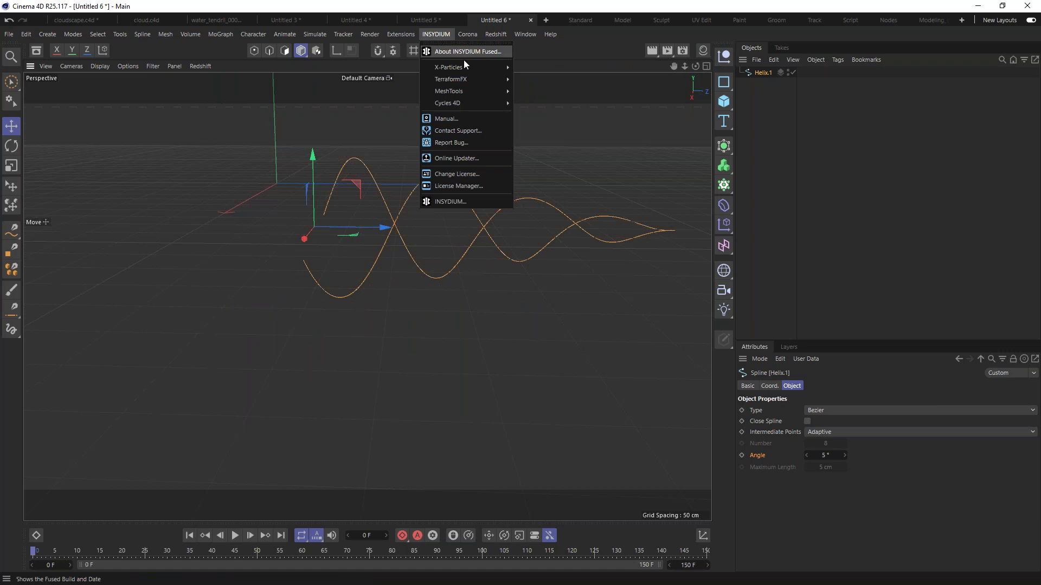
pyautogui.moveTo(455, 68)
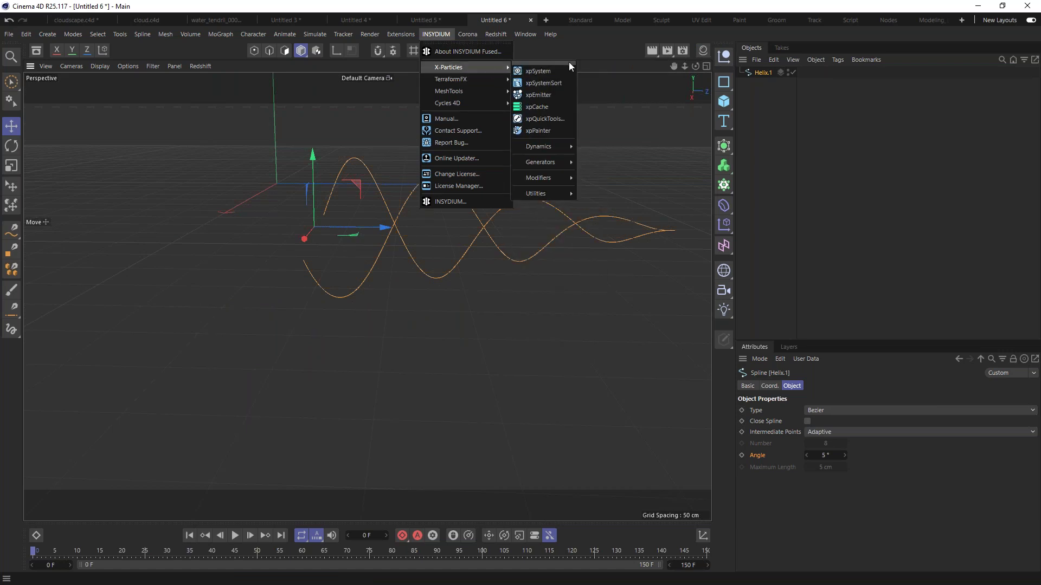
pyautogui.click(538, 70)
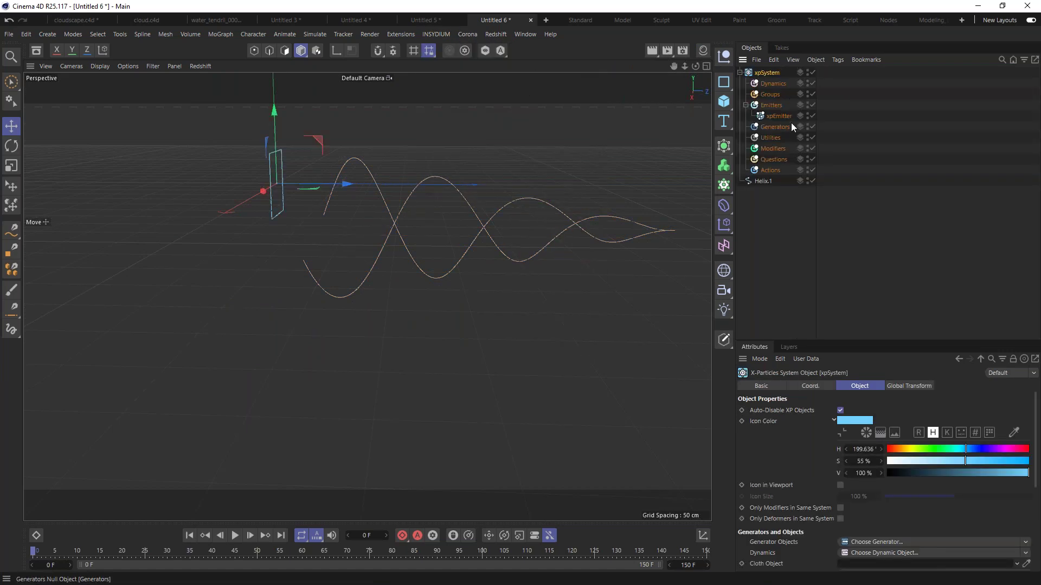
# Set the xpEmitter's emitter shape to Circle
pyautogui.click(778, 115)
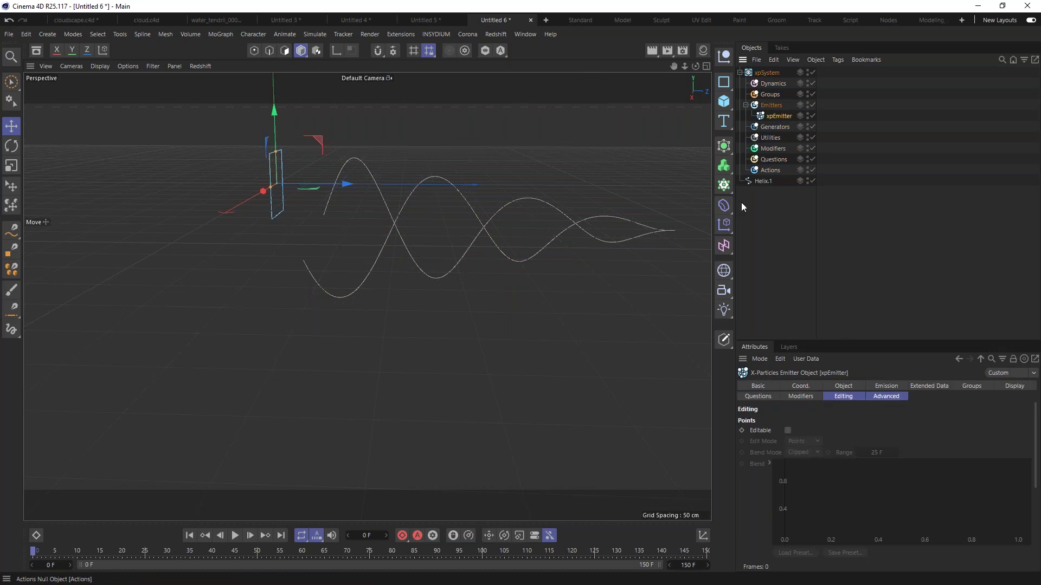
pyautogui.click(846, 386)
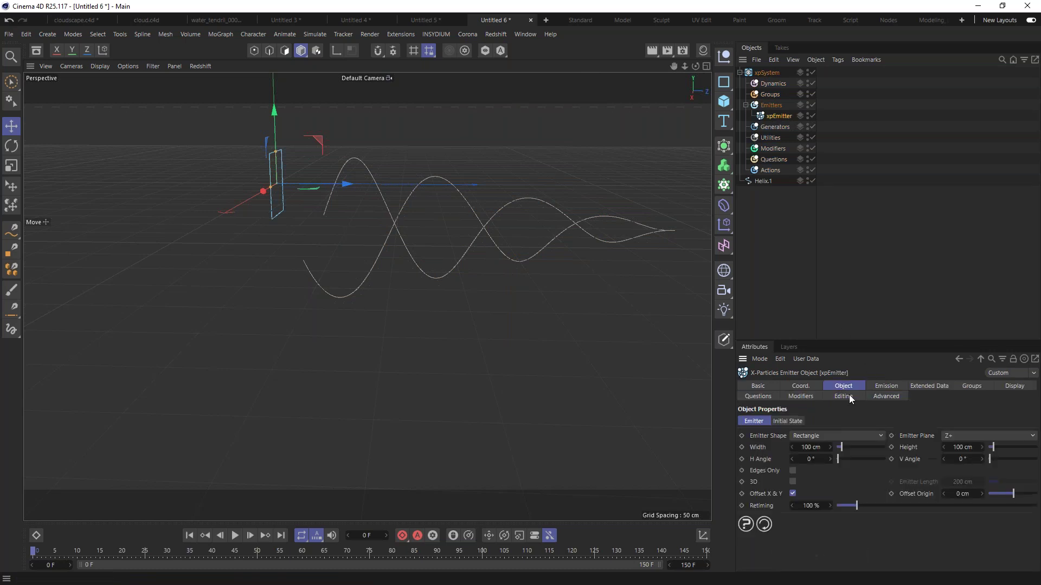
pyautogui.click(814, 437)
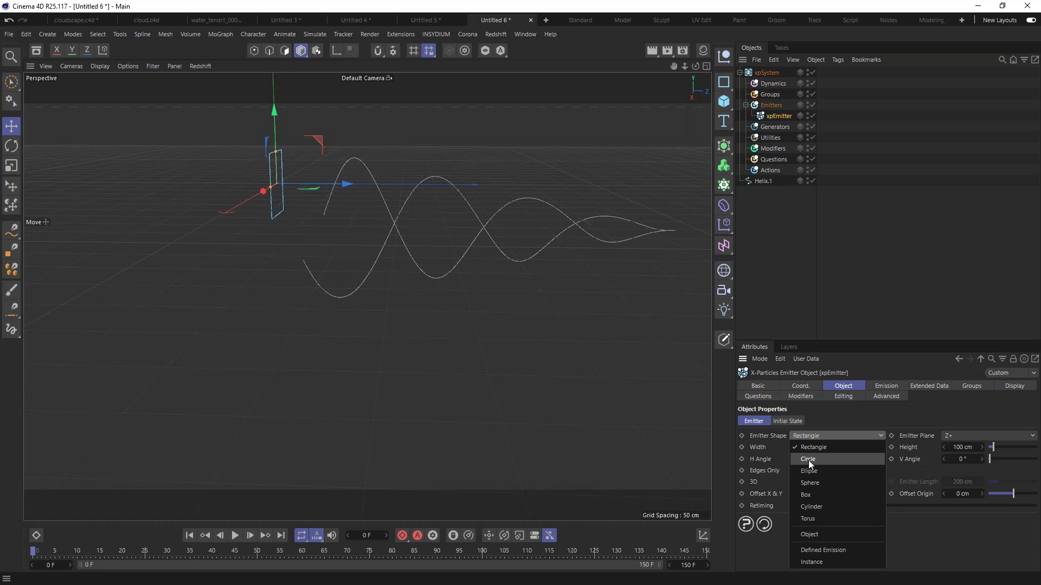
pyautogui.click(810, 462)
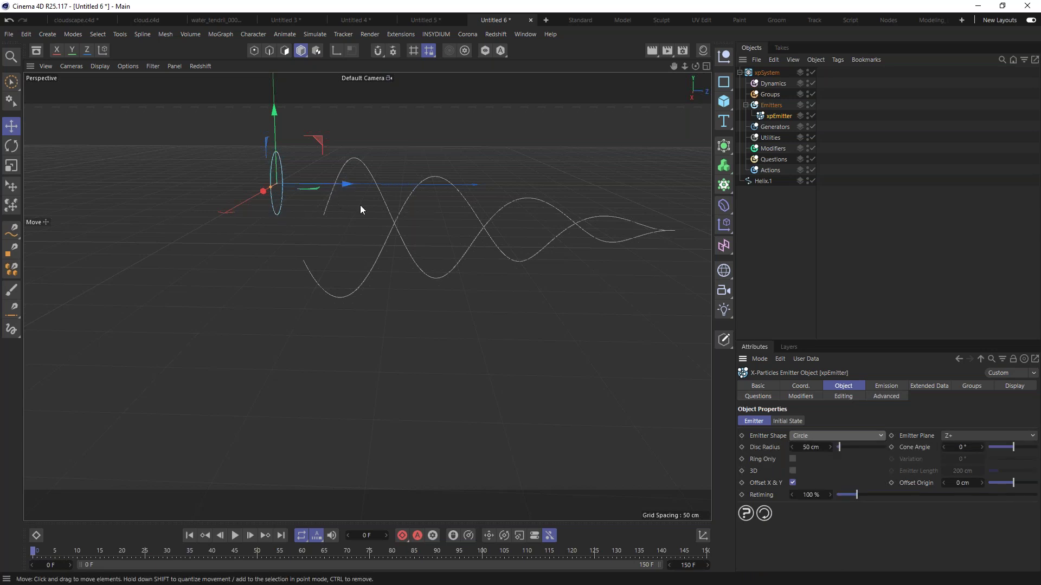
# Fit the circular emitter to the start of one helix strand with a 38.433 cm disc radius and duplicate it for the other strand
pyautogui.keyDown('alt'); pyautogui.moveTo(351, 169); pyautogui.dragTo(506, 214); pyautogui.keyUp('alt')
pyautogui.moveTo(371, 173); pyautogui.dragTo(167, 212)
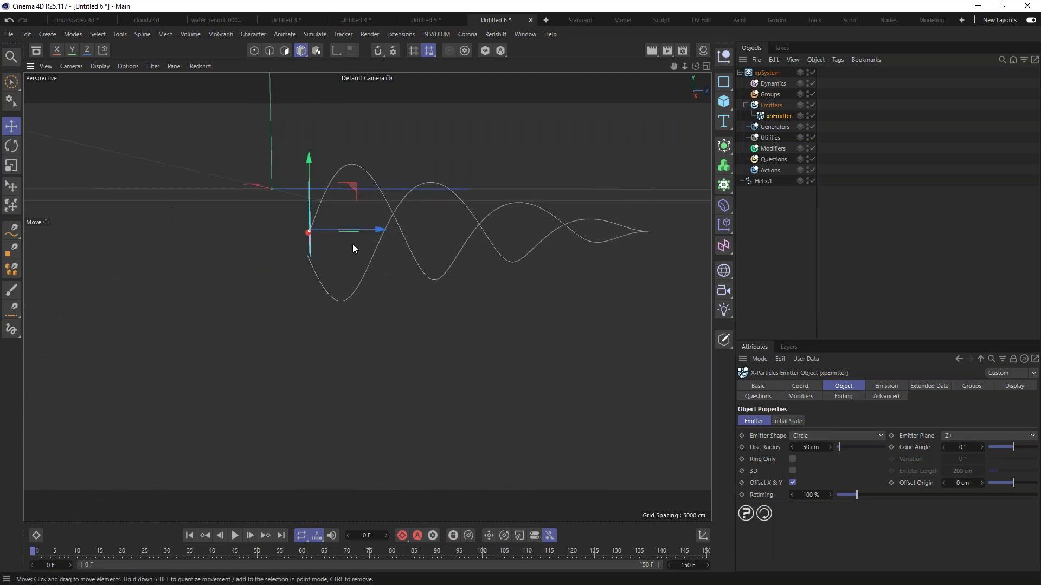
pyautogui.moveTo(374, 229); pyautogui.dragTo(228, 249)
pyautogui.moveTo(278, 227); pyautogui.dragTo(445, 190)
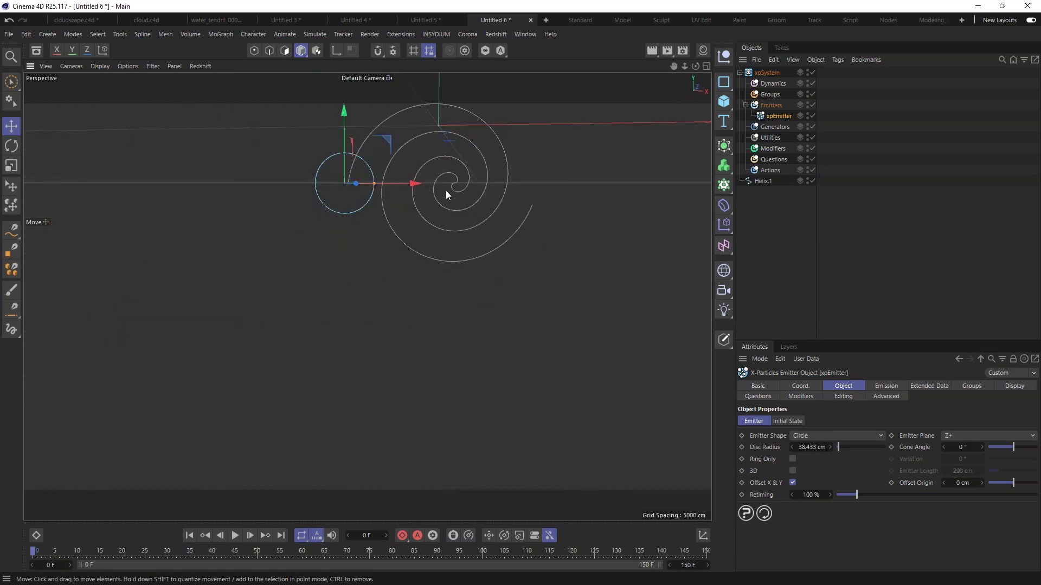
pyautogui.keyDown('ctrl'); pyautogui.moveTo(382, 140); pyautogui.dragTo(326, 260); pyautogui.keyUp('ctrl')
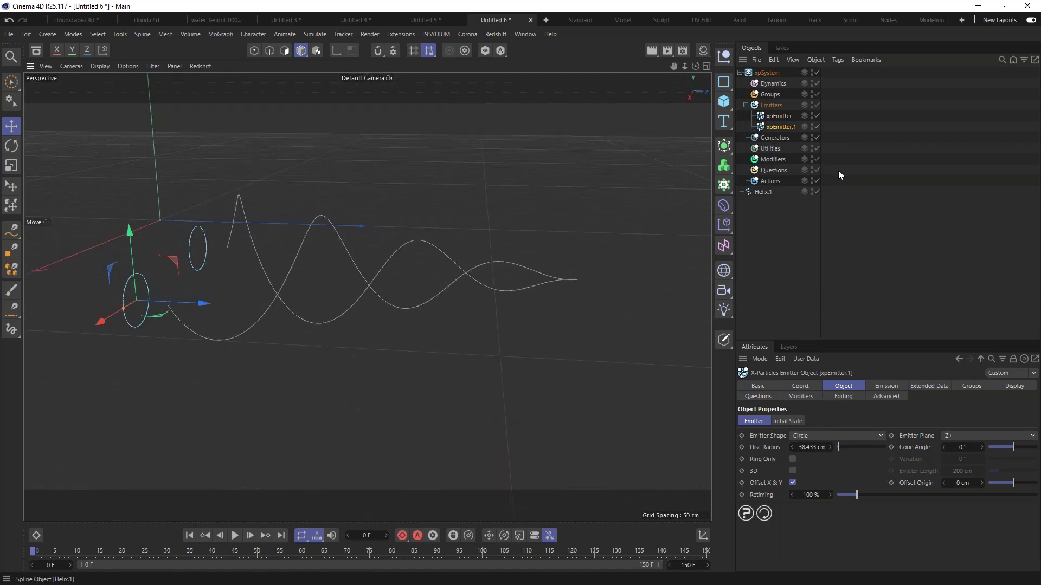
# Set the original xpEmitter's particle color mode to Gradient (Parameter), with Speed as the gradient parameter
pyautogui.click(776, 116)
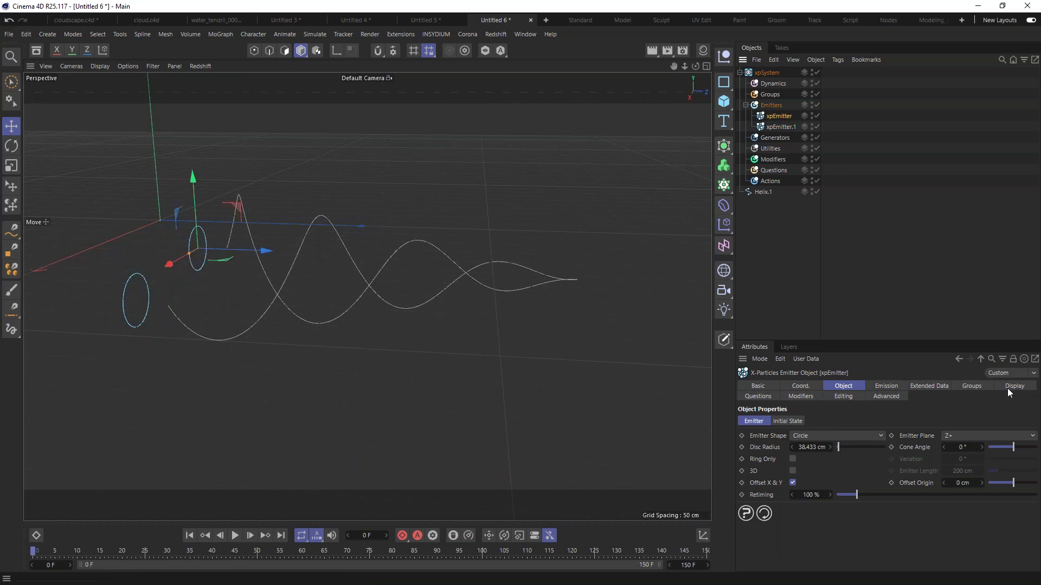
pyautogui.click(1022, 387)
pyautogui.moveTo(938, 341); pyautogui.dragTo(916, 206)
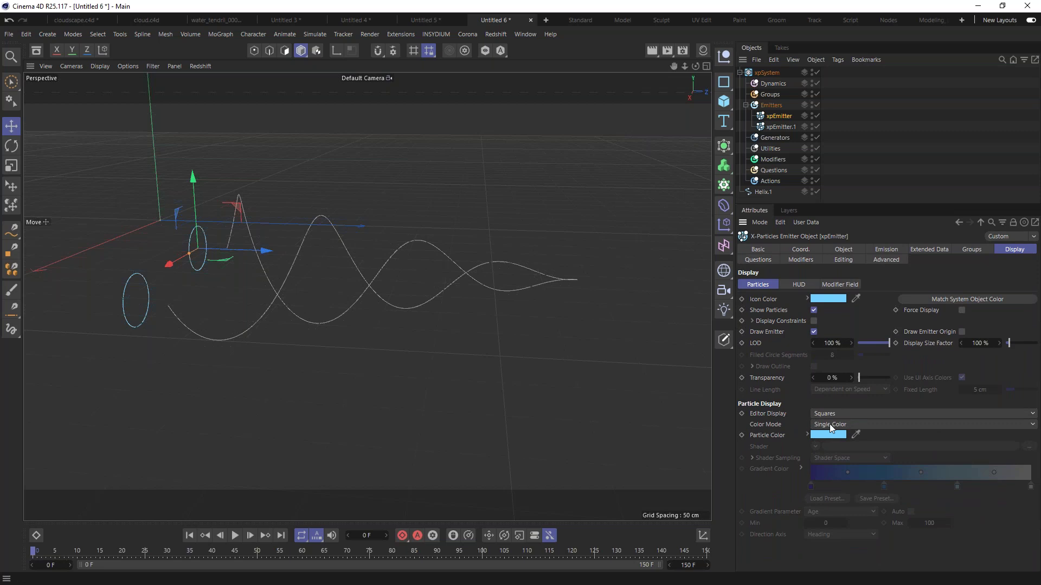
pyautogui.click(828, 424)
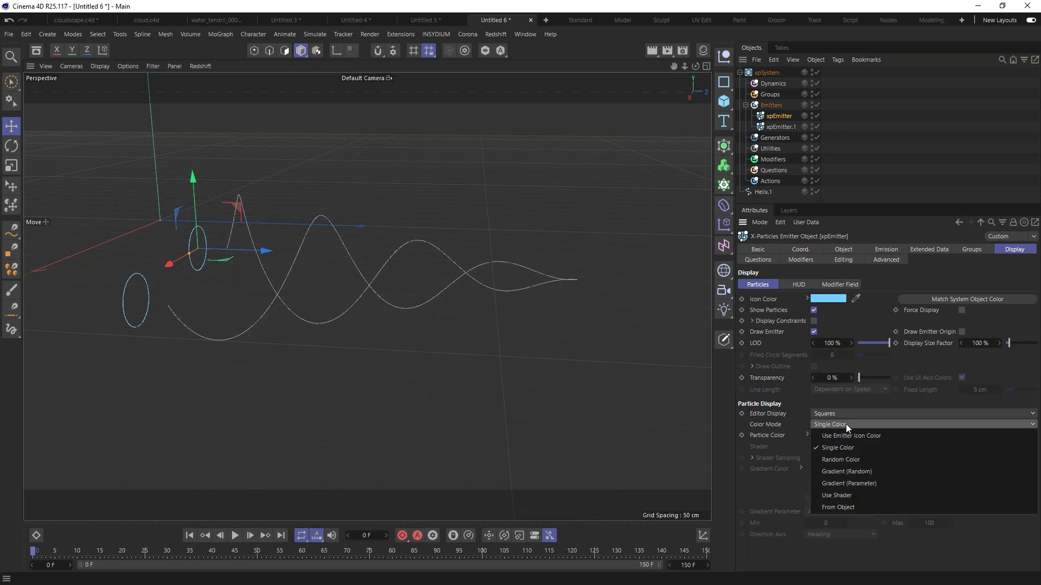
pyautogui.click(855, 487)
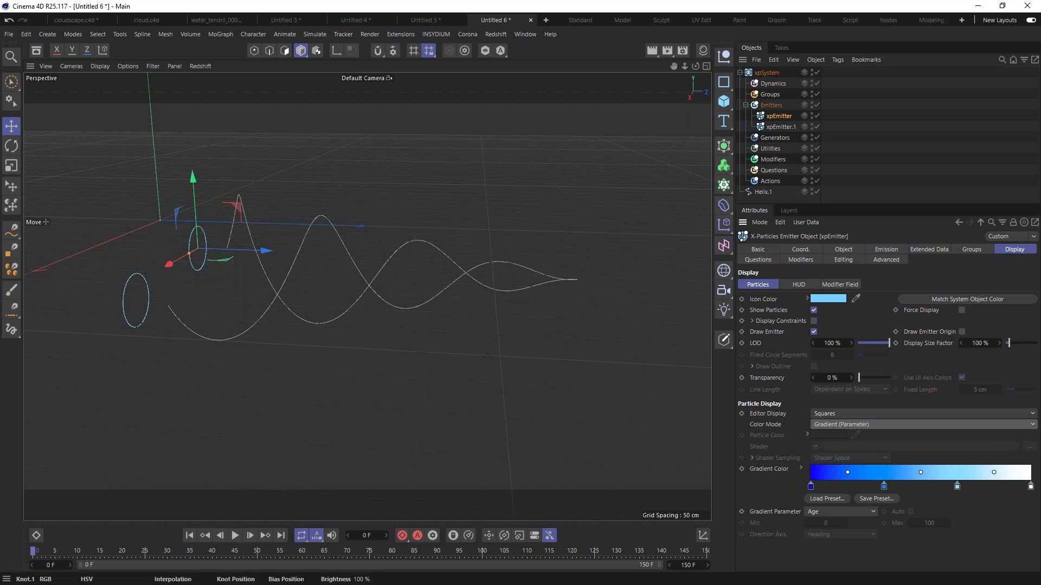
pyautogui.click(813, 517)
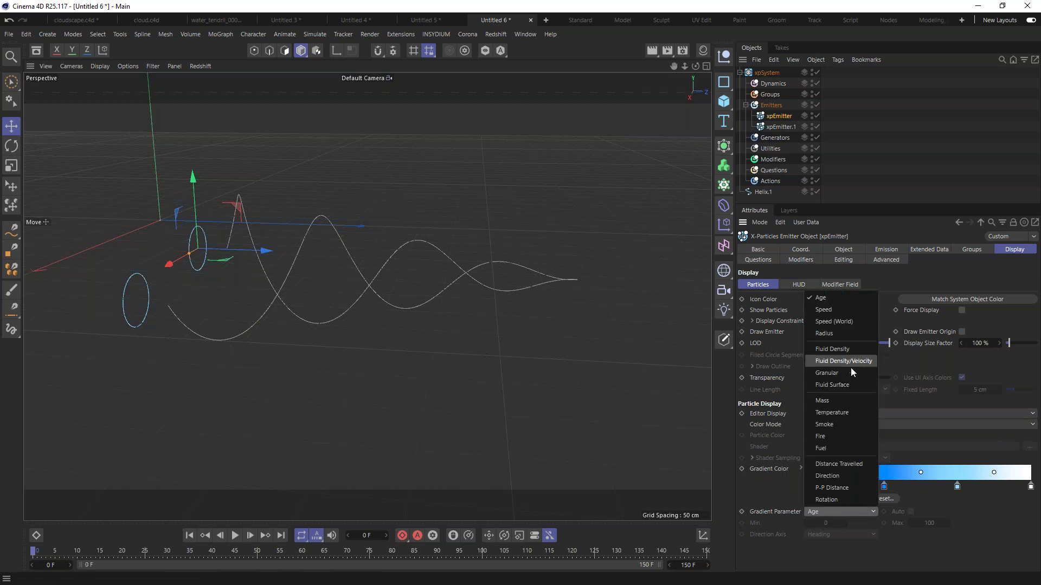
pyautogui.click(830, 310)
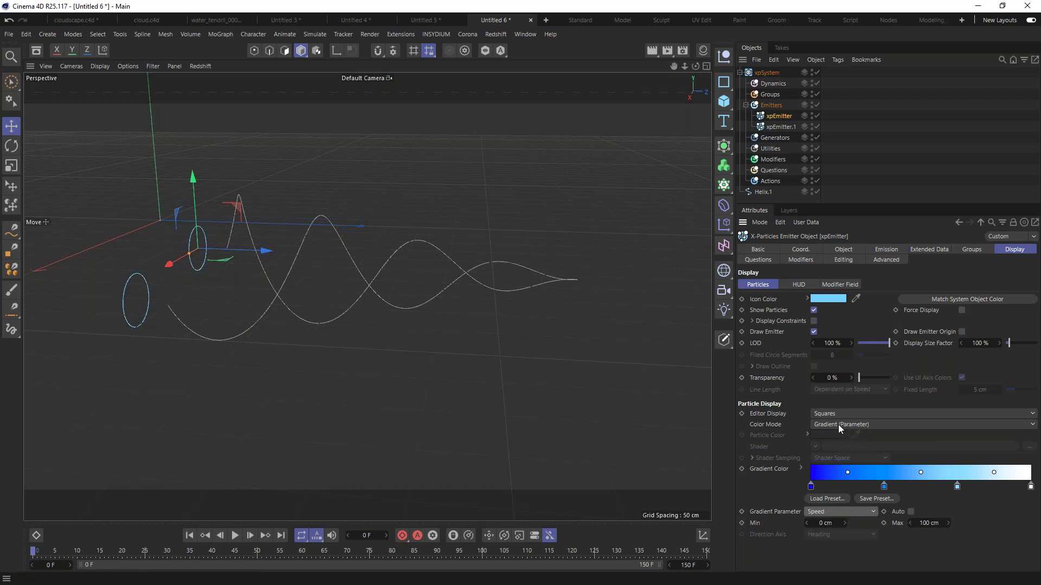
# Give the duplicate xpEmitter.1 the Gradient (Parameter) color mode driven by Speed
pyautogui.click(777, 126)
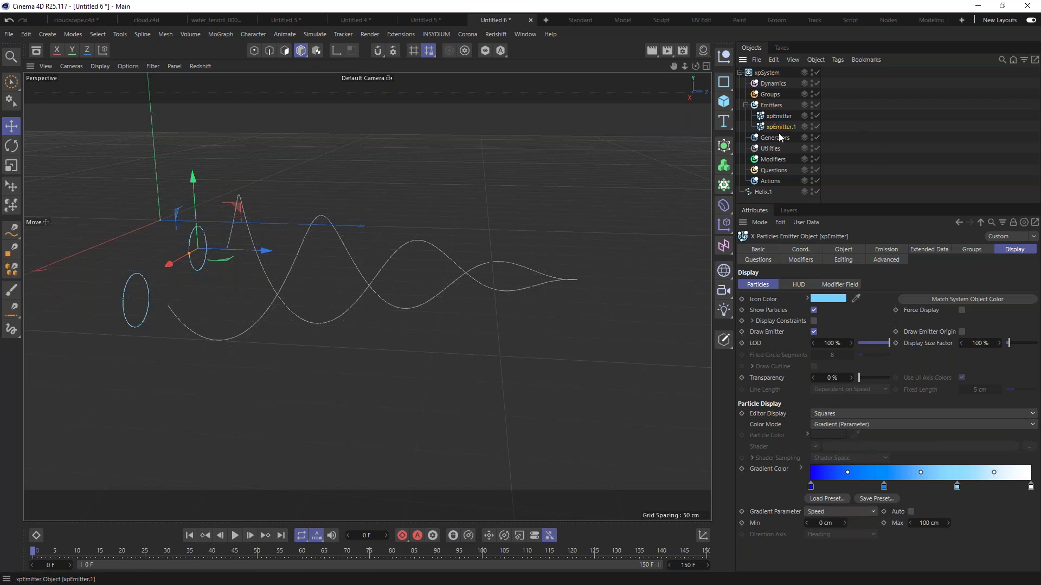
pyautogui.click(834, 424)
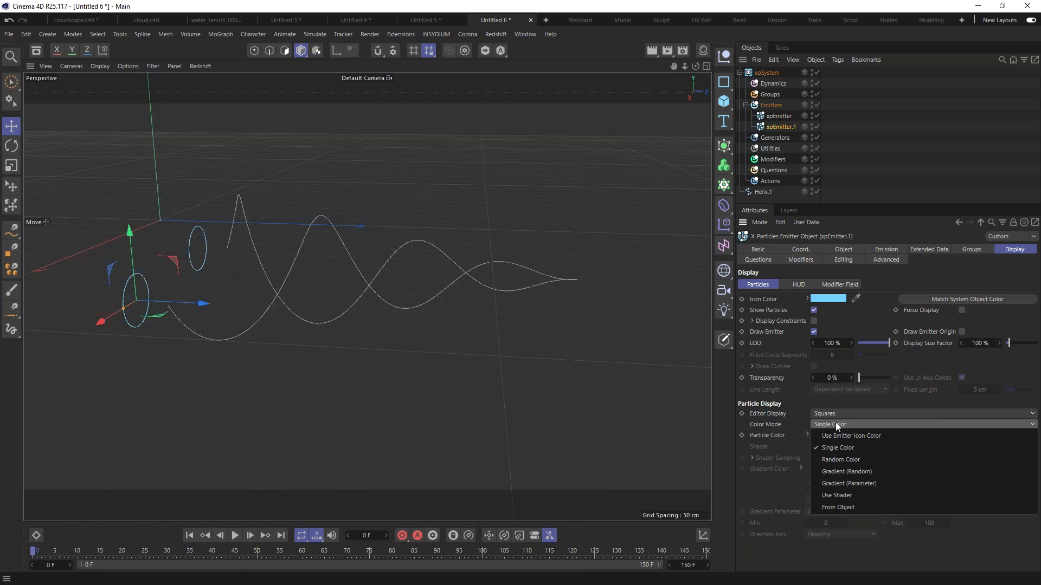
pyautogui.click(846, 484)
pyautogui.click(832, 511)
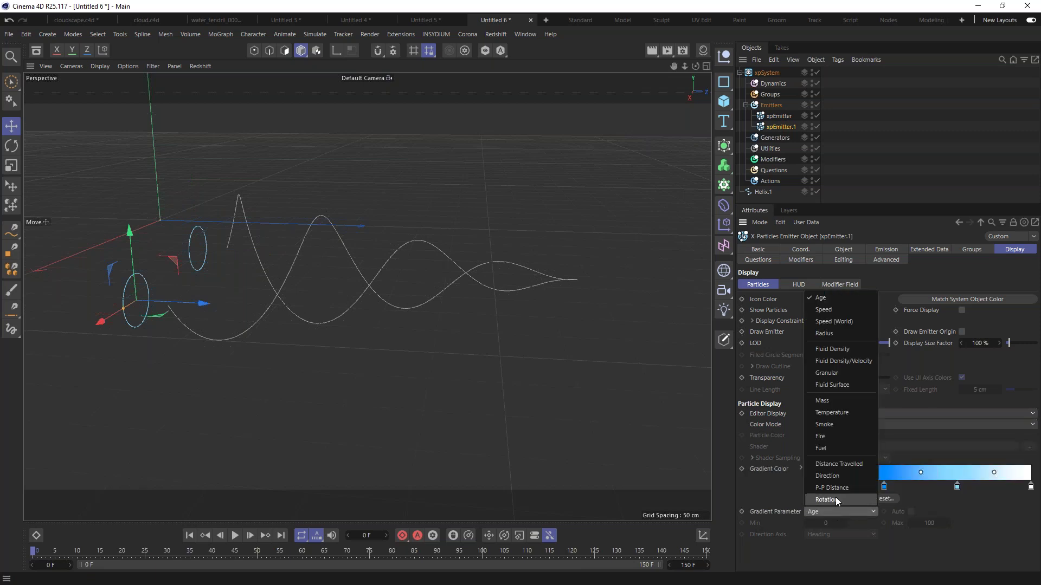
pyautogui.click(831, 309)
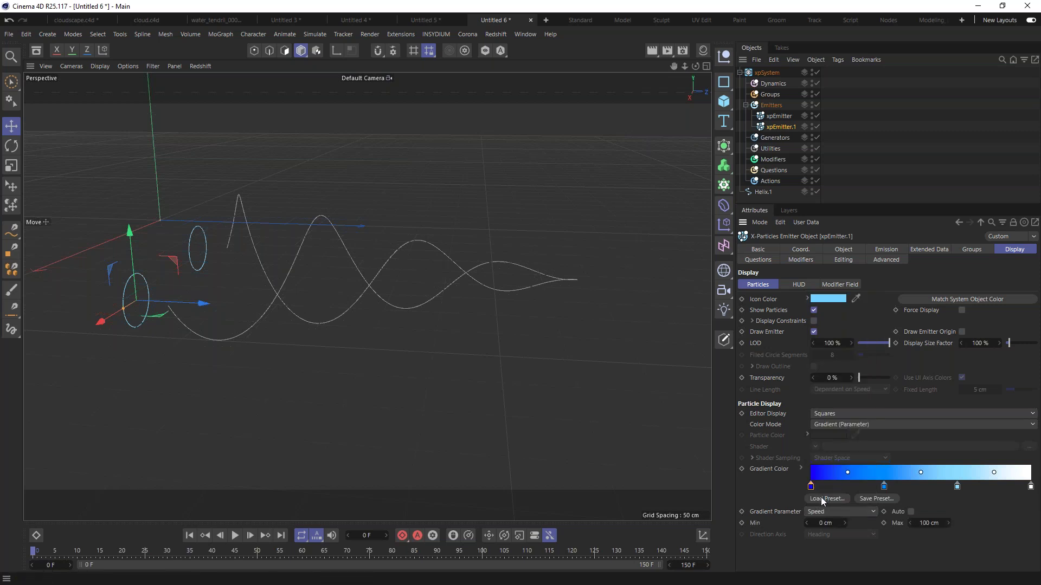
# Recolor the three blue knots of xpEmitter.1's gradient to red tones with a hue of 0°
pyautogui.click(800, 469)
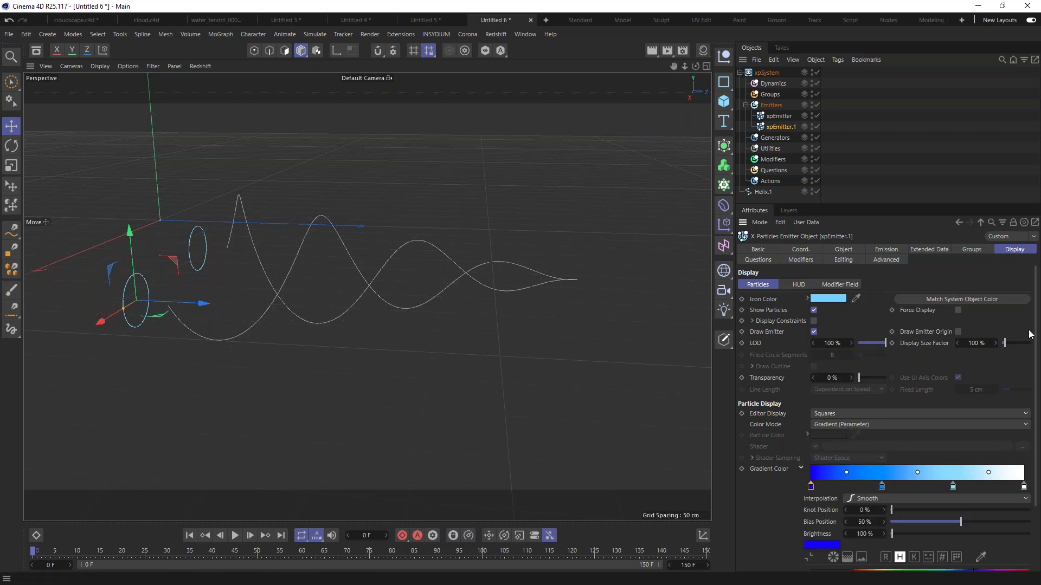
pyautogui.scroll(-3, 895, 396)
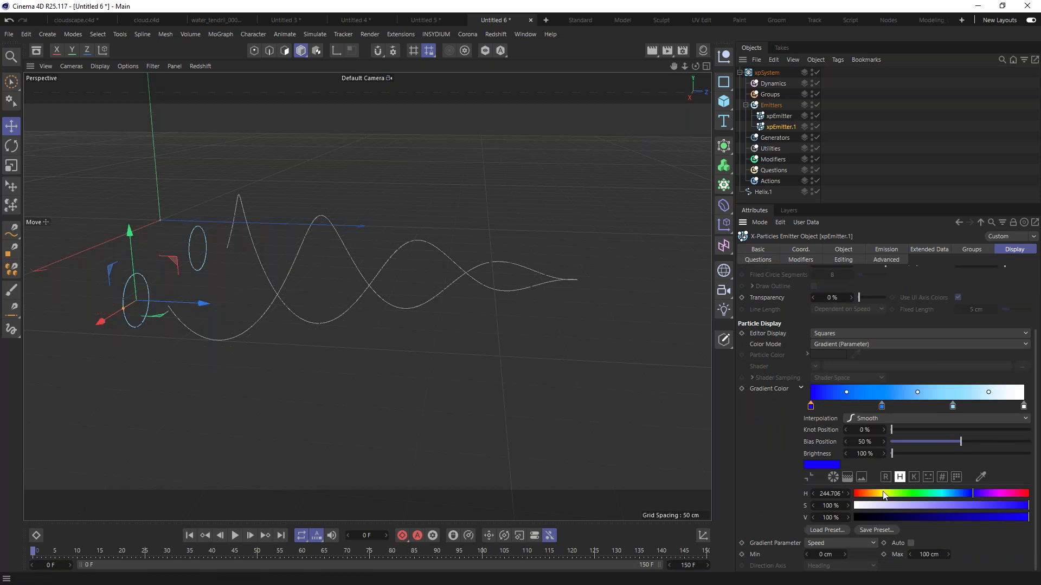
pyautogui.moveTo(863, 495); pyautogui.dragTo(837, 493)
pyautogui.click(881, 406)
pyautogui.click(952, 407)
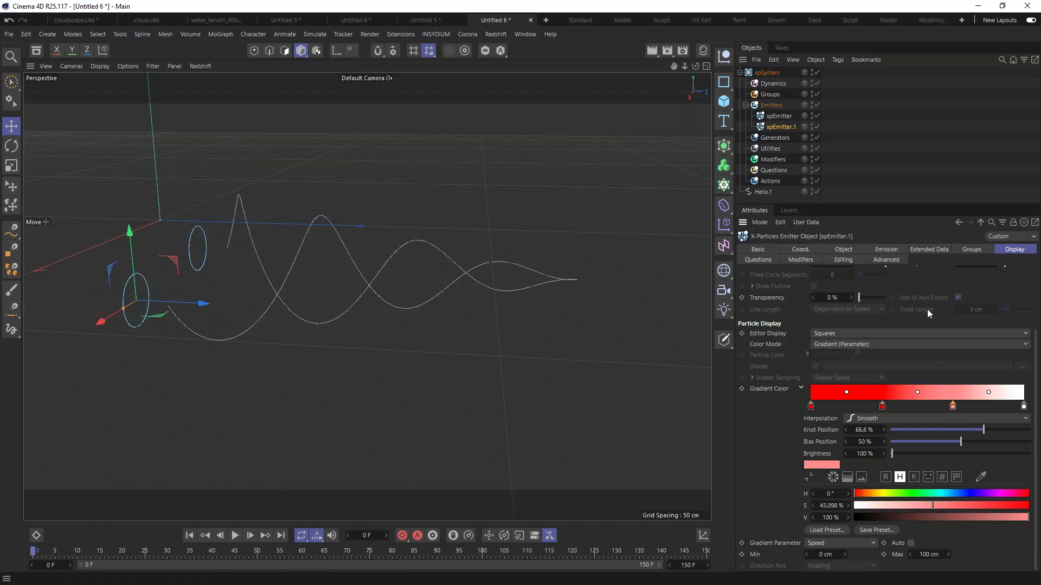
pyautogui.click(773, 106)
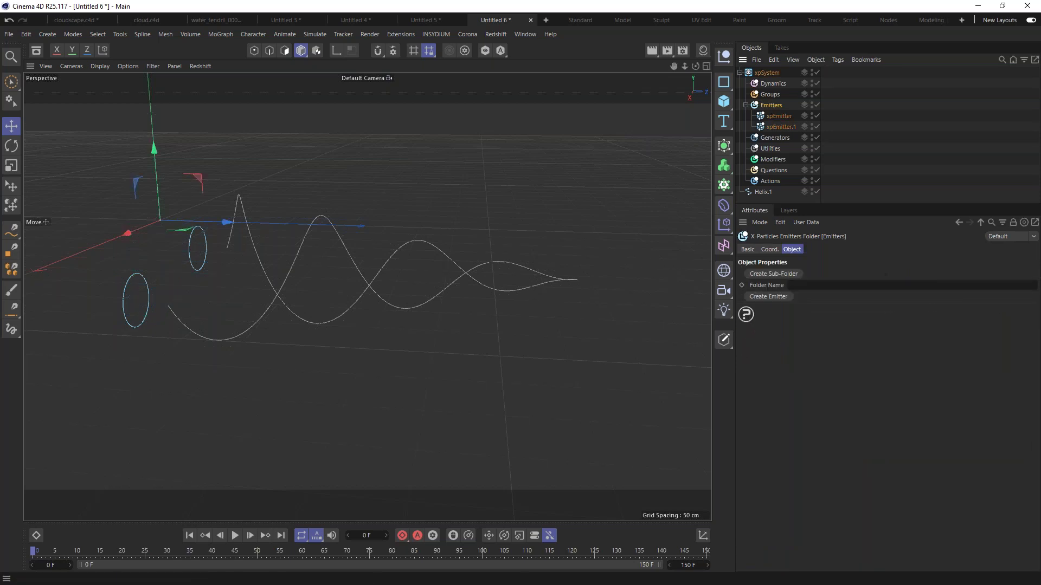
pyautogui.click(779, 116)
pyautogui.click(774, 105)
pyautogui.keyDown('alt'); pyautogui.moveTo(273, 283); pyautogui.dragTo(297, 244); pyautogui.keyUp('alt')
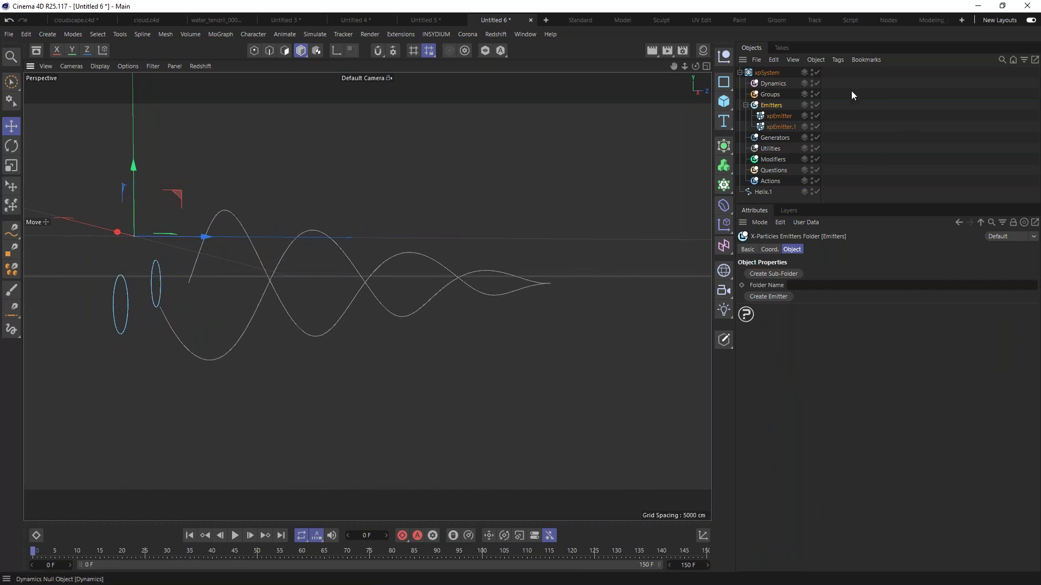
# Add an xpFluidPBD object to the X-Particles Dynamics folder
pyautogui.click(771, 83)
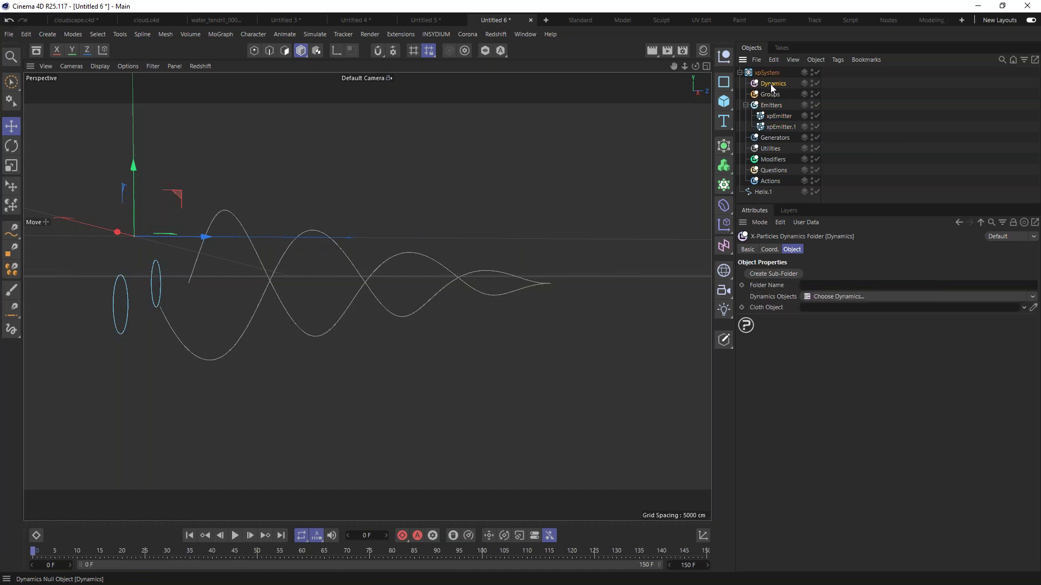
pyautogui.click(840, 297)
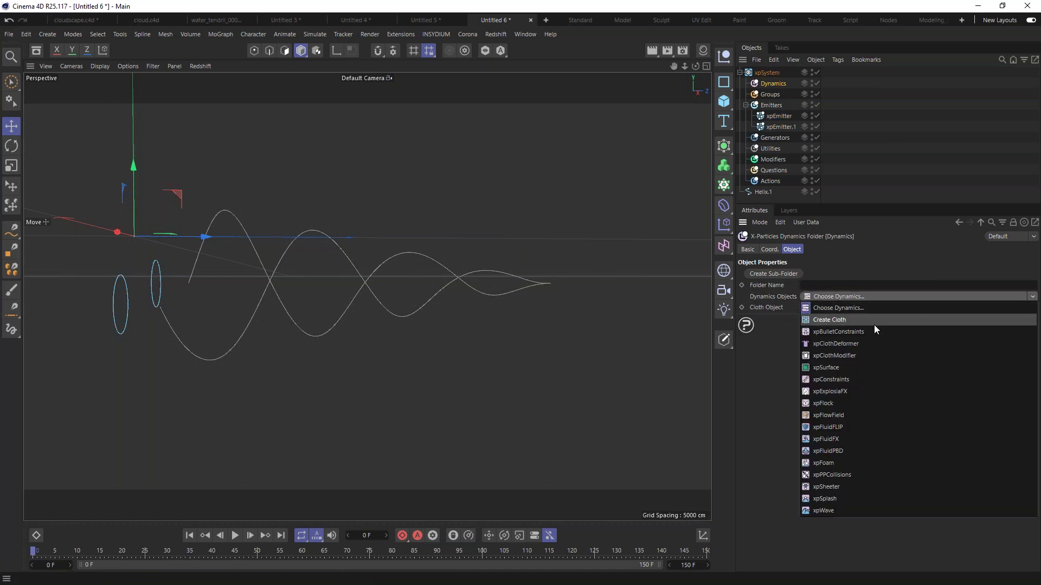
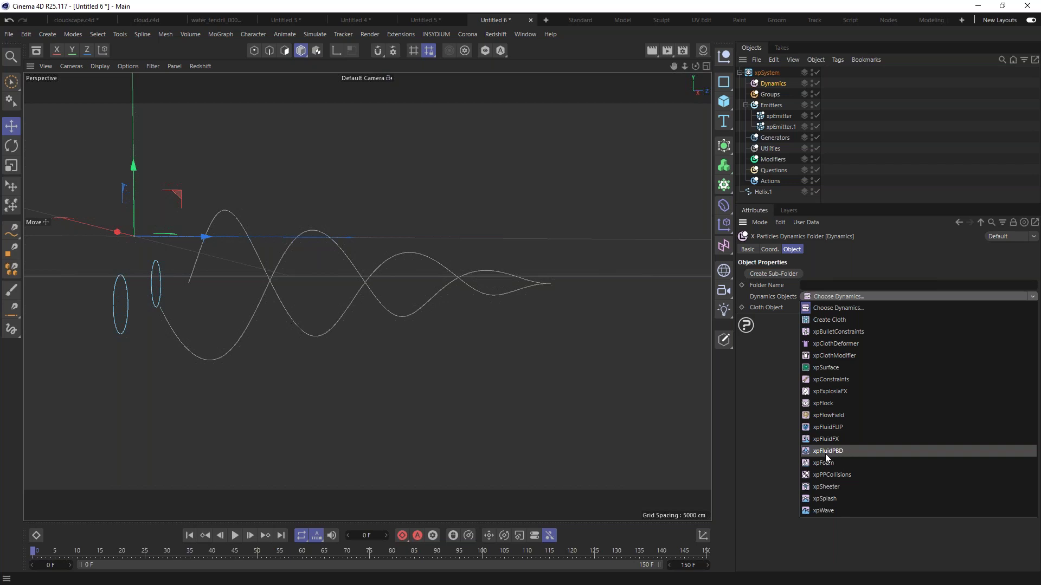
pyautogui.click(828, 452)
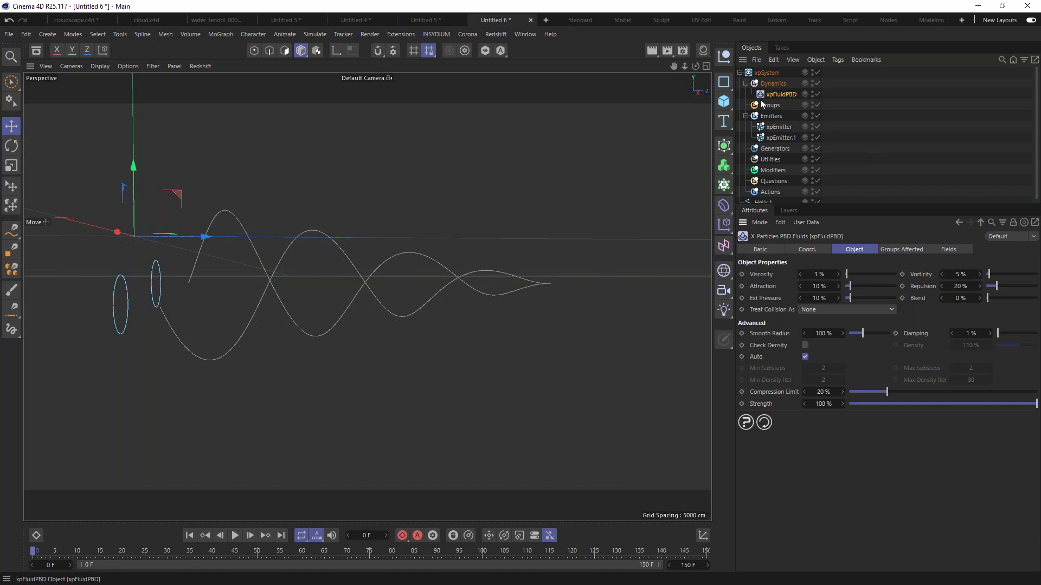
# Set both xpEmitters to a speed of 70 cm, a particle radius of 2 cm and Hexagonal emission
pyautogui.click(783, 128)
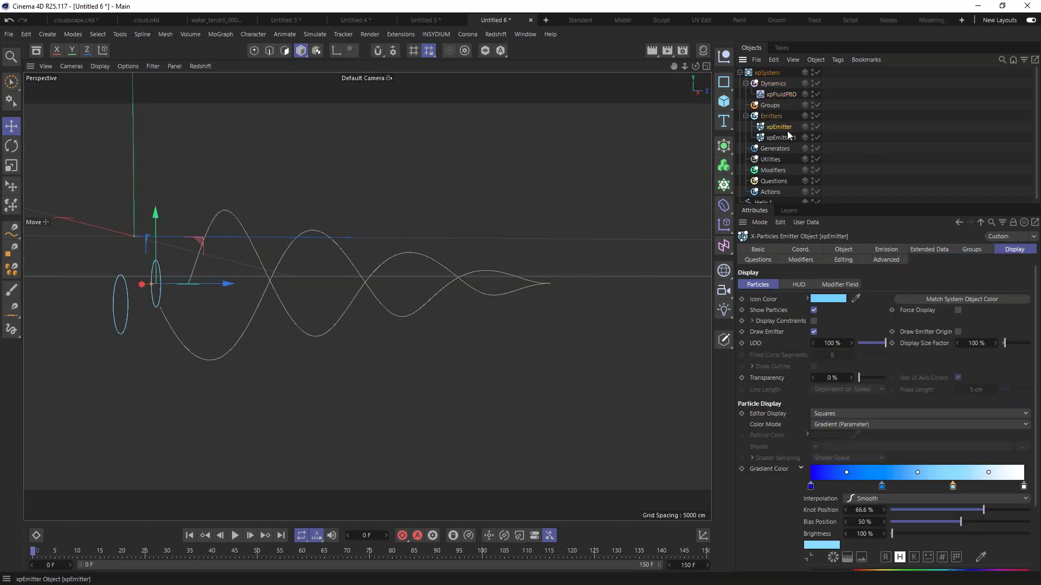
pyautogui.keyDown('ctrl'); pyautogui.click(779, 136); pyautogui.keyUp('ctrl')
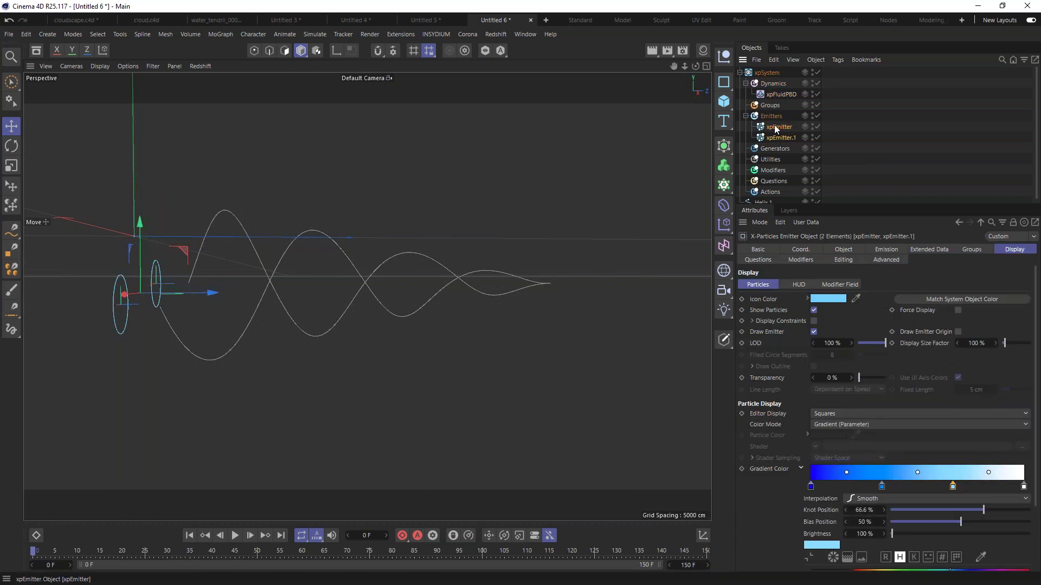
pyautogui.click(886, 248)
pyautogui.click(798, 407)
pyautogui.write('70')
pyautogui.press('Return')
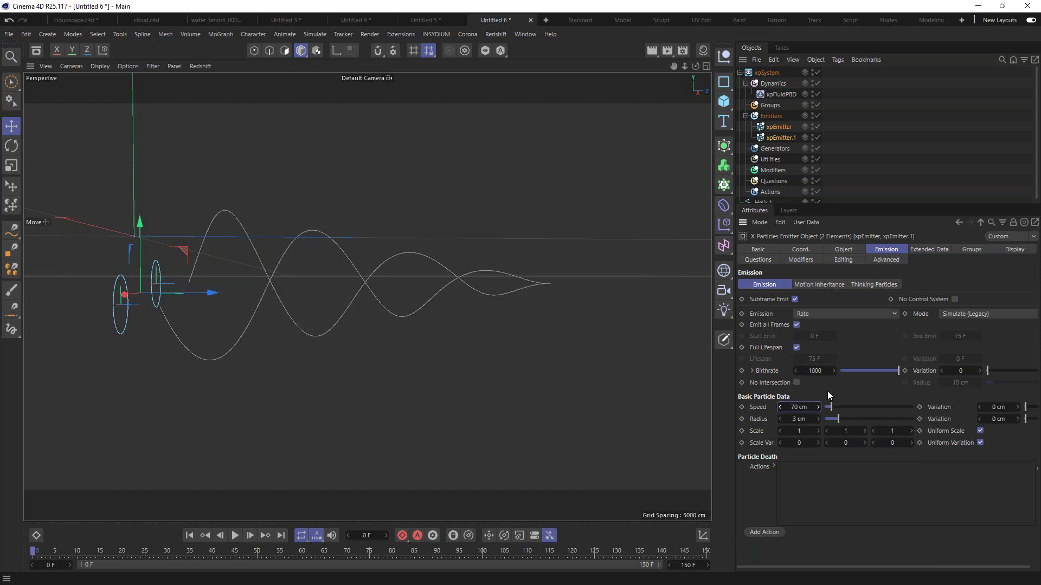
pyautogui.click(797, 419)
pyautogui.write('2')
pyautogui.press('Return')
pyautogui.click(820, 313)
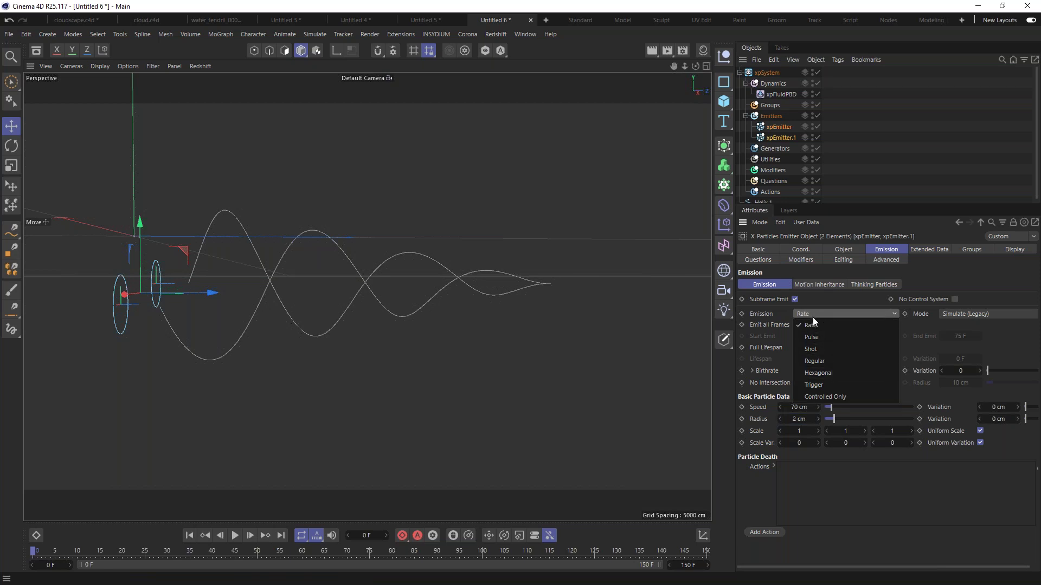
pyautogui.click(817, 375)
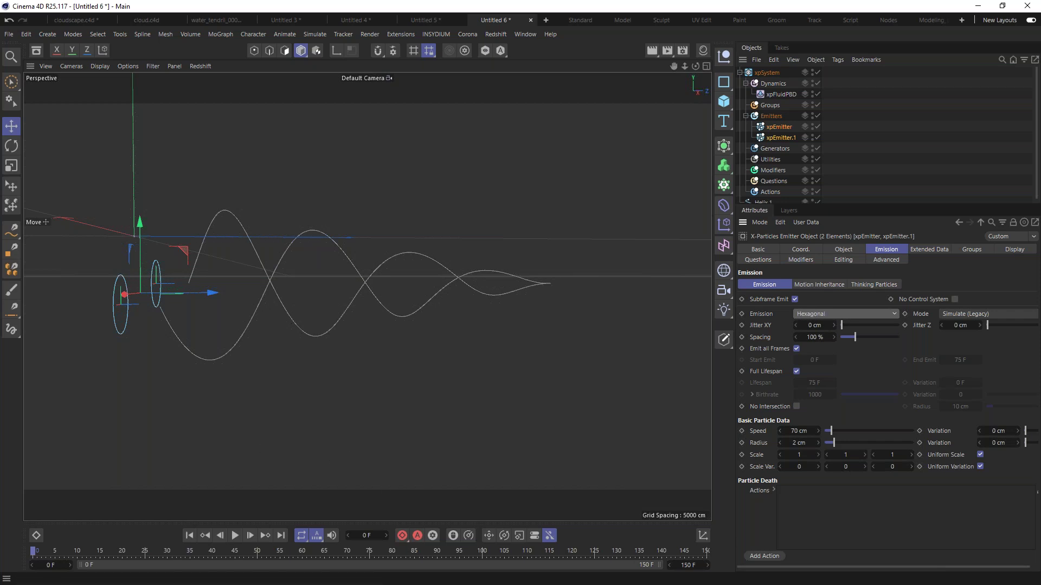
# Play the PBD fluid simulation, examine both particle streams from several angles and rewind to the start
pyautogui.click(235, 536)
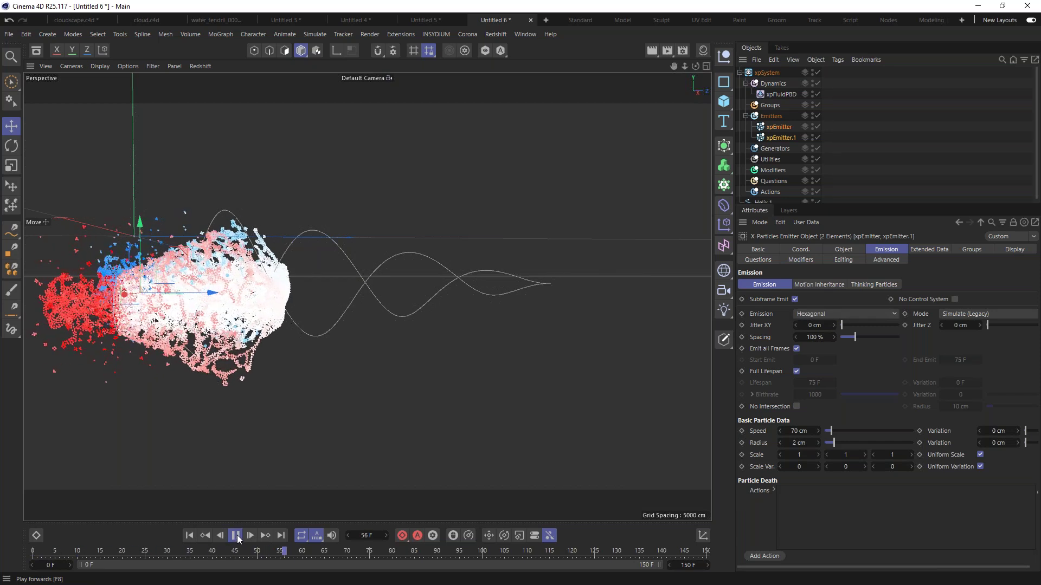
pyautogui.click(236, 536)
pyautogui.keyDown('alt'); pyautogui.moveTo(323, 269); pyautogui.dragTo(337, 229); pyautogui.keyUp('alt')
pyautogui.keyDown('alt'); pyautogui.moveTo(324, 396); pyautogui.dragTo(518, 271); pyautogui.keyUp('alt')
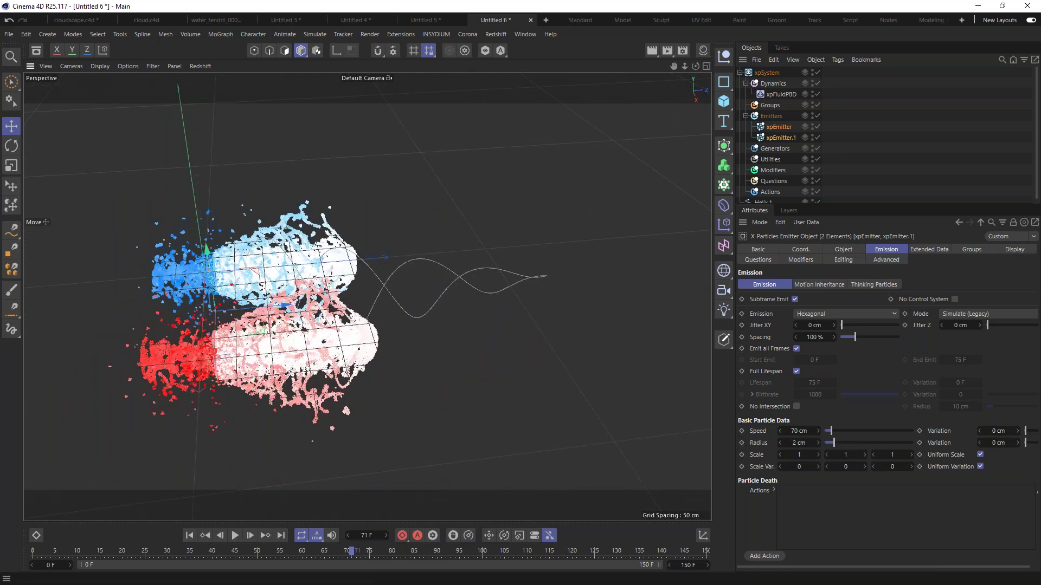
pyautogui.click(190, 536)
pyautogui.keyDown('alt'); pyautogui.moveTo(282, 301); pyautogui.dragTo(233, 244); pyautogui.keyUp('alt')
# Hide the workplane in the perspective view
pyautogui.click(151, 66)
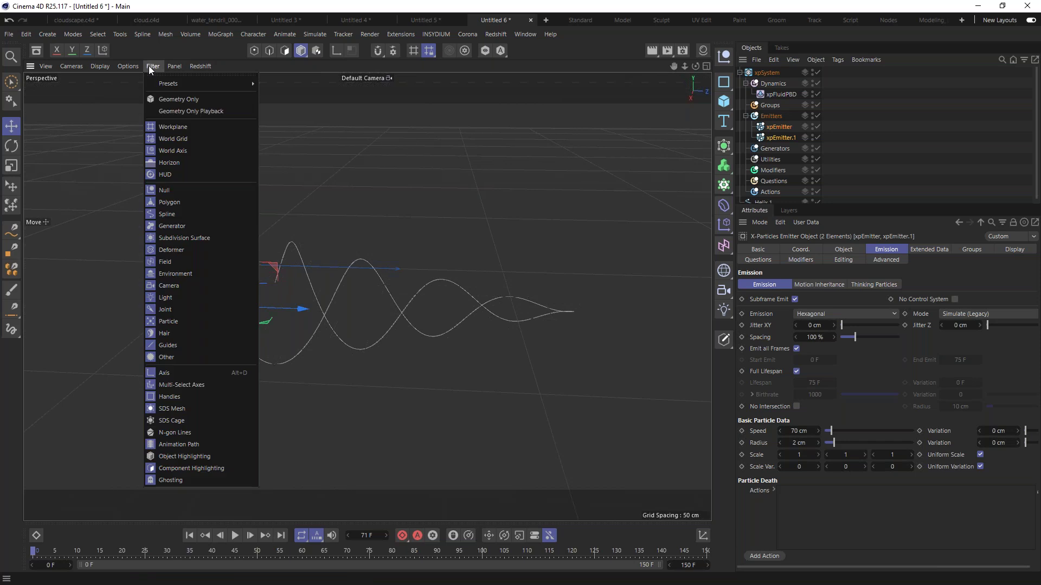
pyautogui.click(173, 127)
pyautogui.keyDown('alt'); pyautogui.moveTo(298, 271); pyautogui.dragTo(319, 244); pyautogui.keyUp('alt')
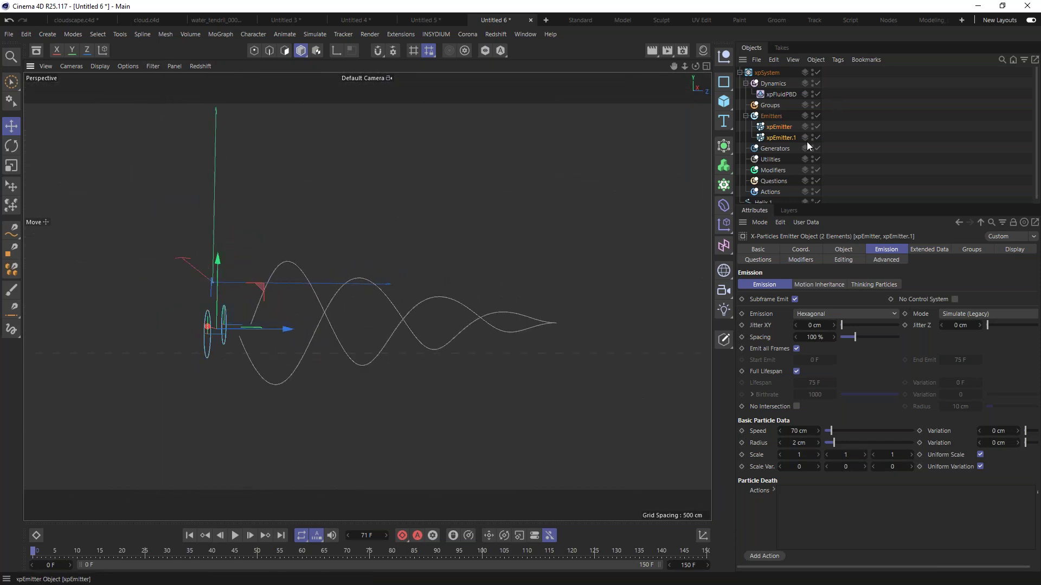
# Add an xpFlowField object to the X-Particles Dynamics folder
pyautogui.moveTo(884, 205); pyautogui.dragTo(884, 237)
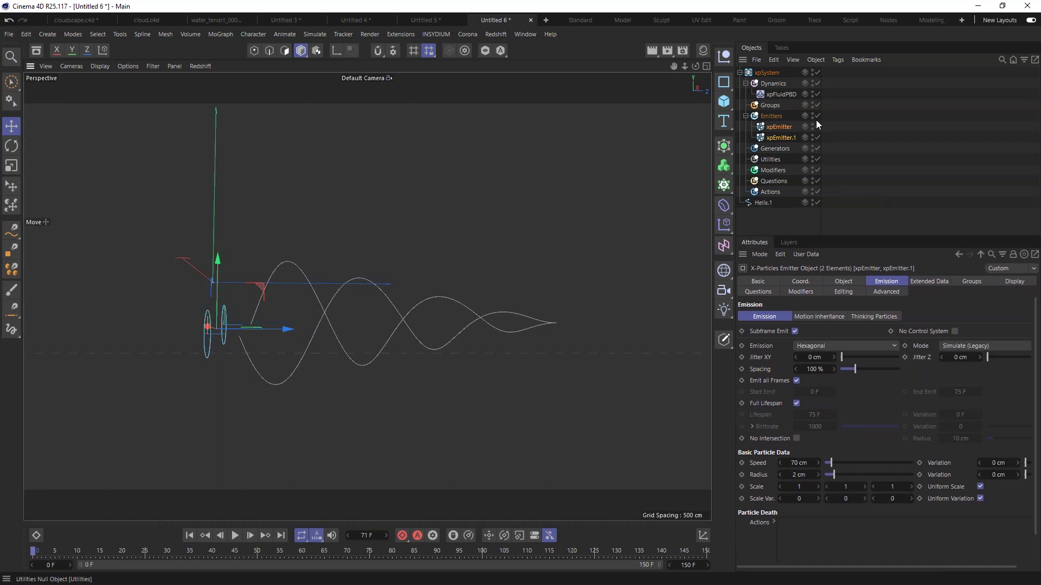
pyautogui.click(773, 83)
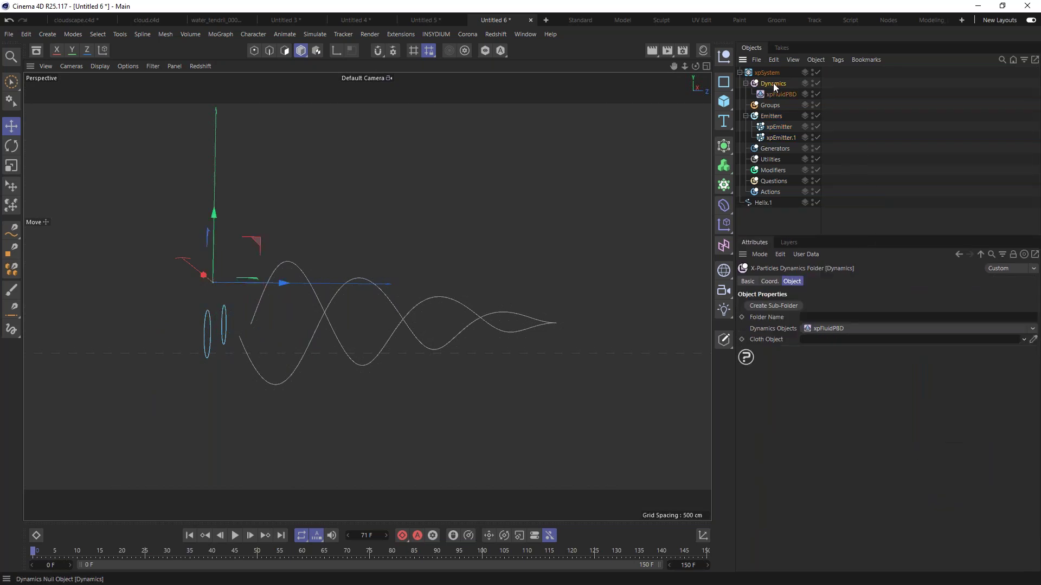
pyautogui.click(823, 330)
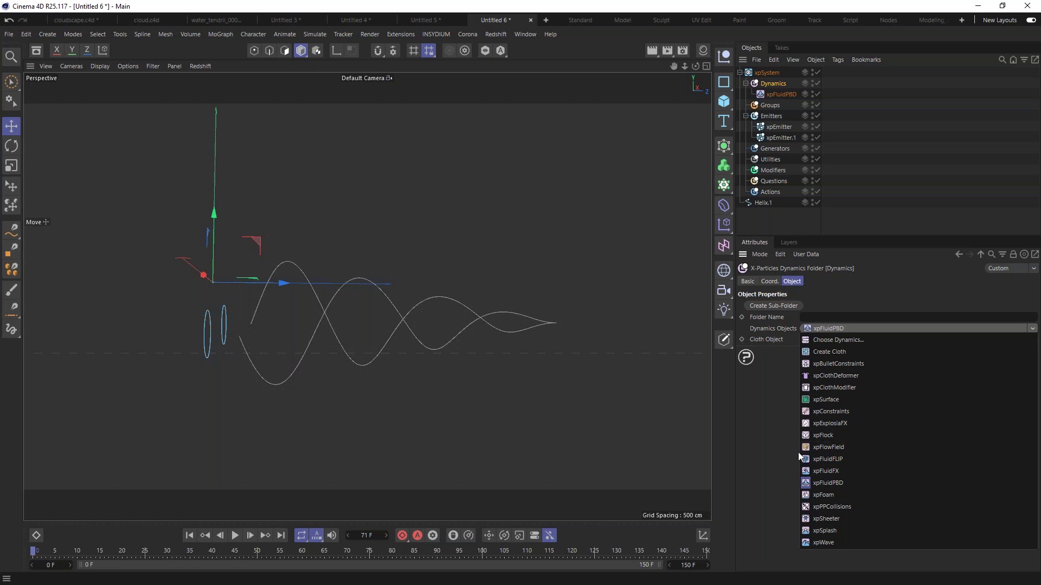
pyautogui.click(835, 450)
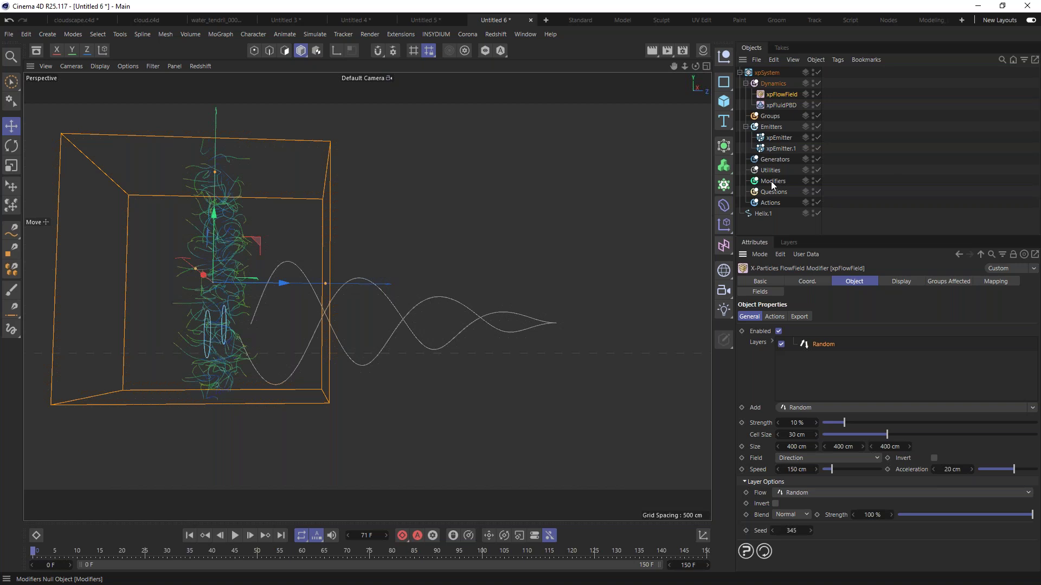
# Shift the xpFlowField along the helix and stretch its box to about 597 cm in X and 656 cm in Z
pyautogui.click(772, 181)
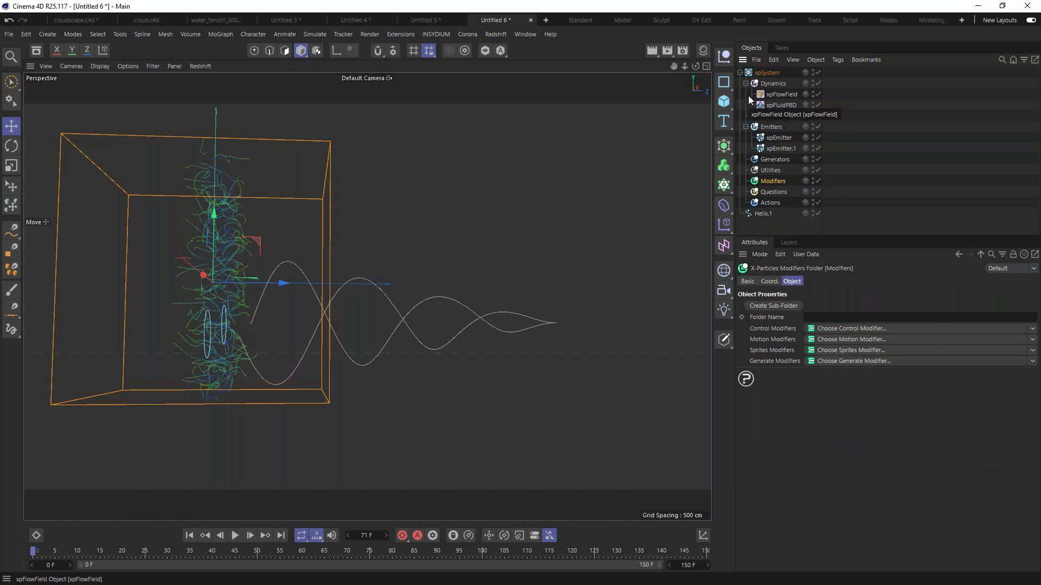
pyautogui.click(782, 95)
pyautogui.keyDown('alt'); pyautogui.moveTo(299, 268); pyautogui.dragTo(466, 450); pyautogui.keyUp('alt')
pyautogui.moveTo(356, 151); pyautogui.dragTo(385, 81)
pyautogui.middleClick(561, 243)
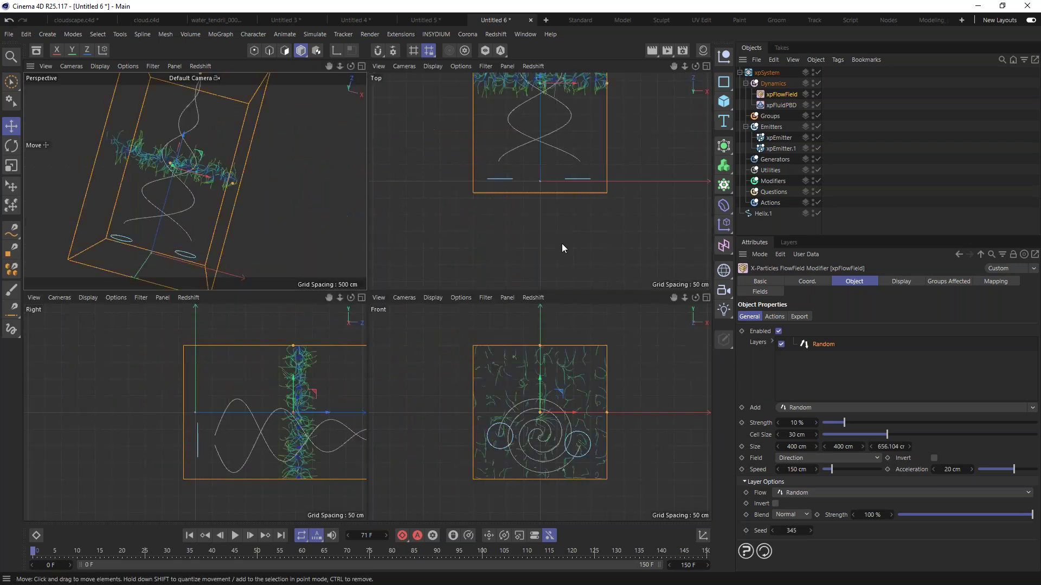
pyautogui.keyDown('alt'); pyautogui.moveTo(570, 200); pyautogui.dragTo(524, 197, button='right'); pyautogui.keyUp('alt')
pyautogui.keyDown('alt'); pyautogui.moveTo(596, 167); pyautogui.dragTo(555, 211, button='middle'); pyautogui.keyUp('alt')
pyautogui.moveTo(544, 193); pyautogui.dragTo(552, 200)
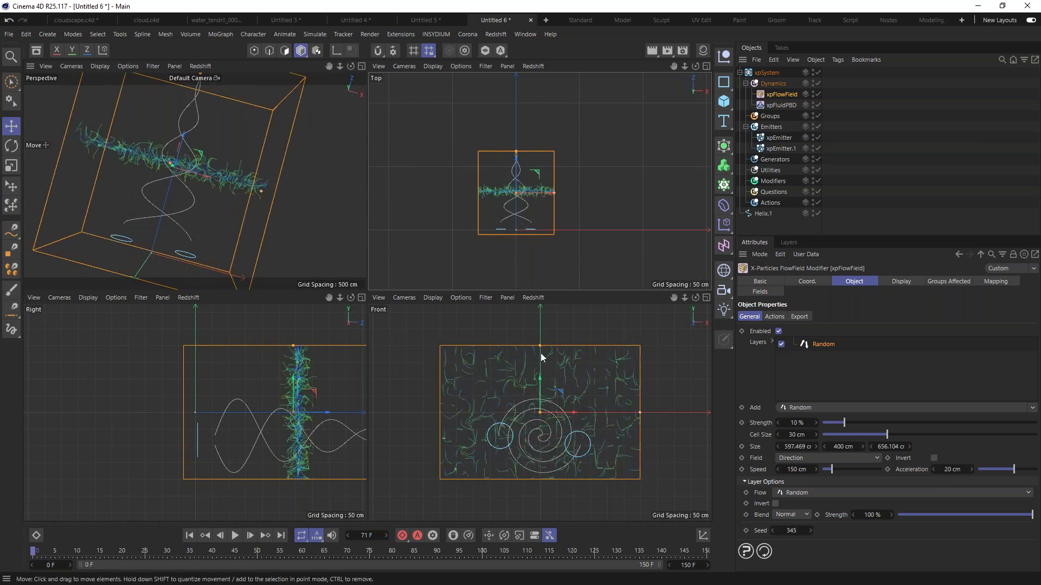
# Lower the xpFlowField to center it on the helix and extend its Z size to about 853 cm
pyautogui.moveTo(541, 379); pyautogui.dragTo(542, 411)
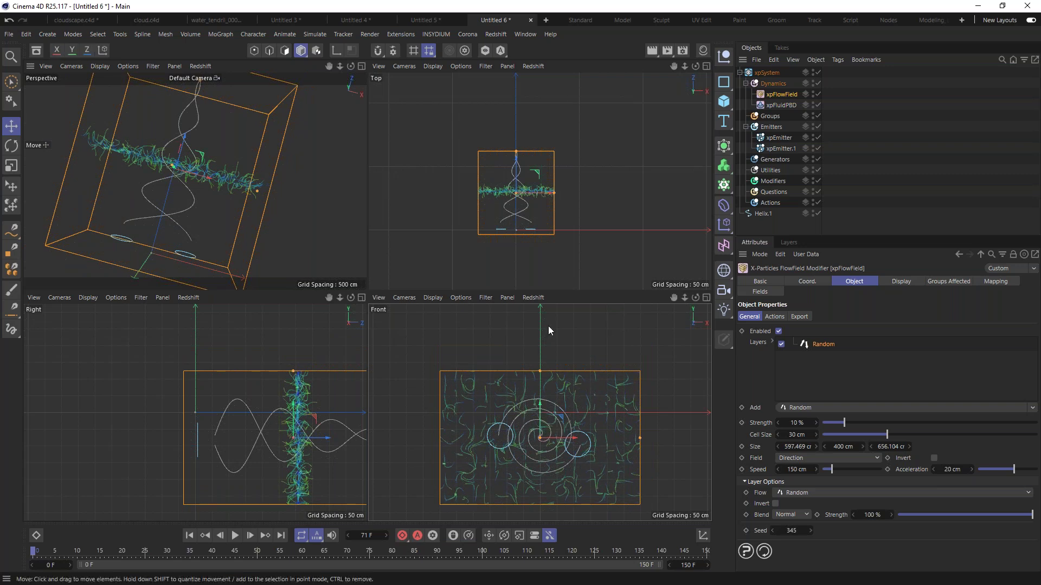
pyautogui.moveTo(516, 152)
pyautogui.mouseDown()
pyautogui.moveTo(516, 142)
pyautogui.moveTo(516, 160)
pyautogui.mouseUp()
pyautogui.middleClick(224, 212)
pyautogui.moveTo(375, 275)
pyautogui.keyDown('alt'); pyautogui.mouseDown()
pyautogui.moveTo(297, 214)
pyautogui.moveTo(235, 143)
pyautogui.moveTo(406, 236)
pyautogui.moveTo(374, 153)
pyautogui.moveTo(387, 167)
pyautogui.mouseUp(); pyautogui.keyUp('alt')
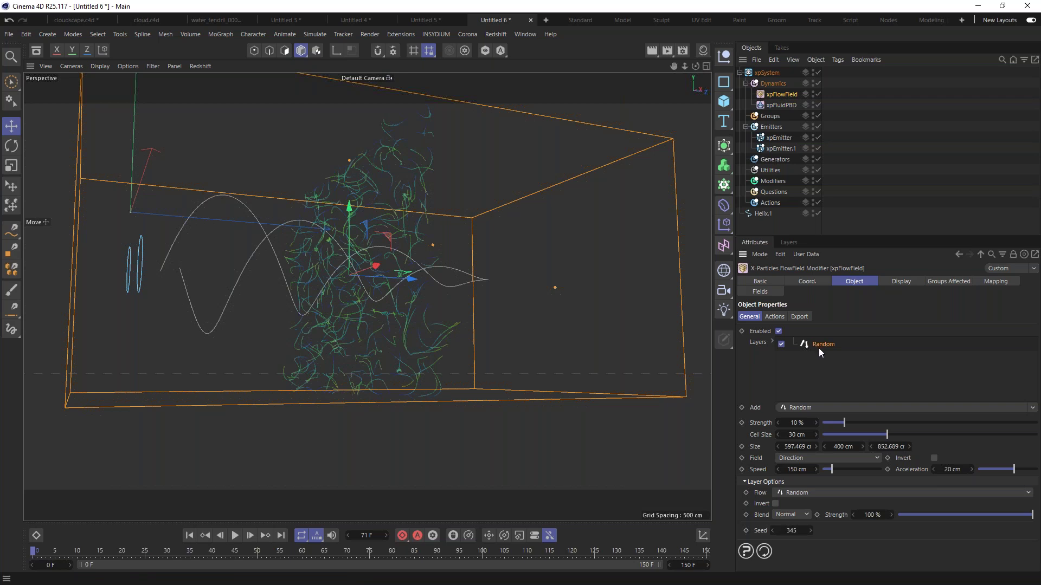
# Play the simulation to examine how the flow field's Random layer affects the particles, and rewind to the start
pyautogui.keyDown('alt'); pyautogui.moveTo(344, 262); pyautogui.dragTo(317, 277); pyautogui.keyUp('alt')
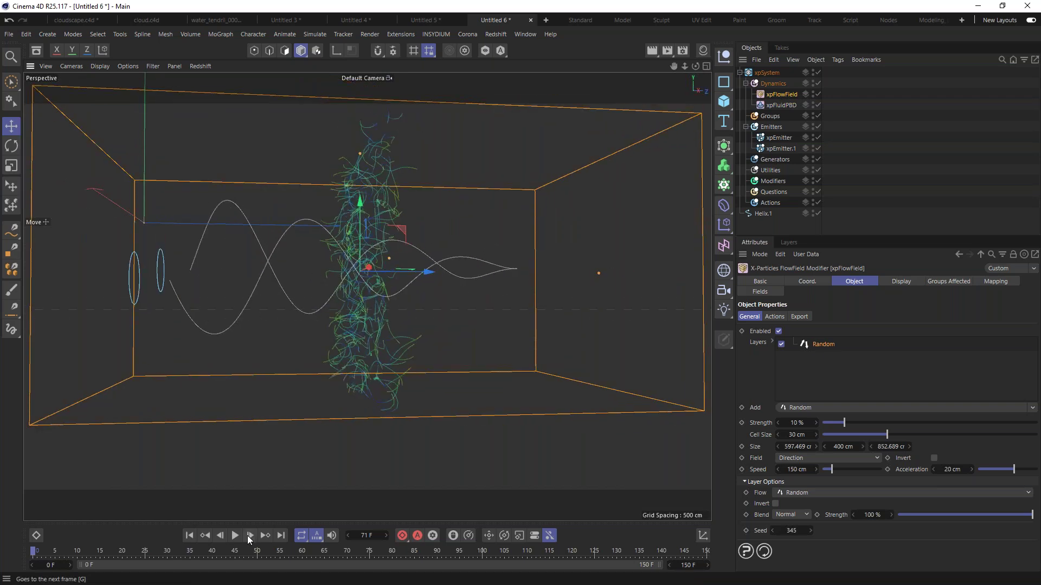
pyautogui.click(235, 535)
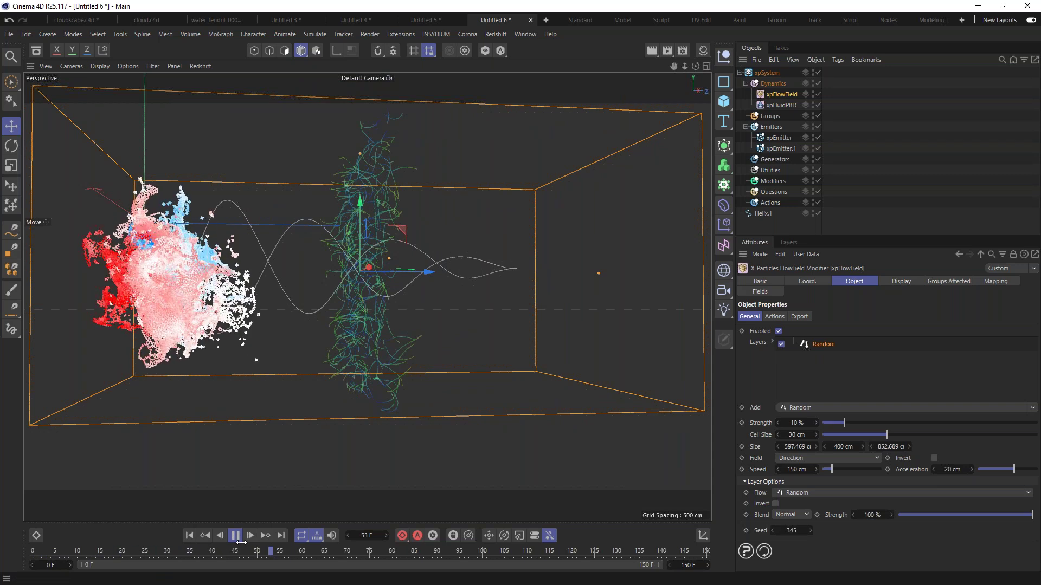
pyautogui.click(235, 535)
pyautogui.keyDown('alt'); pyautogui.moveTo(232, 250); pyautogui.dragTo(557, 209); pyautogui.keyUp('alt')
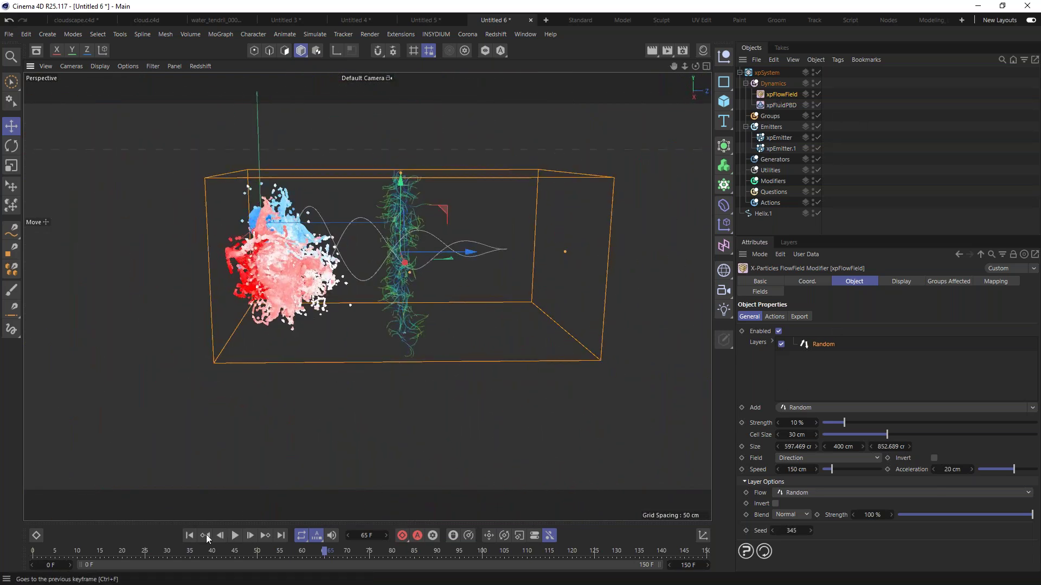
pyautogui.click(189, 536)
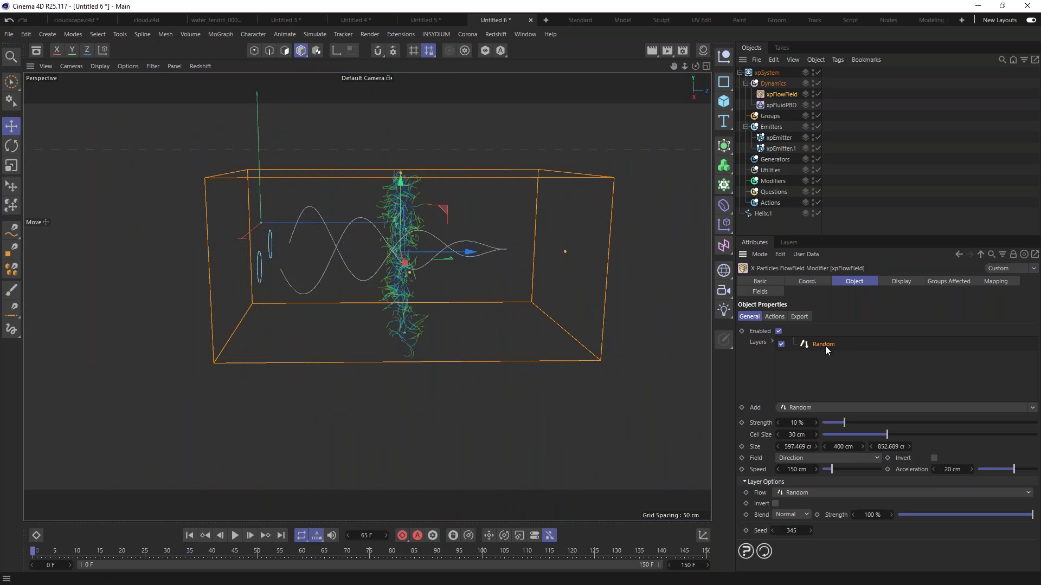
# Replace the xpFlowField's Random layer with an Along Spline layer
pyautogui.press('Delete')
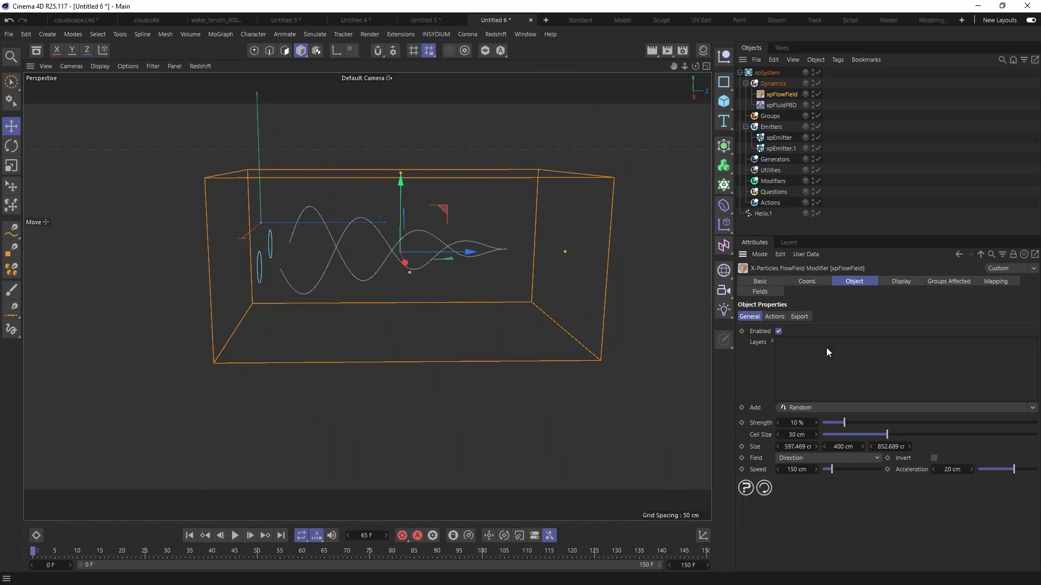
pyautogui.click(805, 407)
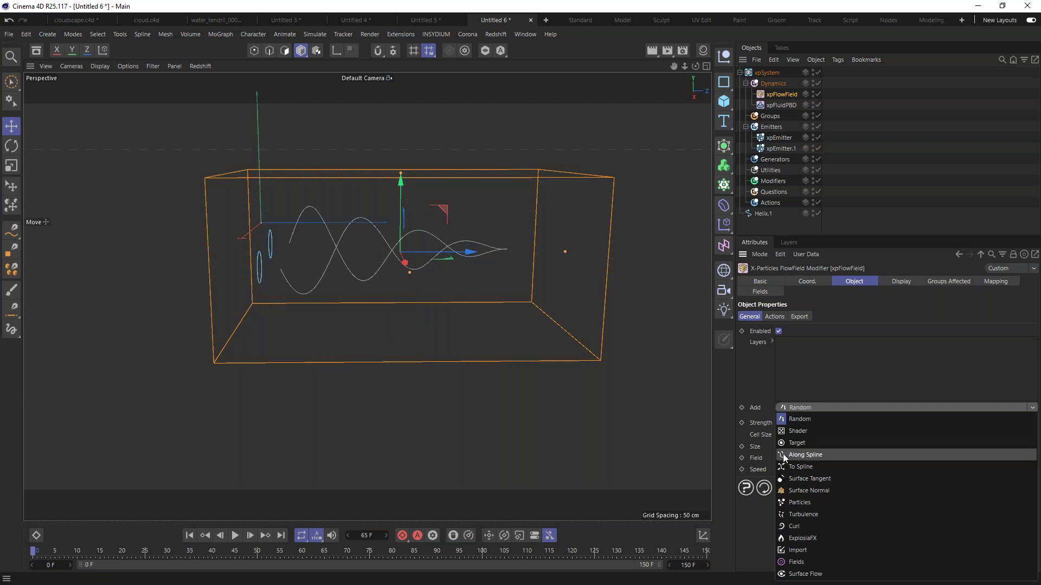
pyautogui.click(811, 455)
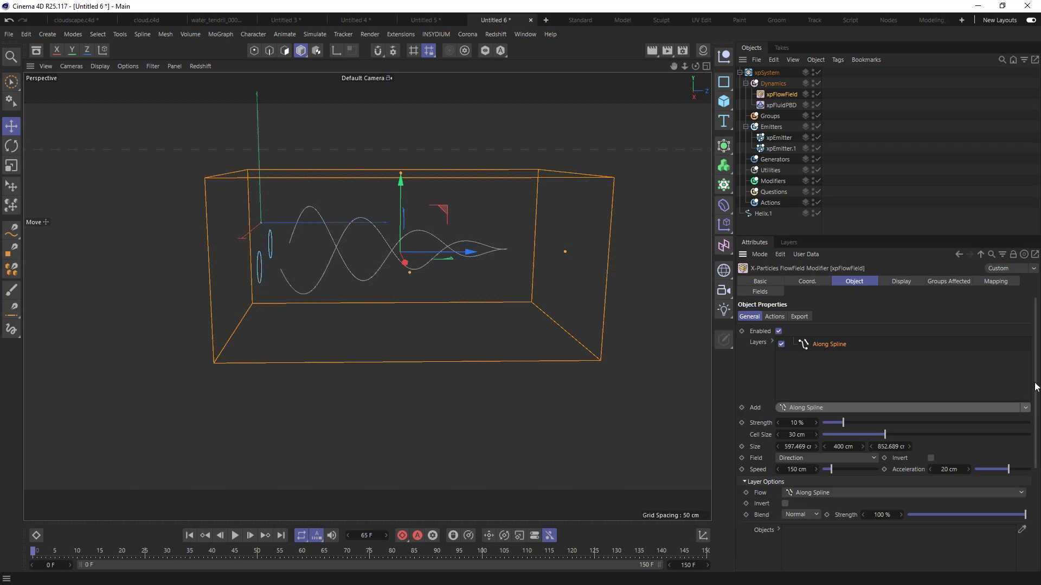
# Assign Helix.1 as the source object of the flow field's Along Spline layer
pyautogui.scroll(-3, 1035, 387)
pyautogui.moveTo(764, 213); pyautogui.dragTo(819, 448)
pyautogui.scroll(4, 428, 238)
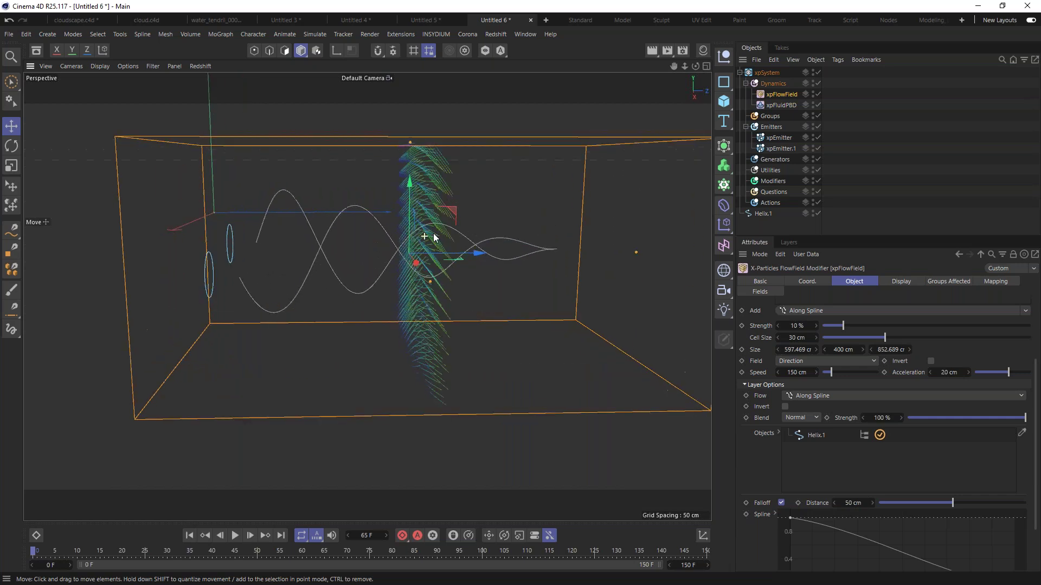
pyautogui.keyDown('alt'); pyautogui.moveTo(434, 233); pyautogui.dragTo(467, 225); pyautogui.keyUp('alt')
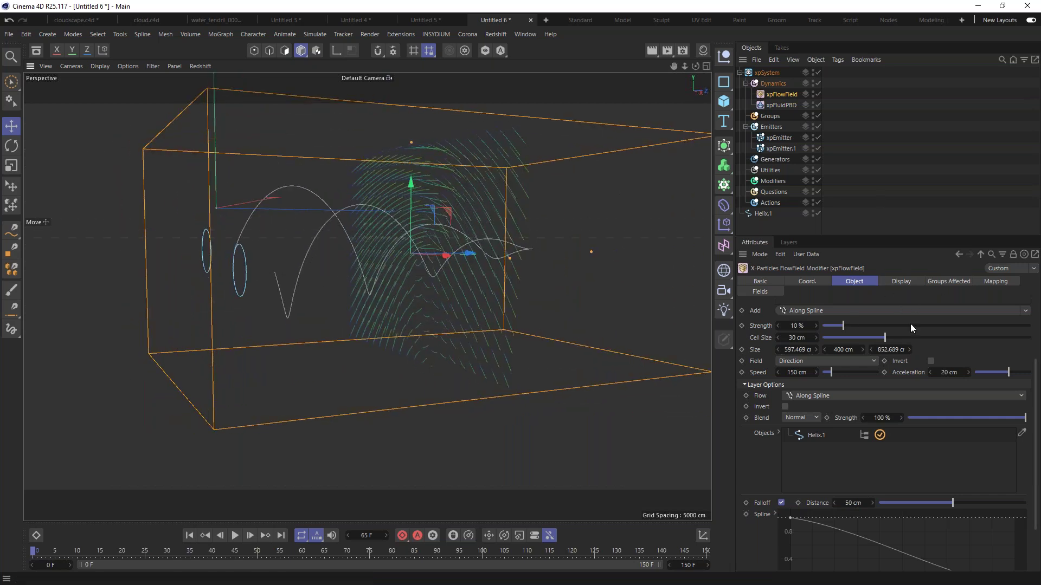
# Display the xpFlowField's vectors as arrows in Voxels mode throughout the whole field volume
pyautogui.click(910, 281)
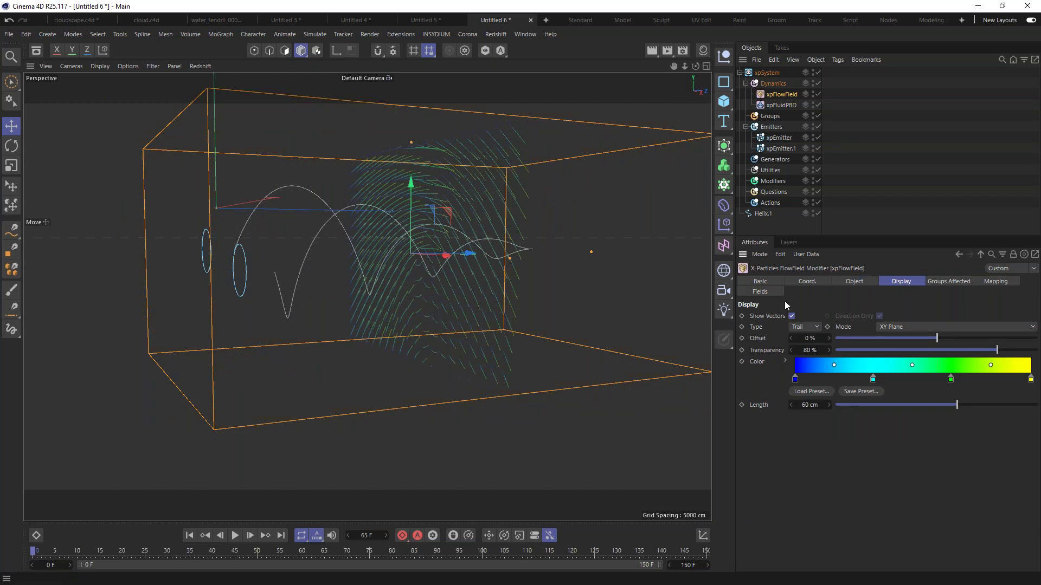
pyautogui.click(801, 327)
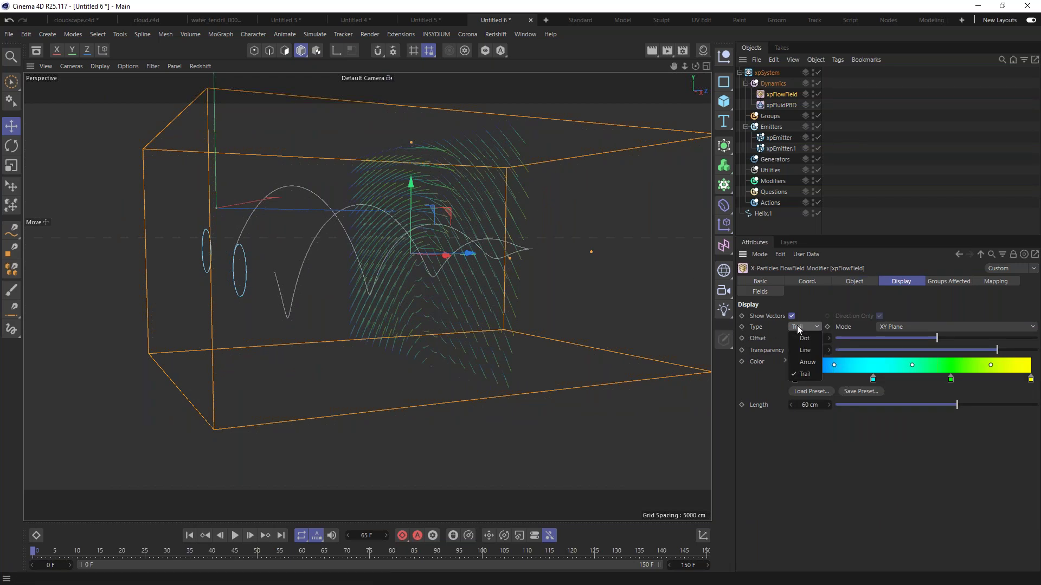
pyautogui.click(810, 363)
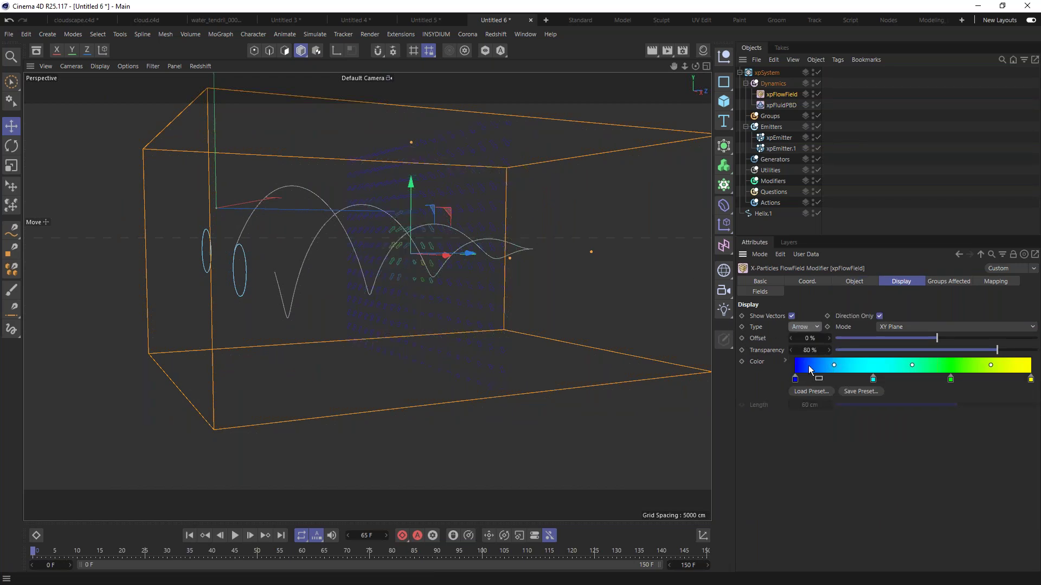
pyautogui.click(911, 328)
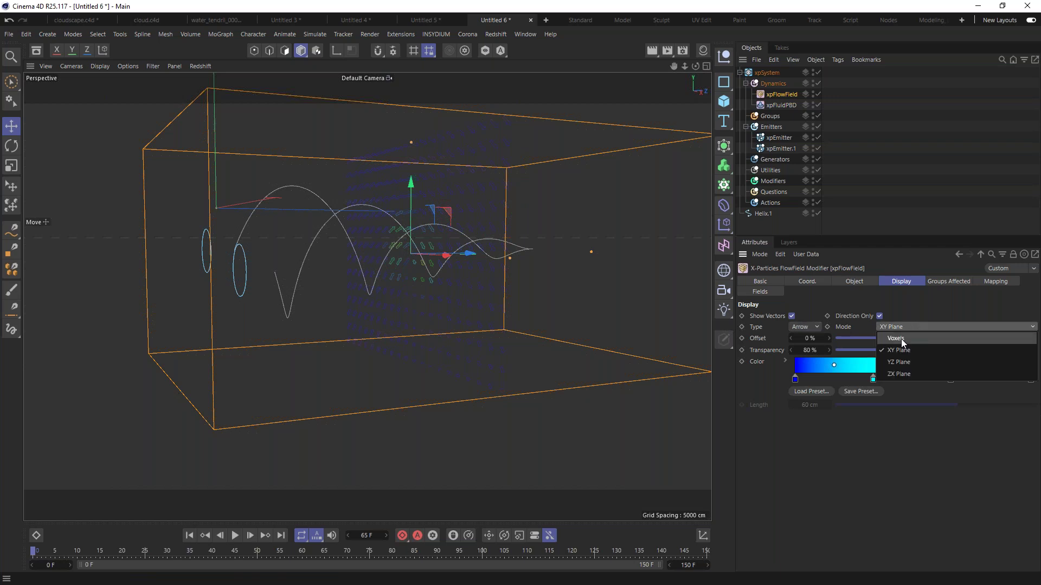
pyautogui.click(900, 341)
pyautogui.keyDown('alt'); pyautogui.moveTo(466, 253); pyautogui.dragTo(408, 280); pyautogui.keyUp('alt')
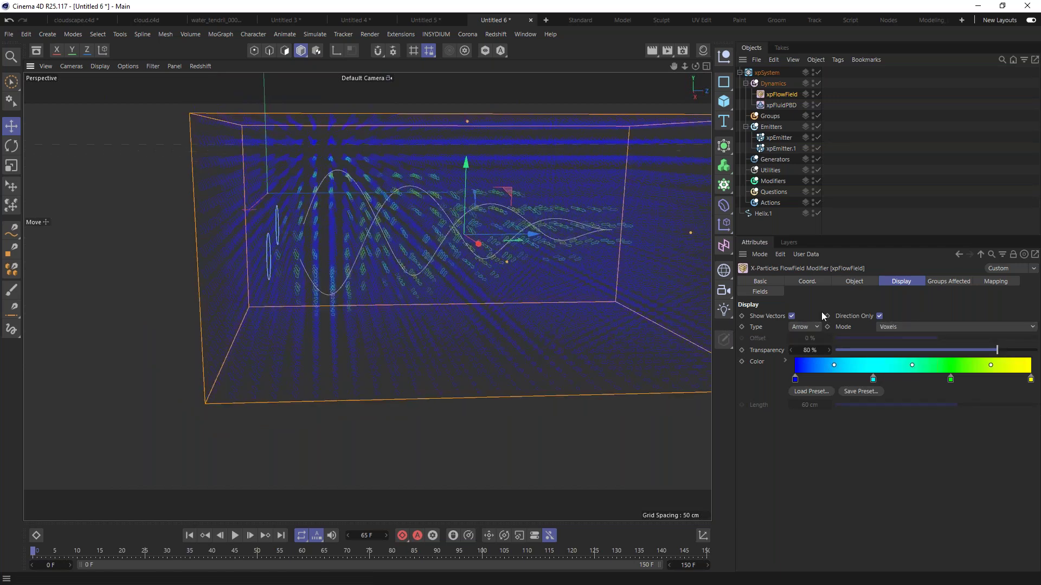
# Turn off Direction Only for the flow field's vector display and inspect the arrows around the helix
pyautogui.click(879, 316)
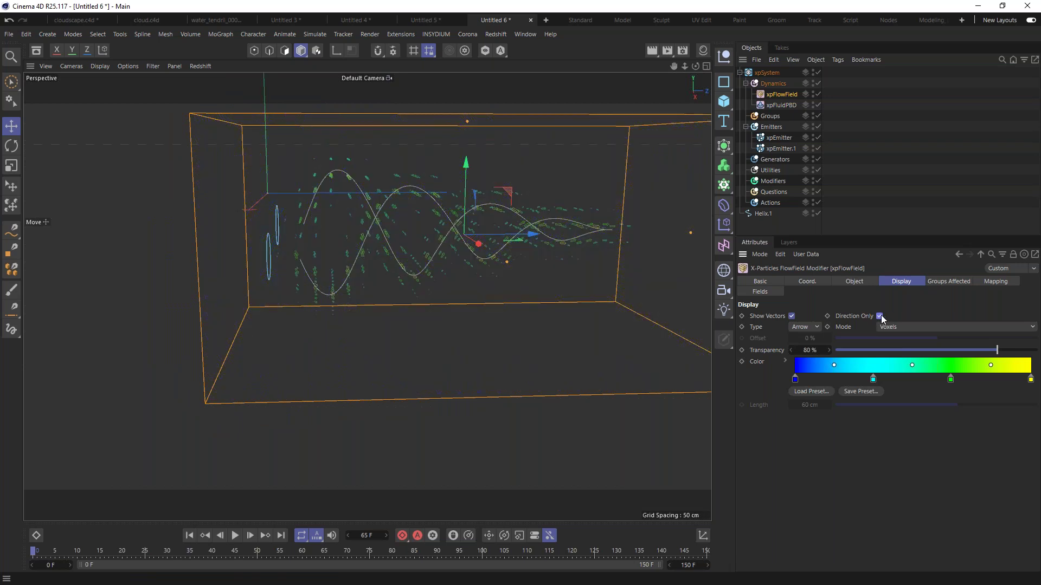
pyautogui.click(878, 317)
pyautogui.keyDown('alt'); pyautogui.moveTo(391, 239); pyautogui.dragTo(395, 212); pyautogui.keyUp('alt')
pyautogui.keyDown('alt'); pyautogui.moveTo(418, 306); pyautogui.dragTo(258, 279); pyautogui.keyUp('alt')
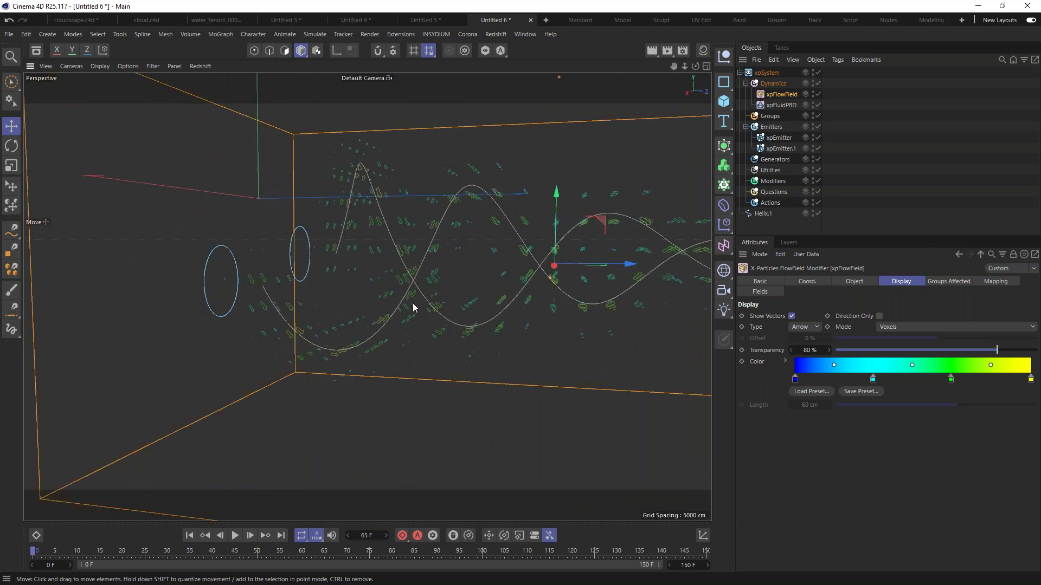
pyautogui.keyDown('alt'); pyautogui.moveTo(449, 202); pyautogui.dragTo(469, 216); pyautogui.keyUp('alt')
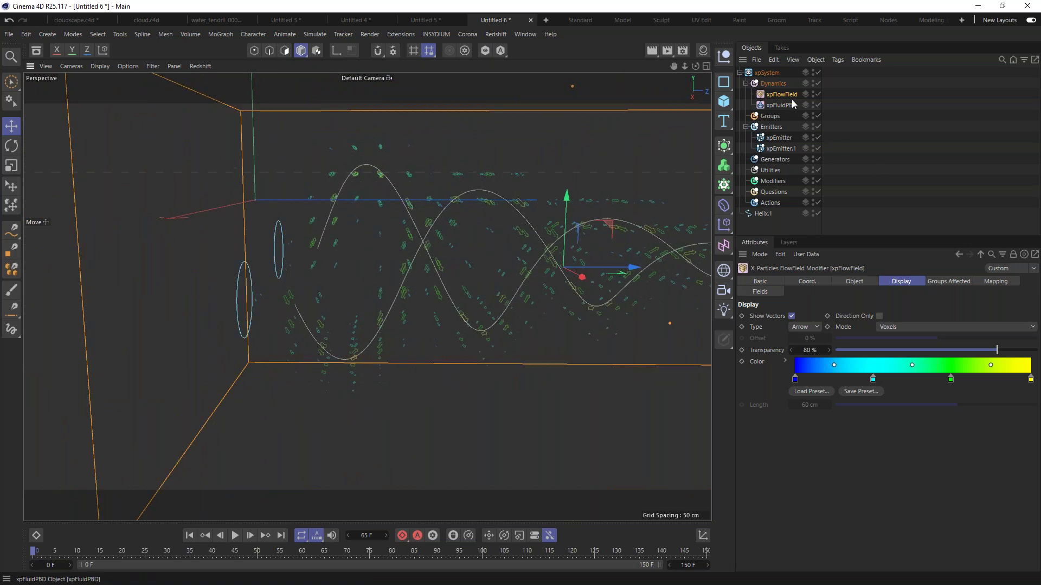
# Increase the falloff distance of the flow field's Along Spline layer to 100 cm
pyautogui.click(855, 281)
pyautogui.moveTo(898, 237); pyautogui.dragTo(898, 163)
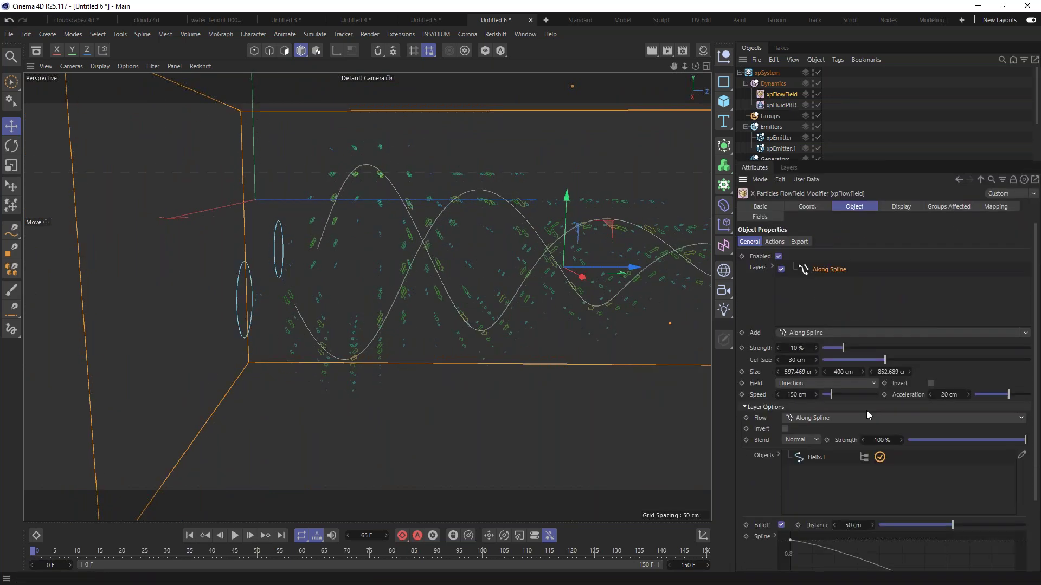
pyautogui.scroll(-3, 826, 486)
pyautogui.click(817, 371)
pyautogui.moveTo(953, 439); pyautogui.dragTo(1025, 438)
pyautogui.moveTo(369, 294)
pyautogui.keyDown('alt'); pyautogui.mouseDown()
pyautogui.moveTo(466, 304)
pyautogui.moveTo(534, 284)
pyautogui.moveTo(433, 277)
pyautogui.moveTo(379, 281)
pyautogui.moveTo(380, 296)
pyautogui.mouseUp(); pyautogui.keyUp('alt')
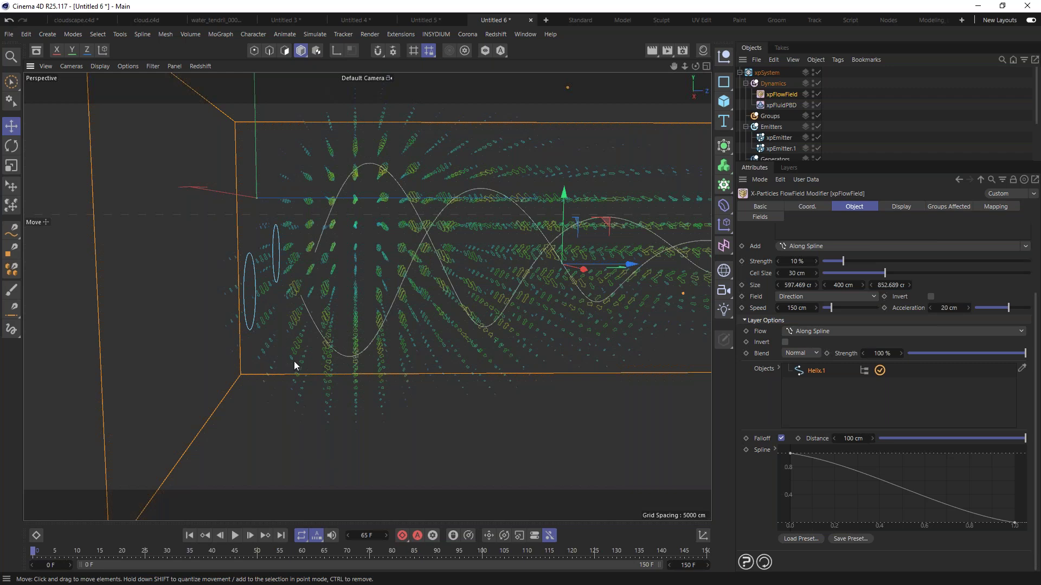
# Raise the end point of the Along Spline falloff curve slightly above zero and inspect the field from several angles
pyautogui.click(1016, 522)
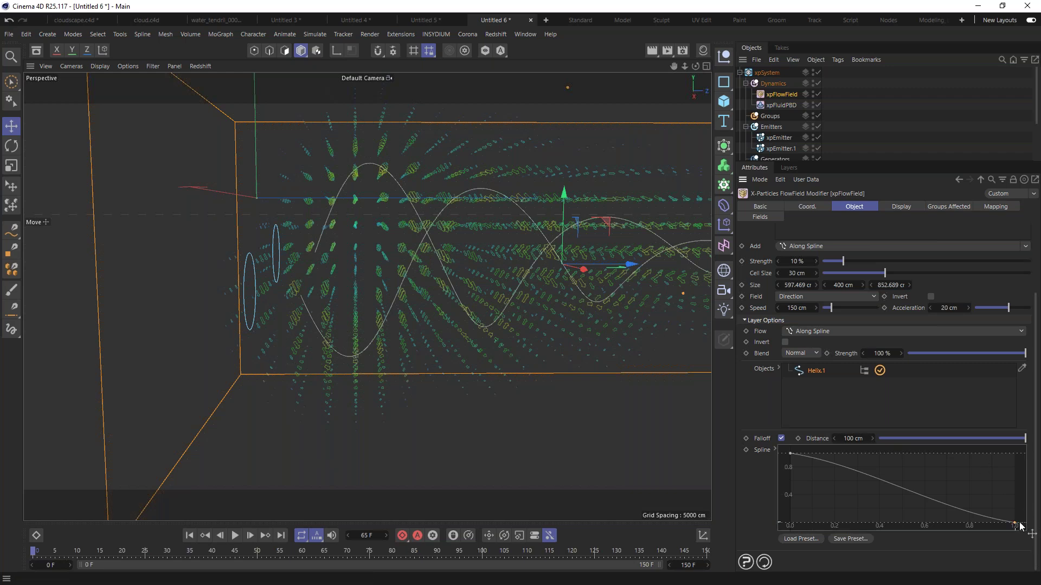
pyautogui.moveTo(1022, 524); pyautogui.dragTo(1025, 520)
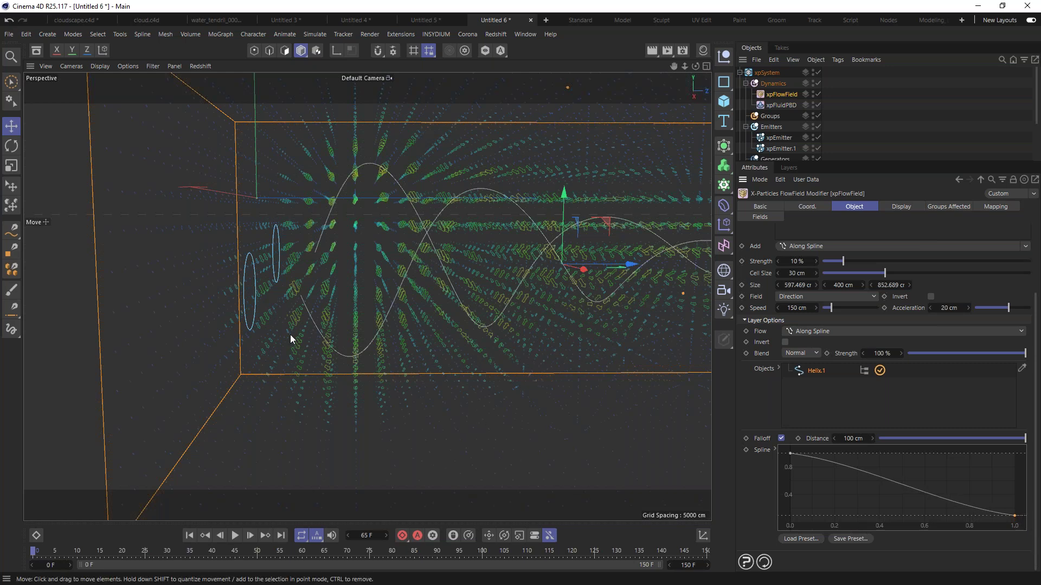
pyautogui.keyDown('alt'); pyautogui.moveTo(284, 323); pyautogui.dragTo(353, 366); pyautogui.keyUp('alt')
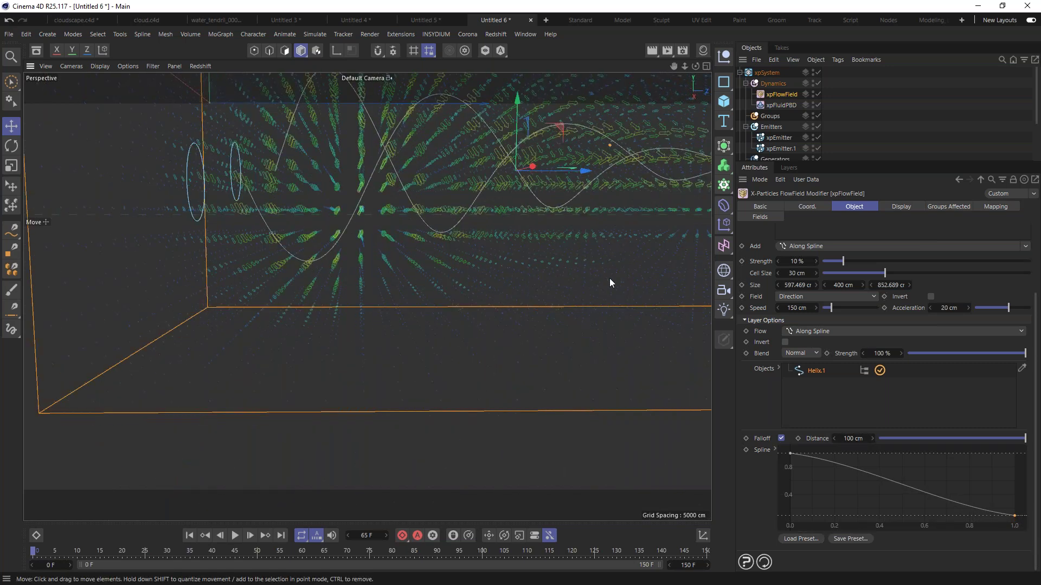
pyautogui.middleClick(441, 333)
pyautogui.middleClick(255, 254)
pyautogui.keyDown('alt'); pyautogui.moveTo(407, 234); pyautogui.dragTo(394, 321); pyautogui.keyUp('alt')
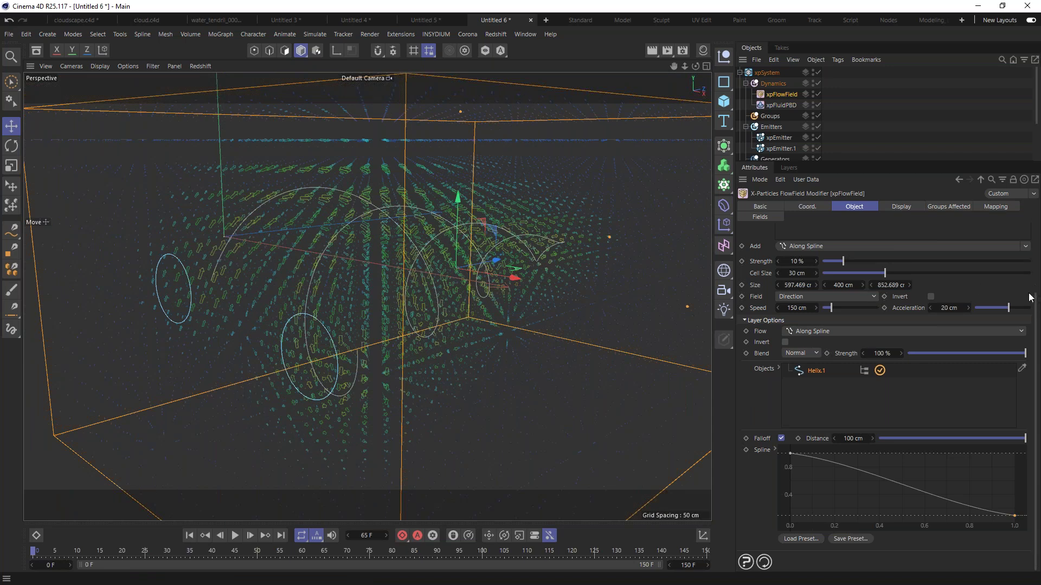
# Increase the xpFlowField's overall strength to 84%
pyautogui.scroll(3, 1033, 300)
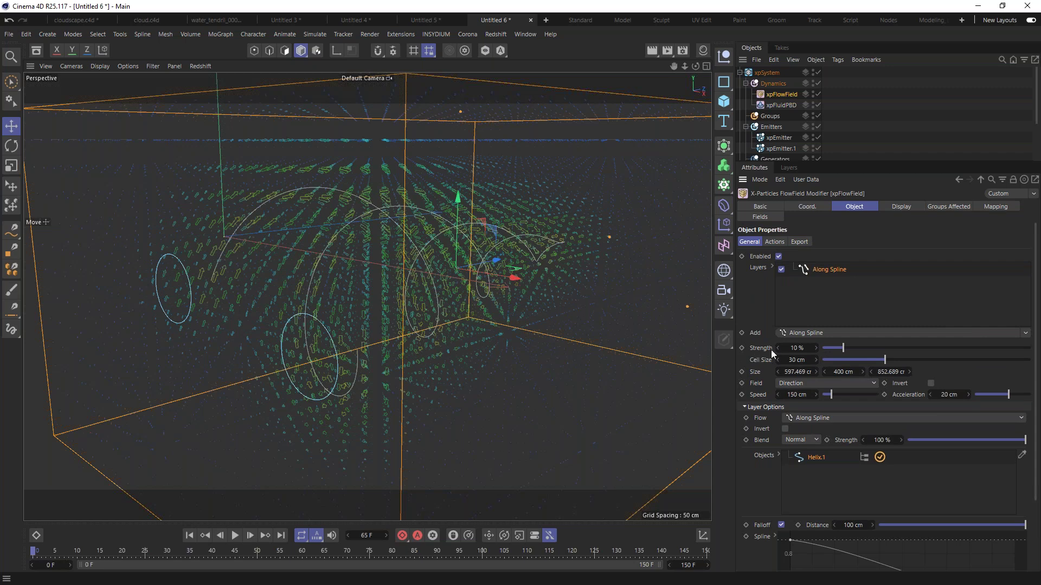
pyautogui.moveTo(843, 347); pyautogui.dragTo(964, 348)
pyautogui.keyDown('alt'); pyautogui.moveTo(379, 251); pyautogui.dragTo(303, 274); pyautogui.keyUp('alt')
# Play the simulation to examine how both particle streams follow the helix, and stop playback
pyautogui.click(235, 535)
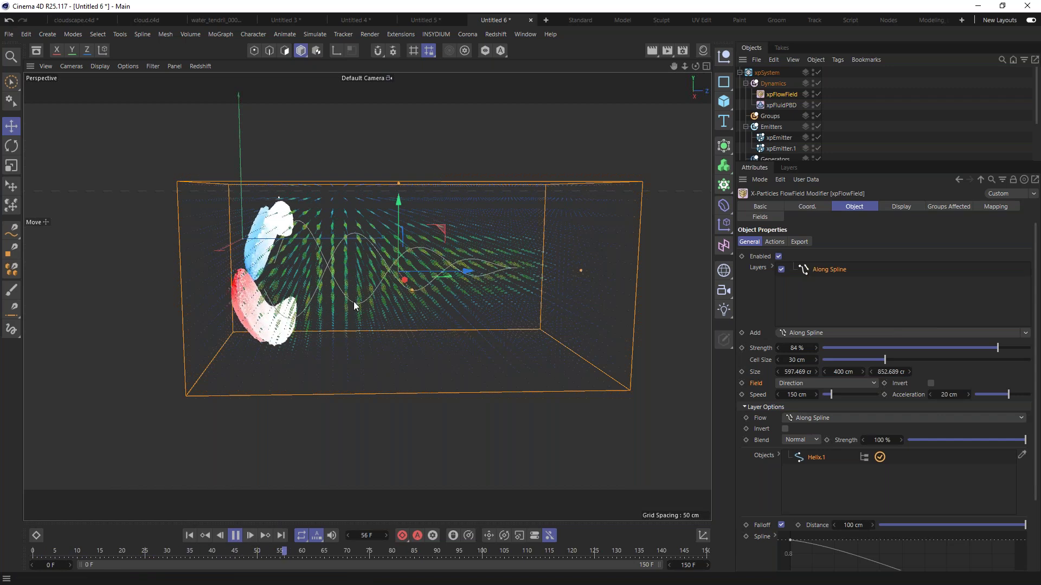
pyautogui.keyDown('alt'); pyautogui.moveTo(232, 268); pyautogui.dragTo(320, 256); pyautogui.keyUp('alt')
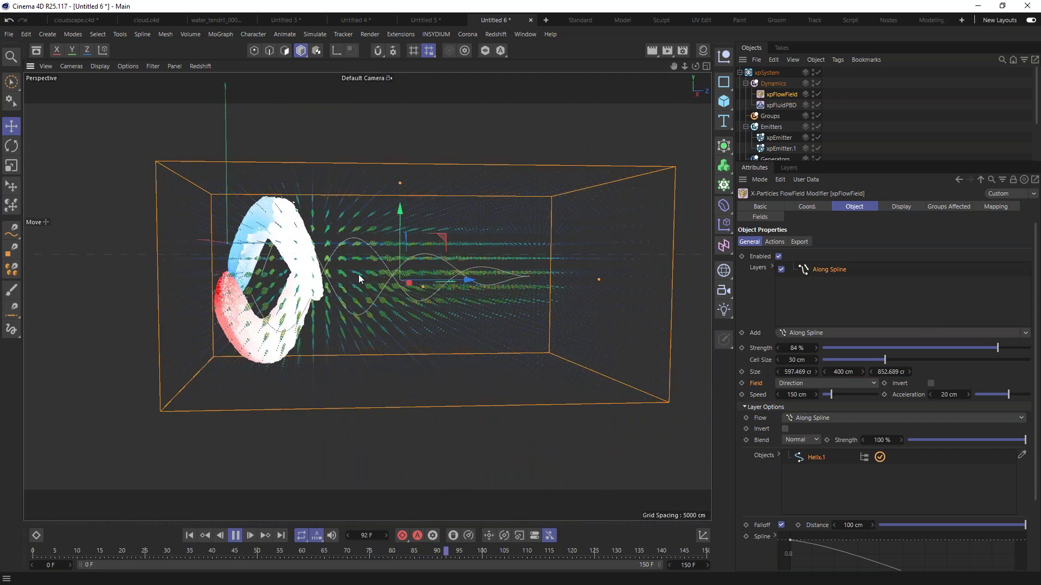
pyautogui.scroll(3, 368, 256)
pyautogui.scroll(2, 369, 260)
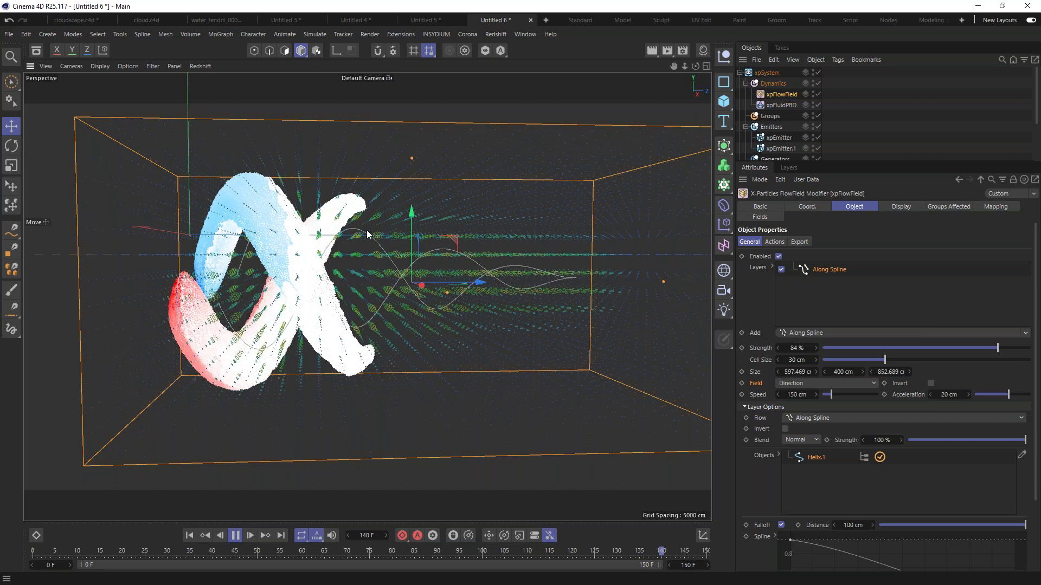
pyautogui.keyDown('alt'); pyautogui.moveTo(375, 204); pyautogui.dragTo(371, 245); pyautogui.keyUp('alt')
pyautogui.scroll(1, 376, 245)
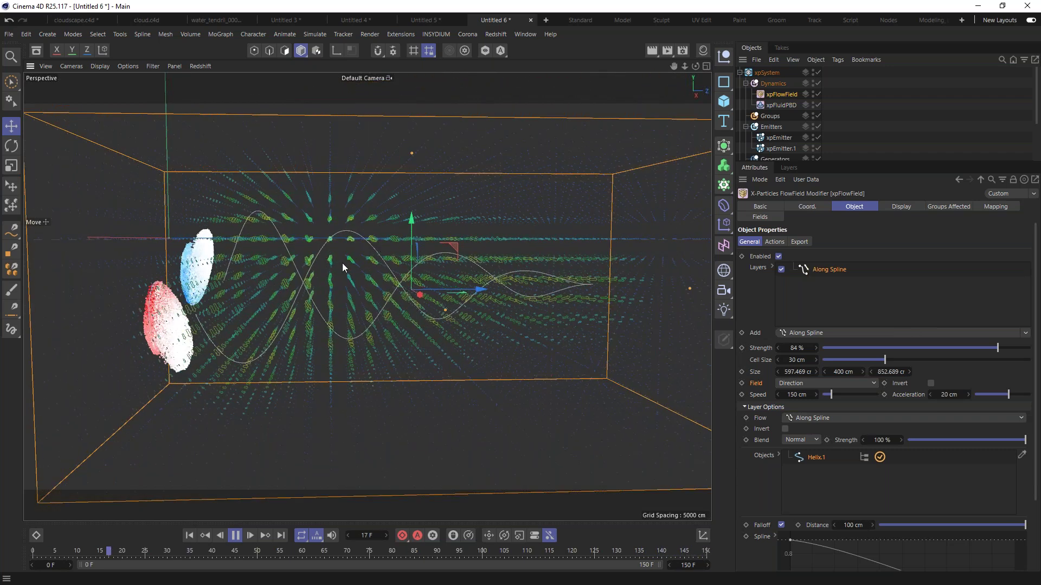
pyautogui.click(236, 536)
# Extend the animation's end to frame 300
pyautogui.click(689, 565)
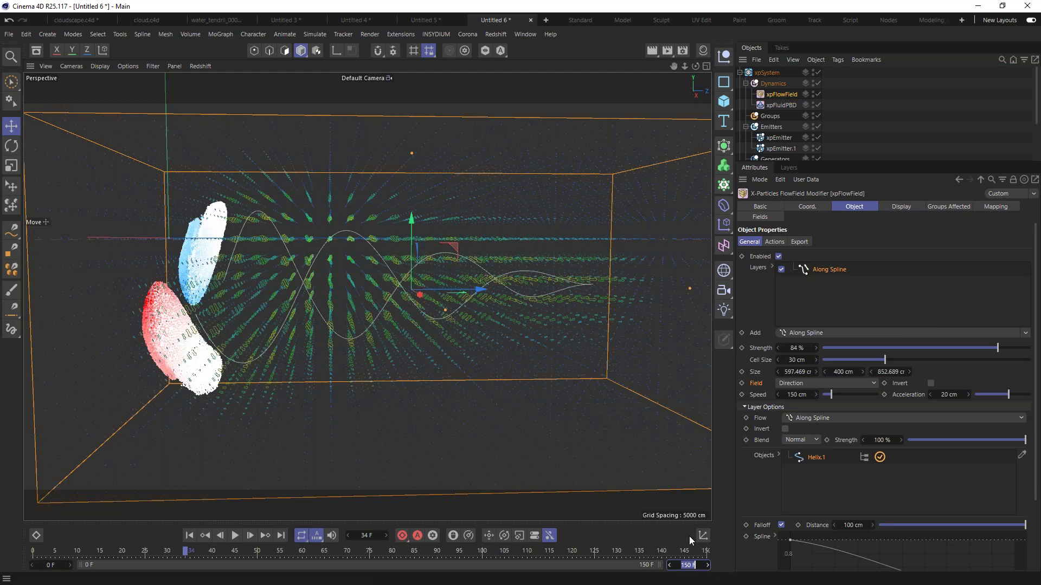
pyautogui.write('0')
pyautogui.press('Return')
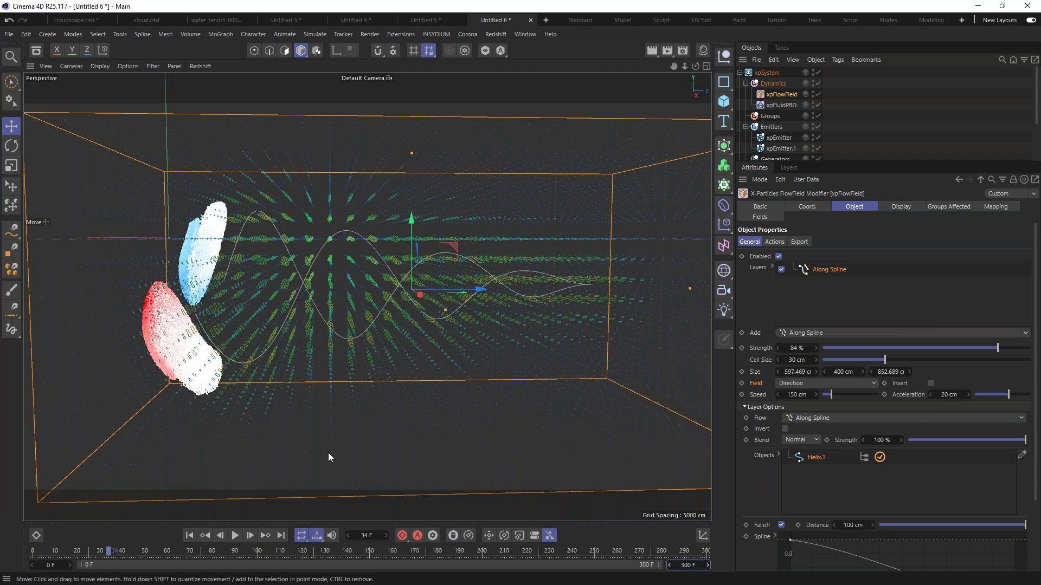
# Play the simulation to about frame 200 to check the particle spiral, and rewind to the start
pyautogui.click(234, 535)
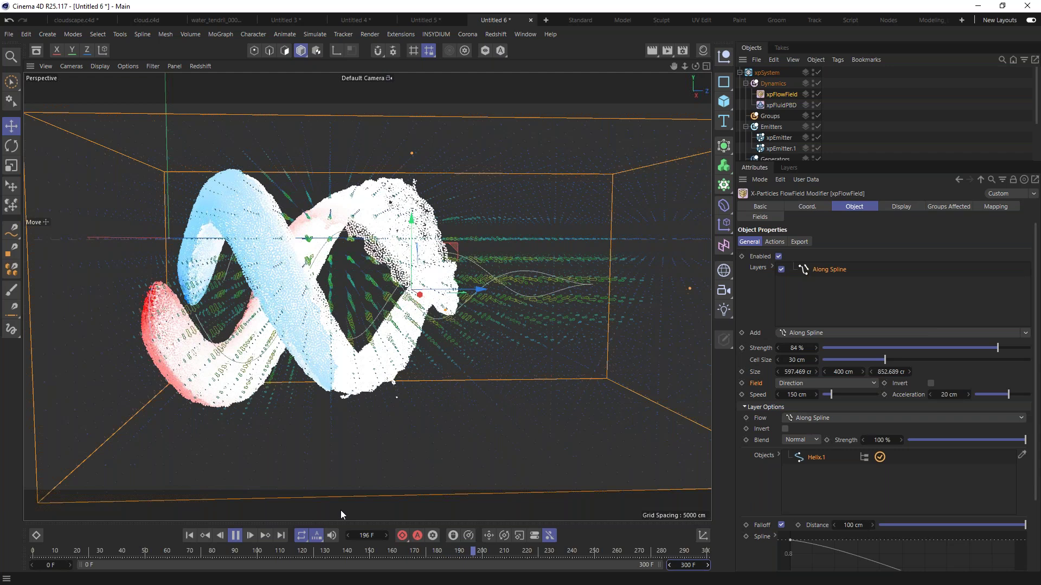
pyautogui.click(235, 535)
pyautogui.keyDown('alt'); pyautogui.moveTo(365, 308); pyautogui.dragTo(356, 263); pyautogui.keyUp('alt')
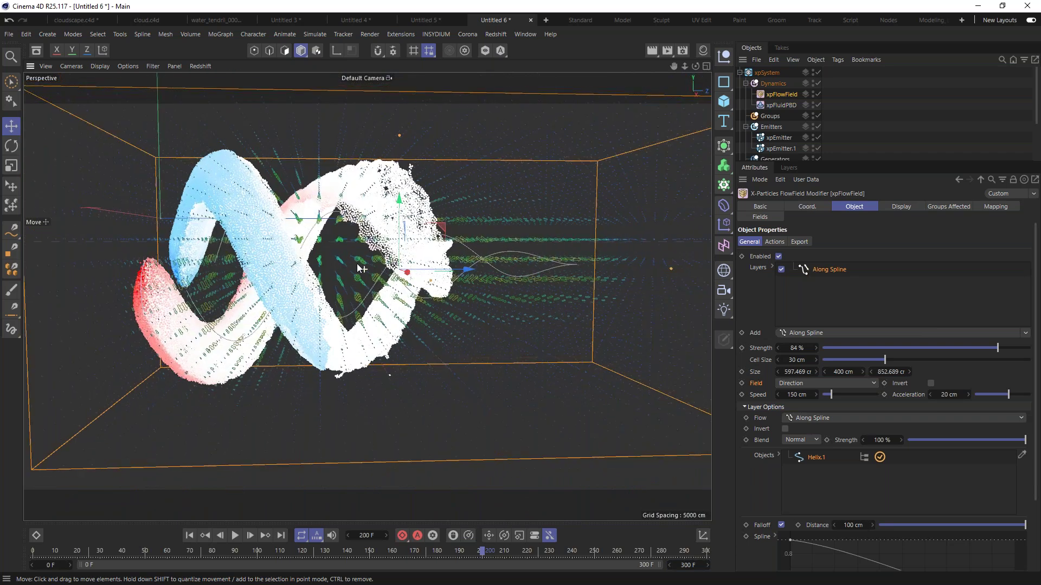
pyautogui.click(189, 536)
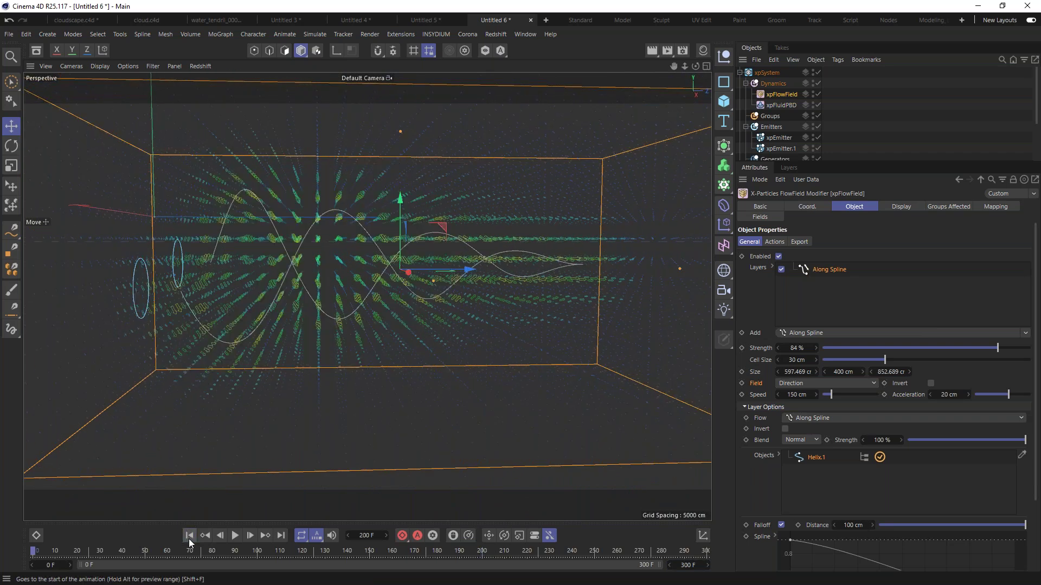
# Set the Speed gradient range of both emitters' particle display to 80 cm minimum and 200 cm maximum
pyautogui.click(780, 136)
pyautogui.keyDown('ctrl'); pyautogui.click(781, 148); pyautogui.keyUp('ctrl')
pyautogui.click(1015, 206)
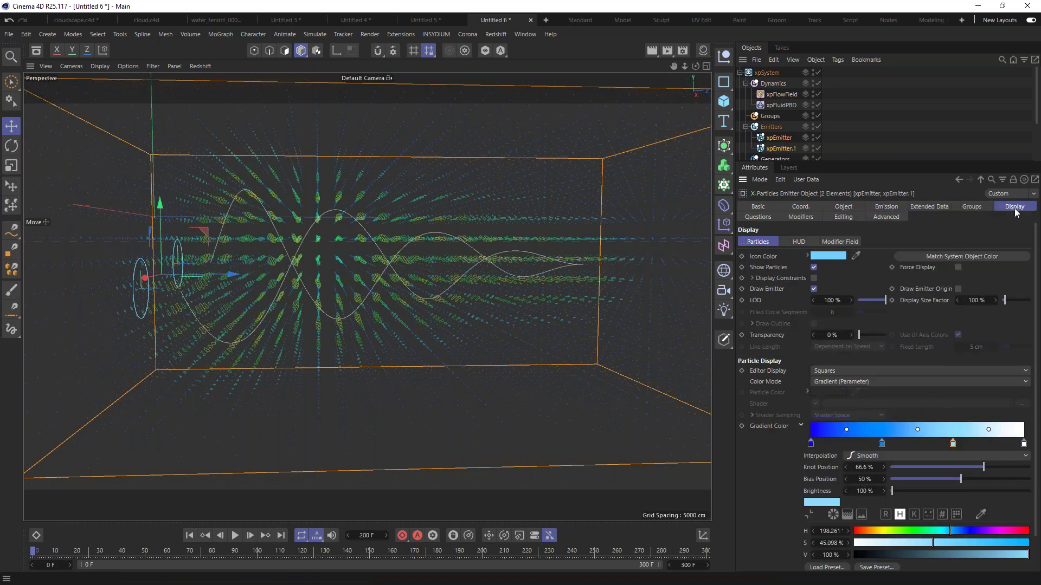
pyautogui.scroll(-2, 1037, 314)
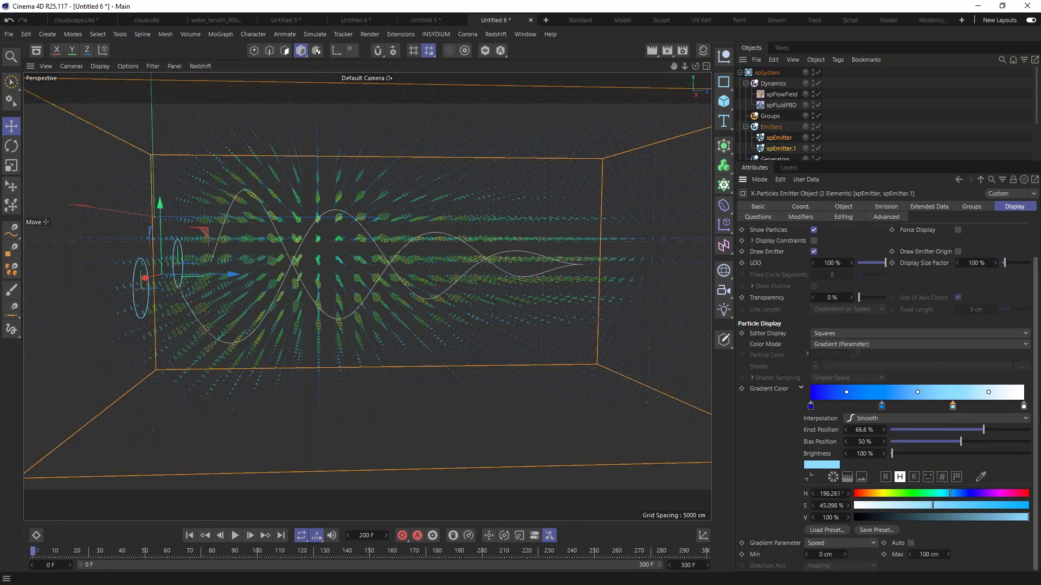
pyautogui.click(825, 555)
pyautogui.write('80')
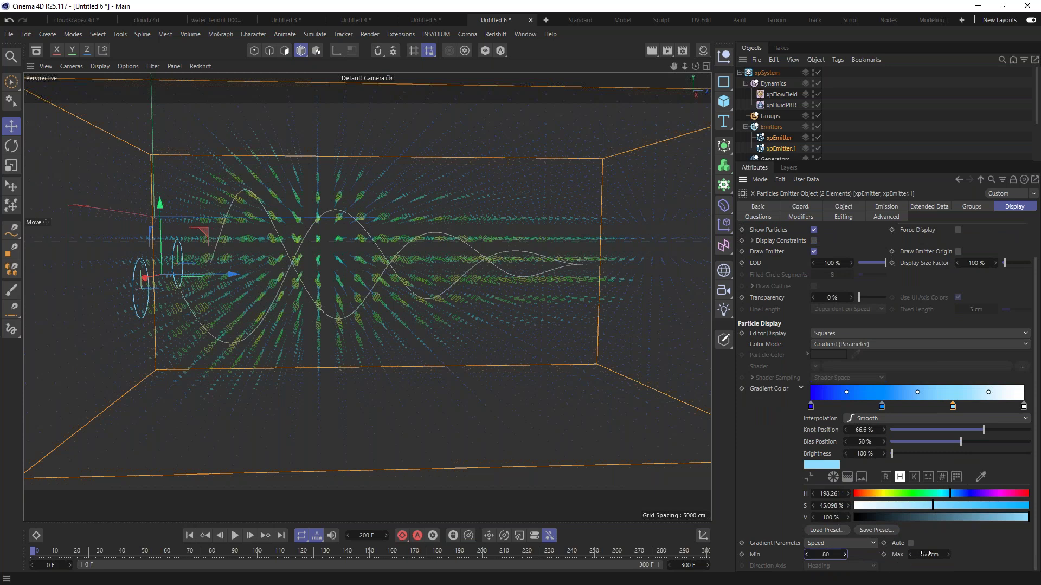
pyautogui.moveTo(925, 553); pyautogui.dragTo(965, 550)
pyautogui.click(933, 554)
pyautogui.write('200')
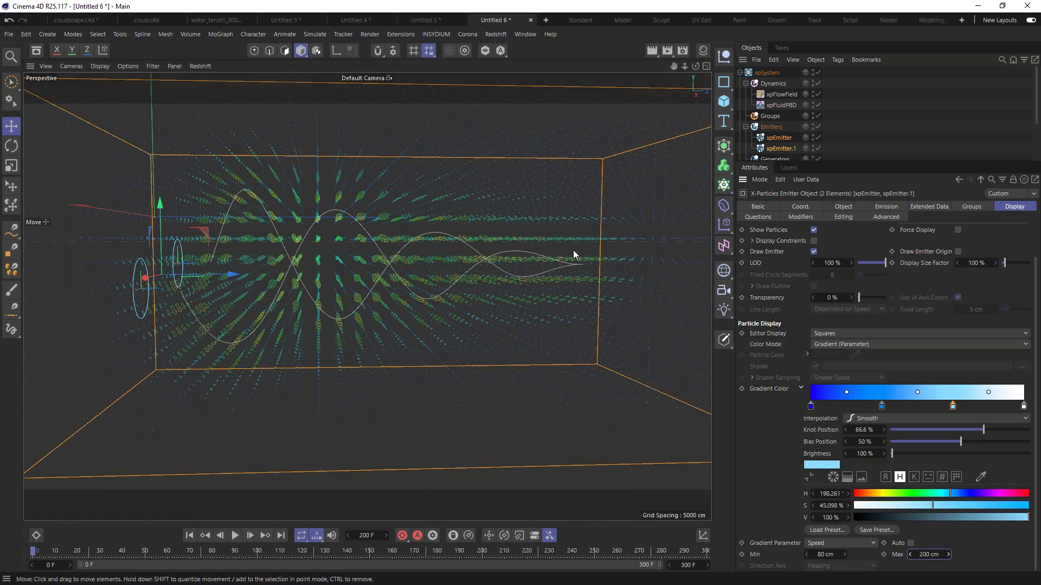
# Add a Curl layer above the xpFlowField's Along Spline layer and lower its blend strength below 47%
pyautogui.moveTo(884, 161); pyautogui.dragTo(860, 229)
pyautogui.click(773, 81)
pyautogui.click(781, 94)
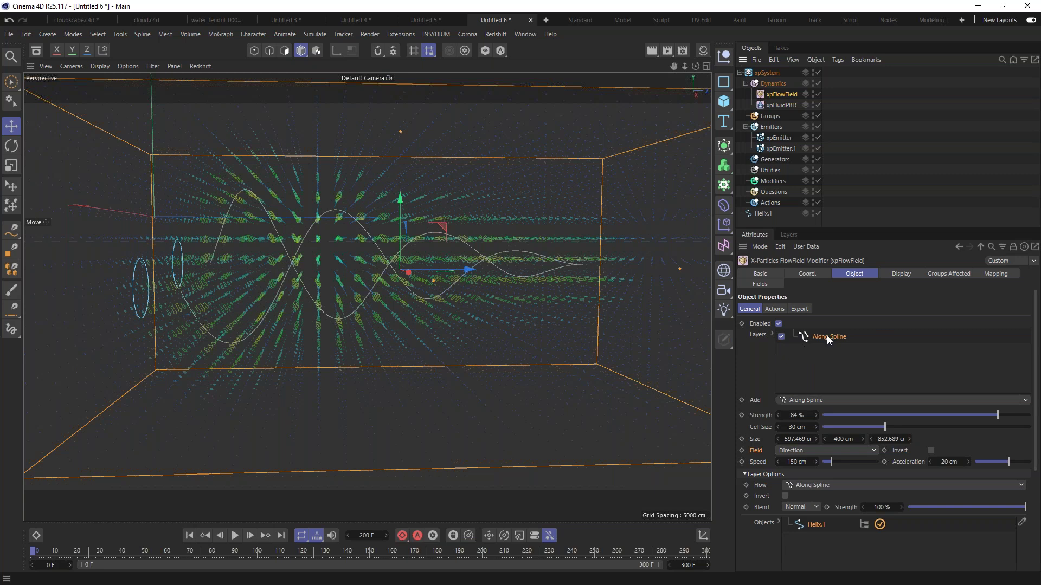
pyautogui.click(800, 400)
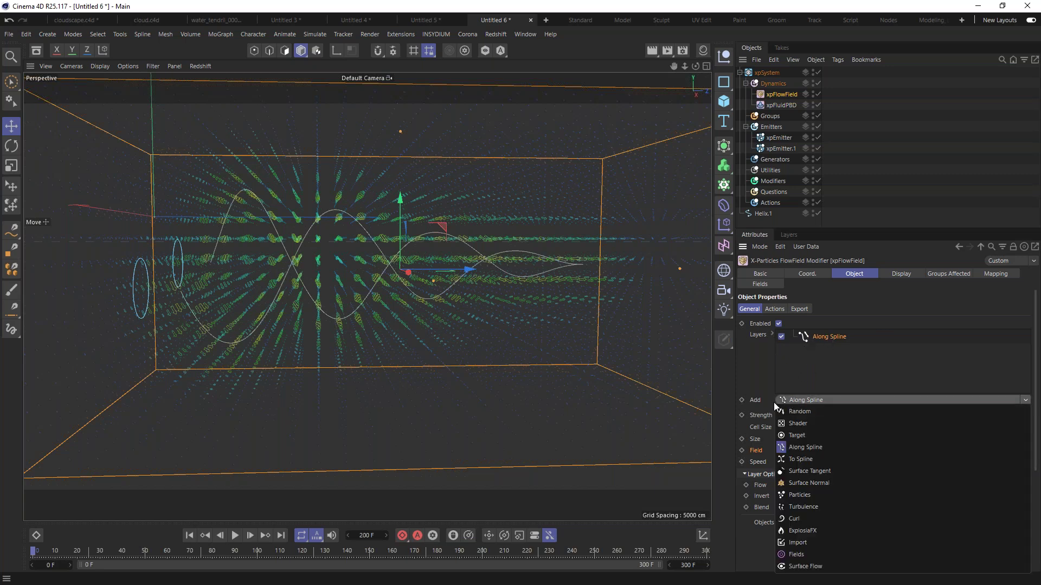
pyautogui.click(793, 518)
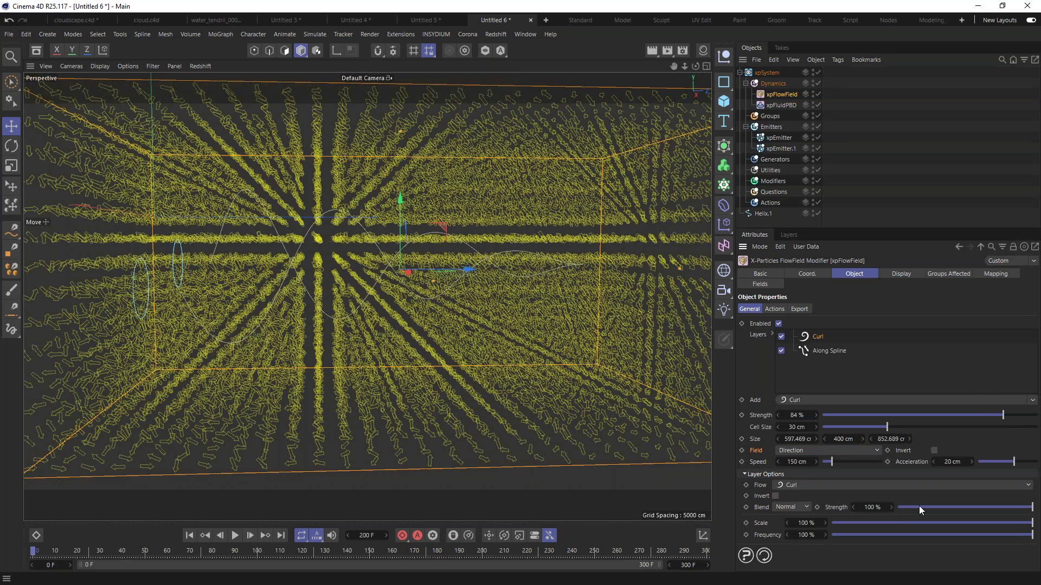
pyautogui.click(961, 508)
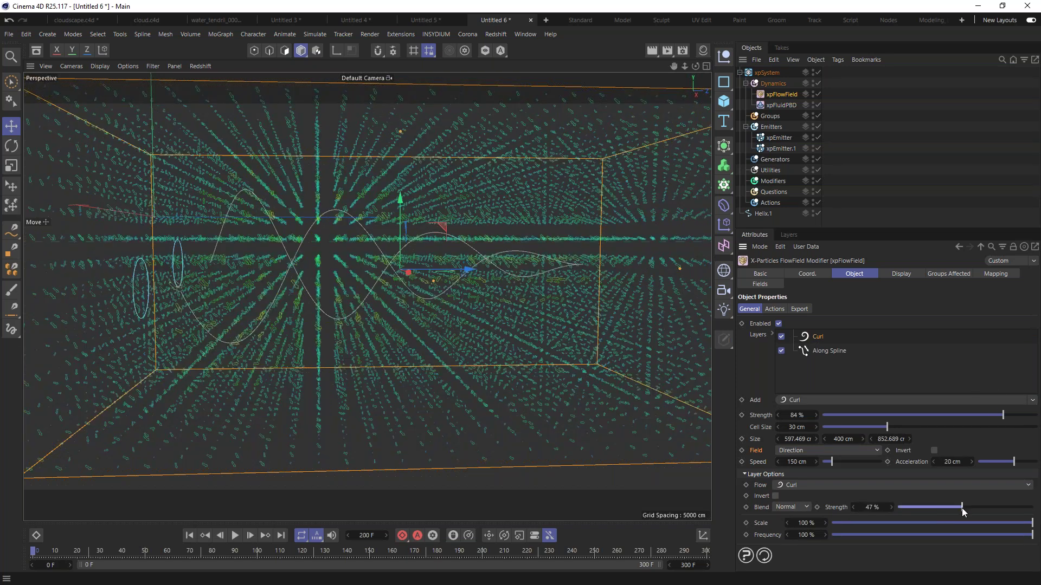
pyautogui.moveTo(961, 511); pyautogui.dragTo(929, 506)
# Switch the flow field's vector display mode to XY Plane
pyautogui.click(900, 274)
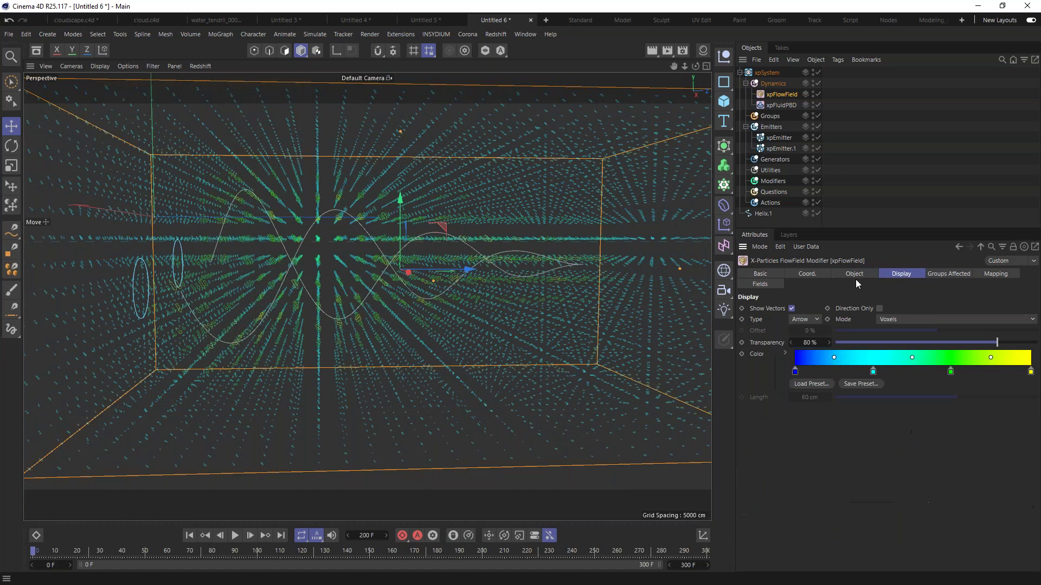
pyautogui.click(898, 319)
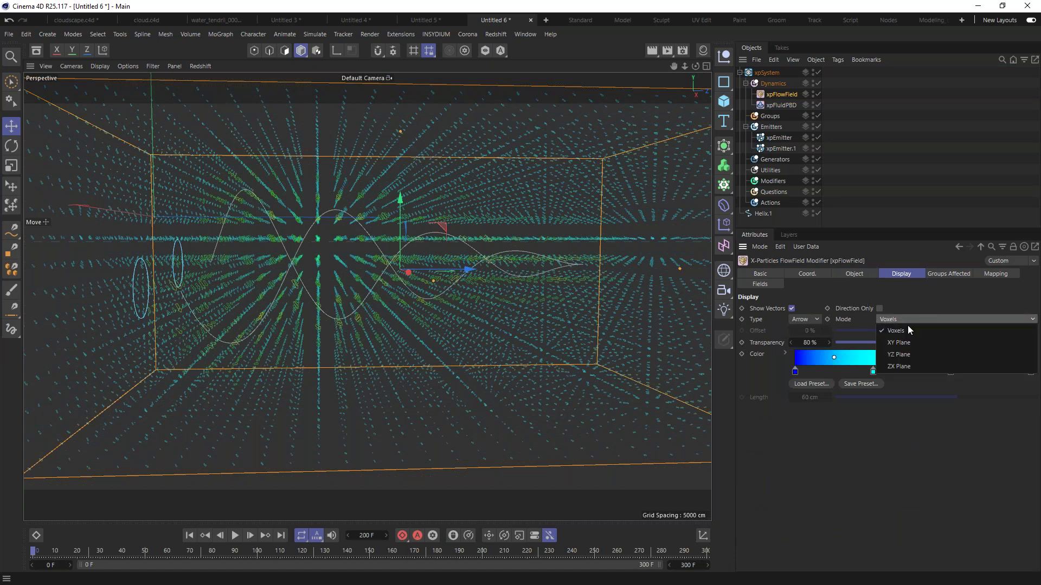
pyautogui.click(900, 342)
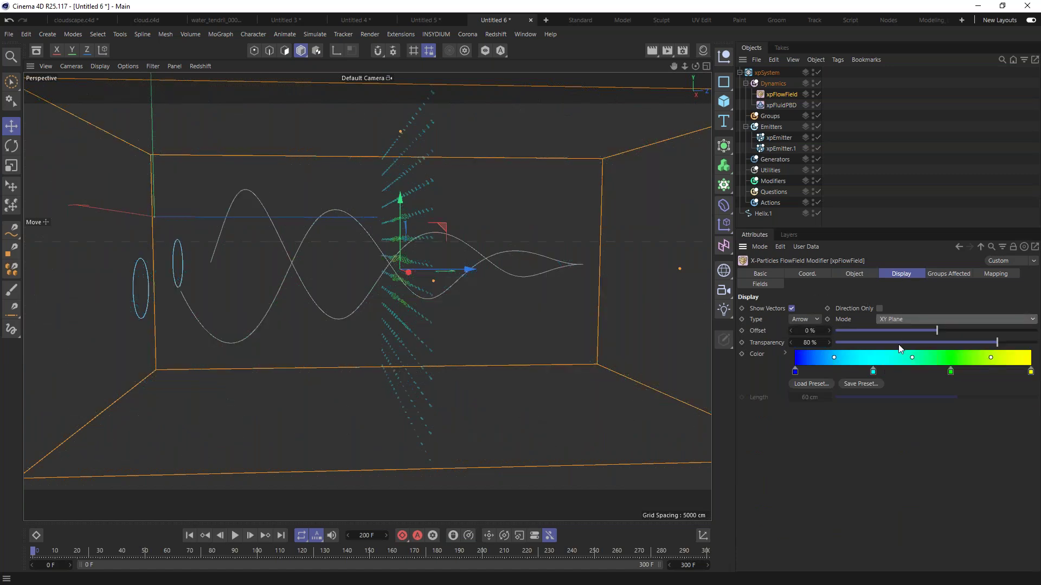
# Set the flow field's Curl layer blend strength to 30% and its blend mode to Add
pyautogui.keyDown('alt'); pyautogui.moveTo(388, 280); pyautogui.dragTo(662, 313); pyautogui.keyUp('alt')
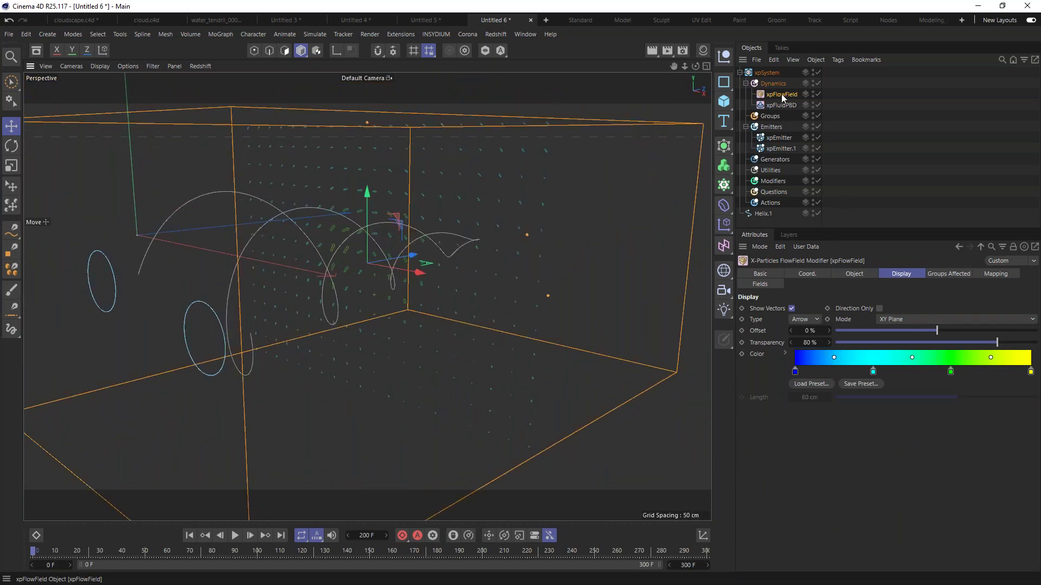
pyautogui.click(862, 273)
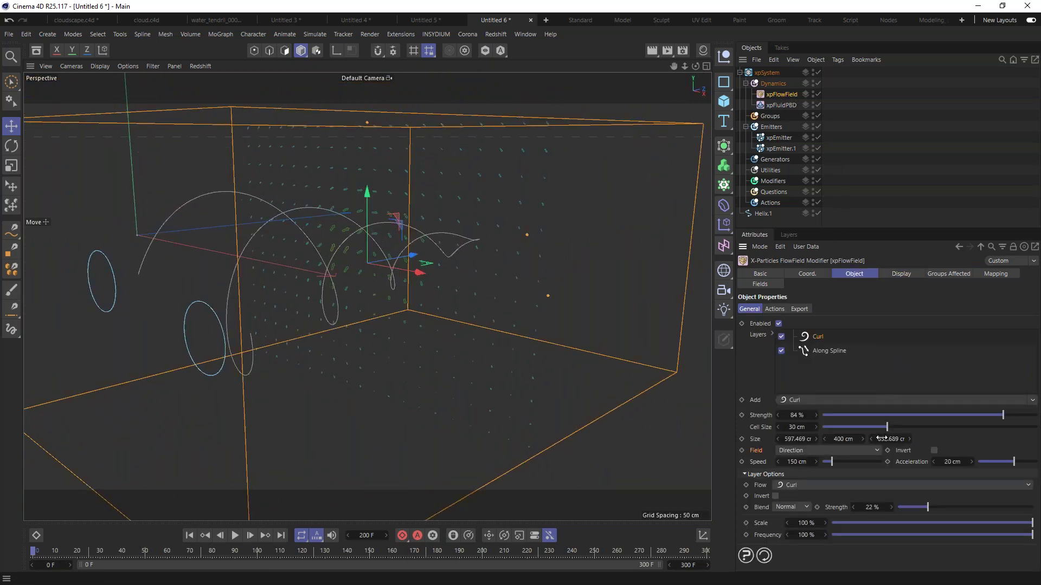
pyautogui.moveTo(944, 508)
pyautogui.mouseDown()
pyautogui.moveTo(958, 507)
pyautogui.moveTo(940, 509)
pyautogui.mouseUp()
pyautogui.click(797, 507)
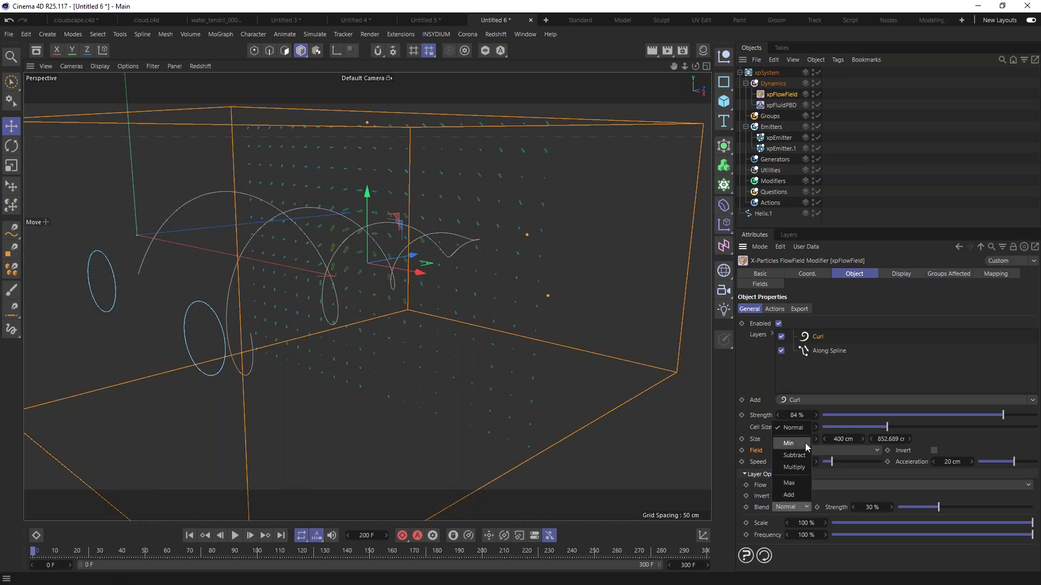
pyautogui.click(785, 496)
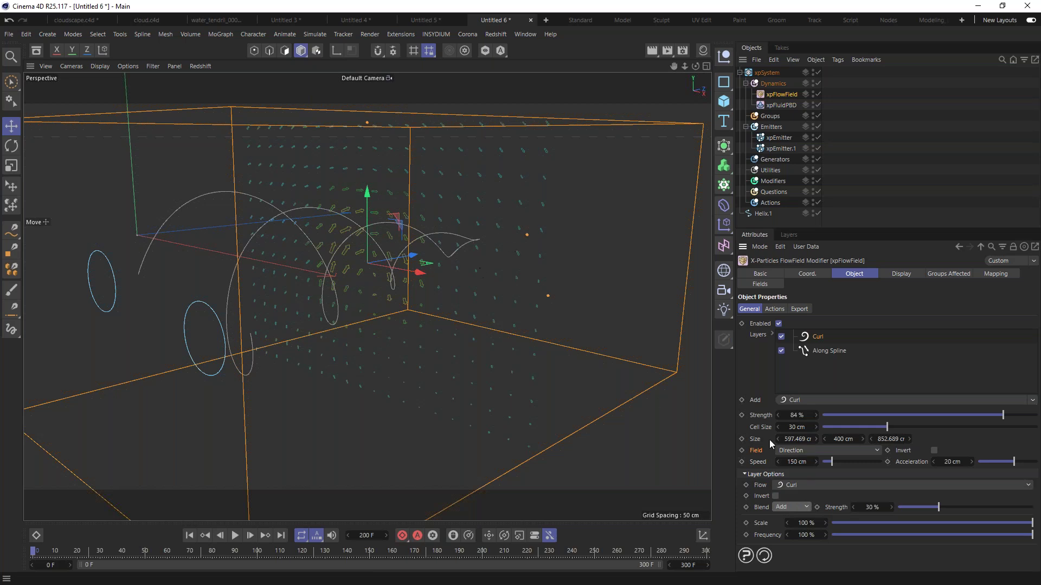
# Play the simulation to about frame 219 and stop it to inspect the curl effect on the particle spiral
pyautogui.keyDown('alt'); pyautogui.moveTo(364, 292); pyautogui.dragTo(294, 435); pyautogui.keyUp('alt')
pyautogui.click(237, 537)
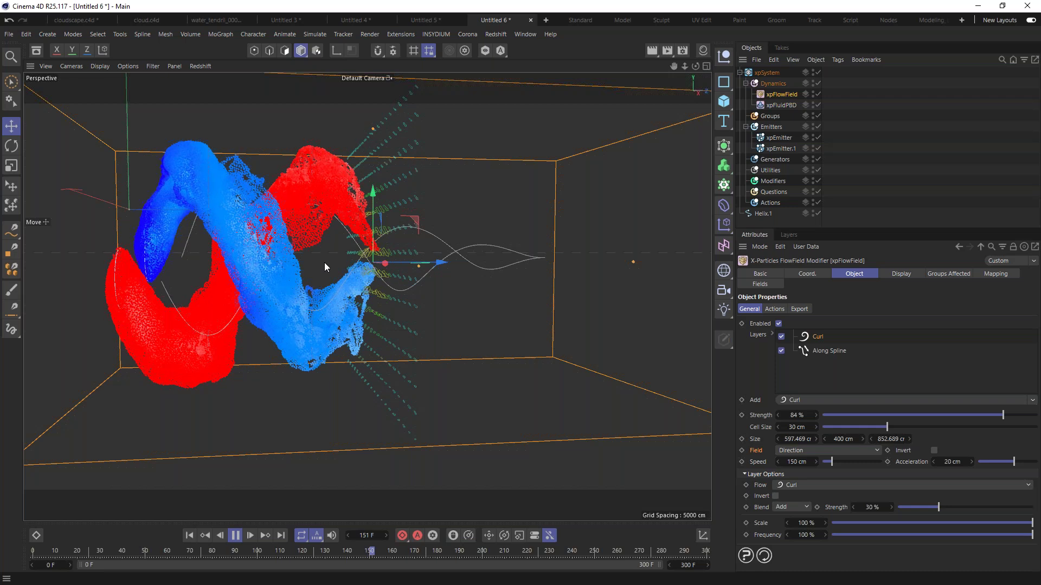
pyautogui.keyDown('alt'); pyautogui.moveTo(397, 290); pyautogui.dragTo(363, 285); pyautogui.keyUp('alt')
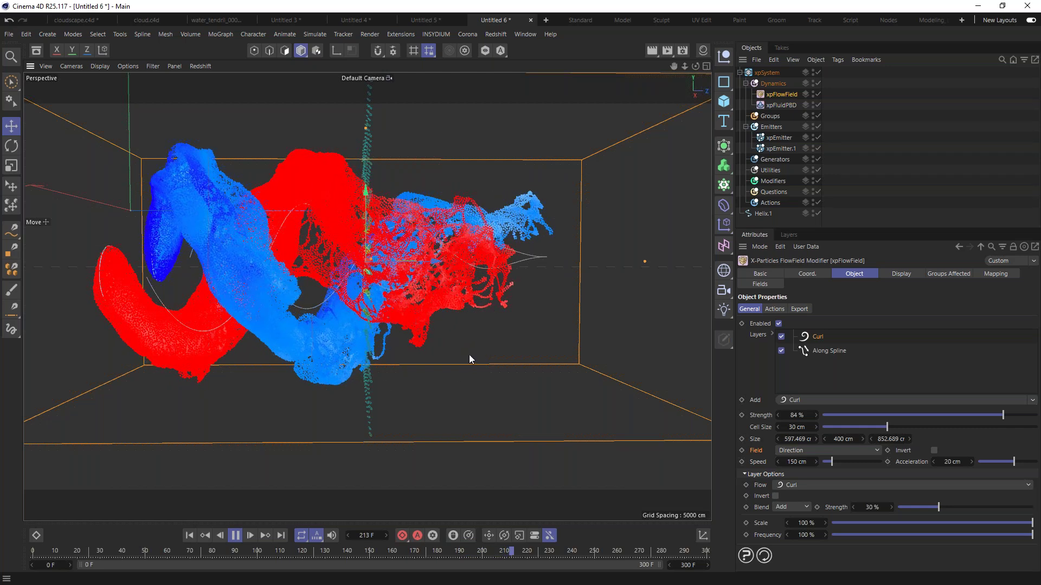
pyautogui.click(237, 537)
pyautogui.moveTo(456, 246)
pyautogui.keyDown('alt'); pyautogui.mouseDown()
pyautogui.moveTo(383, 265)
pyautogui.moveTo(244, 273)
pyautogui.moveTo(266, 228)
pyautogui.moveTo(337, 225)
pyautogui.moveTo(404, 235)
pyautogui.moveTo(478, 228)
pyautogui.moveTo(594, 271)
pyautogui.moveTo(302, 262)
pyautogui.moveTo(216, 225)
pyautogui.moveTo(234, 210)
pyautogui.moveTo(368, 208)
pyautogui.moveTo(428, 240)
pyautogui.moveTo(395, 244)
pyautogui.moveTo(366, 274)
pyautogui.moveTo(455, 245)
pyautogui.moveTo(461, 263)
pyautogui.mouseUp(); pyautogui.keyUp('alt')
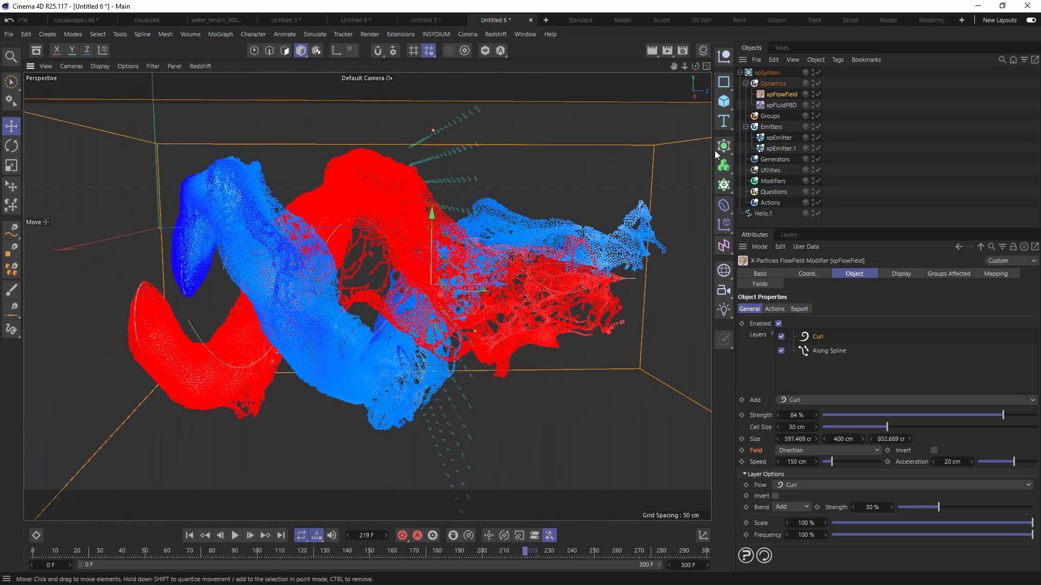
# Add an xpOpenVDBMesher generator and assign xpEmitter and xpEmitter.1 as its mesh sources
pyautogui.click(775, 161)
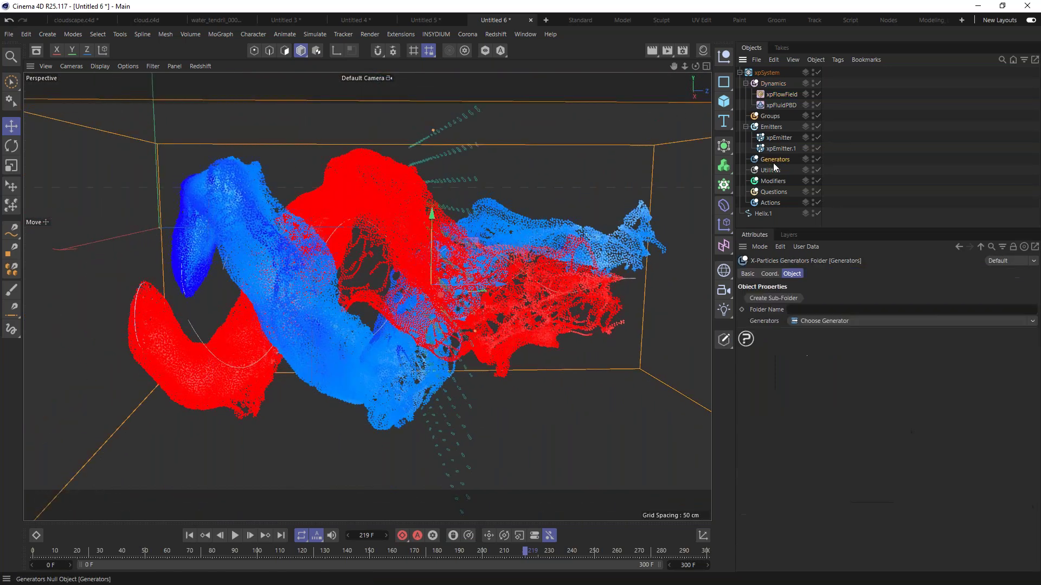
pyautogui.click(812, 321)
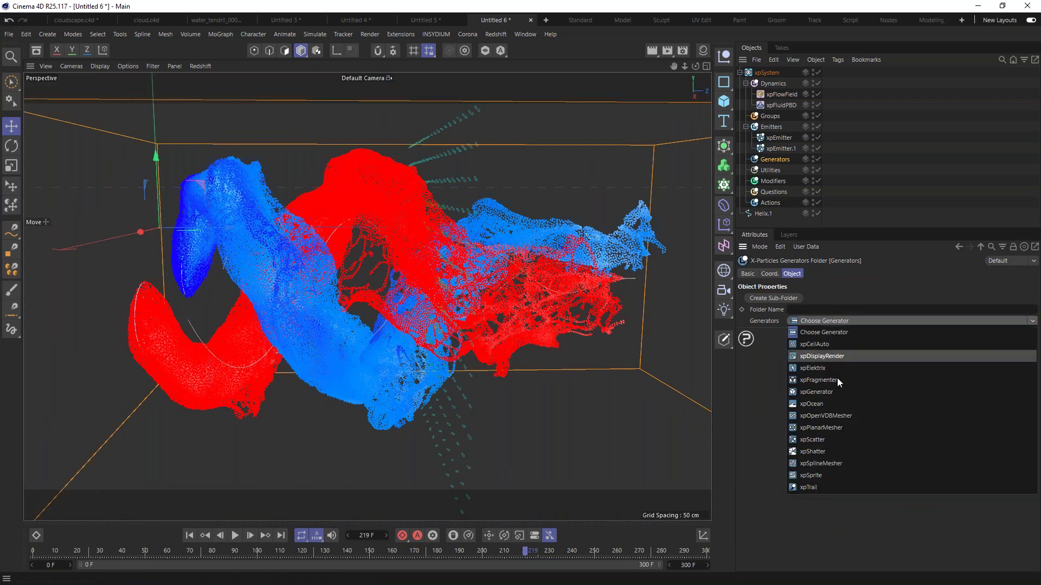
pyautogui.click(832, 416)
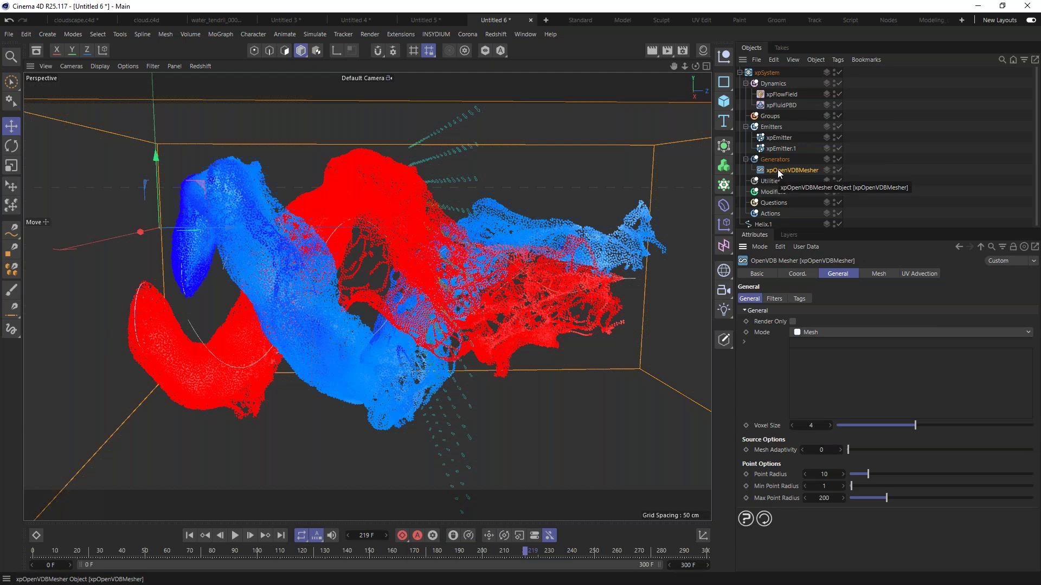
pyautogui.moveTo(779, 138); pyautogui.dragTo(806, 355)
pyautogui.click(781, 148)
pyautogui.moveTo(781, 148); pyautogui.dragTo(822, 371)
pyautogui.keyDown('alt'); pyautogui.moveTo(470, 273); pyautogui.dragTo(495, 275); pyautogui.keyUp('alt')
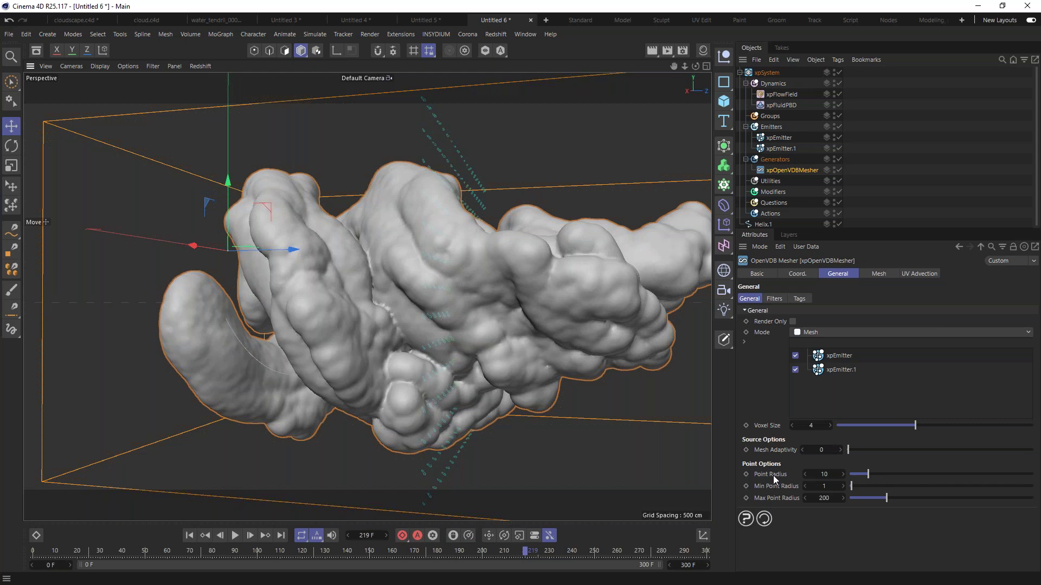
# Set the OpenVDB mesher's Point Radius to 2 and its Voxel Size to 3
pyautogui.doubleClick(823, 475)
pyautogui.write('2')
pyautogui.press('Return')
pyautogui.doubleClick(811, 426)
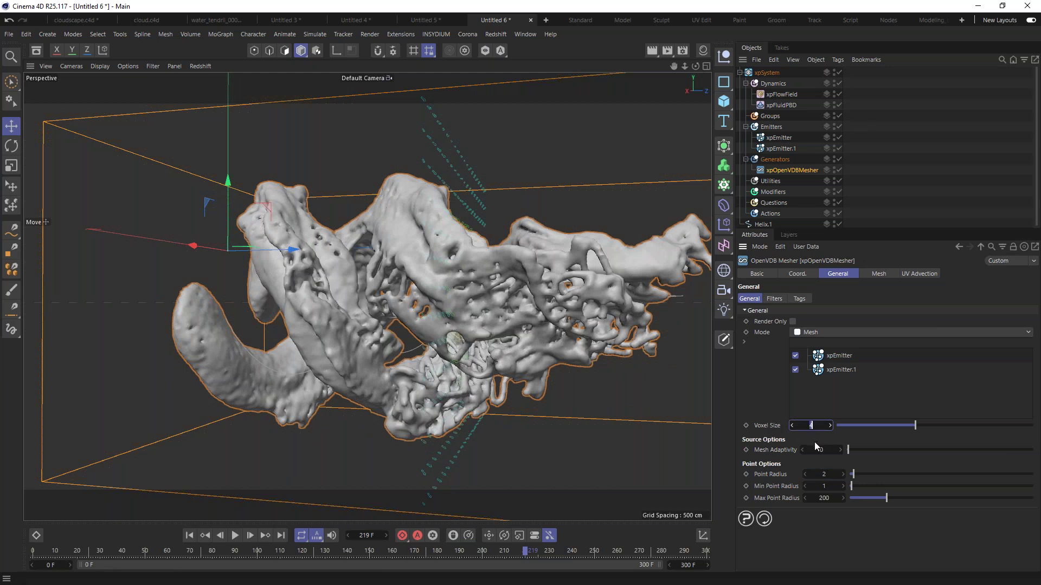
pyautogui.write('3')
pyautogui.press('Return')
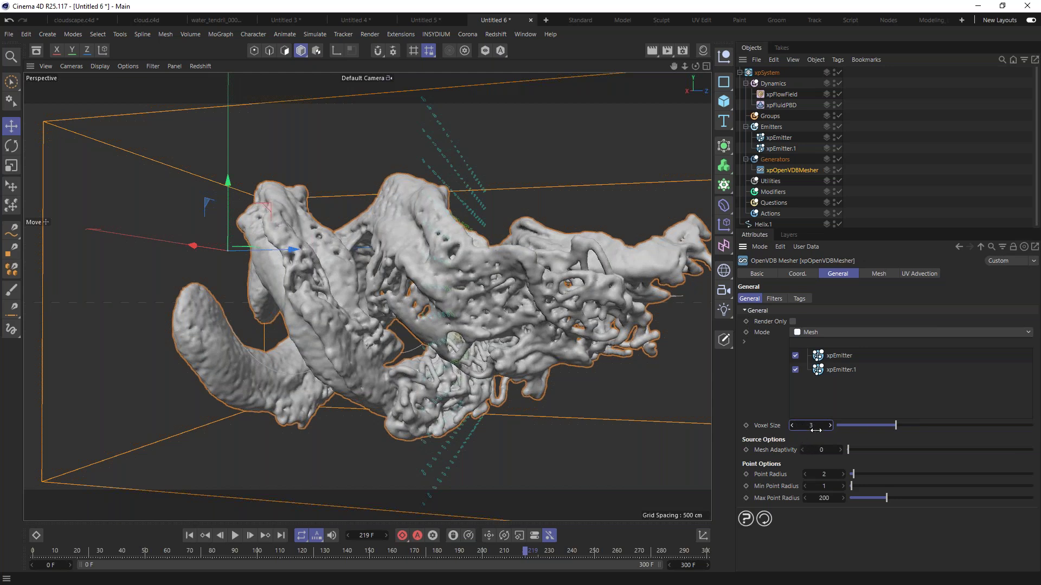
pyautogui.keyDown('alt'); pyautogui.moveTo(501, 305); pyautogui.dragTo(803, 316); pyautogui.keyUp('alt')
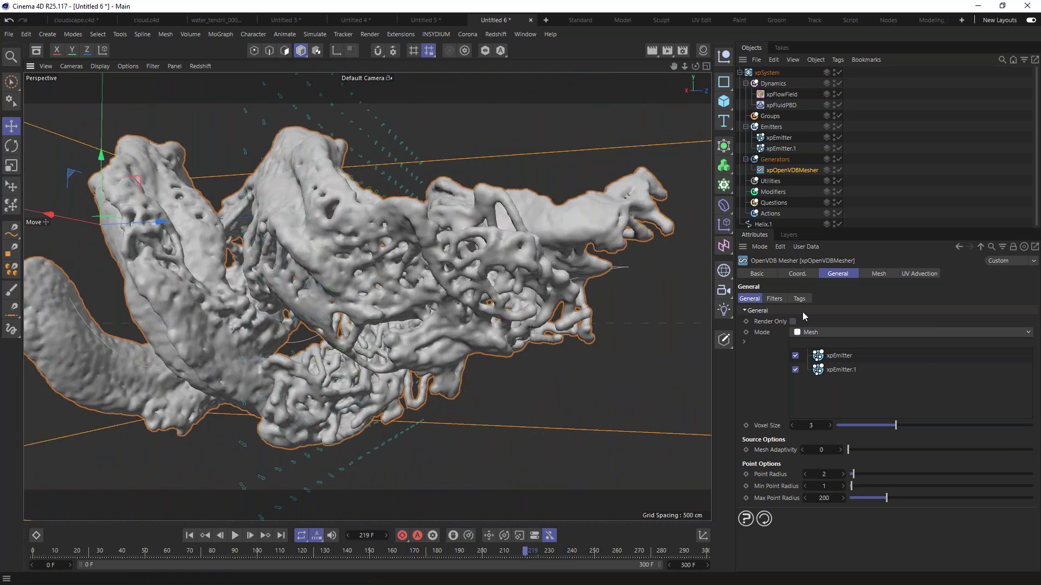
# Enable the mesher's filters, add a Gaussian filter and disable the Median filter
pyautogui.click(776, 300)
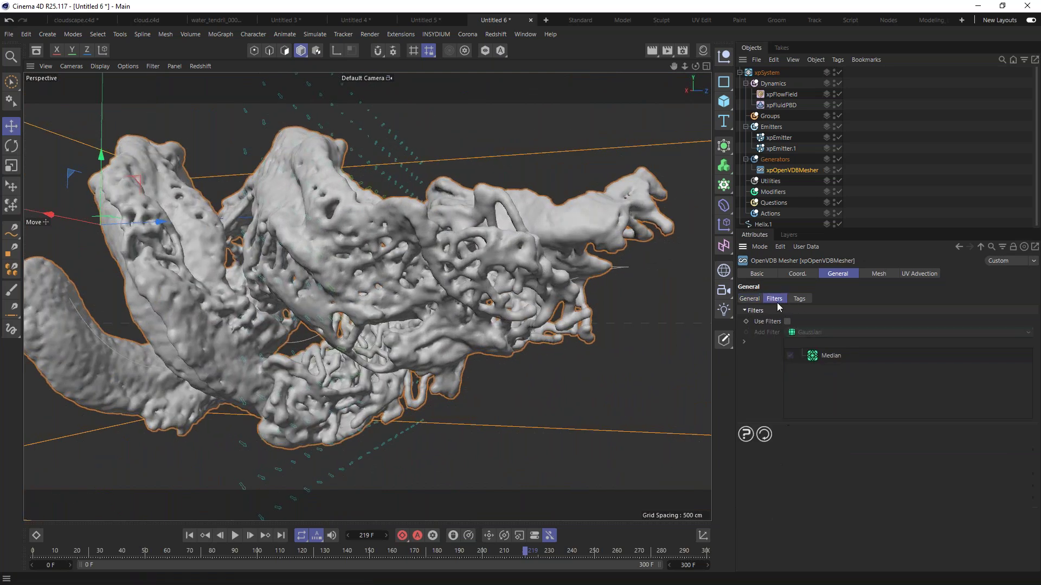
pyautogui.click(748, 300)
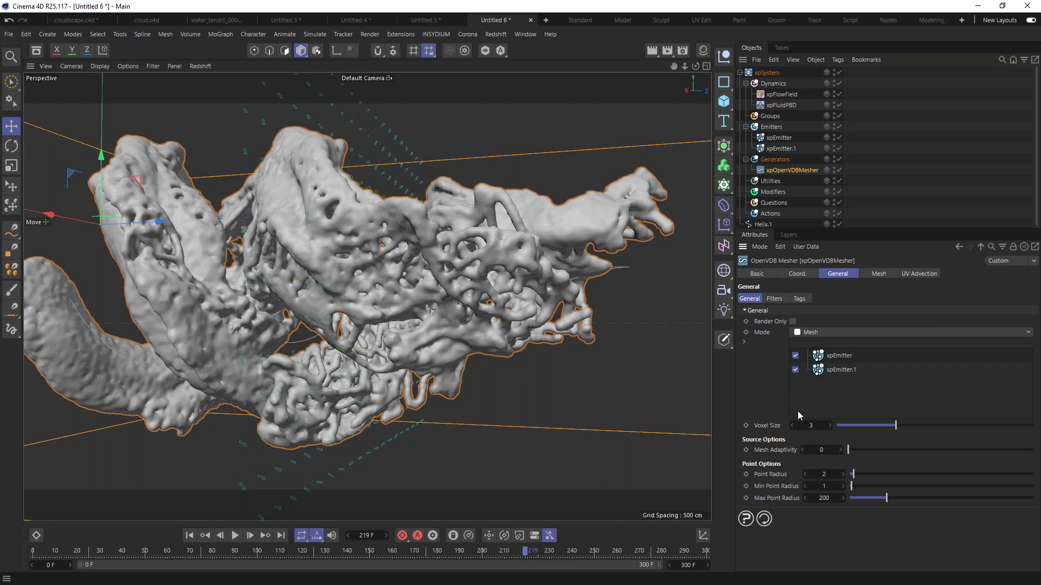
pyautogui.click(777, 299)
pyautogui.click(787, 321)
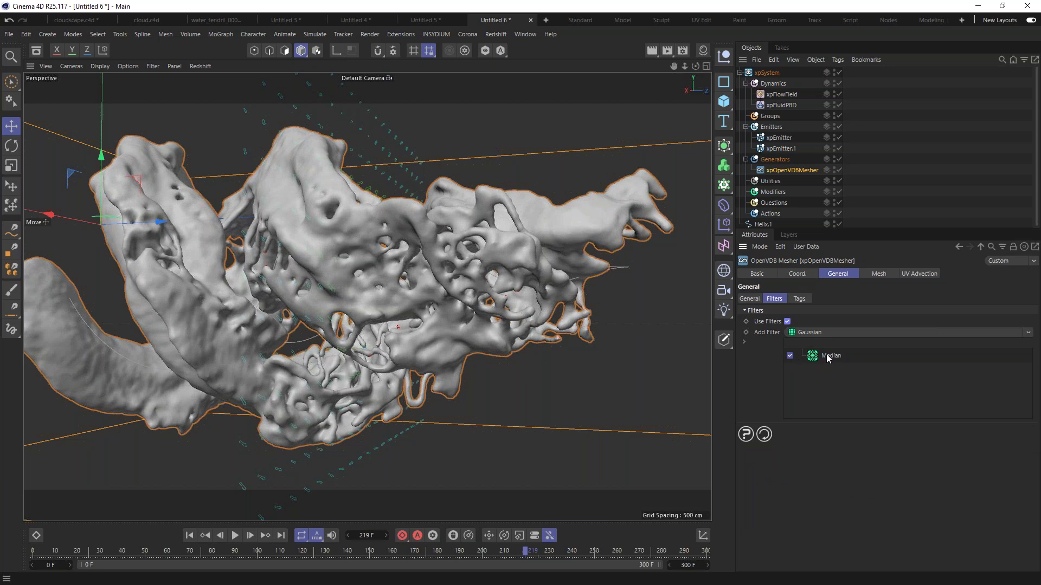
pyautogui.click(818, 334)
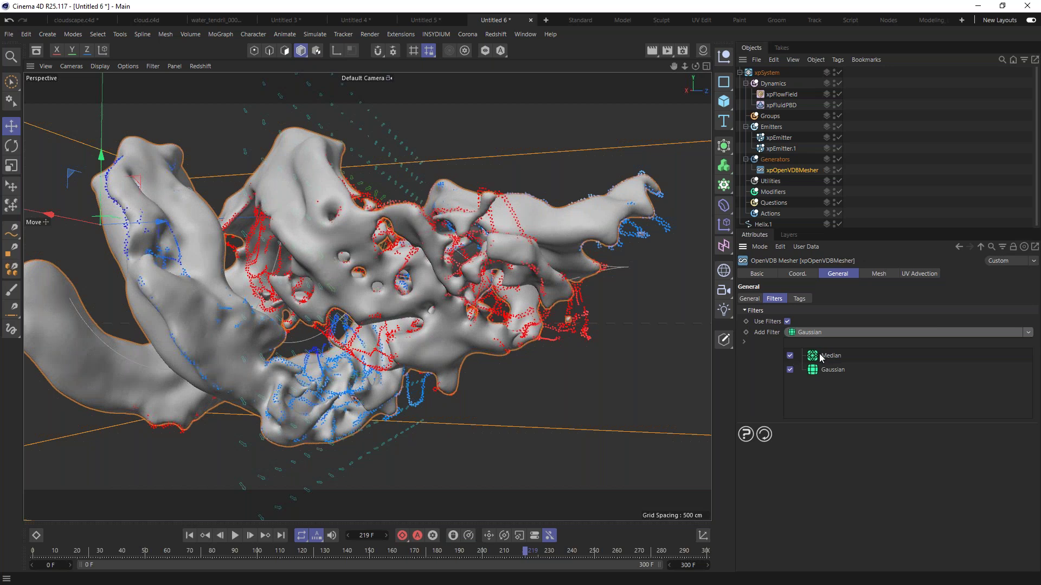
pyautogui.click(789, 356)
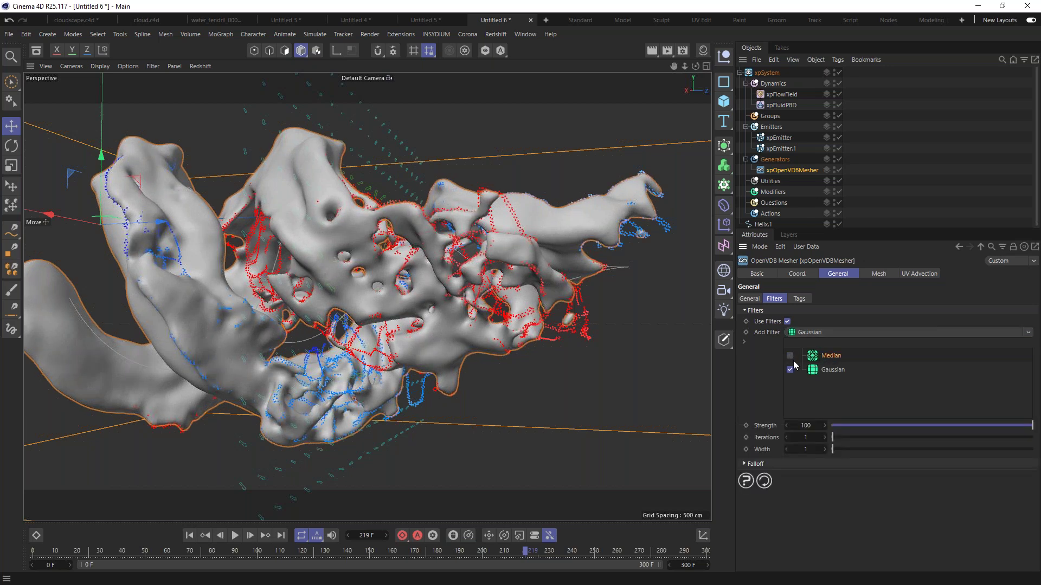
# Compare the smoothed mesh with the underlying particles by switching the mesher off and back on
pyautogui.keyDown('alt'); pyautogui.moveTo(454, 296); pyautogui.dragTo(538, 242); pyautogui.keyUp('alt')
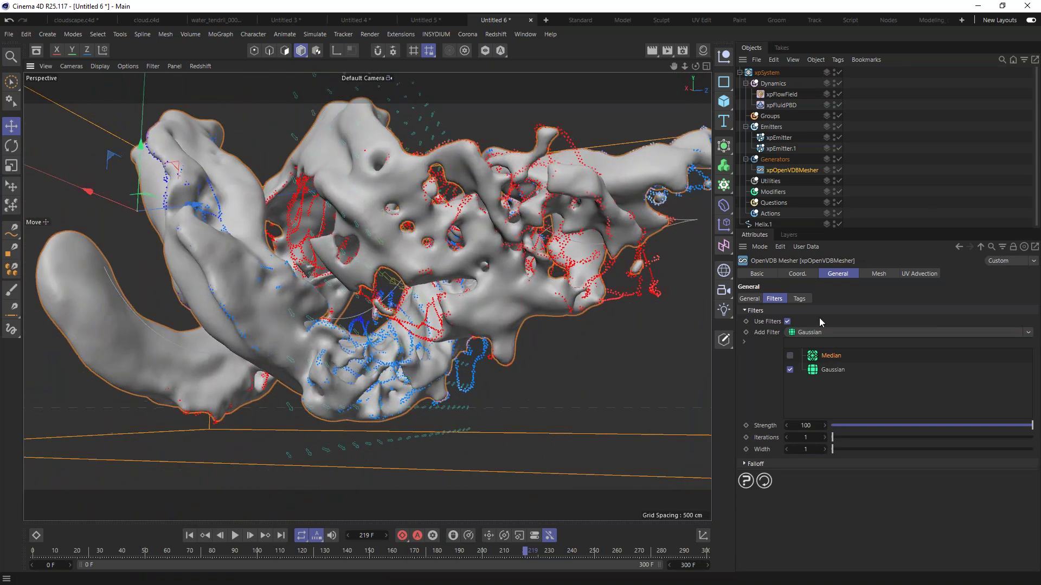
pyautogui.keyDown('alt'); pyautogui.moveTo(433, 254); pyautogui.dragTo(453, 219); pyautogui.keyUp('alt')
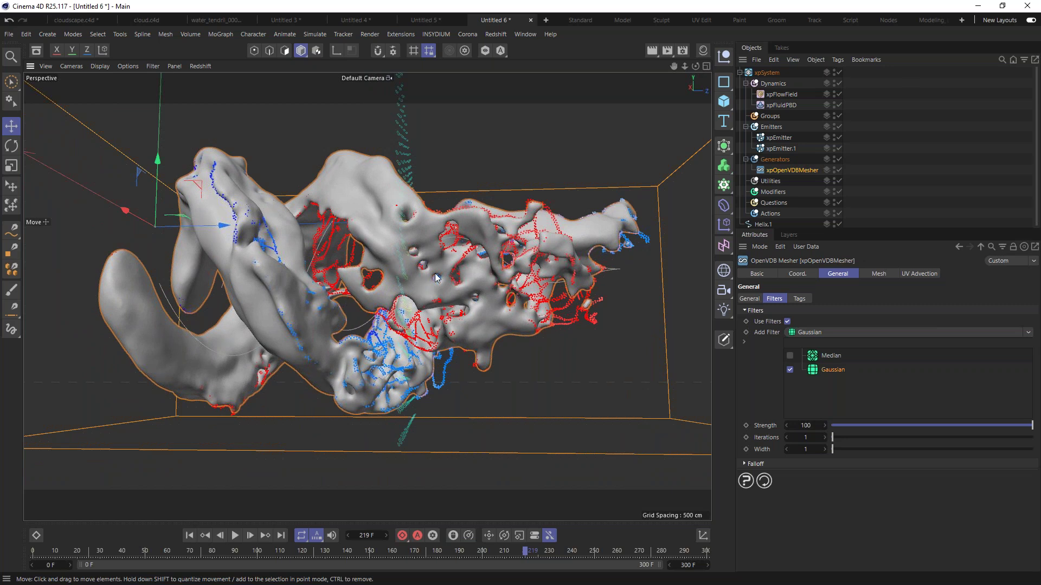
pyautogui.click(838, 170)
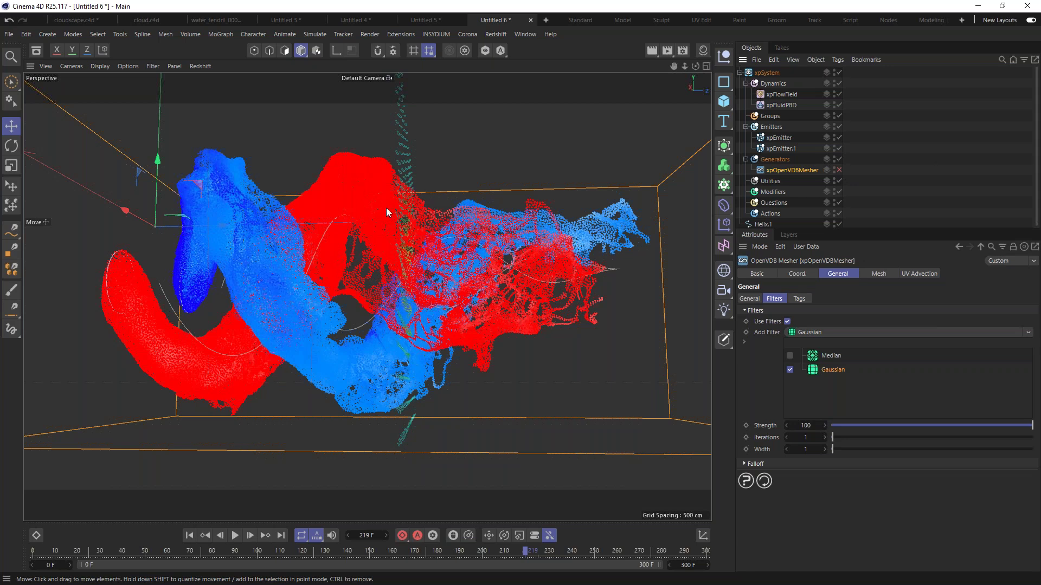
pyautogui.click(839, 169)
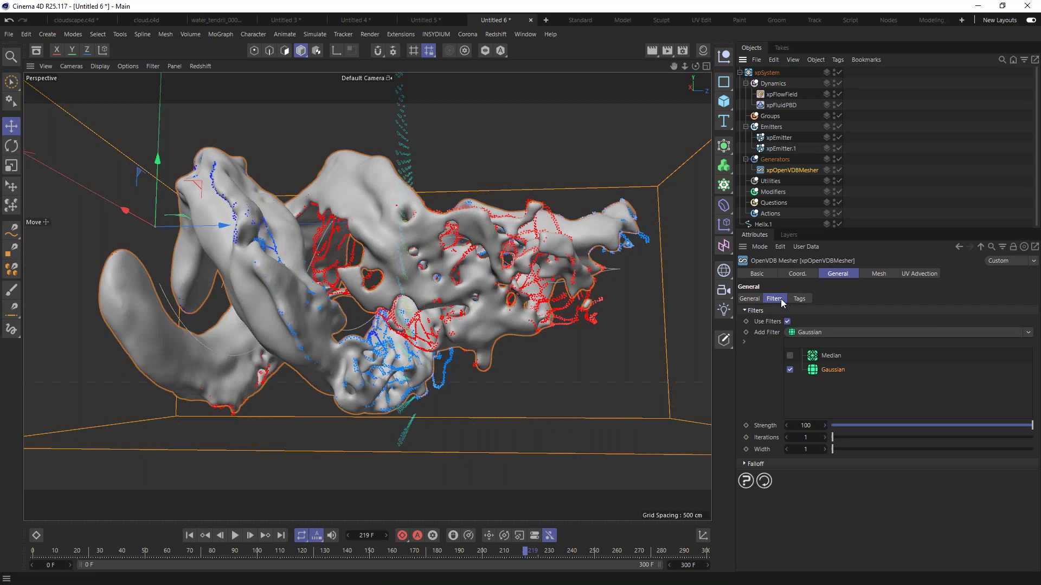
# Enable Transfer Point Color on the mesher and inspect the resulting vertex color tag on the mesh
pyautogui.click(800, 299)
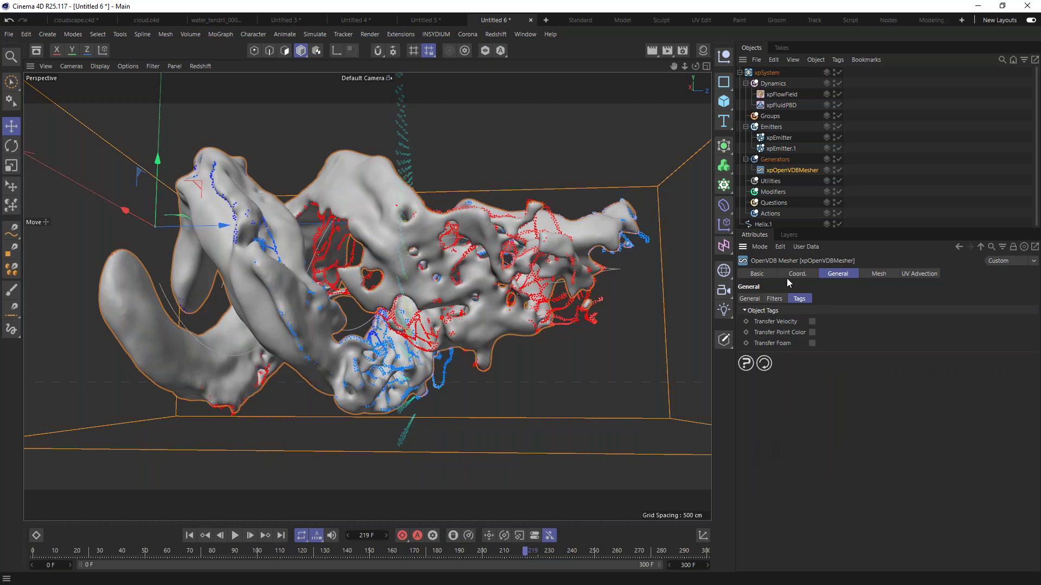
pyautogui.click(812, 333)
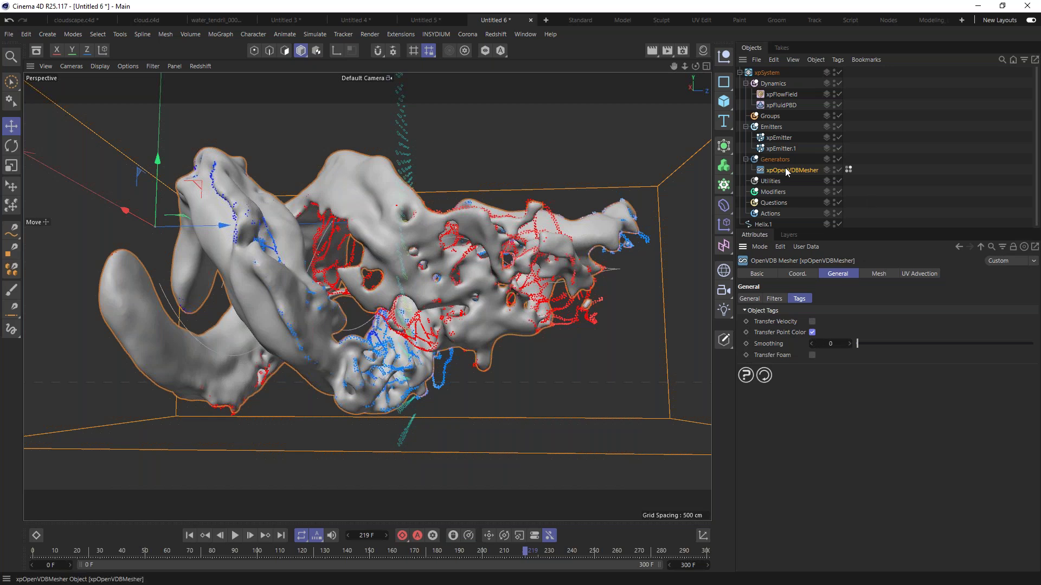
pyautogui.click(848, 170)
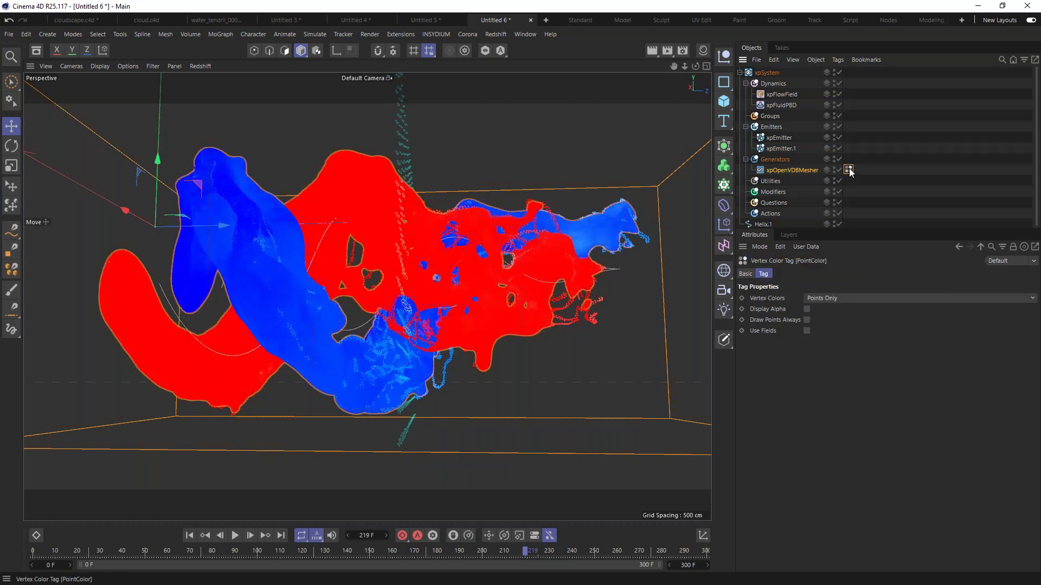
pyautogui.keyDown('alt'); pyautogui.moveTo(457, 249); pyautogui.dragTo(394, 276); pyautogui.keyUp('alt')
pyautogui.scroll(-8, 281, 297)
pyautogui.keyDown('alt'); pyautogui.moveTo(282, 298); pyautogui.dragTo(457, 265); pyautogui.keyUp('alt')
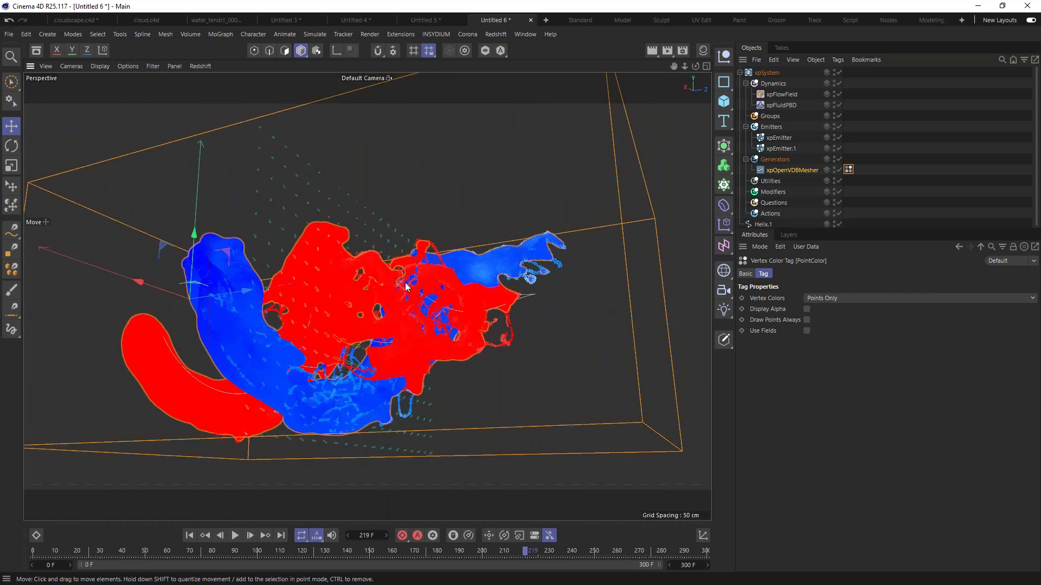
pyautogui.keyDown('alt'); pyautogui.moveTo(463, 258); pyautogui.dragTo(678, 228); pyautogui.keyUp('alt')
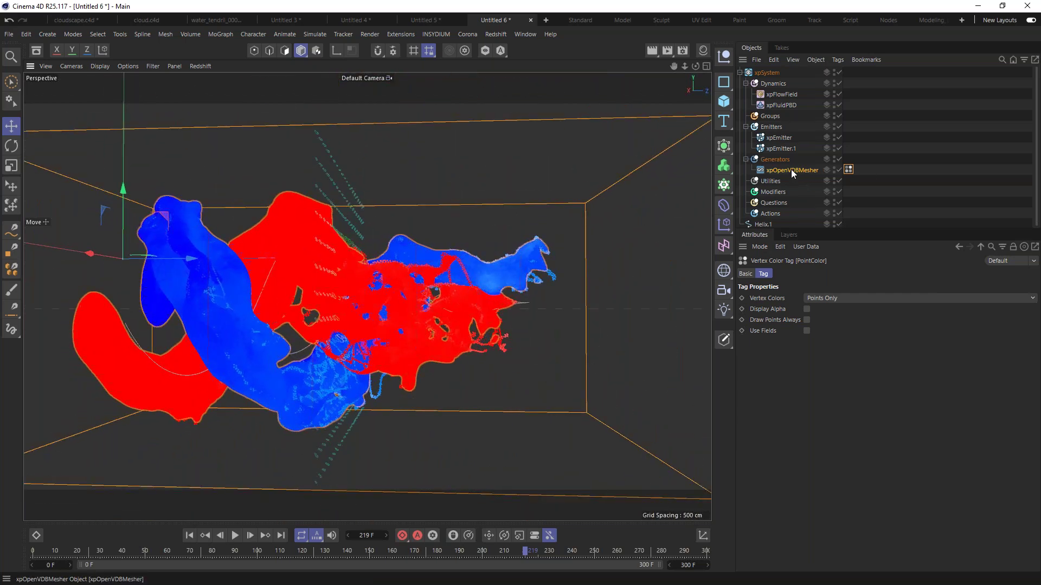
# Set the point color transfer's Smoothing to 2 and enable Transfer Velocity on the mesher
pyautogui.click(791, 170)
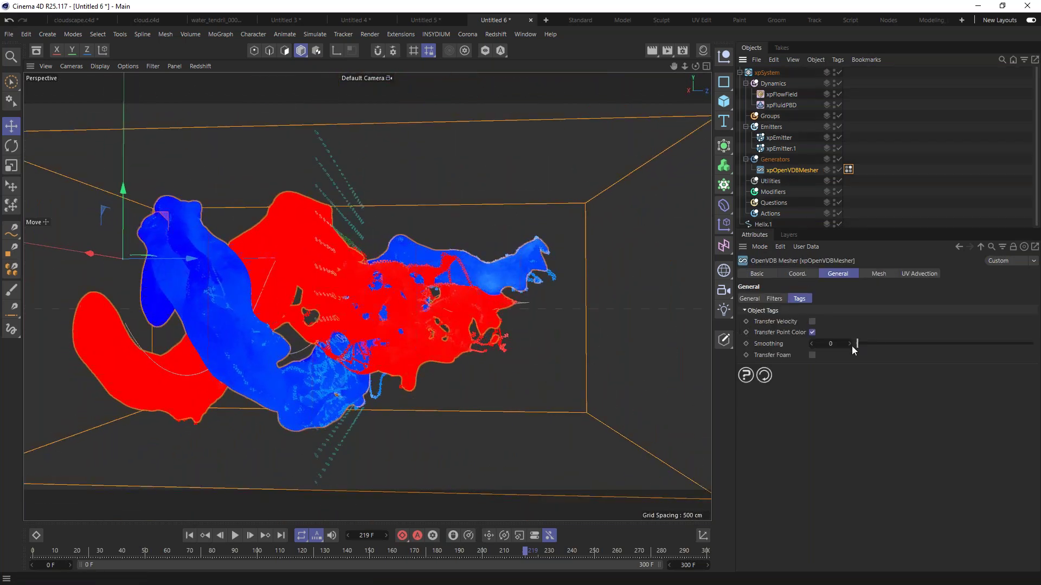
pyautogui.doubleClick(831, 343)
pyautogui.write('1')
pyautogui.press('Return')
pyautogui.doubleClick(829, 344)
pyautogui.click(812, 322)
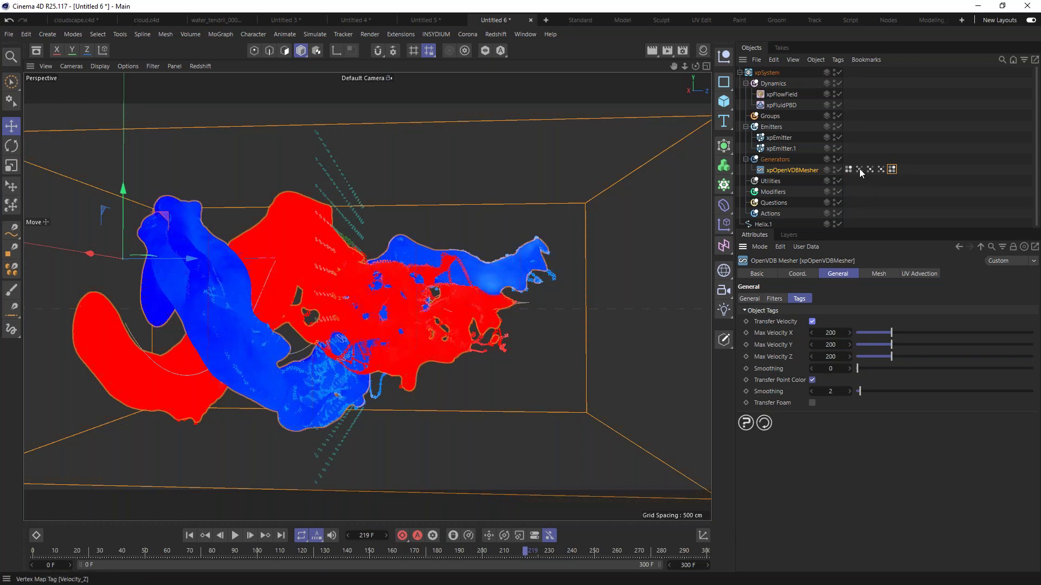
# Preview the mesher's Velocity Z, Y and X vertex maps and its PointColor and Velocity vertex color tags
pyautogui.click(859, 169)
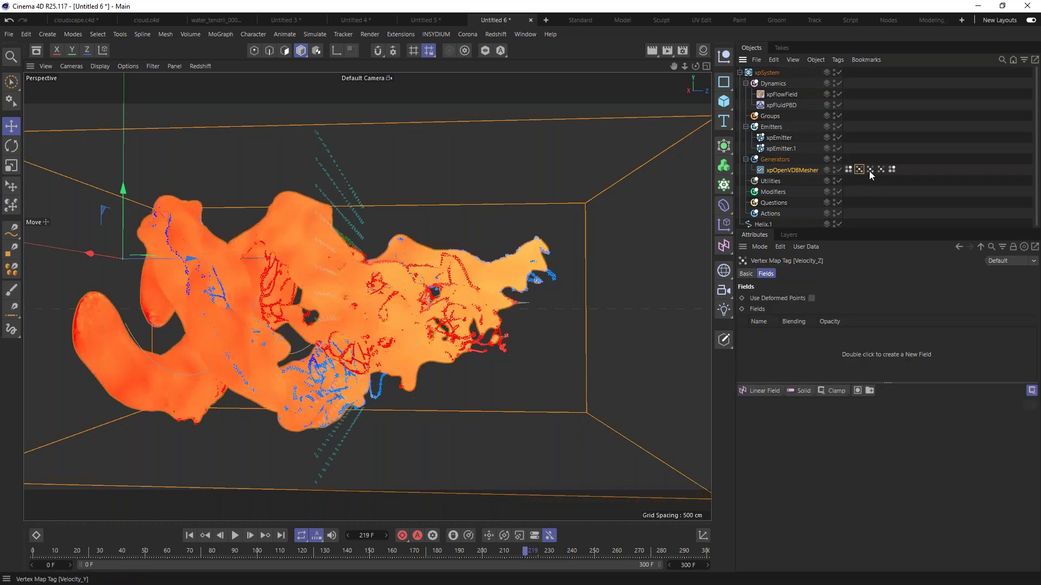
pyautogui.click(869, 170)
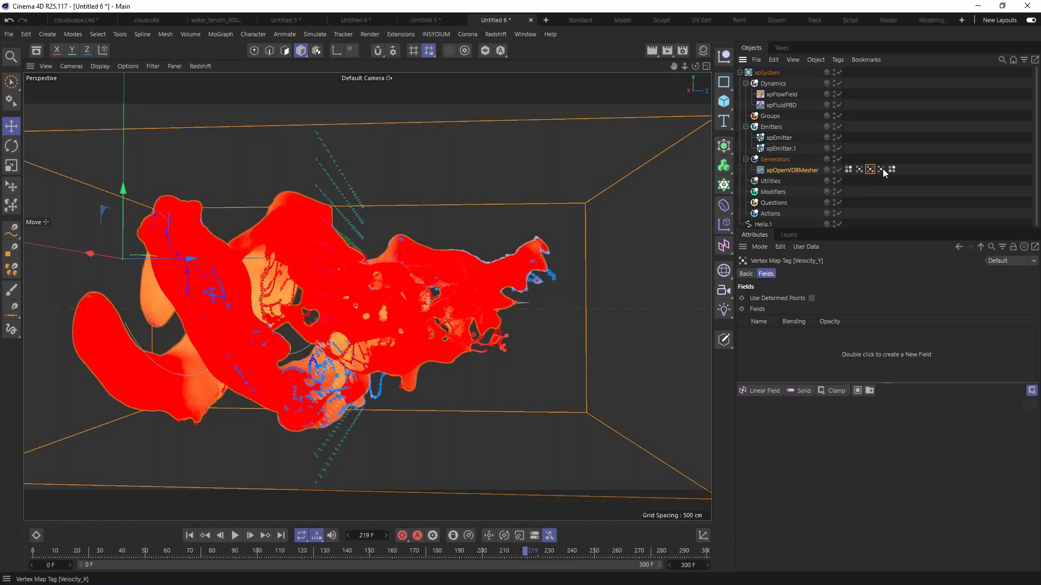
pyautogui.click(881, 169)
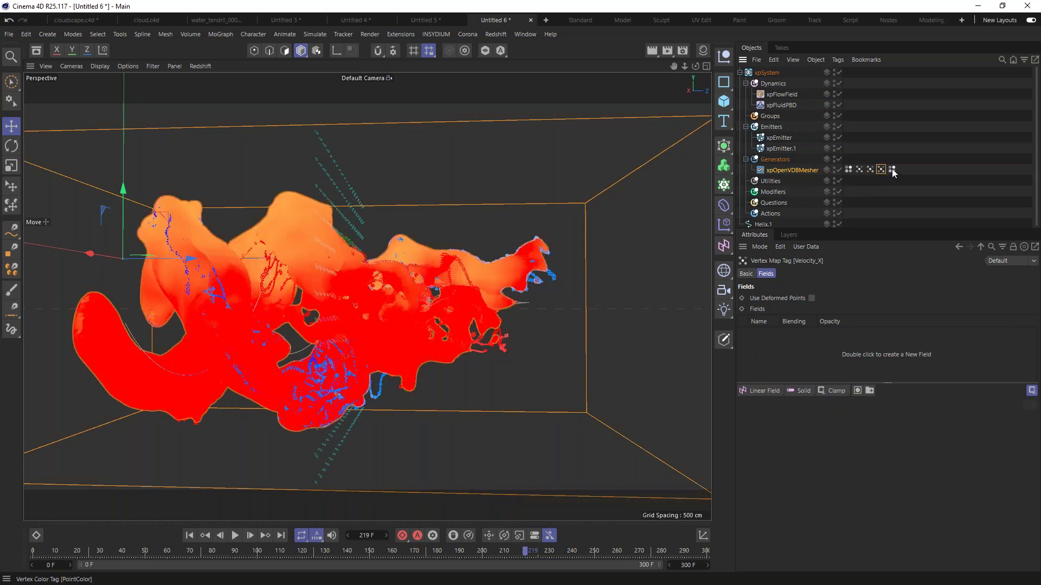
pyautogui.click(892, 170)
pyautogui.click(848, 170)
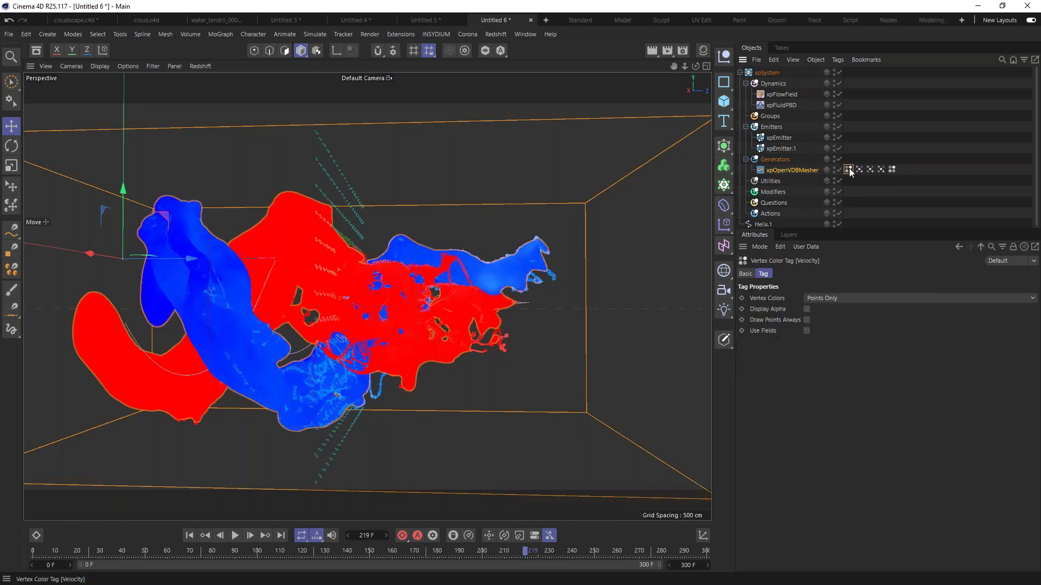
pyautogui.moveTo(462, 297)
pyautogui.keyDown('alt'); pyautogui.mouseDown()
pyautogui.moveTo(330, 307)
pyautogui.moveTo(471, 296)
pyautogui.mouseUp(); pyautogui.keyUp('alt')
pyautogui.click(880, 209)
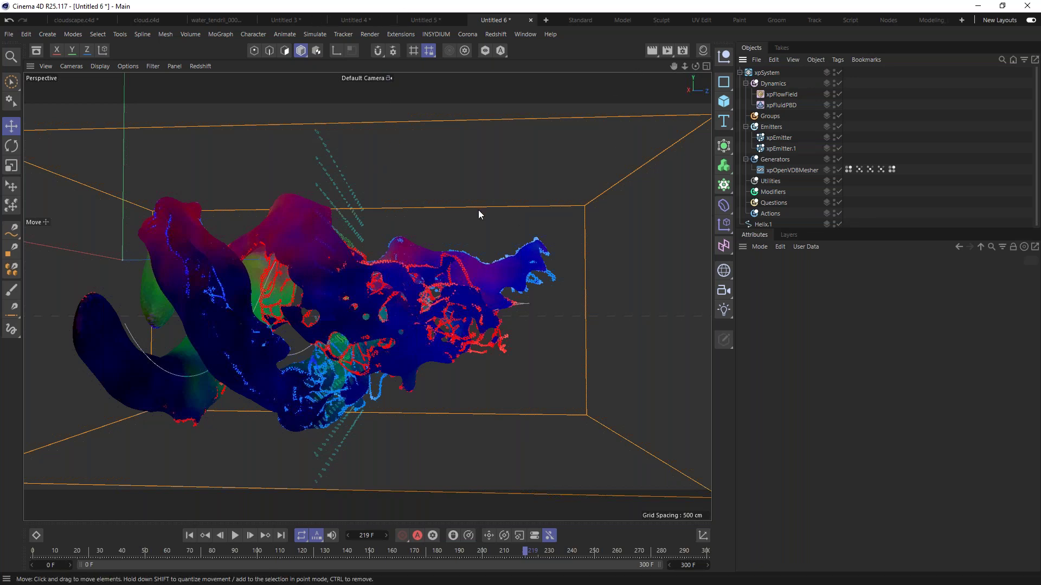
# Create a Redshift Material and assign it to the xpOpenVDBMesher
pyautogui.click(703, 50)
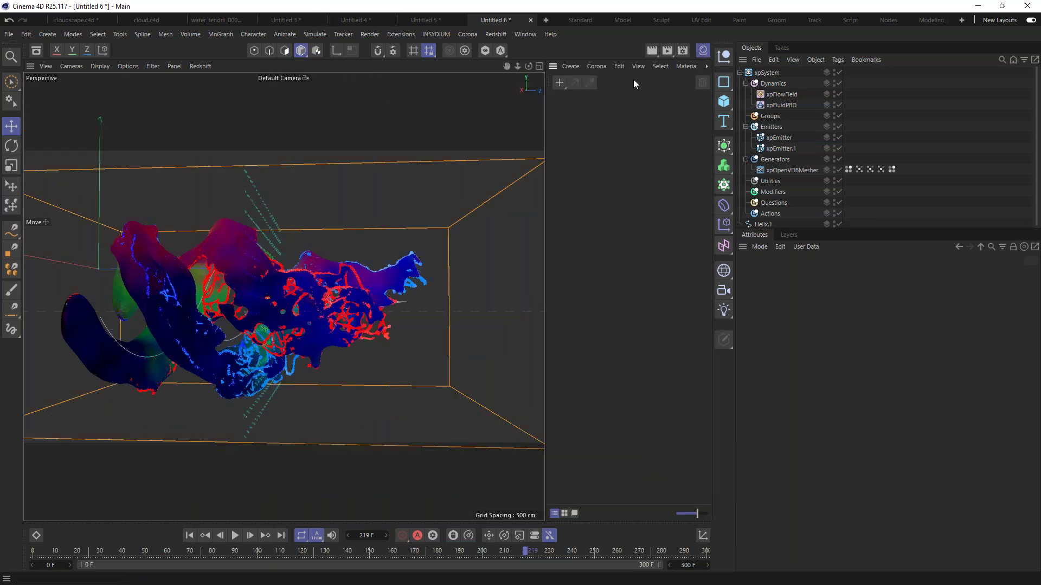
pyautogui.click(571, 66)
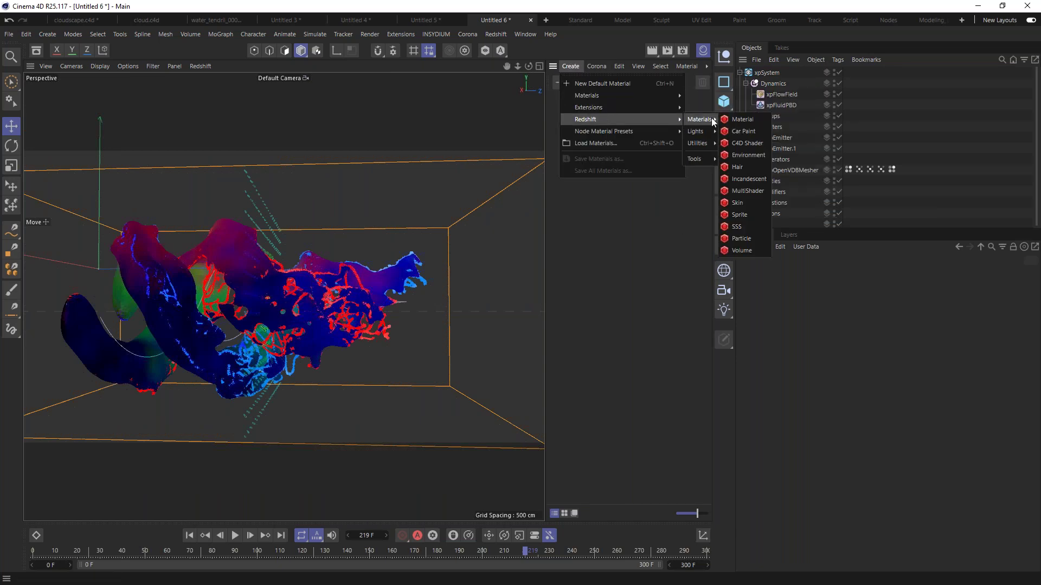
pyautogui.click(741, 120)
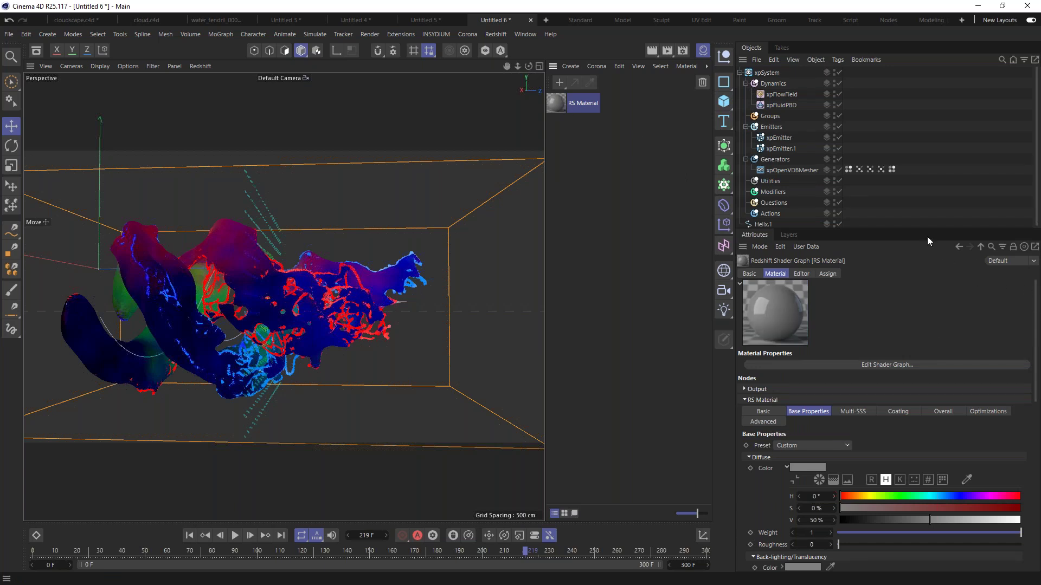
pyautogui.moveTo(926, 229); pyautogui.dragTo(926, 98)
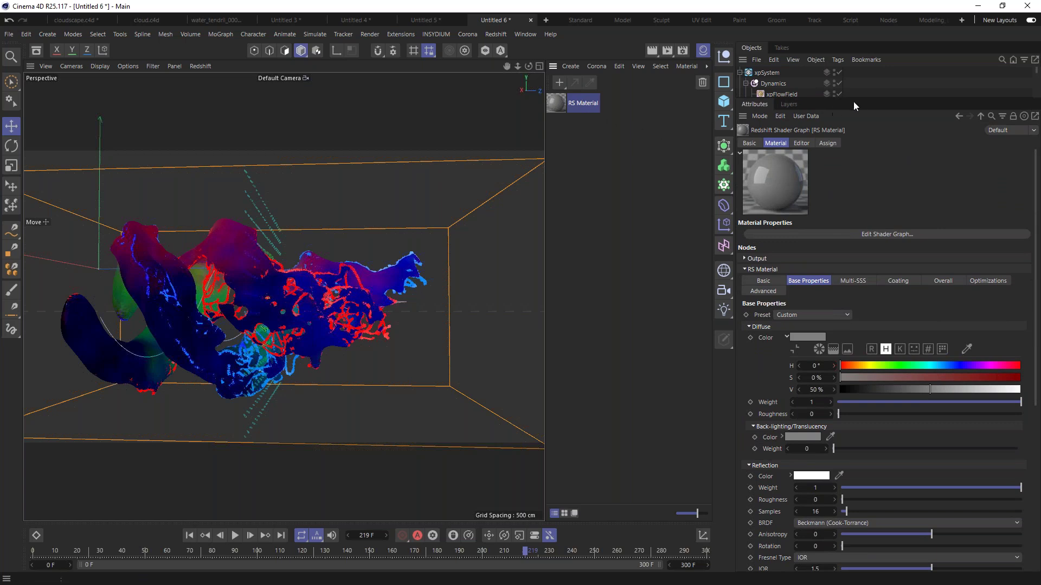
pyautogui.moveTo(854, 99); pyautogui.dragTo(854, 196)
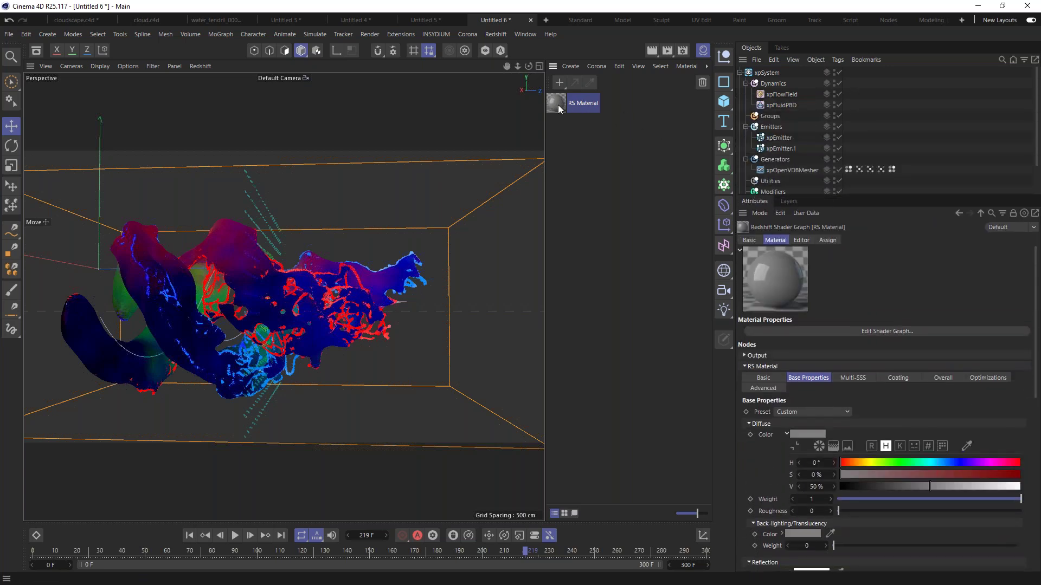
pyautogui.moveTo(799, 172); pyautogui.dragTo(781, 169)
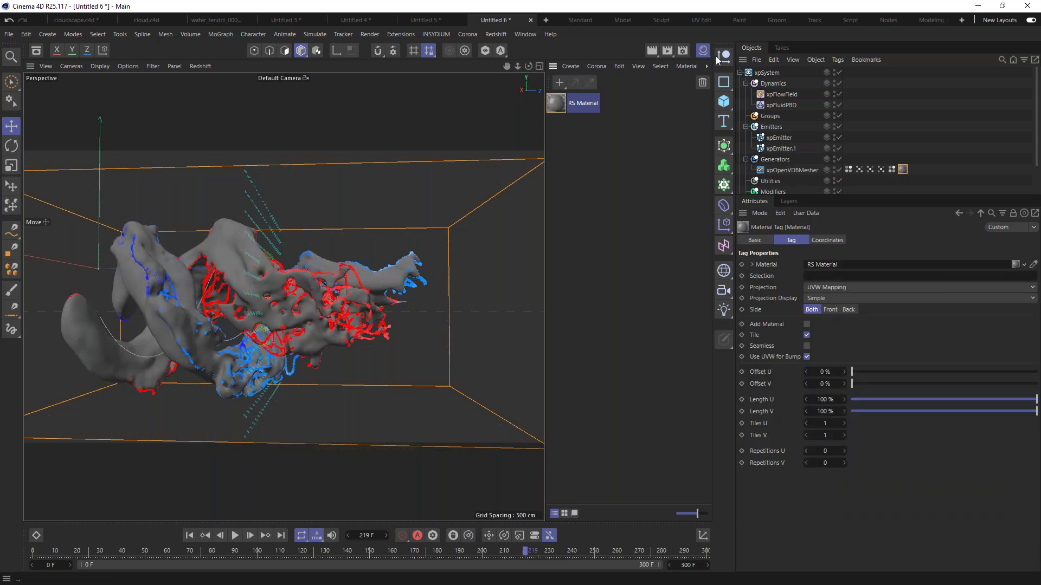
# Add a Redshift Dome Light to the scene
pyautogui.click(493, 35)
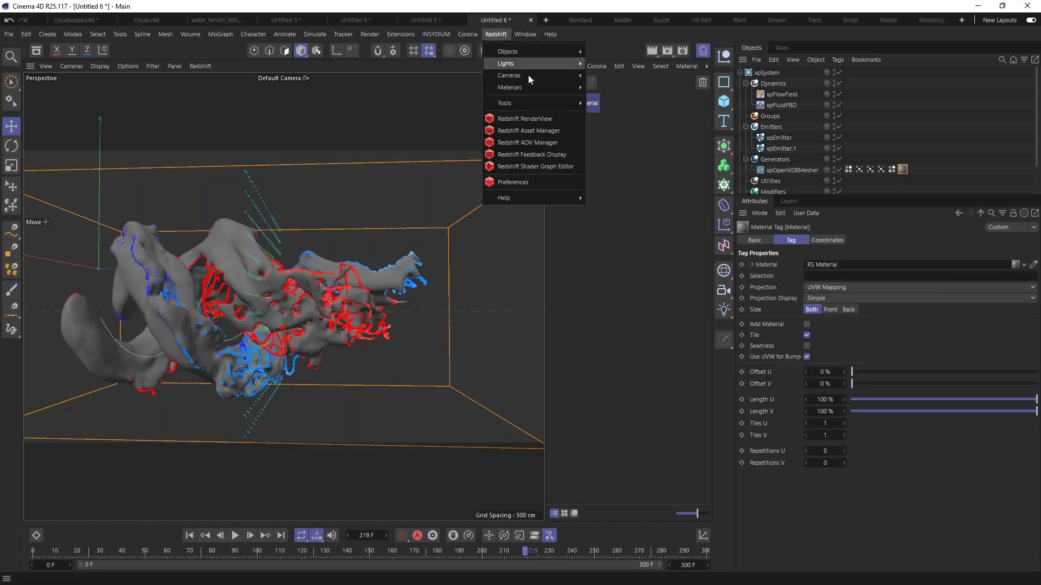
pyautogui.moveTo(556, 74)
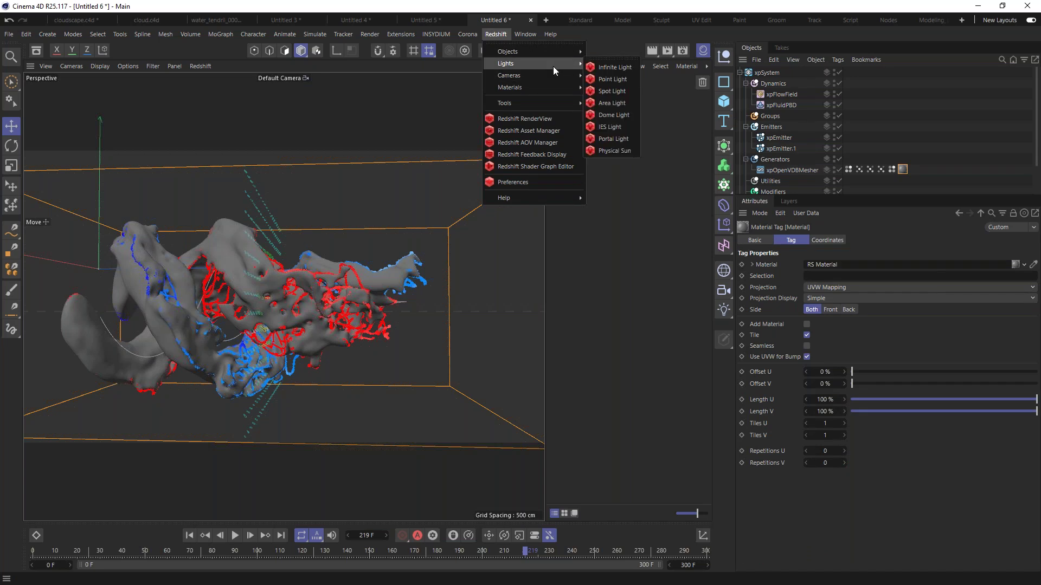
pyautogui.click(621, 116)
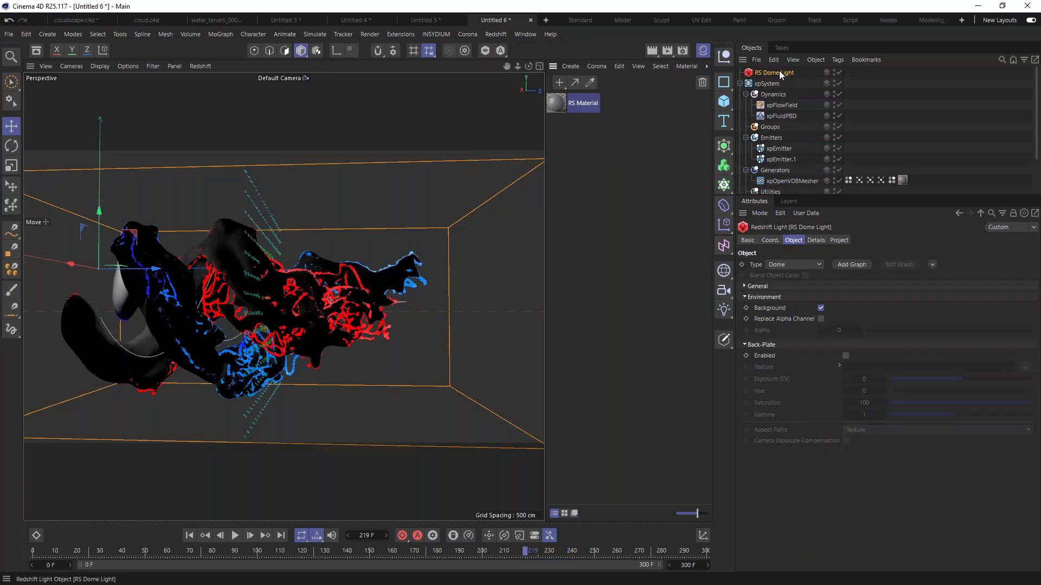
# Load 19.hdr from the asset library's HDR media folder as the dome light's texture
pyautogui.click(36, 52)
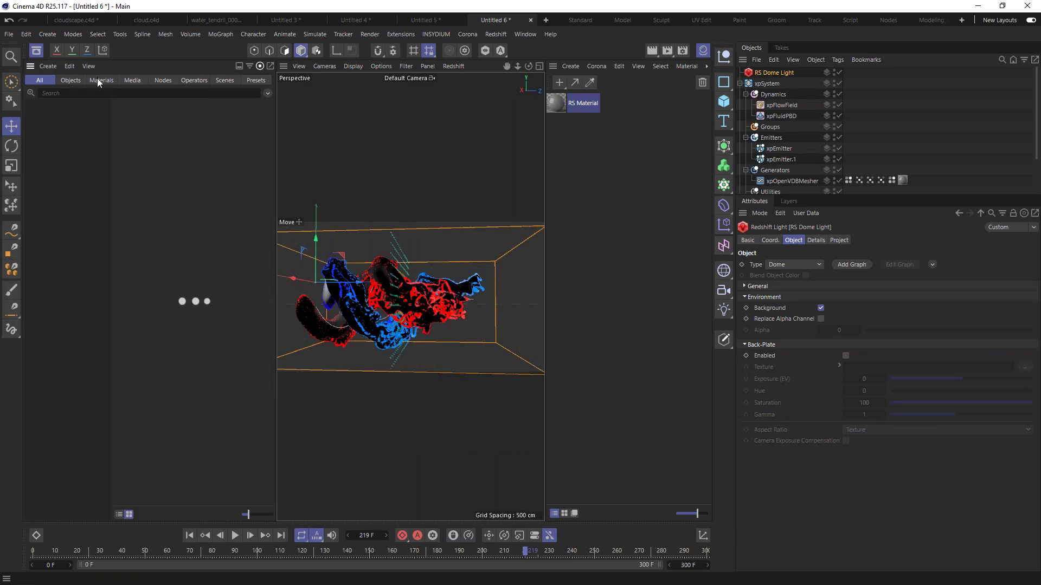
pyautogui.click(137, 79)
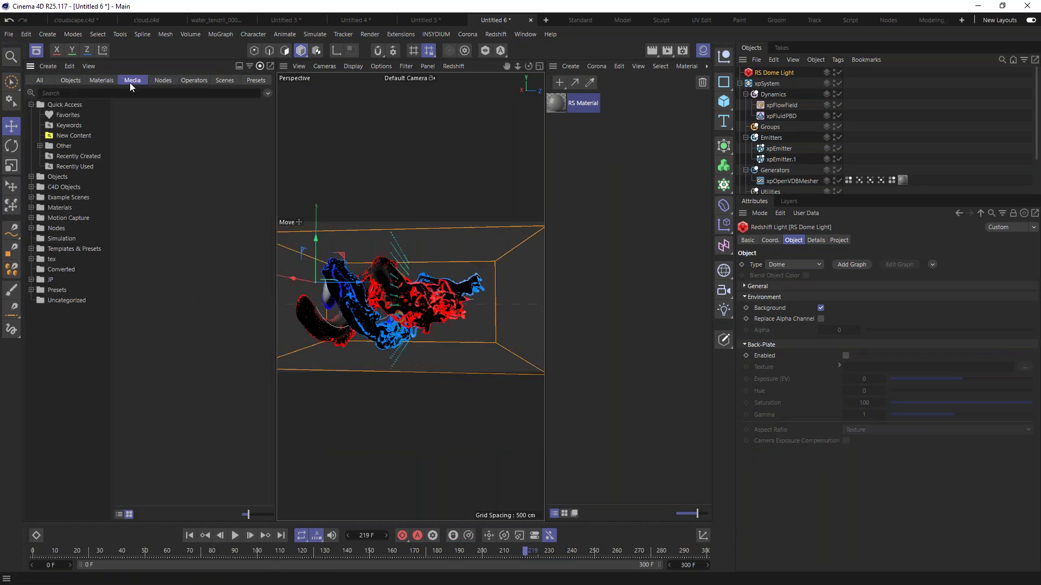
pyautogui.click(31, 217)
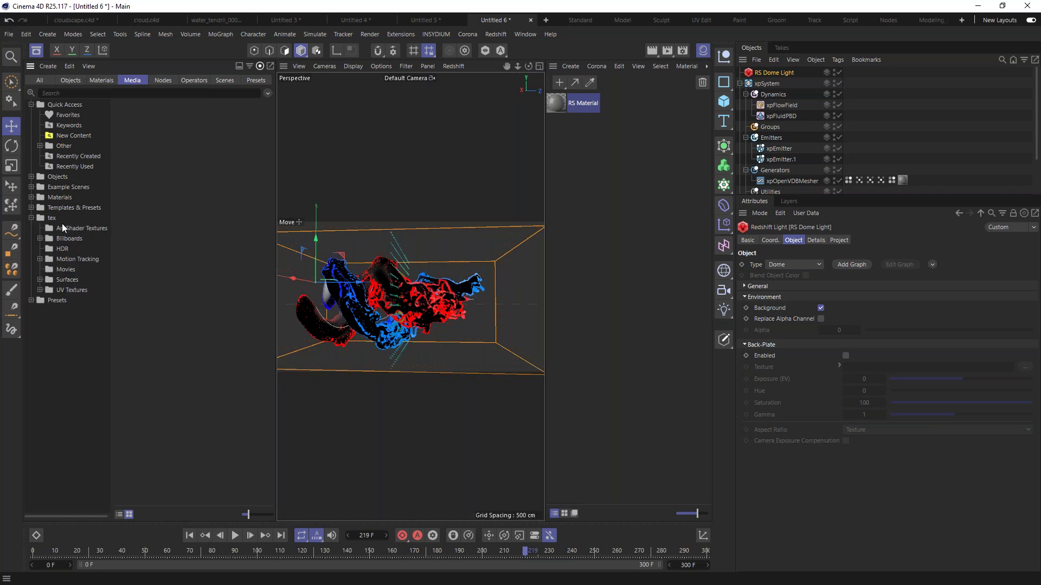
pyautogui.click(63, 250)
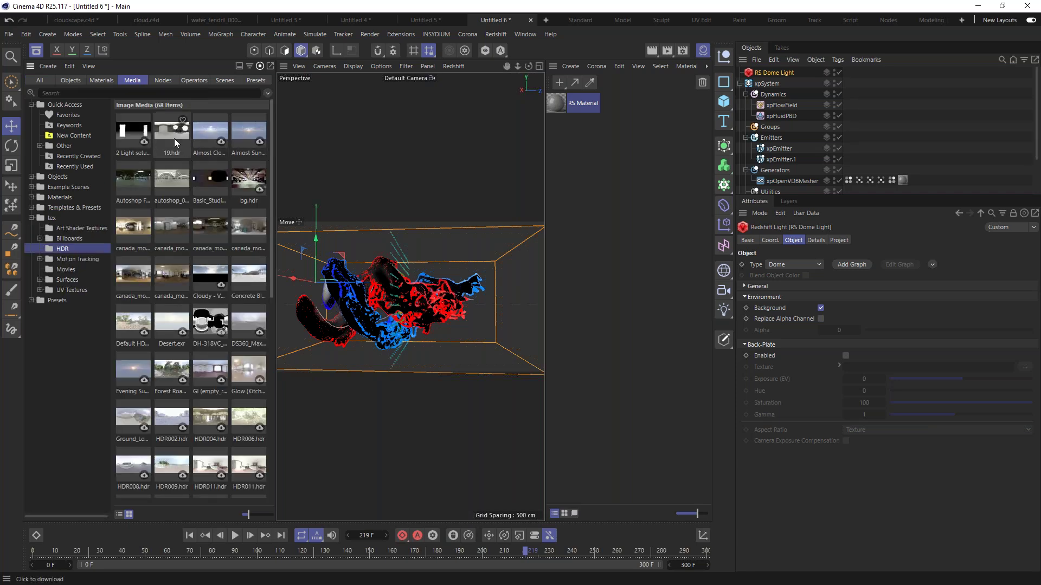
pyautogui.moveTo(255, 514); pyautogui.dragTo(266, 514)
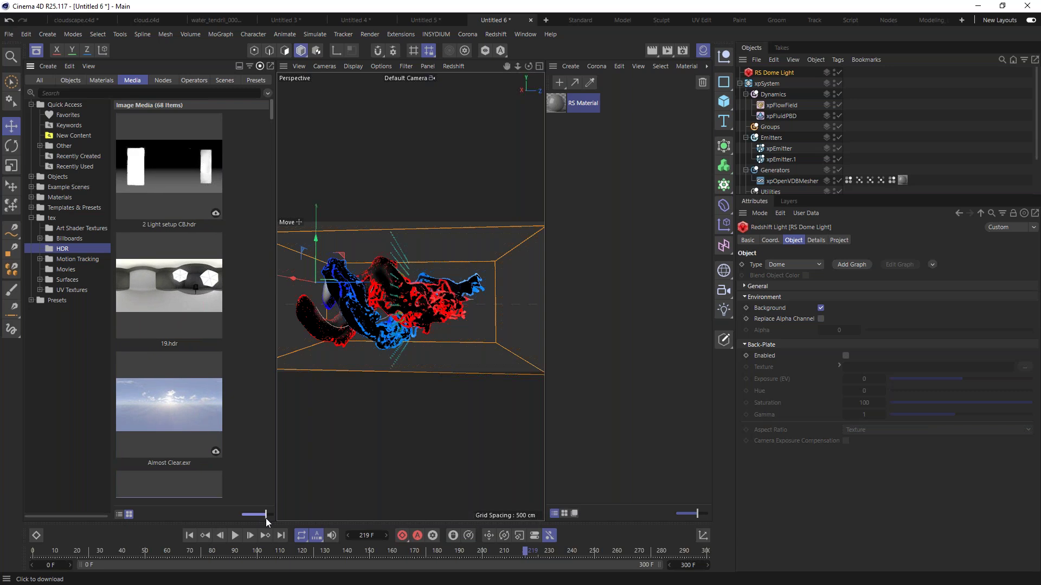
pyautogui.click(192, 288)
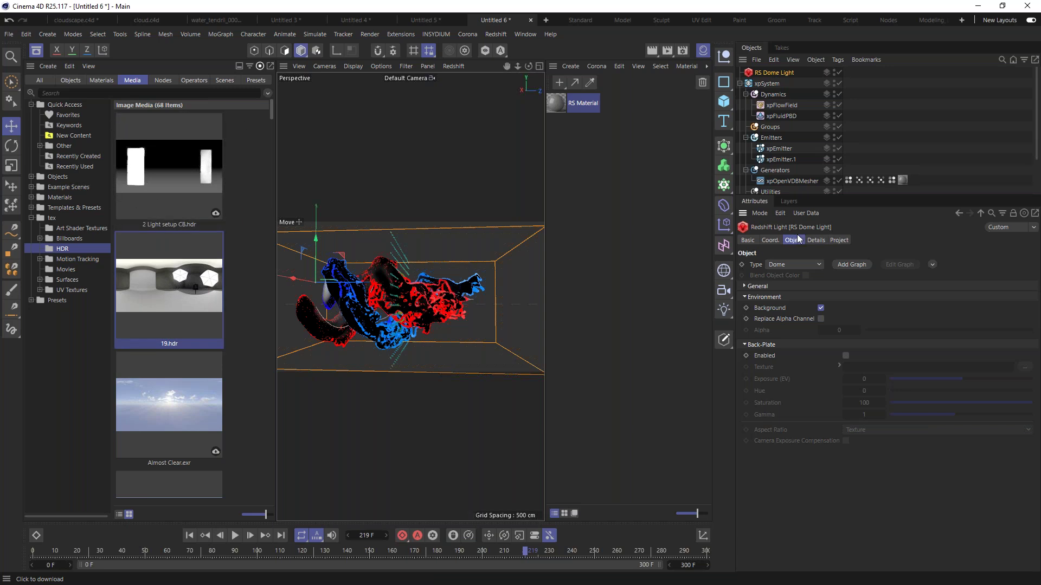
pyautogui.click(758, 286)
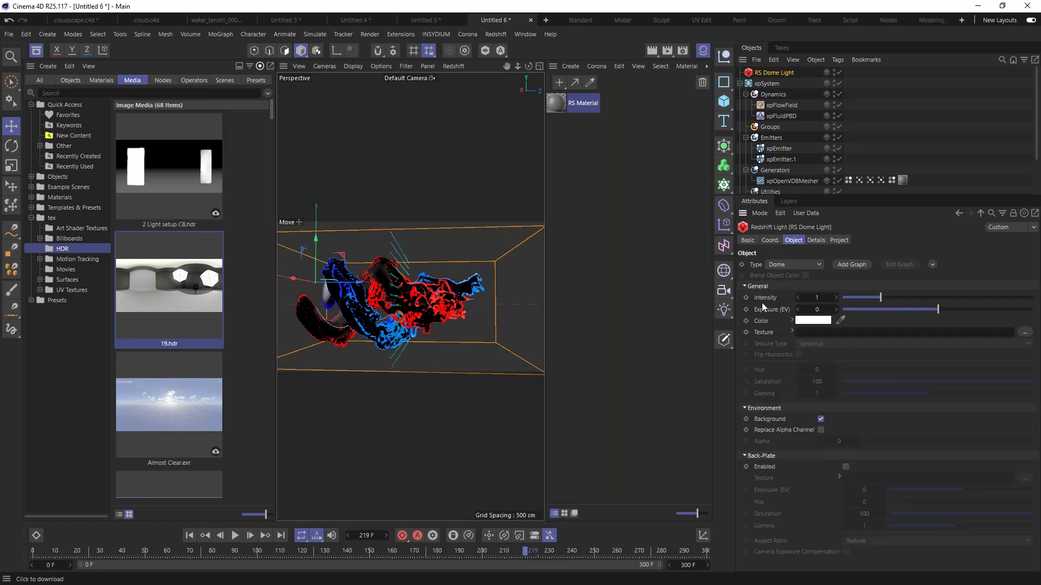
pyautogui.moveTo(165, 284); pyautogui.dragTo(902, 338)
pyautogui.click(37, 52)
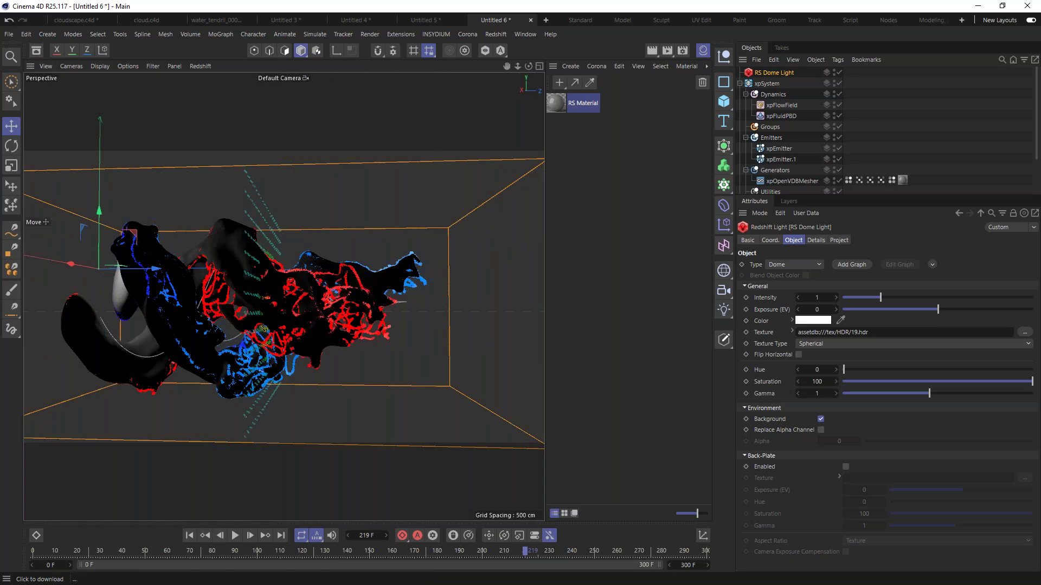
# Start a live Redshift RenderView render, frame the tendril mesh closer and hide the render display settings
pyautogui.click(496, 34)
pyautogui.click(547, 119)
pyautogui.moveTo(542, 109); pyautogui.dragTo(166, 99)
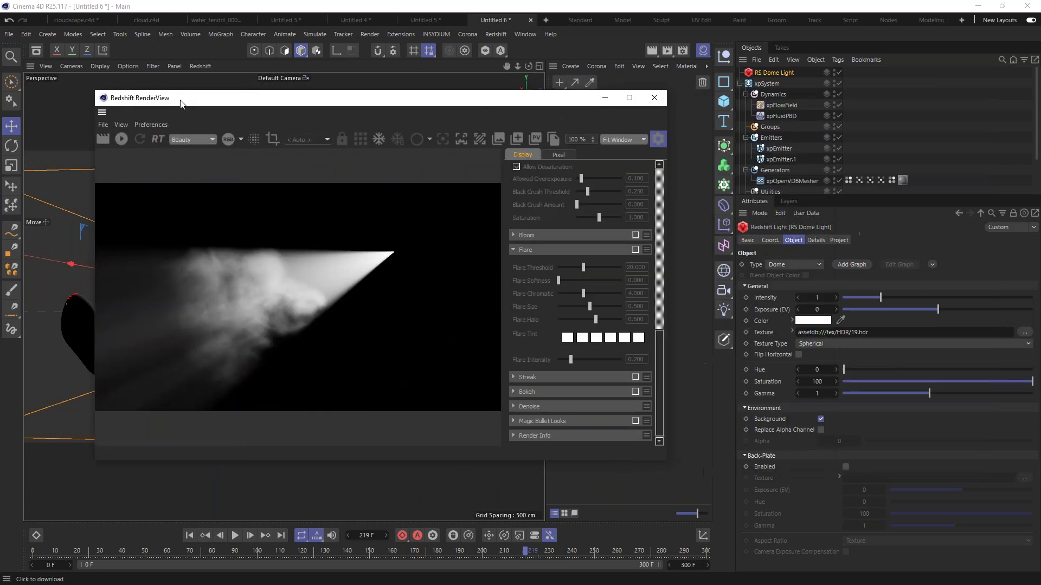
pyautogui.click(119, 141)
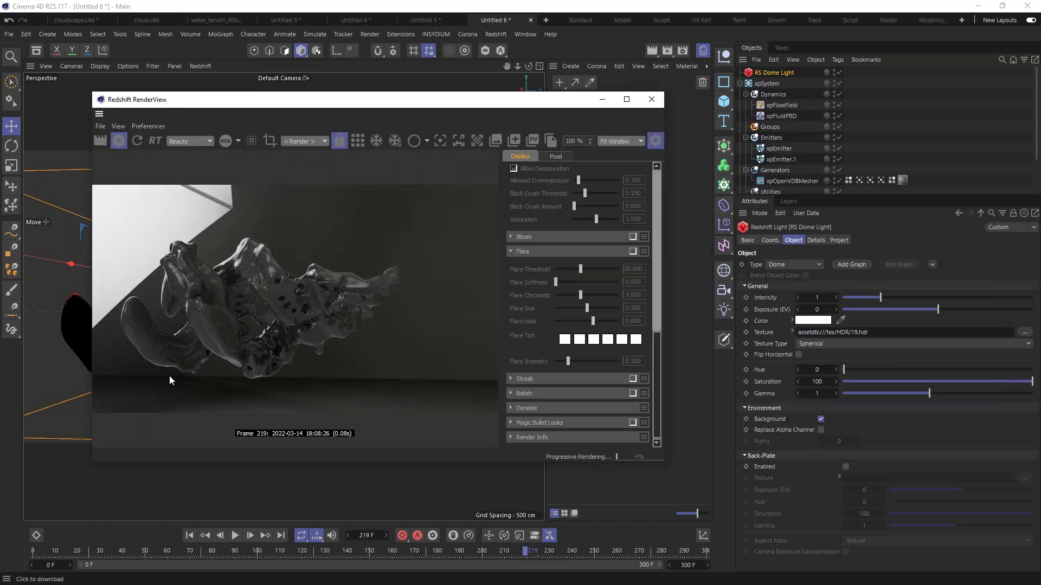
pyautogui.moveTo(466, 100); pyautogui.dragTo(699, 100)
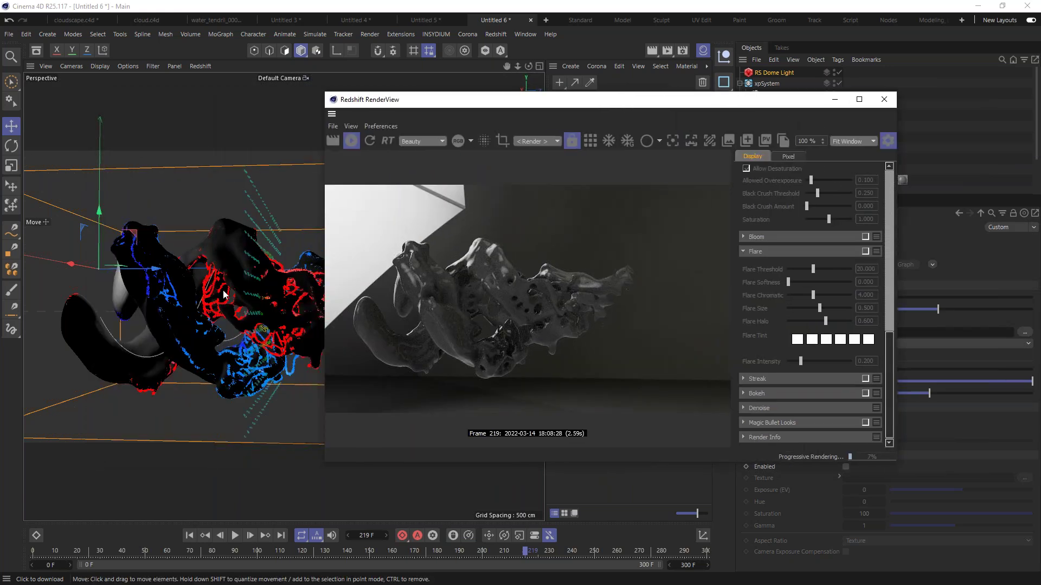
pyautogui.keyDown('alt'); pyautogui.moveTo(276, 285); pyautogui.dragTo(214, 274); pyautogui.keyUp('alt')
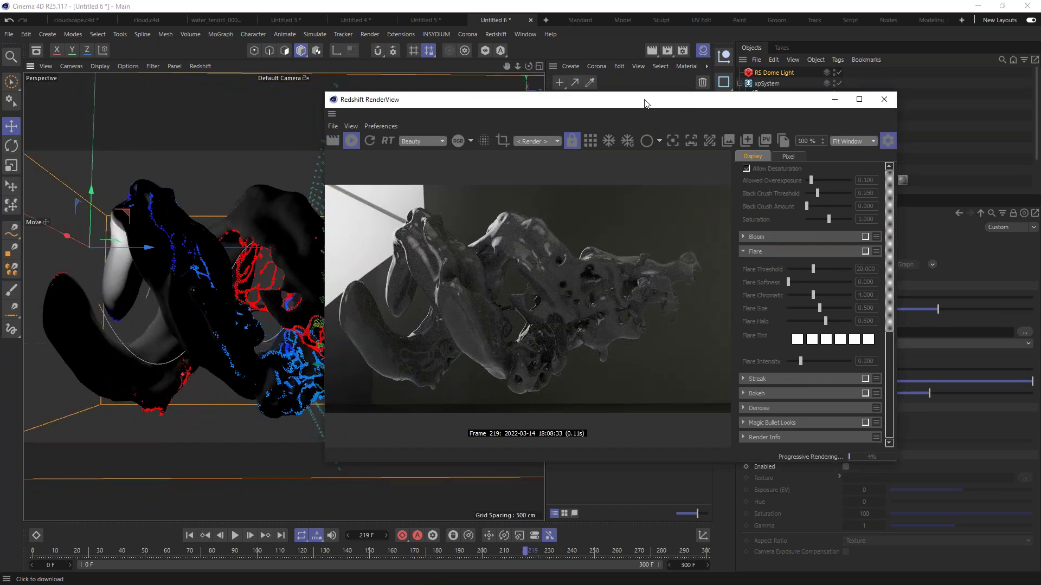
pyautogui.moveTo(687, 105); pyautogui.dragTo(394, 83)
pyautogui.click(595, 118)
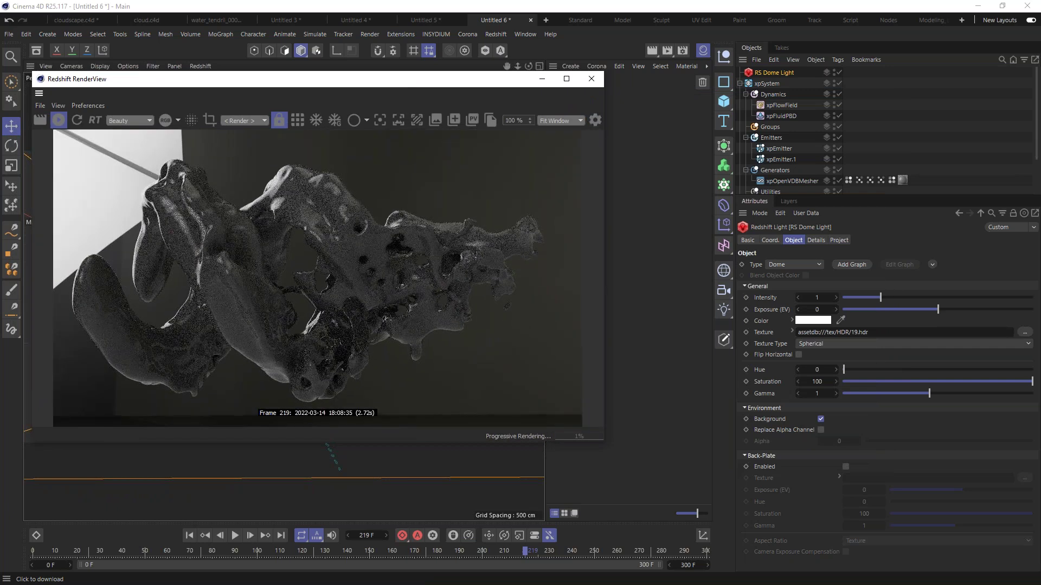
pyautogui.moveTo(483, 85); pyautogui.dragTo(508, 132)
# Open the RS Material's shader graph and add a Vertex Attribute node above the material node
pyautogui.doubleClick(556, 108)
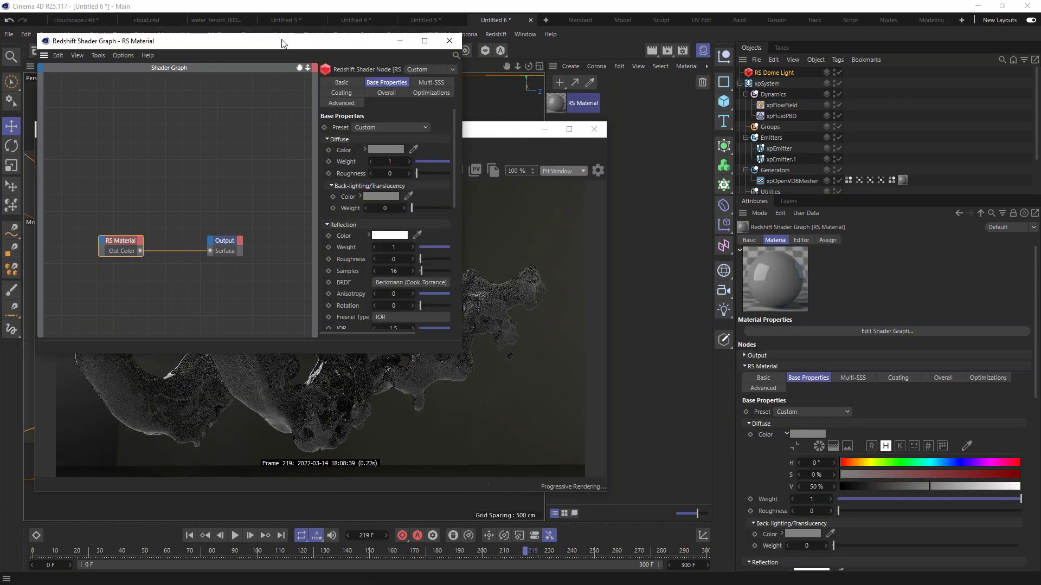
pyautogui.moveTo(283, 41); pyautogui.dragTo(612, 45)
pyautogui.moveTo(760, 63)
pyautogui.mouseDown()
pyautogui.moveTo(800, 62)
pyautogui.moveTo(760, 61)
pyautogui.mouseUp()
pyautogui.click(650, 167)
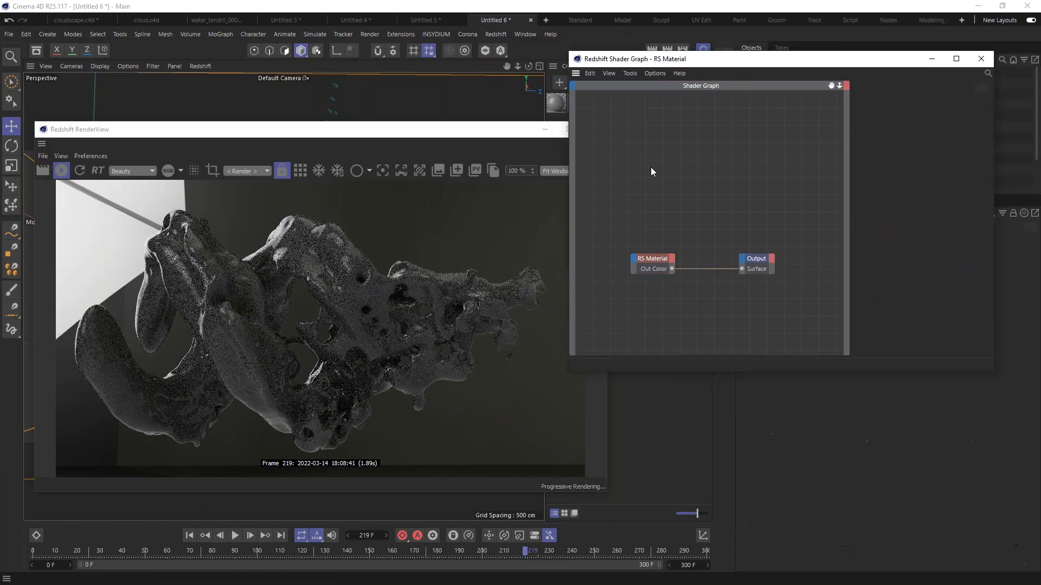
pyautogui.press('Tab')
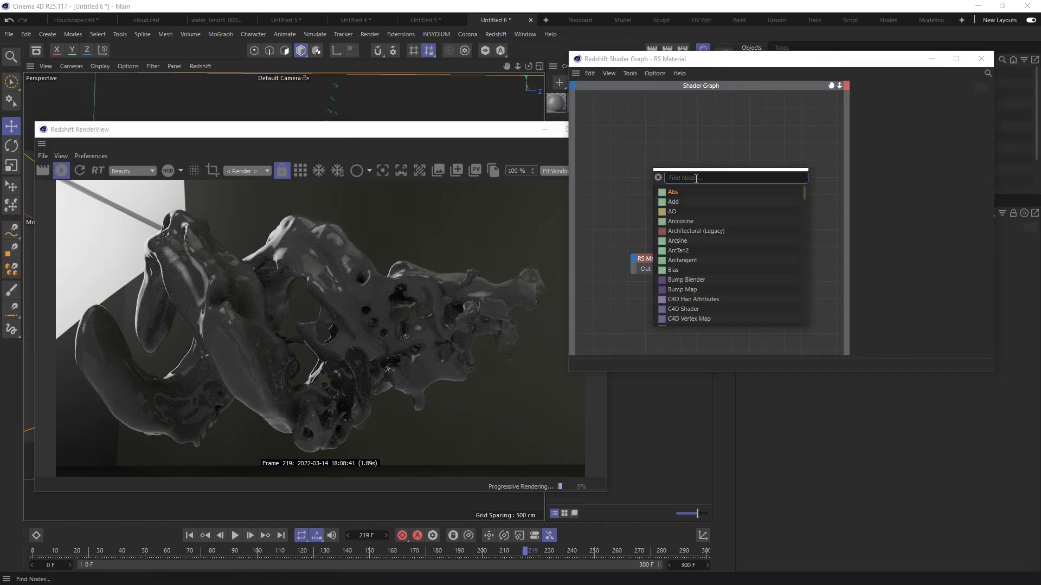
pyautogui.write('verte')
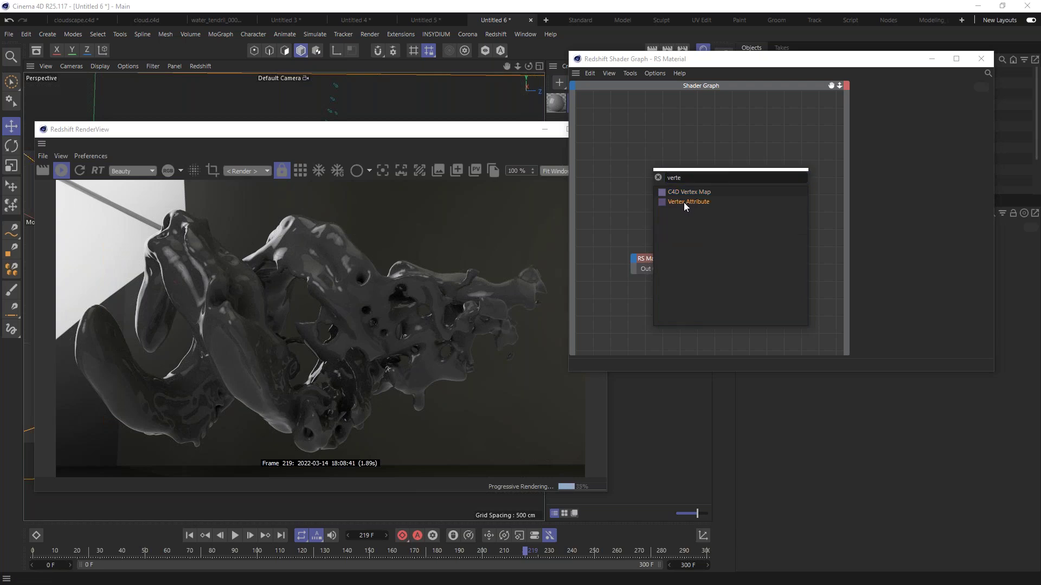
pyautogui.moveTo(678, 203); pyautogui.dragTo(624, 169)
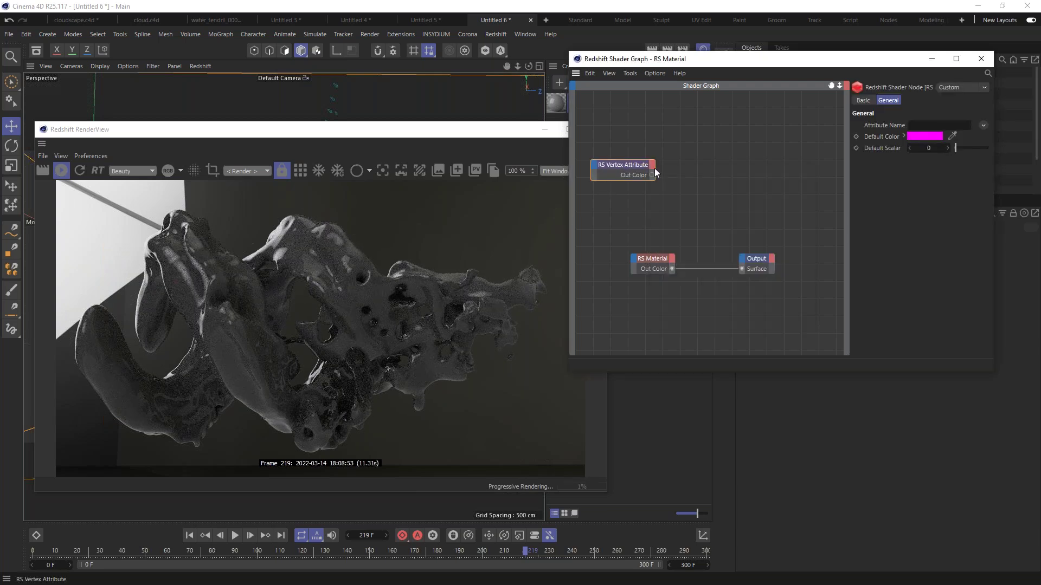
# Assign the mesher's PointColor vertex color tag as the node's Attribute Name and connect its Out Color to the RS Material's Diffuse Color
pyautogui.moveTo(890, 64); pyautogui.dragTo(559, 53)
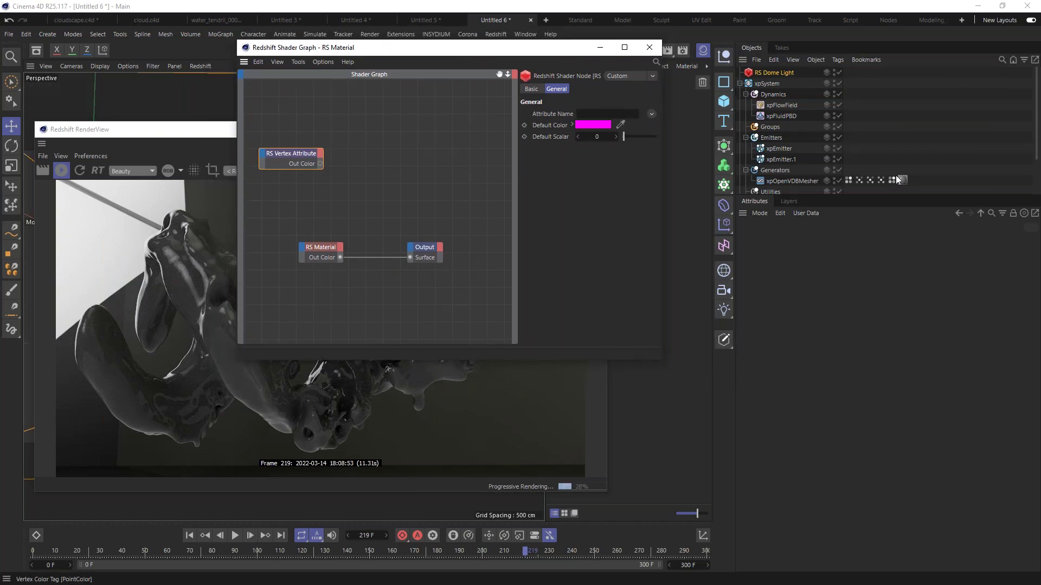
pyautogui.moveTo(892, 179); pyautogui.dragTo(603, 115)
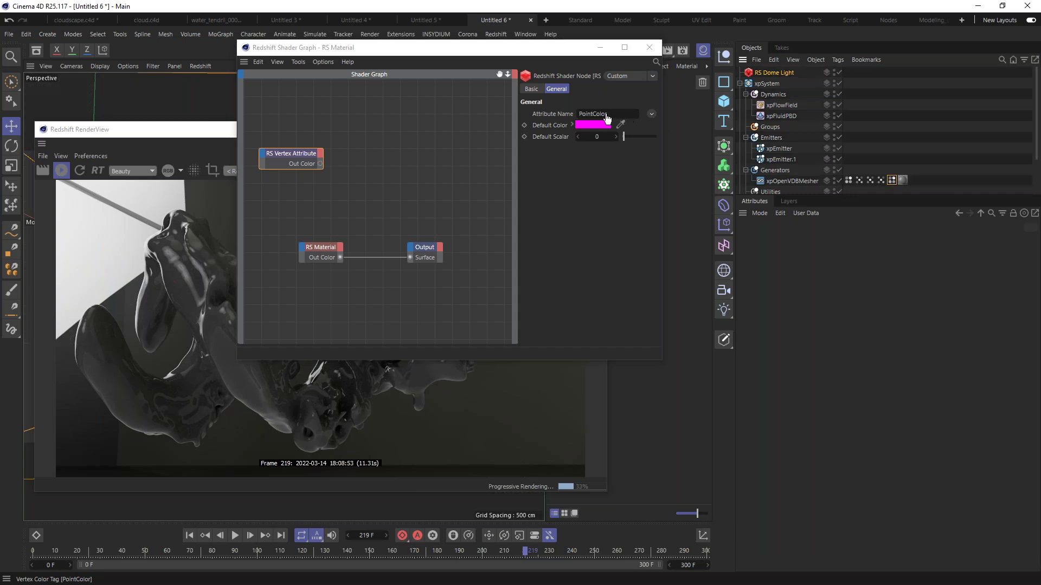
pyautogui.moveTo(300, 150); pyautogui.dragTo(301, 248)
pyautogui.moveTo(351, 269)
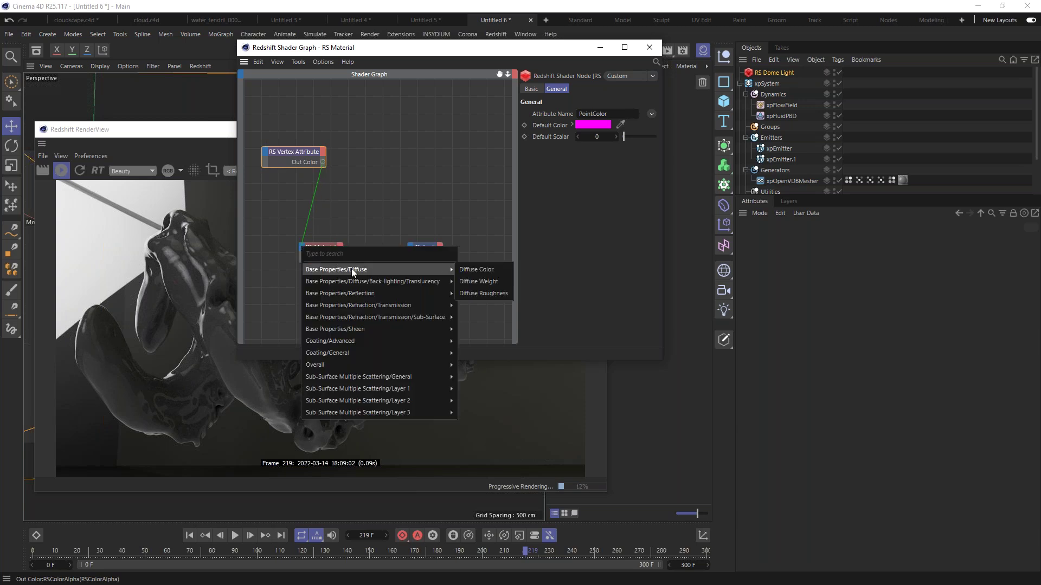
pyautogui.click(481, 269)
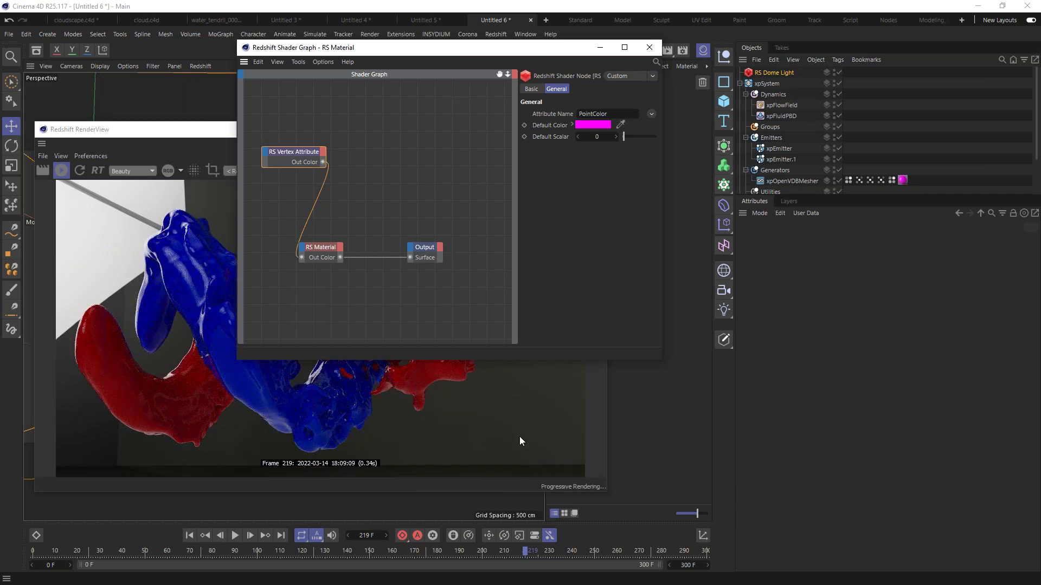
# Examine the vertex-colored tendril in the live render from several angles and distances
pyautogui.moveTo(494, 50); pyautogui.dragTo(868, 52)
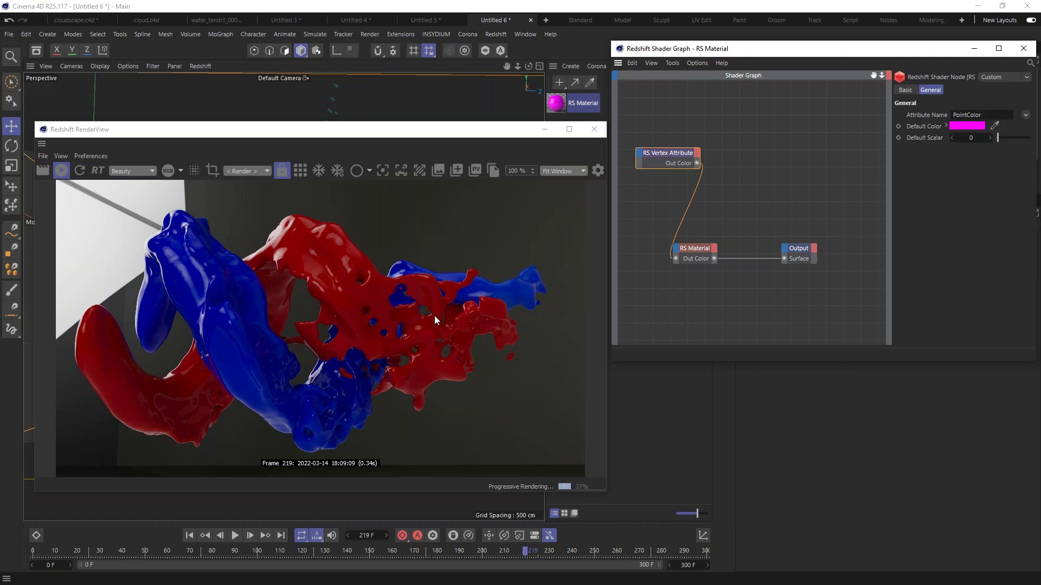
pyautogui.moveTo(838, 49)
pyautogui.mouseDown()
pyautogui.moveTo(444, 92)
pyautogui.moveTo(629, 46)
pyautogui.moveTo(838, 49)
pyautogui.mouseUp()
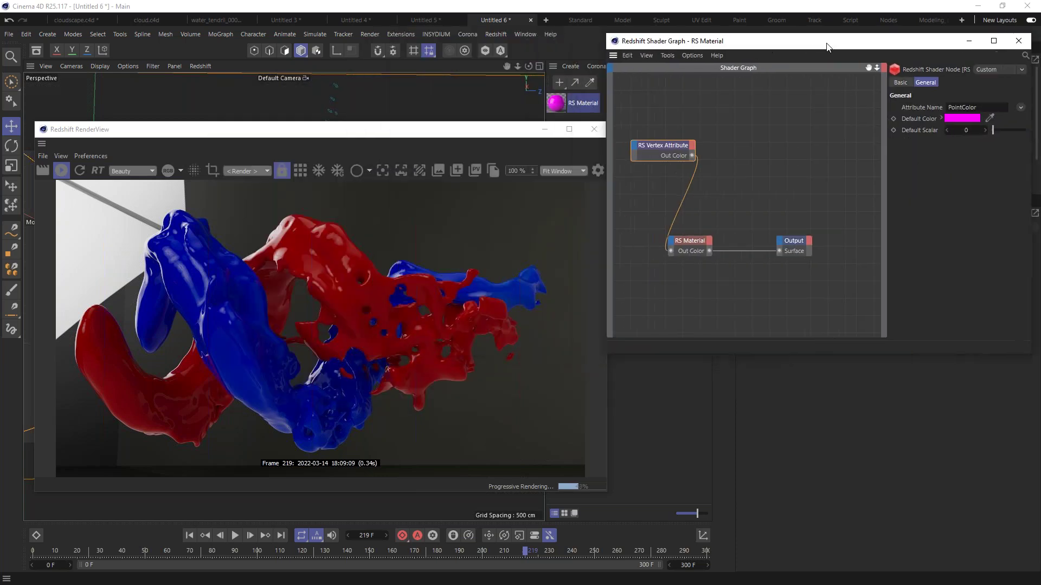
pyautogui.moveTo(426, 133); pyautogui.dragTo(704, 96)
pyautogui.keyDown('alt'); pyautogui.moveTo(284, 297); pyautogui.dragTo(198, 279); pyautogui.keyUp('alt')
pyautogui.scroll(5, 209, 270)
pyautogui.keyDown('alt'); pyautogui.moveTo(284, 297); pyautogui.dragTo(180, 319); pyautogui.keyUp('alt')
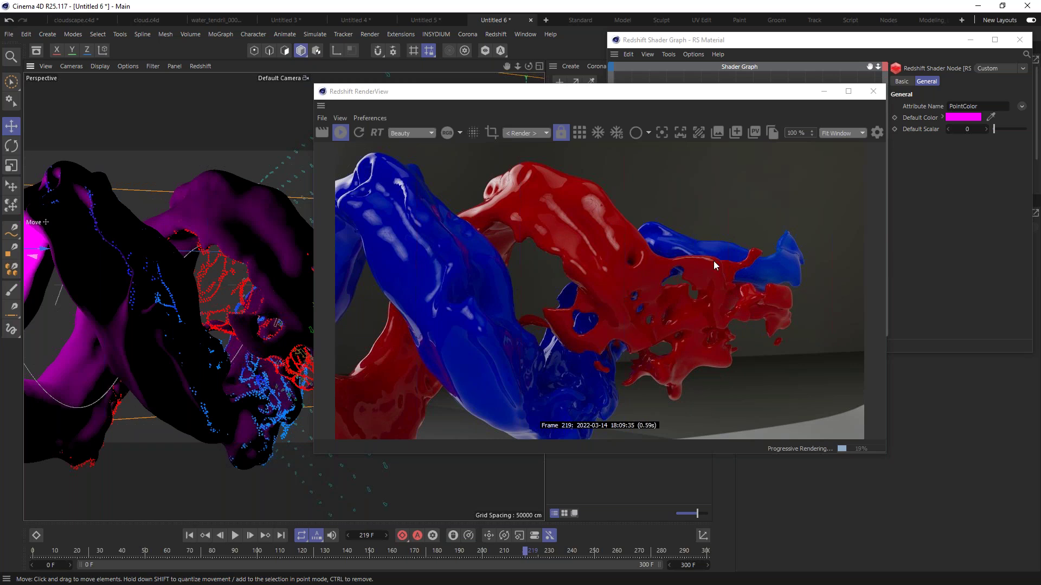
pyautogui.keyDown('alt'); pyautogui.moveTo(247, 269); pyautogui.dragTo(336, 247); pyautogui.keyUp('alt')
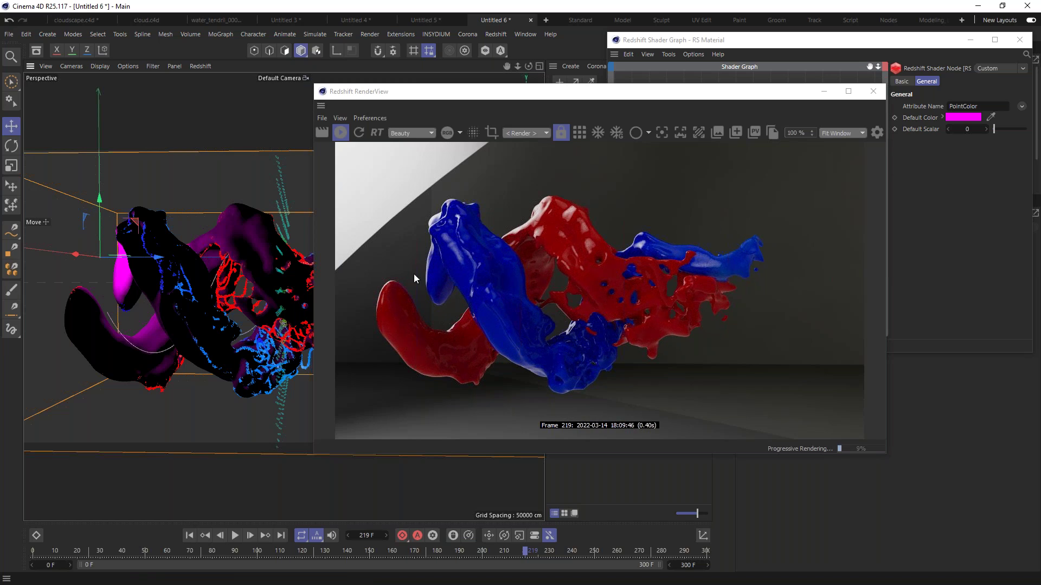
# Examine the red and blue tendril render end-on, up close inside the spiral and again from the side
pyautogui.moveTo(412, 91); pyautogui.dragTo(643, 86)
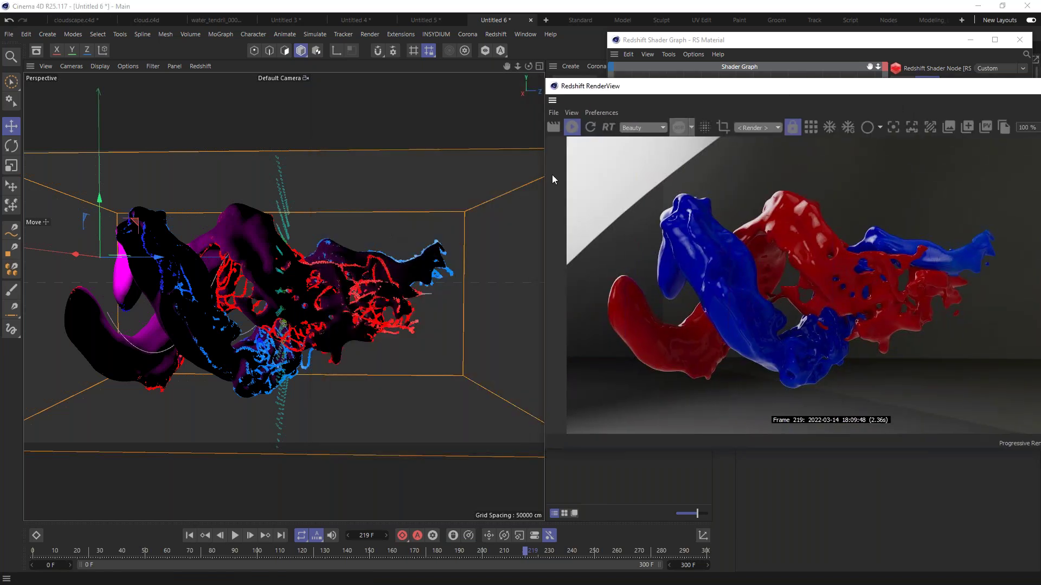
pyautogui.scroll(5, 430, 255)
pyautogui.keyDown('alt'); pyautogui.moveTo(432, 260); pyautogui.dragTo(231, 289); pyautogui.keyUp('alt')
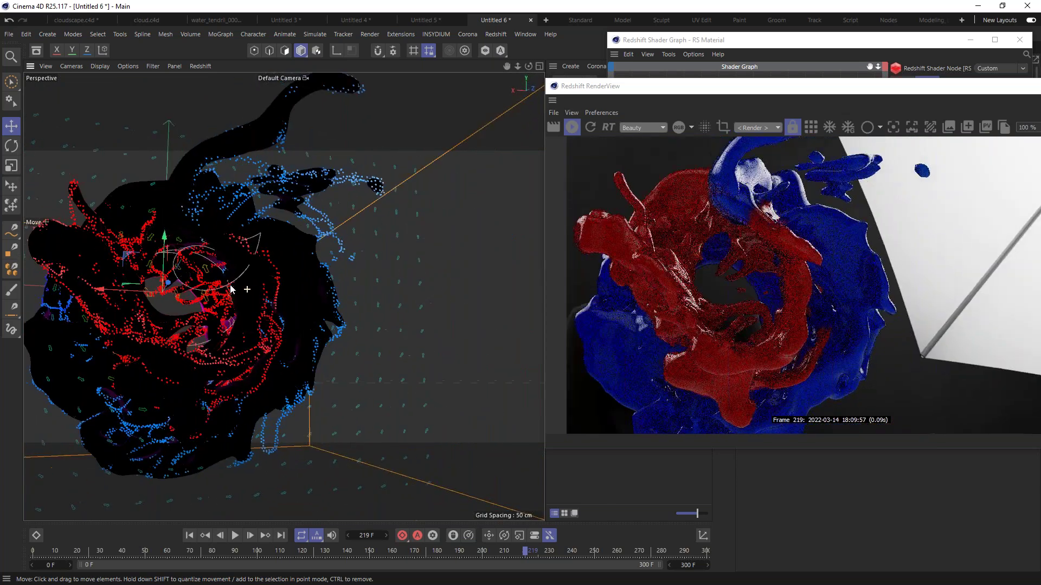
pyautogui.keyDown('alt'); pyautogui.moveTo(216, 244); pyautogui.dragTo(232, 232); pyautogui.keyUp('alt')
pyautogui.keyDown('alt'); pyautogui.moveTo(232, 231); pyautogui.dragTo(253, 221, button='right'); pyautogui.keyUp('alt')
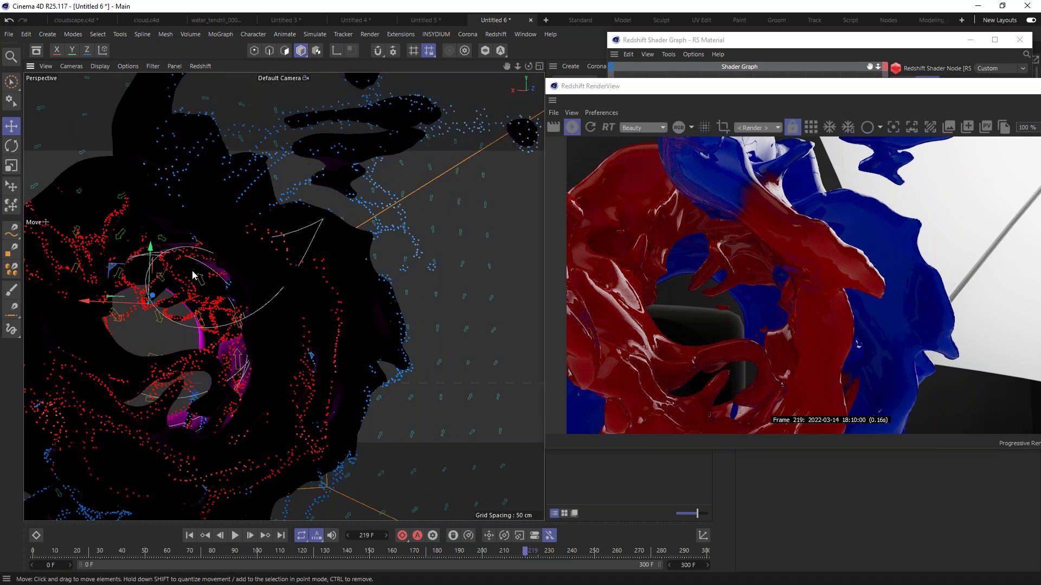
pyautogui.scroll(-5, 206, 288)
pyautogui.keyDown('alt'); pyautogui.moveTo(215, 300); pyautogui.dragTo(314, 294); pyautogui.keyUp('alt')
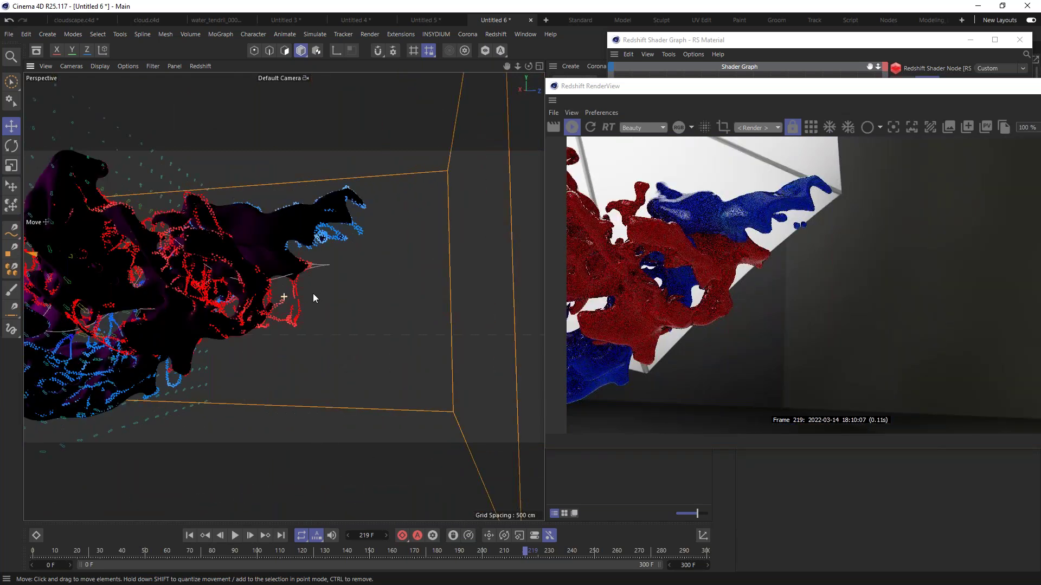
pyautogui.keyDown('alt'); pyautogui.moveTo(313, 294); pyautogui.dragTo(477, 290, button='middle'); pyautogui.keyUp('alt')
pyautogui.moveTo(320, 282)
pyautogui.keyDown('alt'); pyautogui.mouseDown()
pyautogui.moveTo(351, 286)
pyautogui.moveTo(325, 282)
pyautogui.mouseUp(); pyautogui.keyUp('alt')
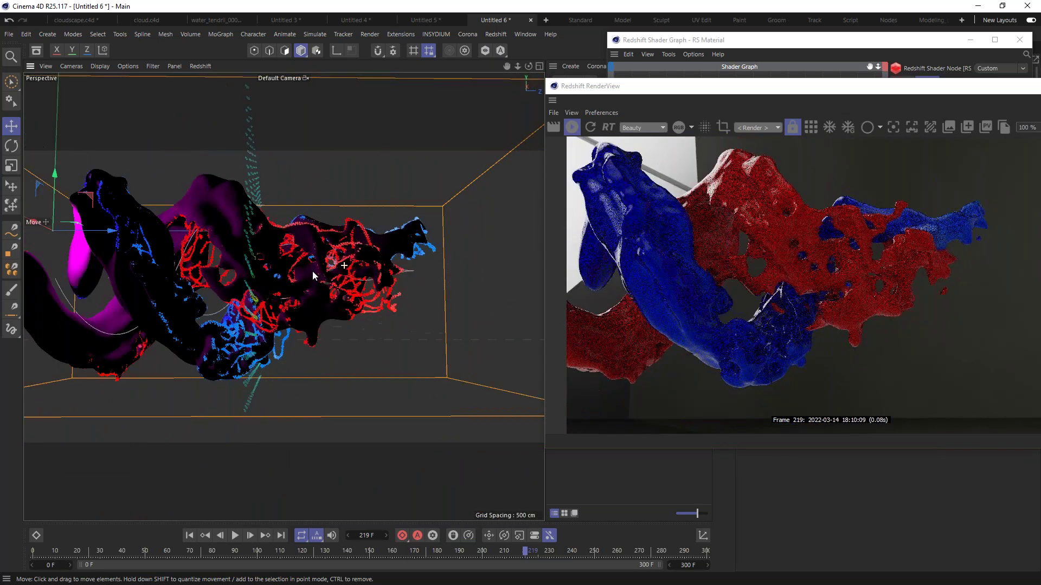
# Stop the live Redshift render and move the RenderView and shader graph windows clear of the render settings control
pyautogui.moveTo(846, 92); pyautogui.dragTo(444, 97)
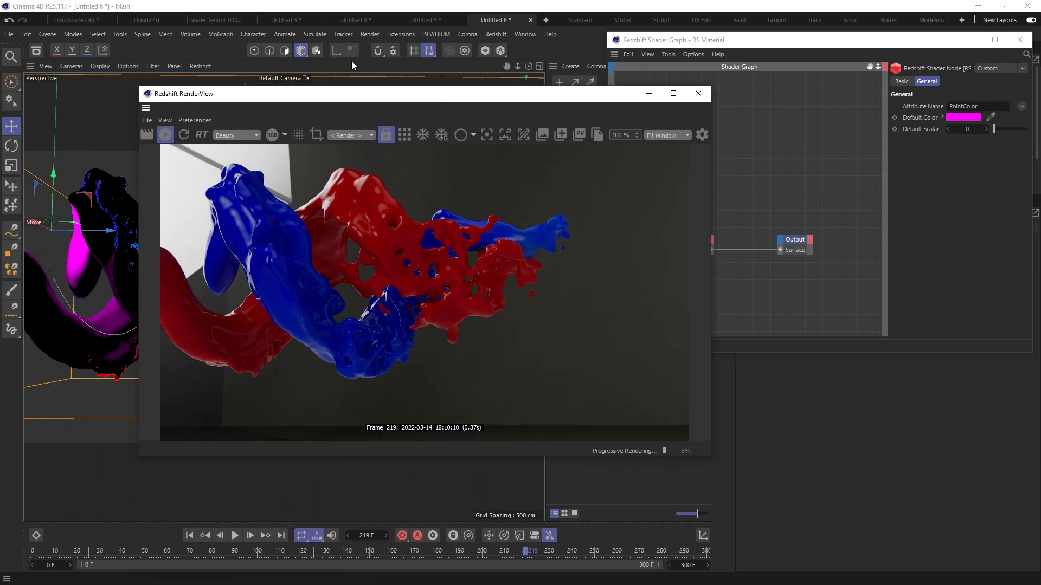
pyautogui.moveTo(542, 95); pyautogui.dragTo(471, 70)
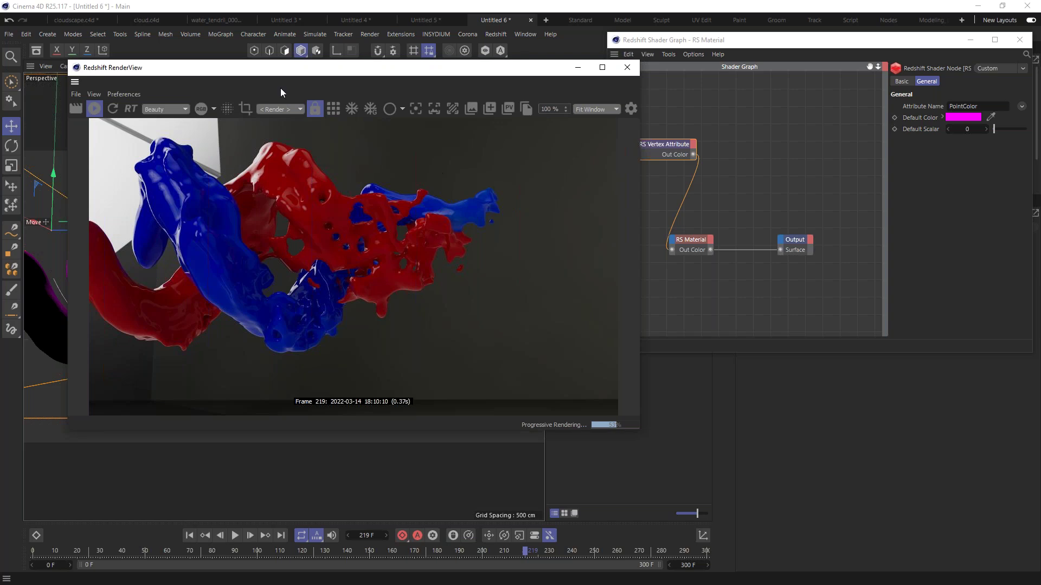
pyautogui.moveTo(241, 70); pyautogui.dragTo(330, 66)
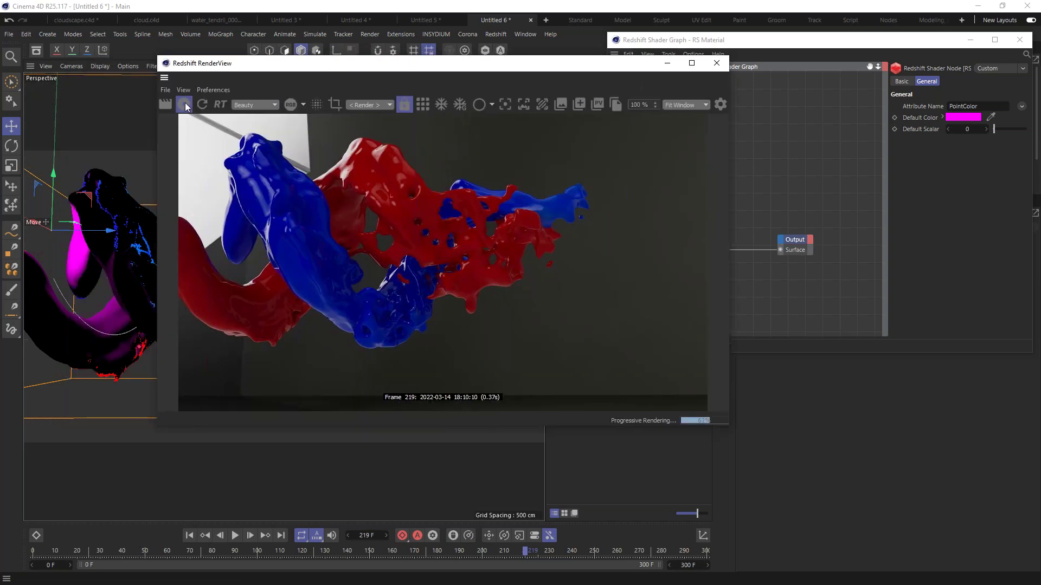
pyautogui.click(184, 104)
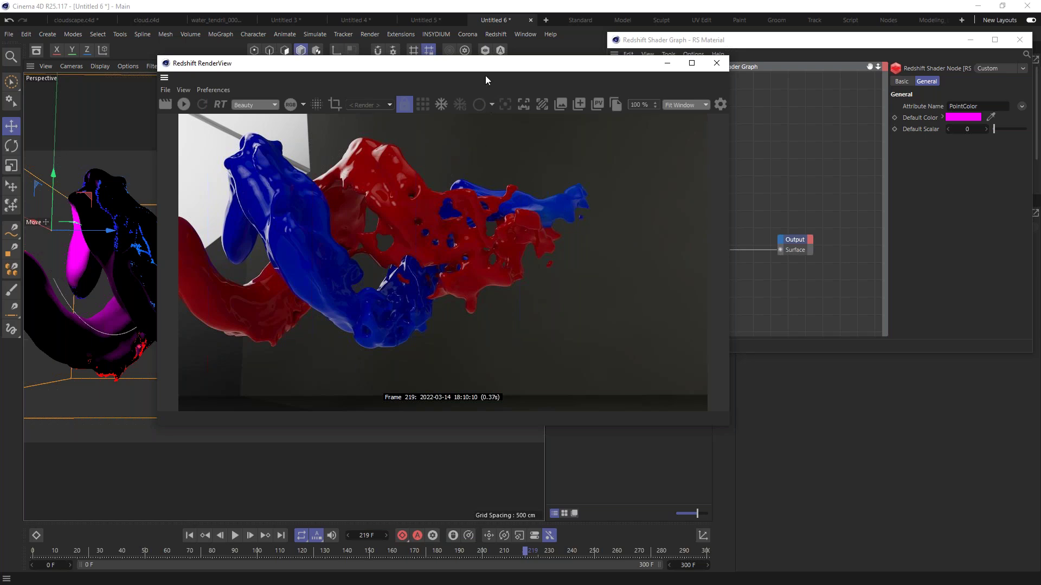
pyautogui.moveTo(477, 69); pyautogui.dragTo(802, 171)
pyautogui.moveTo(742, 43); pyautogui.dragTo(894, 116)
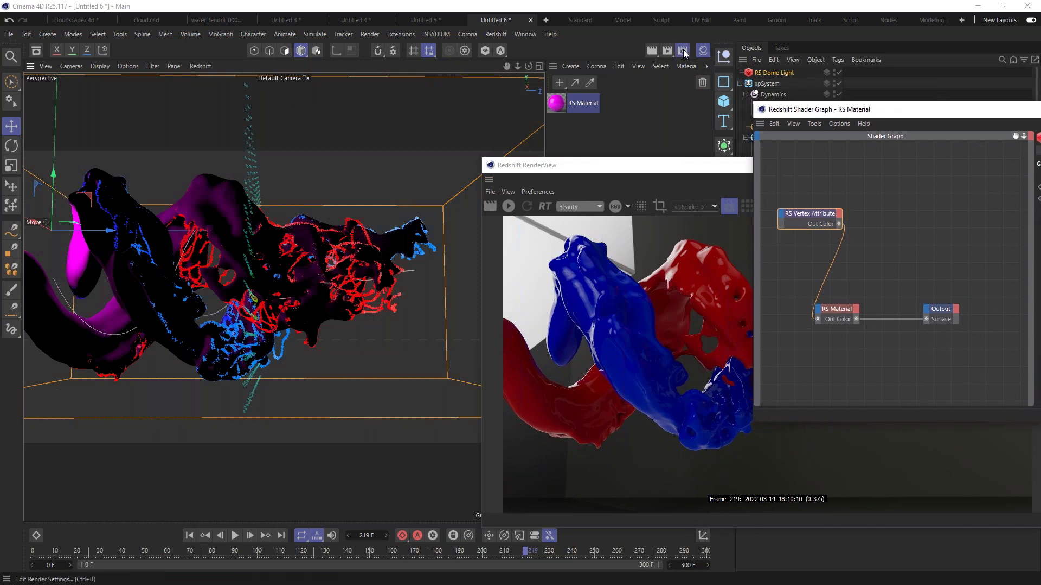
# Enable Motion Blur and Deformation Blur in the Redshift render settings
pyautogui.click(682, 49)
pyautogui.moveTo(774, 45); pyautogui.dragTo(306, 60)
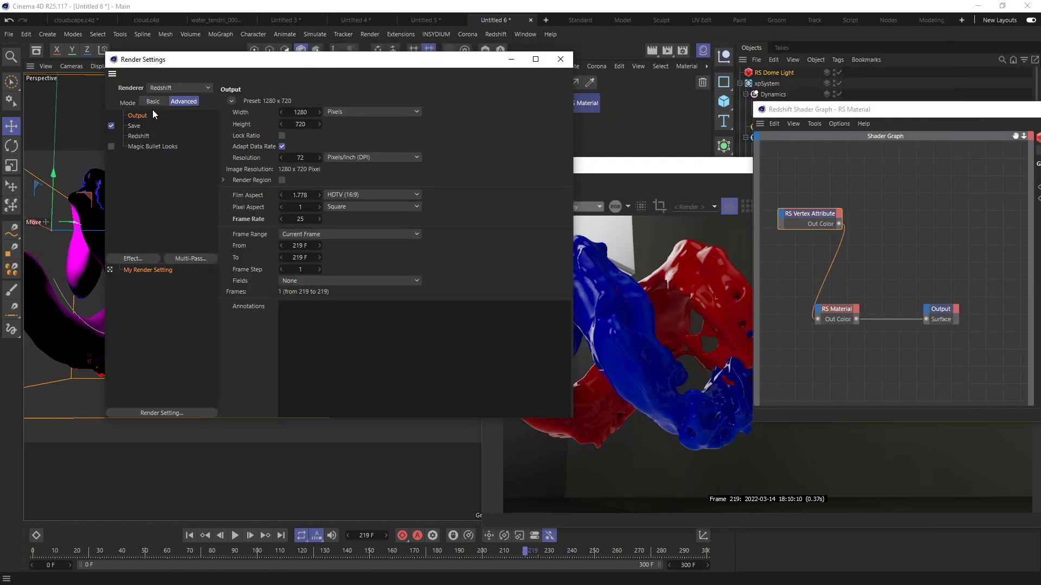
pyautogui.click(138, 136)
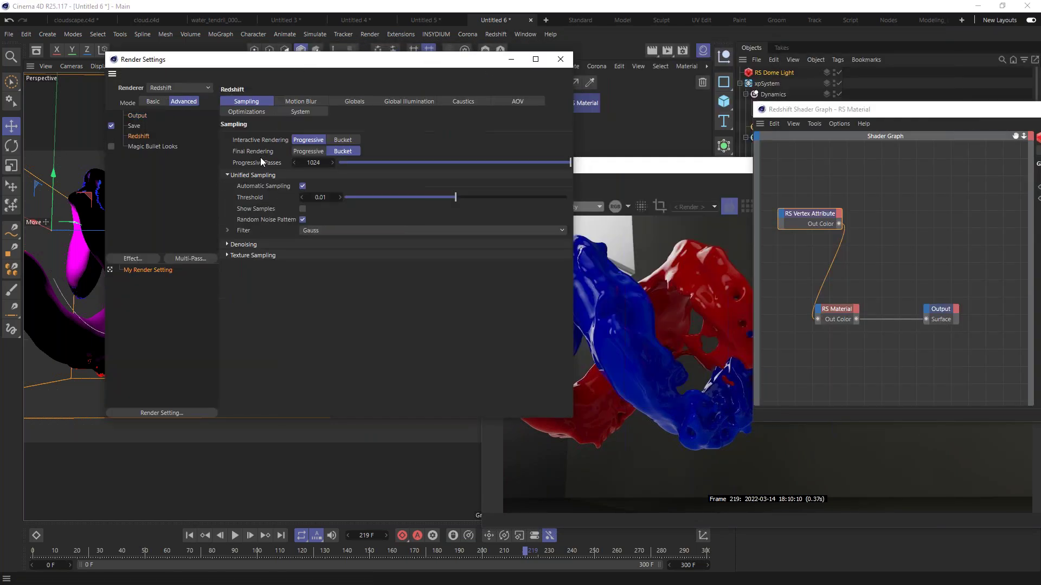
pyautogui.click(306, 104)
pyautogui.click(294, 139)
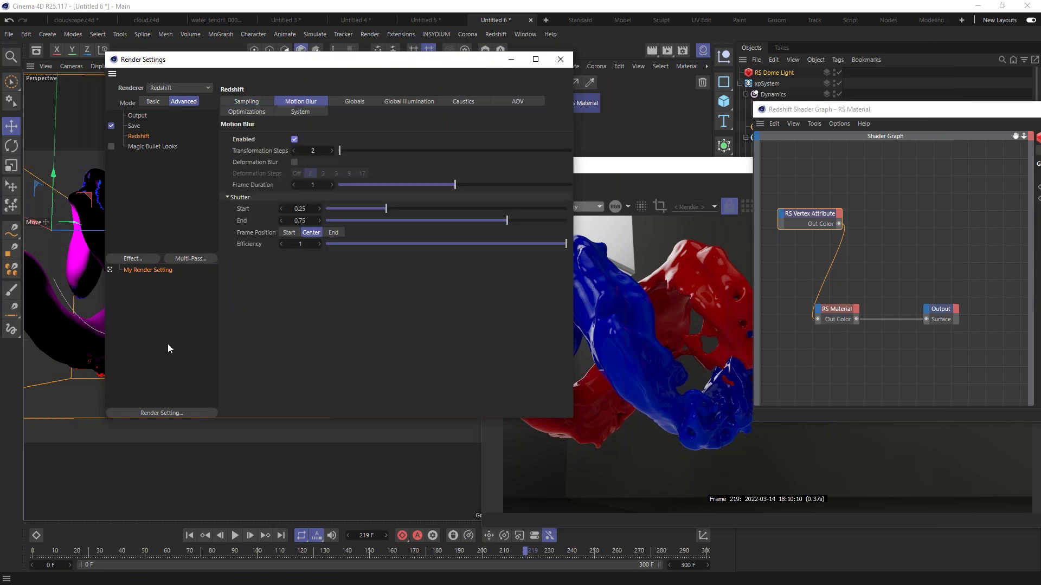
pyautogui.moveTo(630, 165); pyautogui.dragTo(519, 124)
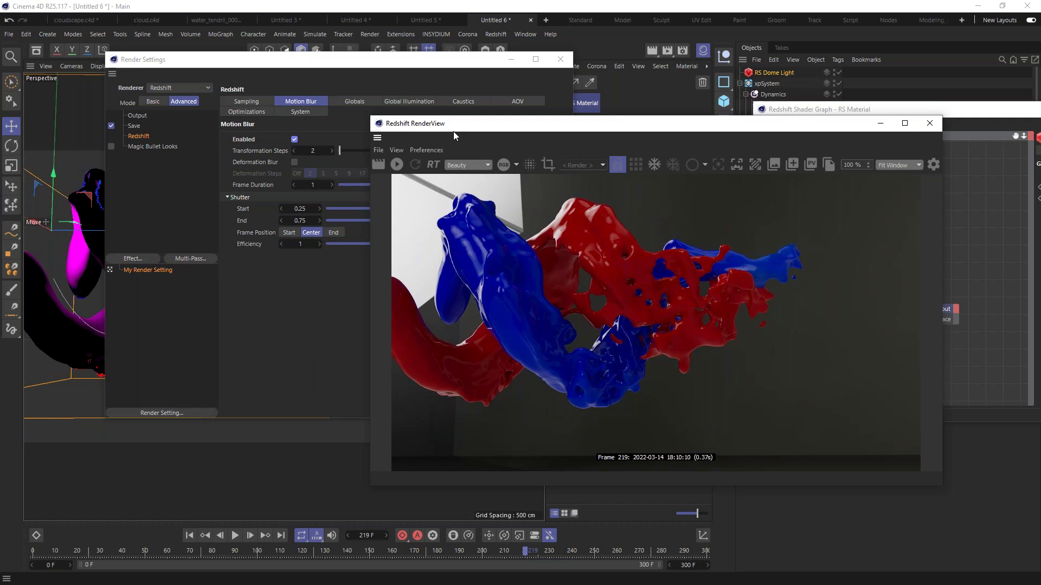
pyautogui.moveTo(505, 128); pyautogui.dragTo(659, 176)
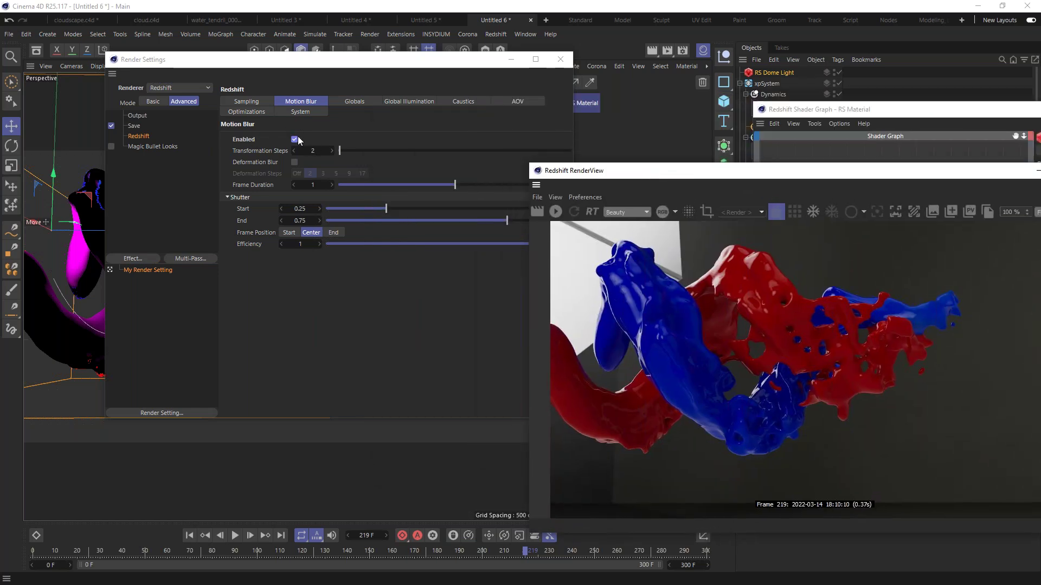
pyautogui.click(294, 163)
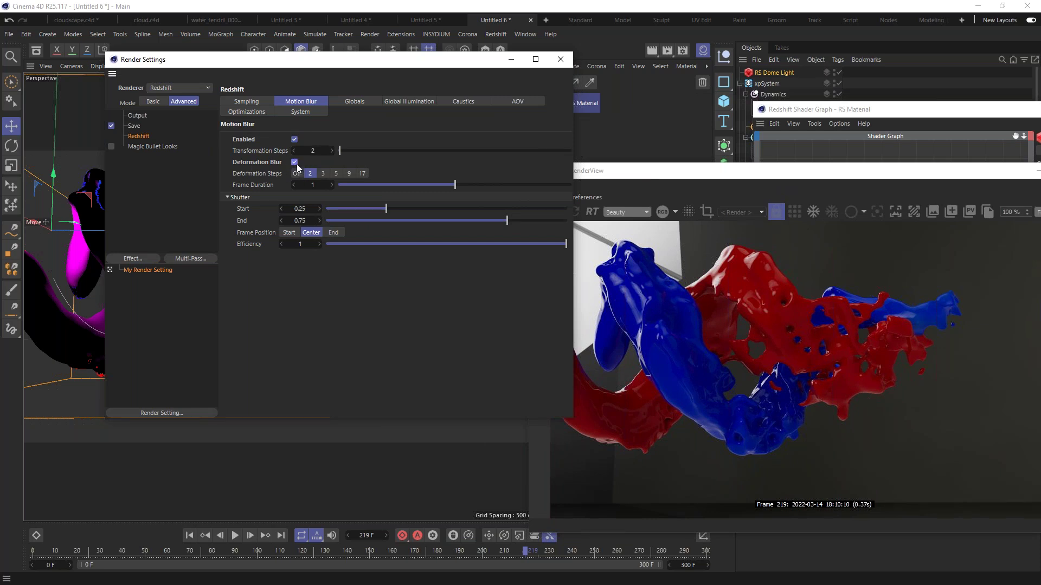
pyautogui.moveTo(838, 172); pyautogui.dragTo(388, 119)
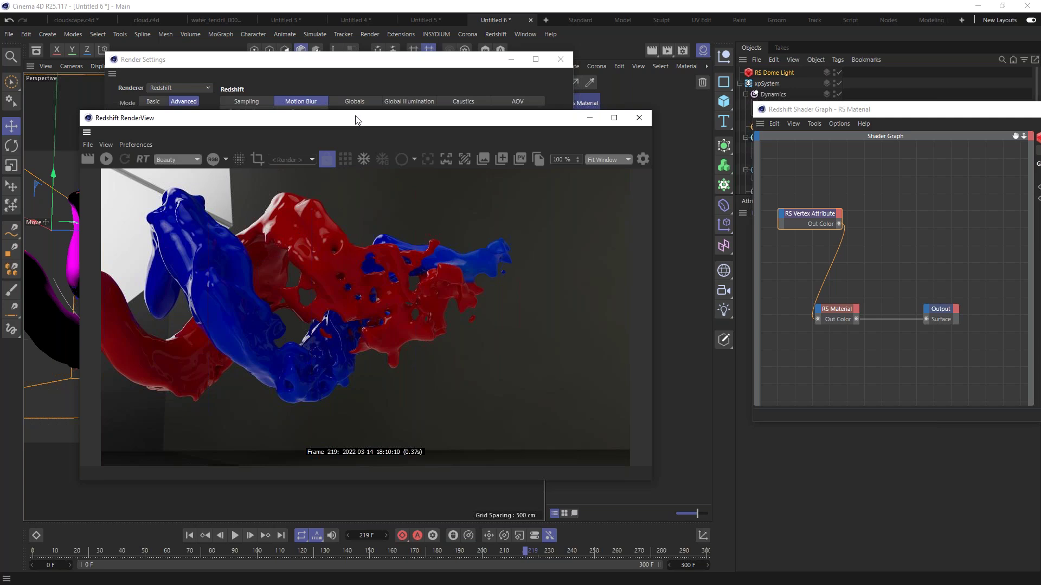
pyautogui.moveTo(350, 121); pyautogui.dragTo(628, 128)
pyautogui.moveTo(525, 131); pyautogui.dragTo(264, 161)
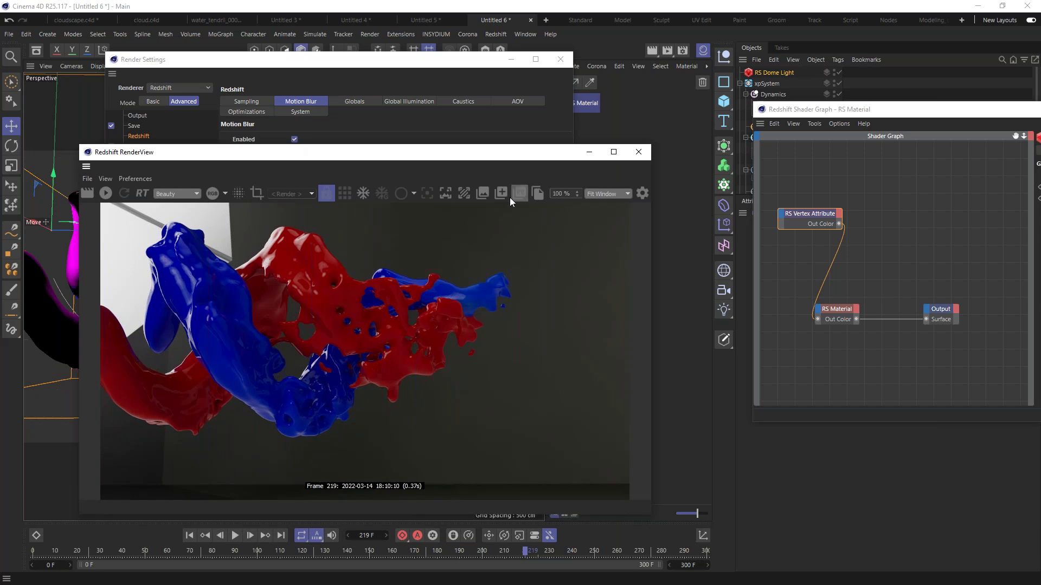
pyautogui.moveTo(460, 160); pyautogui.dragTo(532, 164)
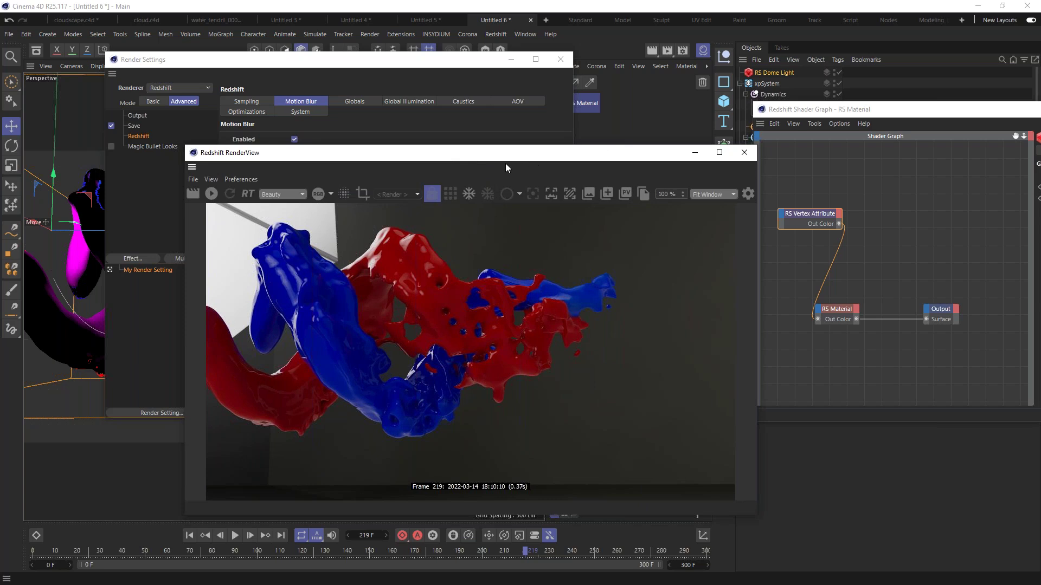
pyautogui.moveTo(308, 157); pyautogui.dragTo(261, 172)
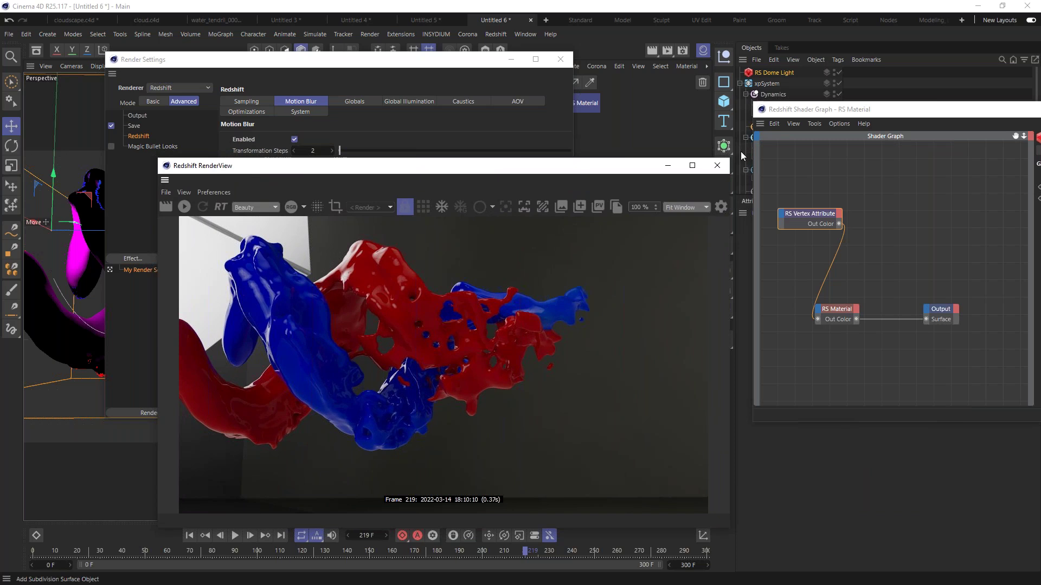
# Close the RenderView, render settings and shader graph windows
pyautogui.click(718, 169)
pyautogui.moveTo(919, 114); pyautogui.dragTo(302, 224)
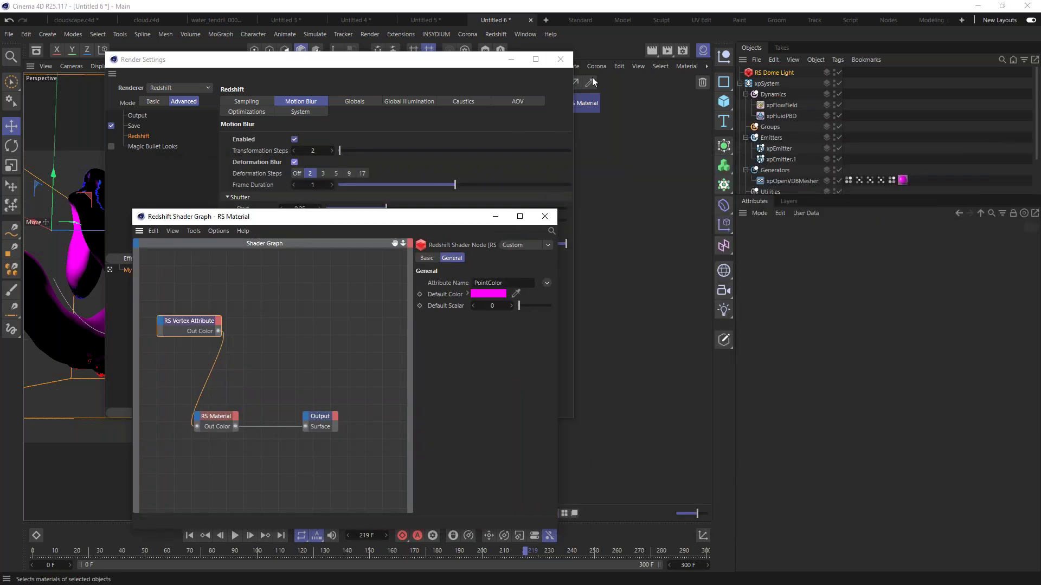
pyautogui.click(560, 59)
pyautogui.click(543, 217)
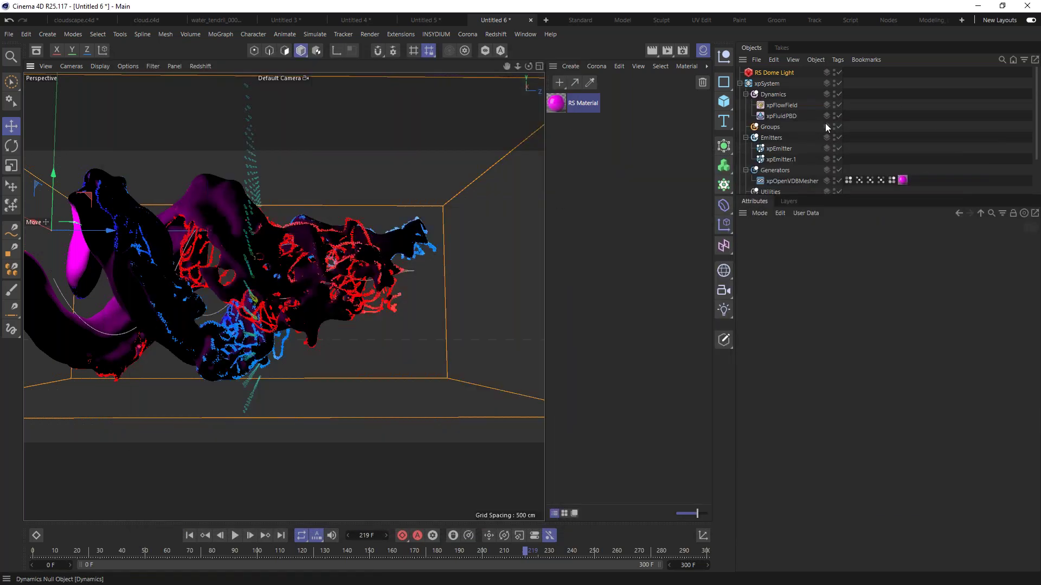
# Add a Redshift Object tag to the xpOpenVDBMesher and show the tag's motion blur options
pyautogui.click(776, 181)
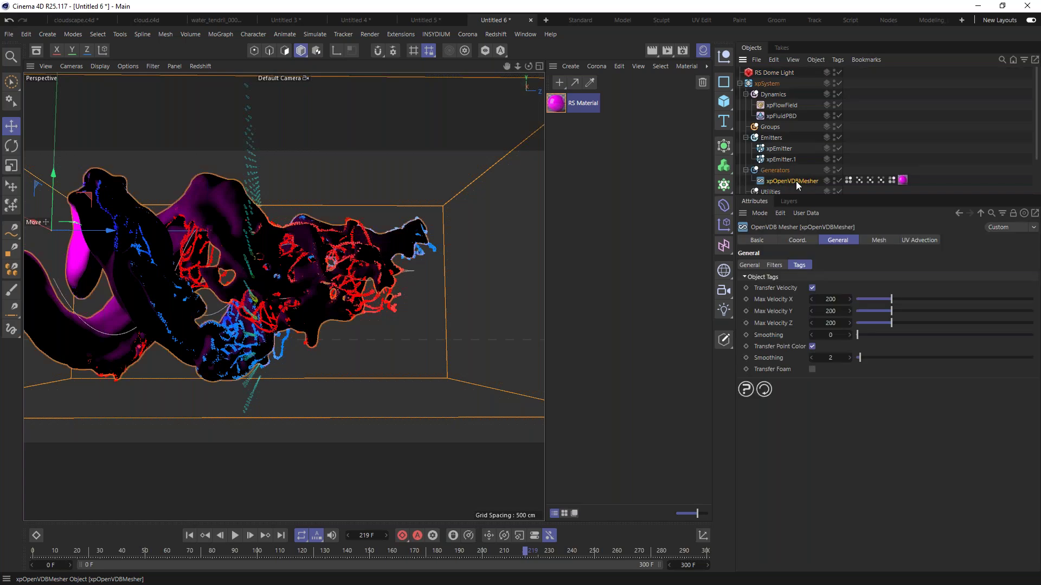
pyautogui.rightClick(788, 181)
pyautogui.moveTo(828, 151)
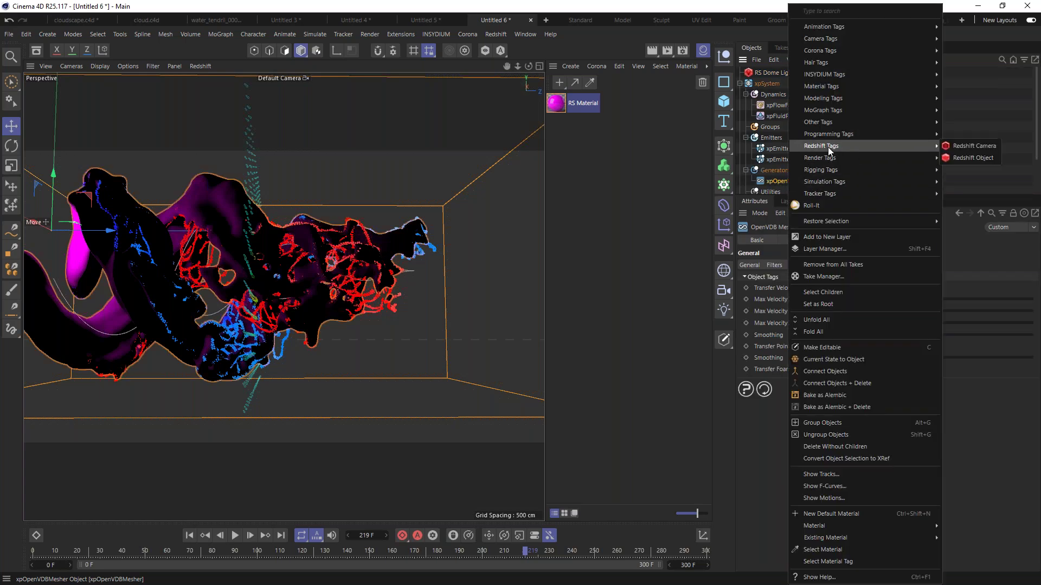
pyautogui.click(989, 158)
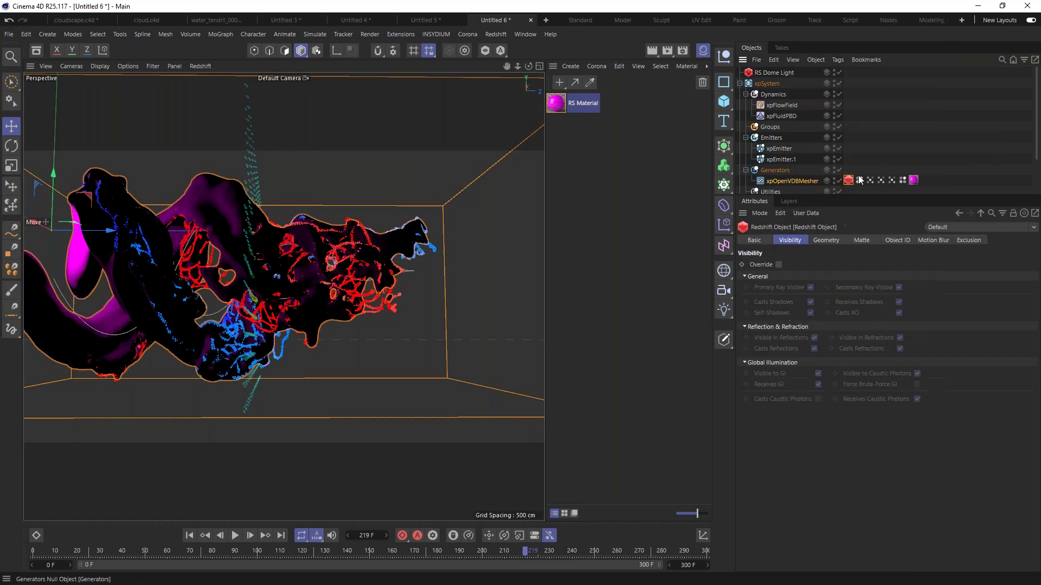
pyautogui.click(942, 242)
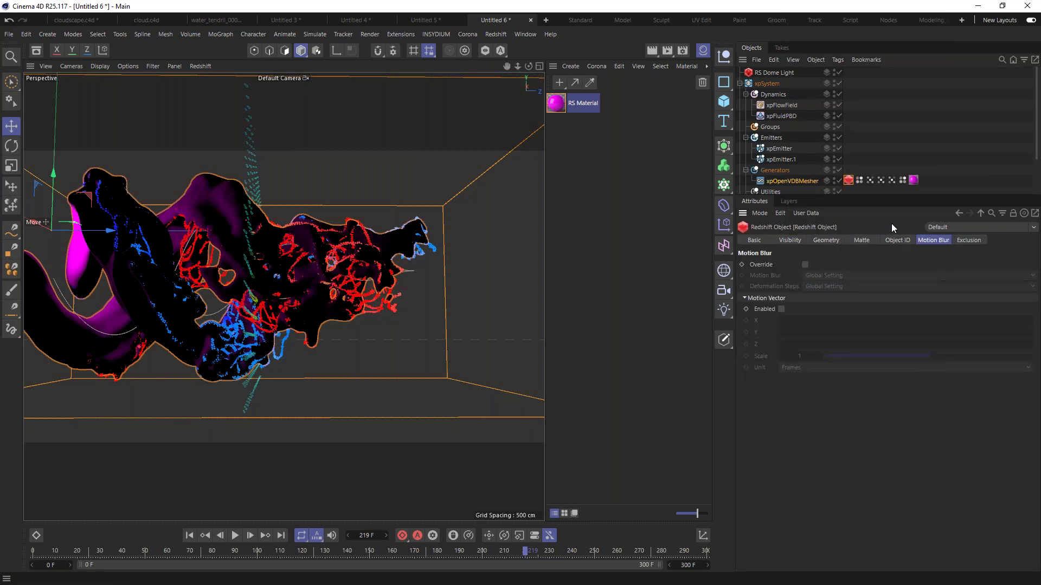
# Enable the tag's Motion Vector and assign the Velocity_X, Velocity_Y and Velocity_Z vertex maps to X, Y and Z
pyautogui.click(781, 308)
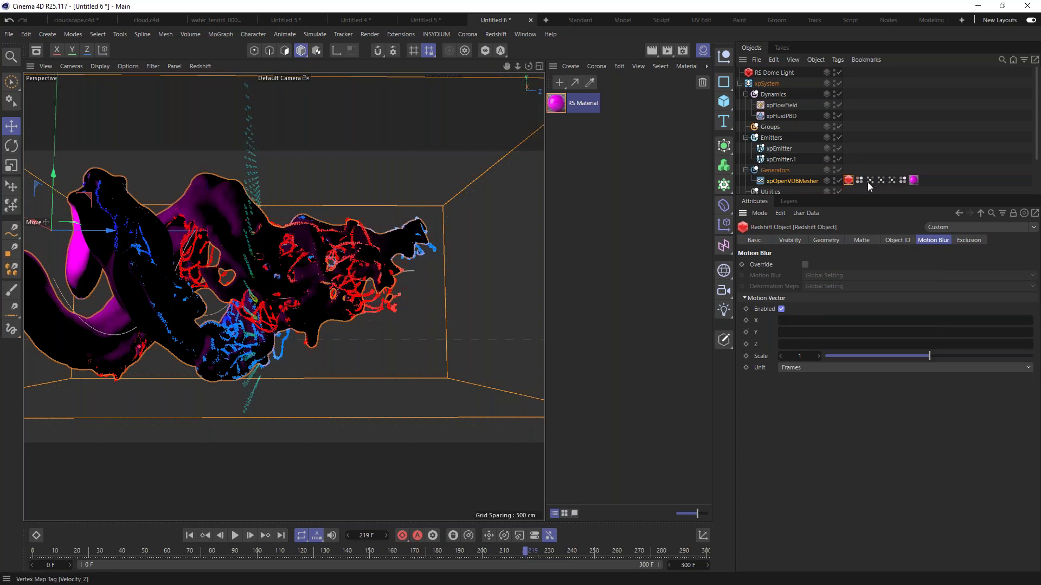
pyautogui.moveTo(871, 181); pyautogui.dragTo(792, 350)
pyautogui.moveTo(881, 181); pyautogui.dragTo(802, 332)
pyautogui.moveTo(892, 180); pyautogui.dragTo(810, 323)
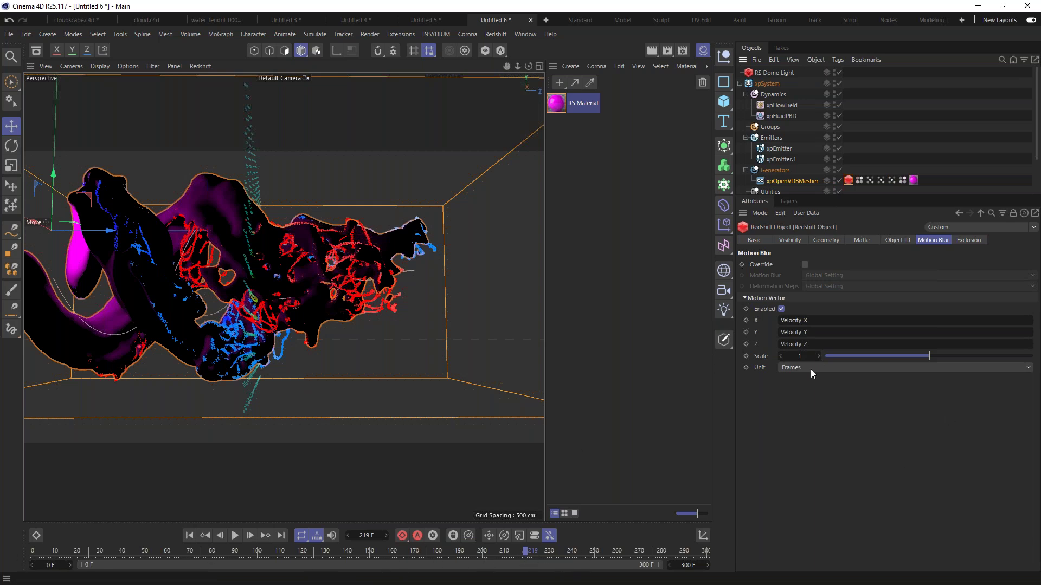
# Set the Motion Vector Scale of the Redshift Object tag to 20
pyautogui.click(793, 356)
pyautogui.write('20')
pyautogui.press('Return')
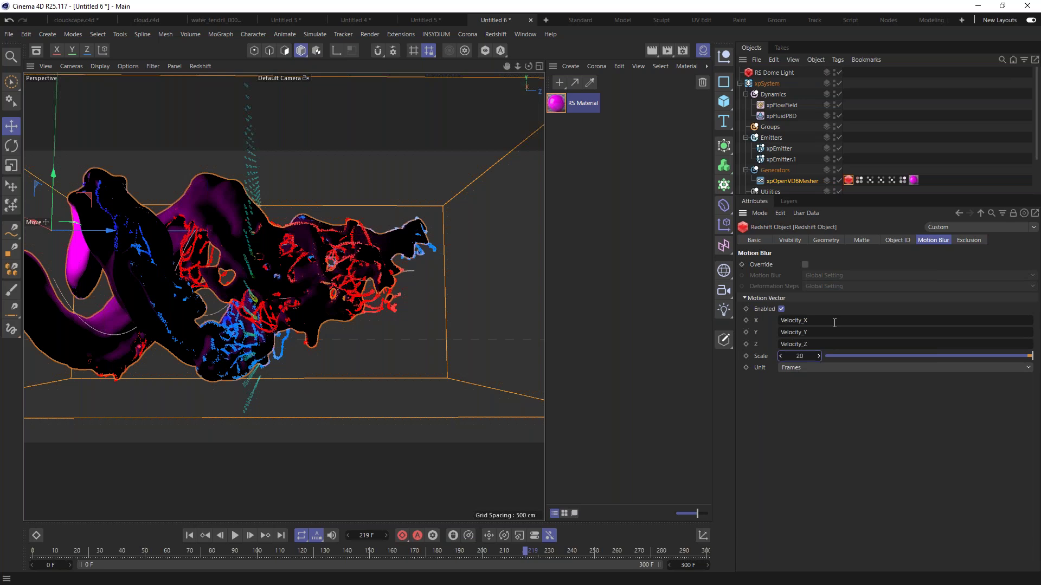
# Set the motion blur Frame Duration to 2 in the Redshift render settings
pyautogui.click(682, 50)
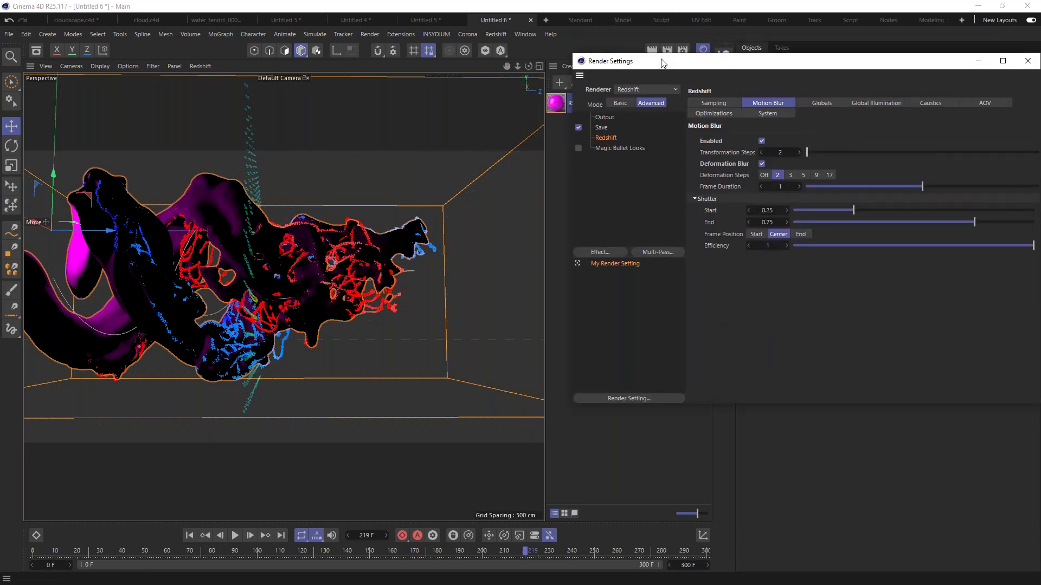
pyautogui.moveTo(667, 73); pyautogui.dragTo(94, 83)
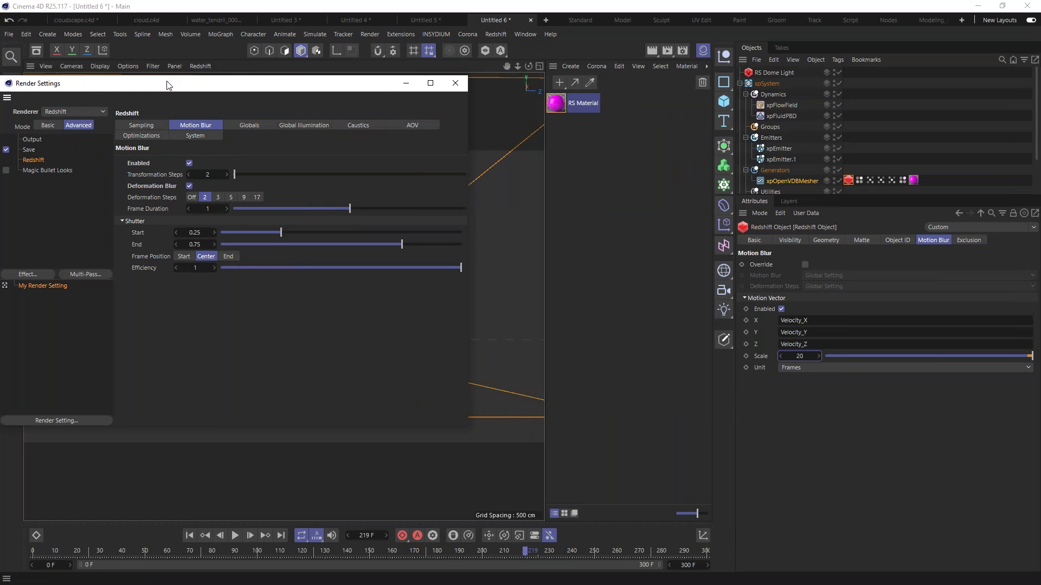
pyautogui.moveTo(167, 85); pyautogui.dragTo(321, 100)
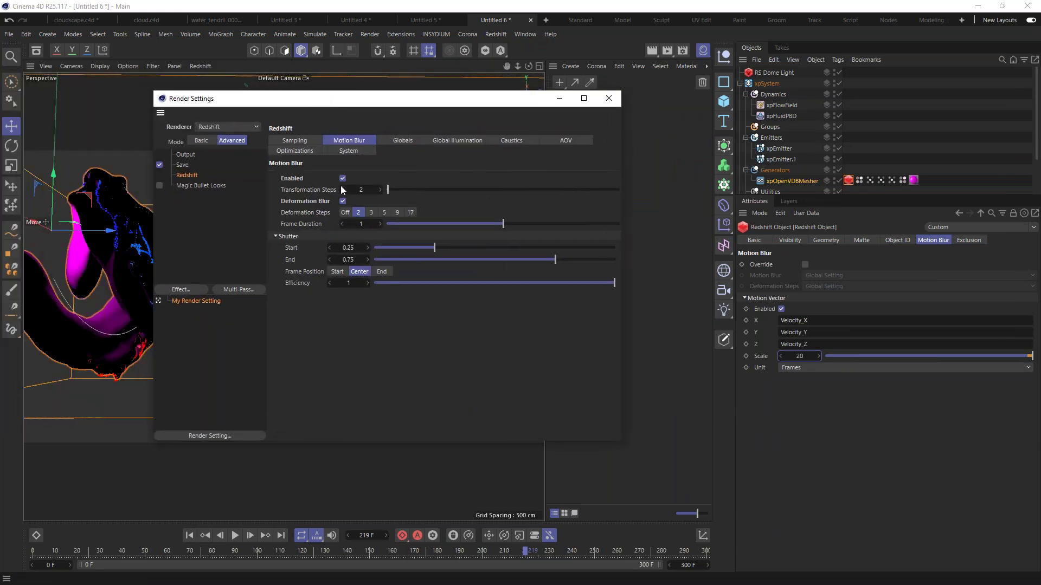
pyautogui.moveTo(539, 224); pyautogui.dragTo(620, 224)
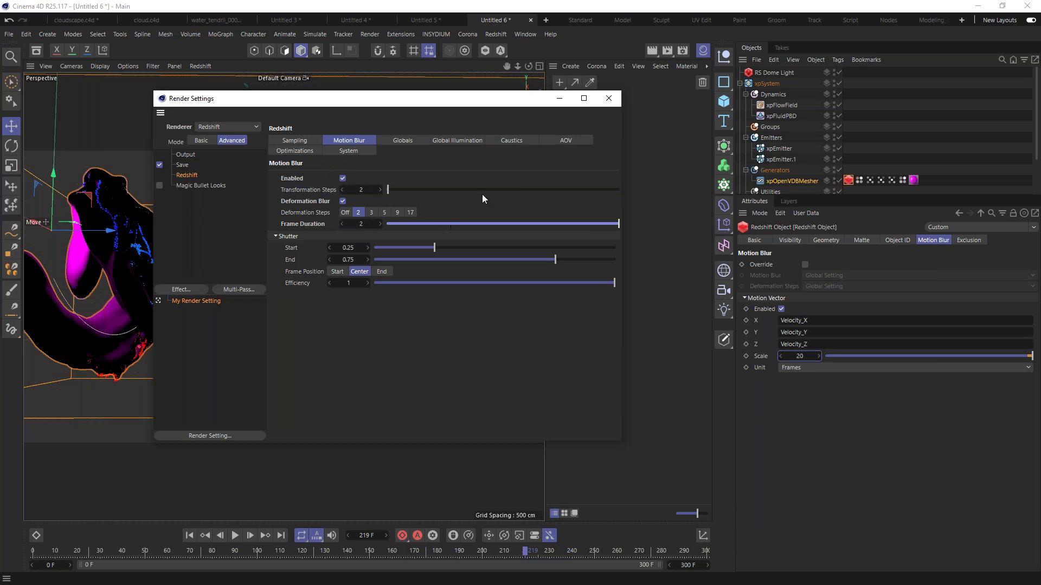
pyautogui.moveTo(428, 105); pyautogui.dragTo(655, 166)
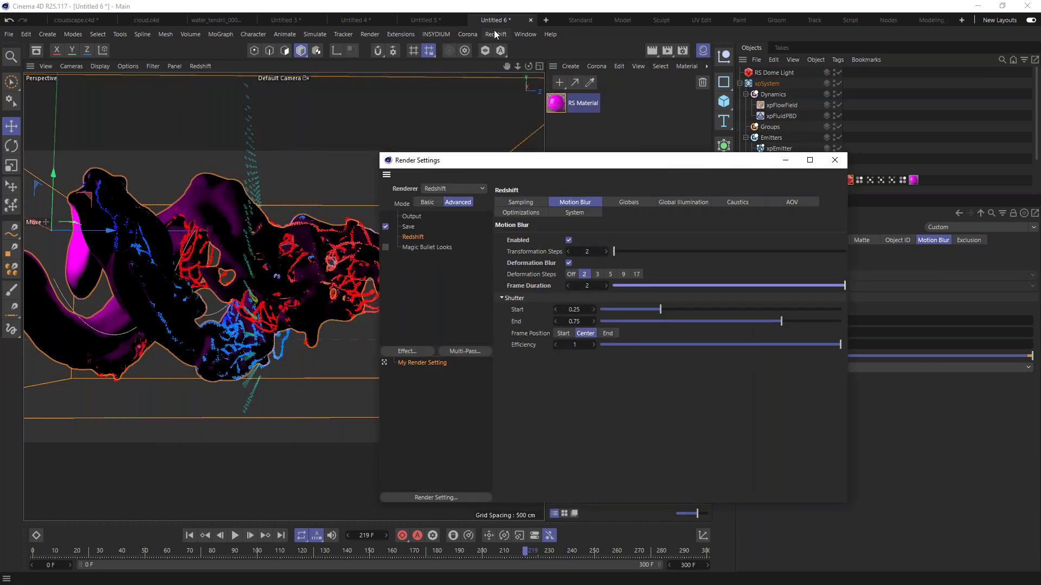
# Open the Redshift RenderView, start an interactive render of the tendril and switch it to bucket rendering
pyautogui.click(492, 34)
pyautogui.click(523, 113)
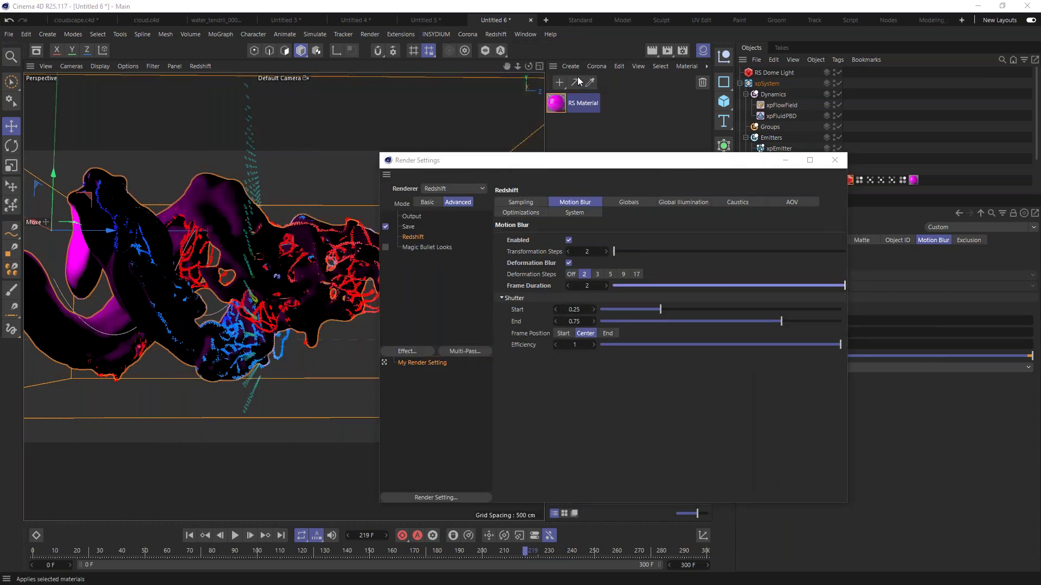
pyautogui.moveTo(596, 108); pyautogui.dragTo(238, 79)
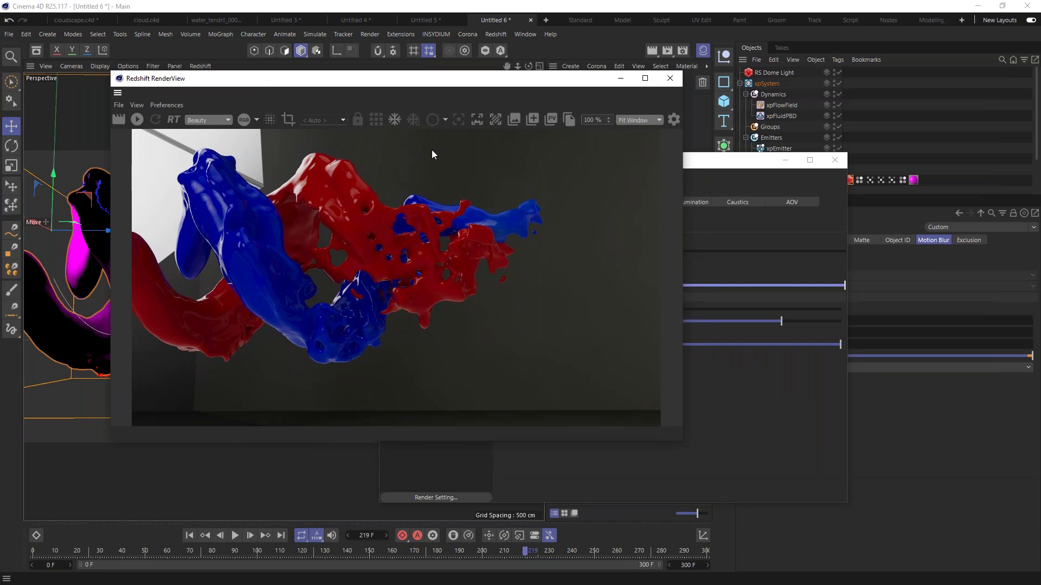
pyautogui.click(137, 119)
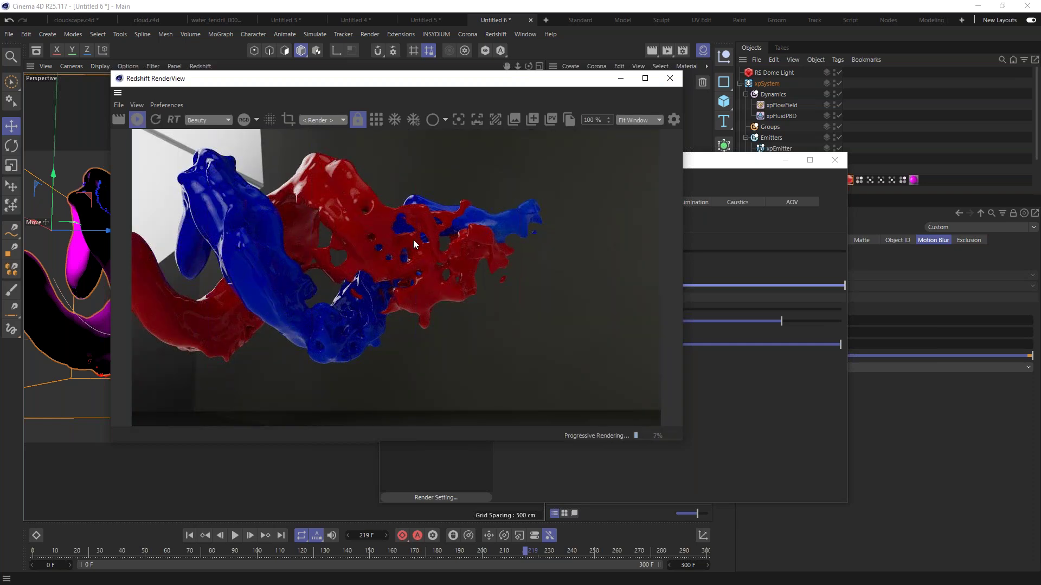
pyautogui.click(377, 119)
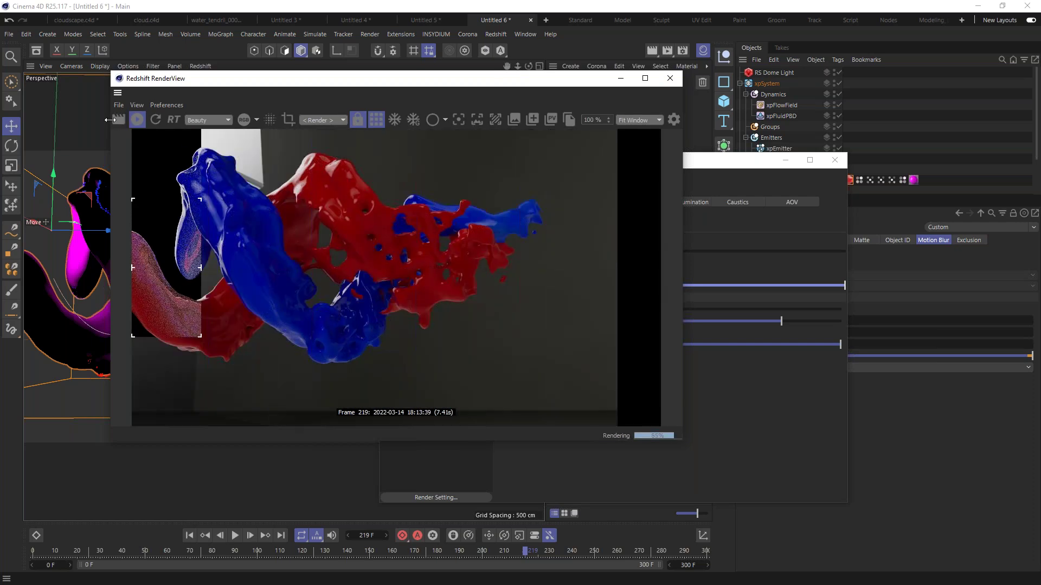
# Reposition the RenderView and render the current frame in full to test the motion blur
pyautogui.moveTo(263, 82); pyautogui.dragTo(716, 112)
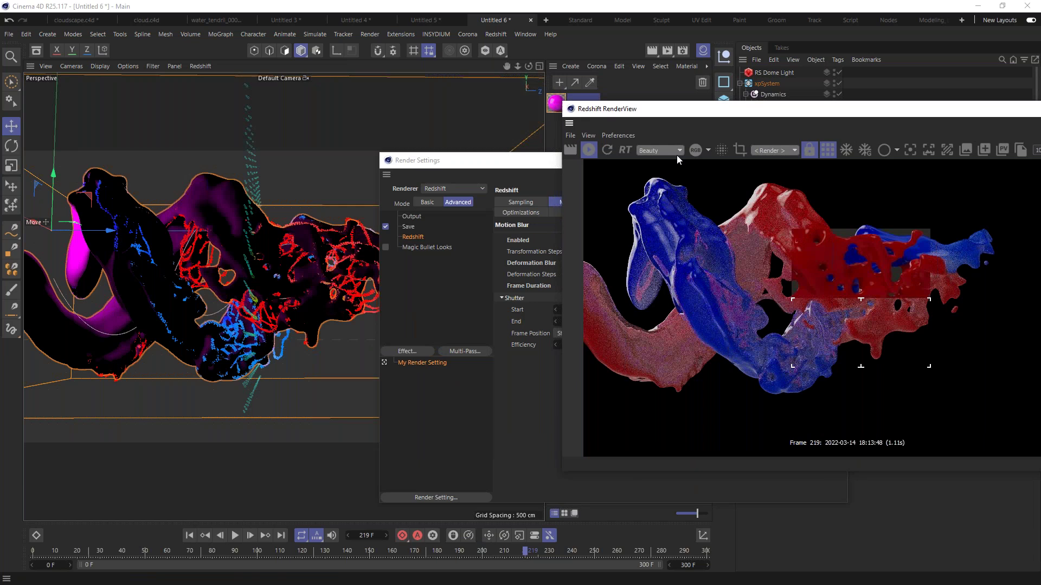
pyautogui.moveTo(693, 114); pyautogui.dragTo(474, 82)
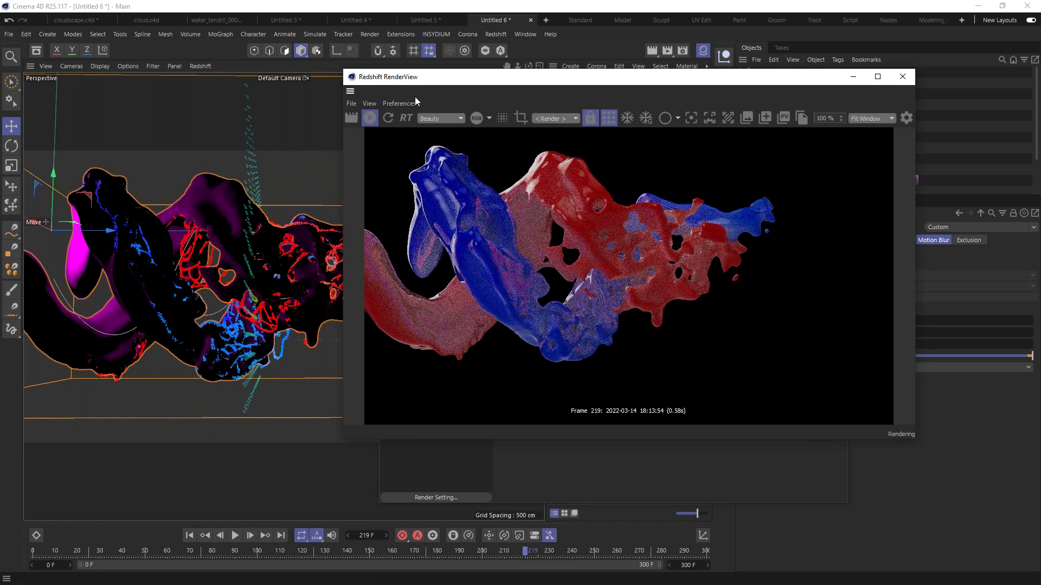
pyautogui.click(352, 120)
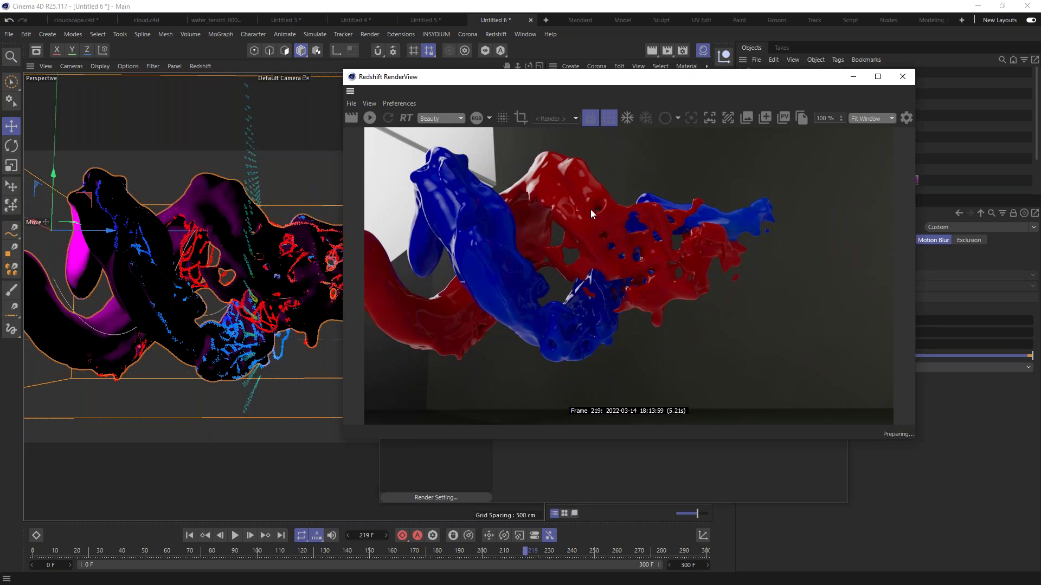
pyautogui.moveTo(585, 82); pyautogui.dragTo(467, 64)
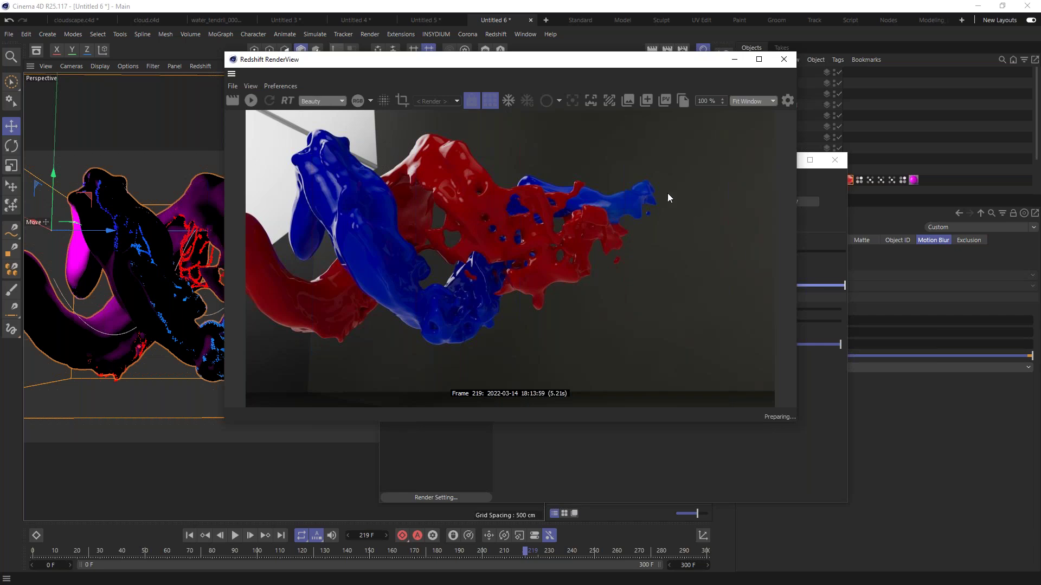
pyautogui.moveTo(425, 65); pyautogui.dragTo(536, 80)
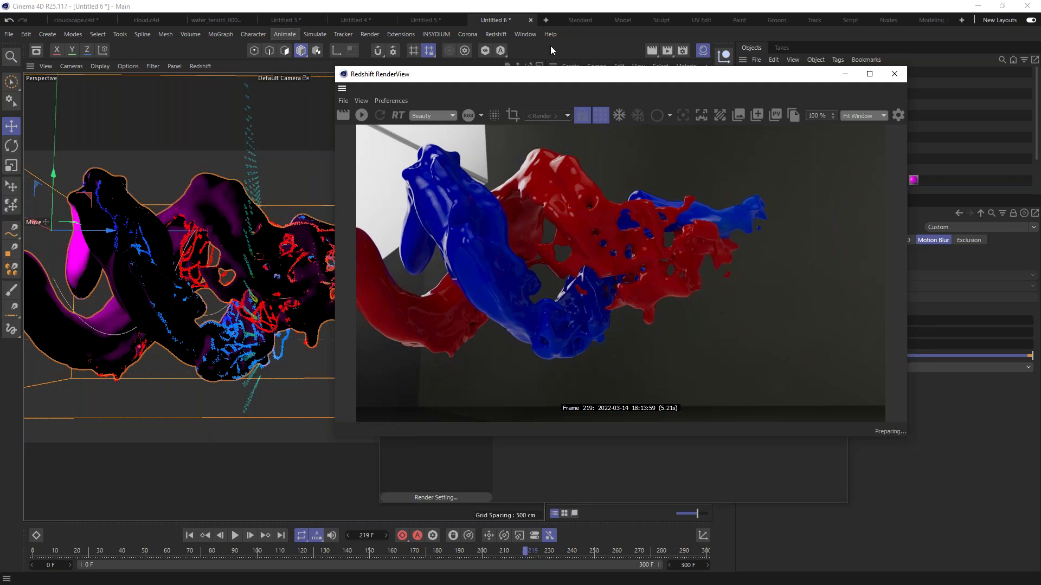
pyautogui.moveTo(563, 78); pyautogui.dragTo(378, 84)
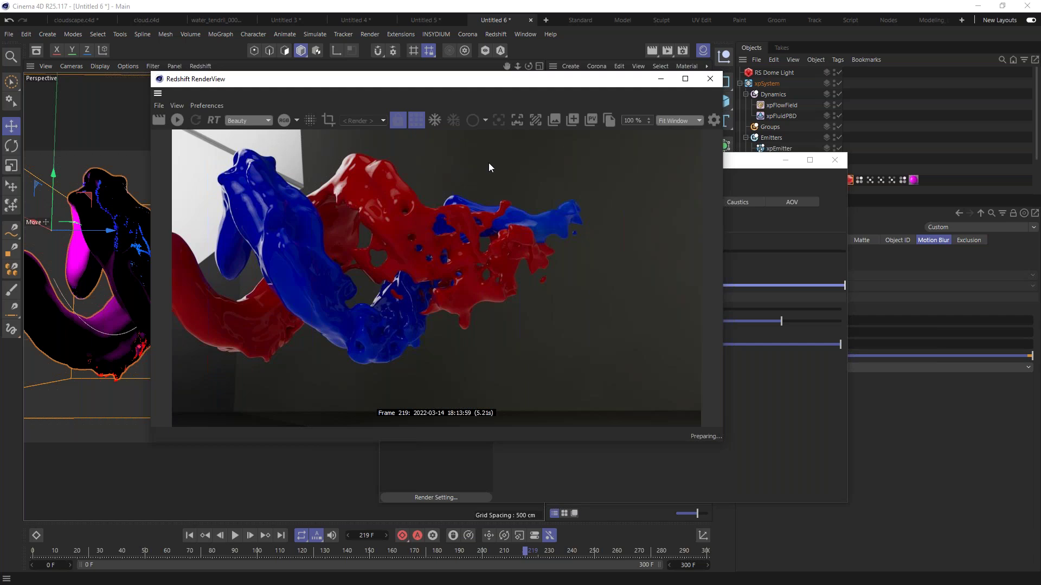
pyautogui.moveTo(386, 79); pyautogui.dragTo(563, 53)
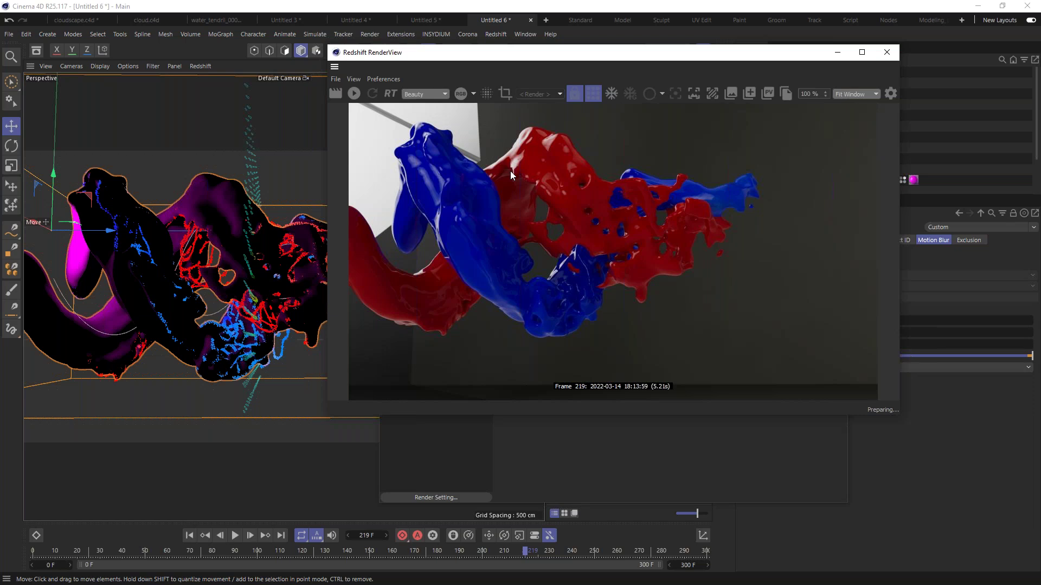
pyautogui.moveTo(677, 52); pyautogui.dragTo(377, 66)
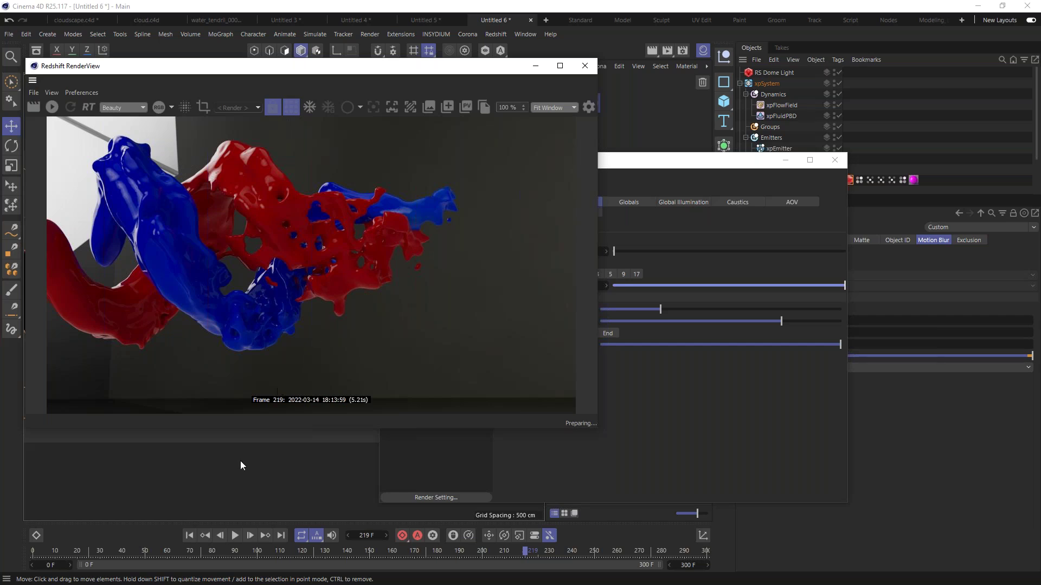
pyautogui.moveTo(131, 66); pyautogui.dragTo(231, 75)
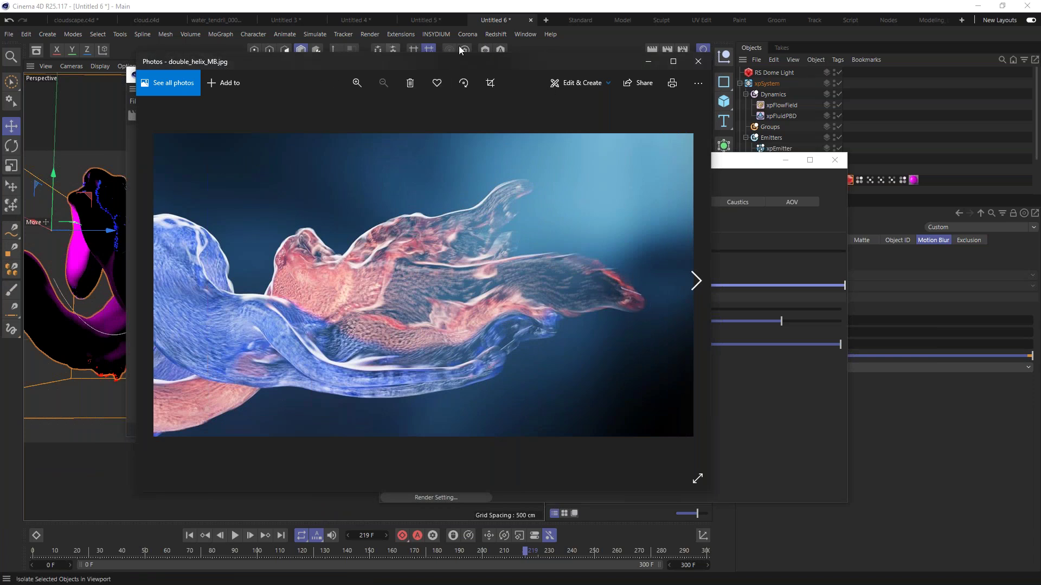
# Examine the reference renders double_helix_MB.jpg, fire_tendril.jpg and fire_tendril2.jpg in Photos and move the viewer aside
pyautogui.moveTo(309, 64); pyautogui.dragTo(781, 92)
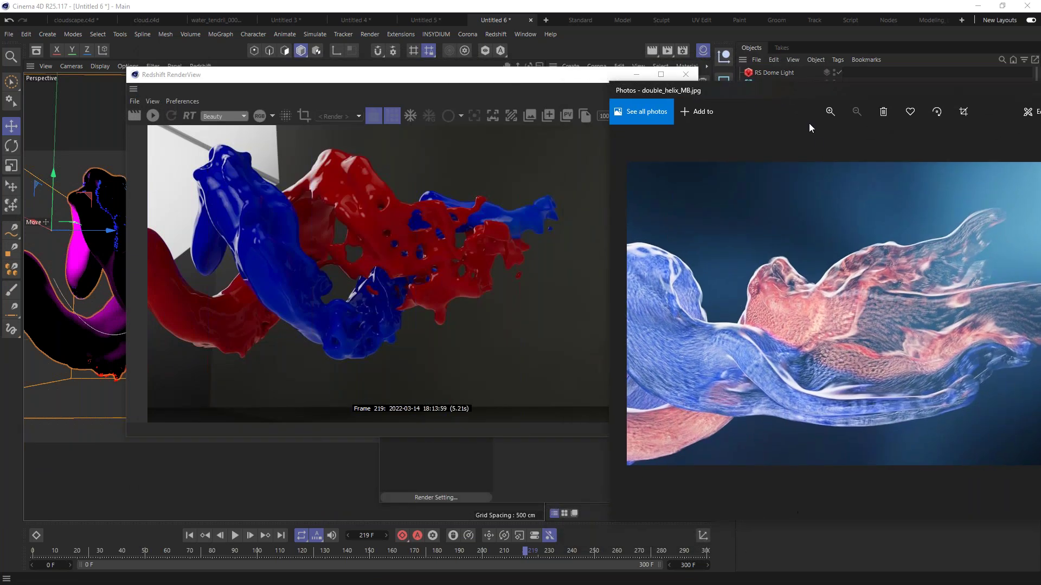
pyautogui.moveTo(778, 89); pyautogui.dragTo(315, 28)
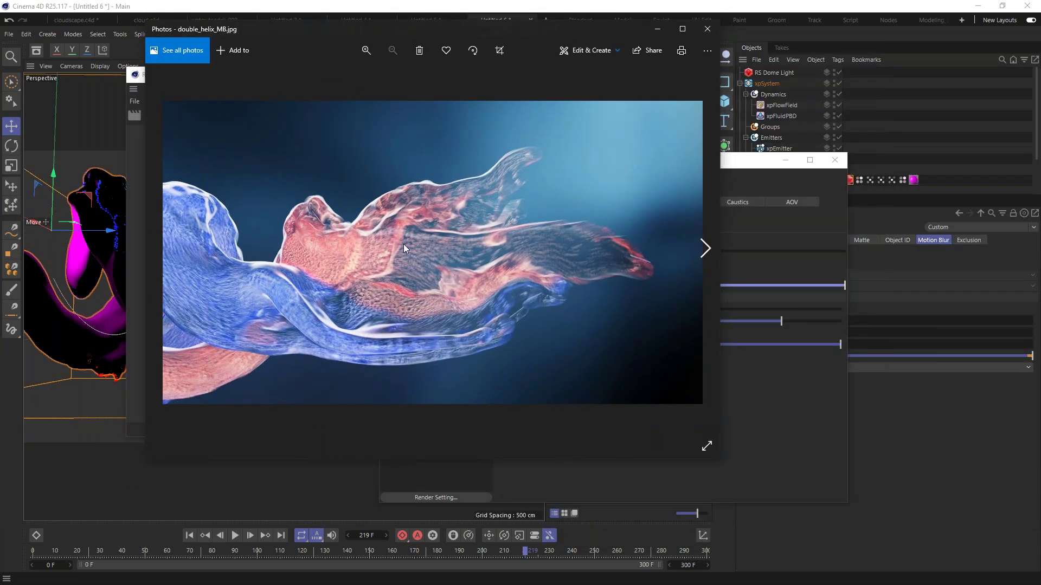
pyautogui.click(705, 249)
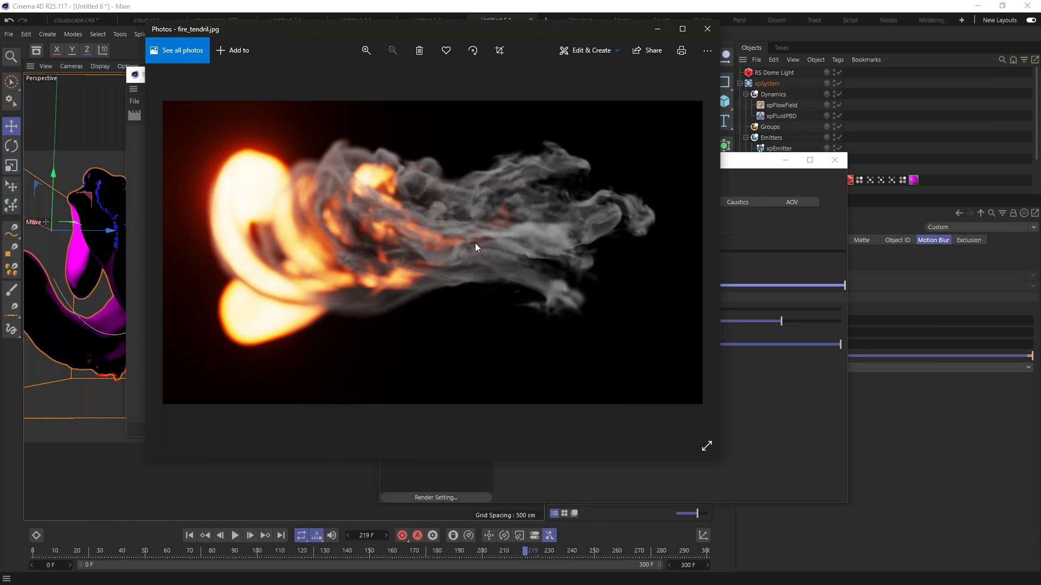
pyautogui.click(708, 249)
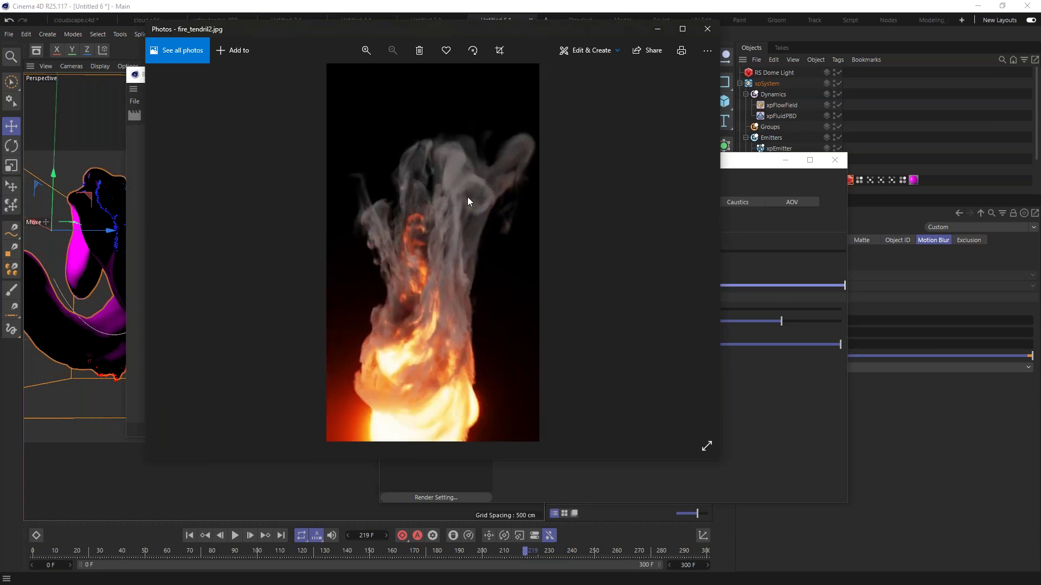
pyautogui.moveTo(505, 34); pyautogui.dragTo(360, 124)
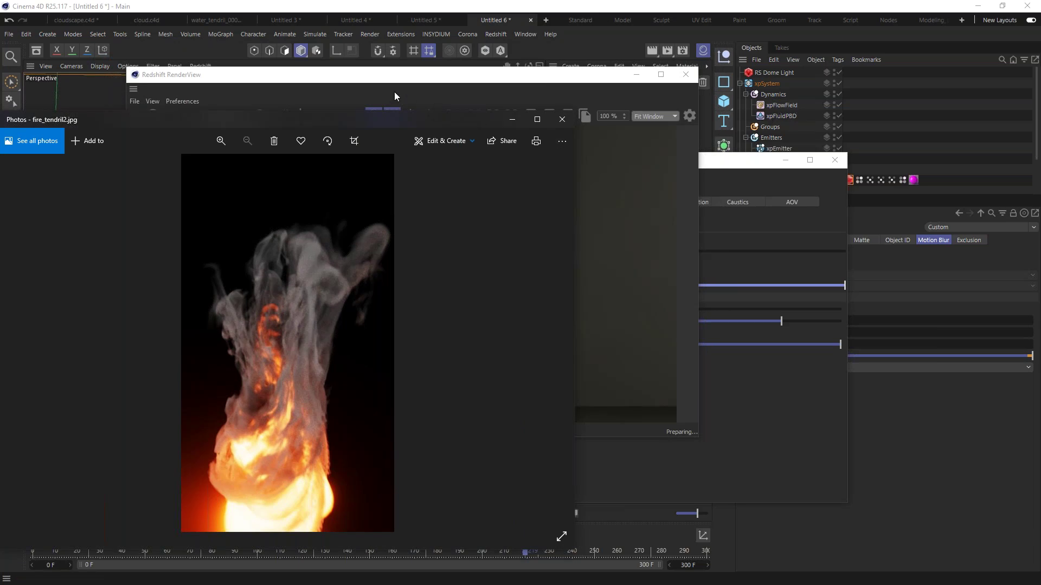
pyautogui.moveTo(271, 122); pyautogui.dragTo(426, 81)
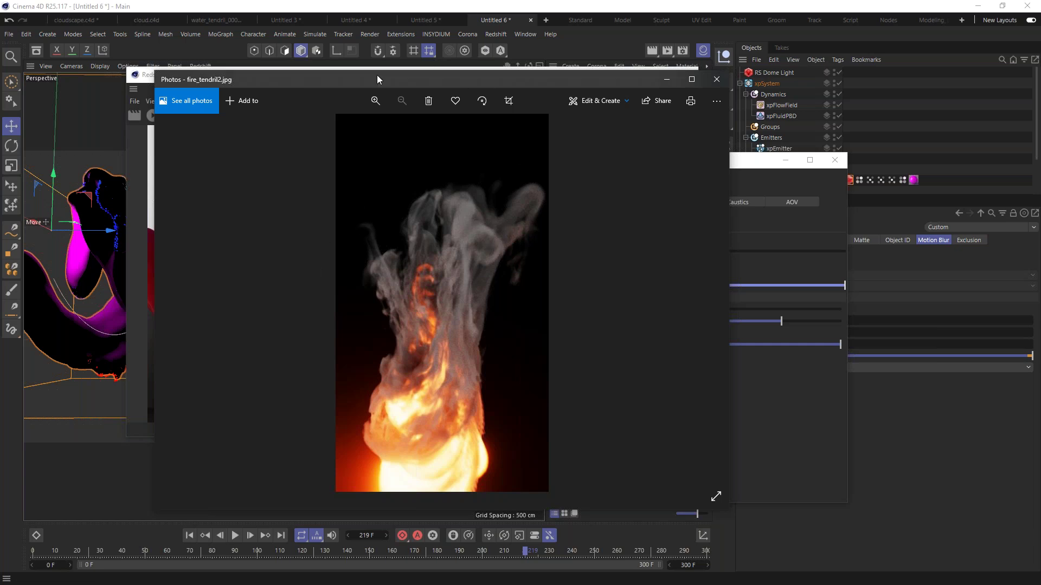
pyautogui.moveTo(360, 77); pyautogui.dragTo(406, 41)
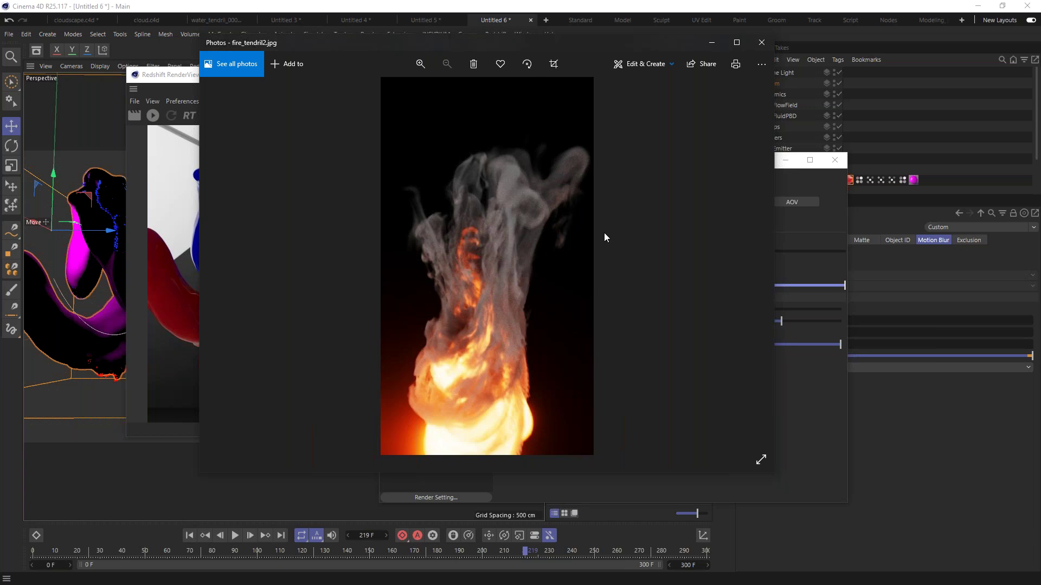
pyautogui.moveTo(399, 43); pyautogui.dragTo(959, 72)
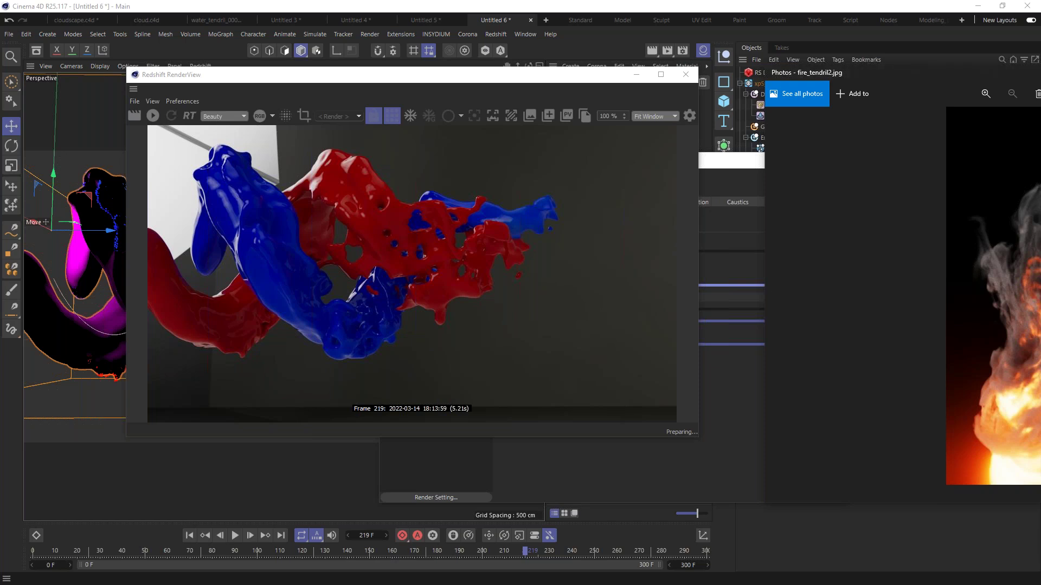
# Check Cinema 4D's processor and memory load in Task Manager and minimize it
pyautogui.hotkey('ctrl', 'shift', 'Escape')
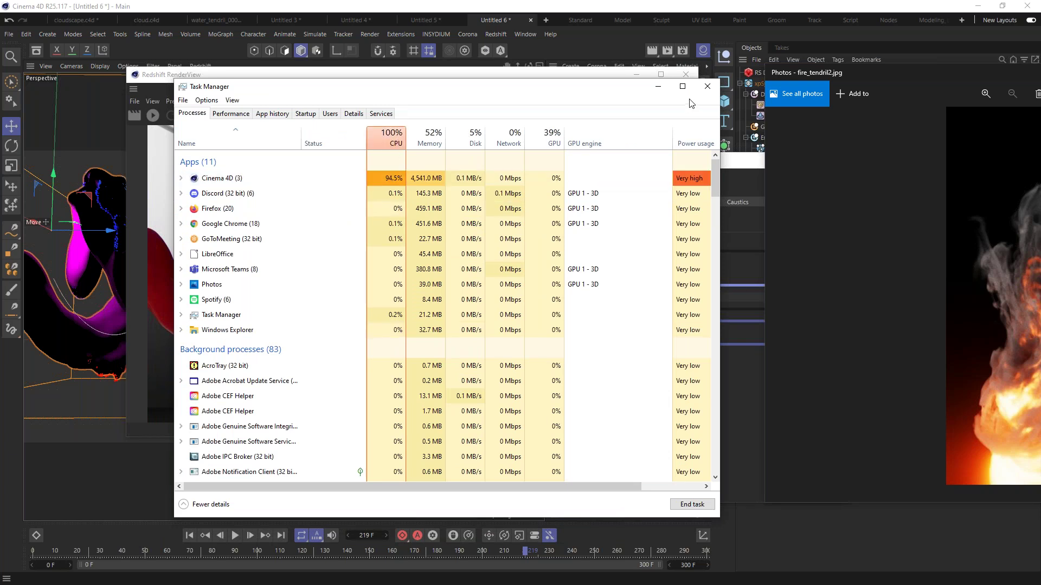
pyautogui.click(658, 85)
pyautogui.moveTo(516, 76); pyautogui.dragTo(551, 59)
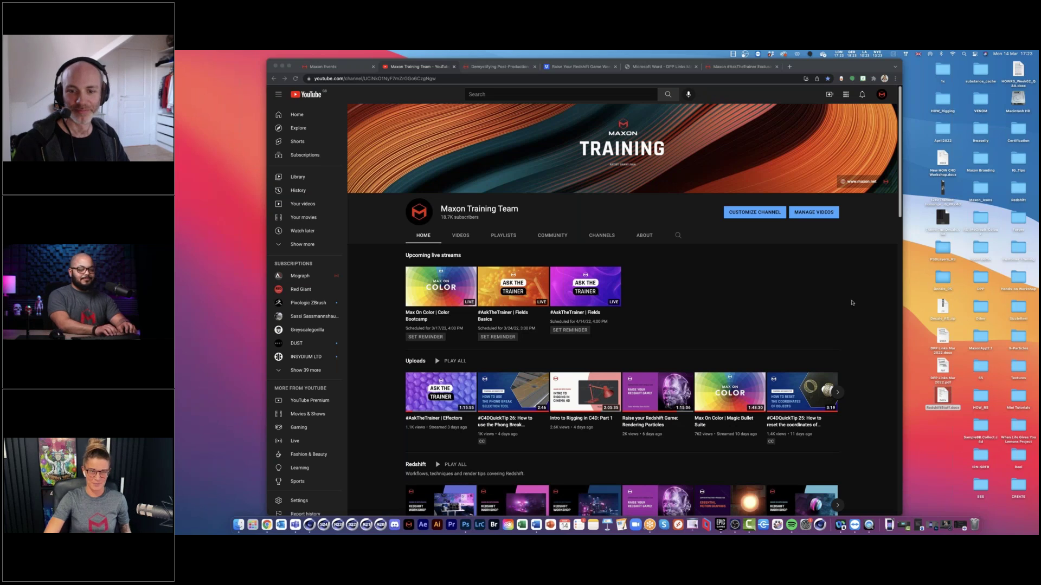
# In Chrome, look over the upcoming live streams and uploads on the Maxon Training Team YouTube channel
pyautogui.click(849, 299)
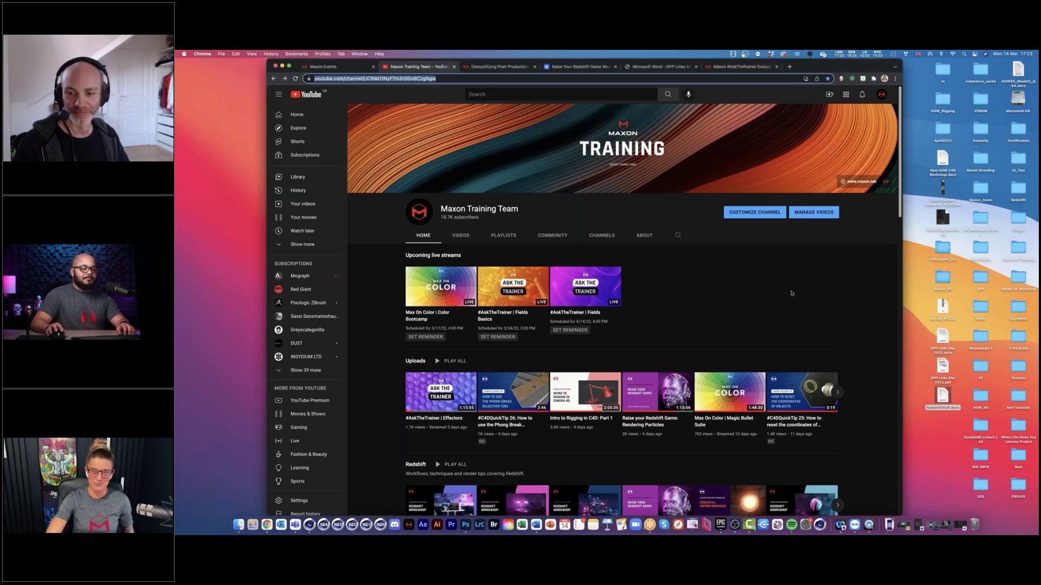
pyautogui.scroll(-1, 796, 293)
pyautogui.scroll(-2, 796, 293)
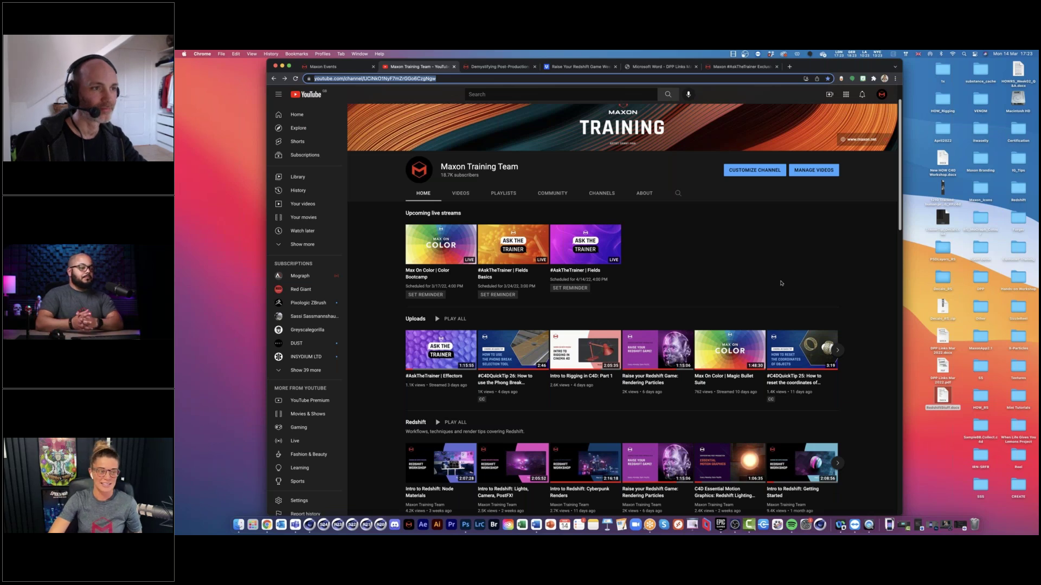
# Show the Raise Your Redshift Game Week 1 folder on Dropbox
pyautogui.press('super+4')
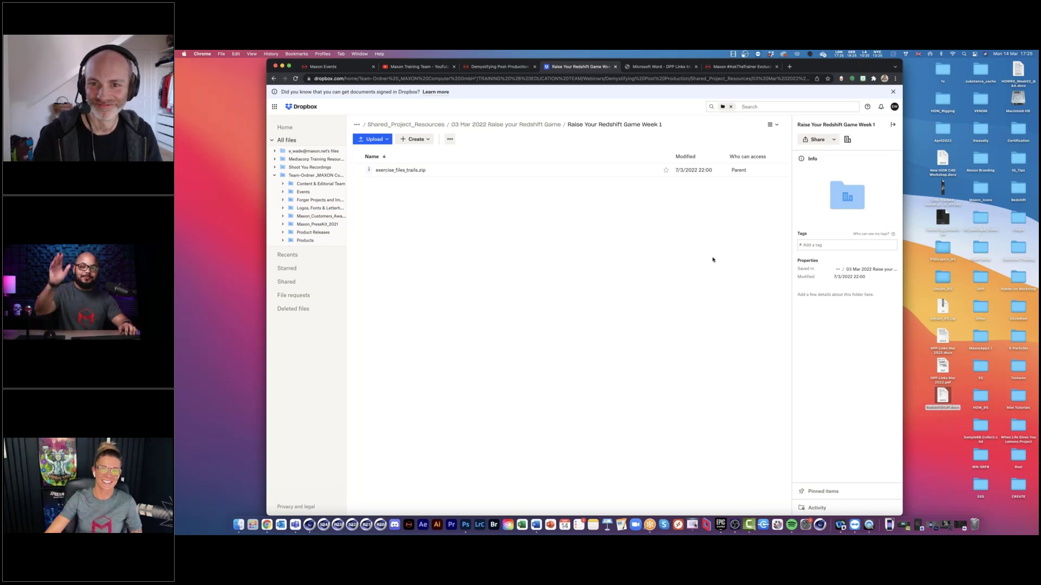
pyautogui.rightClick(650, 524)
pyautogui.click(655, 505)
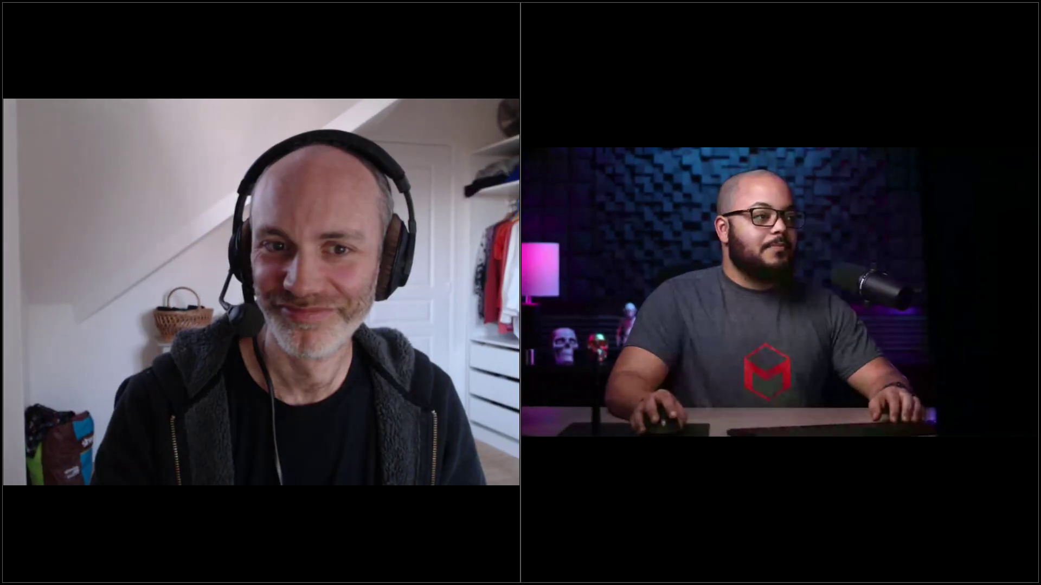